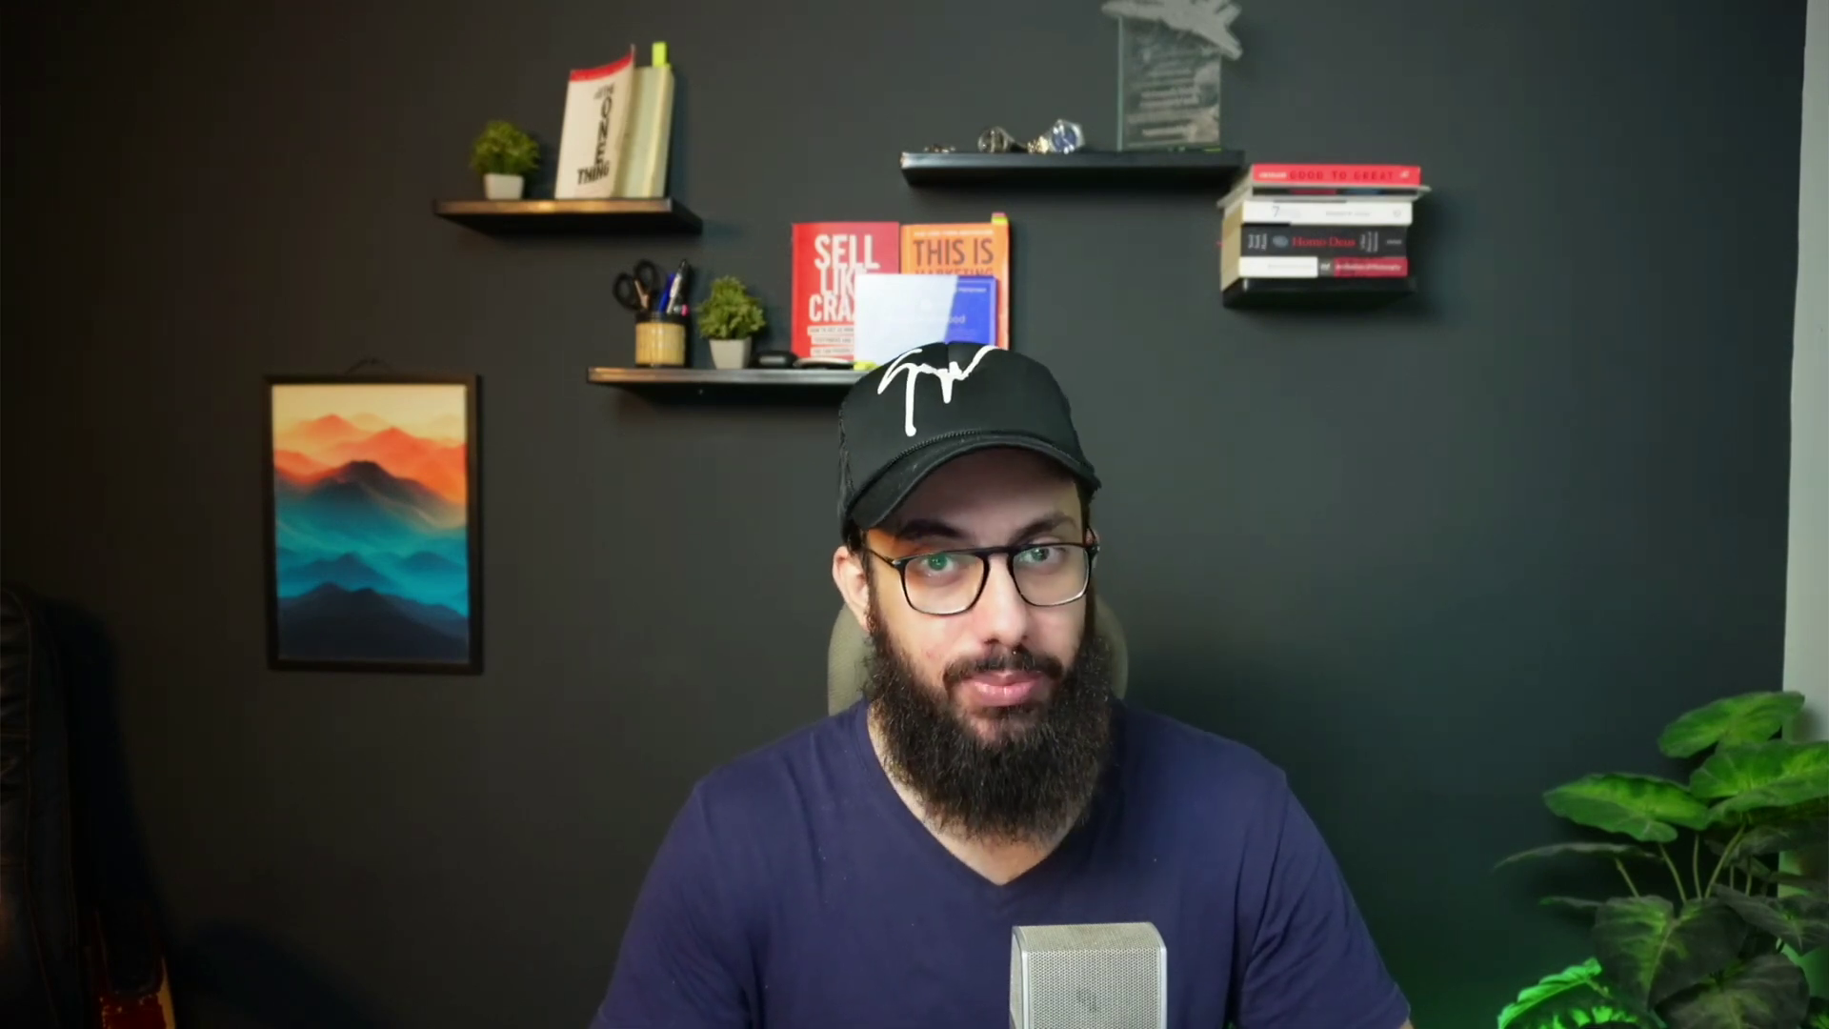
- Examine the portfolio, client testimonials and pricing plans on The Small Square website
key("super+2")
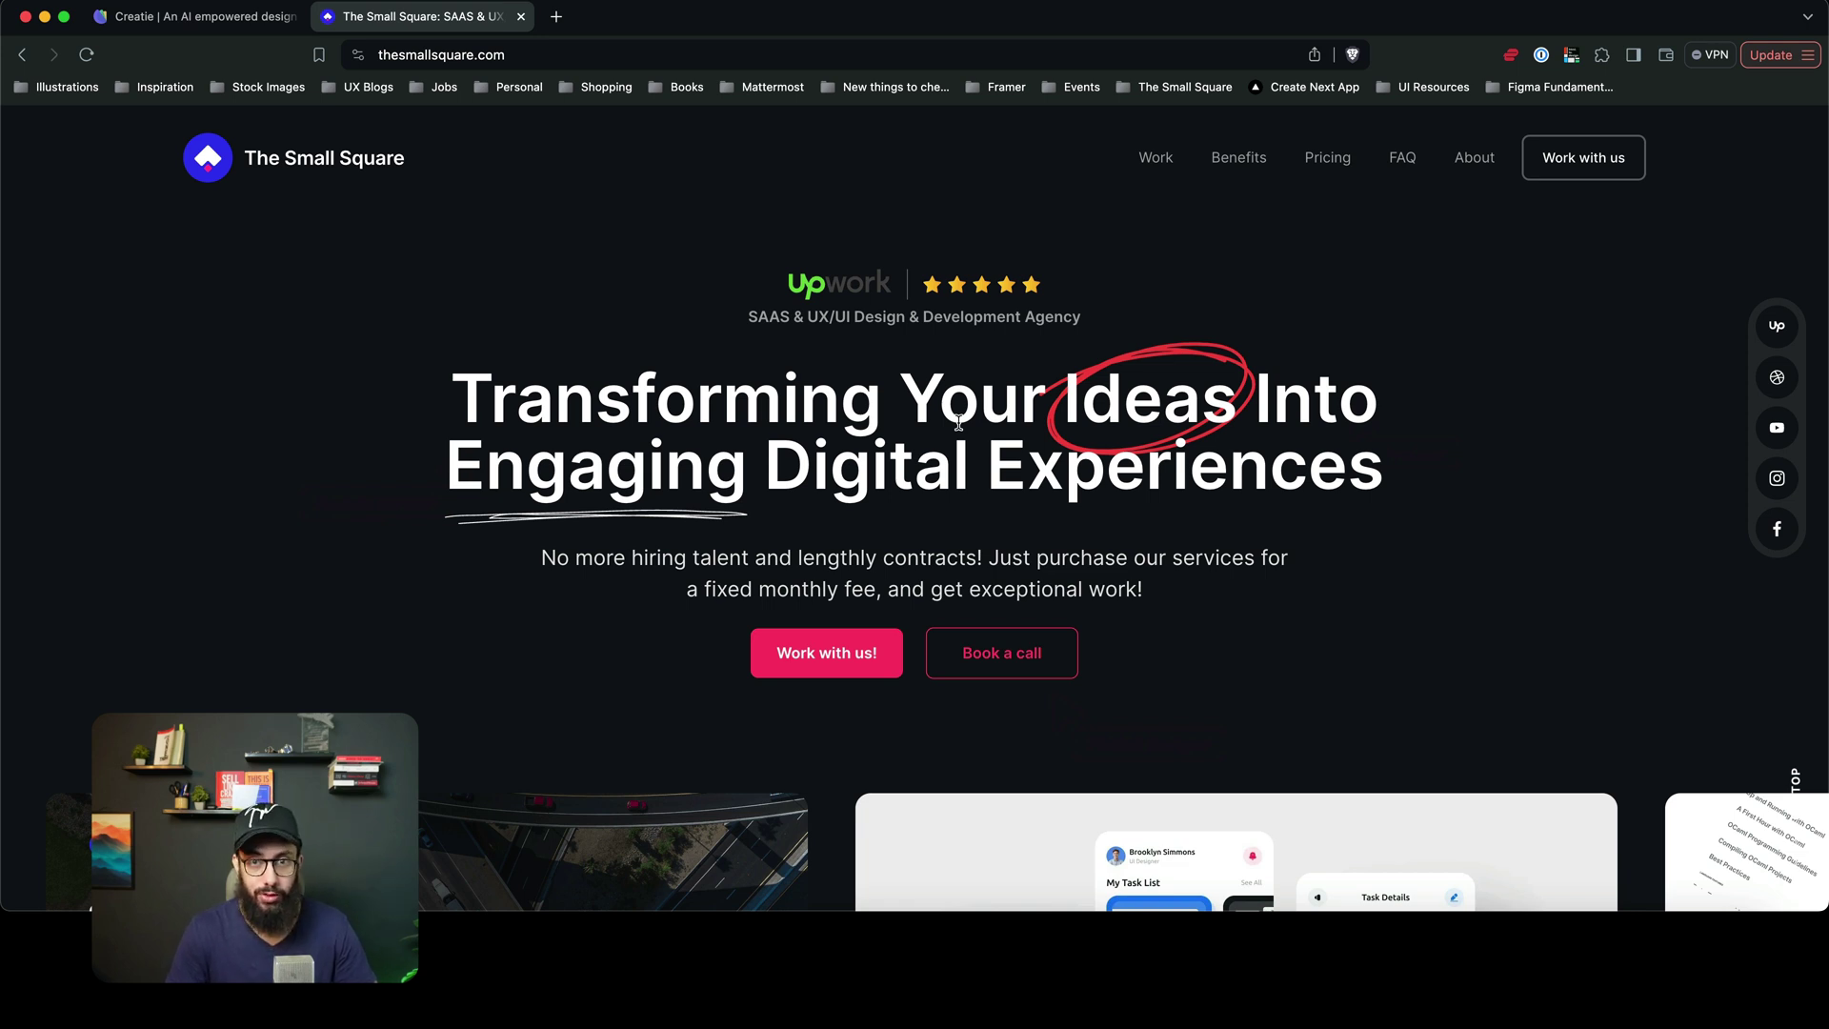
scroll(958, 423, "down", 6)
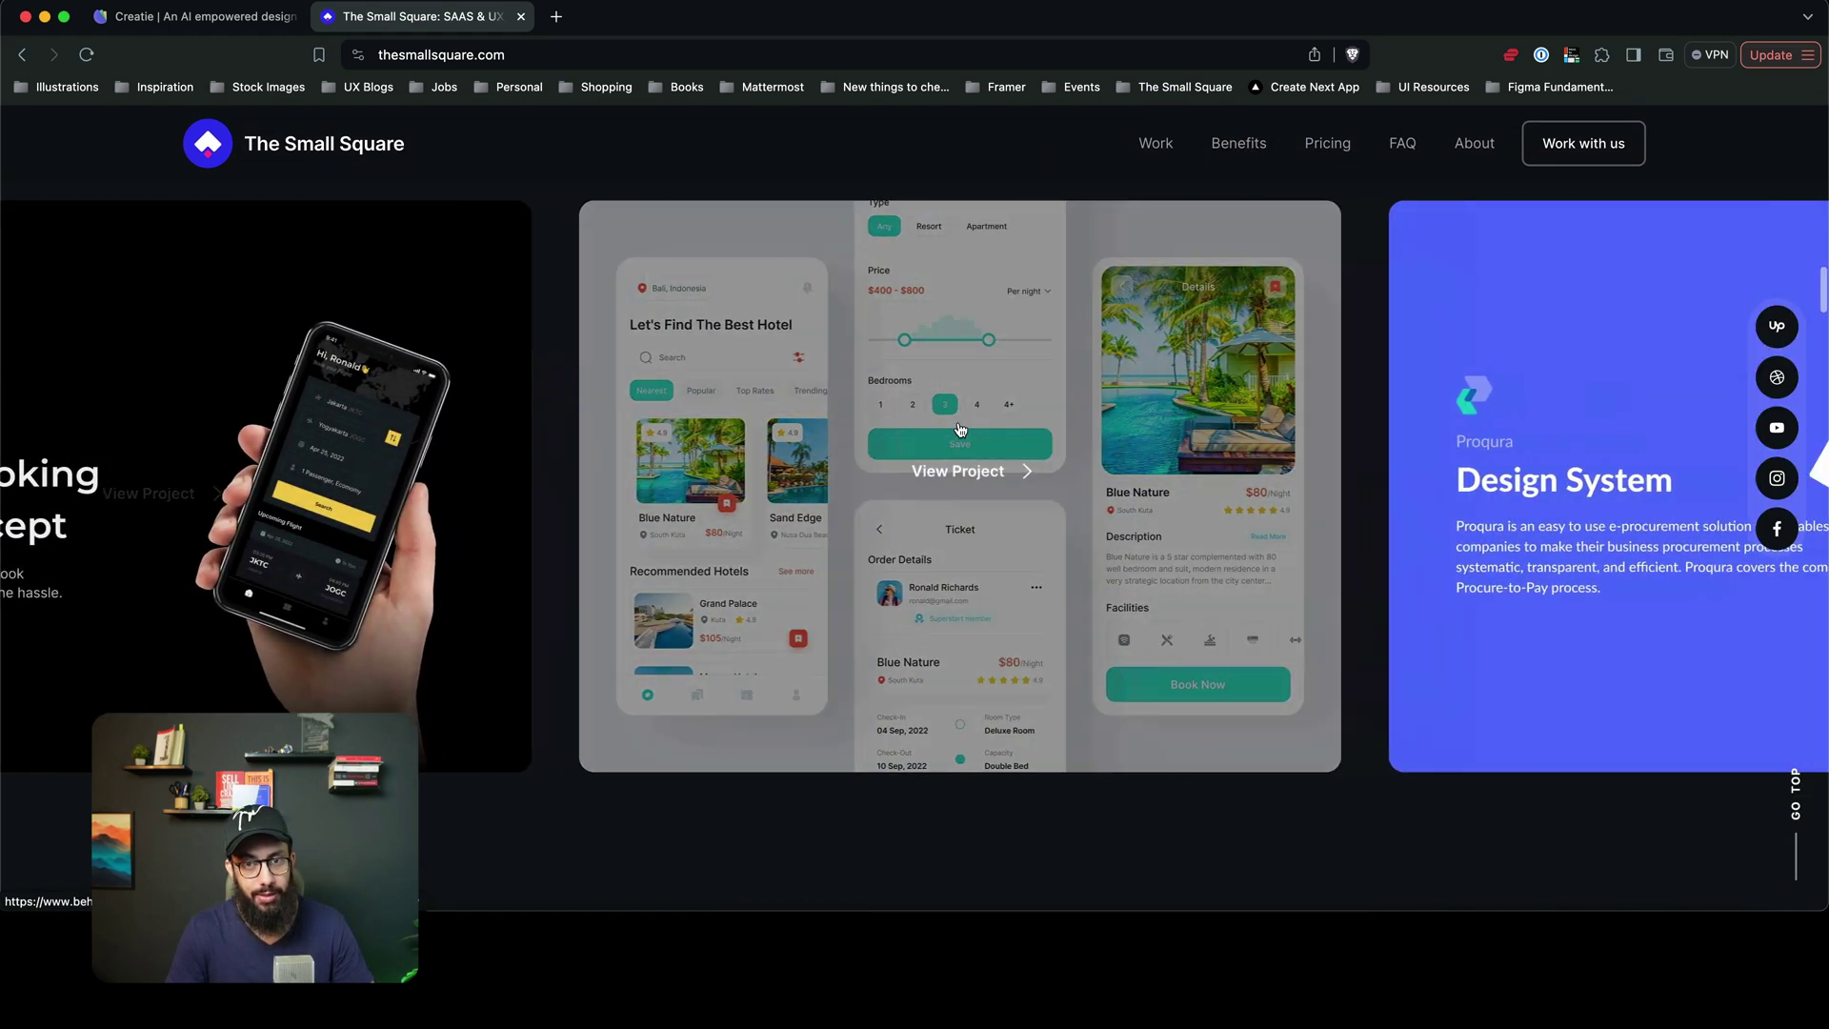
scroll(958, 428, "down", 10)
scroll(959, 429, "down", 10)
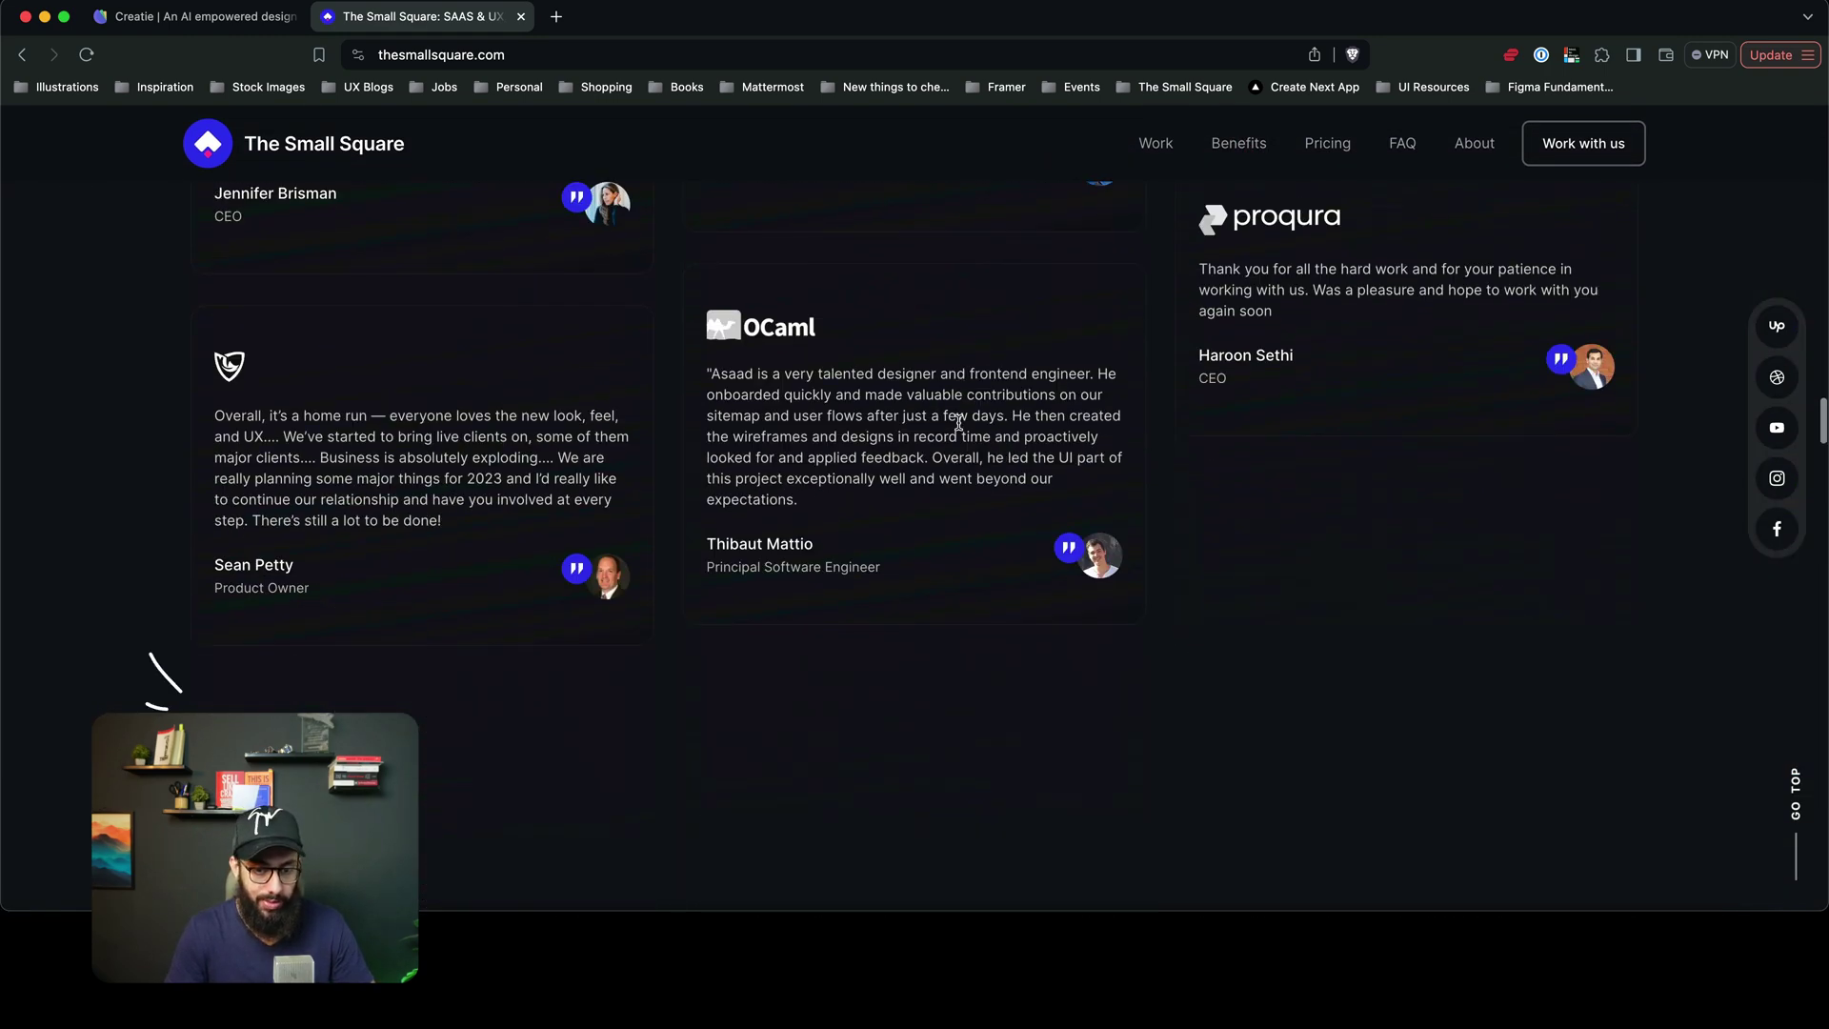
scroll(958, 429, "down", 5)
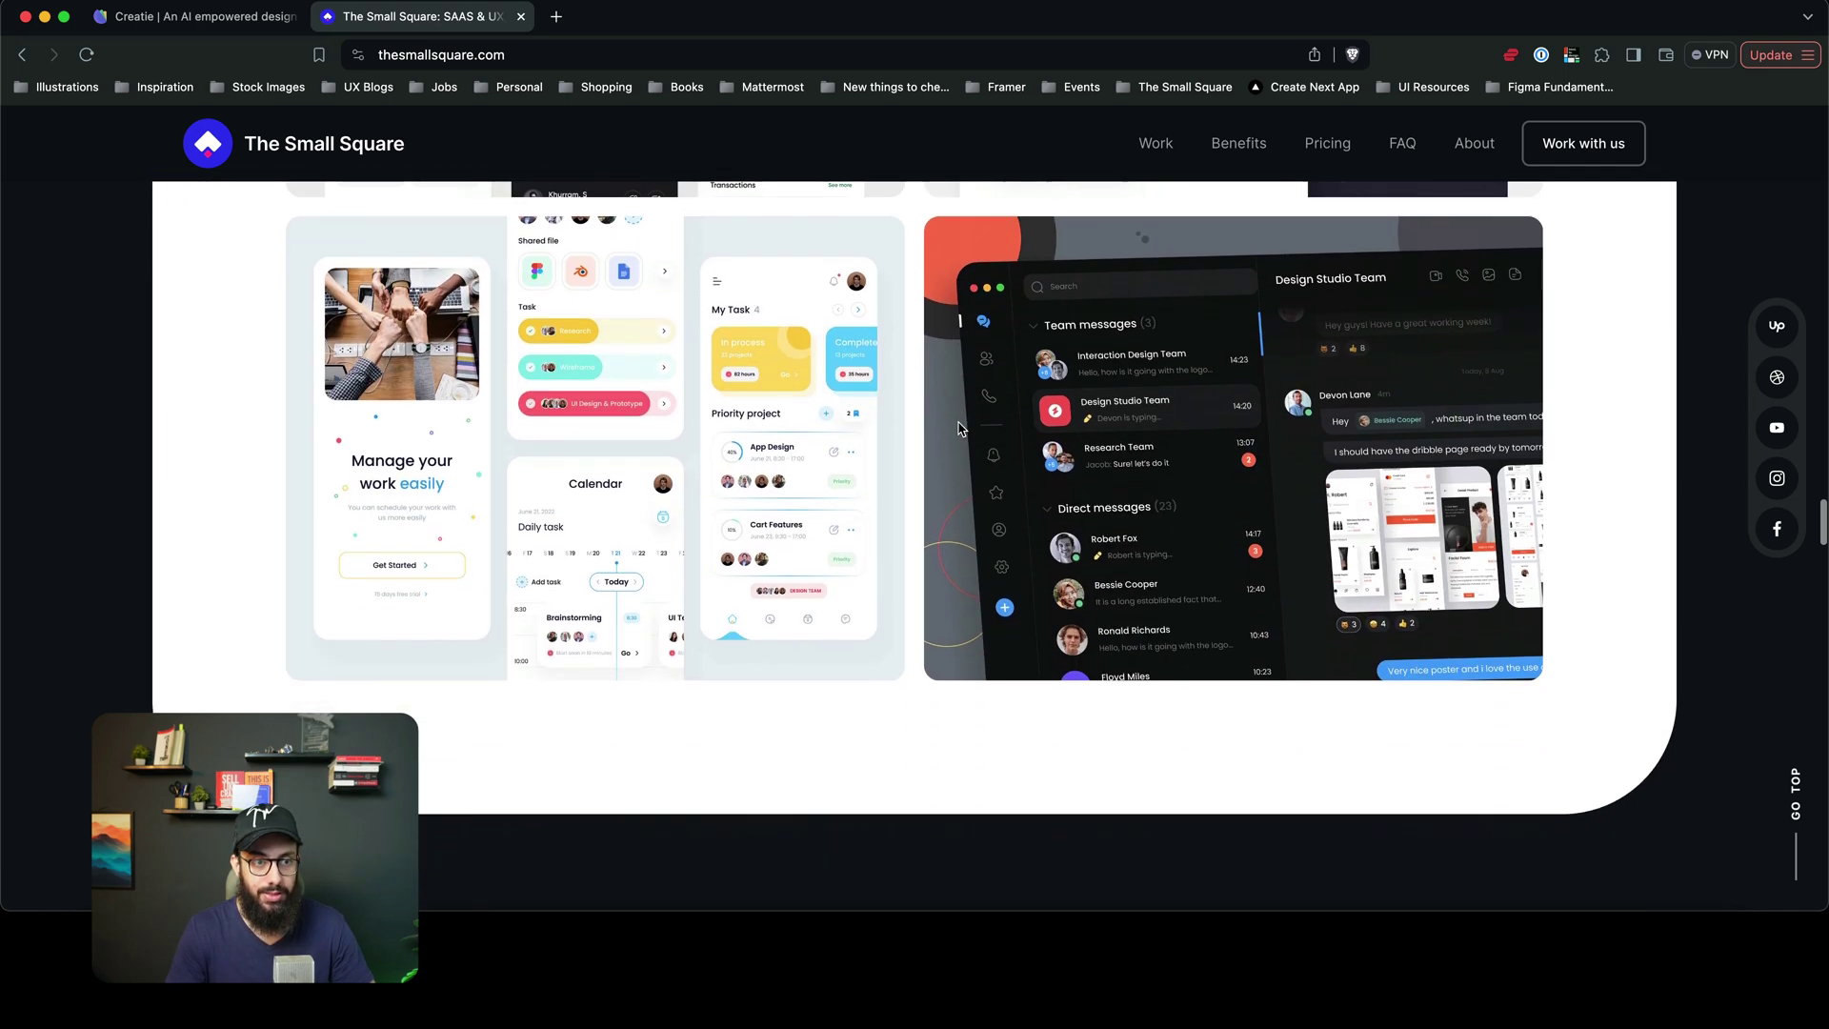
scroll(958, 429, "down", 10)
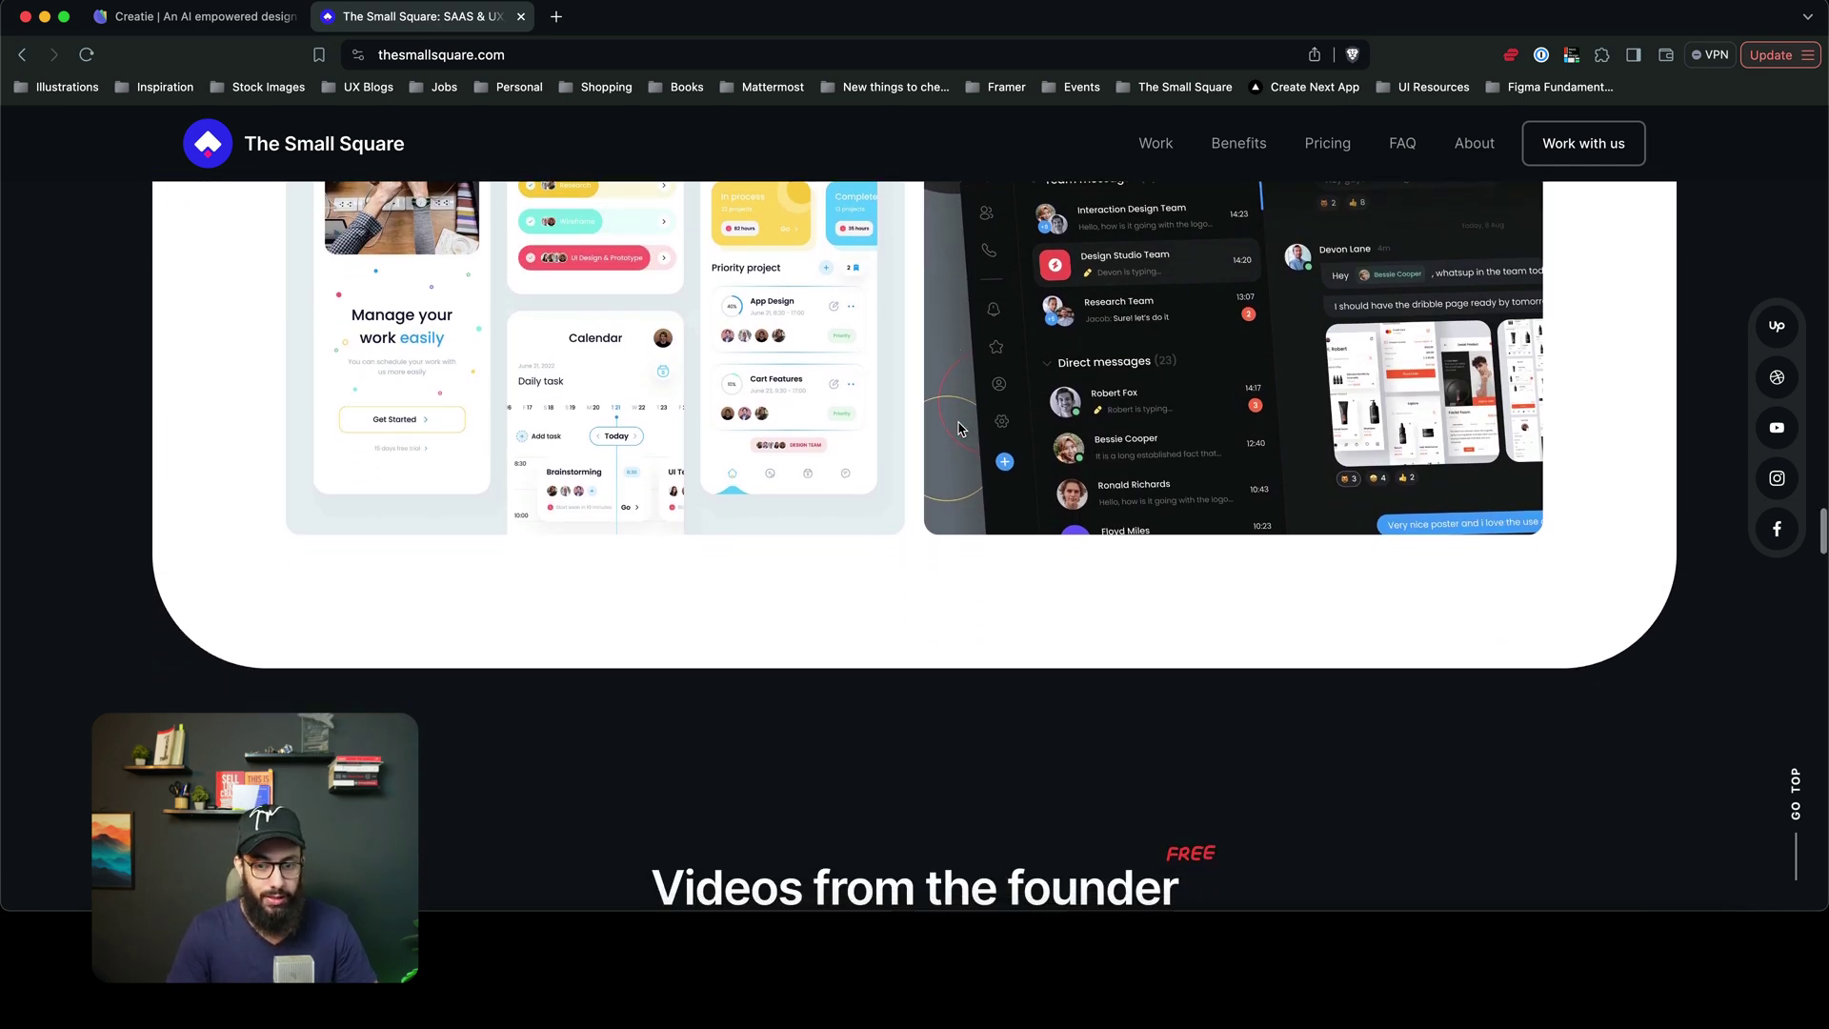
scroll(960, 429, "down", 15)
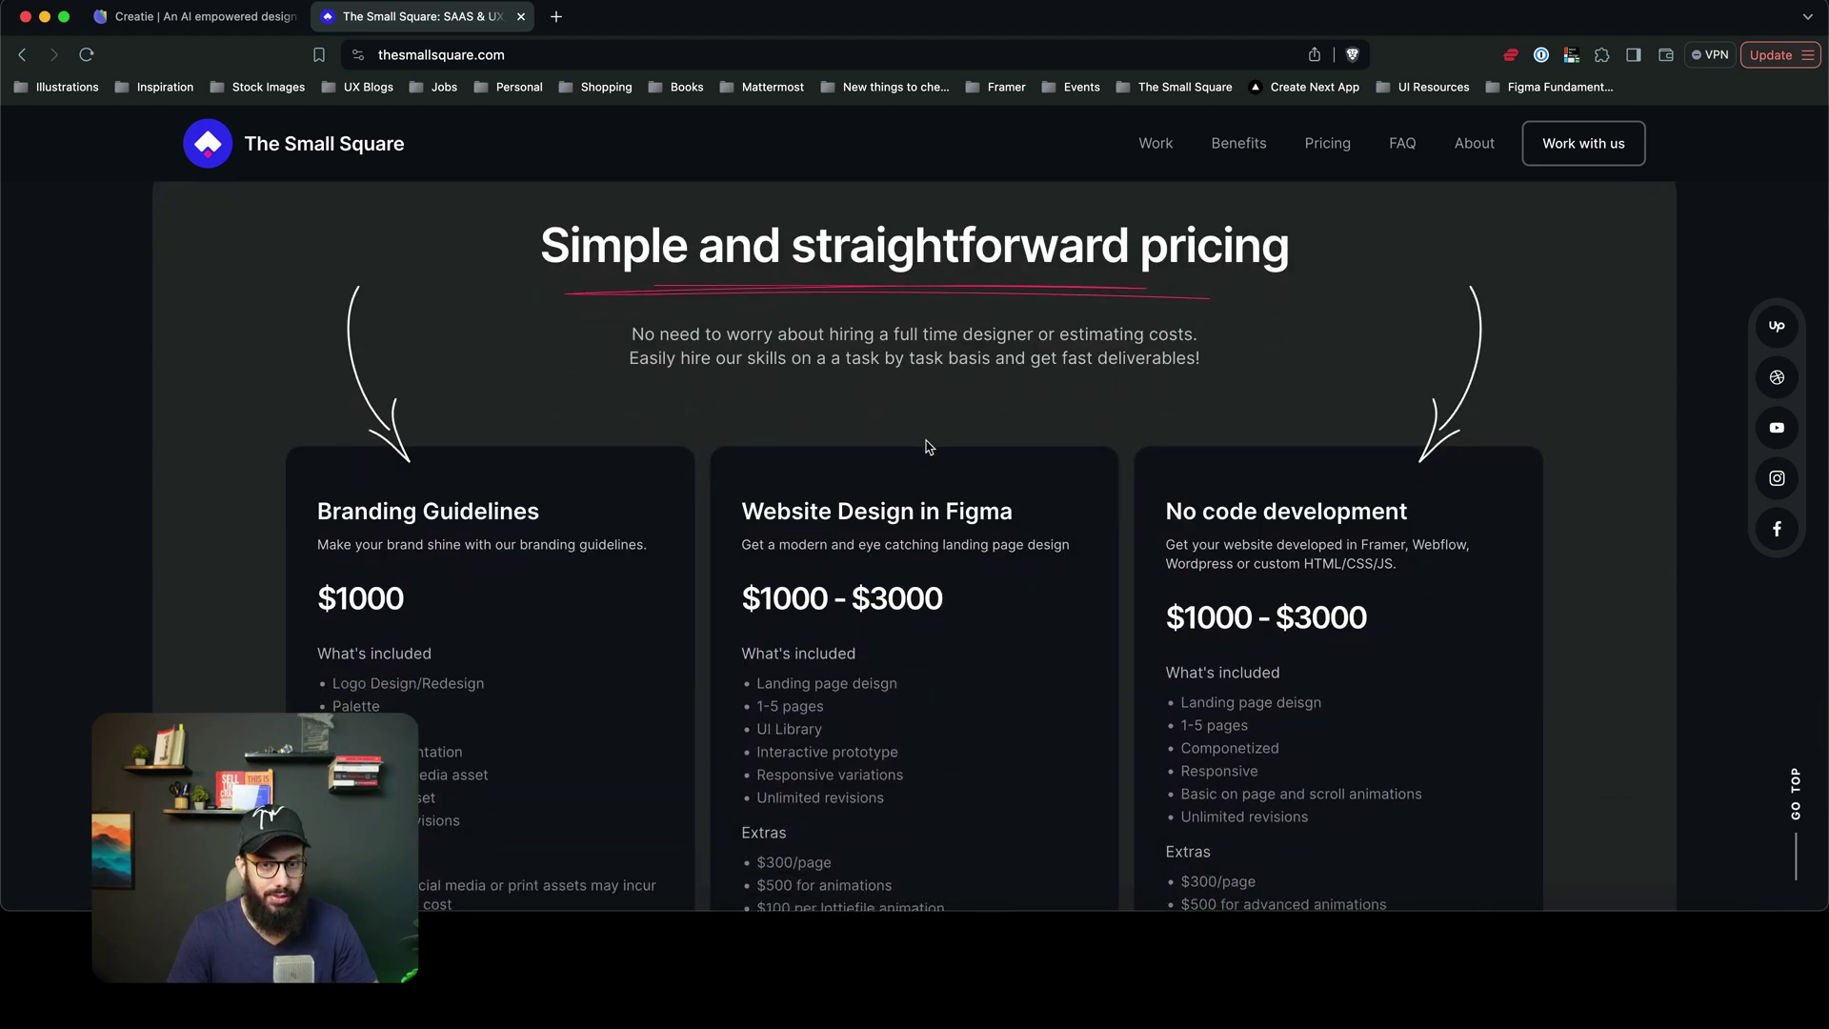
scroll(933, 446, "down", 3)
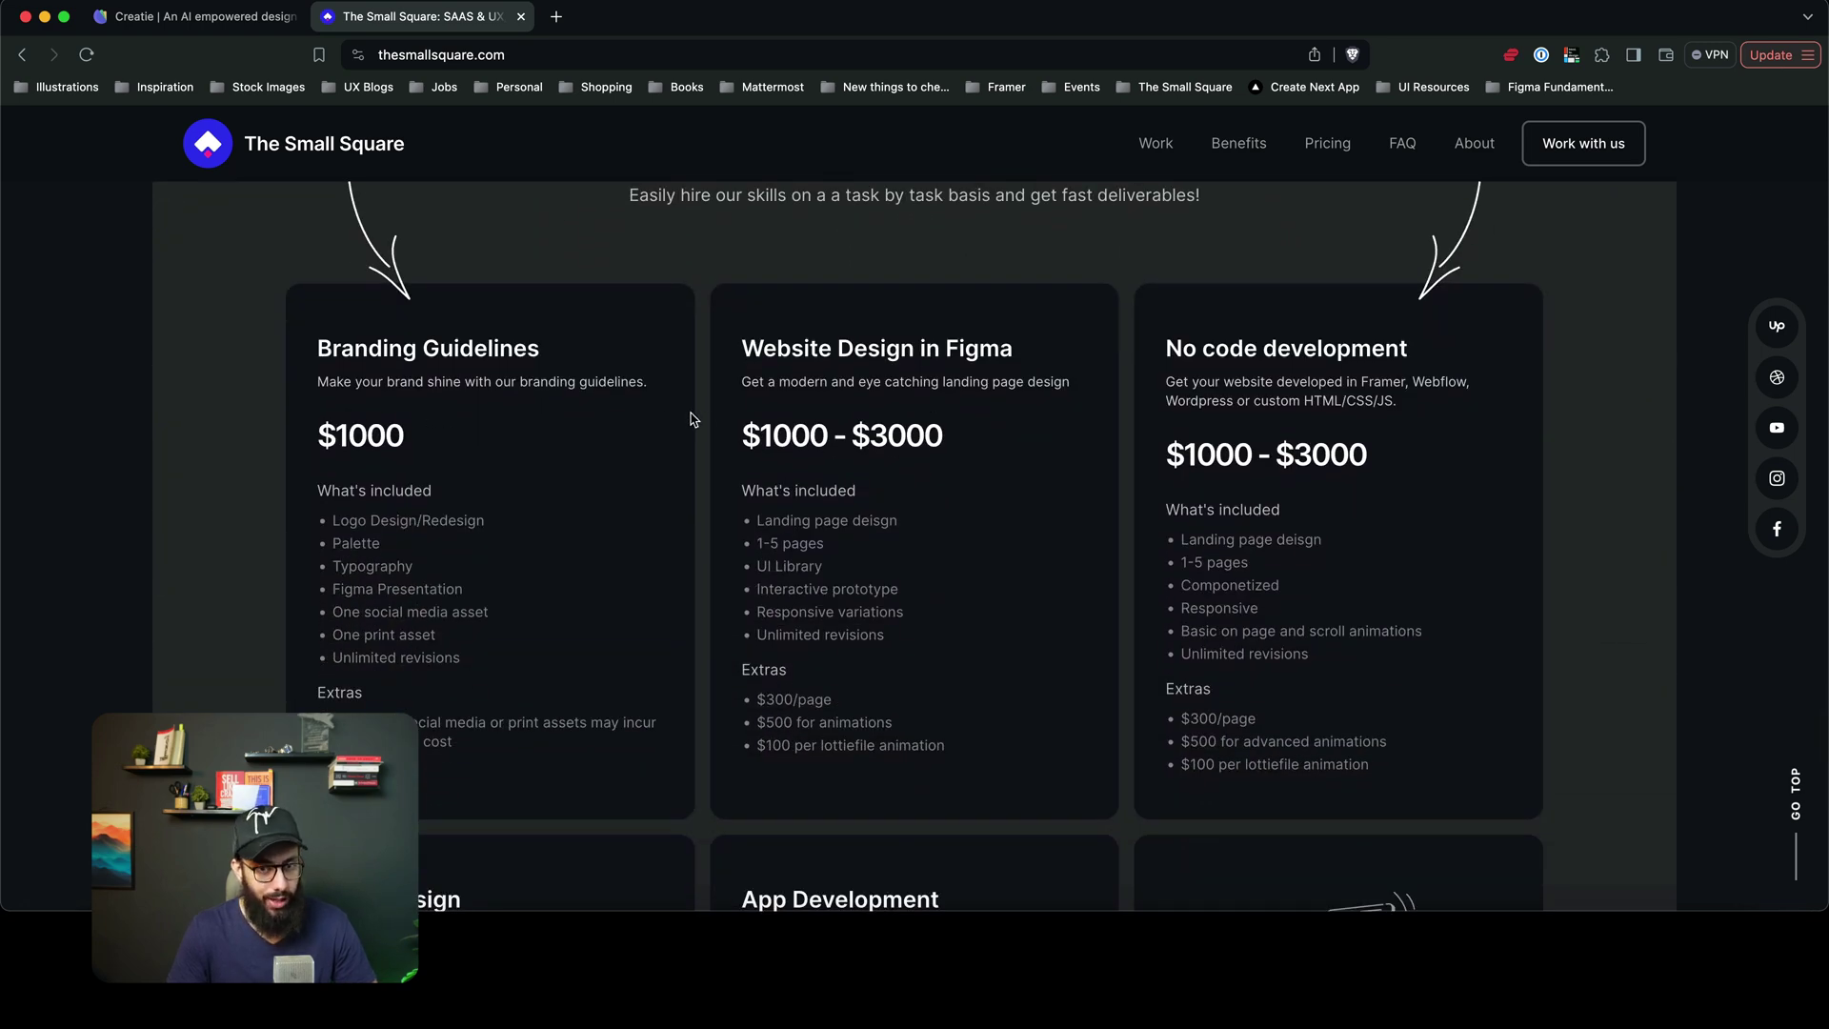
scroll(1115, 417, "down", 1)
scroll(960, 419, "down", 4)
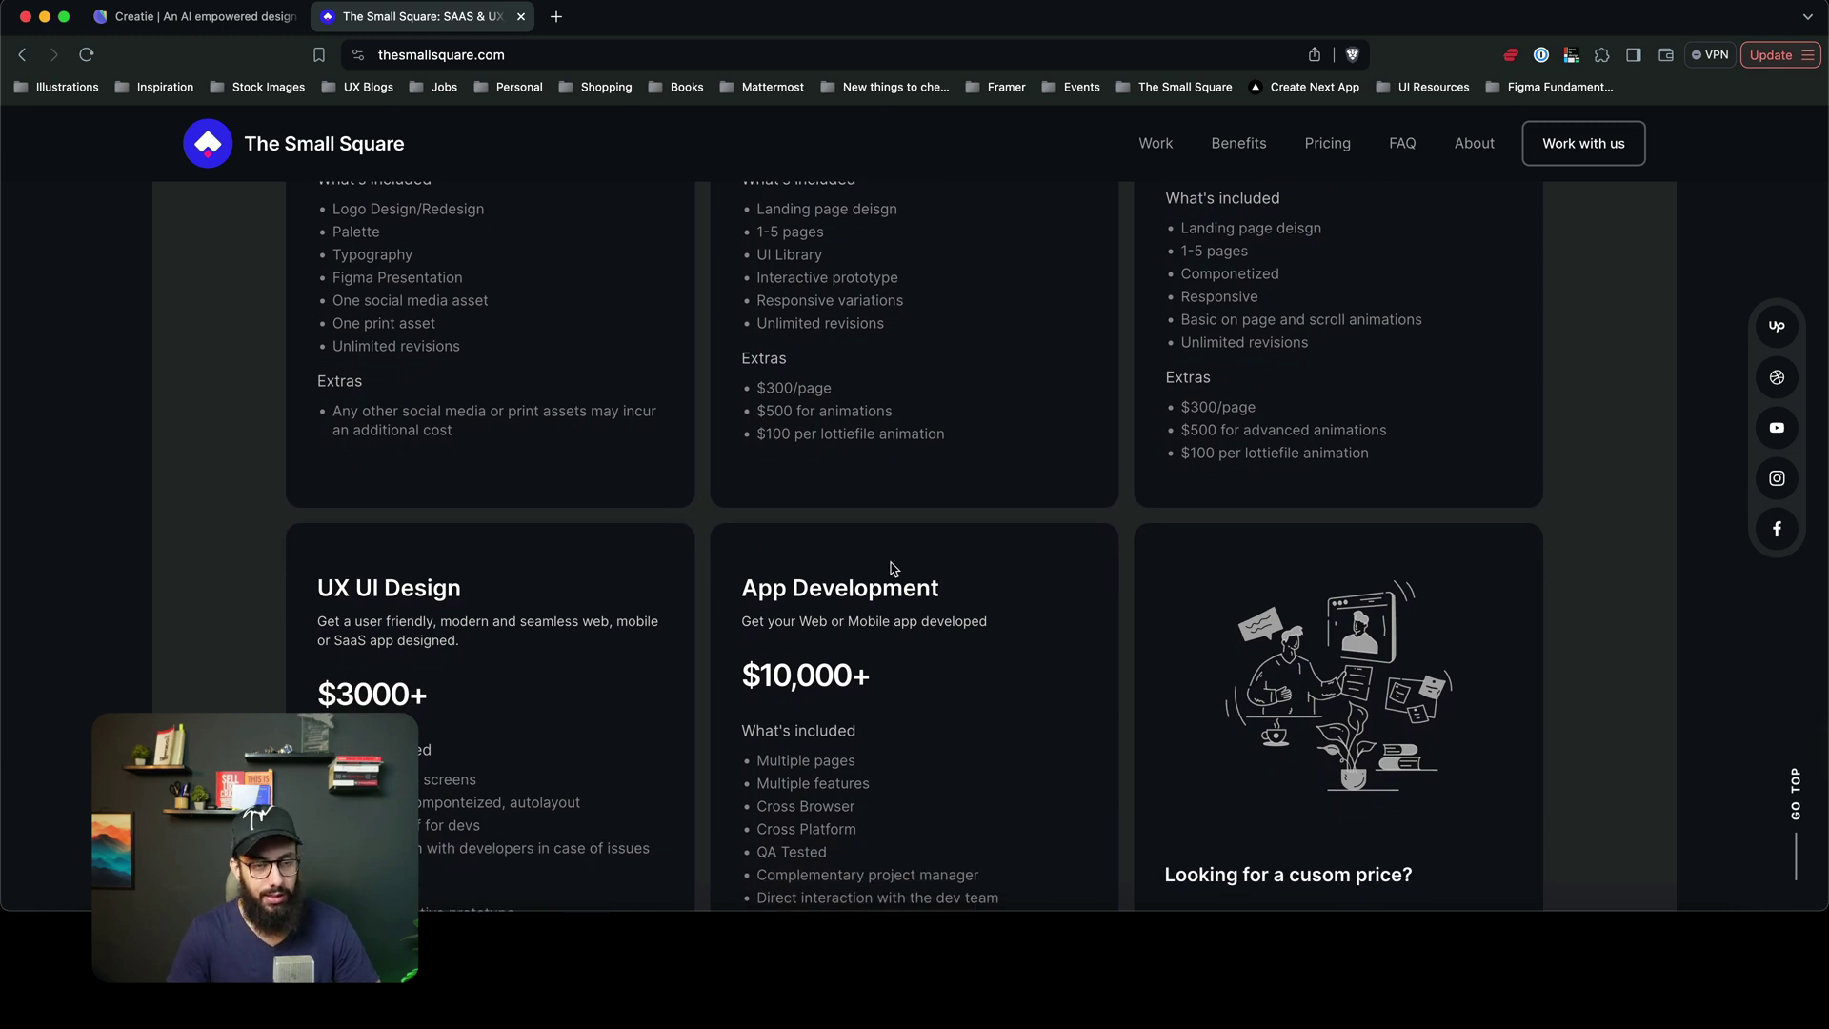
- Switch to the Creatie website and review its AI image enhancer, Magicon and Creatie wizard feature sections
key("super")
key("super+1")
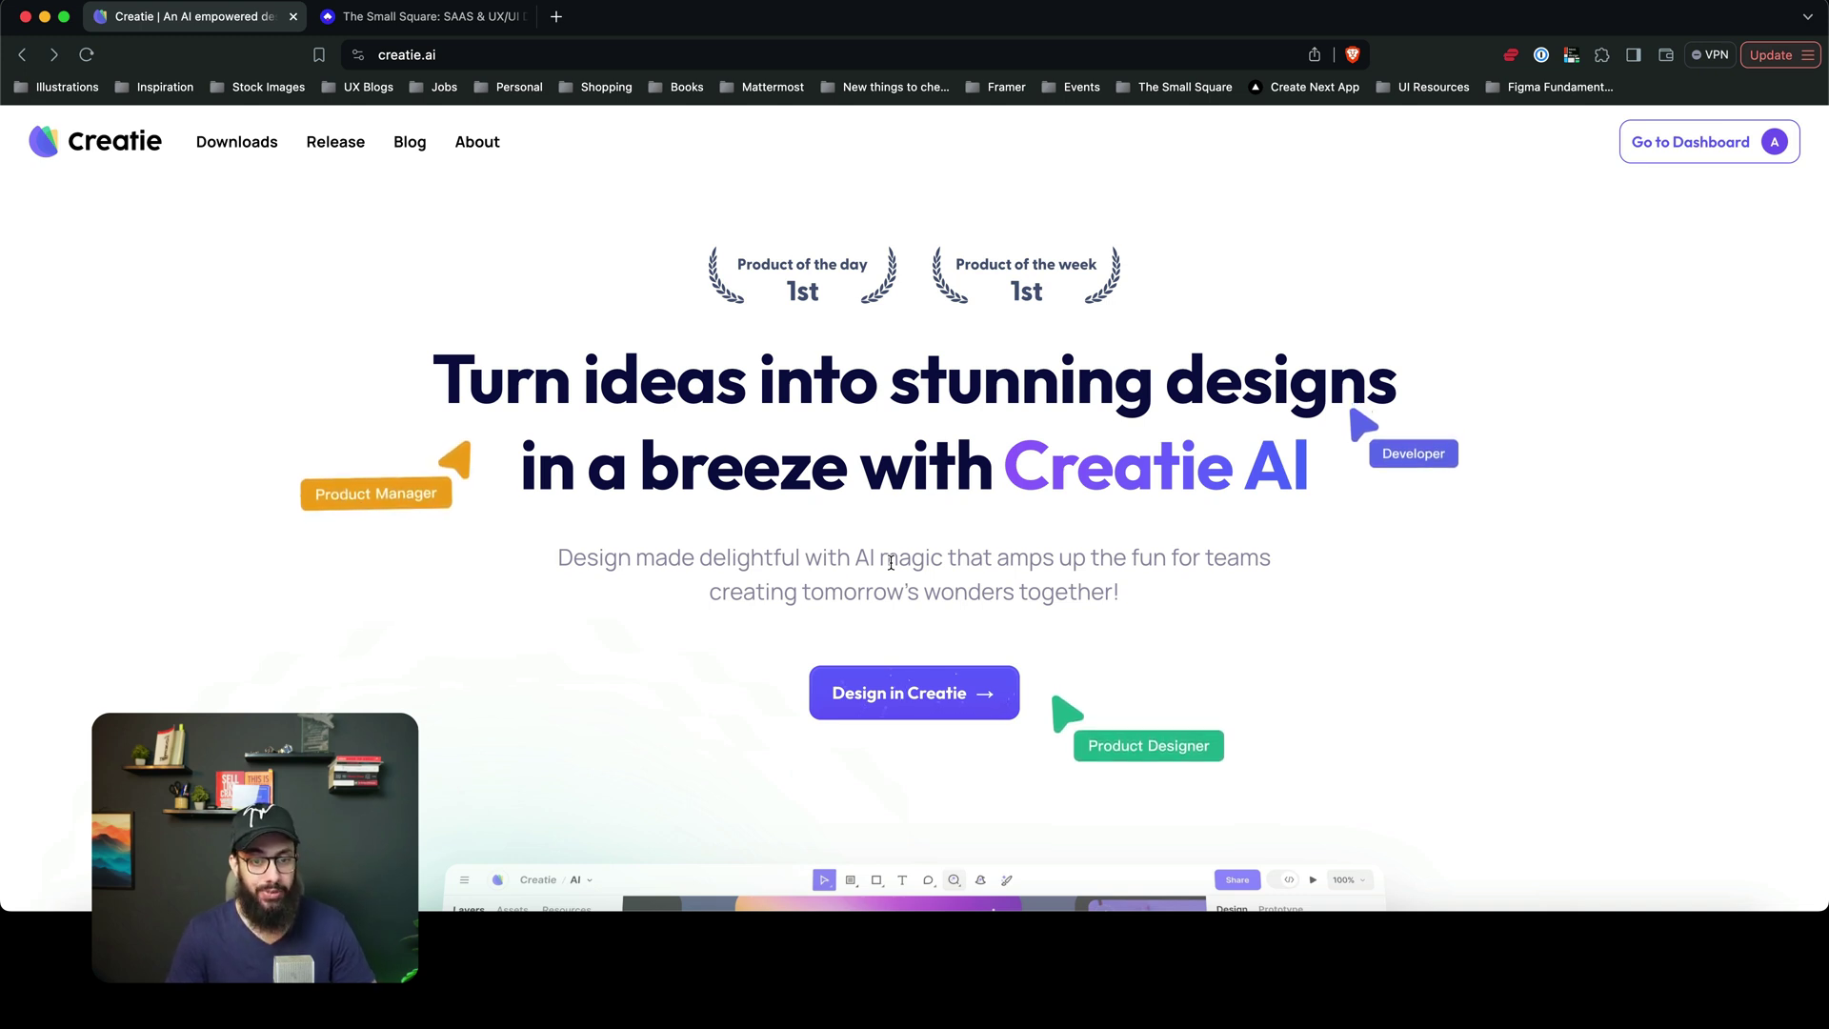
scroll(951, 543, "down", 10)
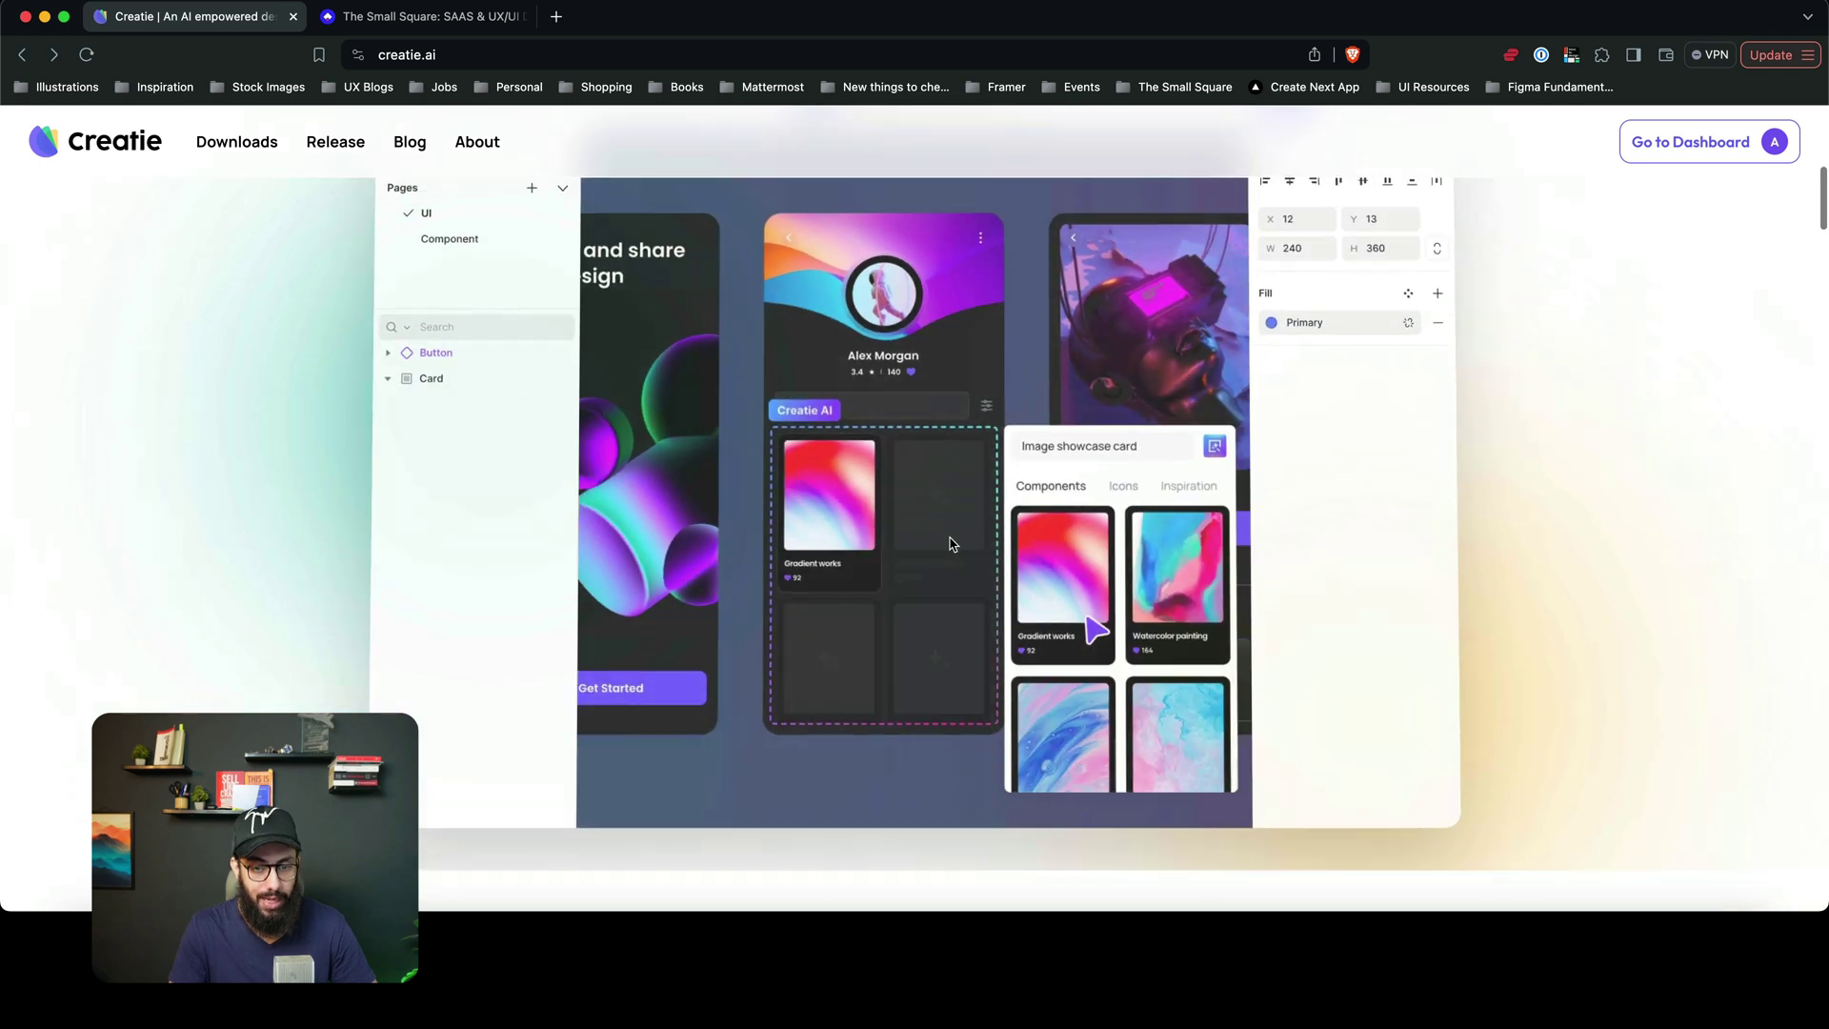
scroll(951, 544, "down", 8)
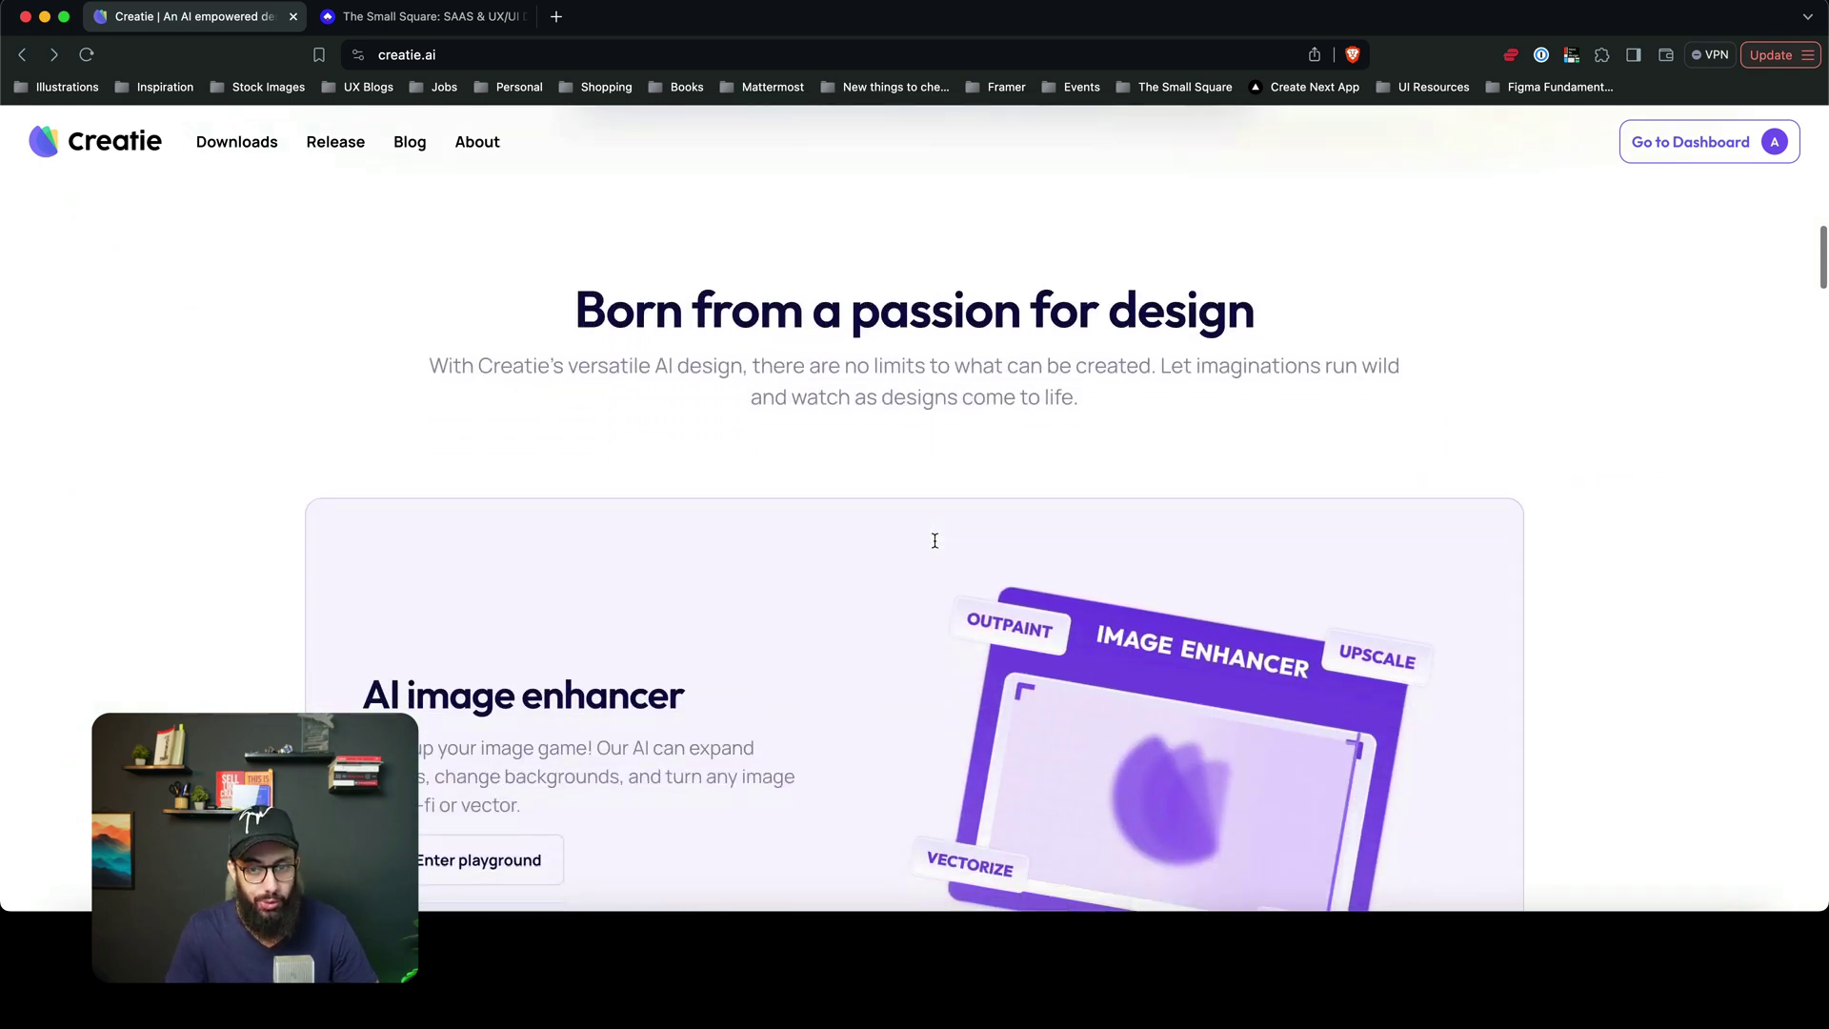
scroll(935, 550, "down", 10)
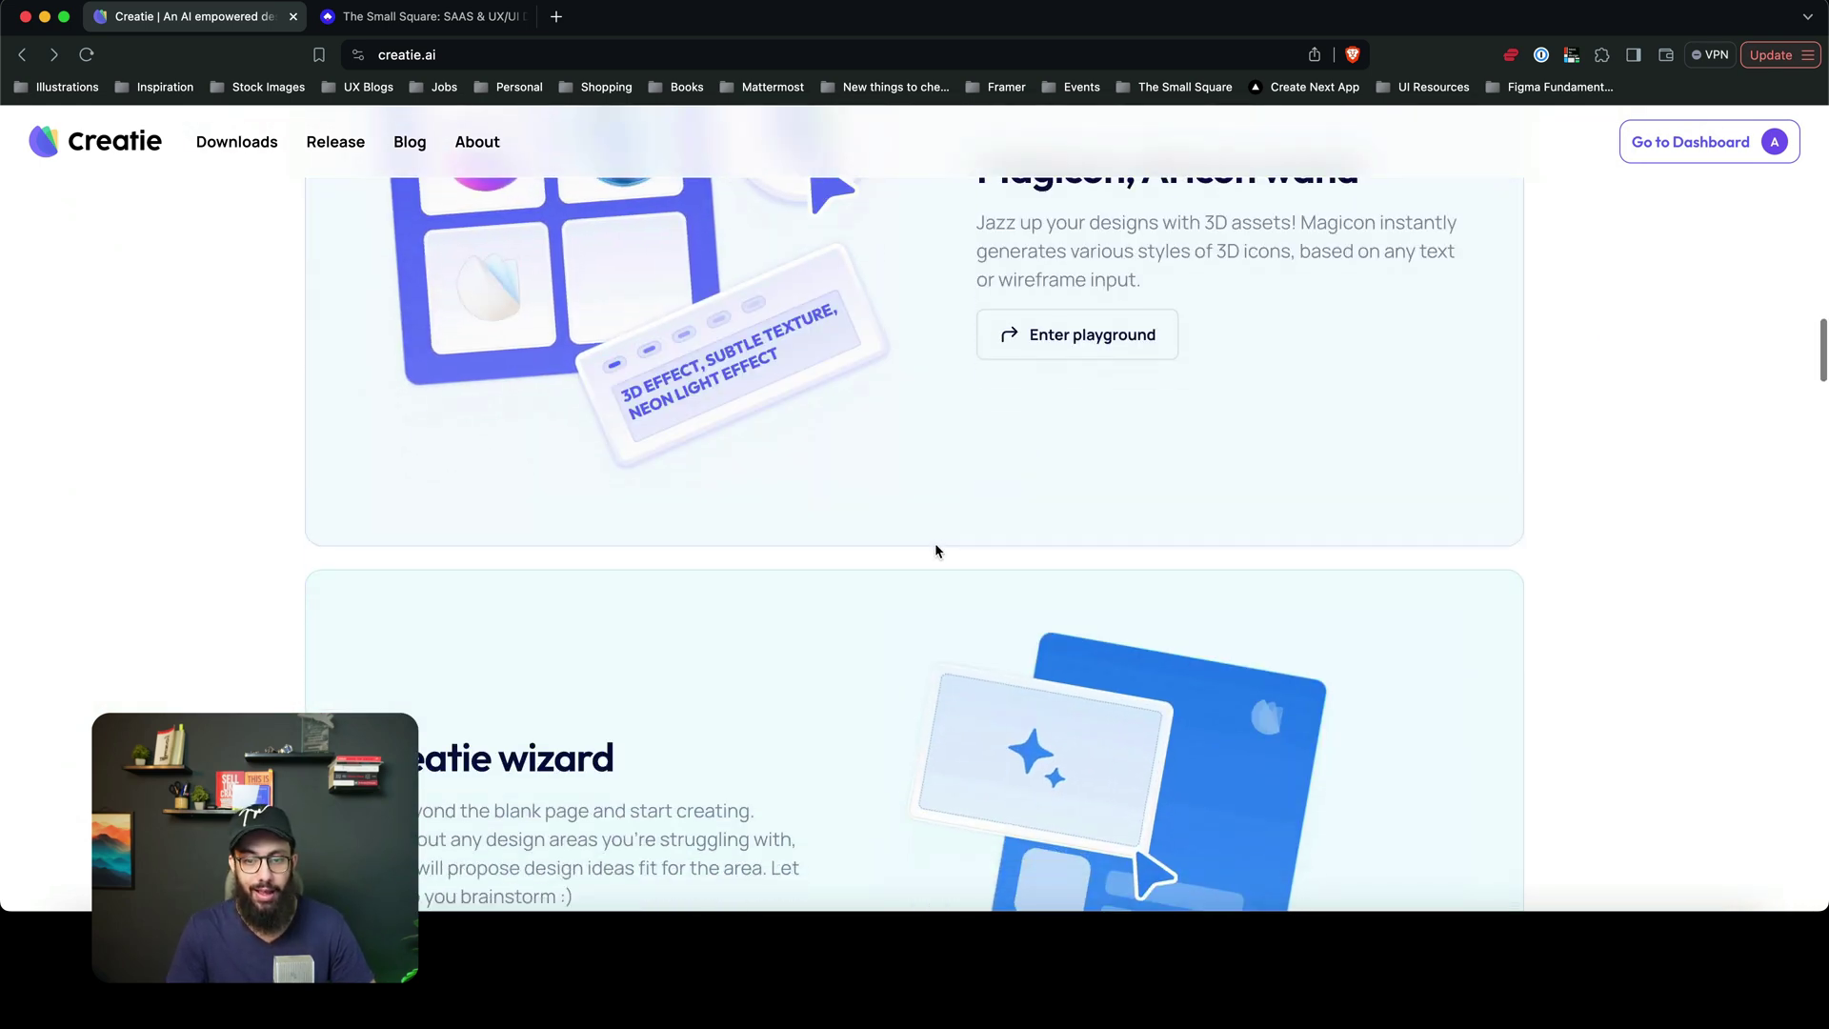
scroll(935, 550, "up", 20)
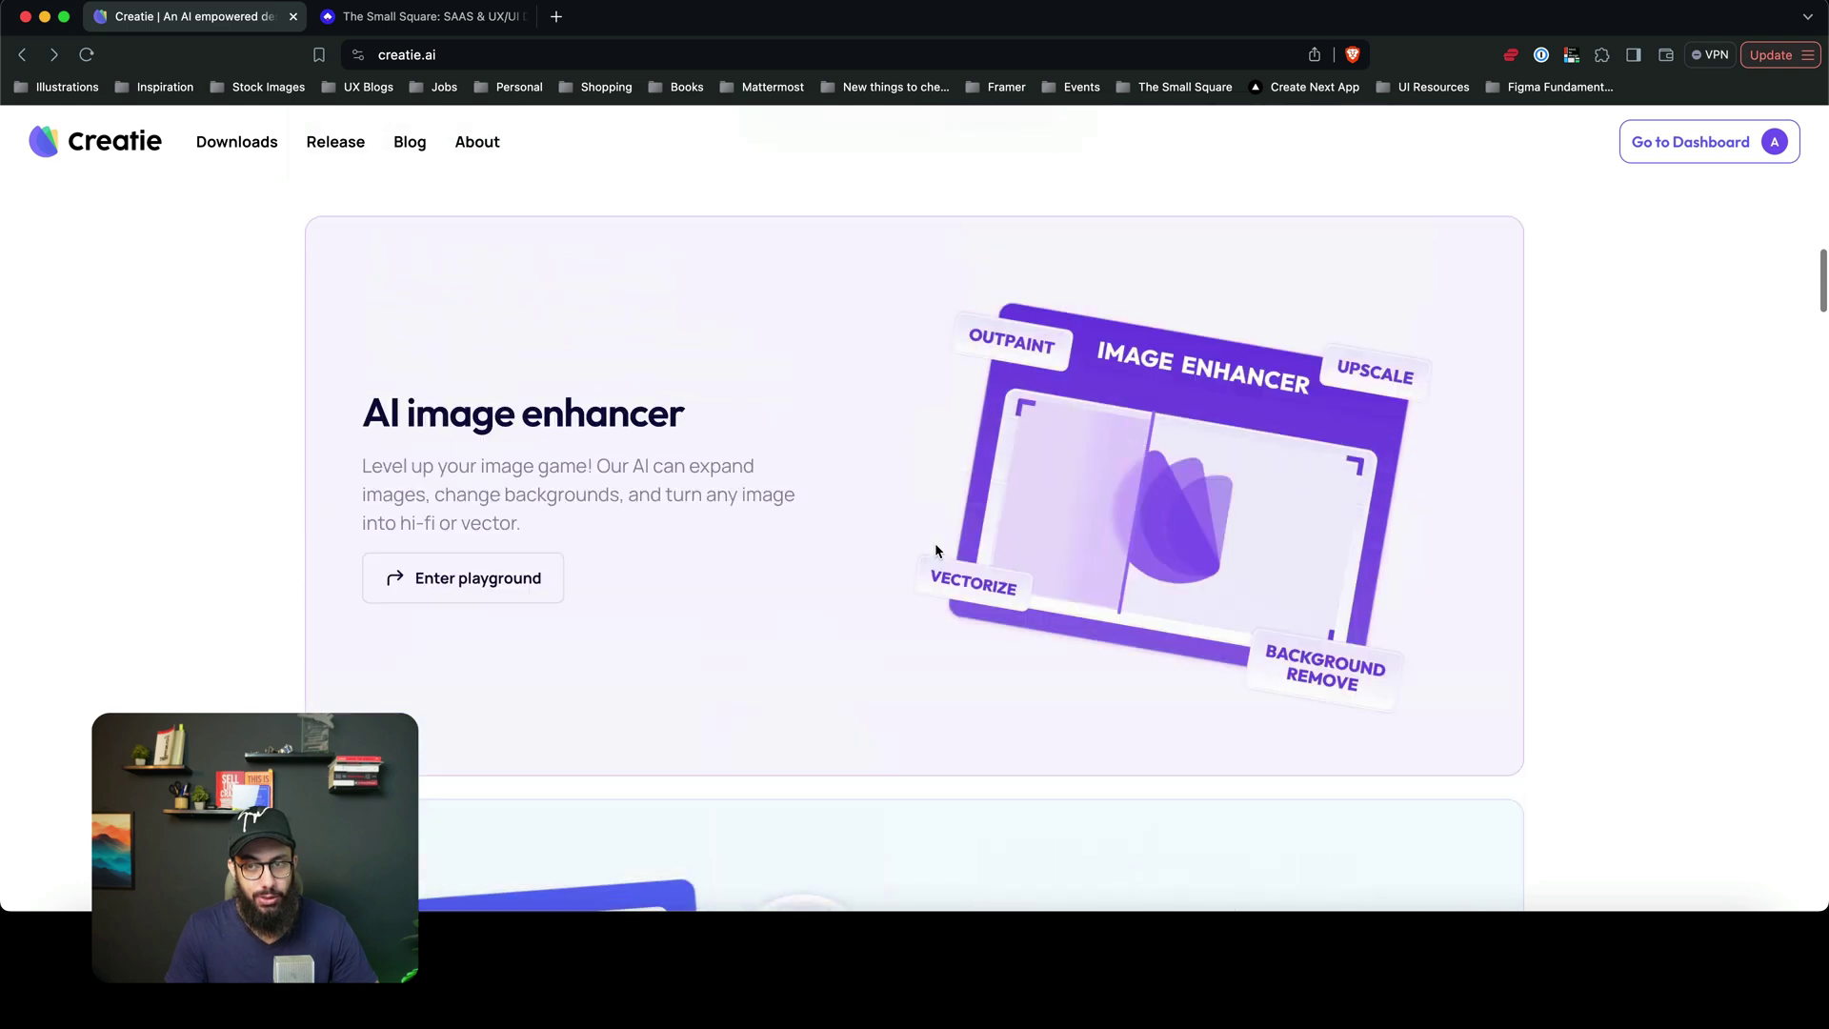
- Switch to the Creatie desktop app and open the Creatie wizard file from the dashboard
key("super+Tab")
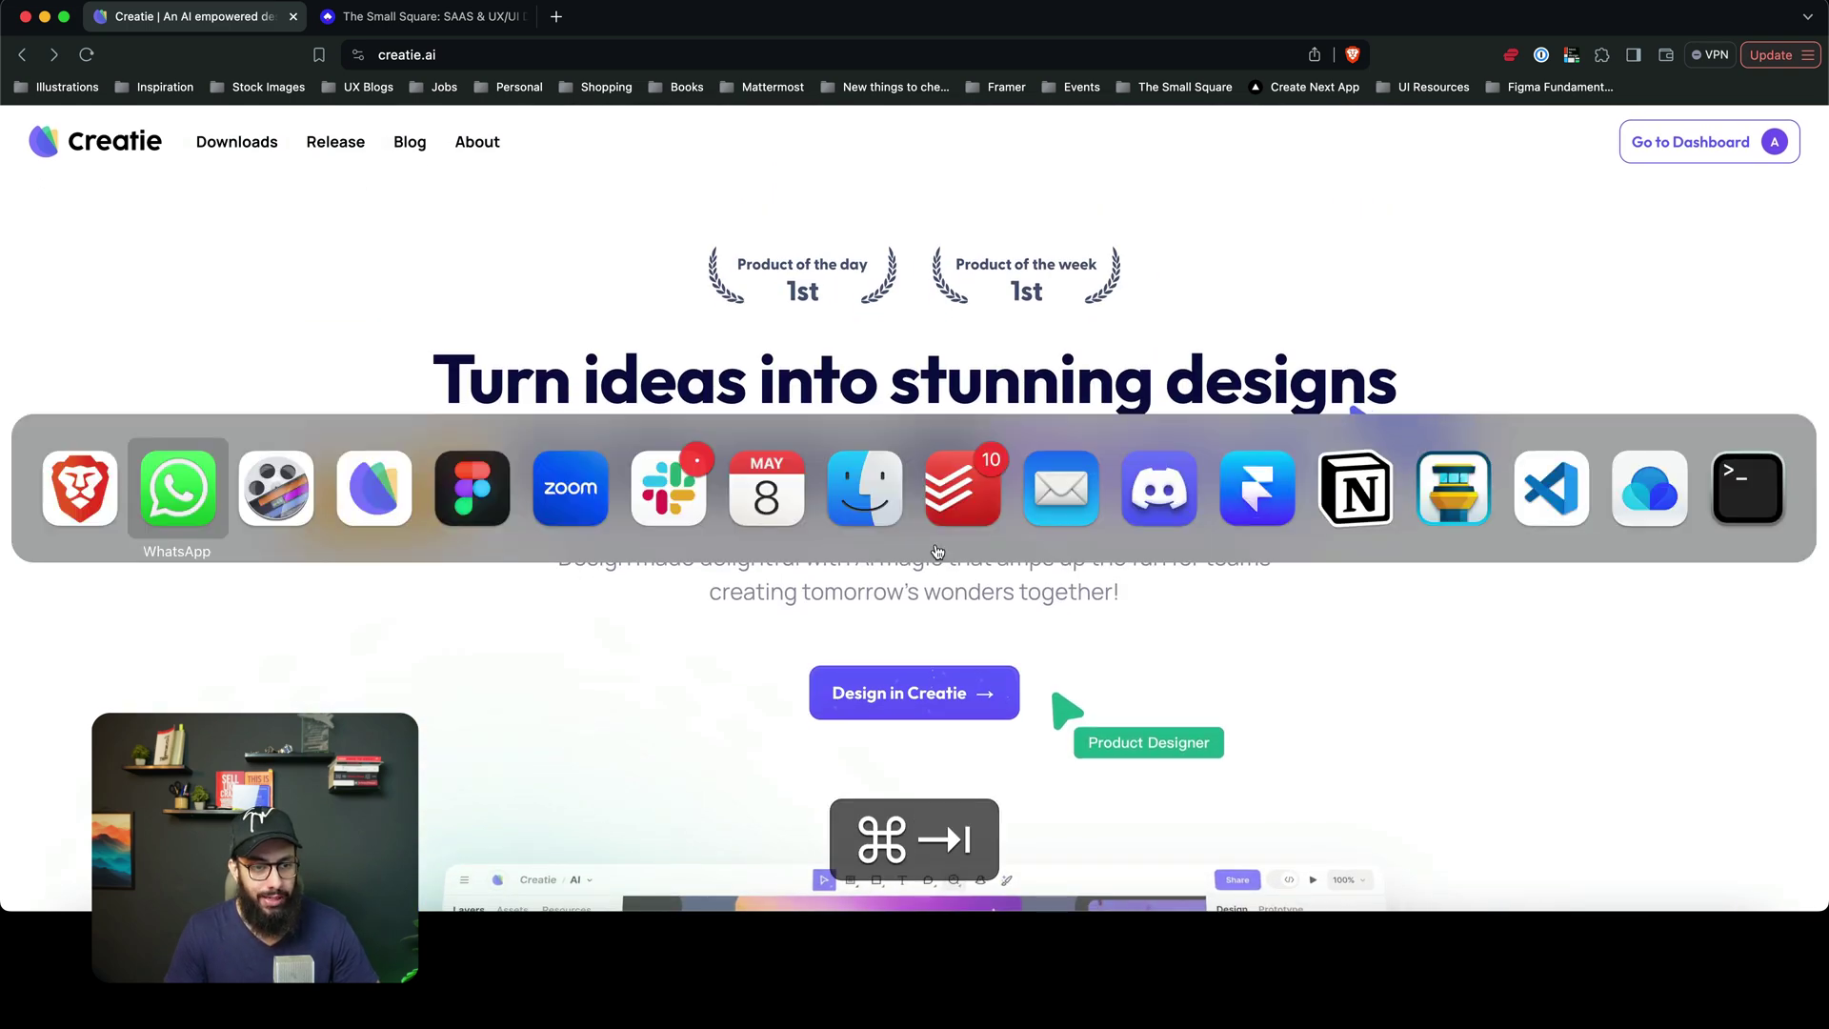
key("super+Tab")
key("super+Tab")
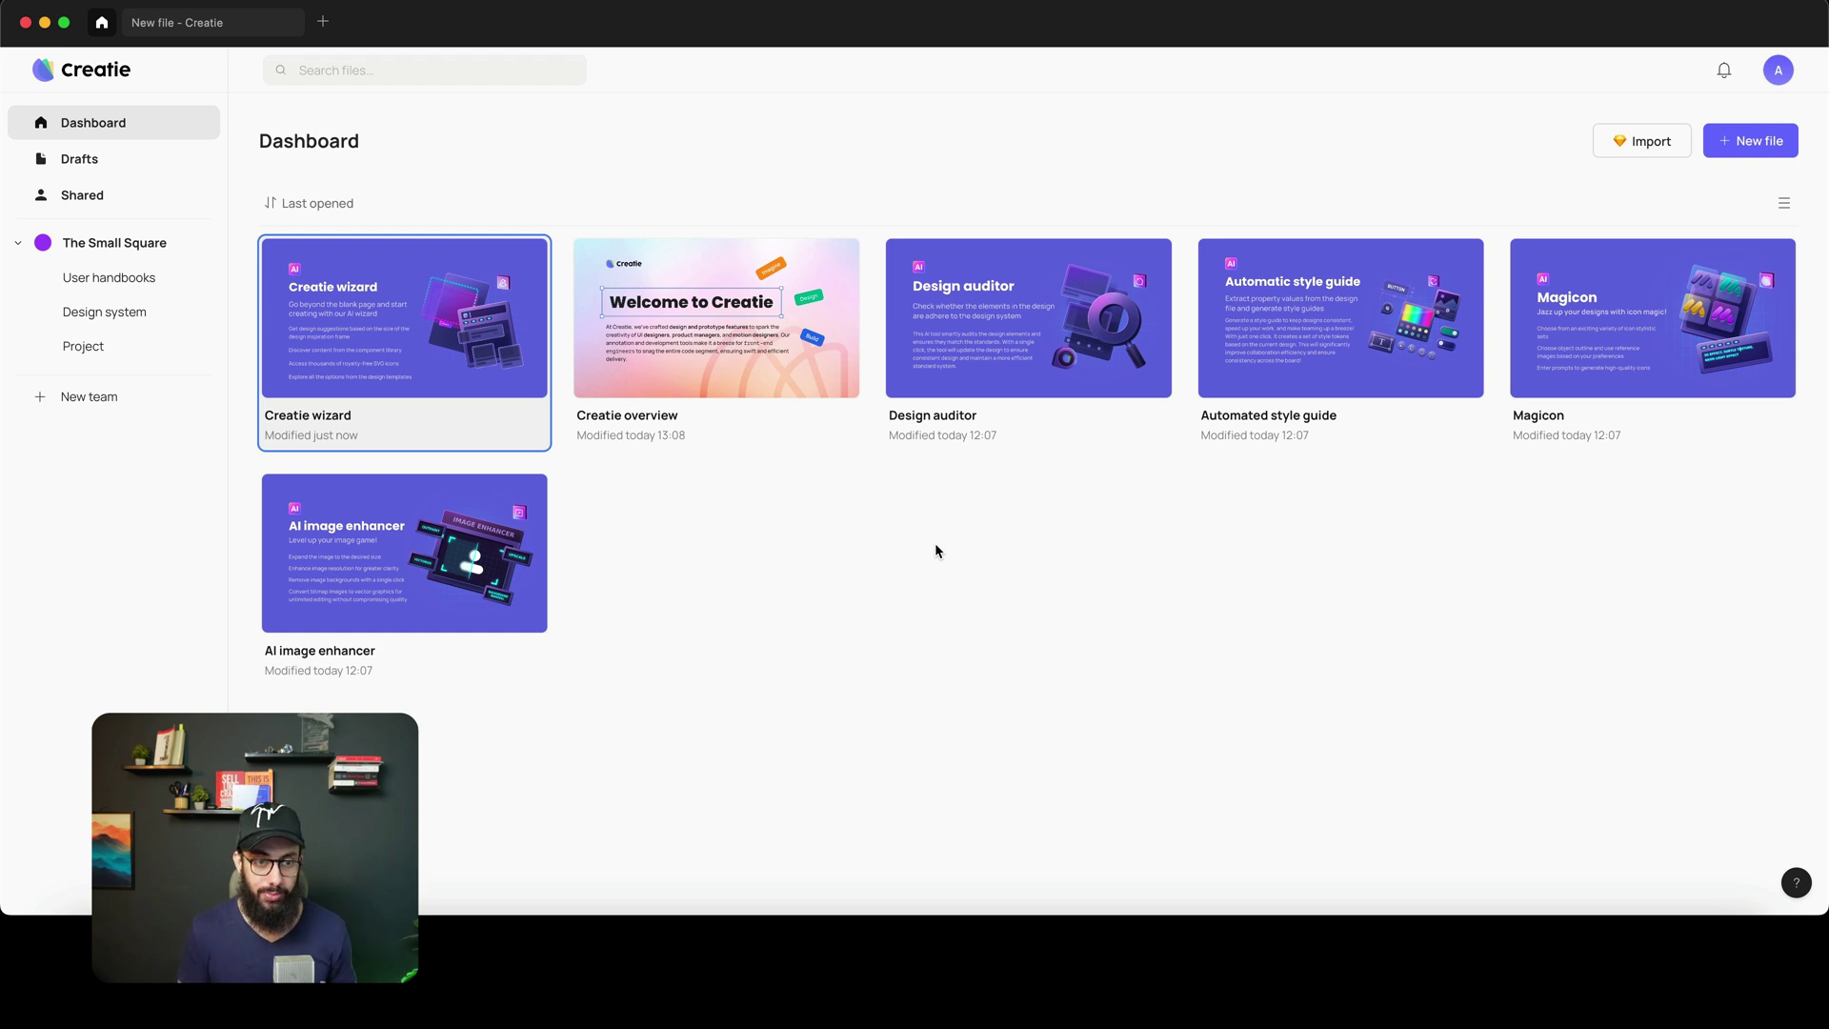
double_click(347, 253)
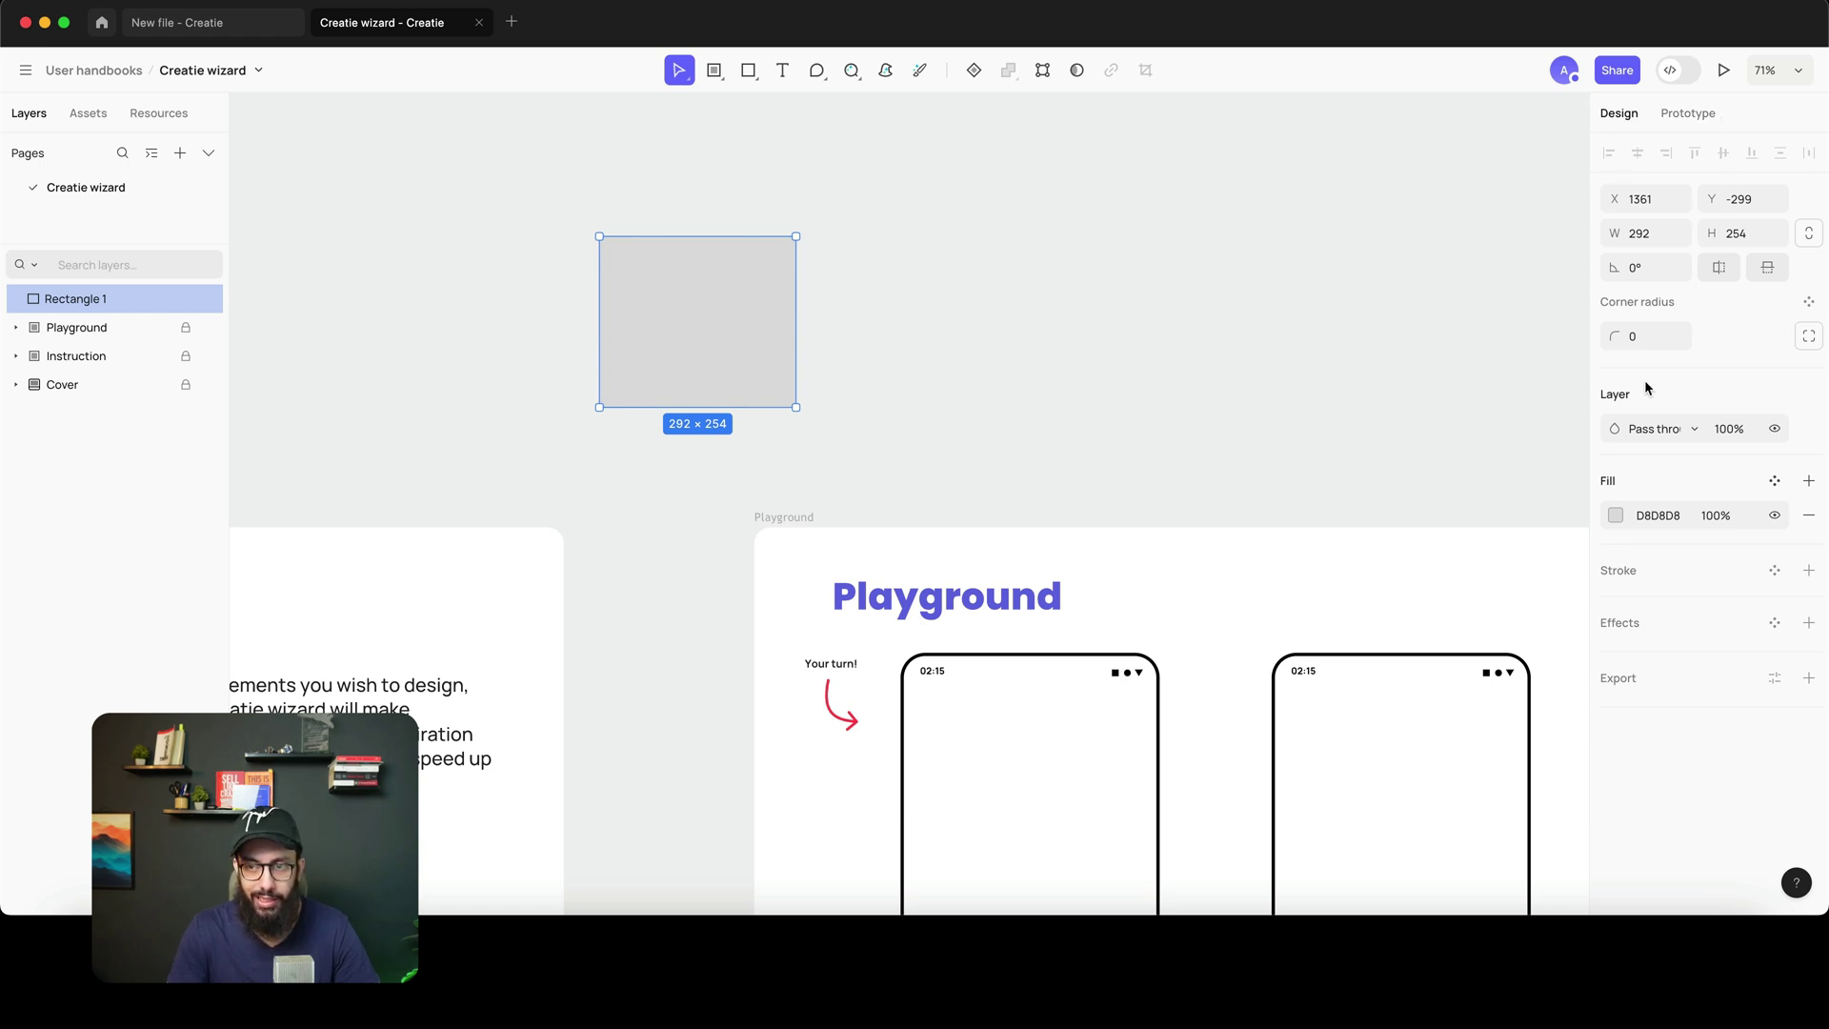
- Draw a smaller rectangle beside the existing one above the Playground frame and wrap both in an auto layout frame
key("r")
left_click_drag(872, 284, 956, 333)
left_click(1073, 339)
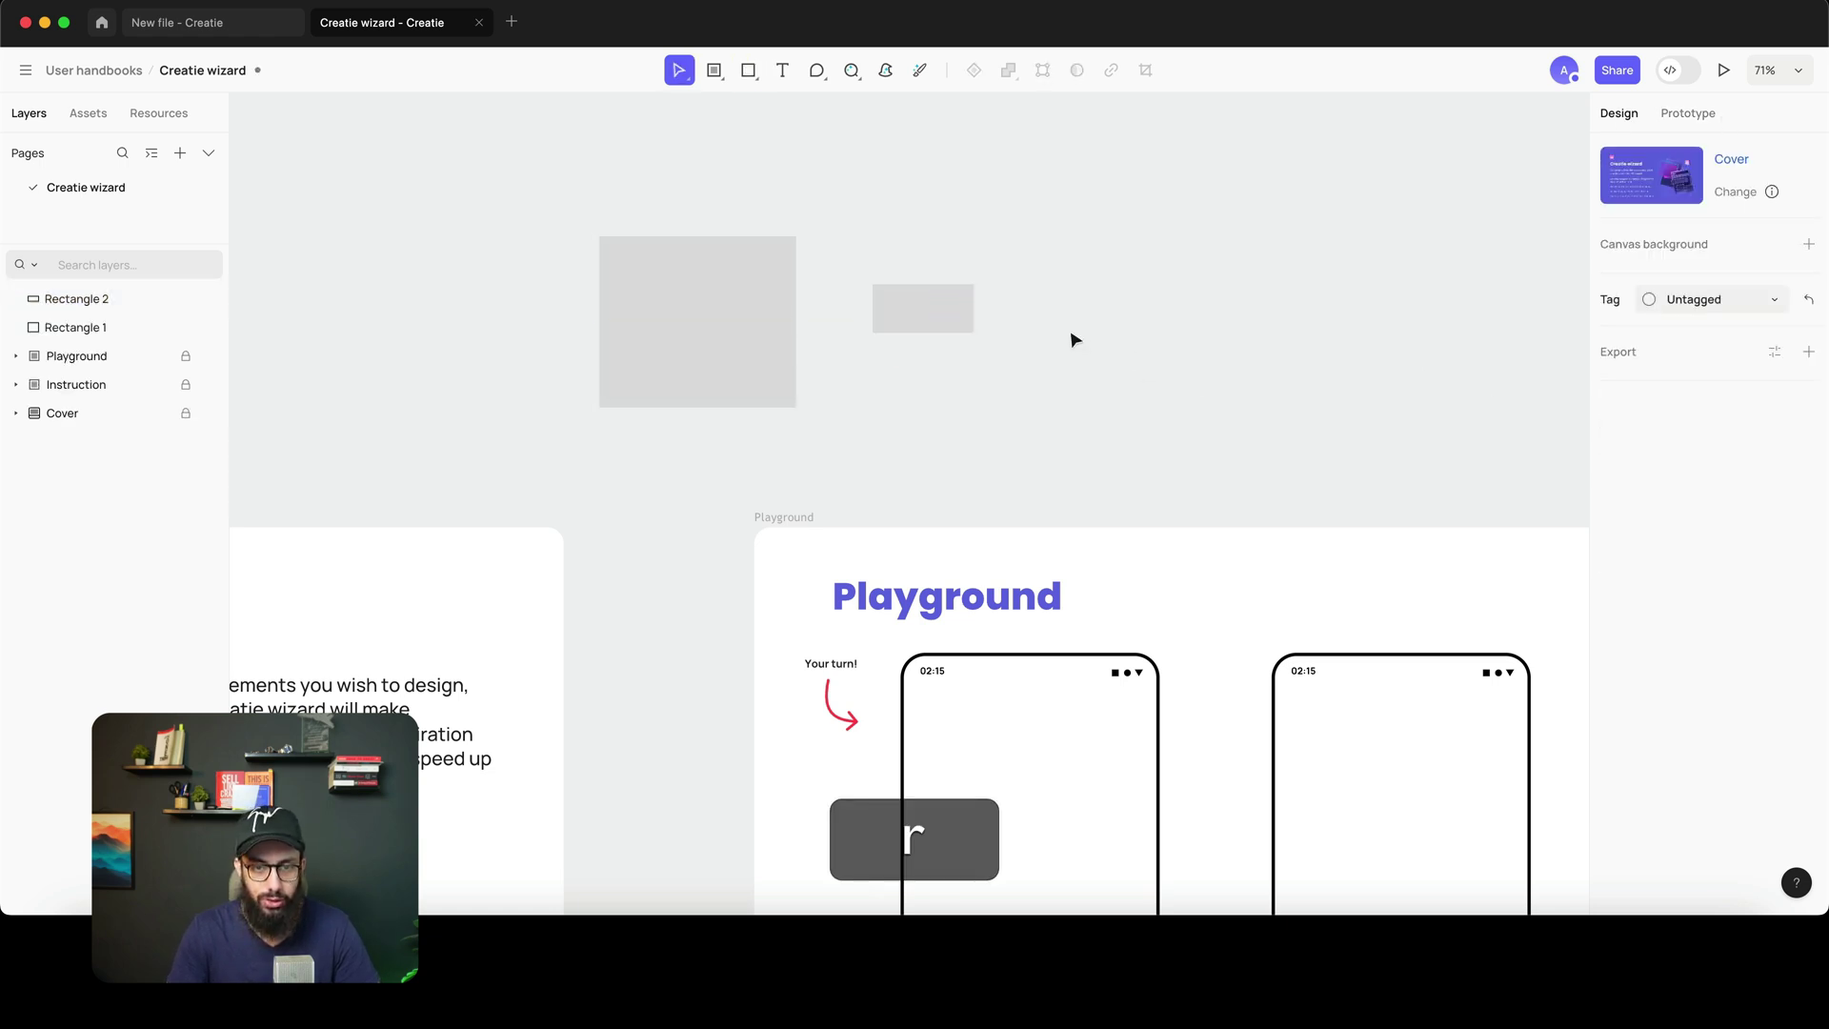
left_click_drag(1073, 339, 625, 254)
key("shift+a")
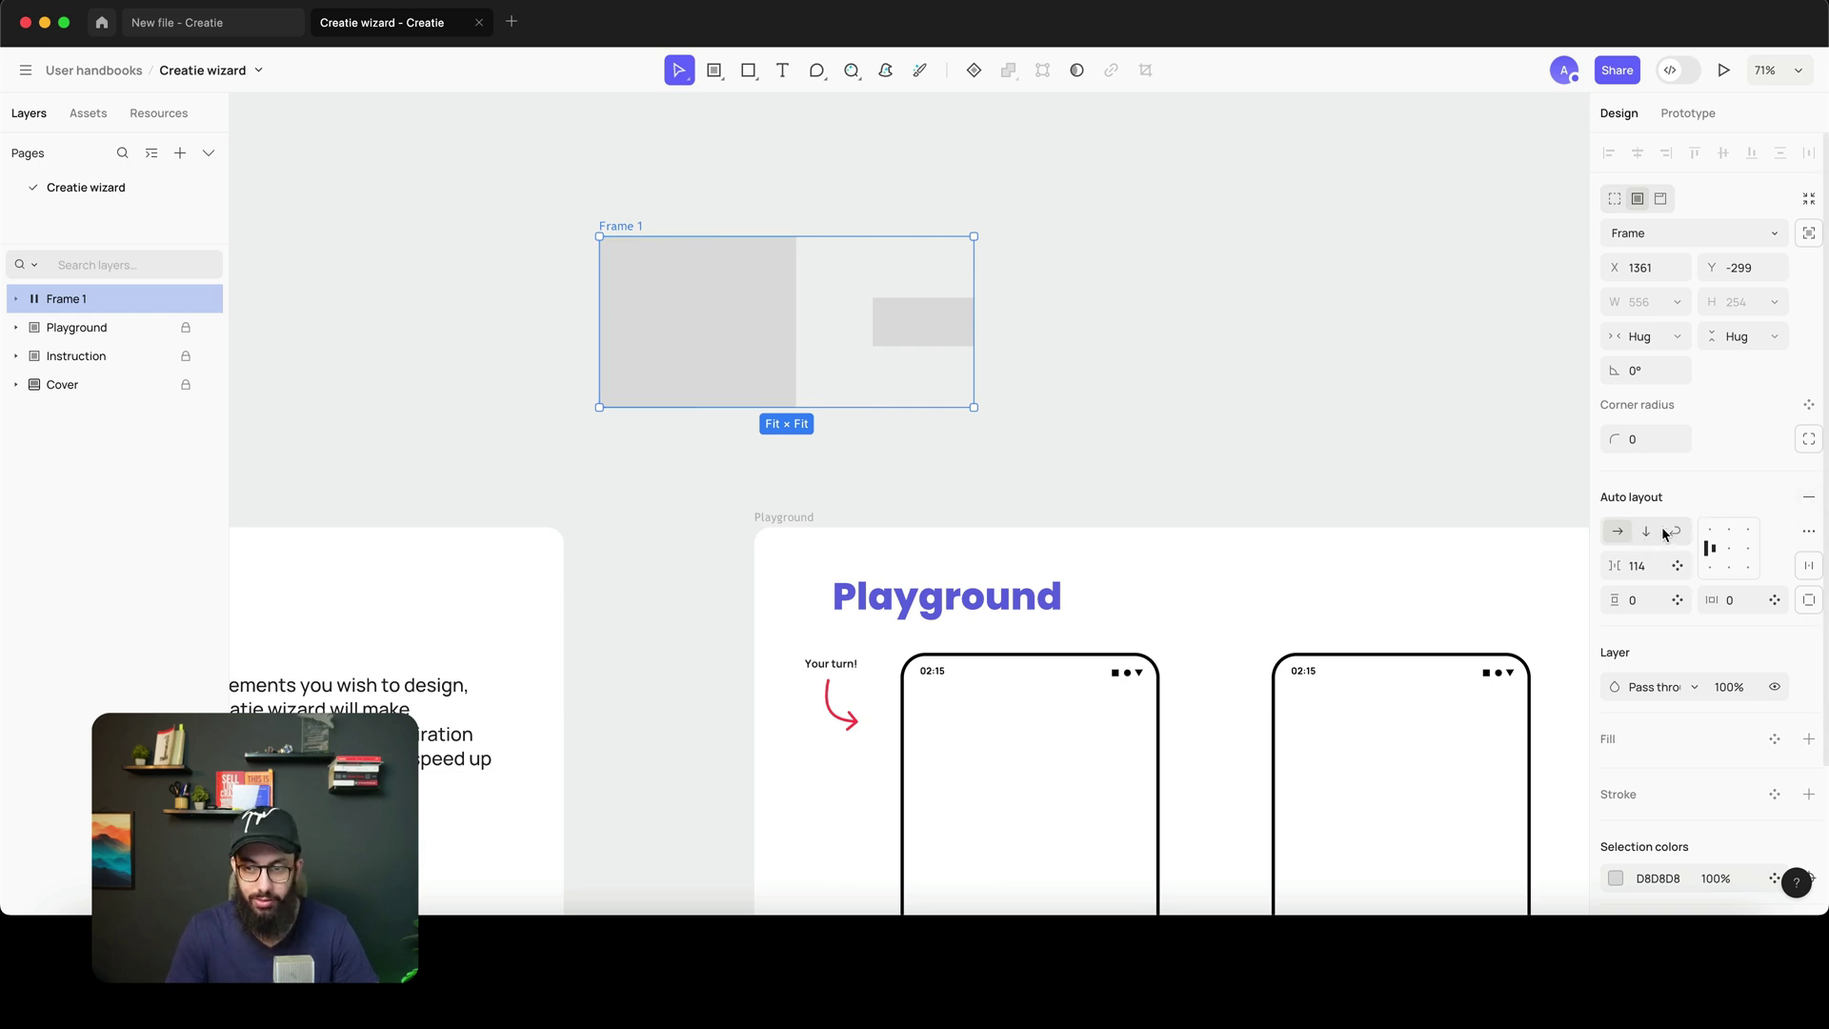
- Check the color styles available for Frame 1's fill, then try a prototype flow starting point on it and undo that
scroll(1642, 574, "down", 4)
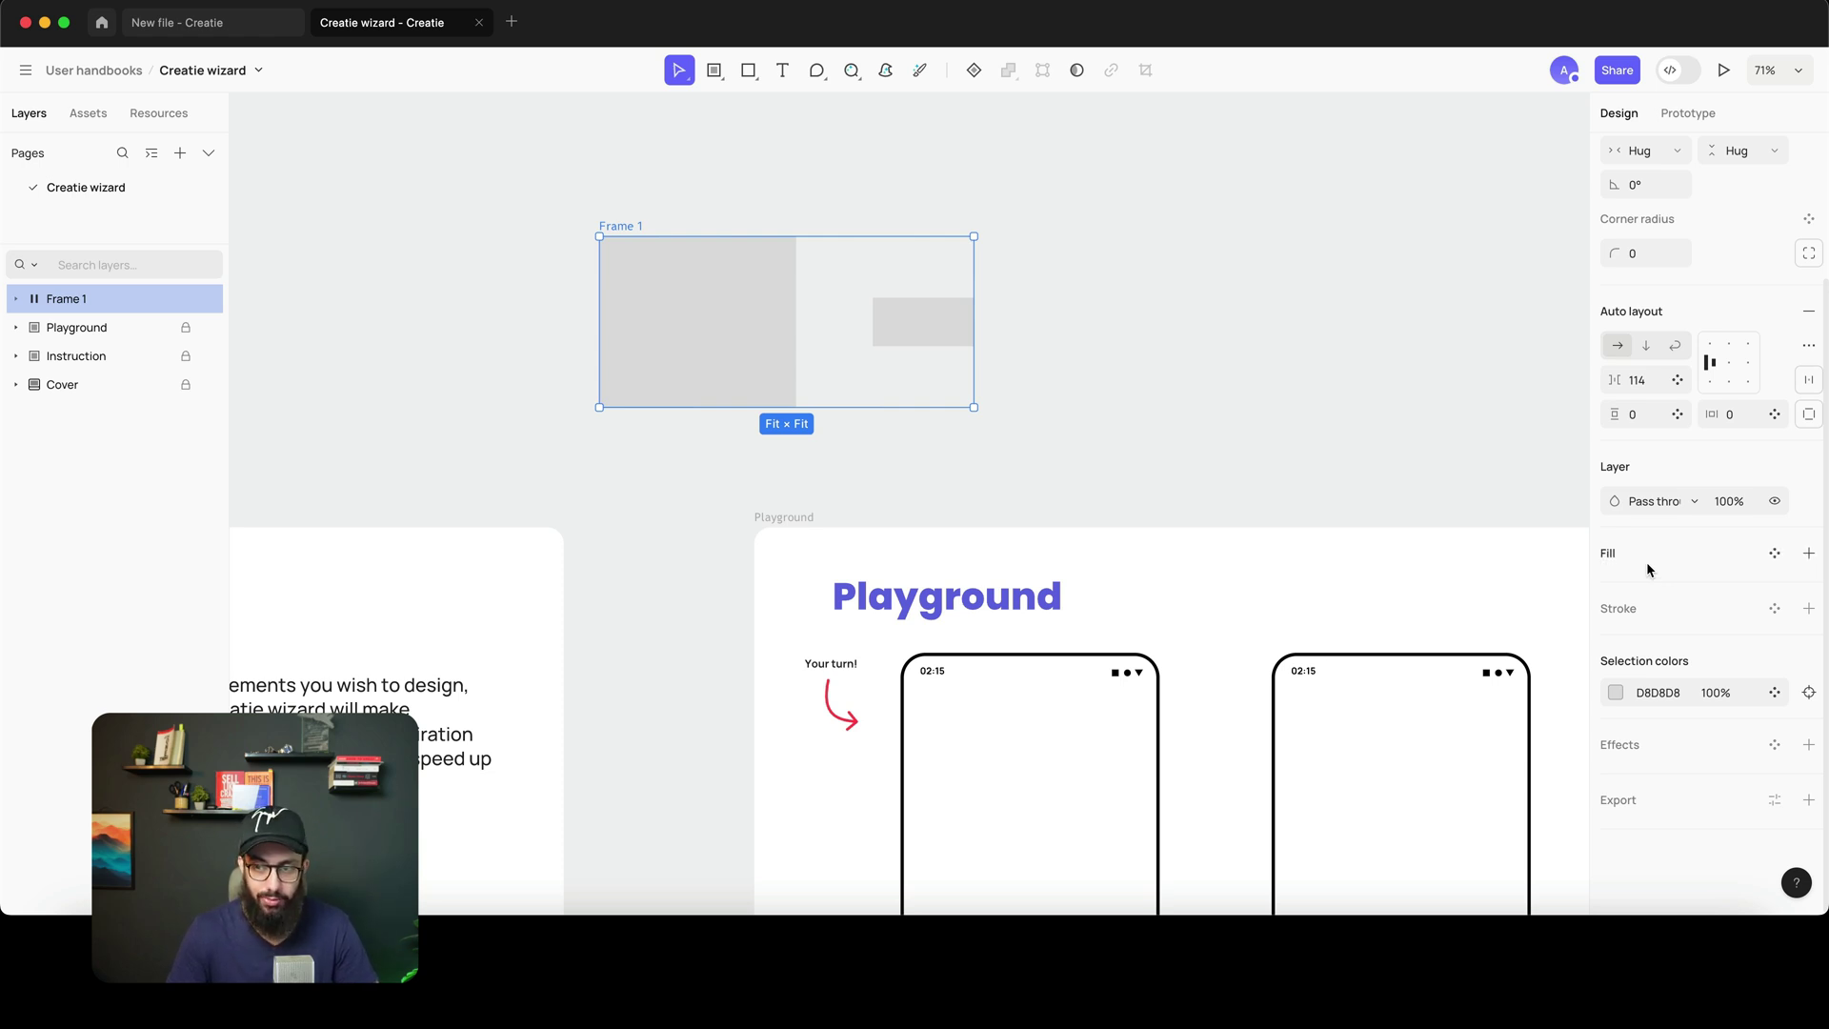
left_click(1773, 554)
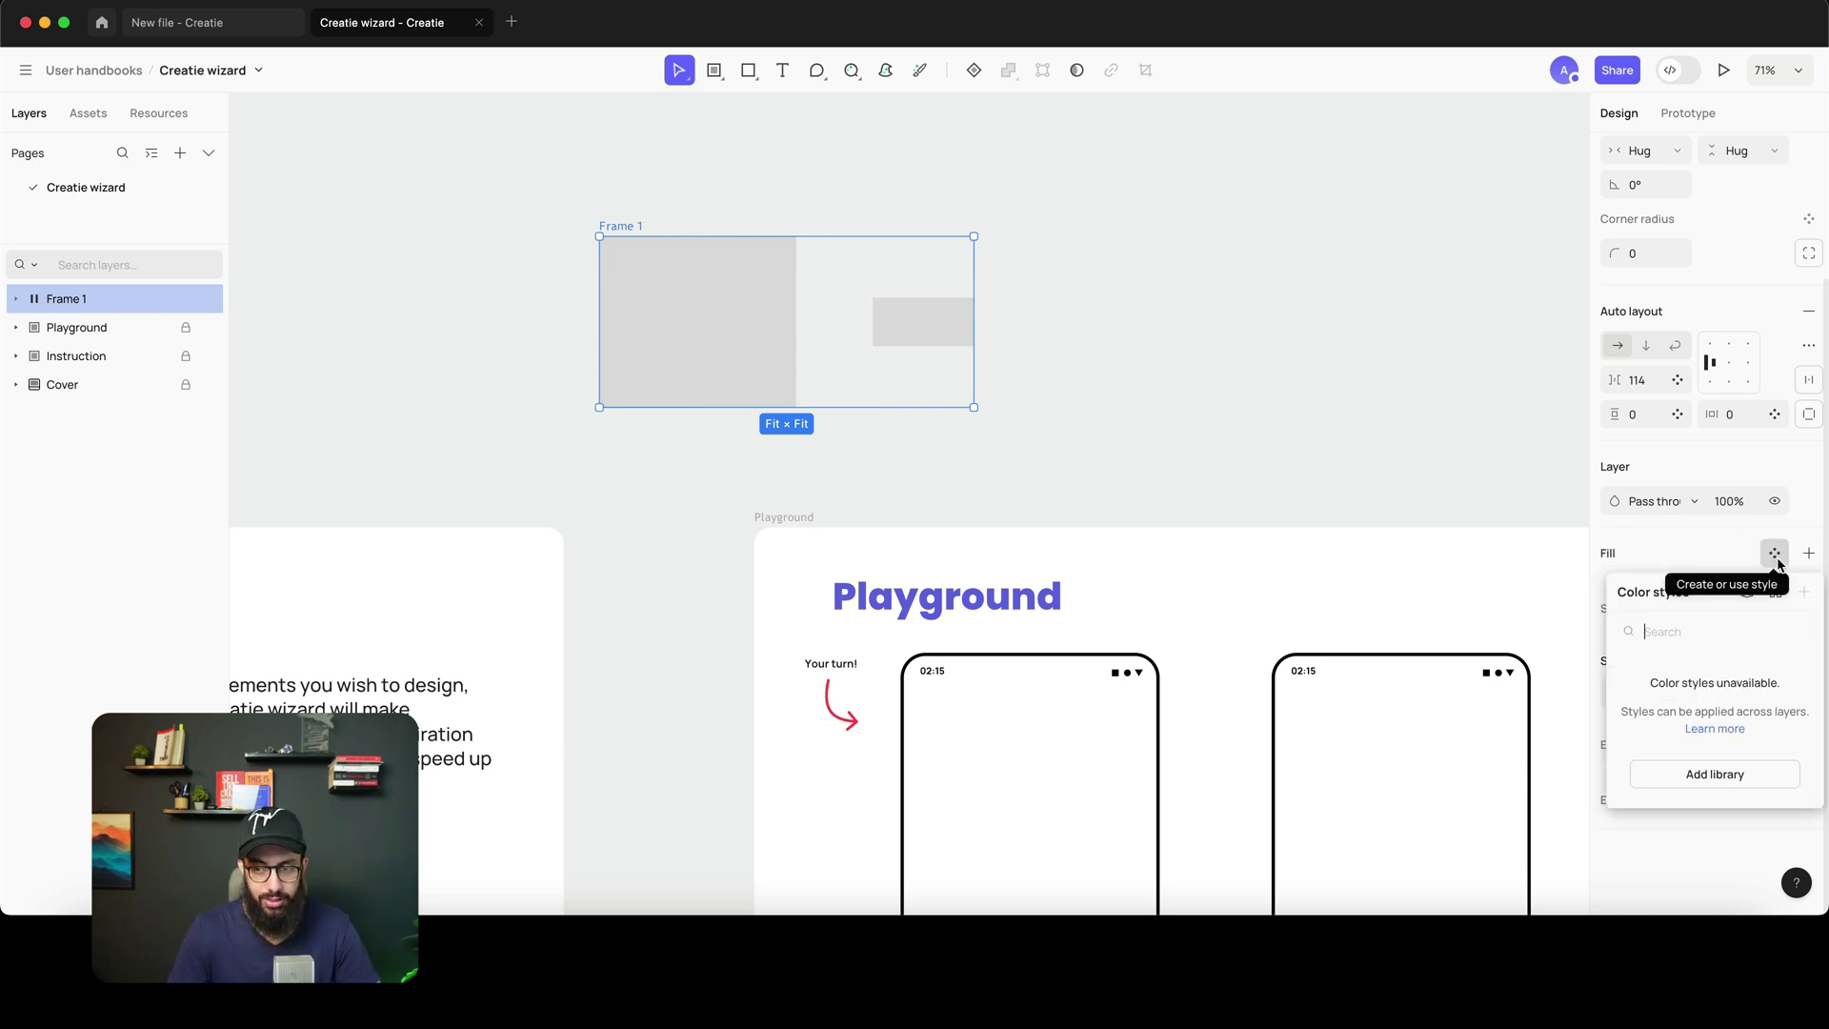
left_click(1687, 113)
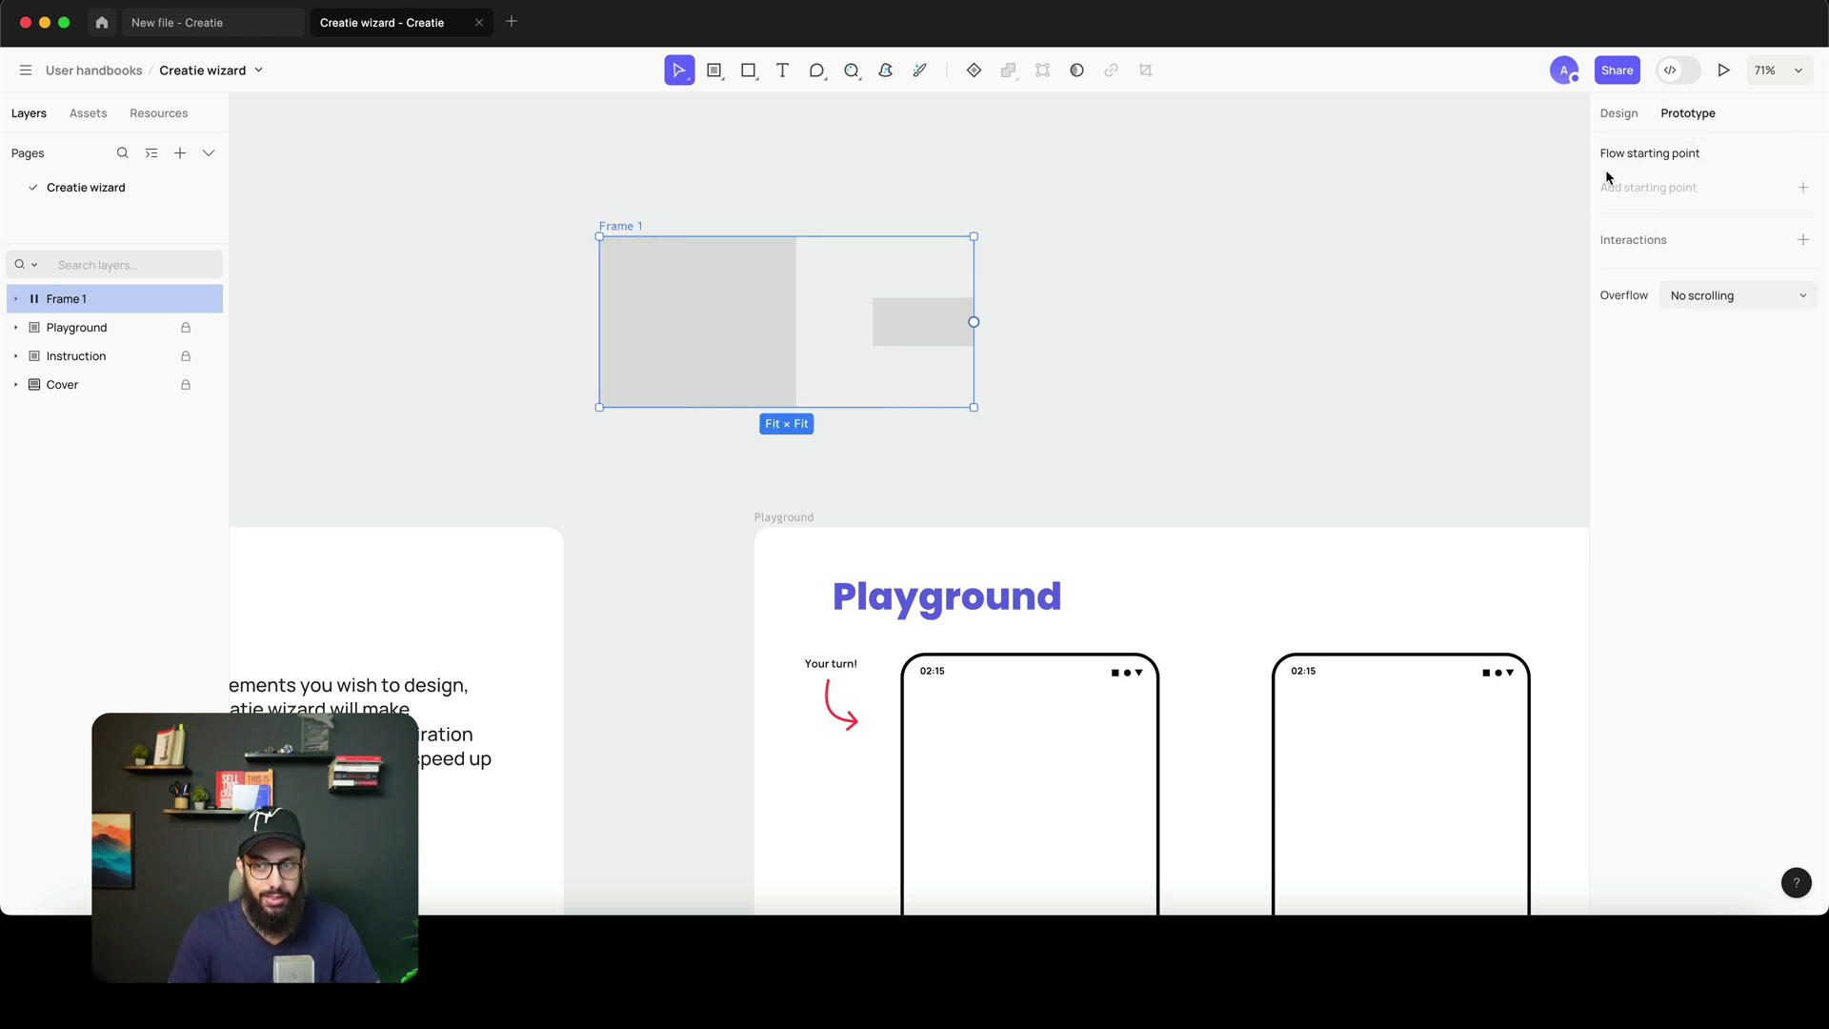
left_click(1799, 185)
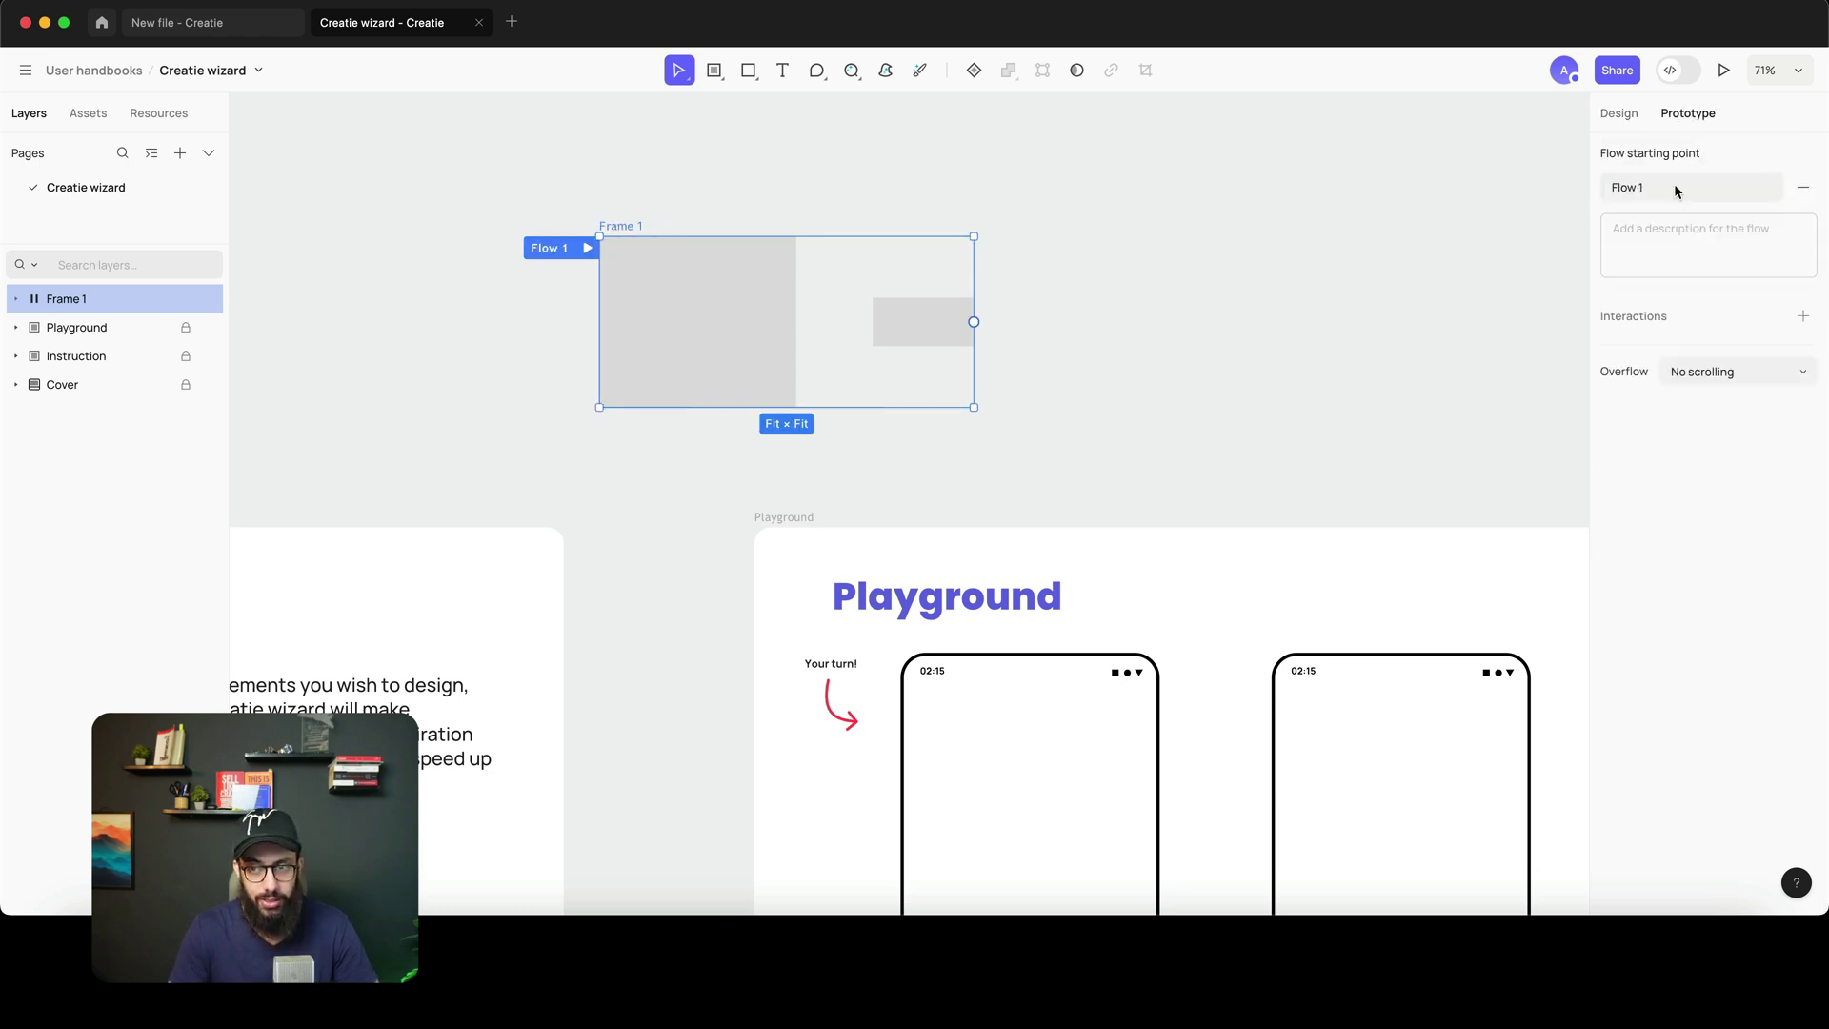
key("super+z")
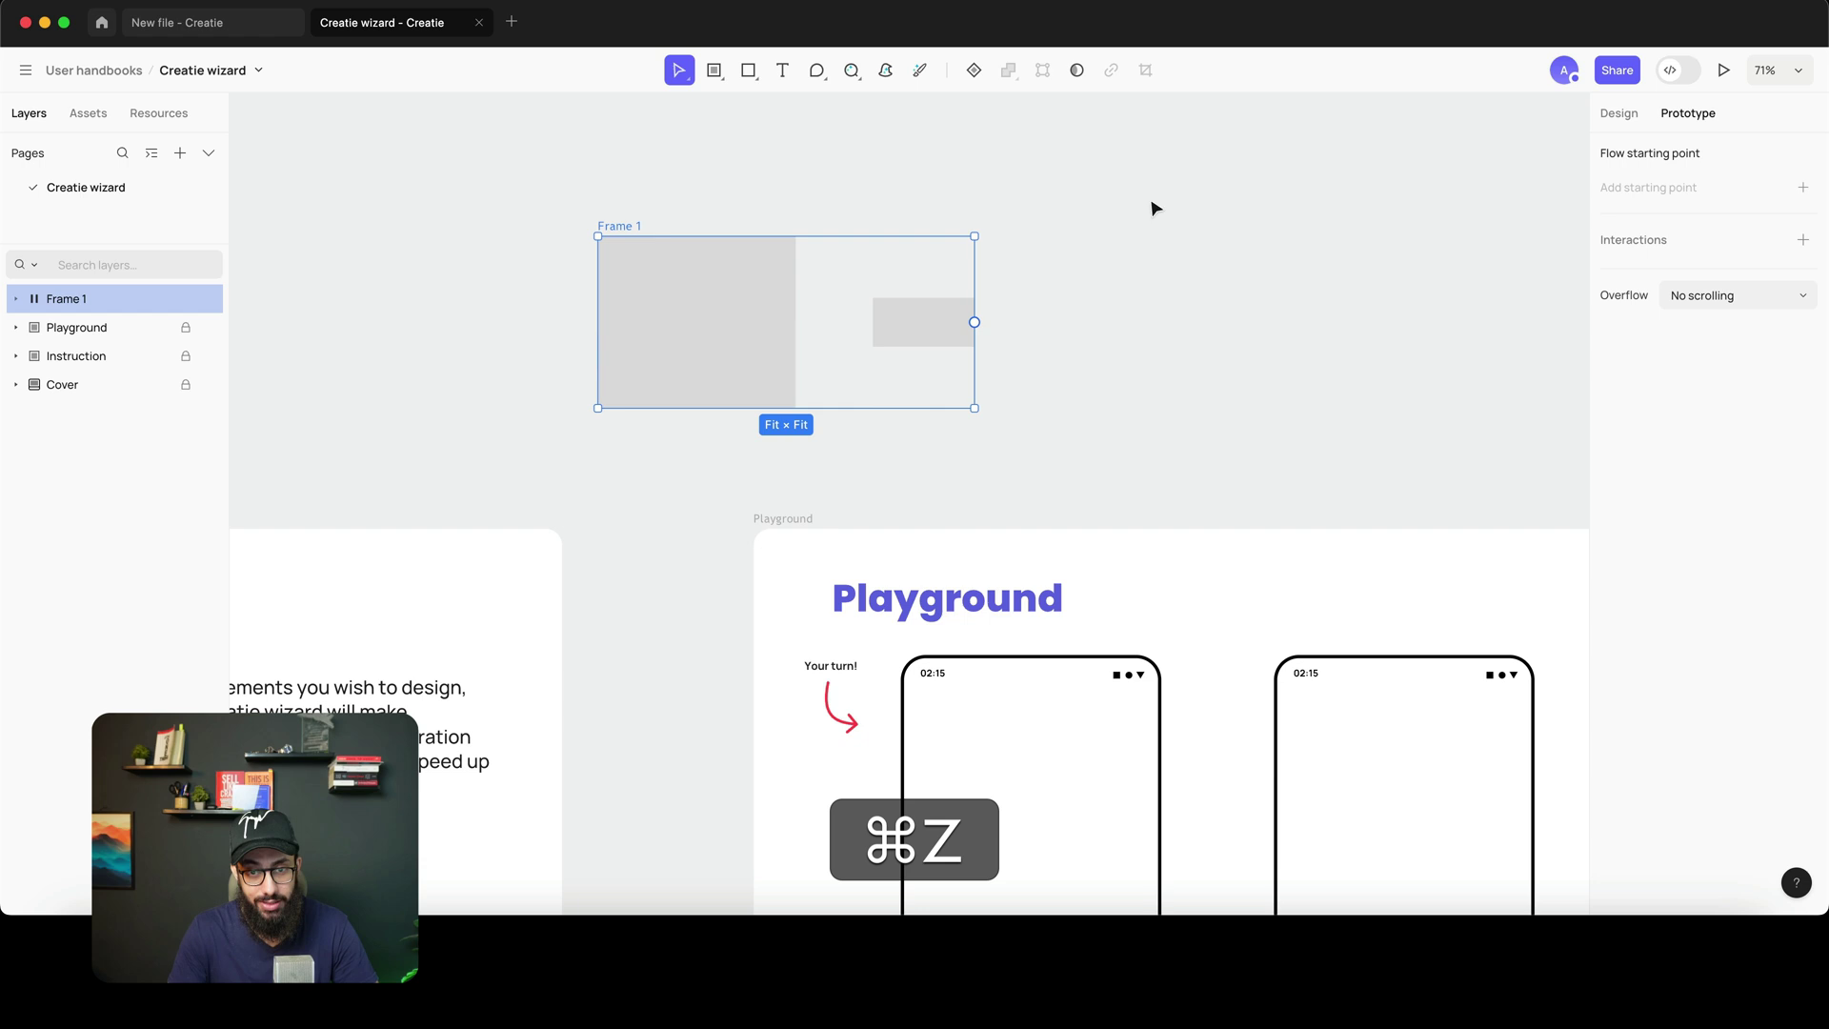
- Draw a small portrait frame beside Frame 1 and connect Frame 1 to it with a prototype link
key("a")
left_click_drag(1144, 191, 1244, 344)
left_click(614, 225)
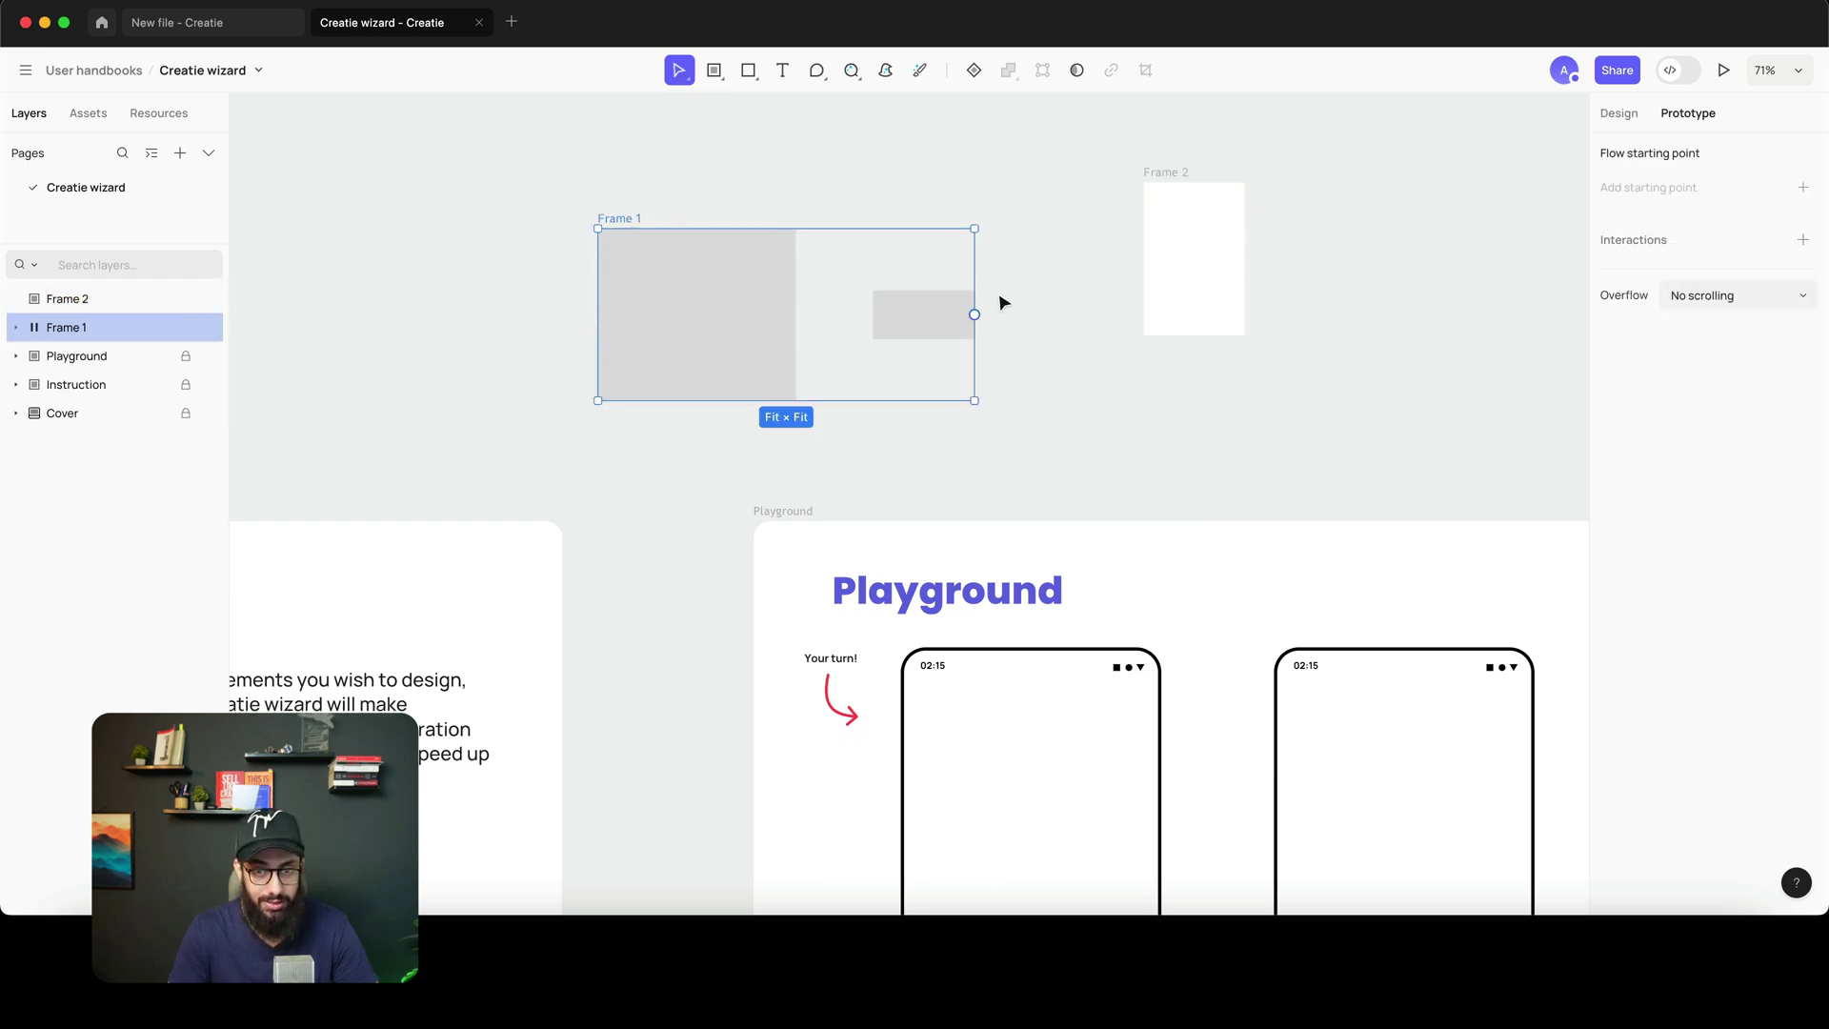
left_click_drag(978, 312, 1179, 253)
key("super+z")
scroll(978, 327, "up", 1)
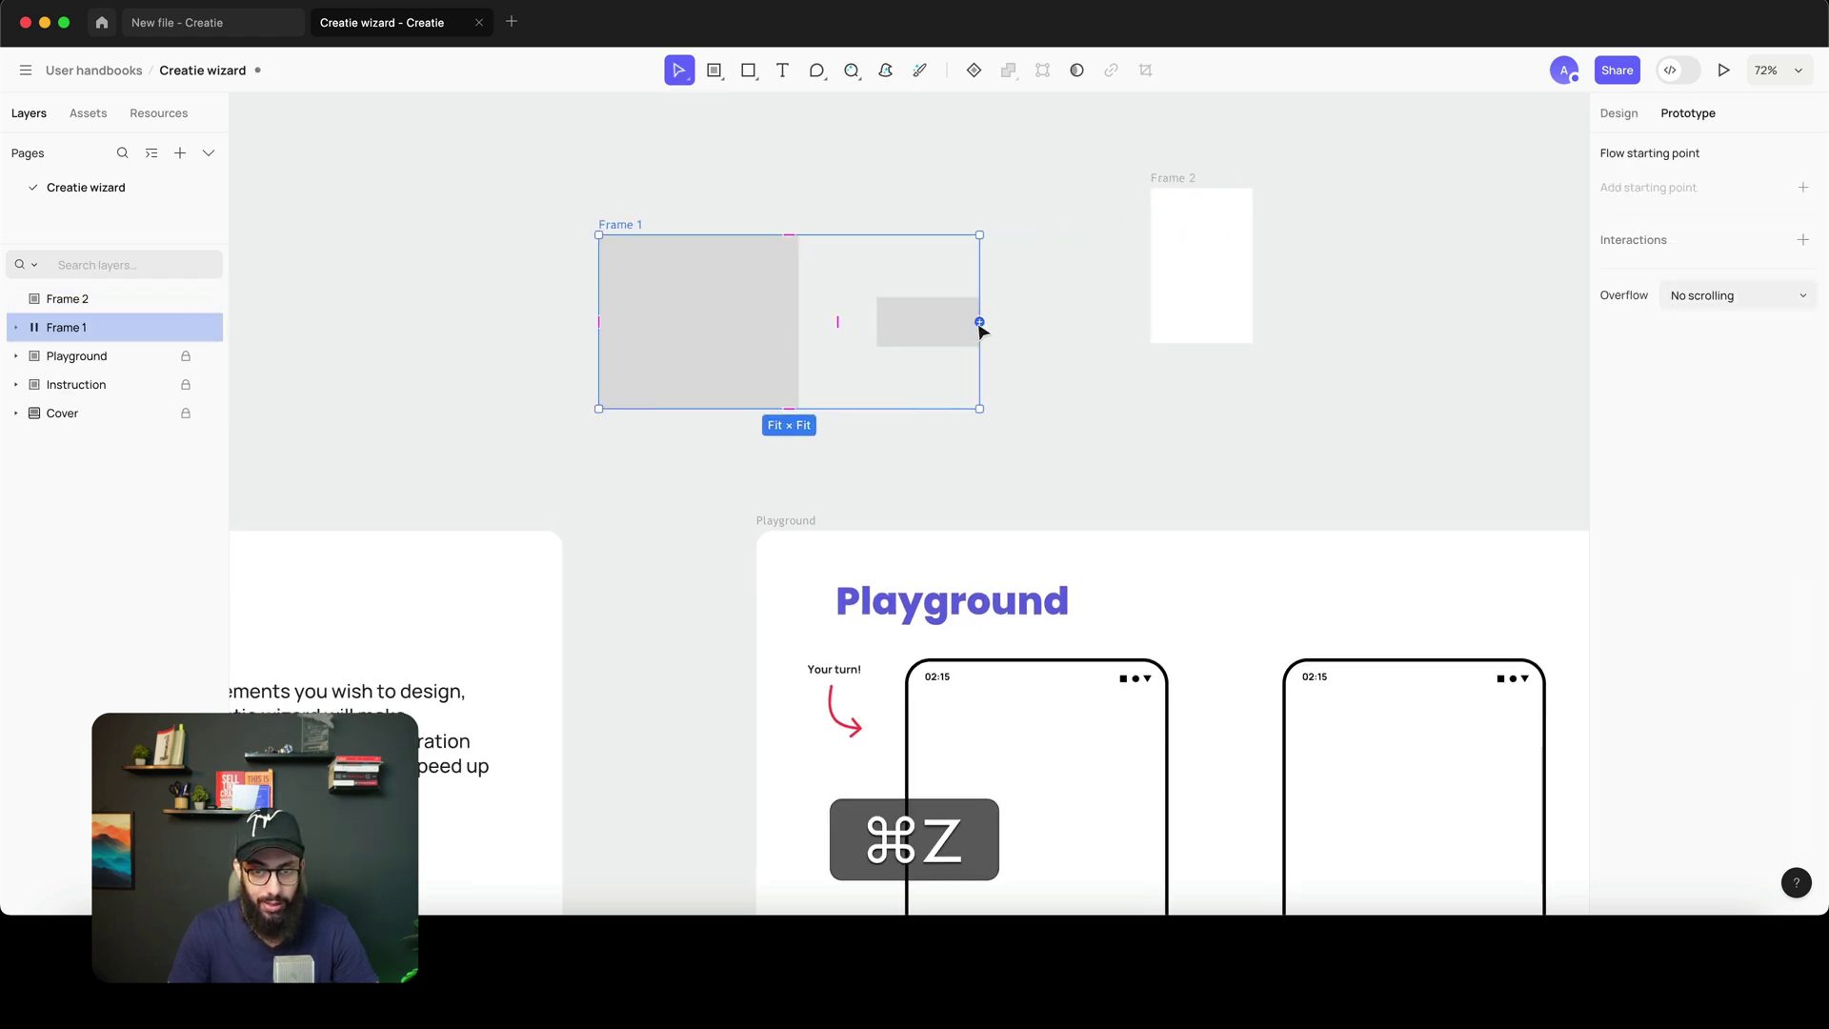
left_click_drag(979, 324, 1200, 274)
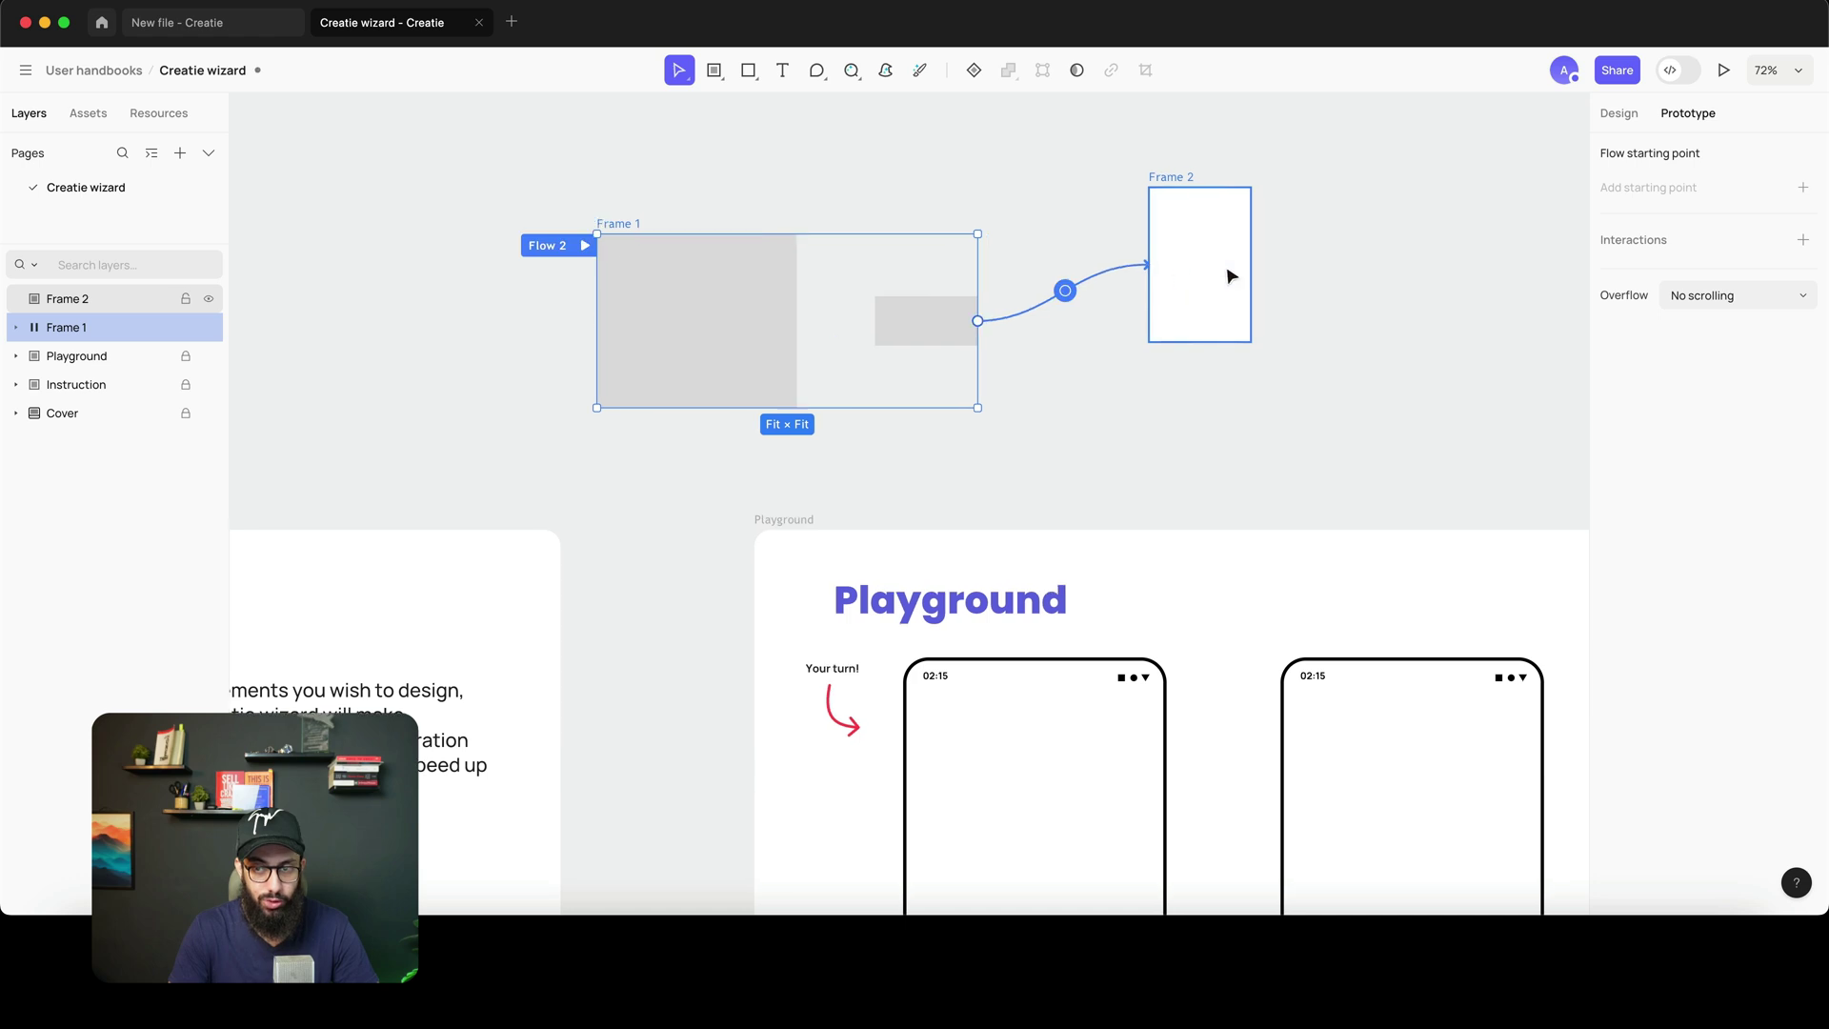
- Review the trigger options for the interaction between the two frames and close its prototype settings
left_click(1463, 402)
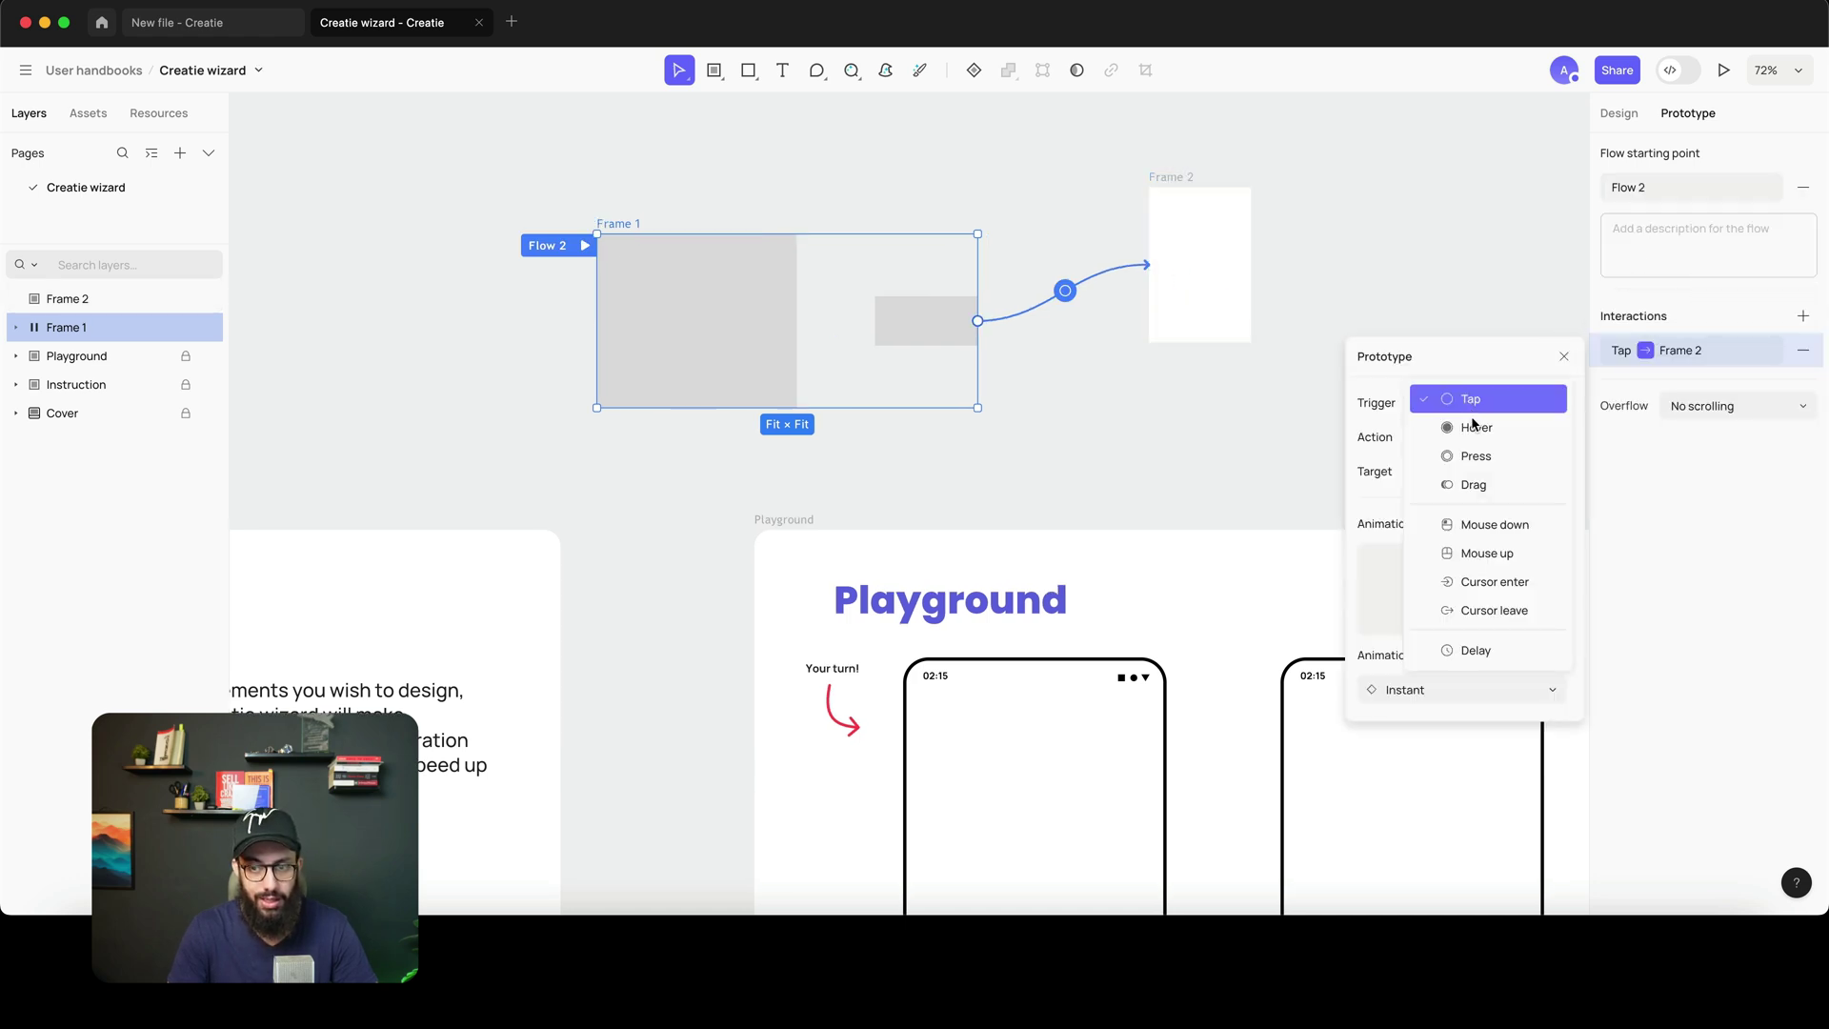
left_click(1380, 408)
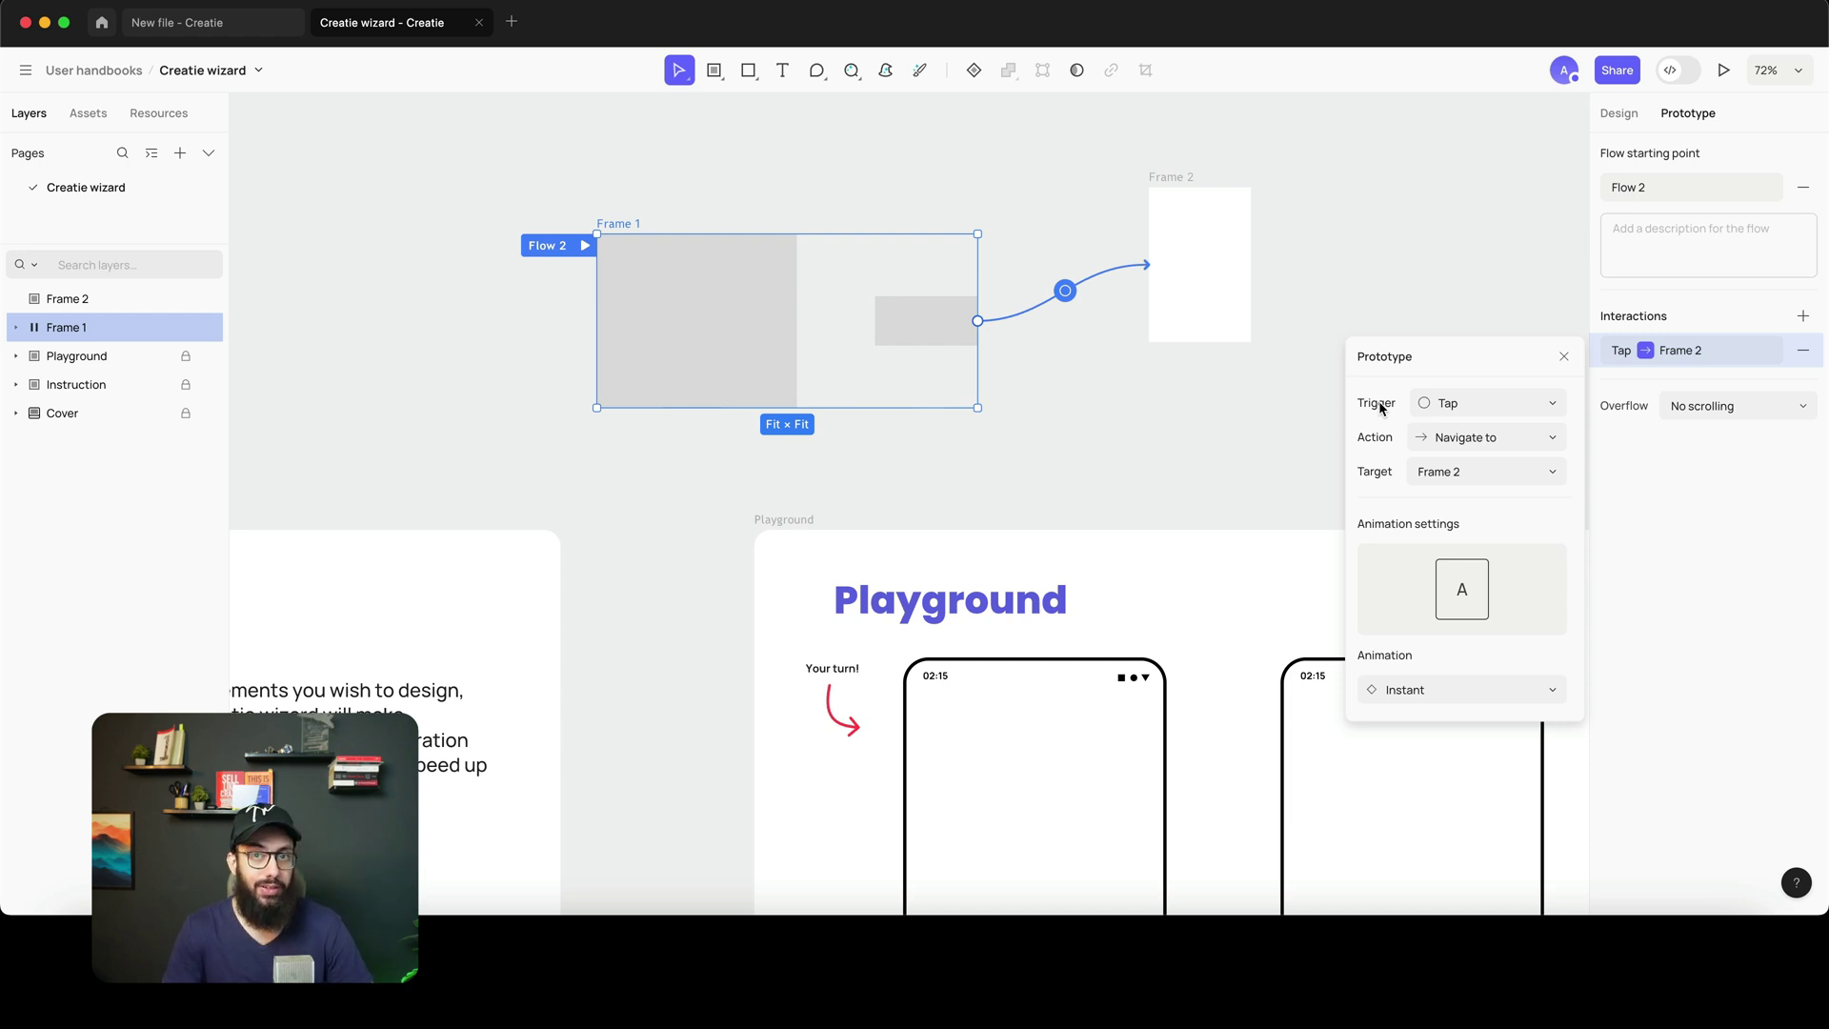
key("Escape")
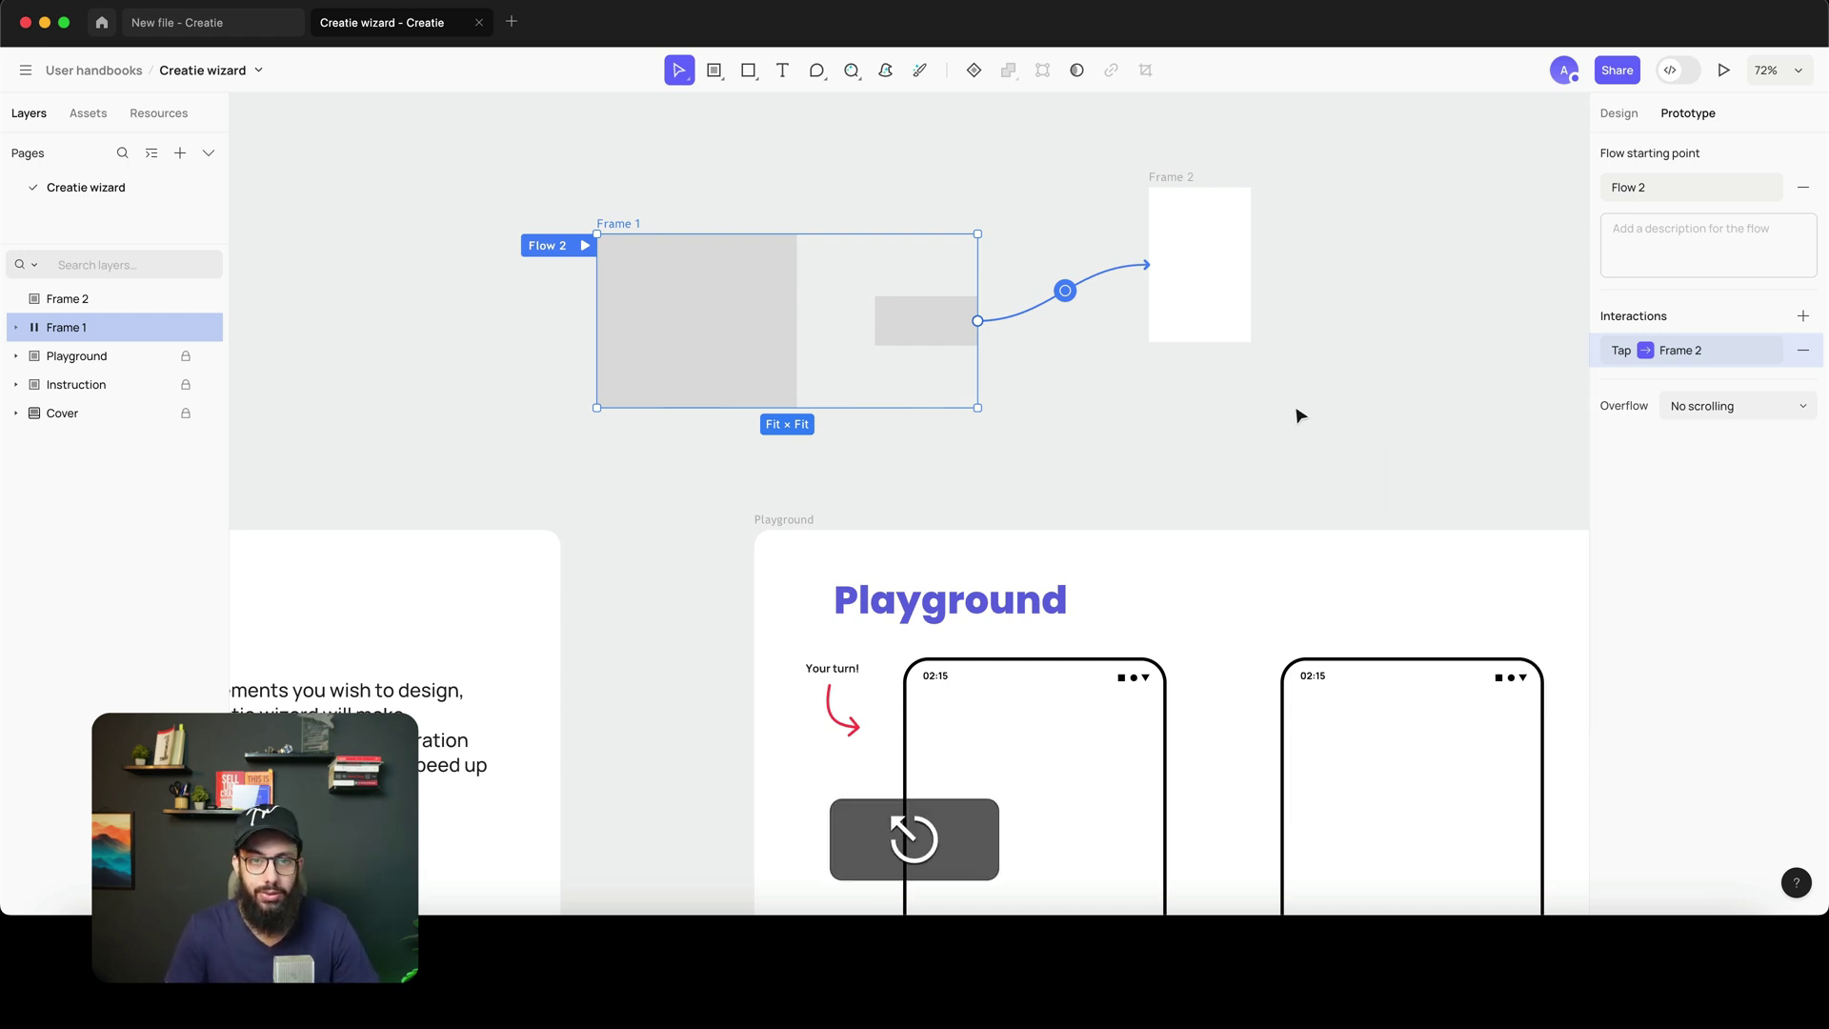
- Cut both linked frames and the remaining empty Frame 1 from the canvas above the Playground frame
left_click_drag(1377, 159, 454, 391)
key("super+x")
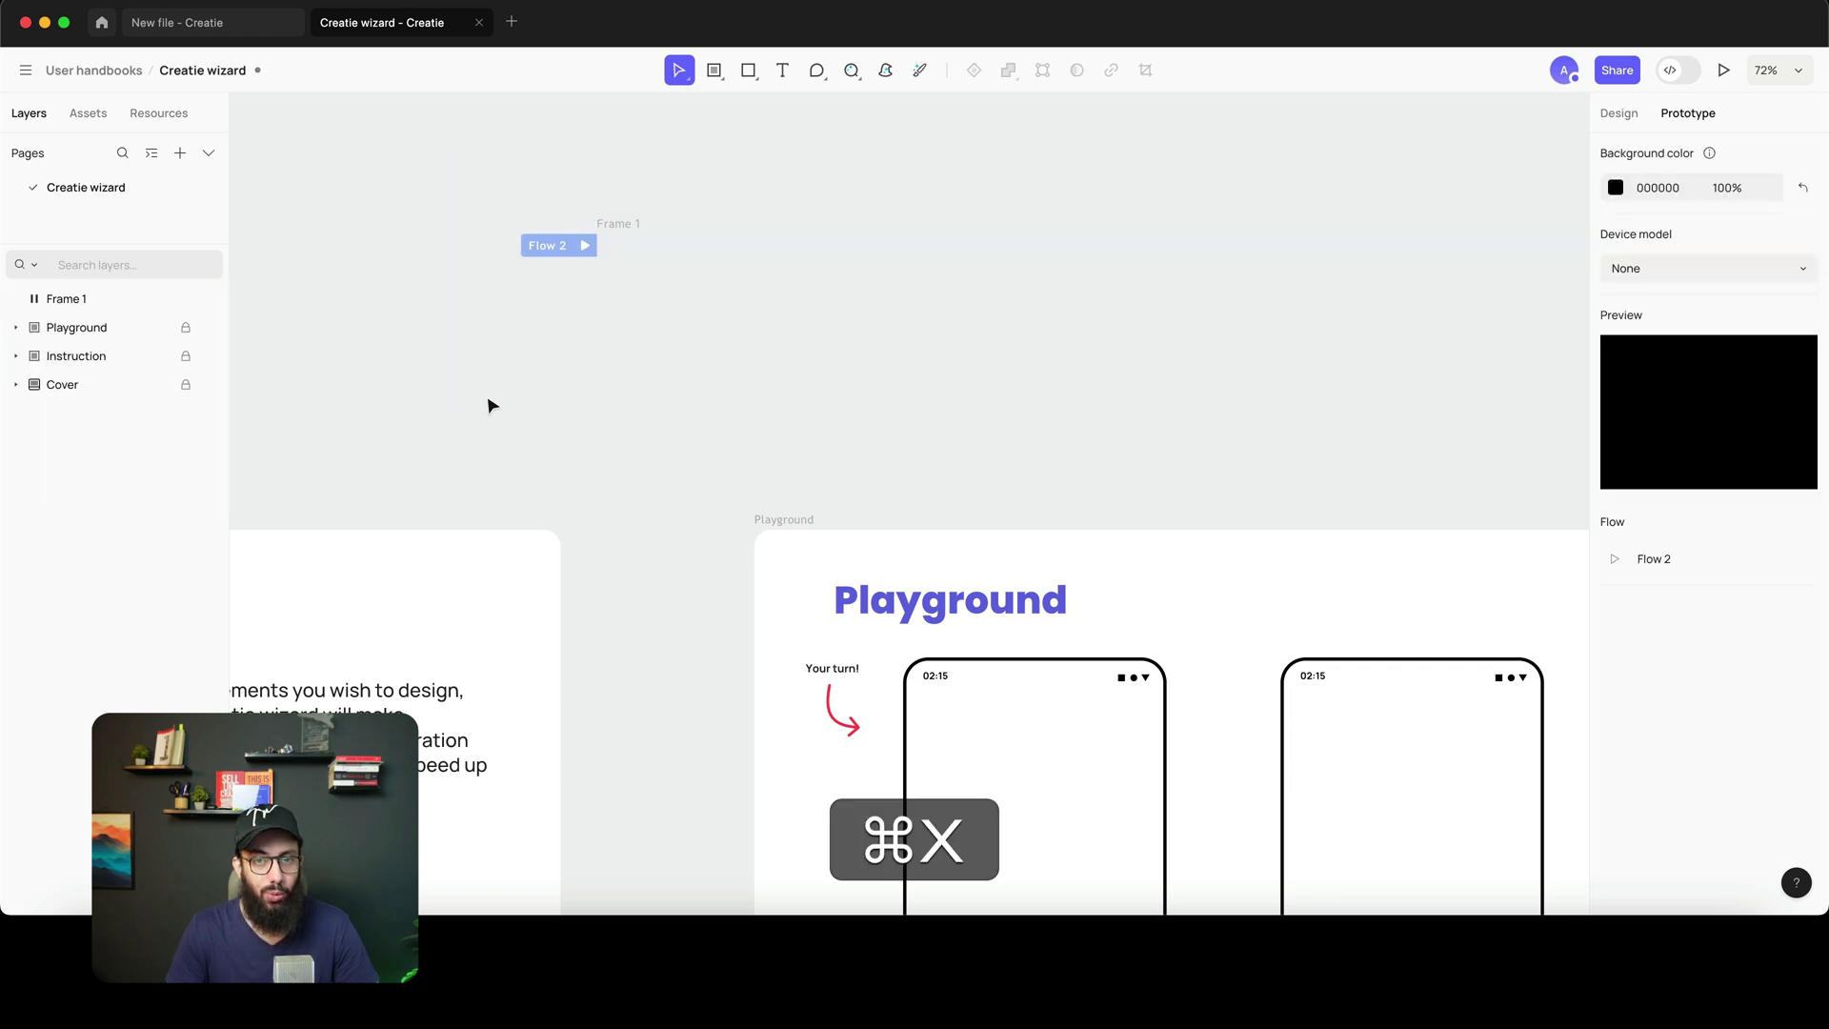
left_click(632, 229)
key("super+x")
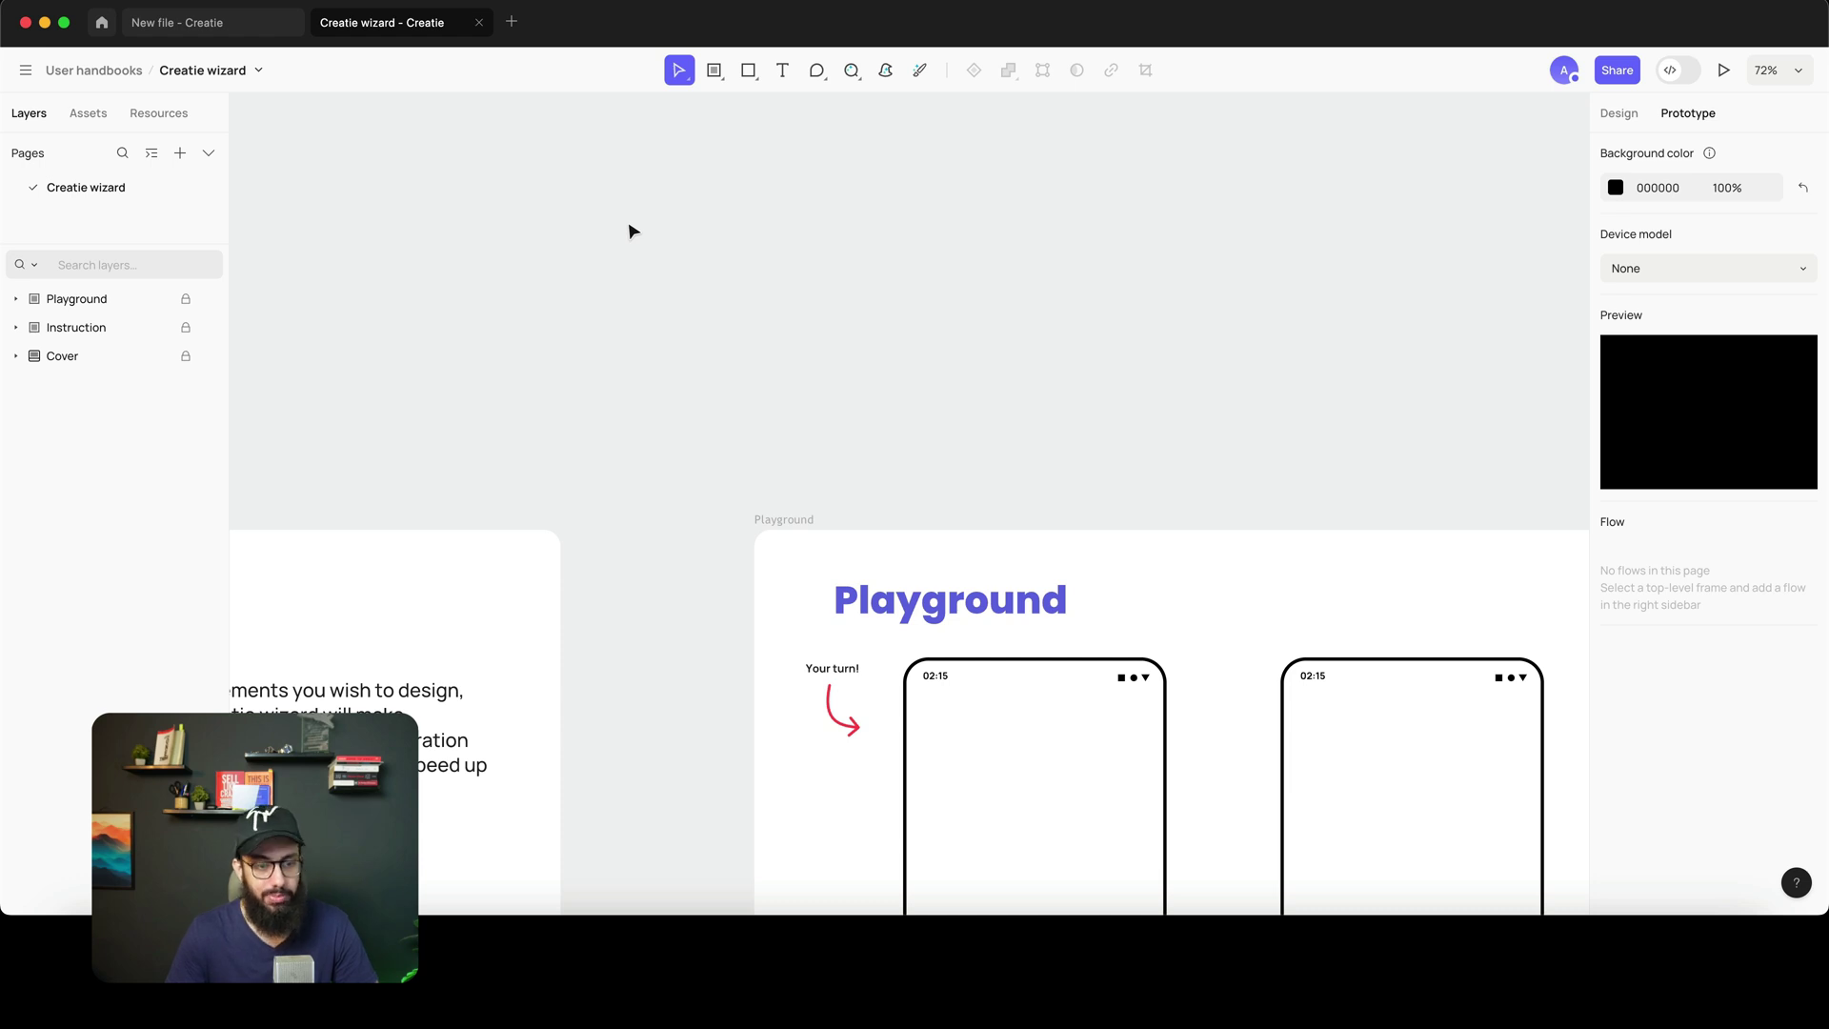
- Open the design style audit, review the related Replace and Style guide tools, and close the audit
scroll(631, 230, "down", 5)
scroll(750, 324, "up", 3)
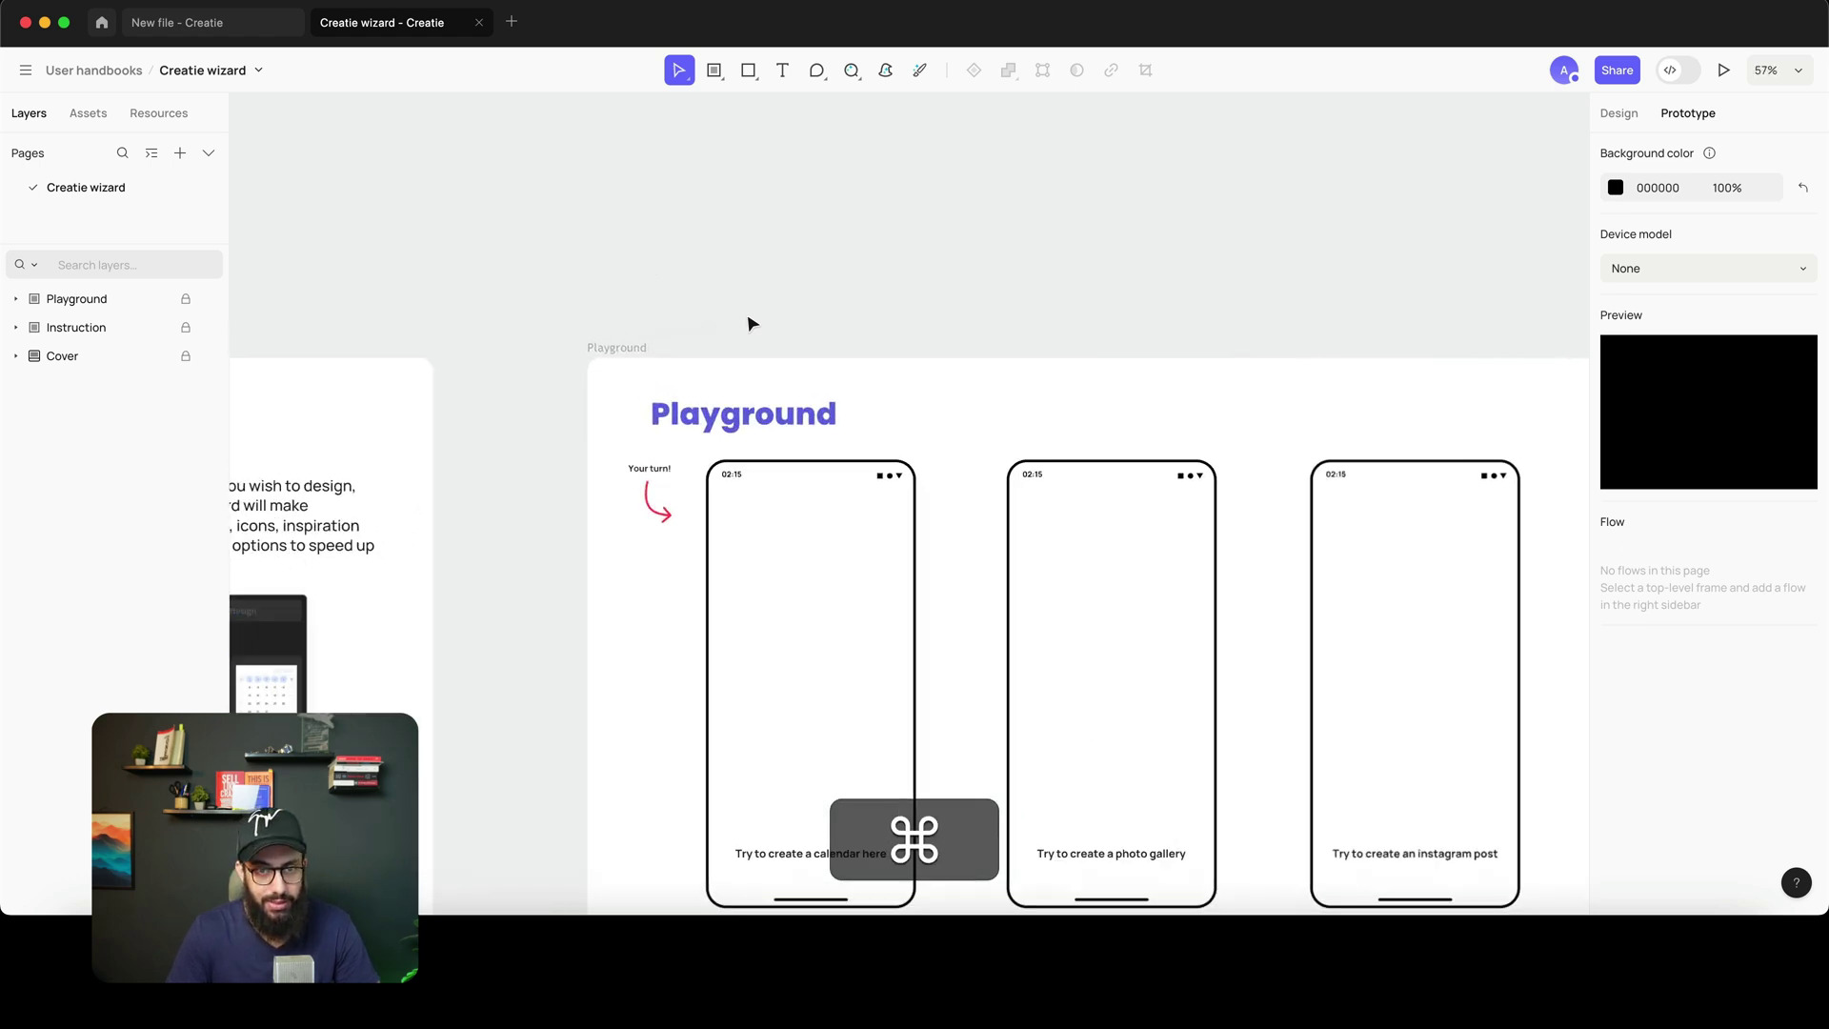
scroll(756, 320, "up", 2)
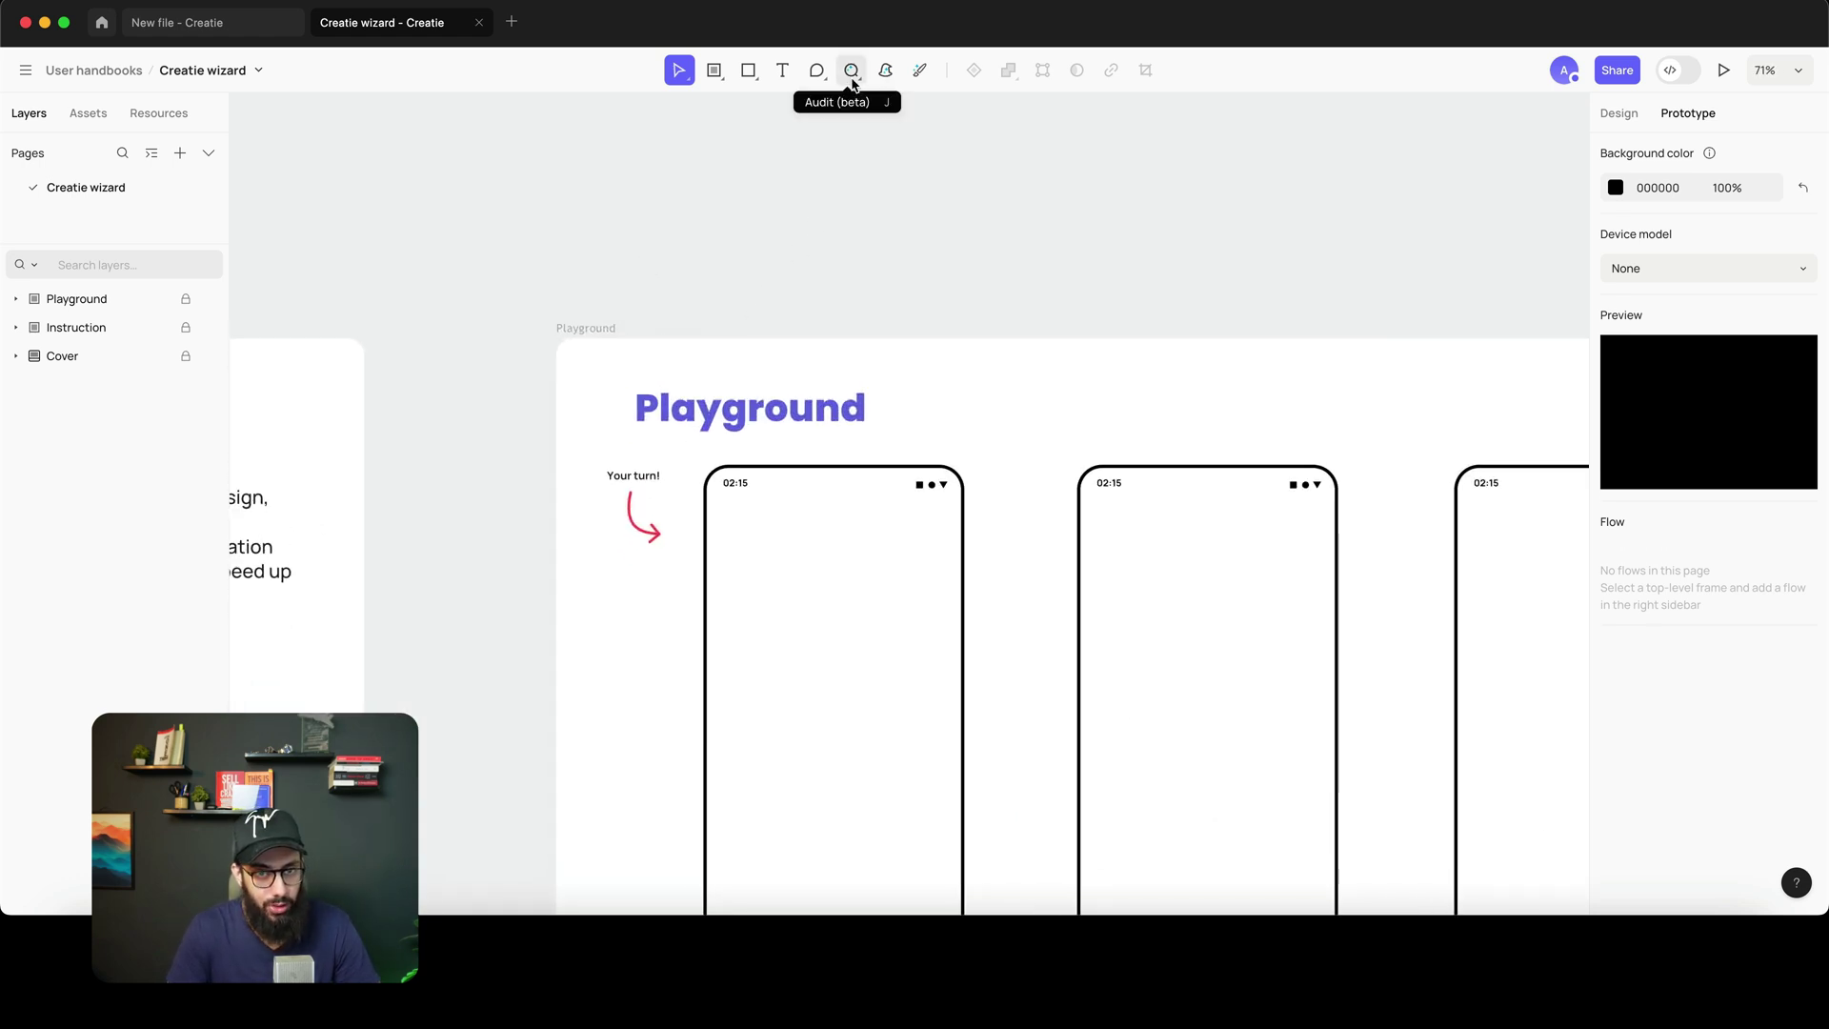
left_click(851, 82)
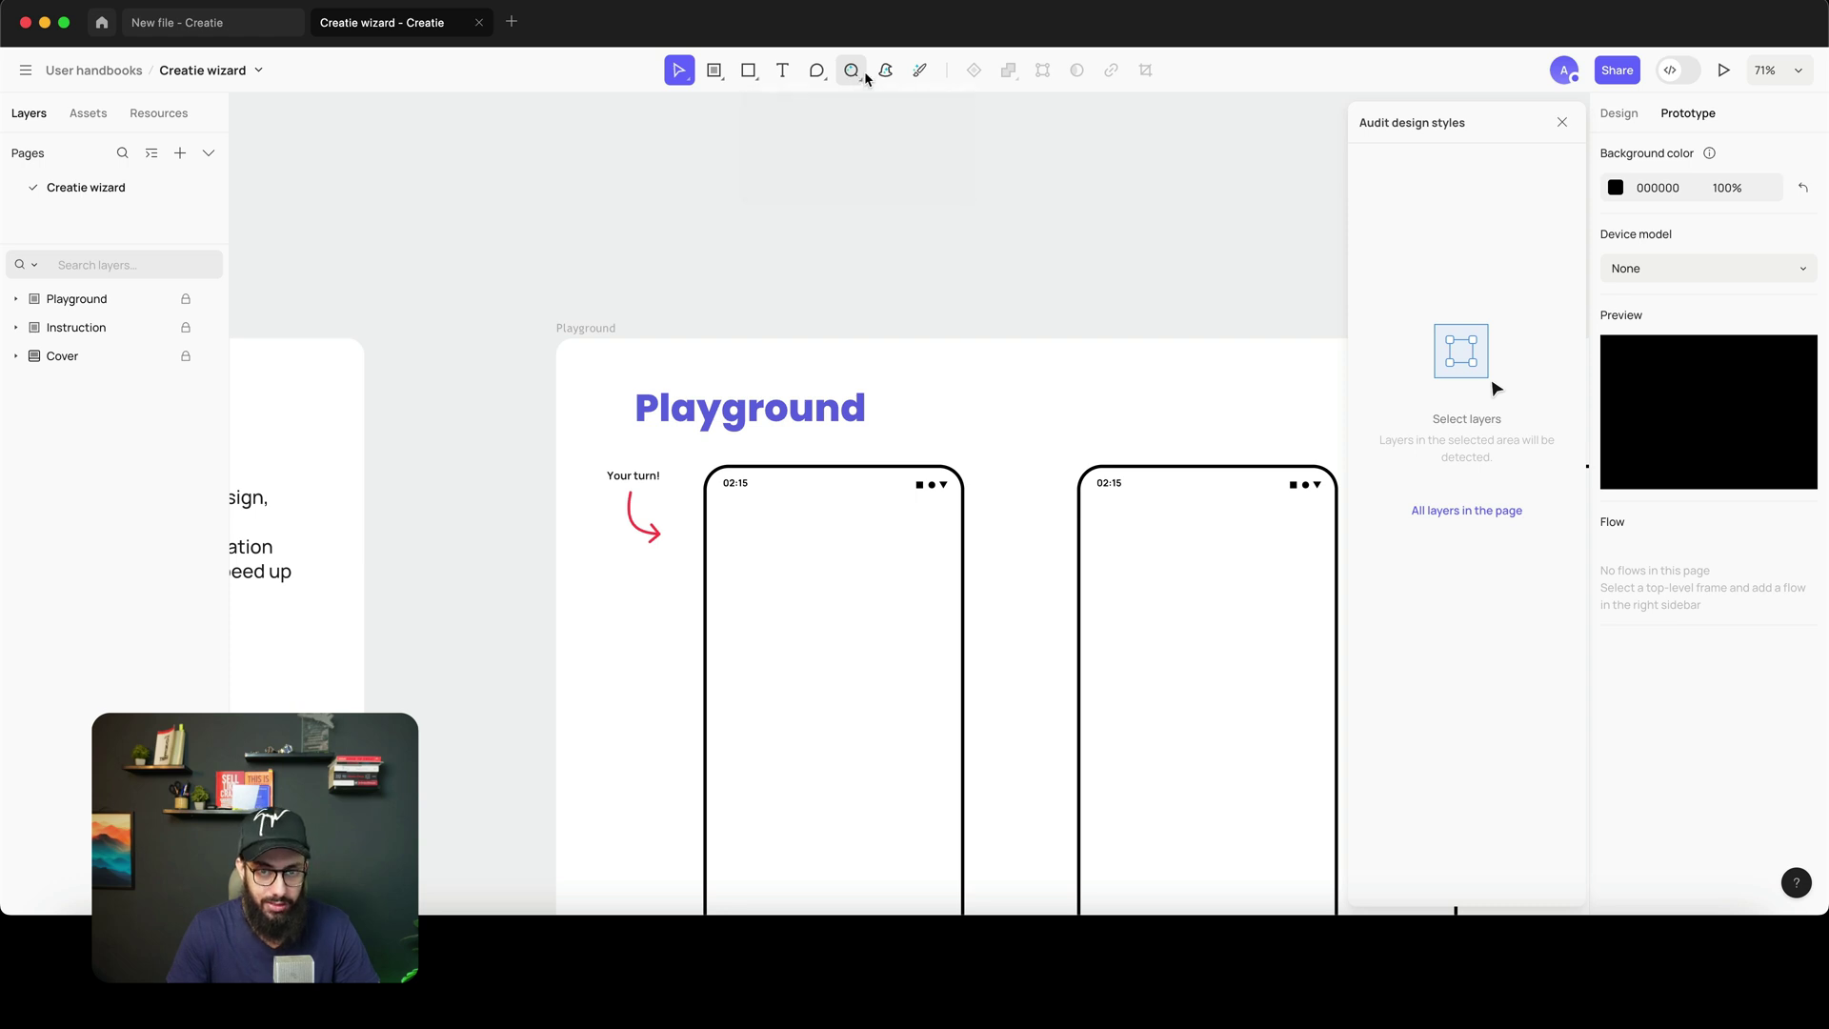
left_click(858, 78)
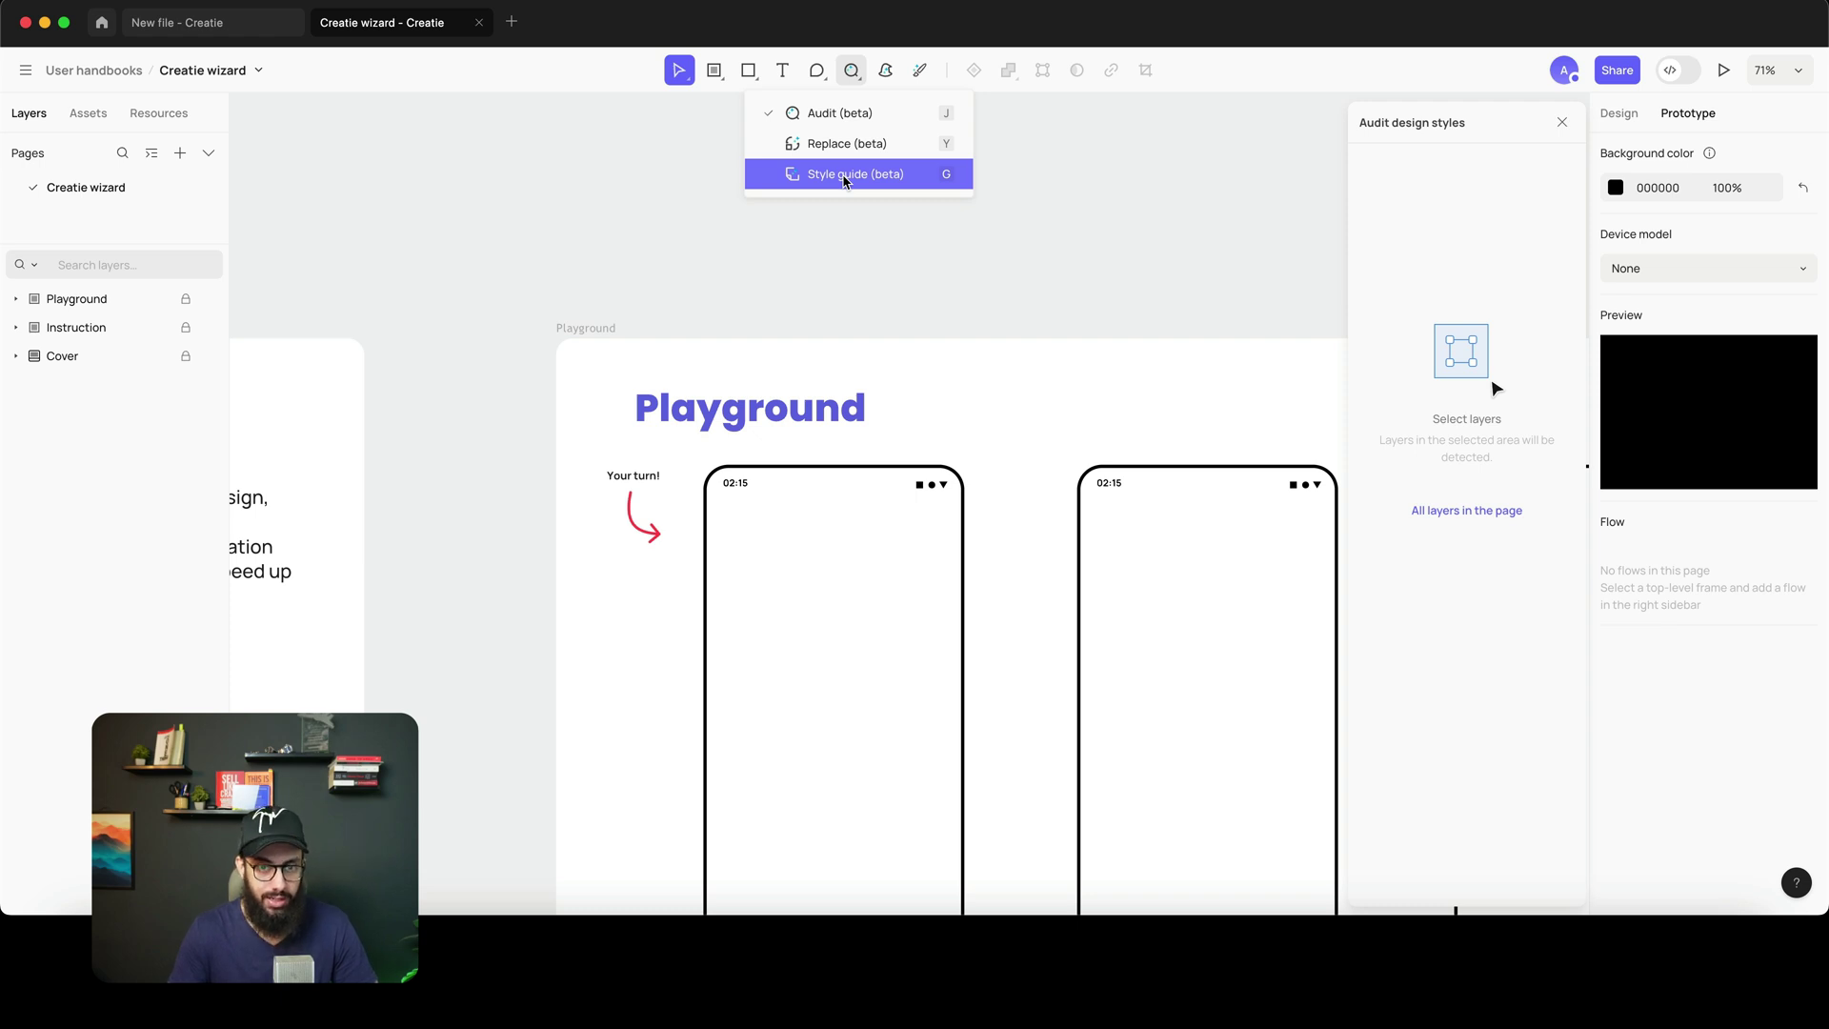
left_click(884, 72)
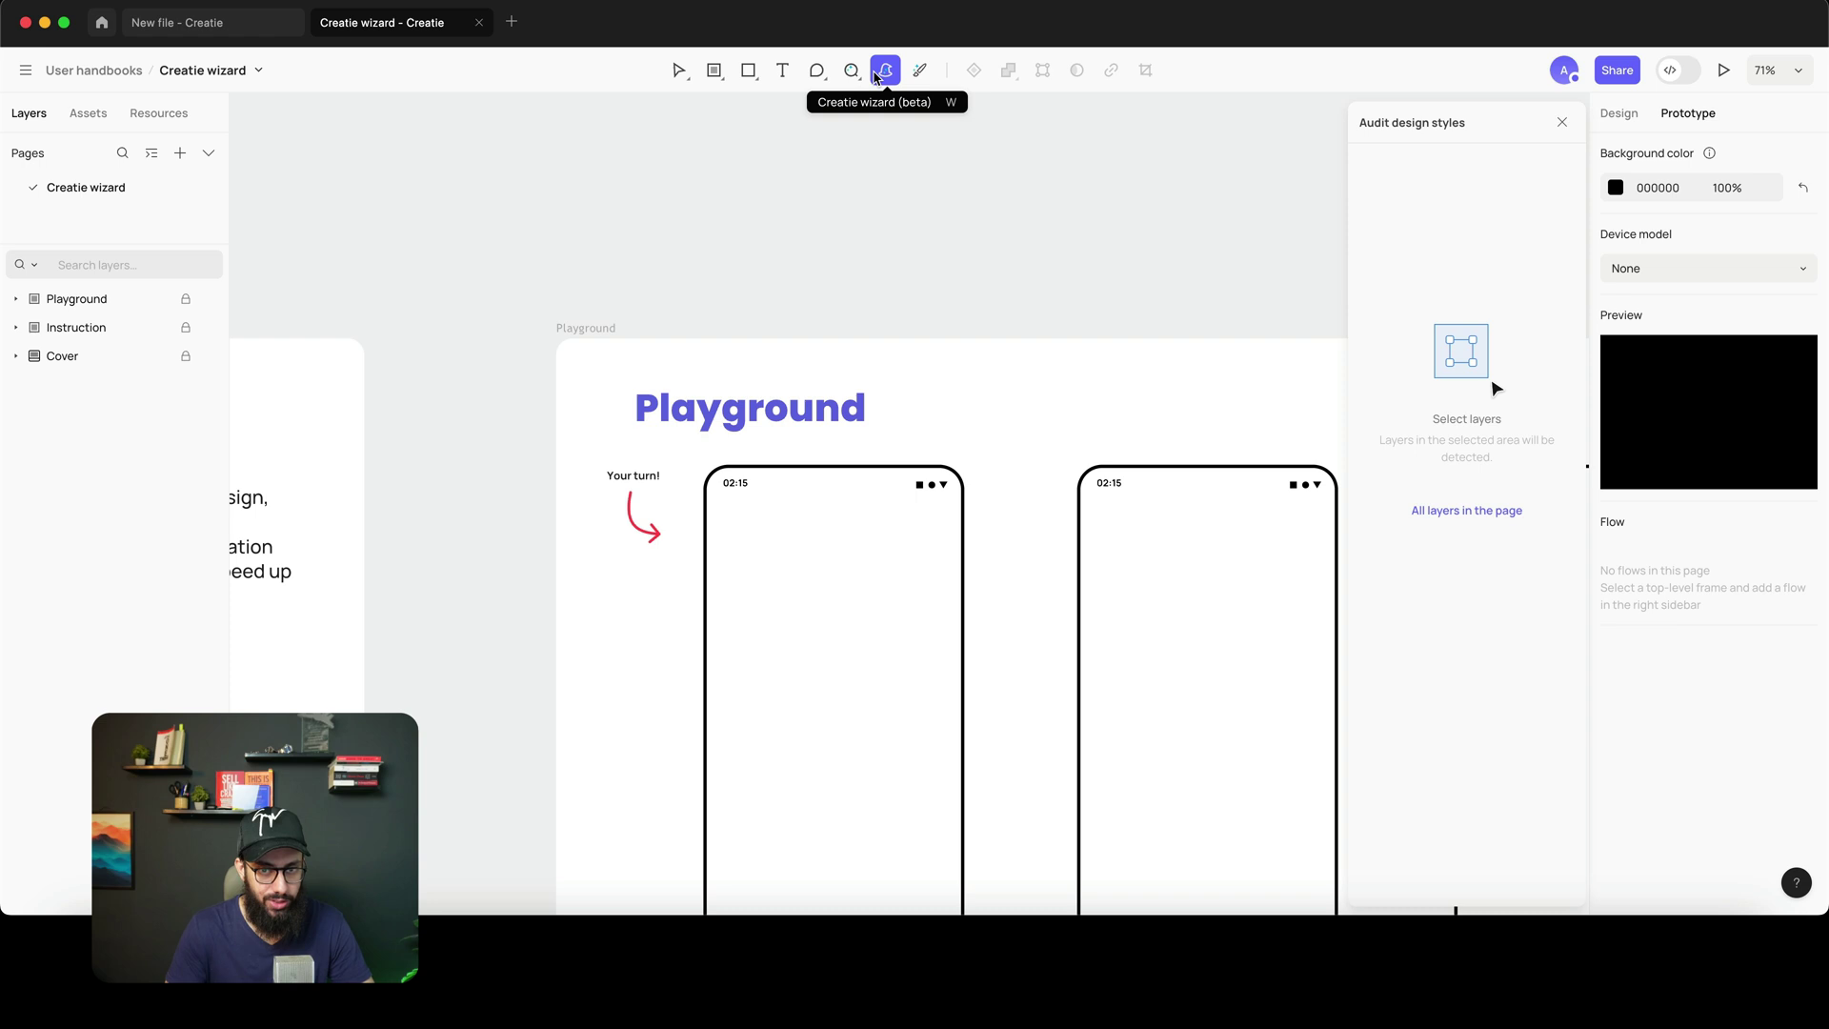
key("Escape")
scroll(928, 290, "down", 5)
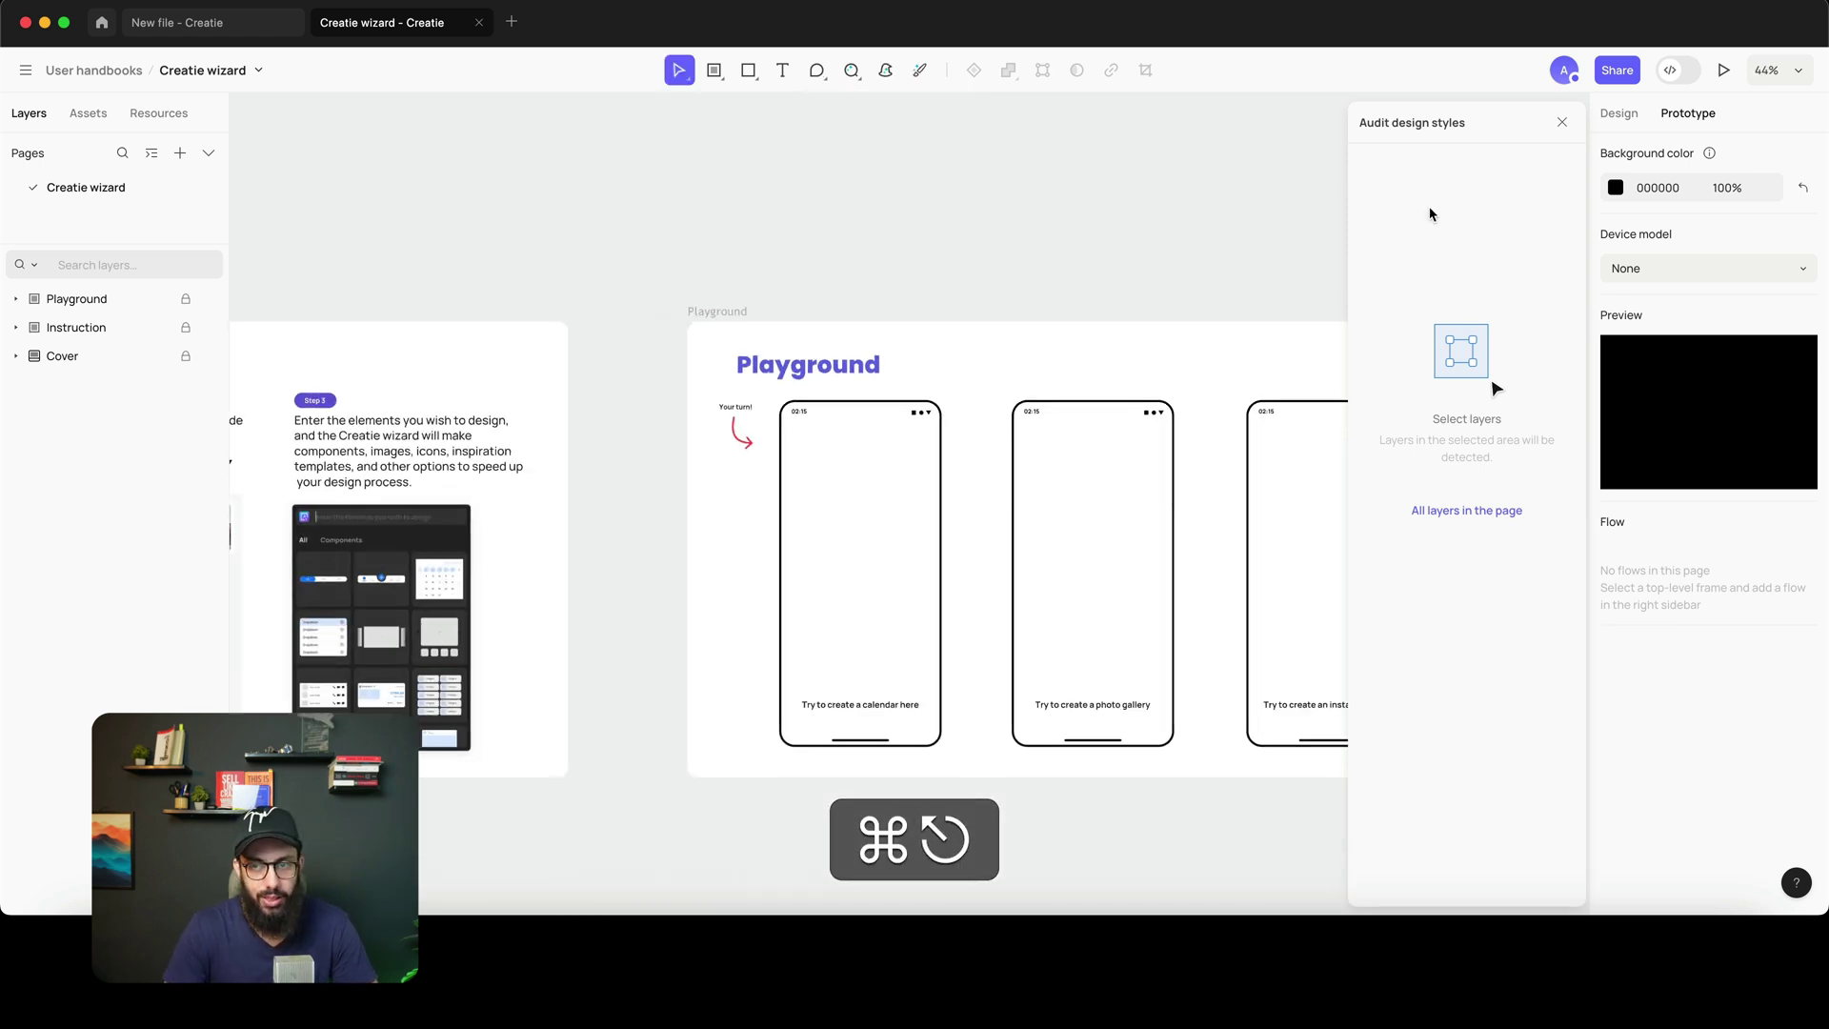
left_click(1563, 122)
- Use the Creatie wizard to generate the first suggested calendar in an area about 340 × 423 inside the first phone frame
scroll(1153, 480, "up", 5)
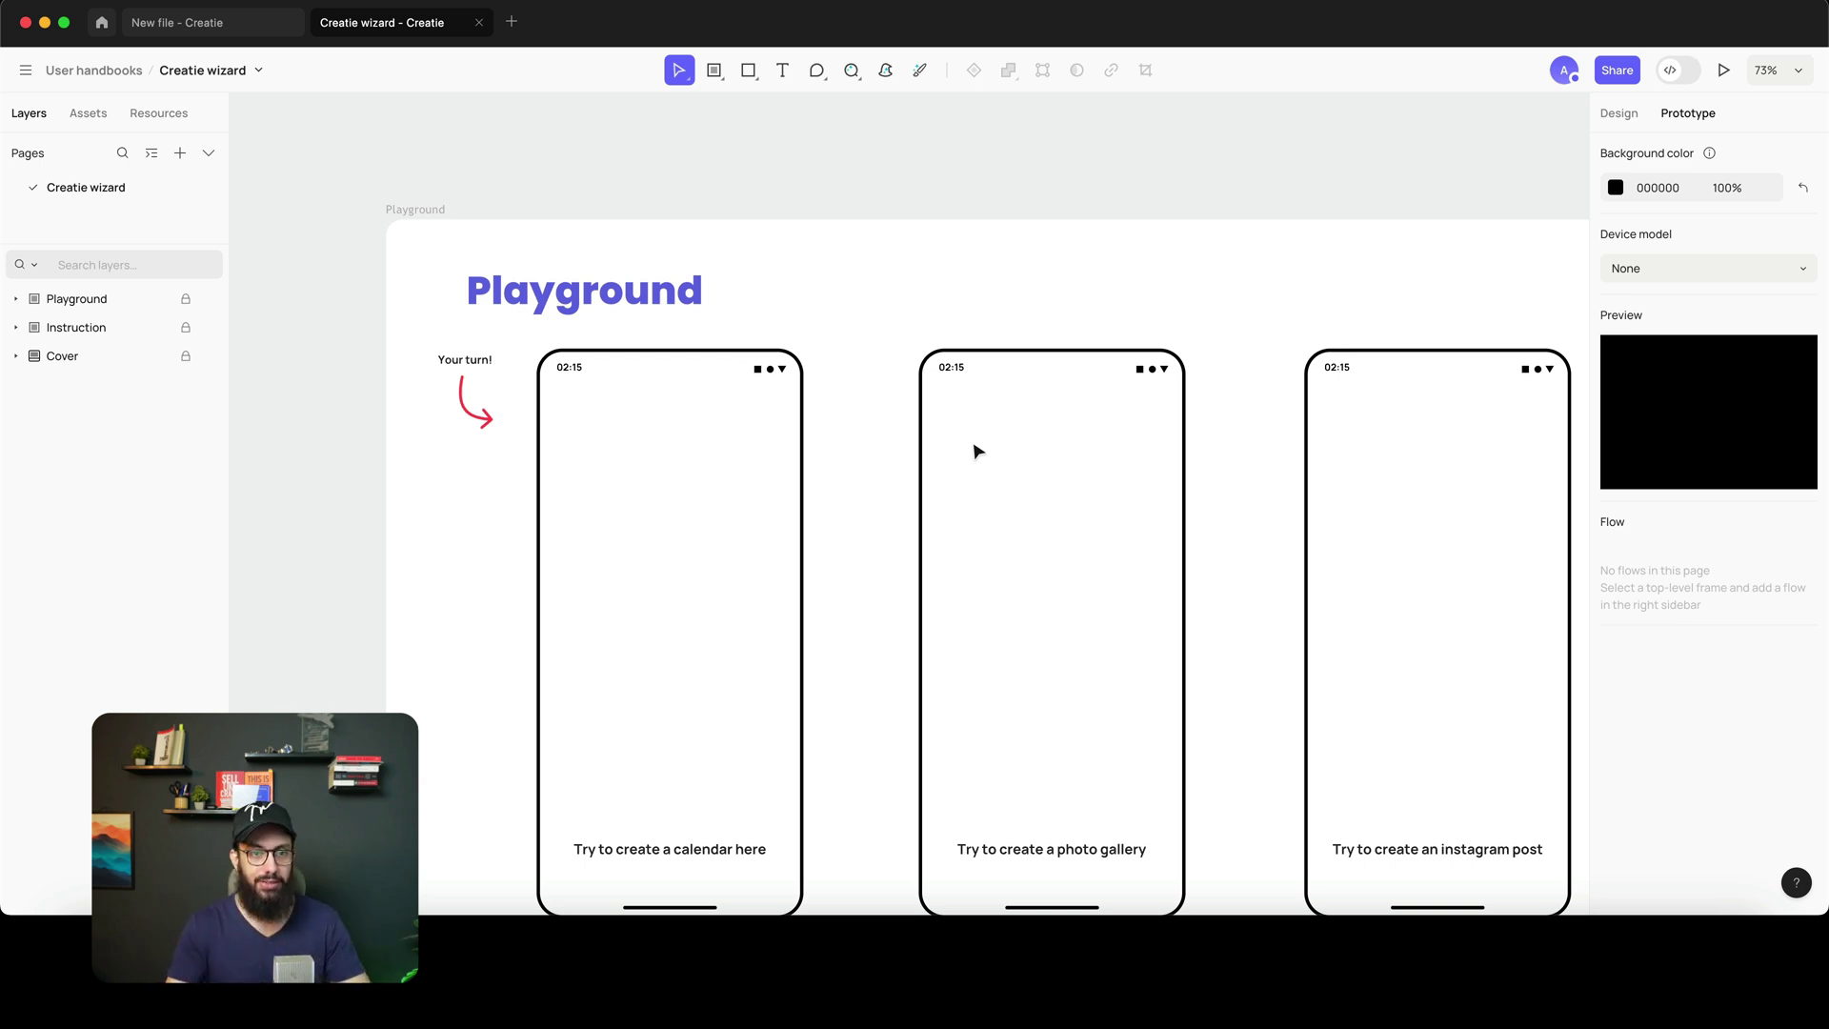
scroll(977, 451, "down", 3)
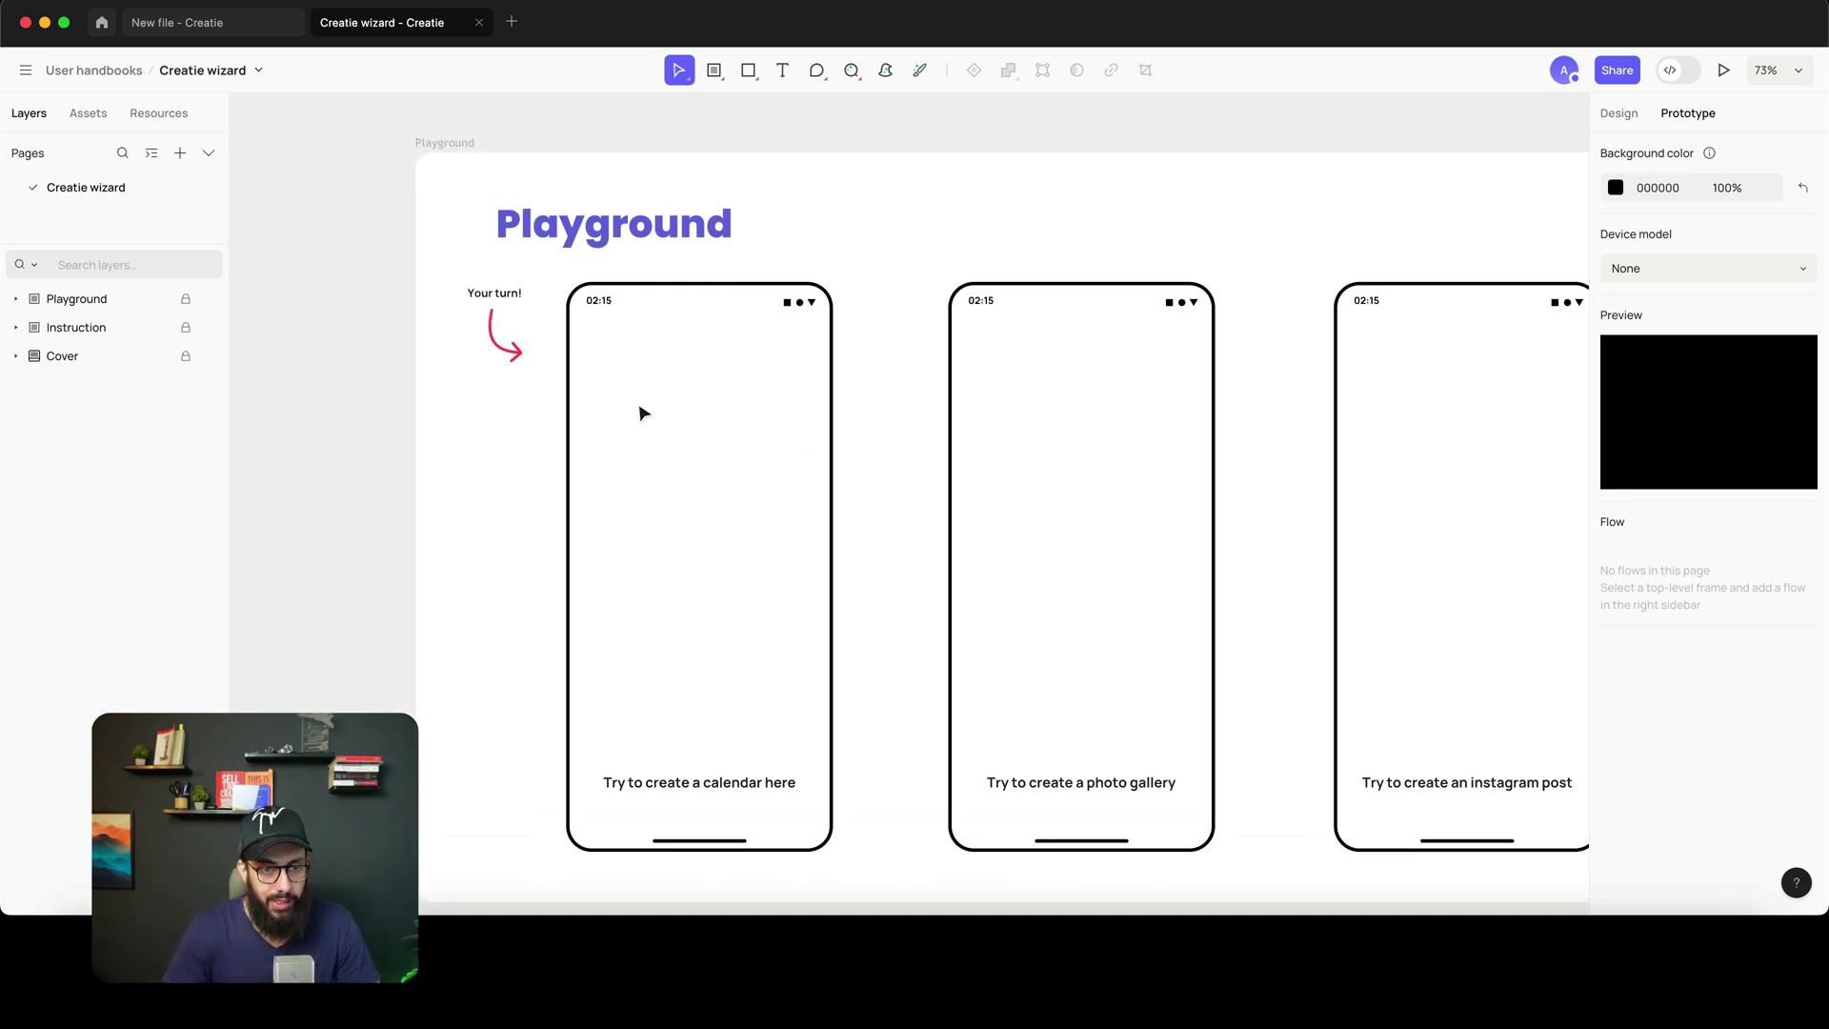
key("w")
left_click_drag(582, 332, 817, 624)
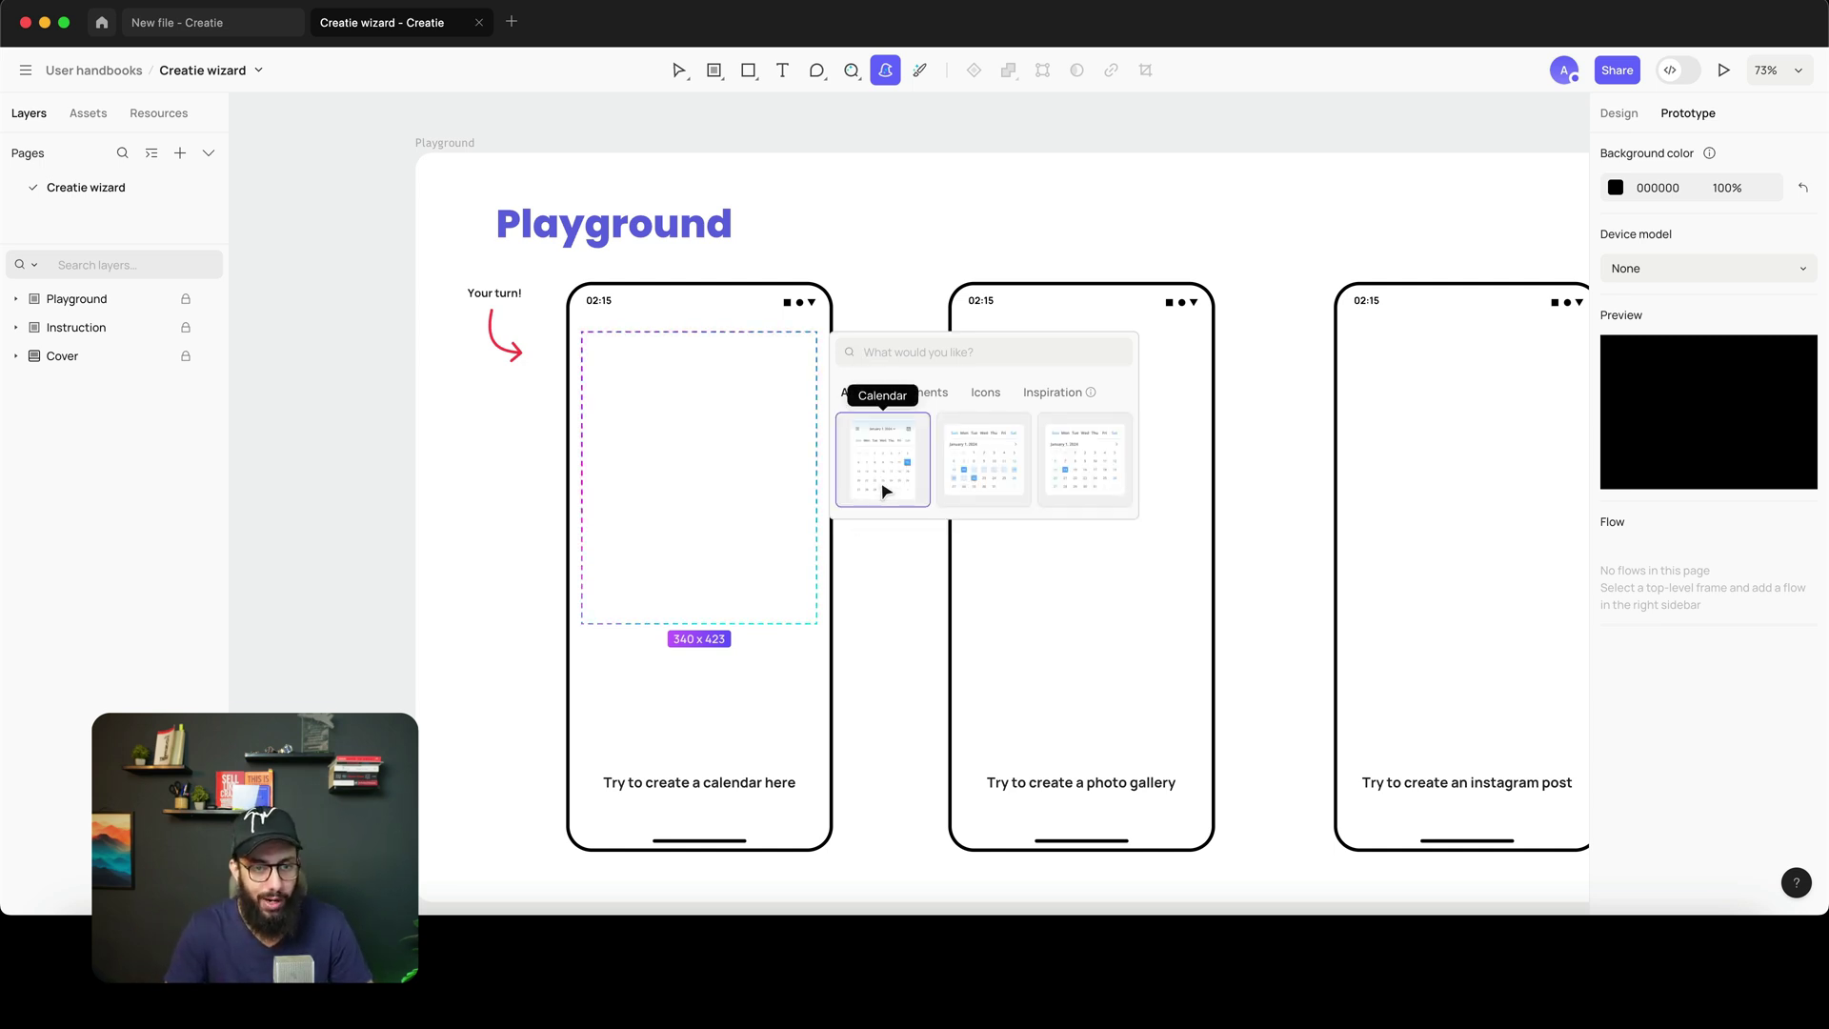
left_click(883, 489)
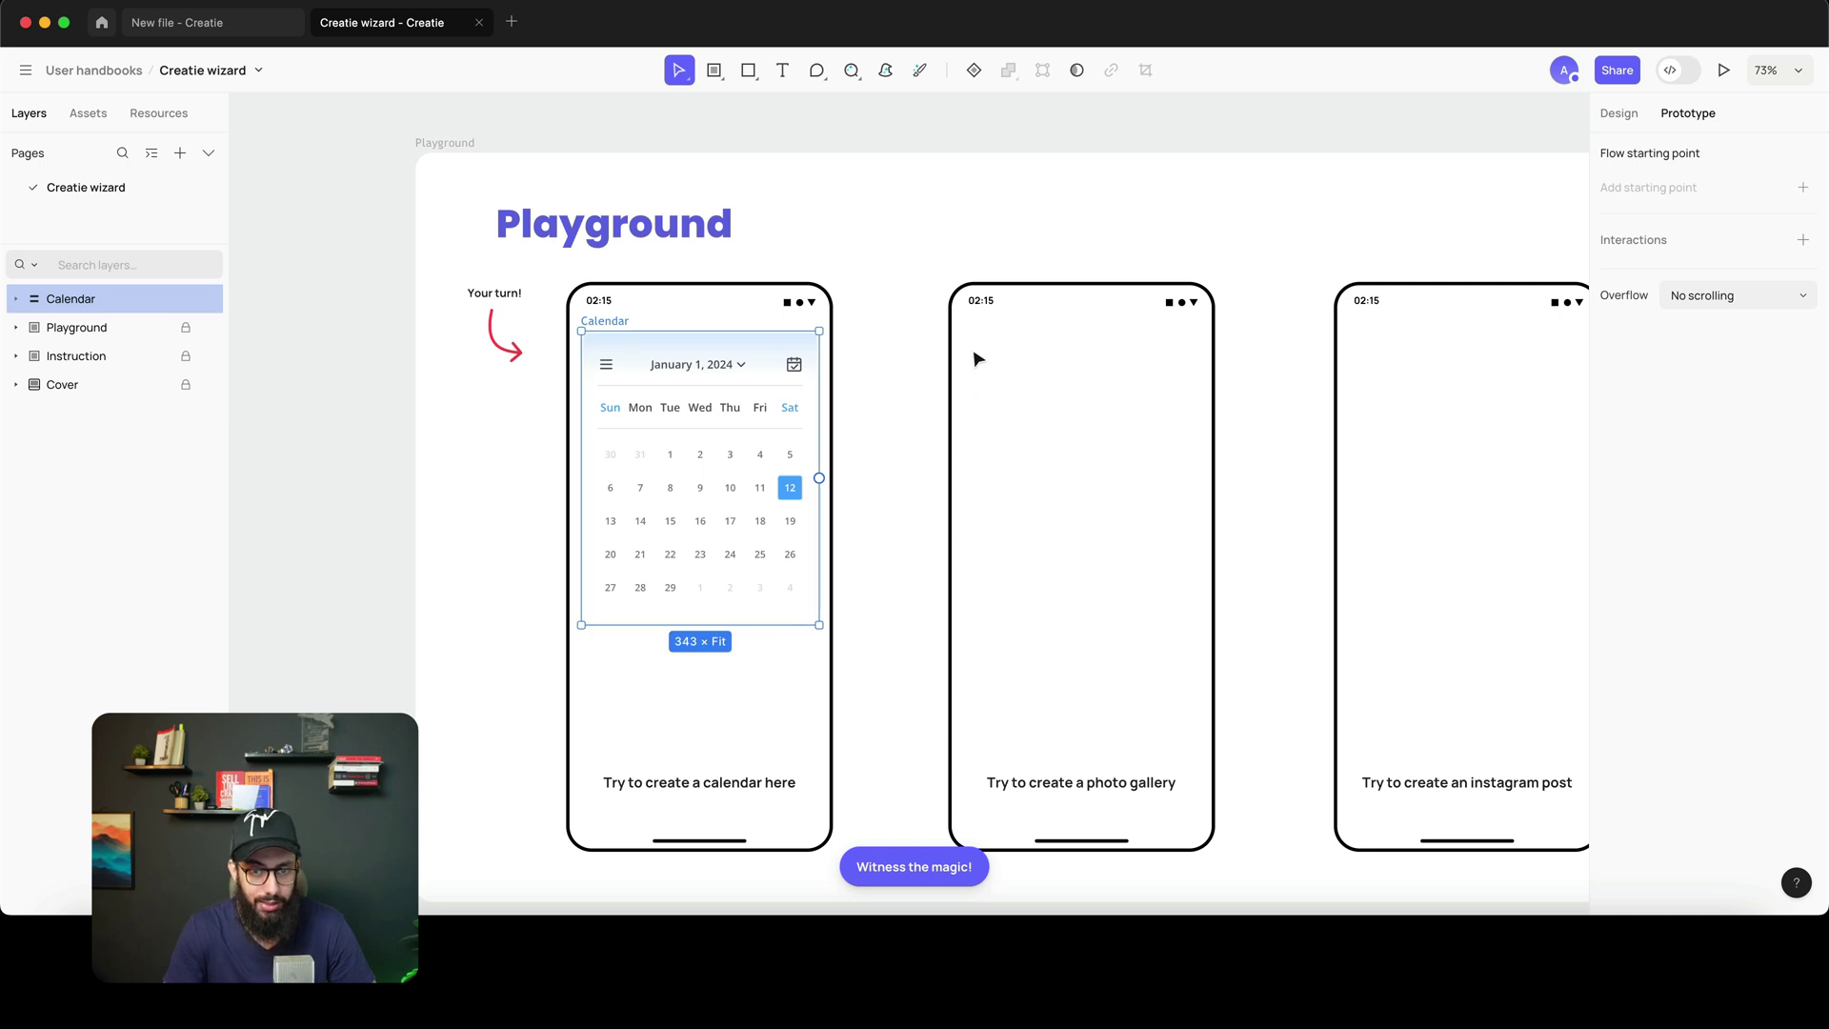
- Generate the staggered three-column gallery with the wizard in an area about 340 × 402 inside the photo gallery phone frame
mouse_move(963, 334)
left_mouse_down()
mouse_move(1175, 530)
mouse_move(1202, 617)
left_mouse_up()
scroll(1163, 612, "right", 2)
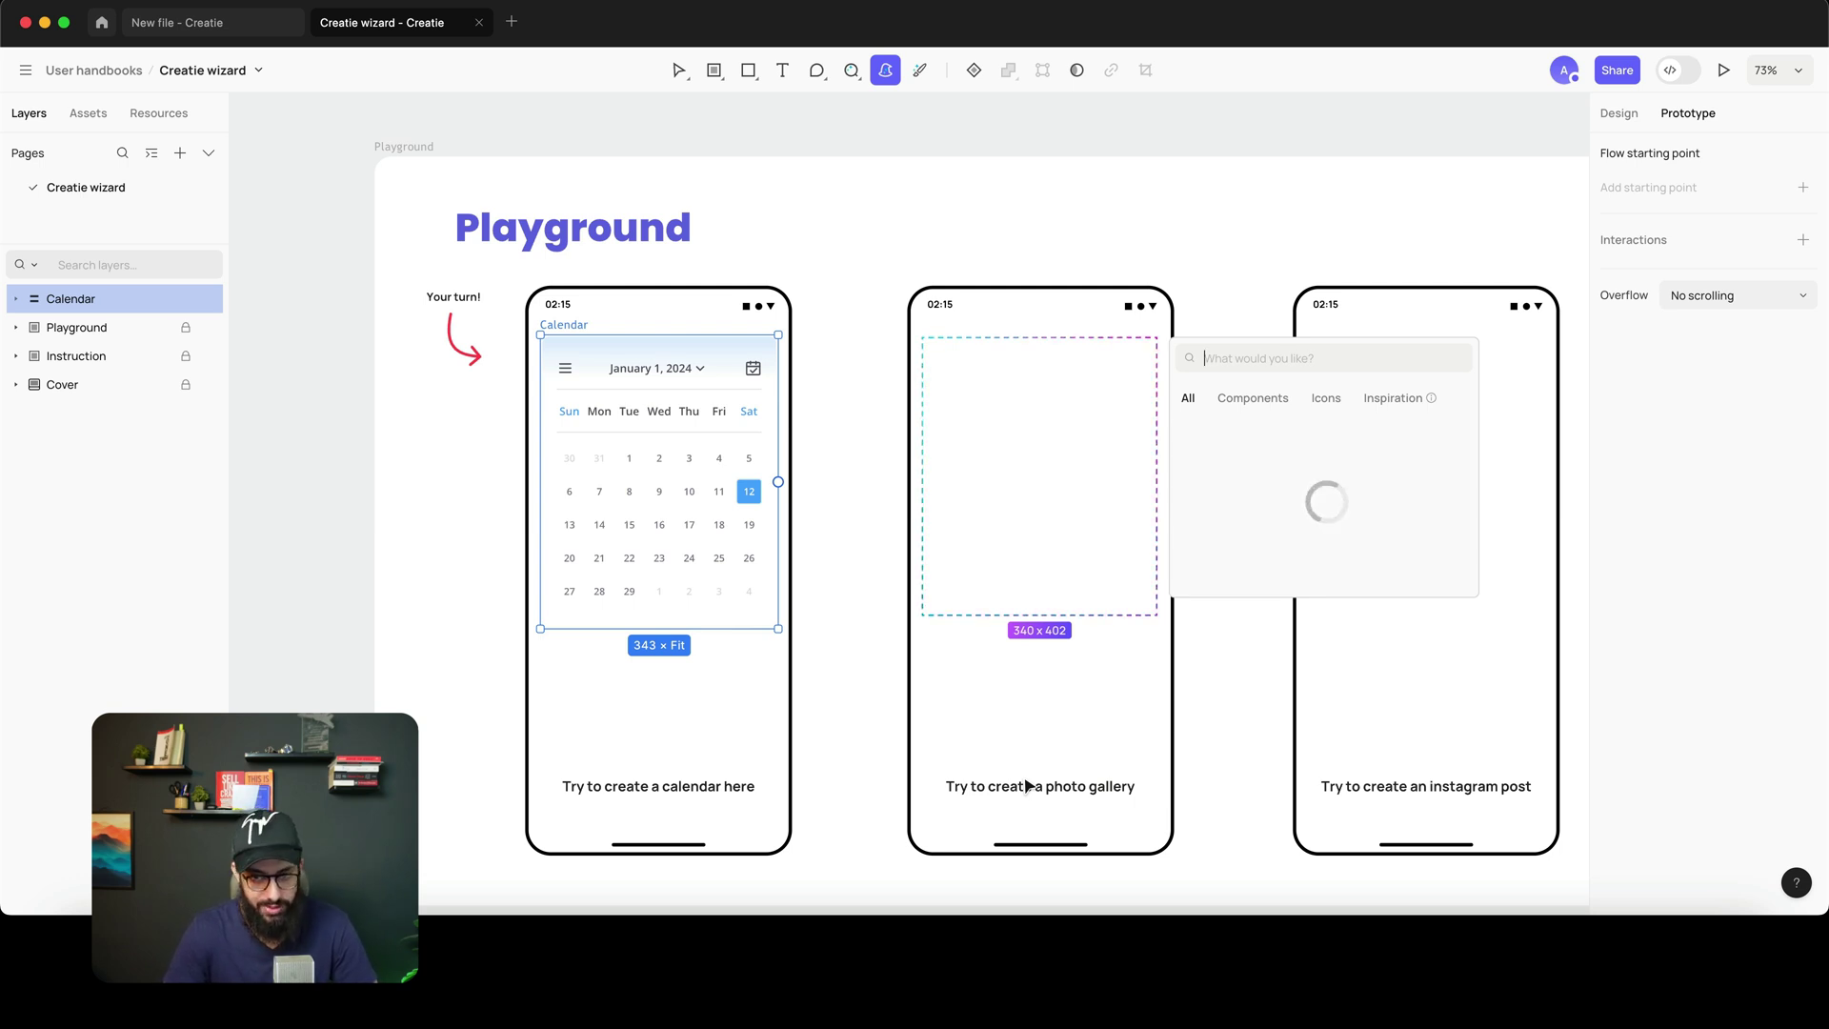
left_click(1223, 465)
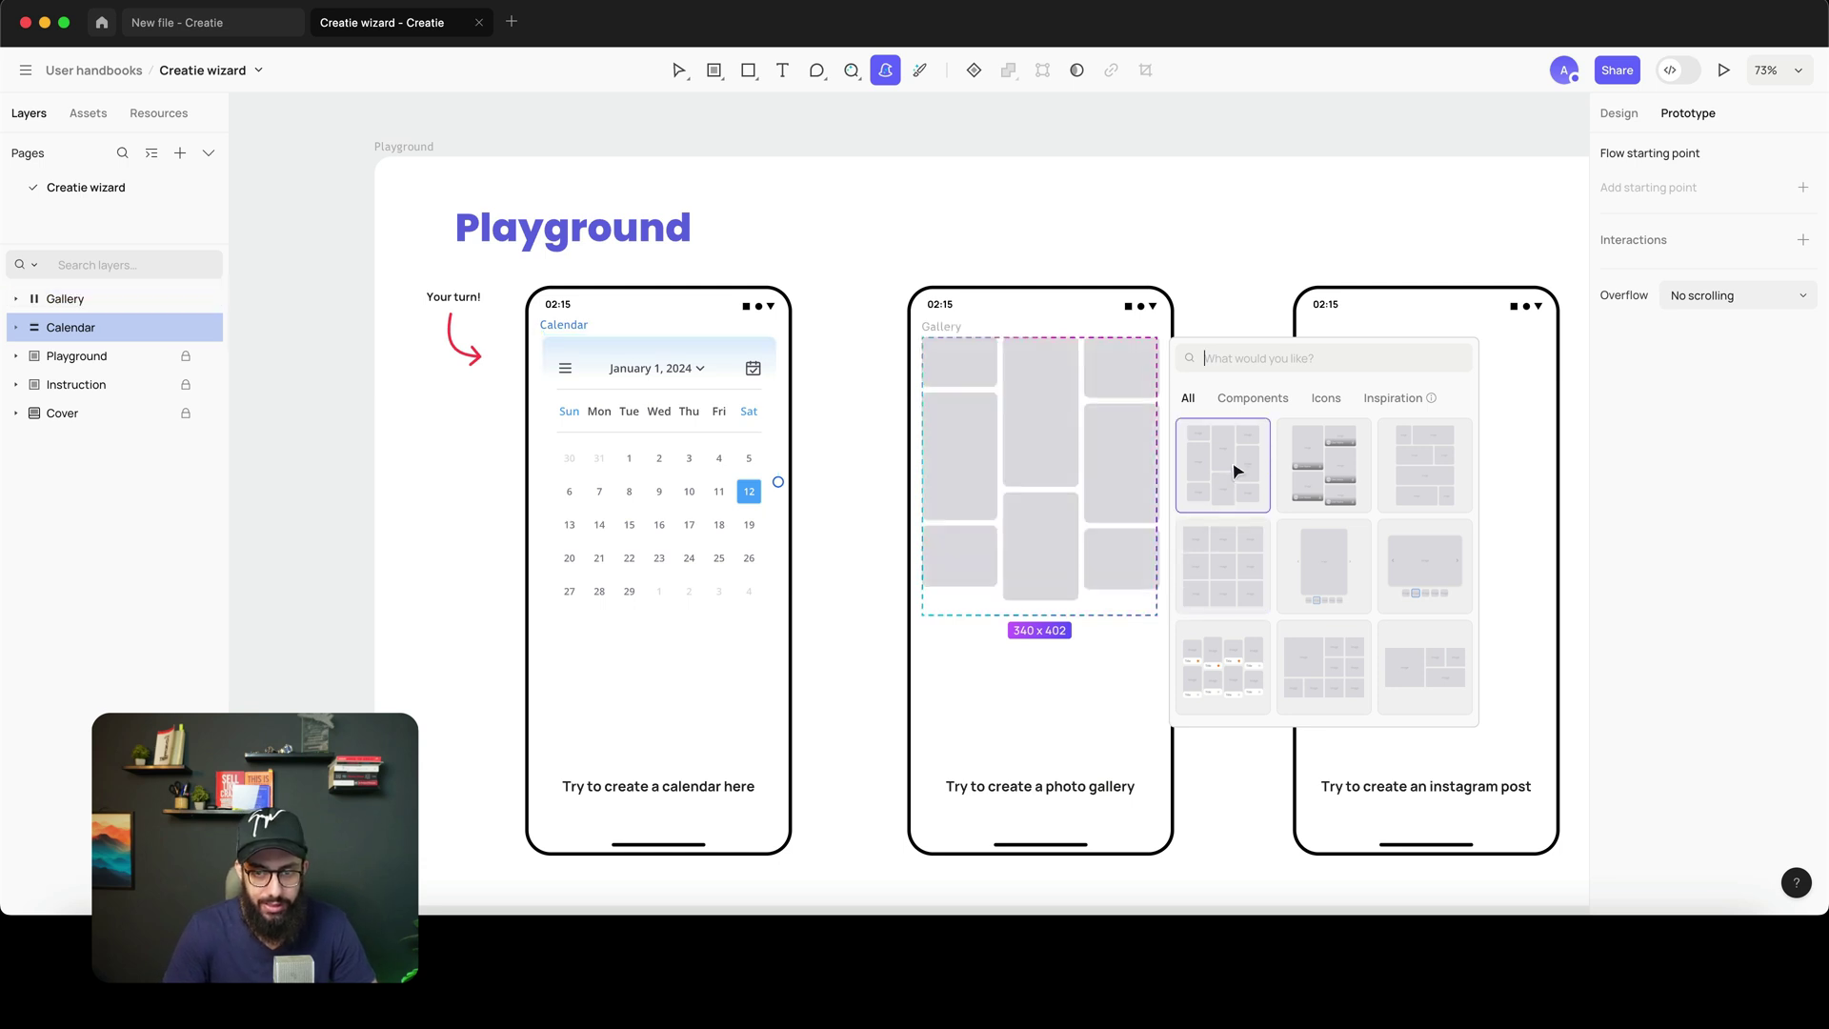
- Mark out a wizard area about 340 × 374 inside the phone frame meant for the Instagram post
scroll(1117, 461, "right", 5)
scroll(1116, 461, "right", 2)
key("w")
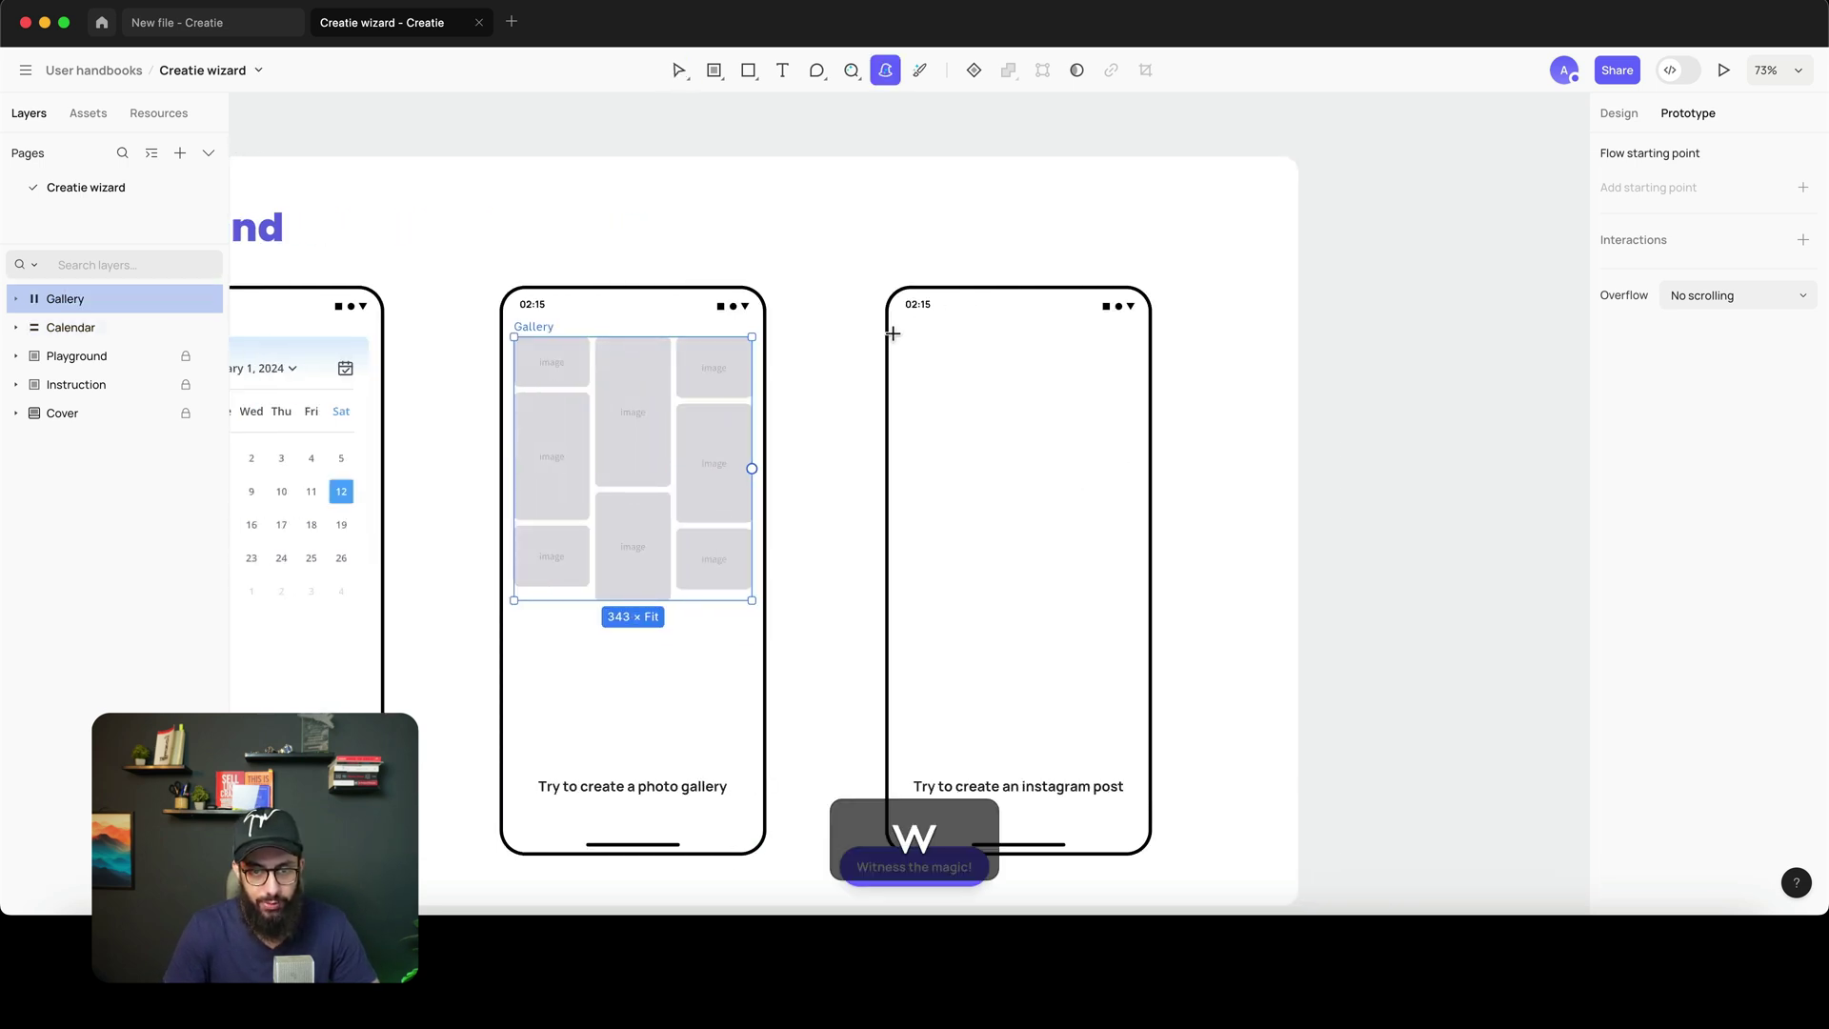
scroll(905, 398, "down", 5)
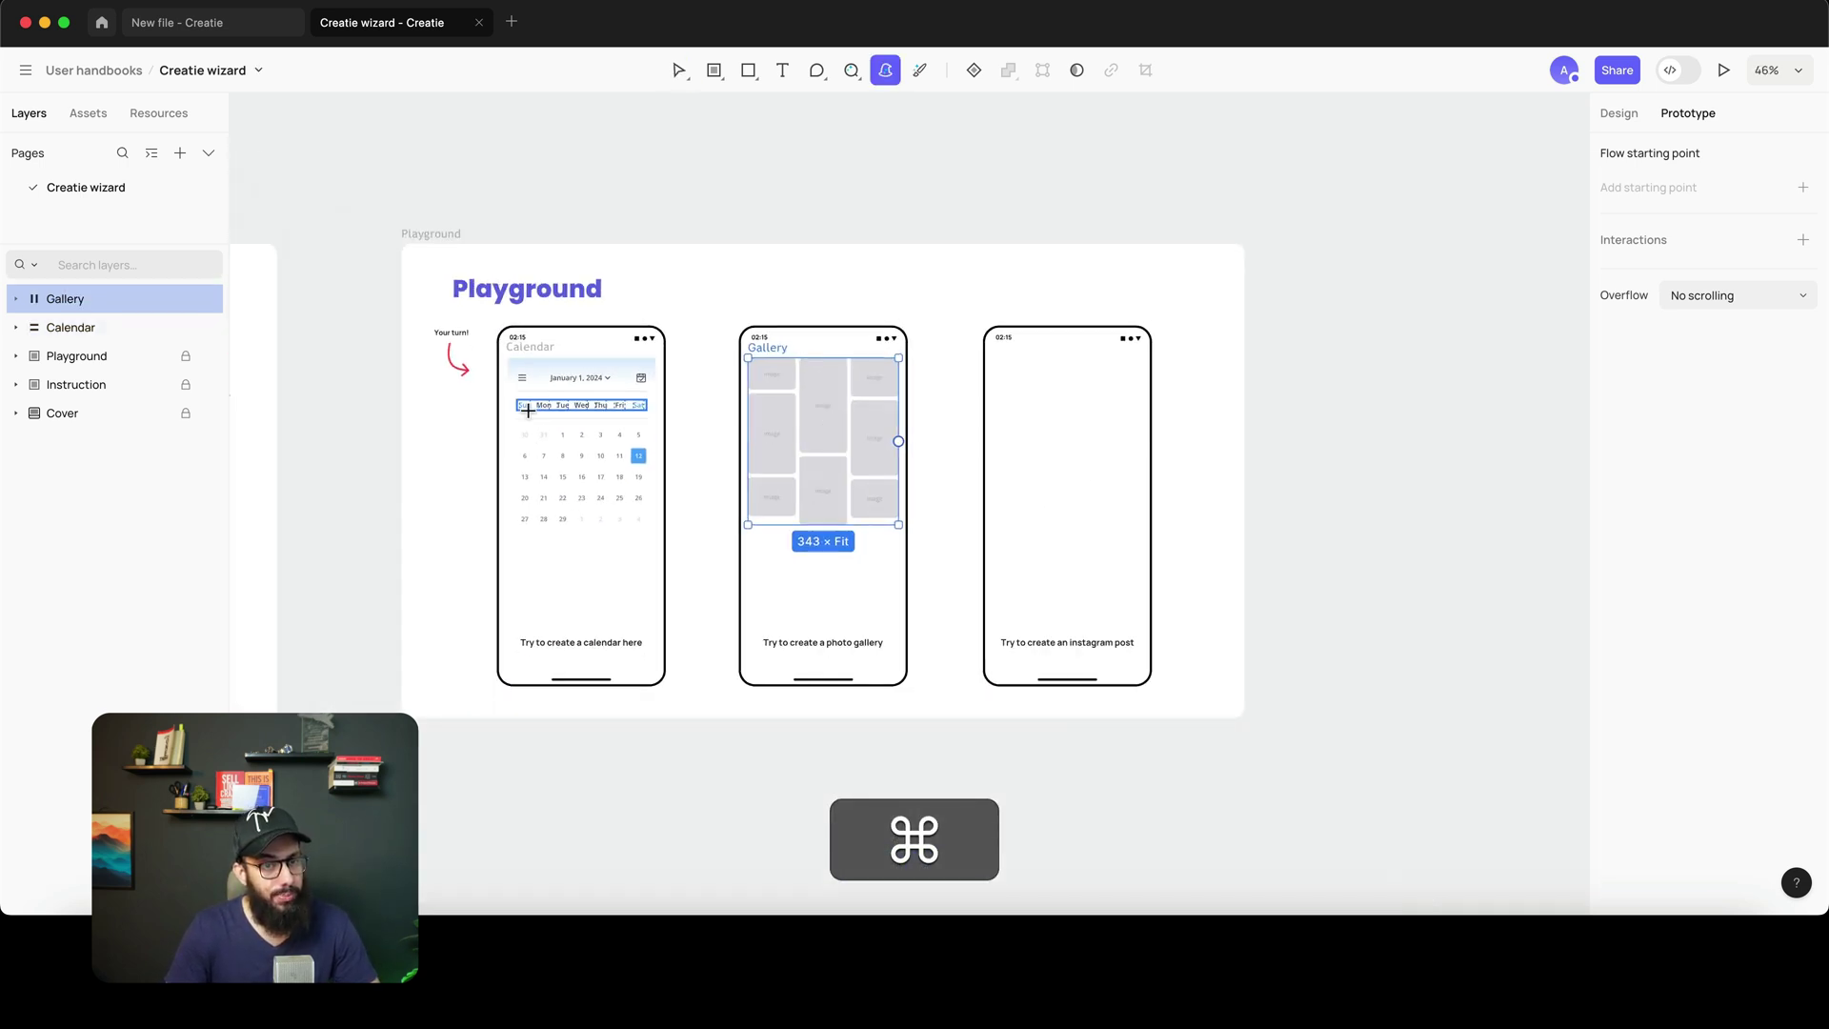
scroll(1025, 423, "up", 3)
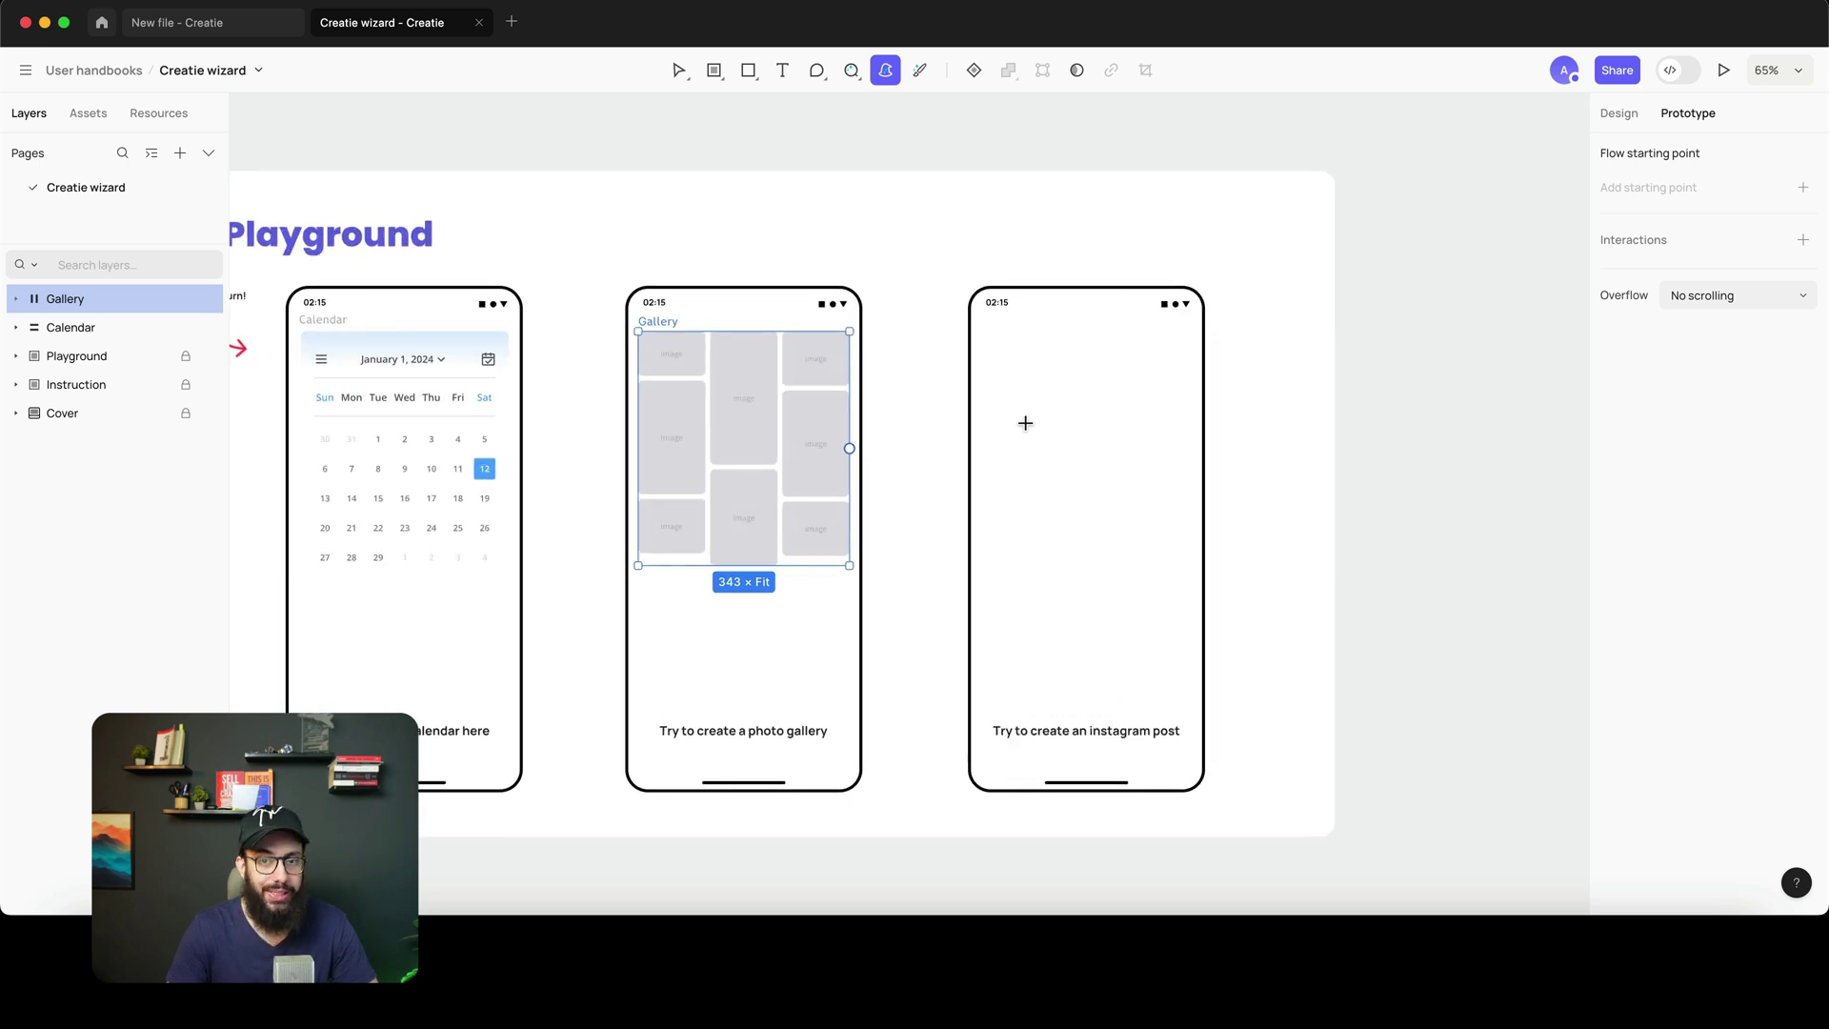
scroll(1025, 423, "left", 2)
left_click_drag(1018, 334, 1236, 572)
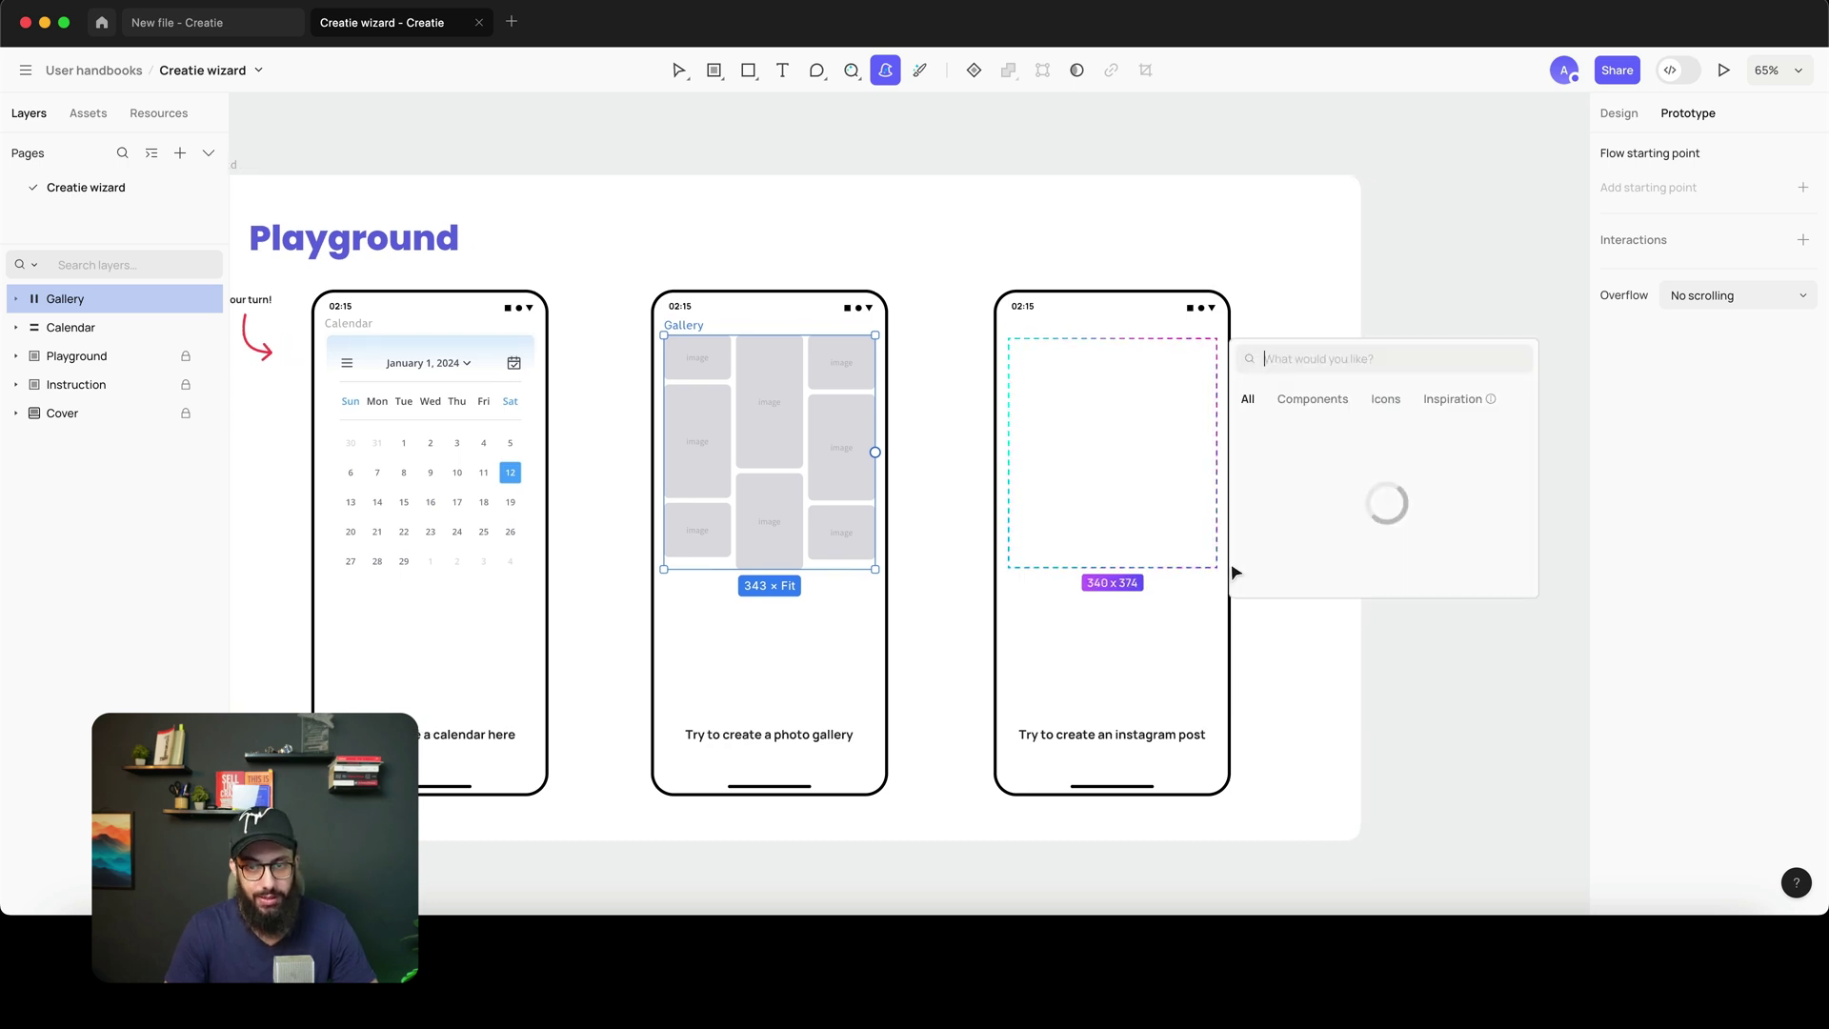
scroll(1200, 497, "up", 5)
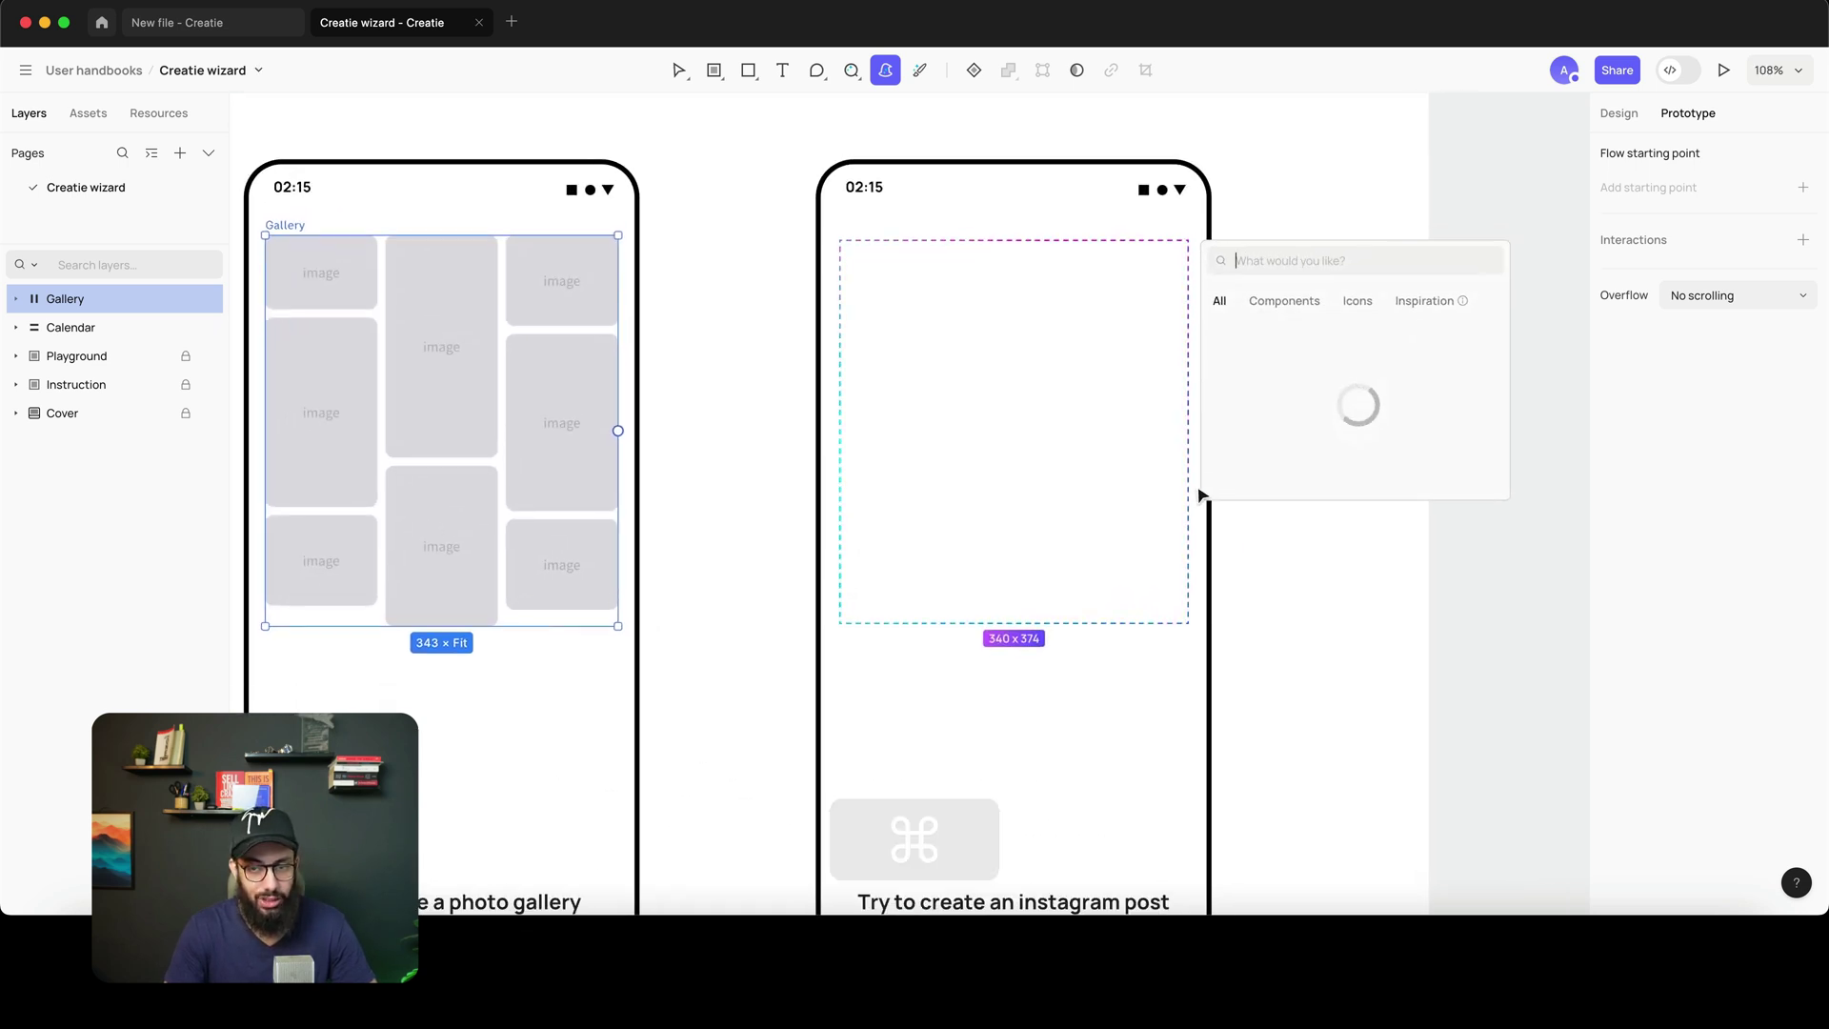
scroll(1200, 496, "down", 1)
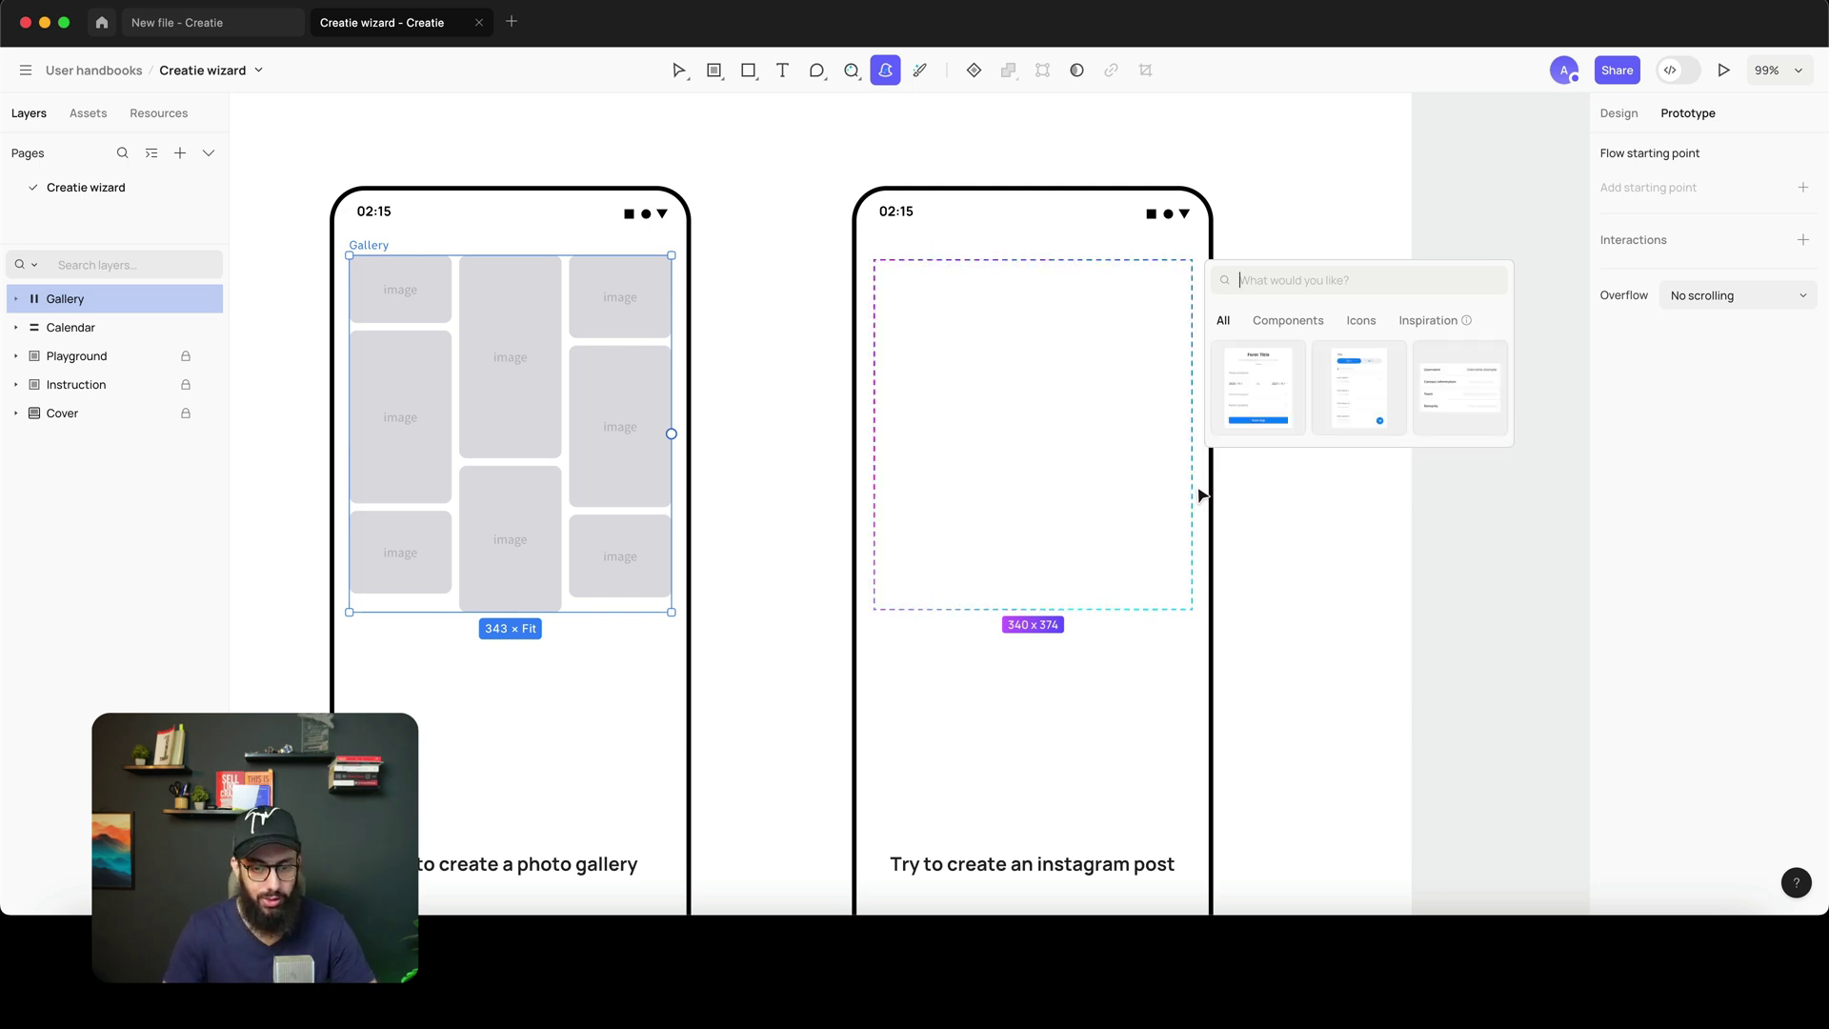
- Search the wizard suggestions for "post" and replace that search with "card"
type("post")
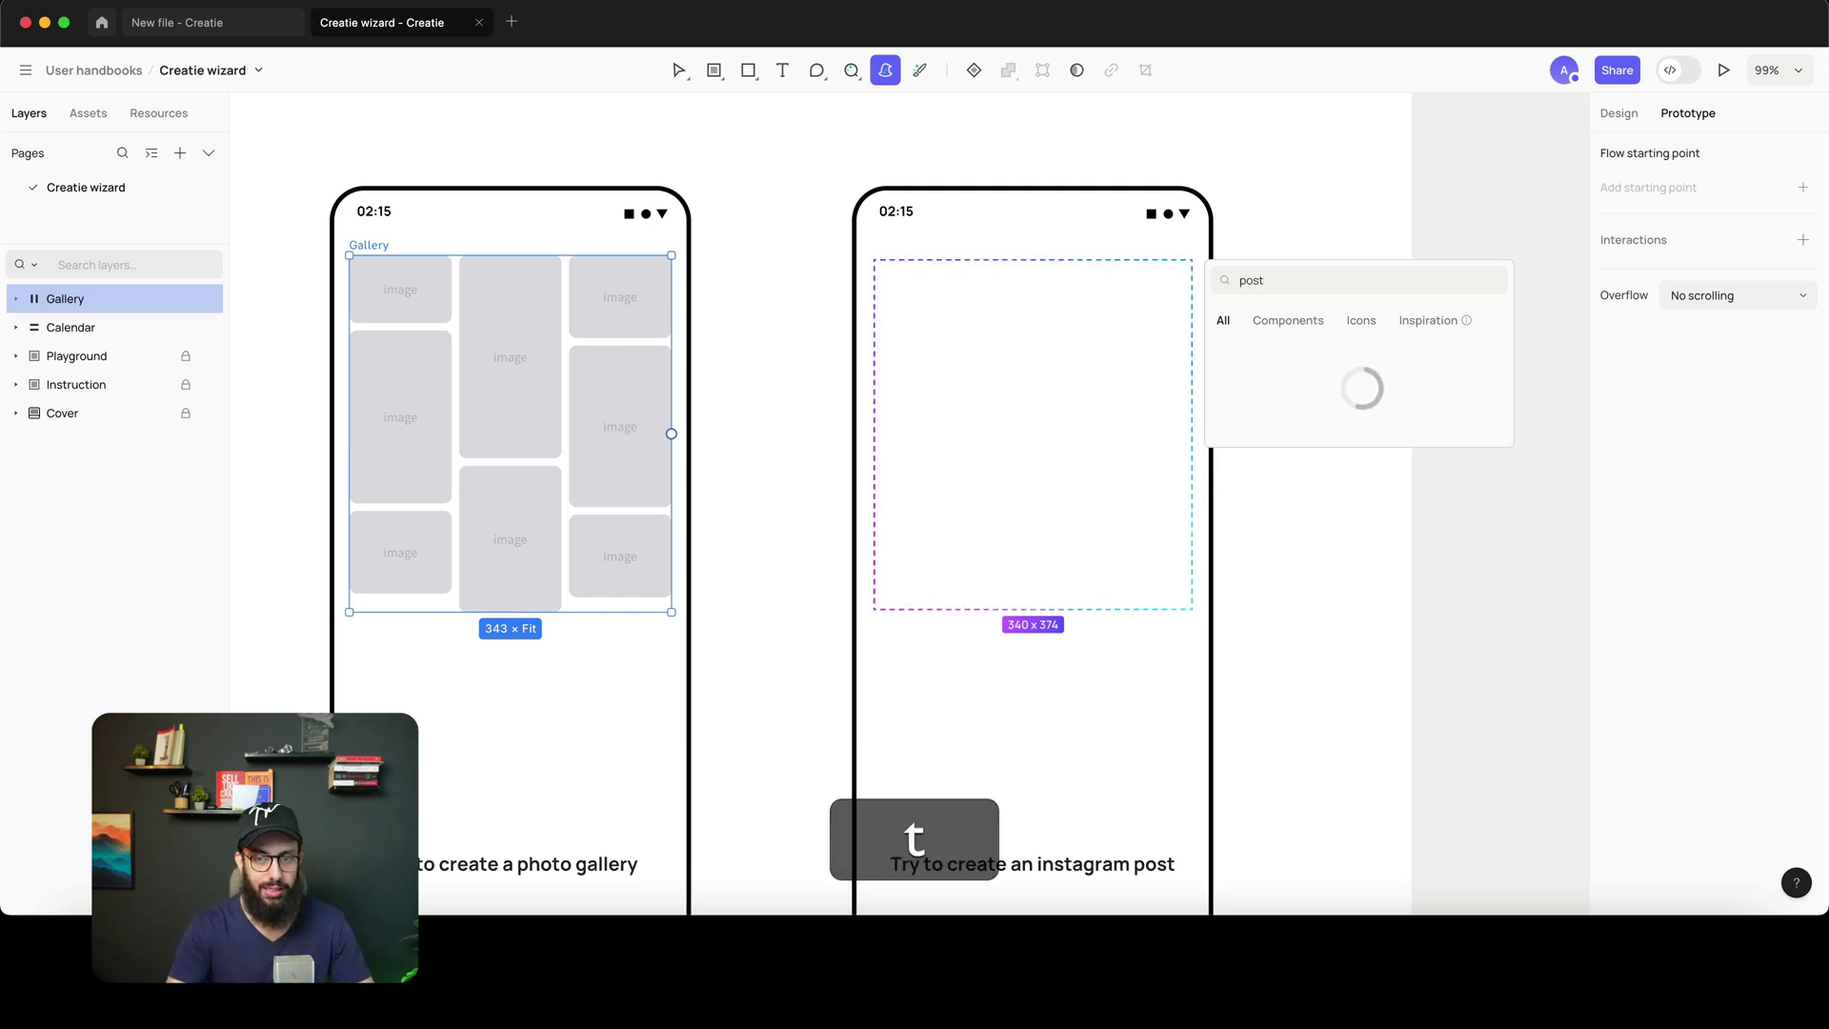
key("super+a")
type("card")
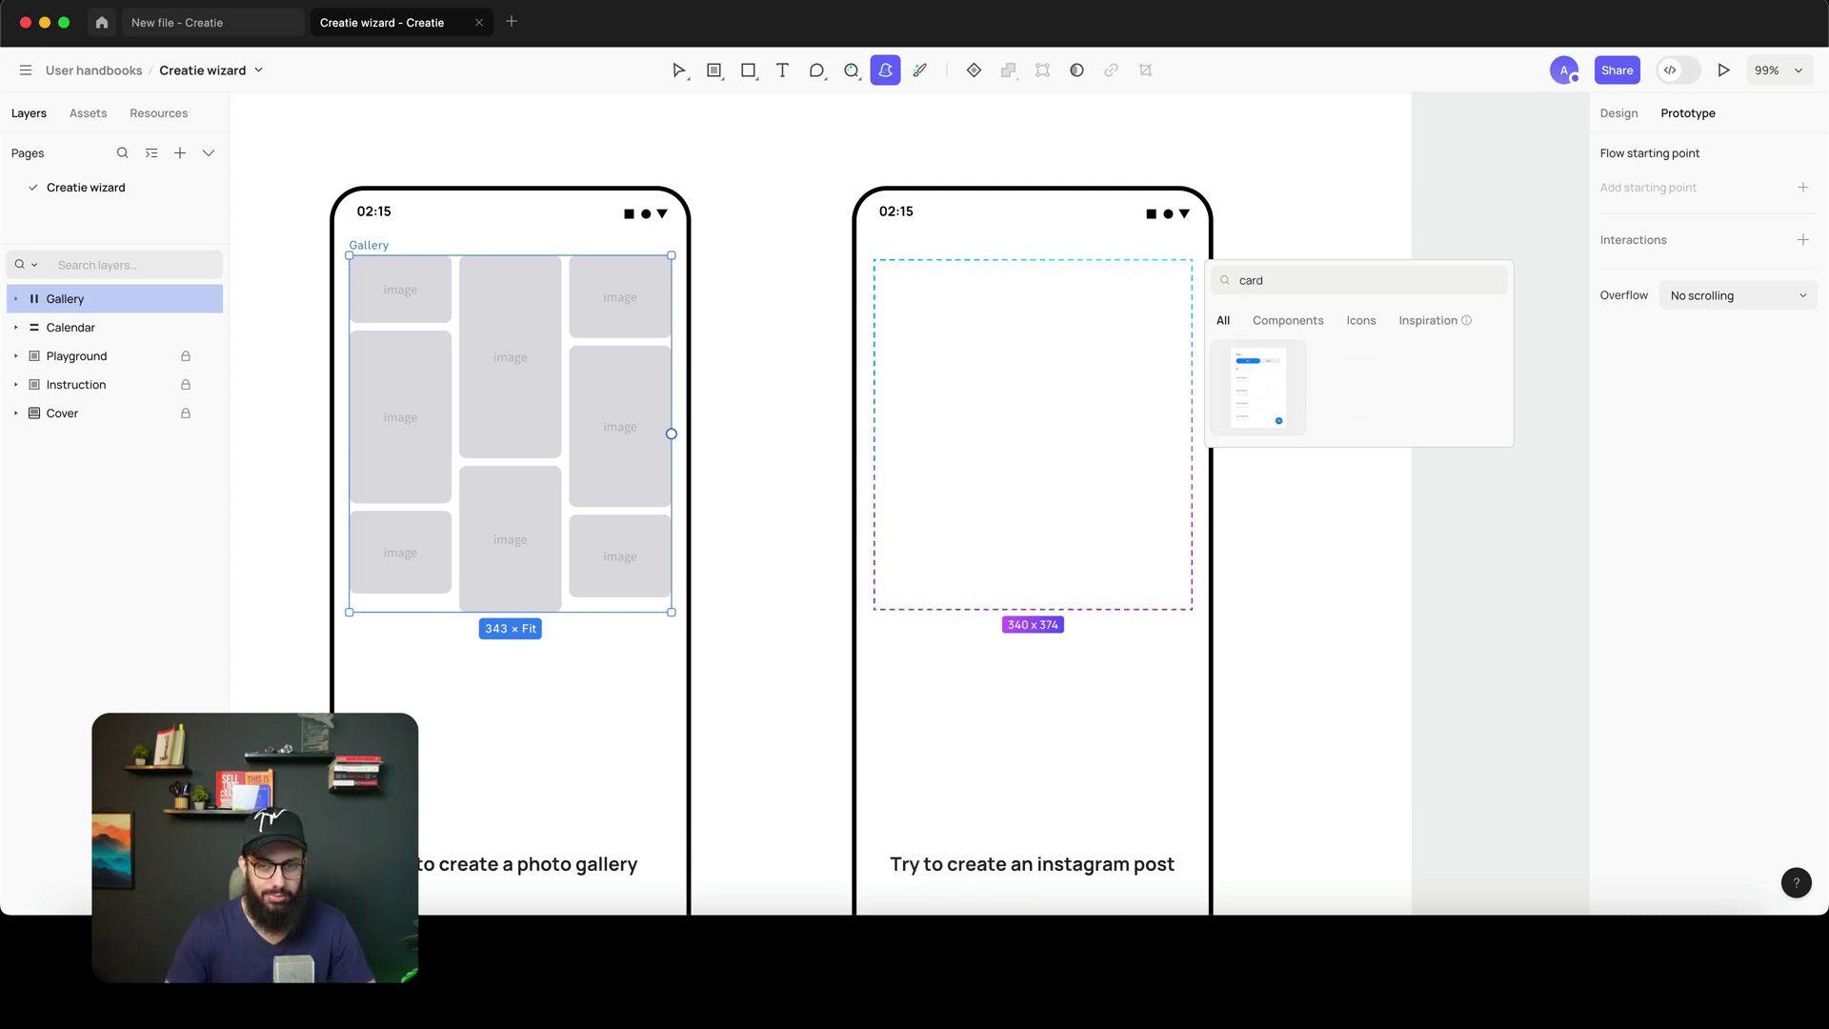
key("super+a")
key("super+BackSpace")
type("card")
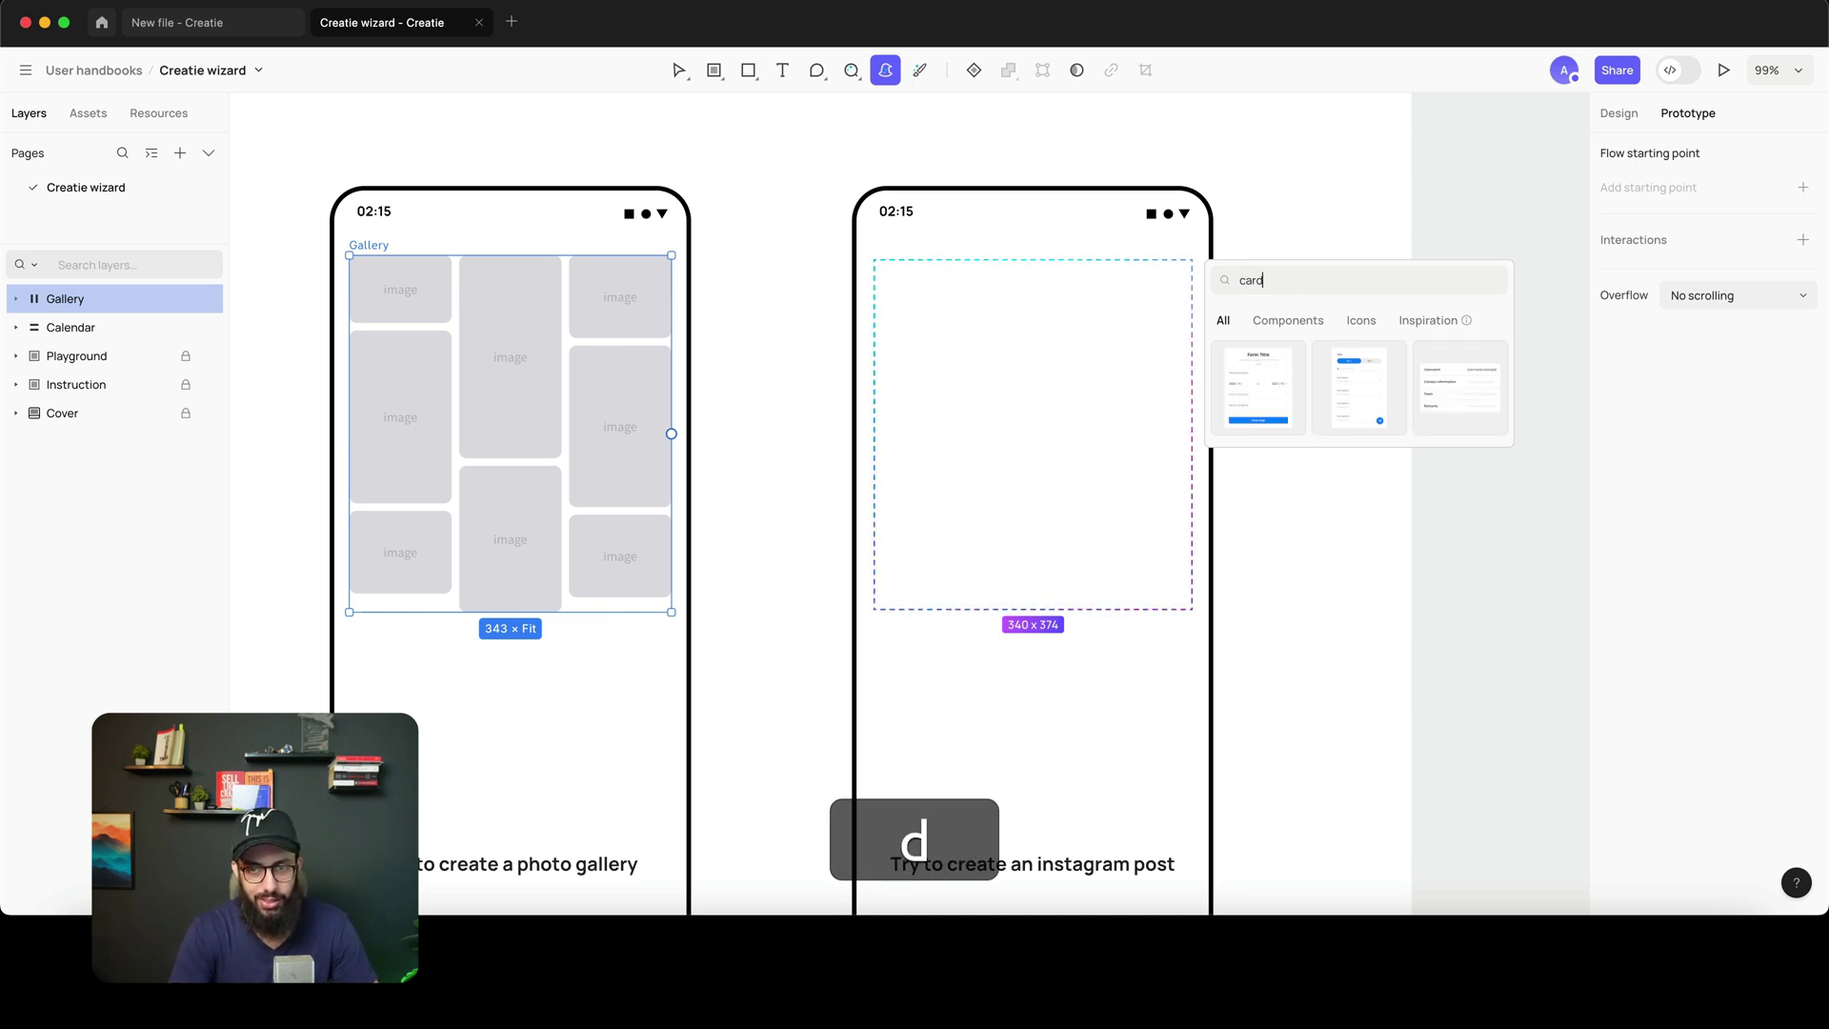
- Compare the suggested card layouts and generate the one with a single large image and a blue Follow button
left_click(1281, 416)
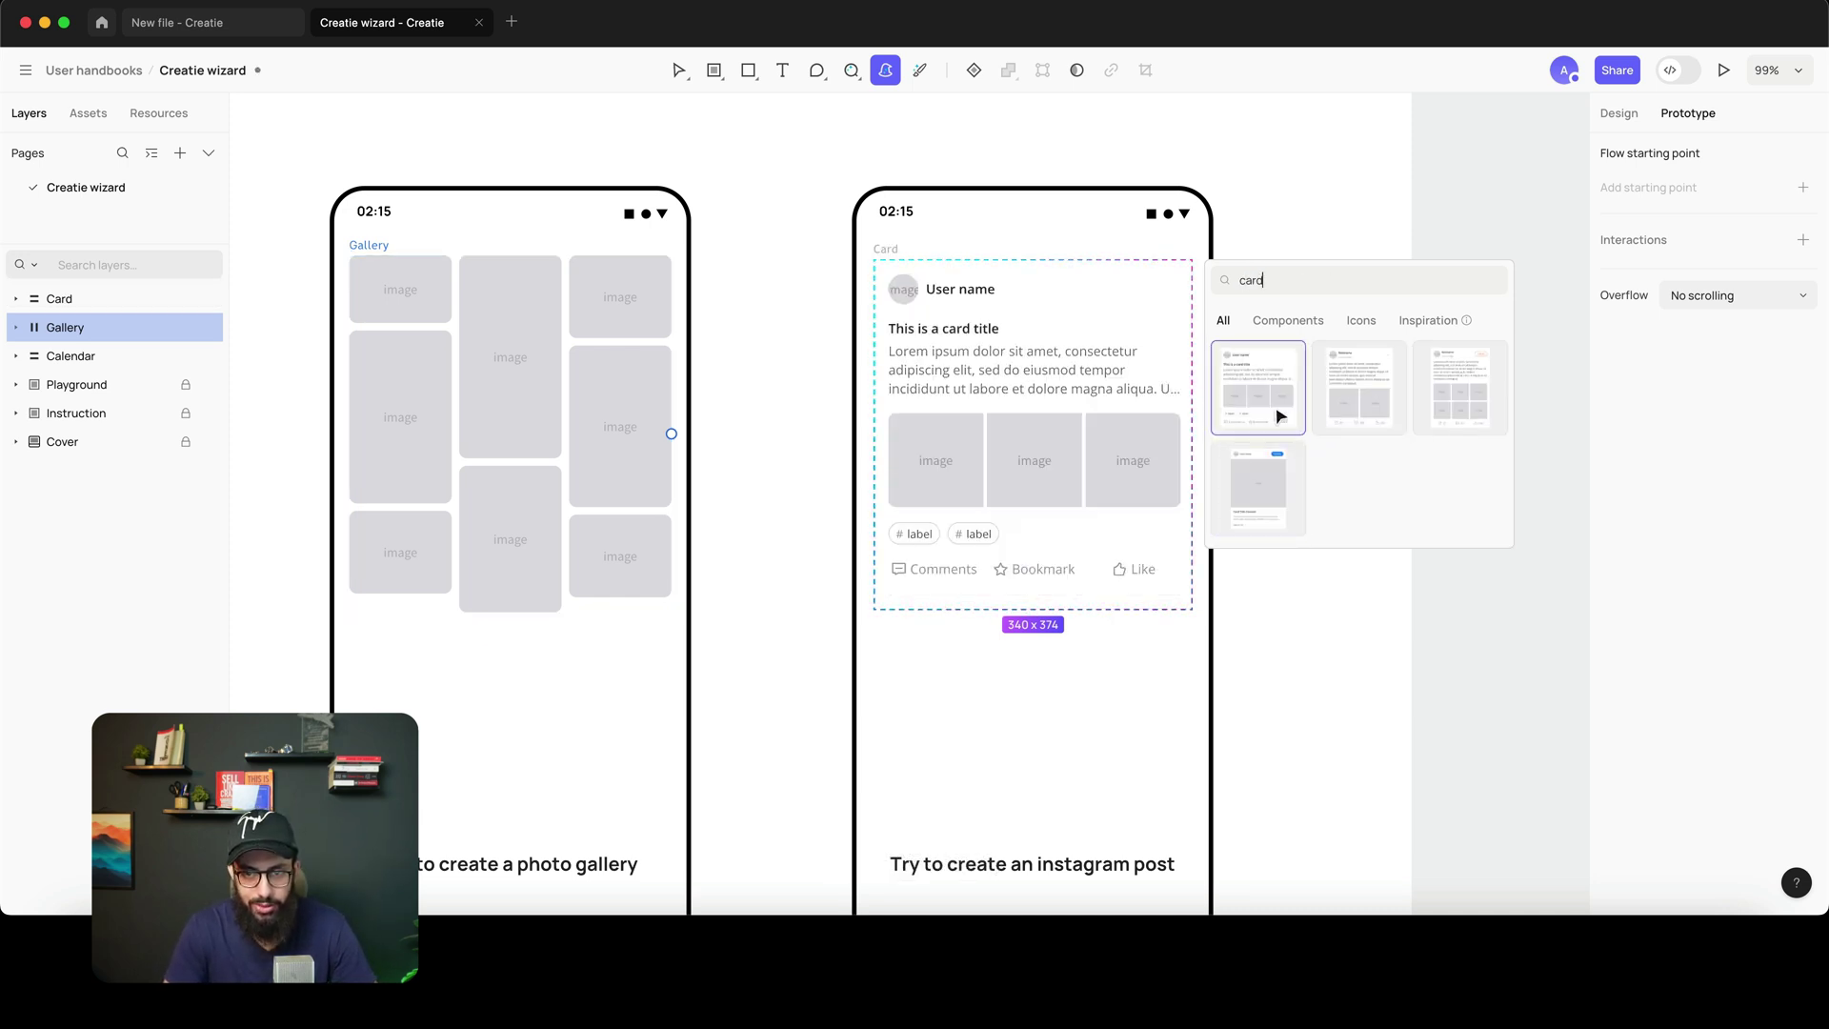
left_click(1360, 398)
left_click(1460, 398)
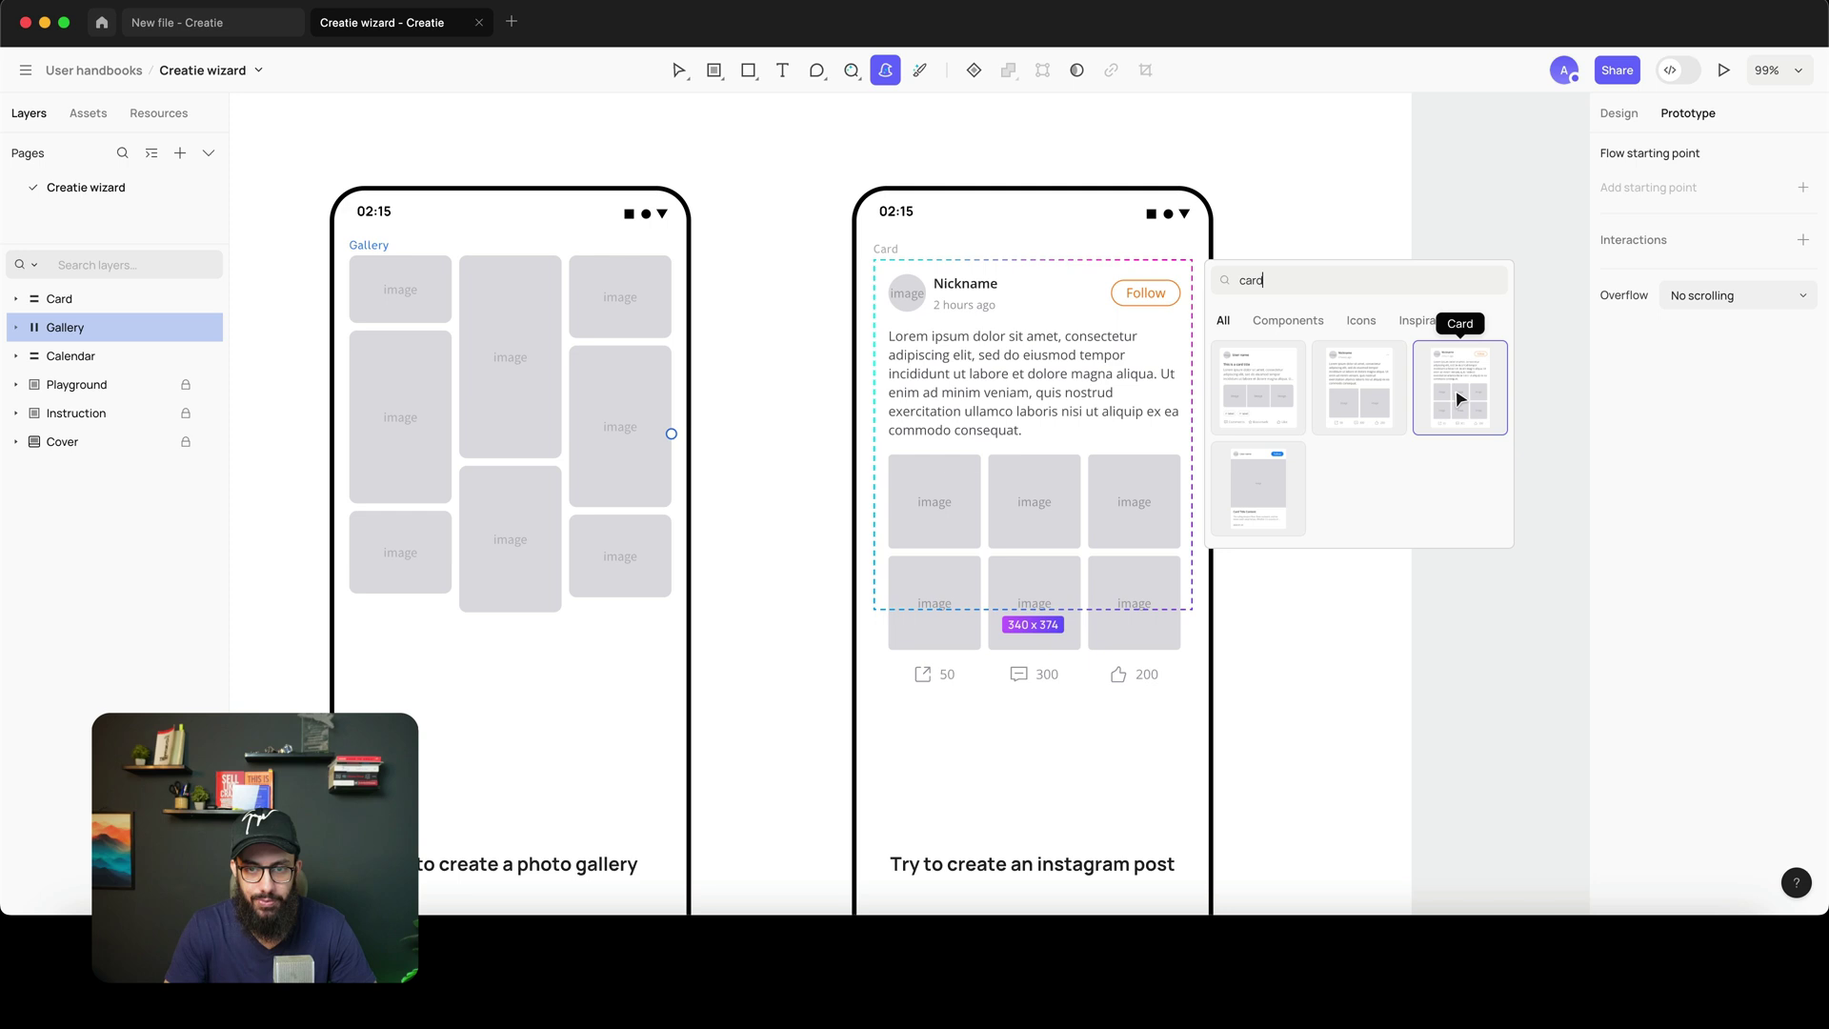
left_click(1264, 473)
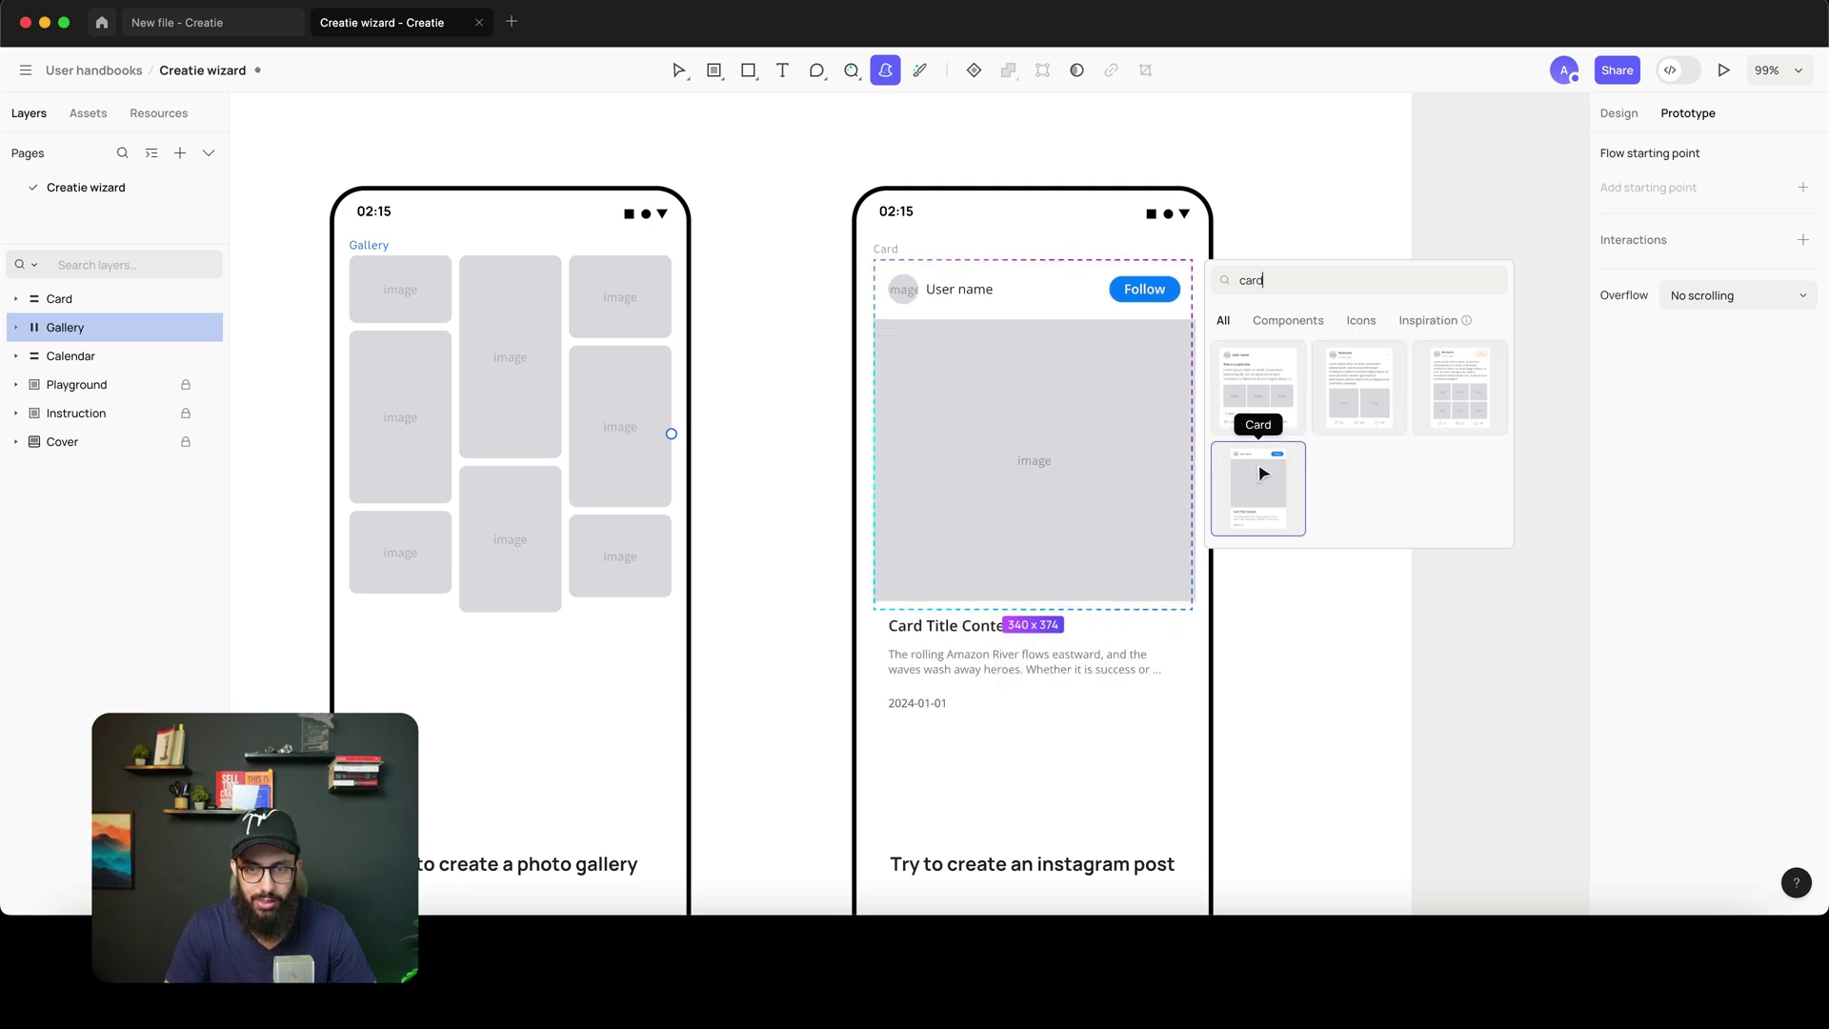
left_click(1263, 474)
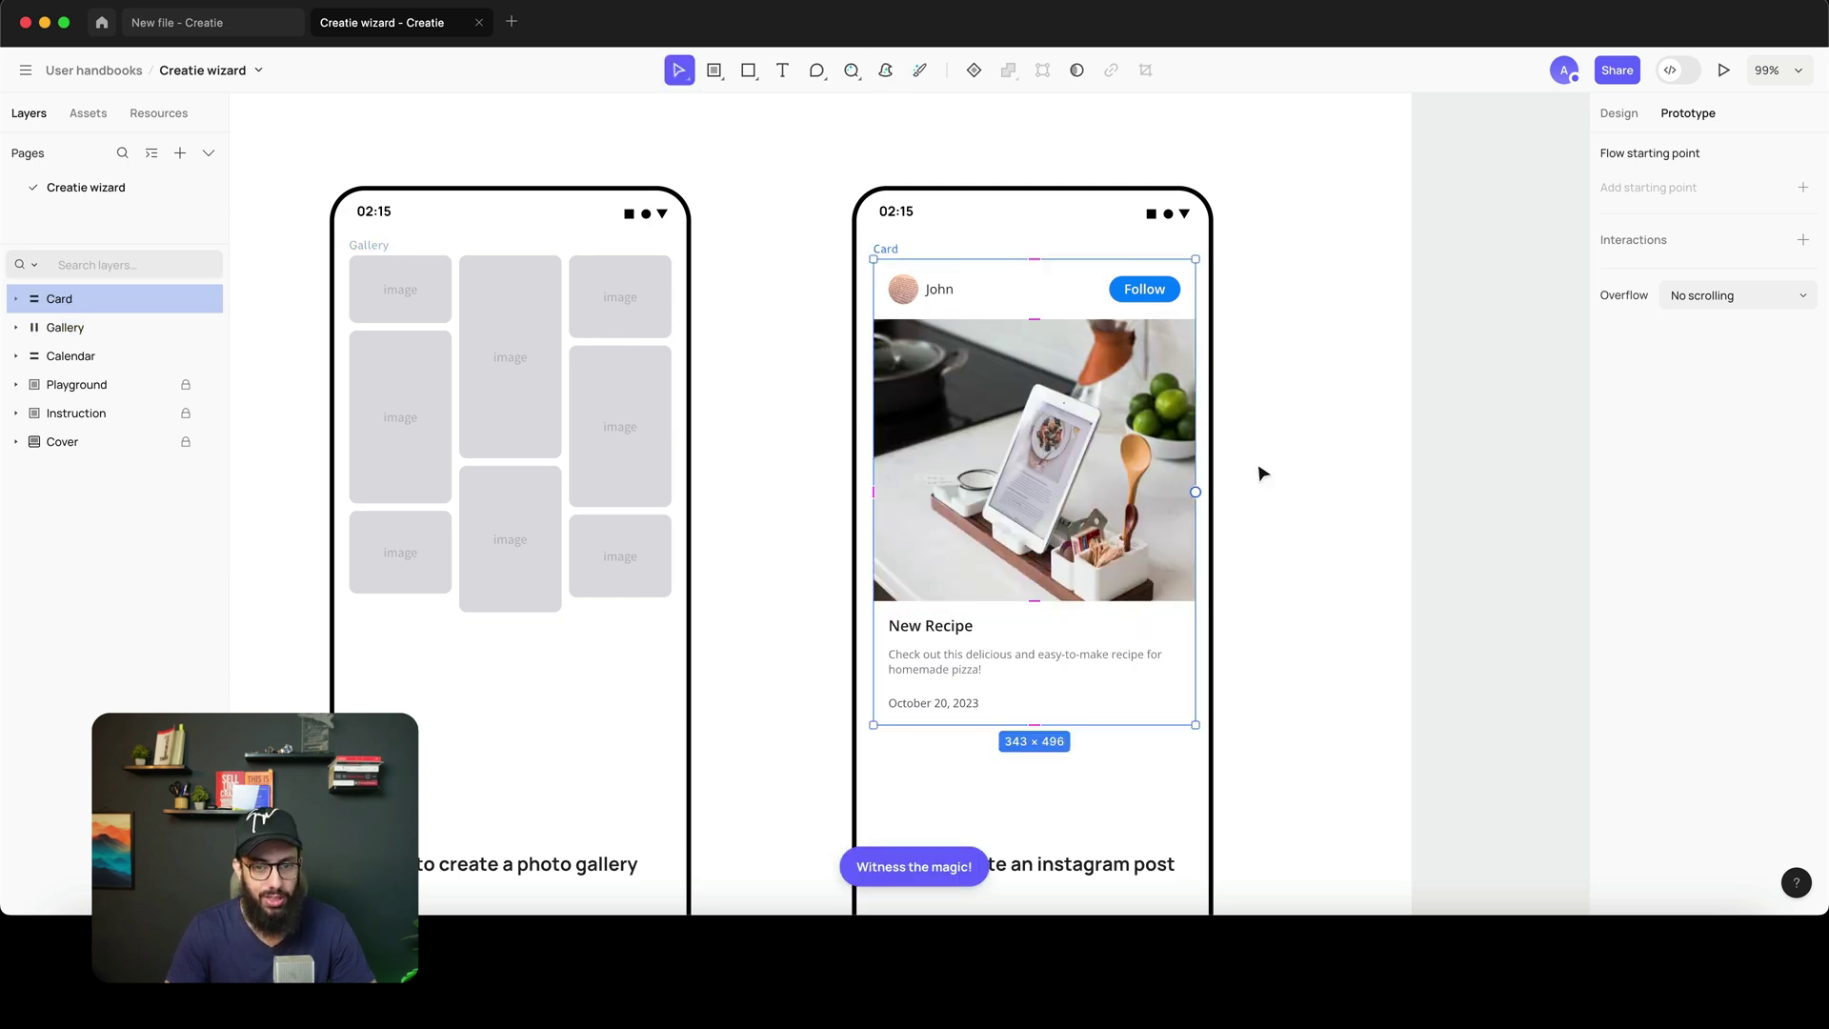
- Inspect the column layers of the placeholder gallery in the middle phone frame and clear the selection
left_click(604, 457)
scroll(604, 457, "left", 1)
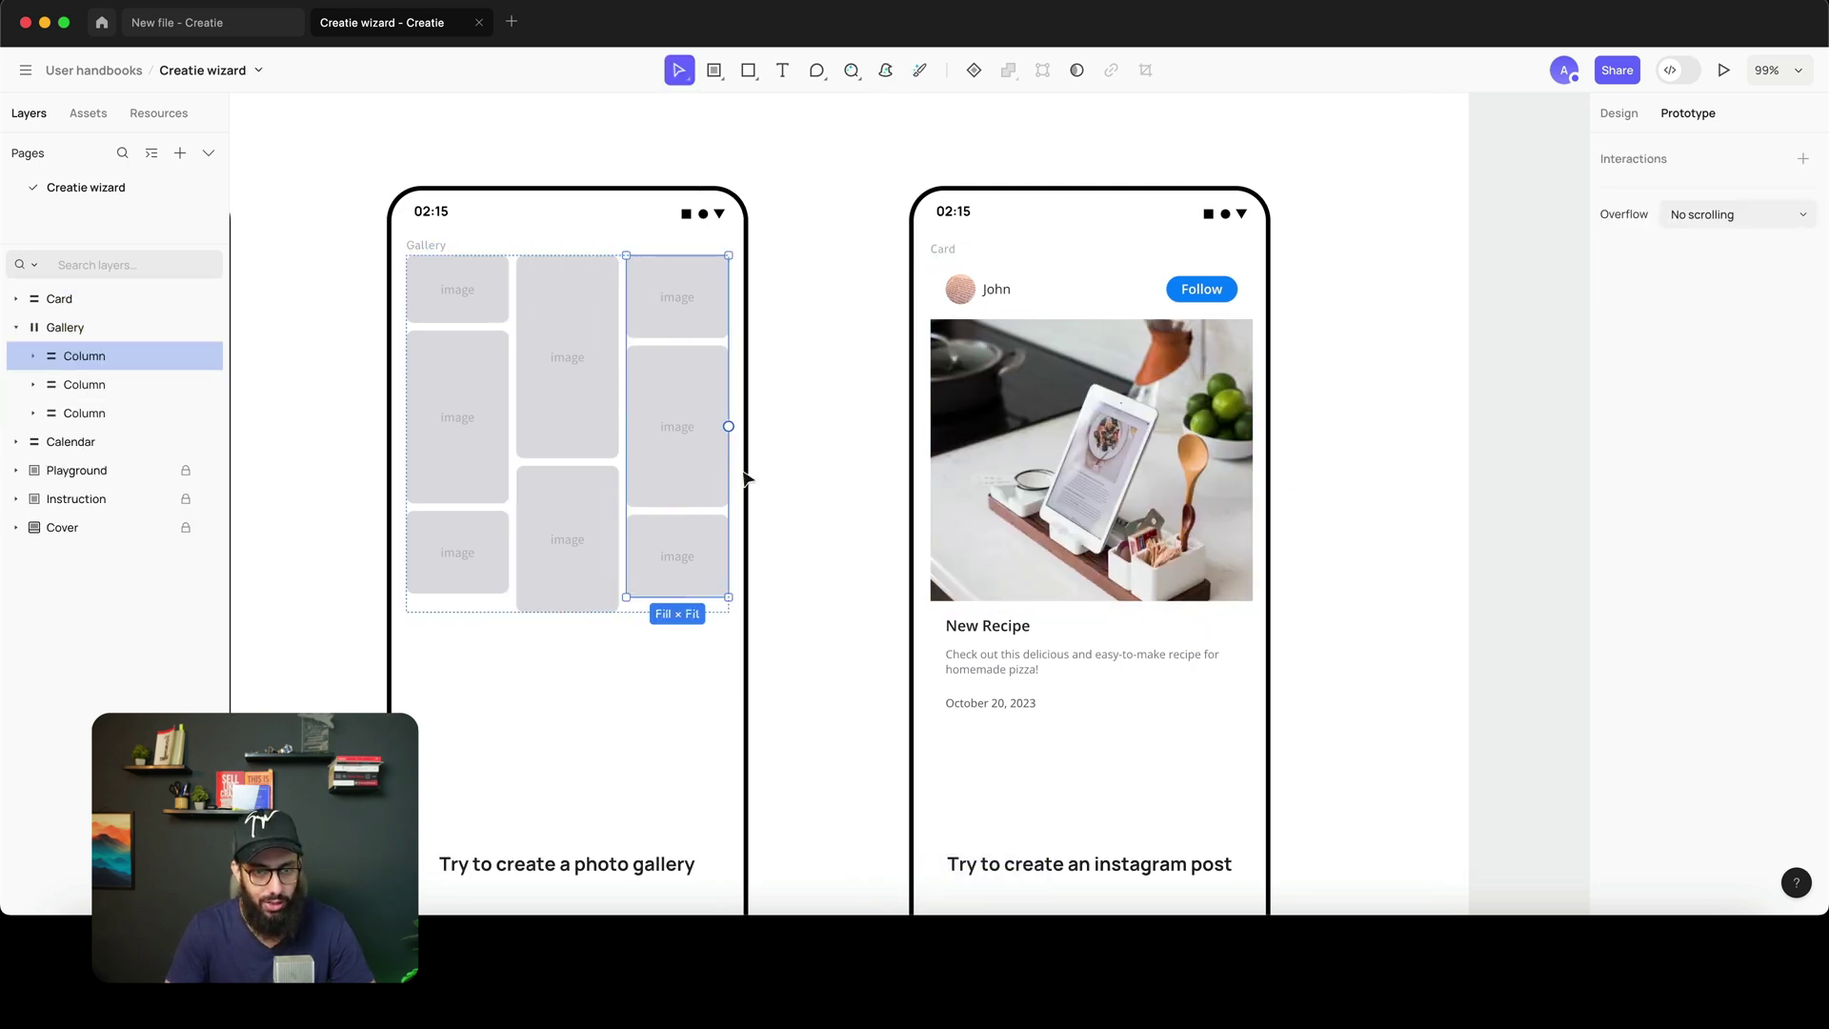
left_click(787, 466)
left_click(705, 461)
left_click(583, 462)
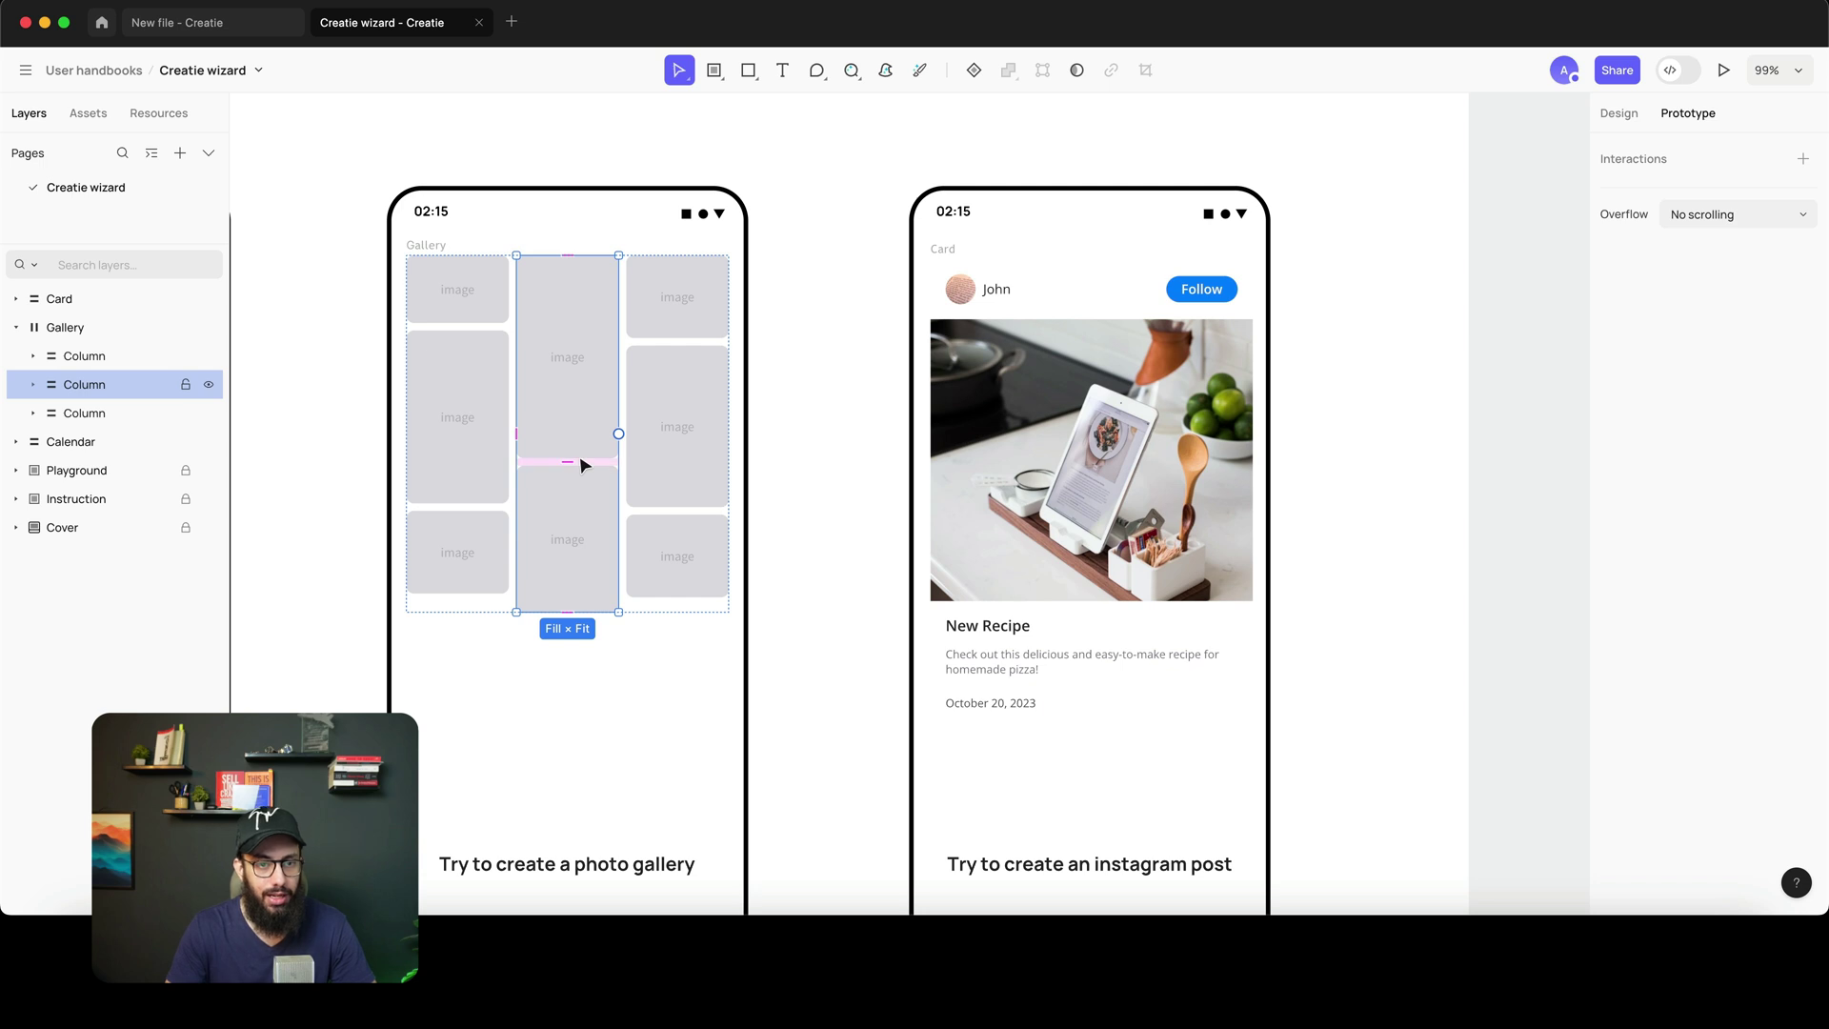
left_click(828, 446)
- Try a wizard-generated "gallery" with one large and three smaller images, in an area about 318 × 176 below the placeholder gallery, and cut it
key("w")
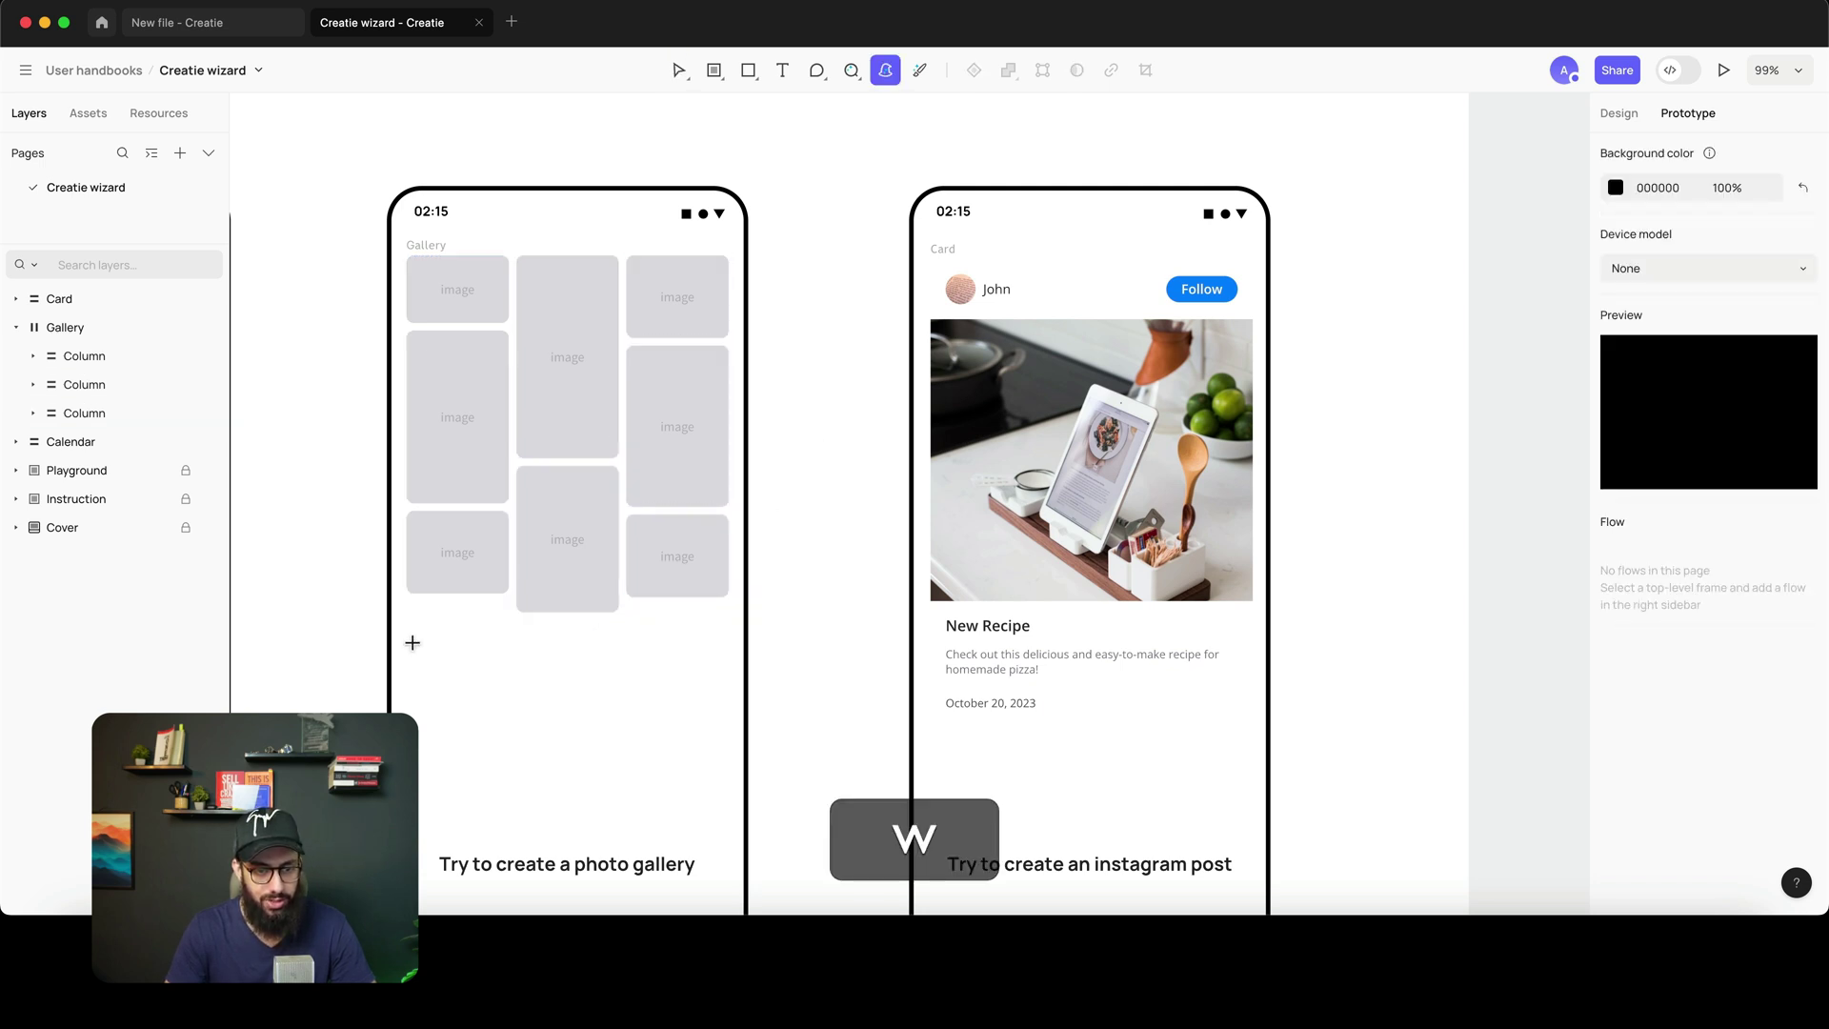
left_click_drag(410, 641, 708, 805)
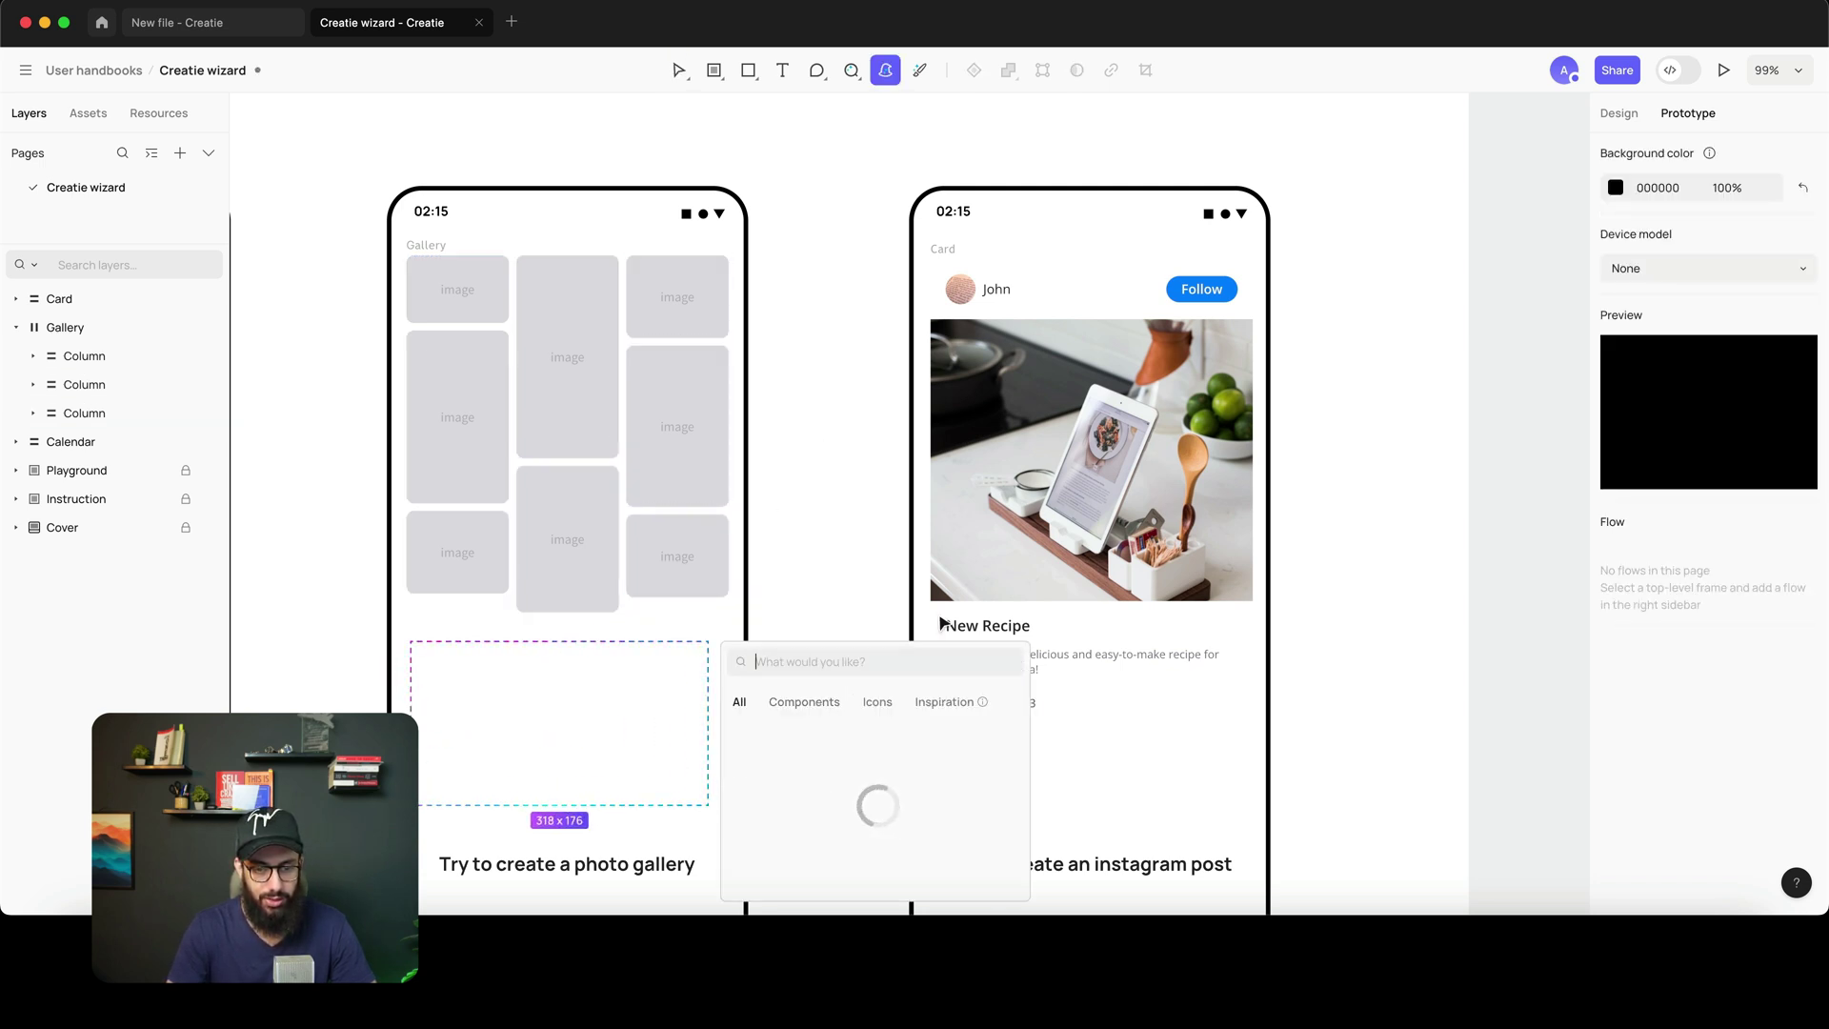
scroll(953, 591, "down", 2)
type("gallery")
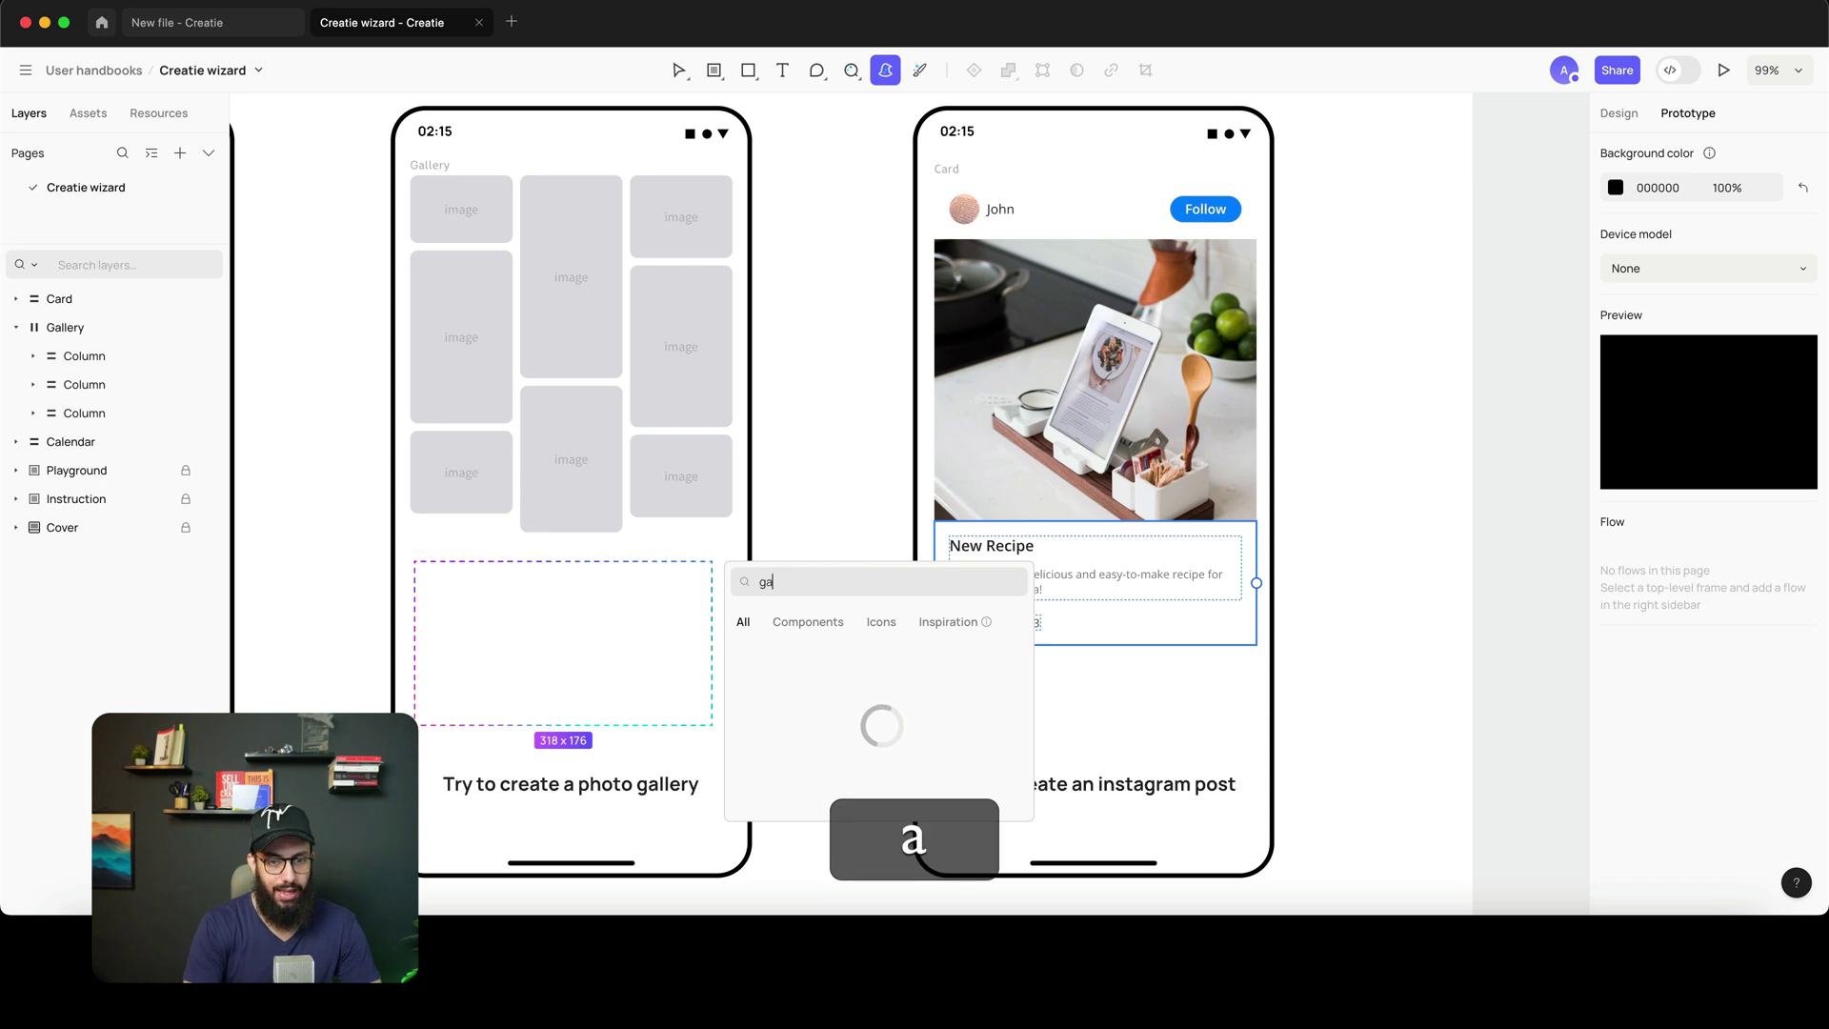
left_click(805, 680)
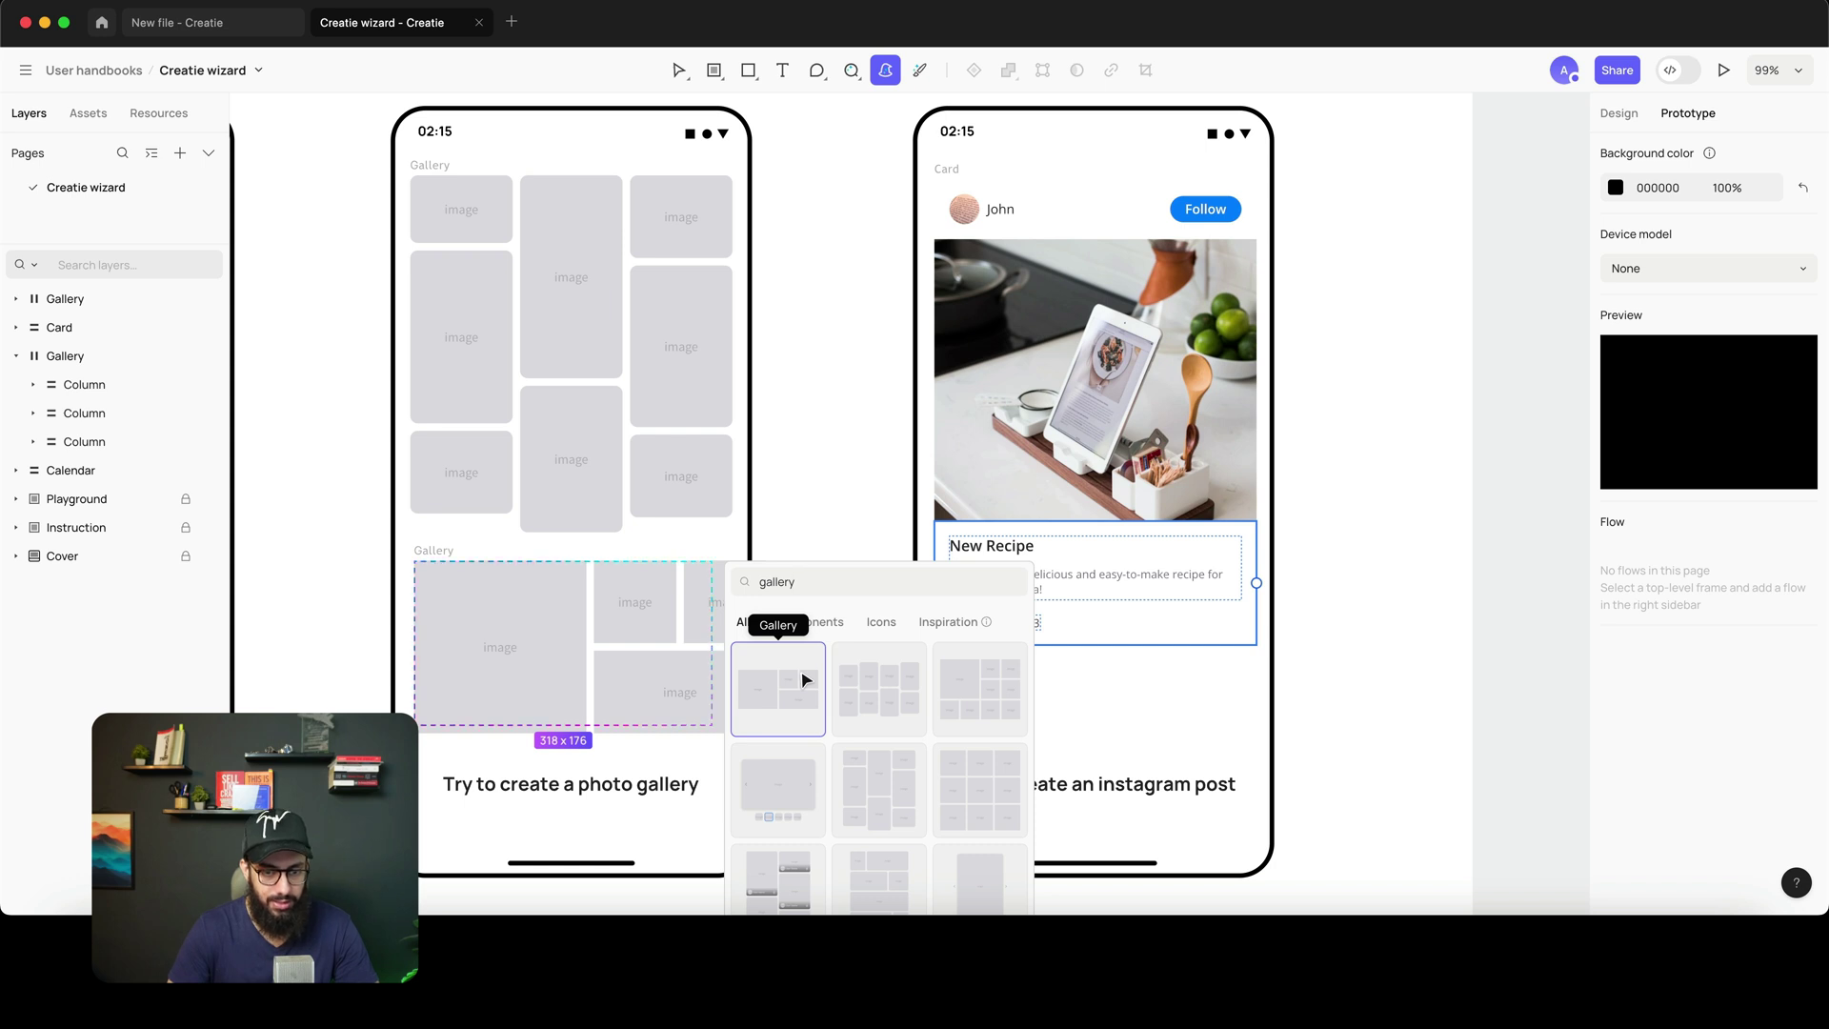
left_click(805, 680)
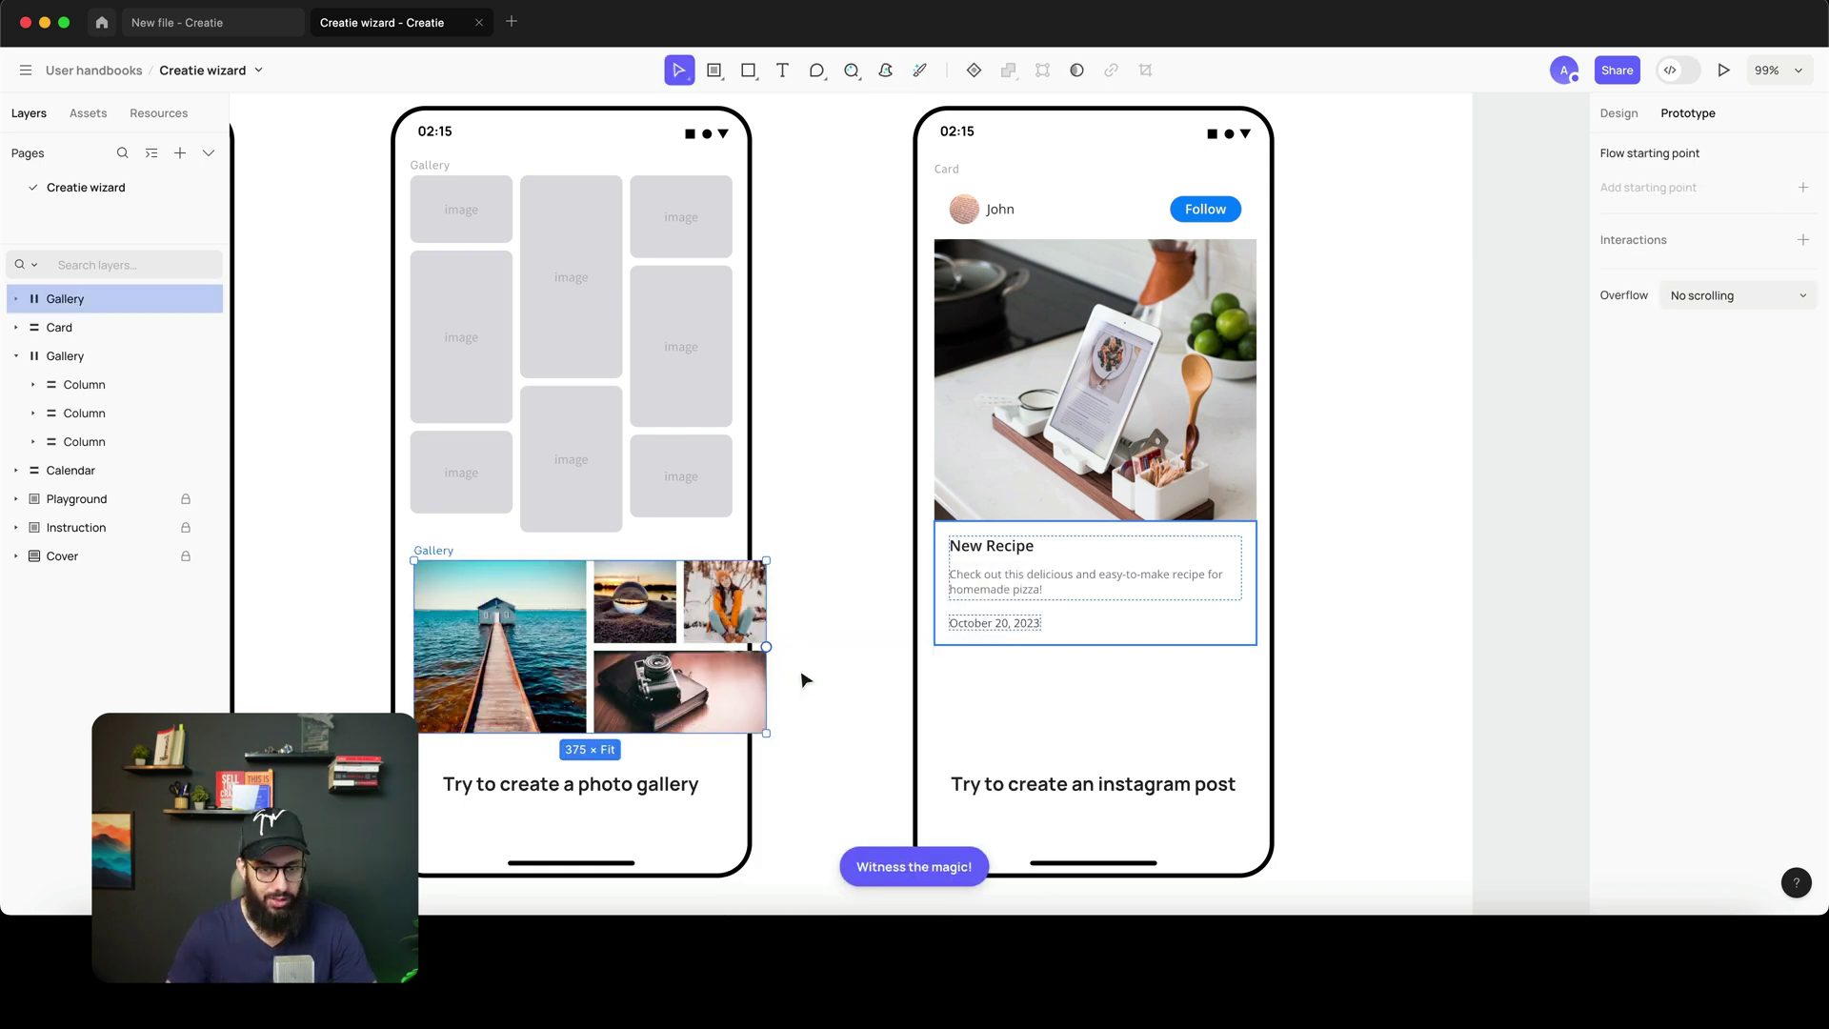
key("super+x")
- Set the corner radius of the card's blue Follow button to 0
scroll(734, 664, "down", 5)
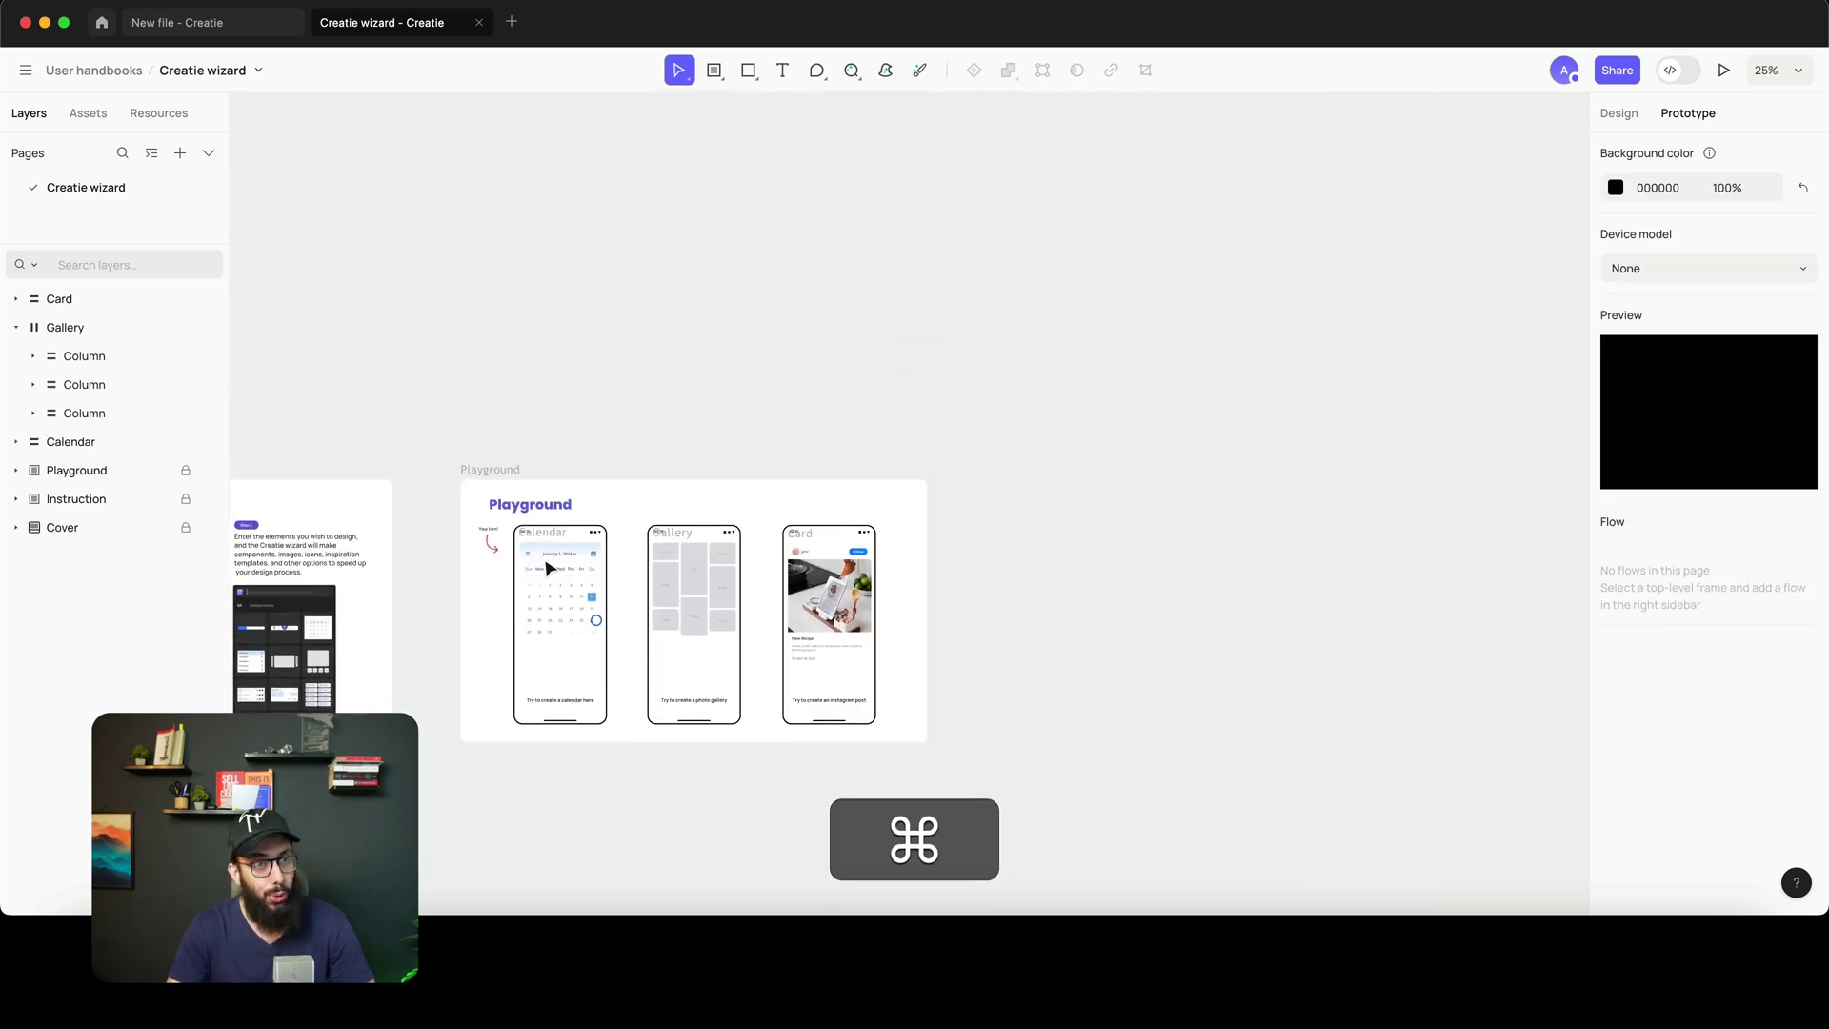
scroll(749, 586, "up", 6)
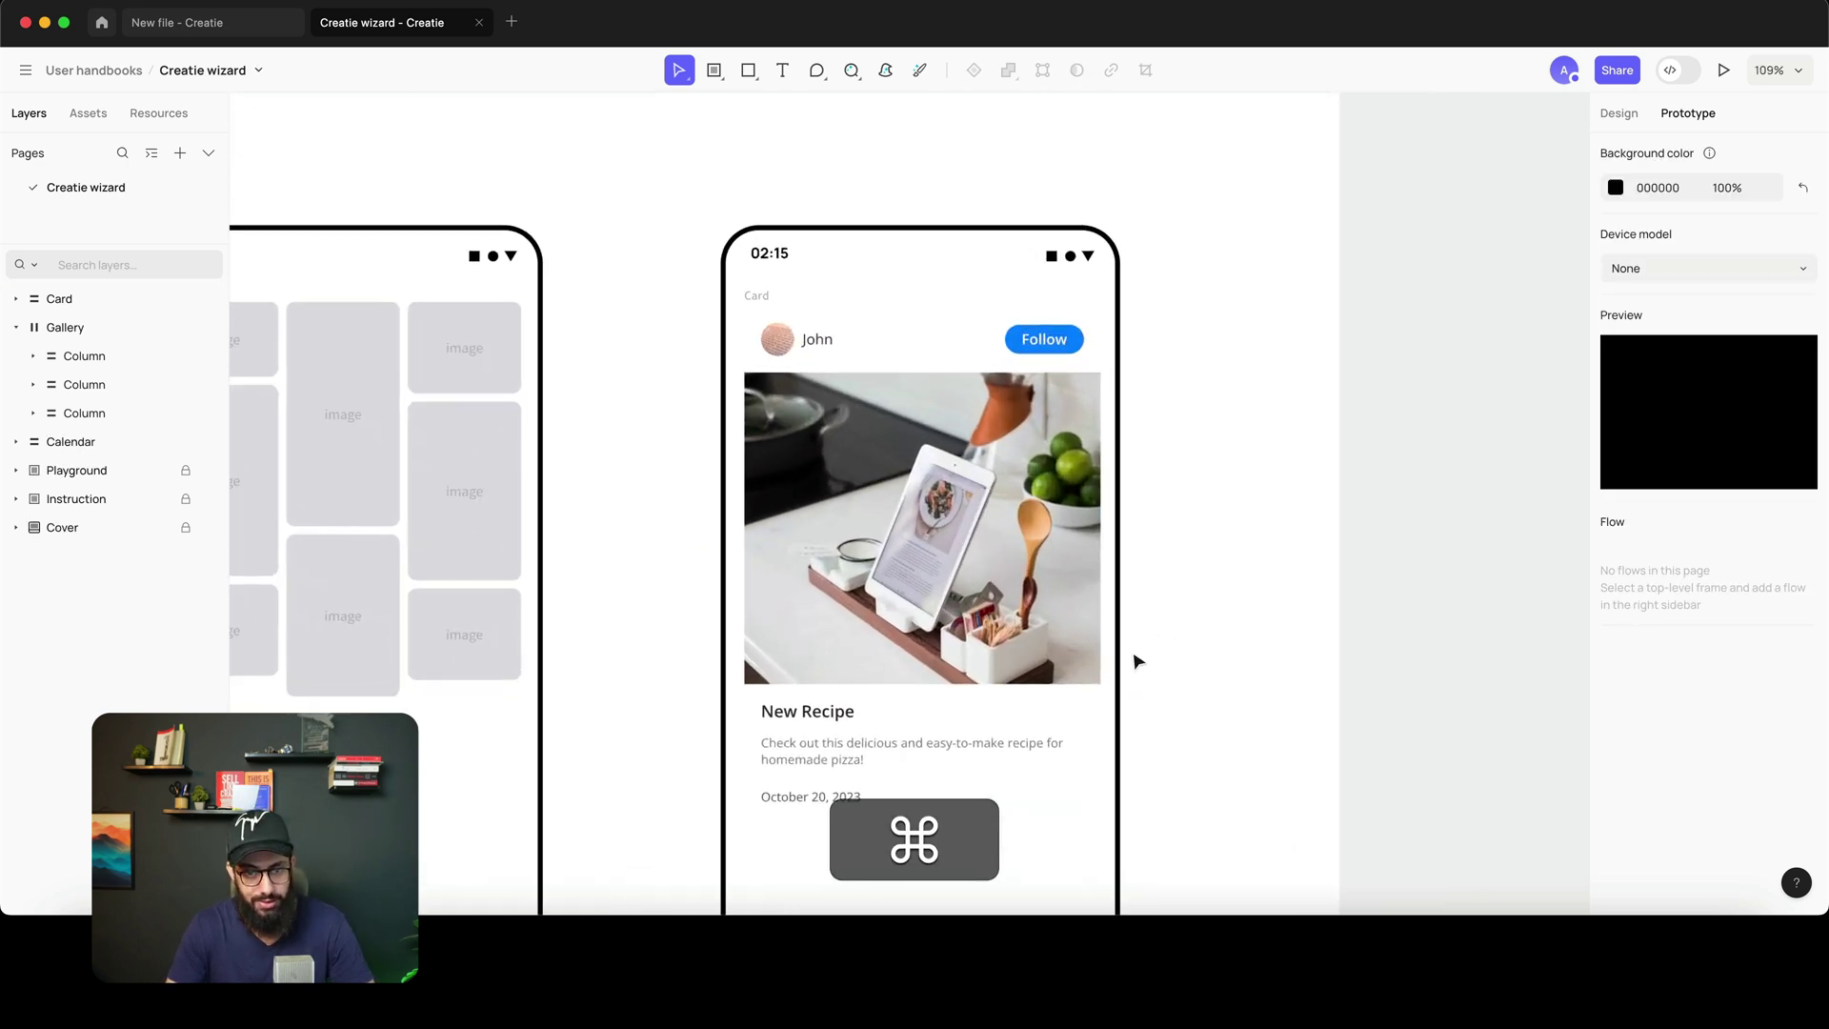
left_click(1033, 340)
double_click(1034, 340)
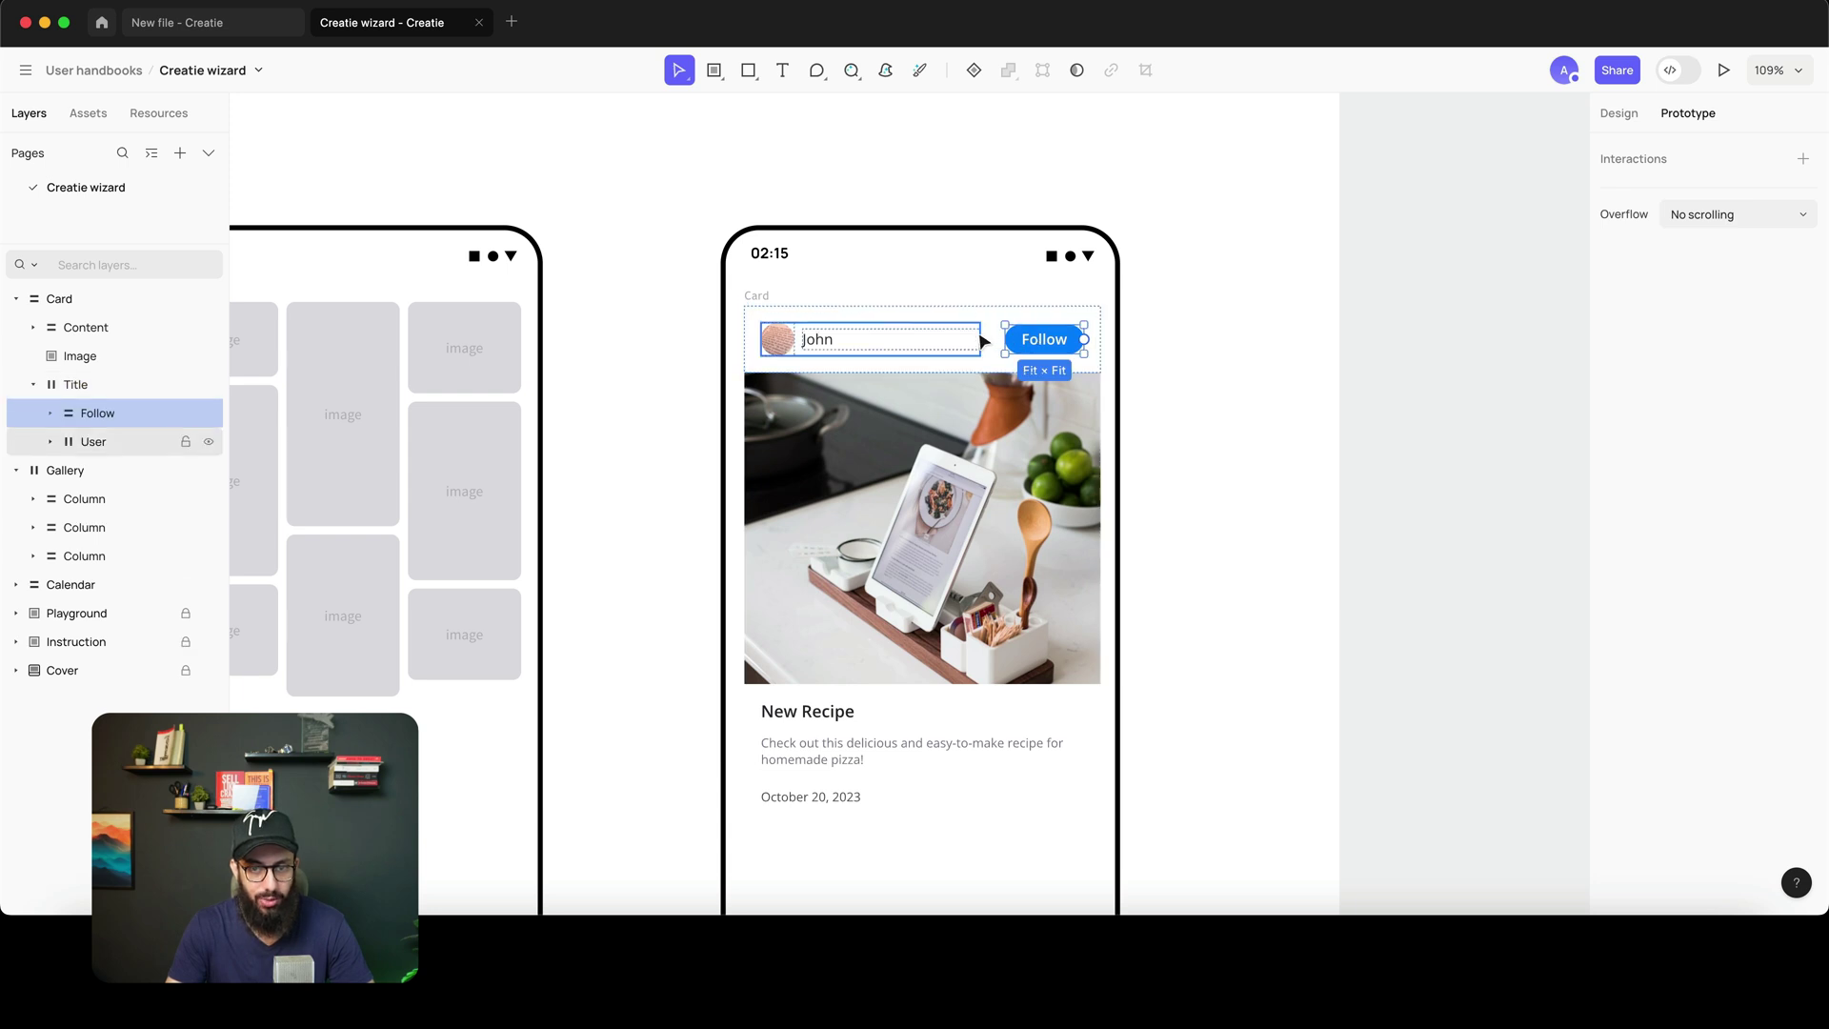
scroll(1027, 343, "up", 3)
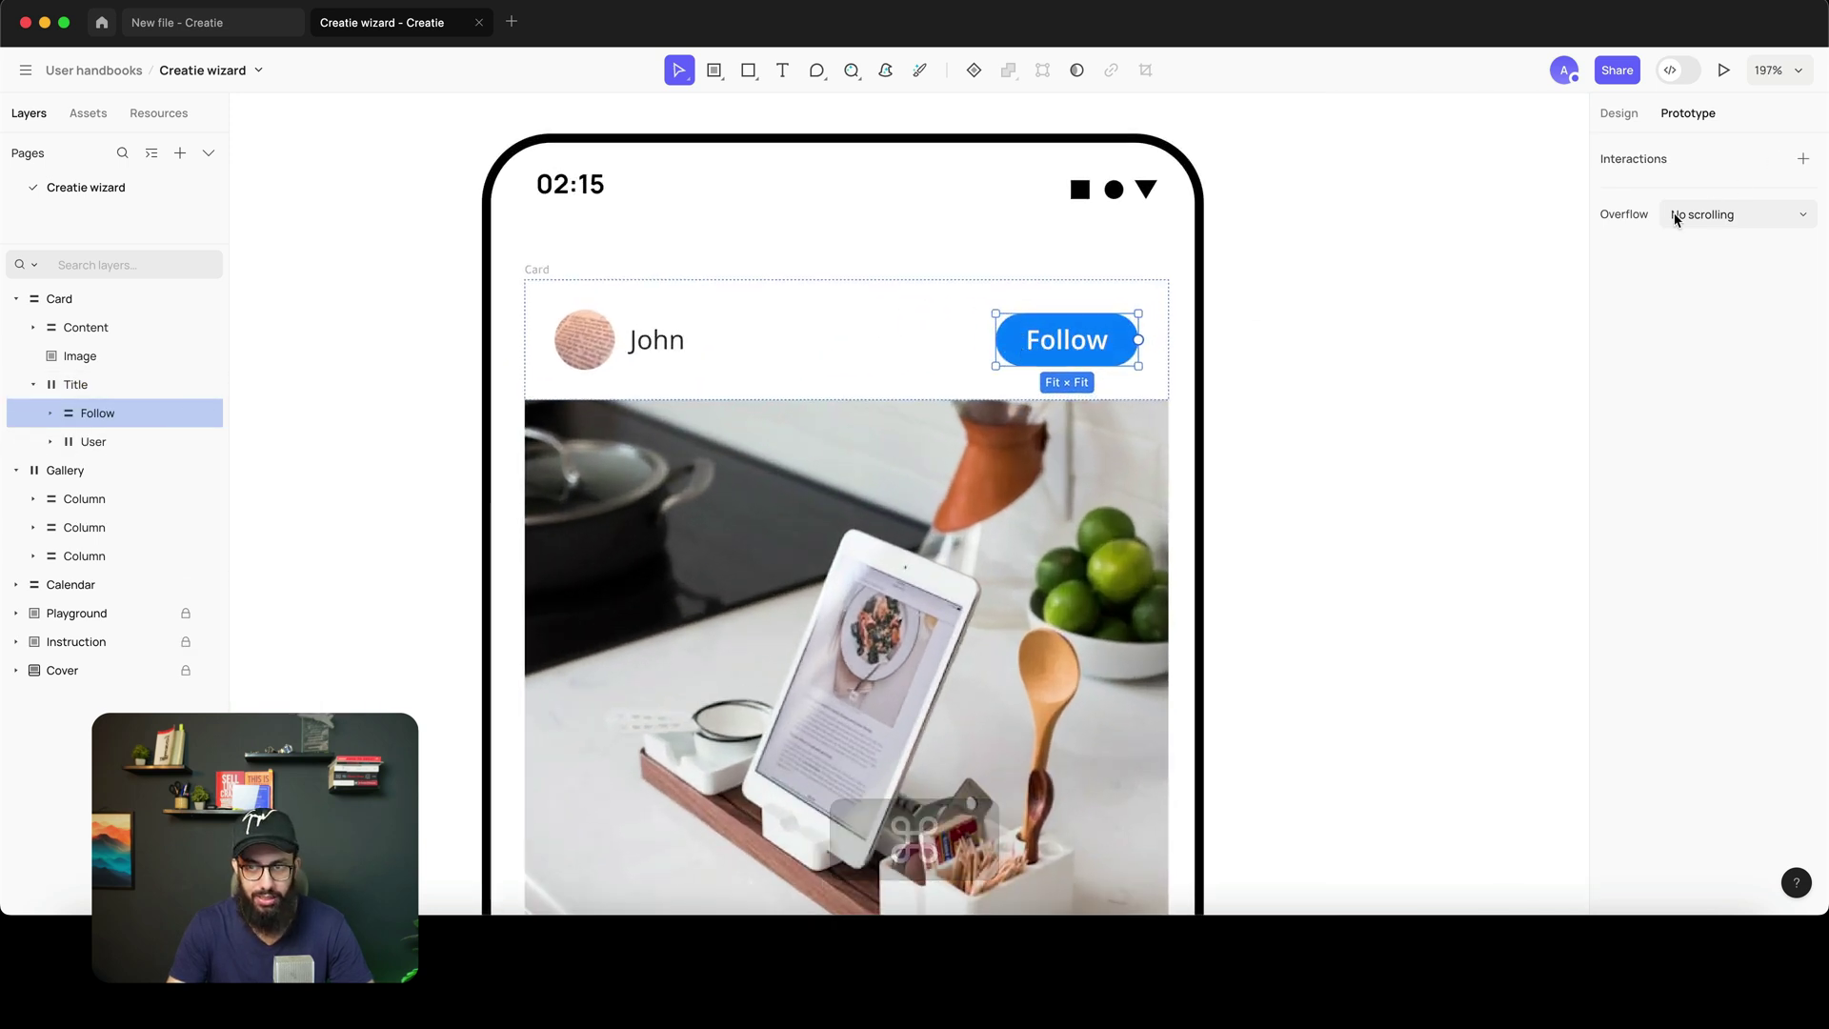
key("shift+super+e")
left_click(1619, 113)
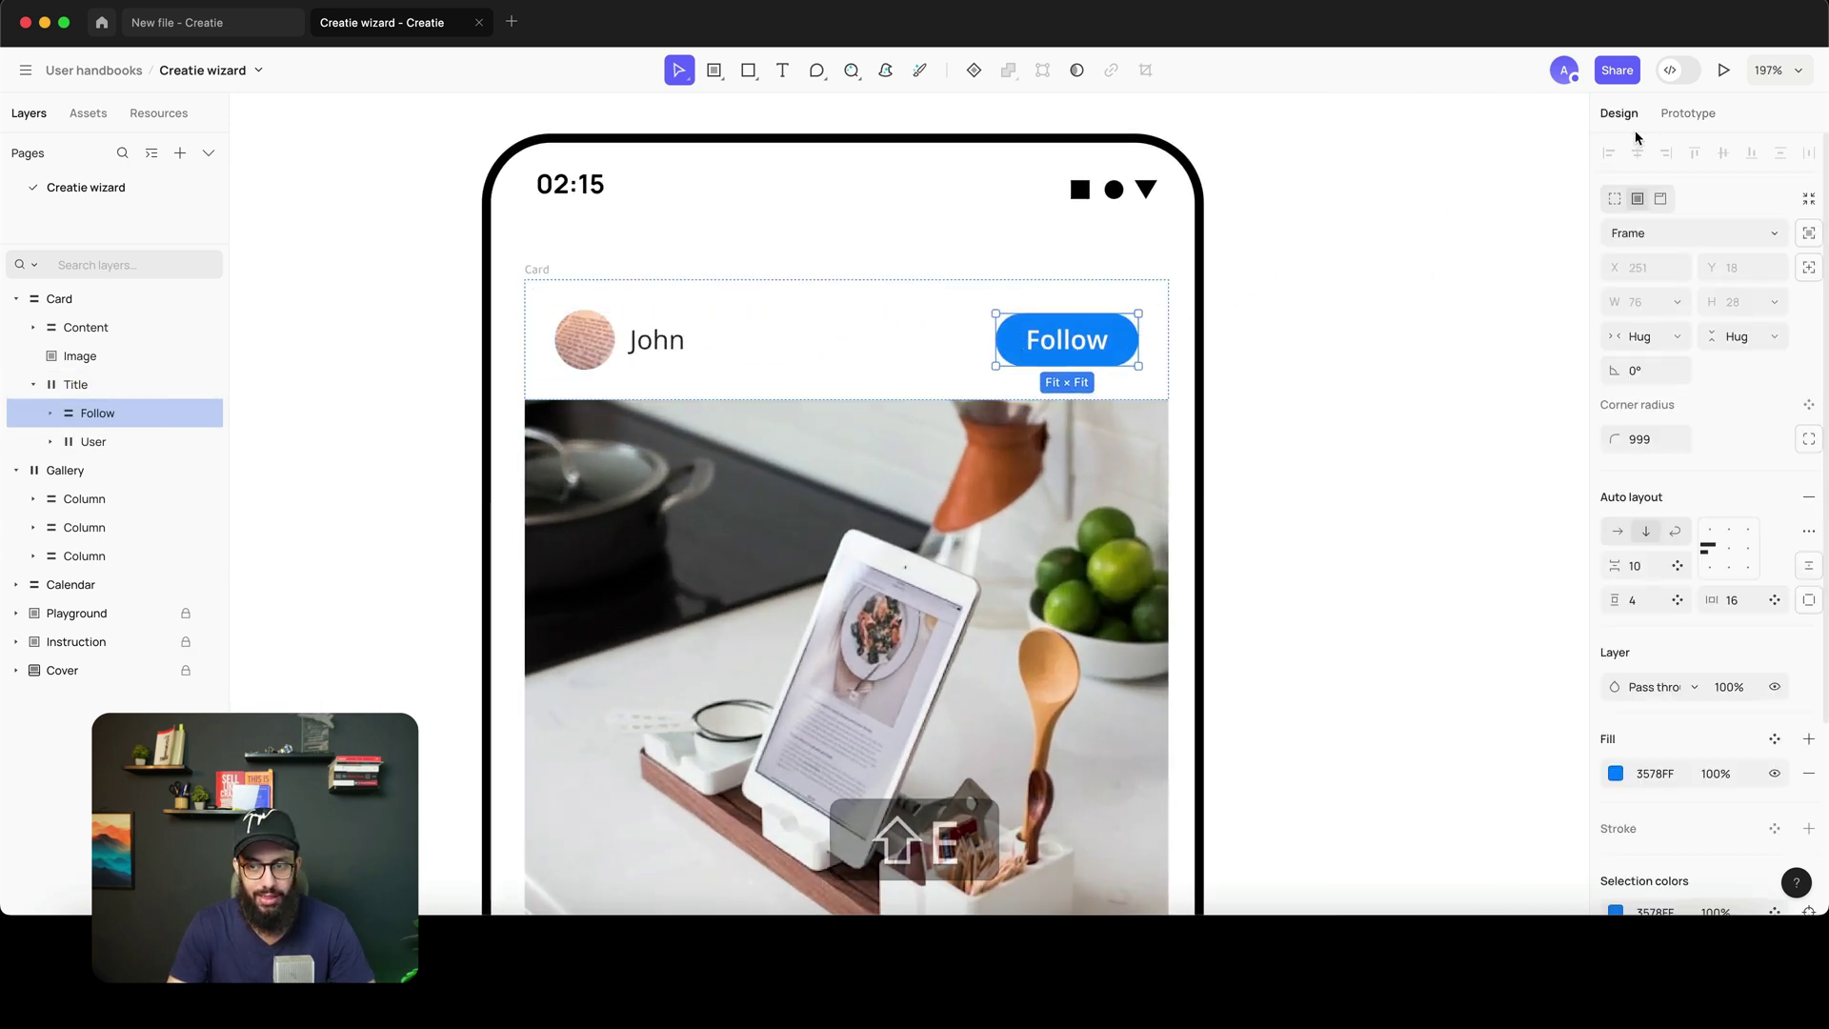
left_click(1646, 407)
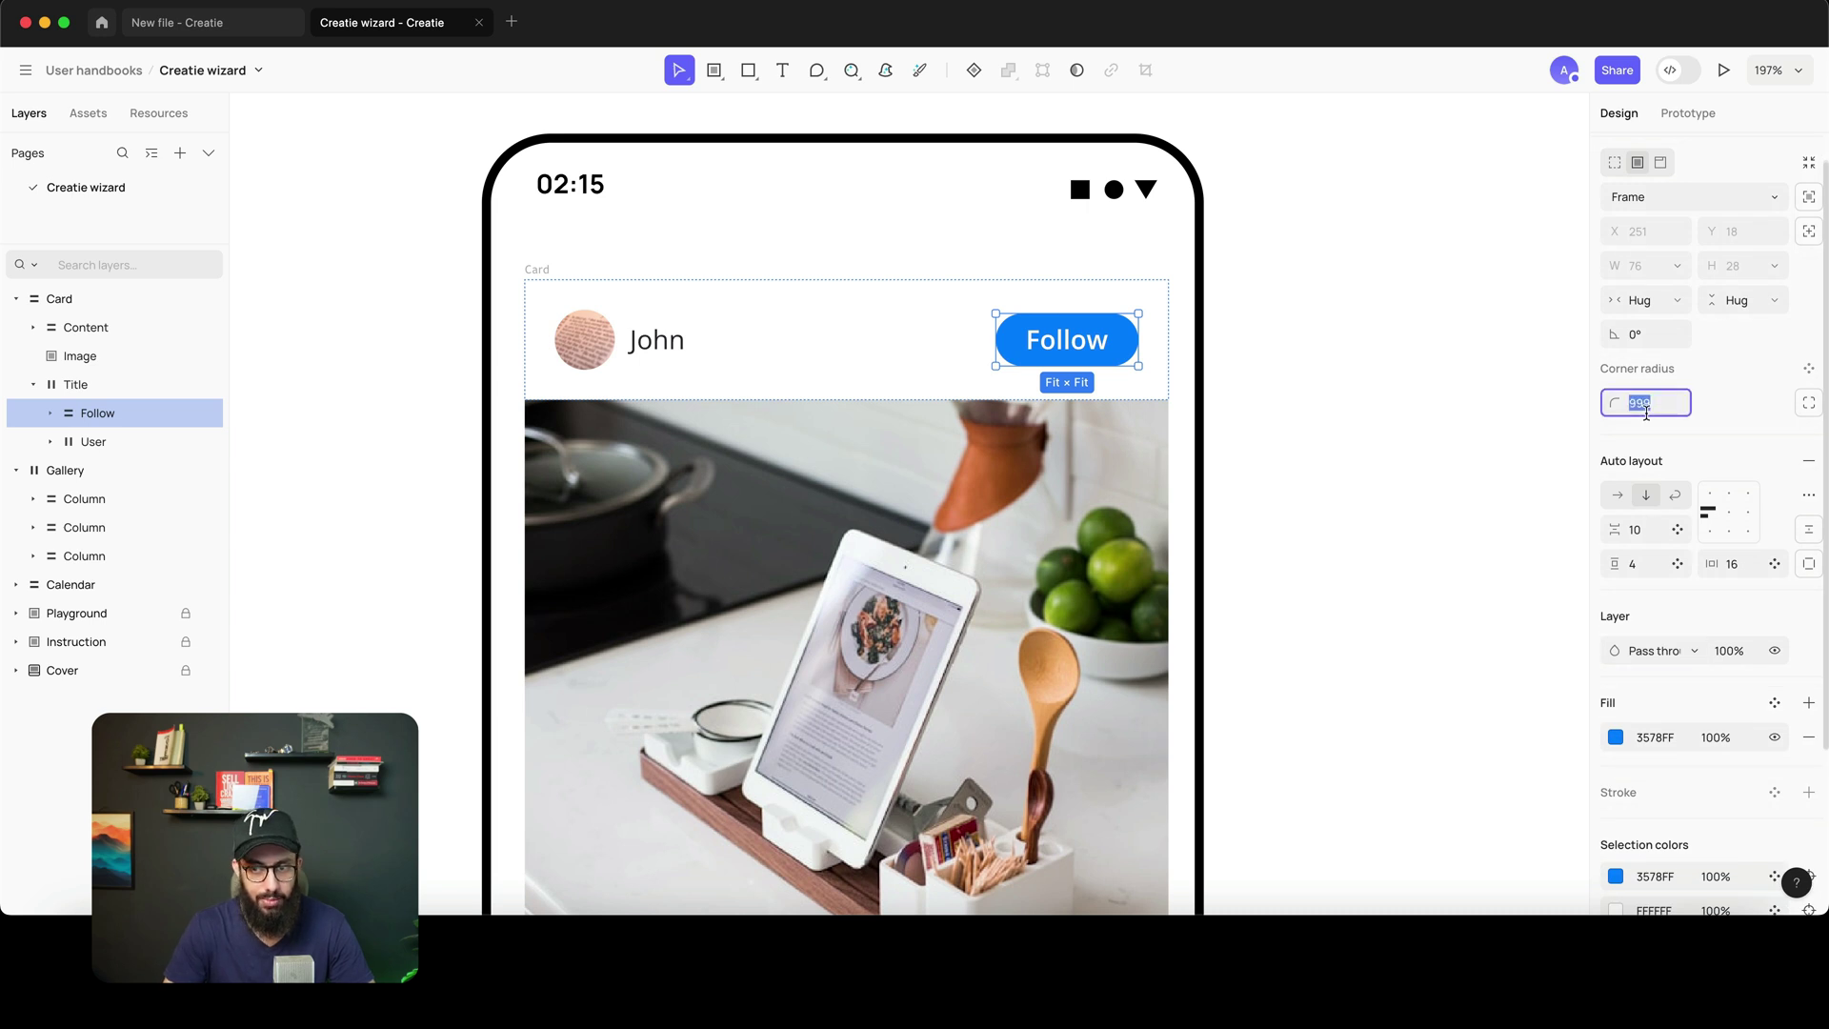
type("0")
key("Return")
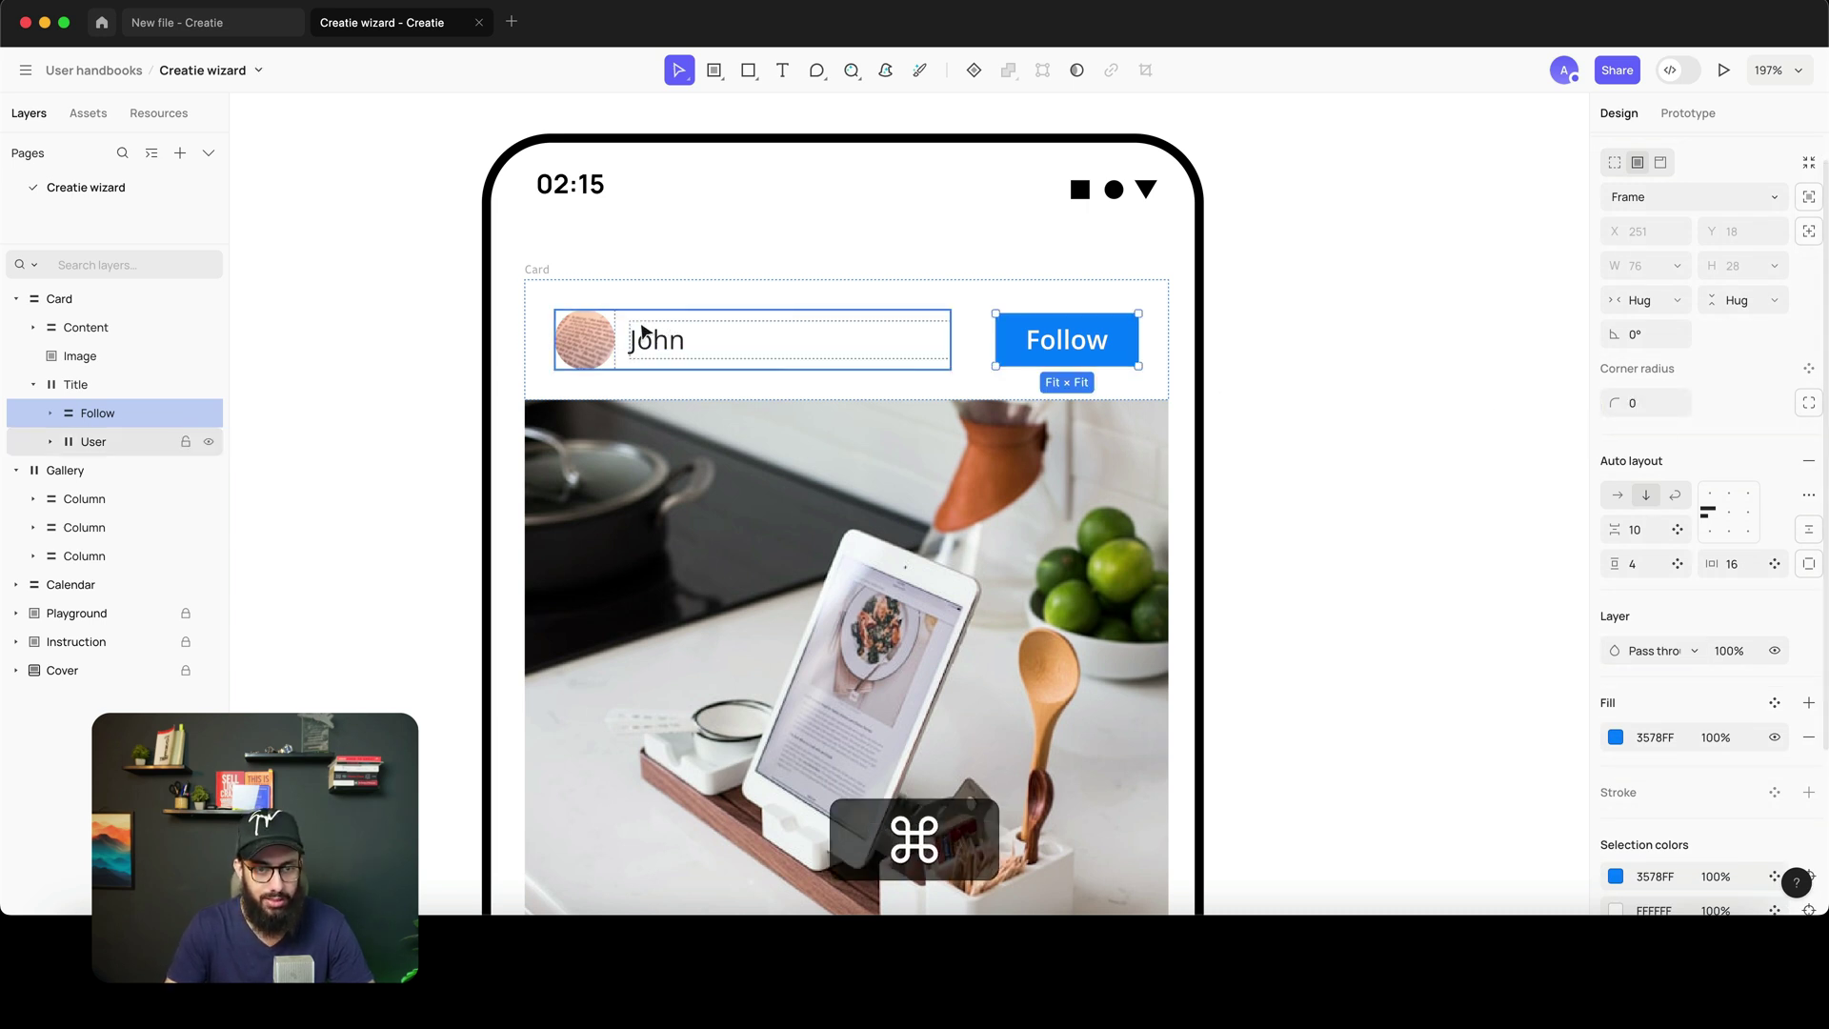
- Give the card's title row a white FFFFFF fill and a drop shadow
left_click(620, 293, "super")
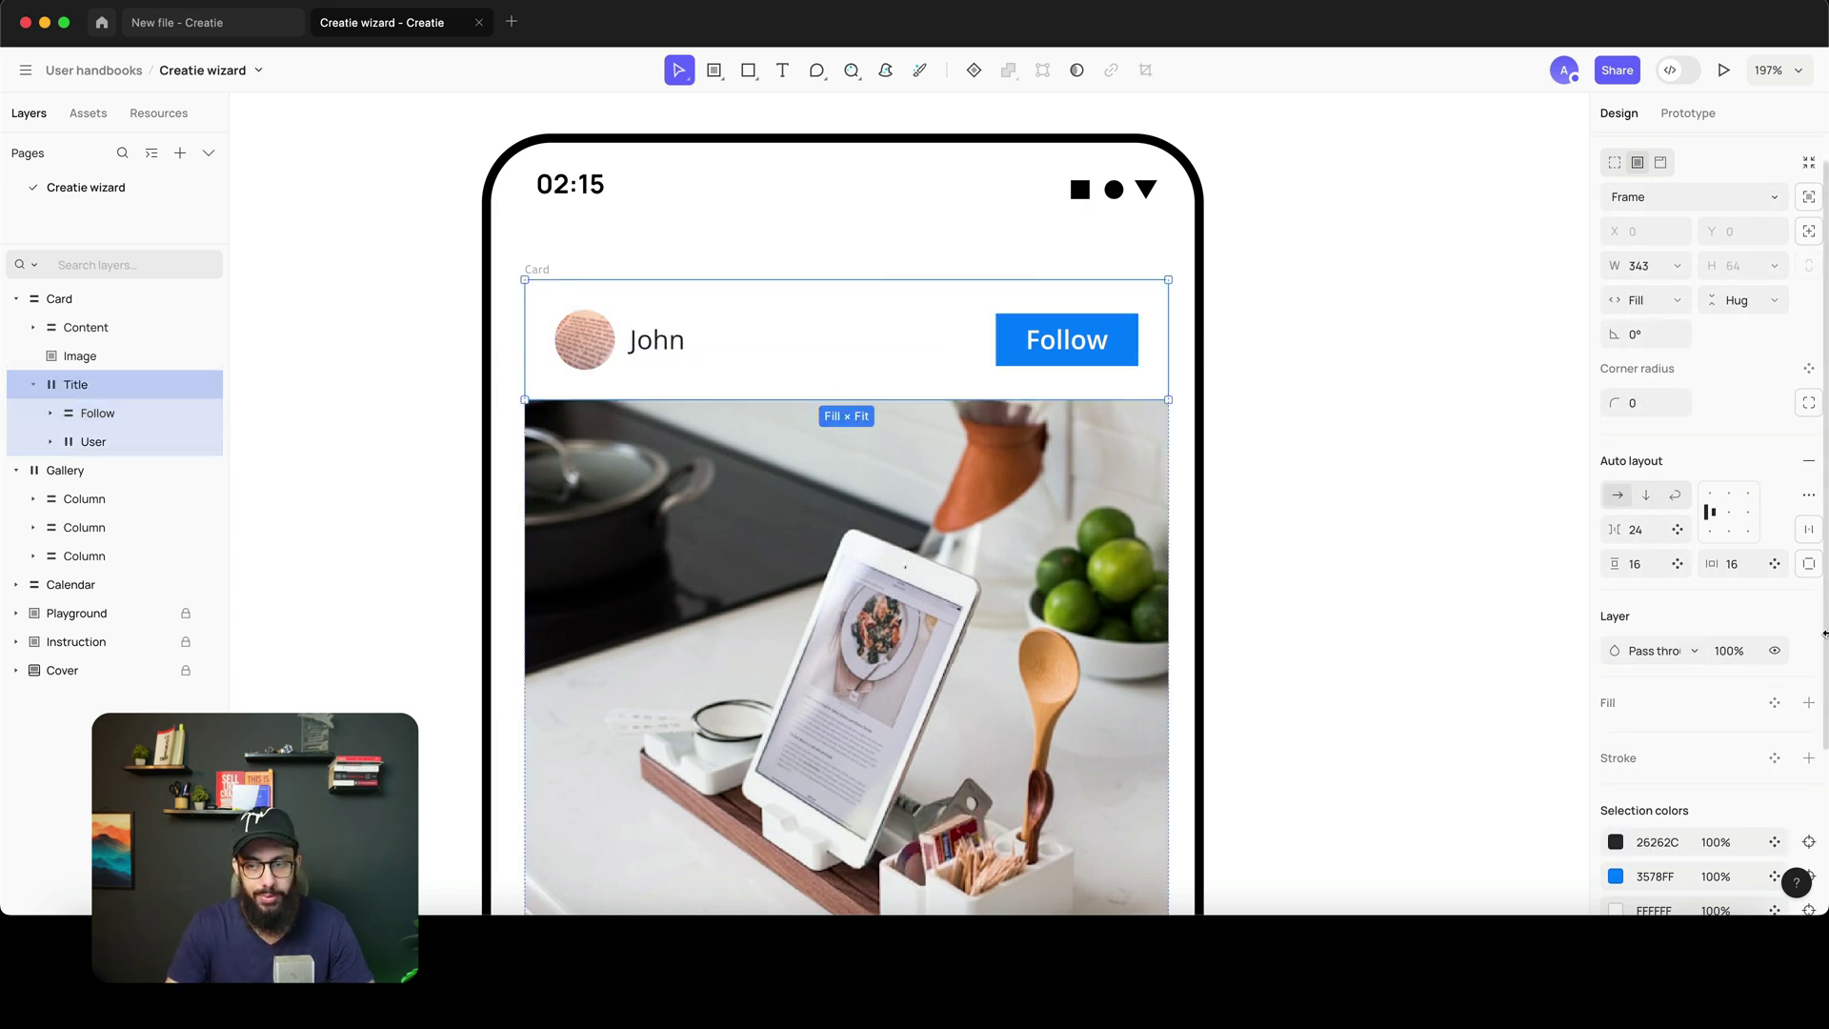
left_click(1808, 702)
scroll(1806, 686, "down", 3)
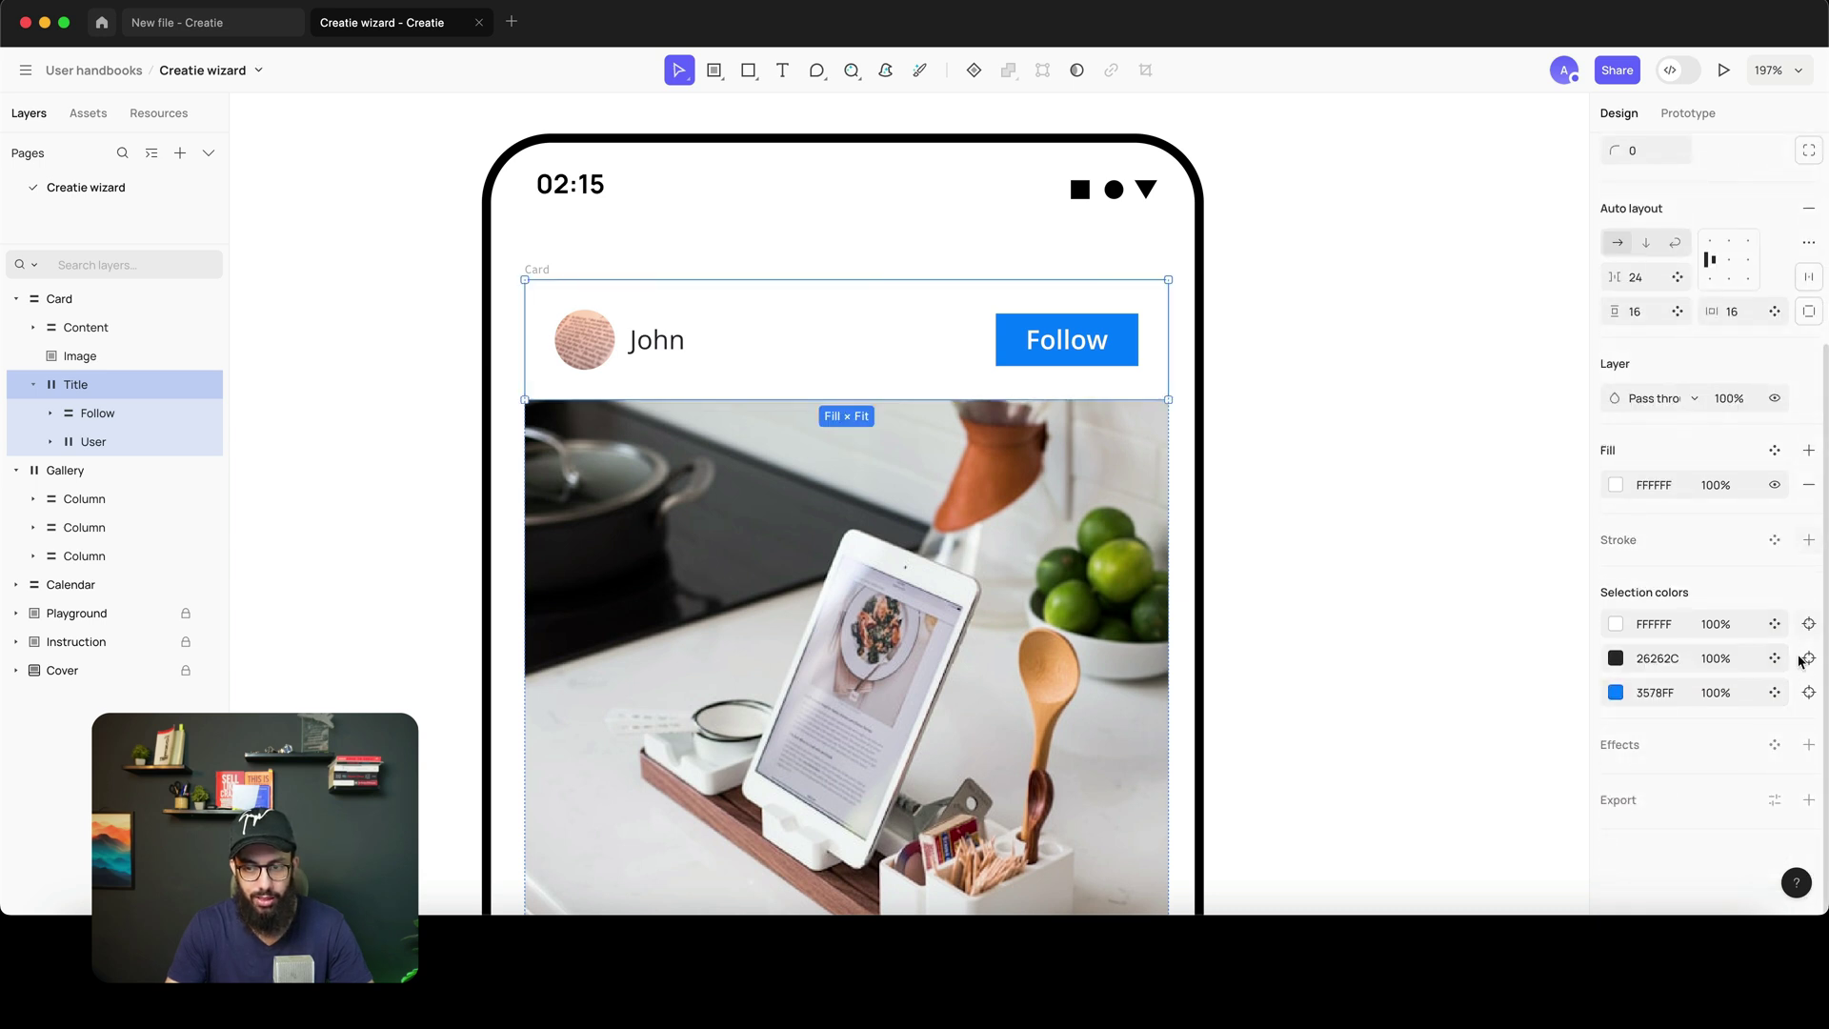
left_click(1808, 744)
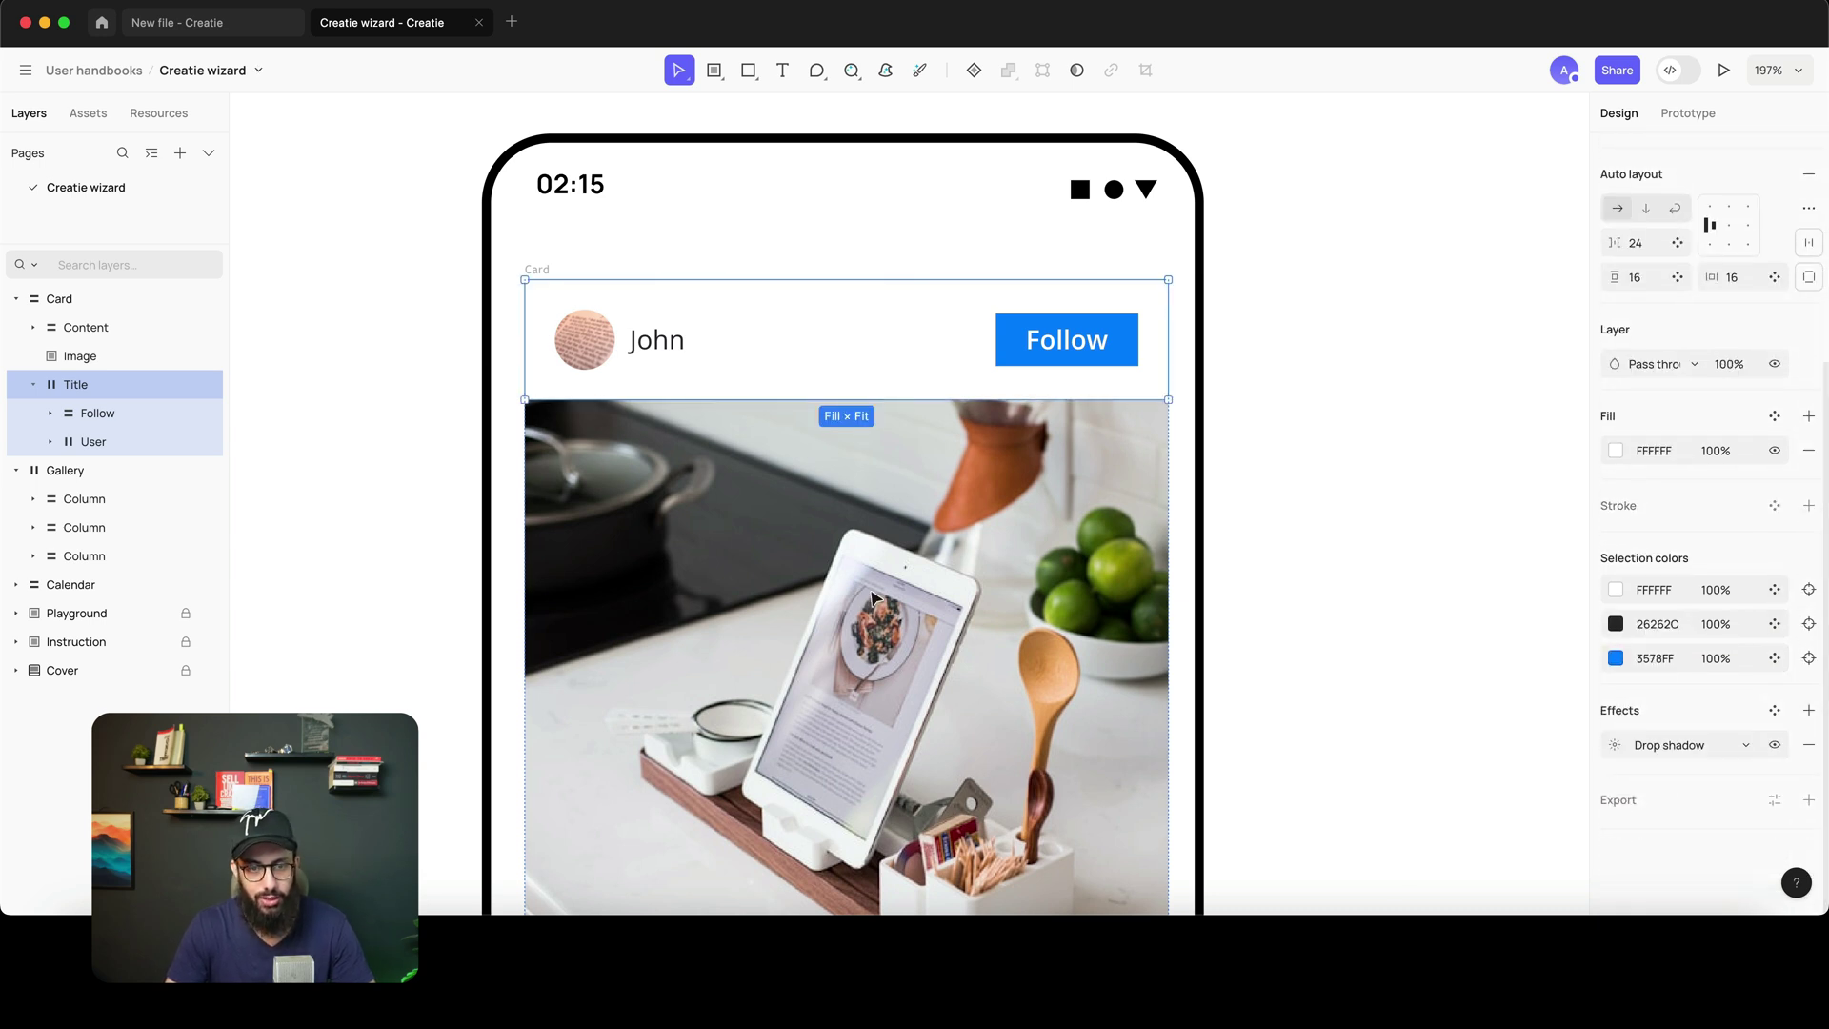
key("super+minus")
left_click(1126, 496)
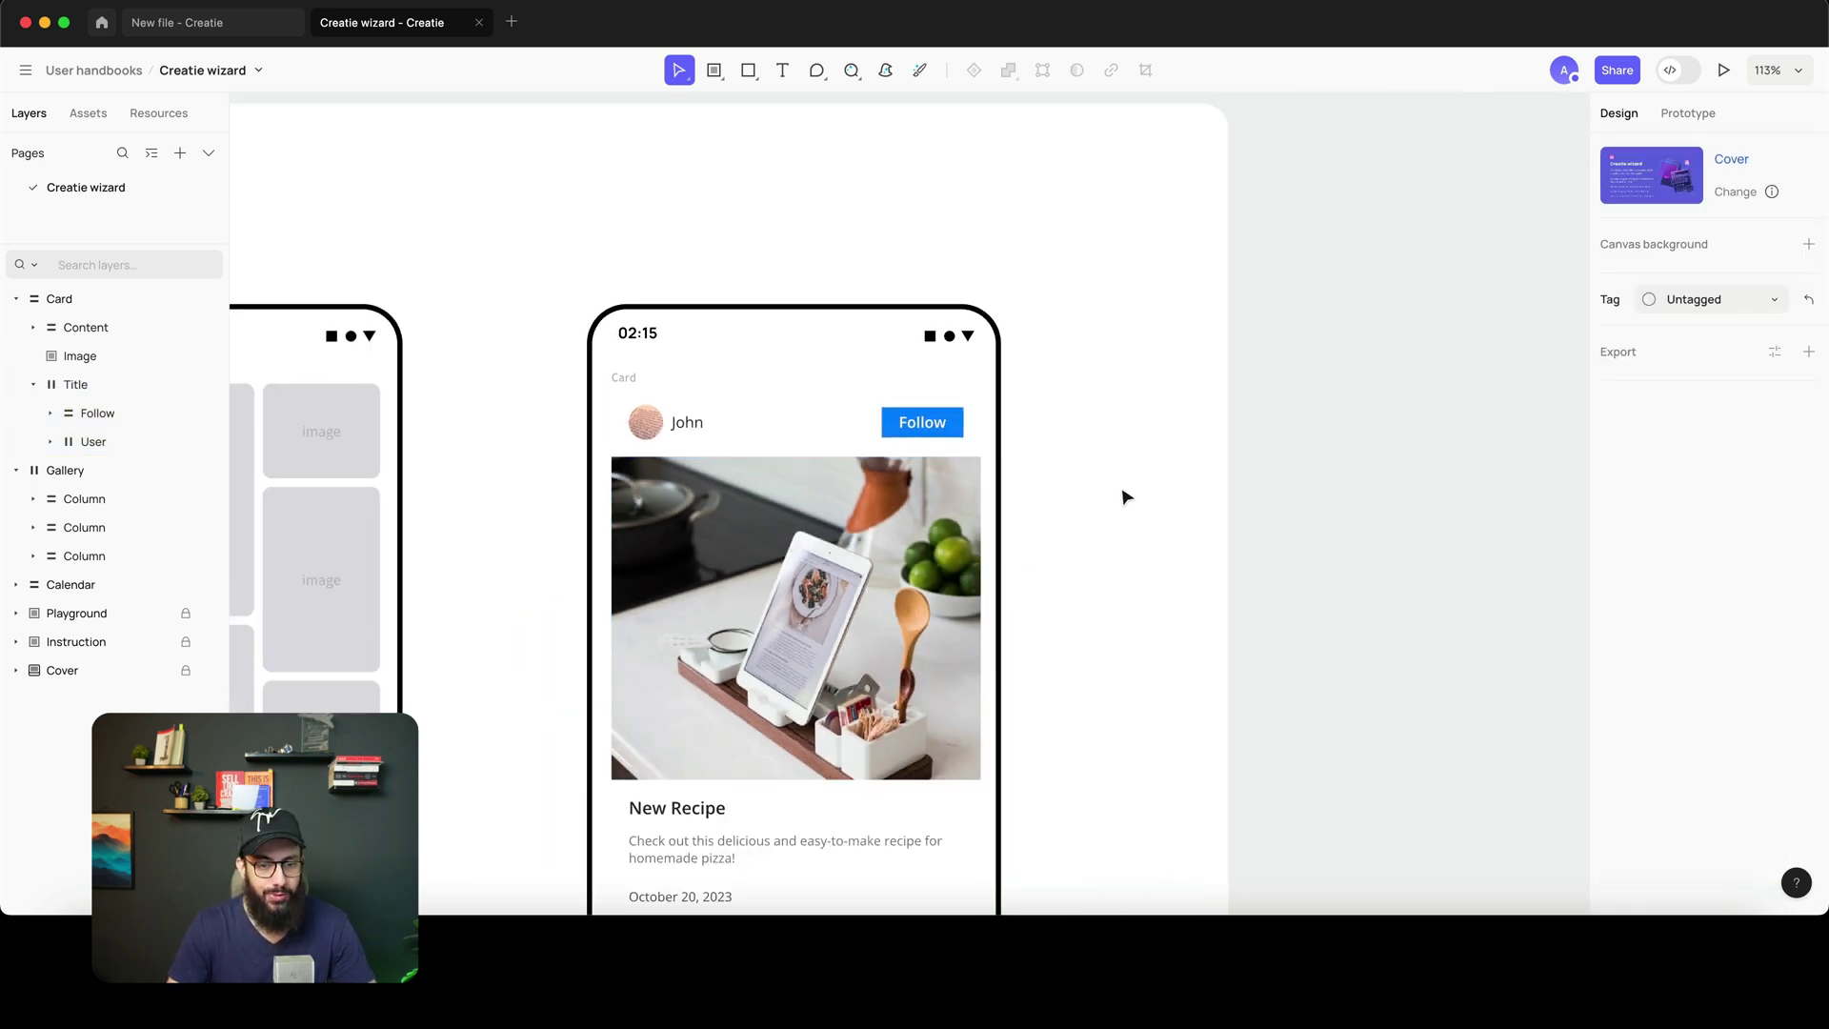
- Select the card's large recipe image to examine its frame properties, and clear the selection
scroll(1126, 497, "down", 3)
left_click(896, 518)
left_click(884, 517)
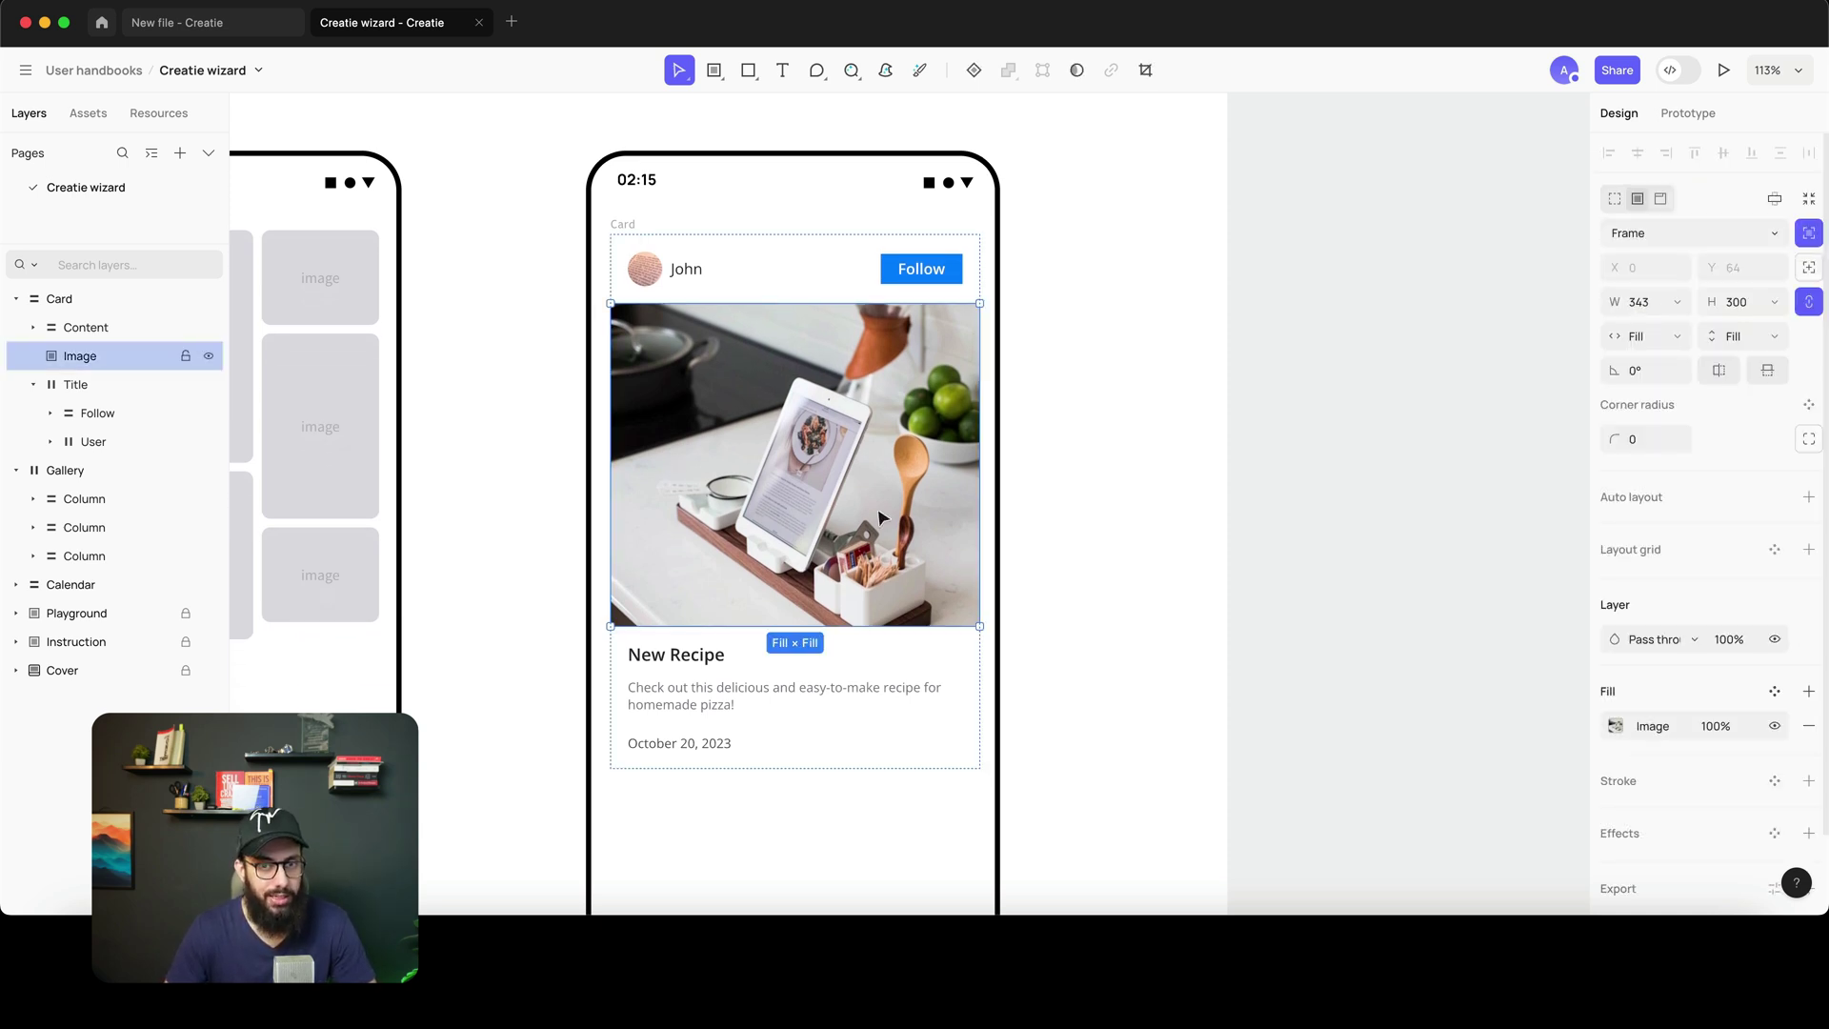
key("super+minus")
key("super+minus")
left_click(1098, 557)
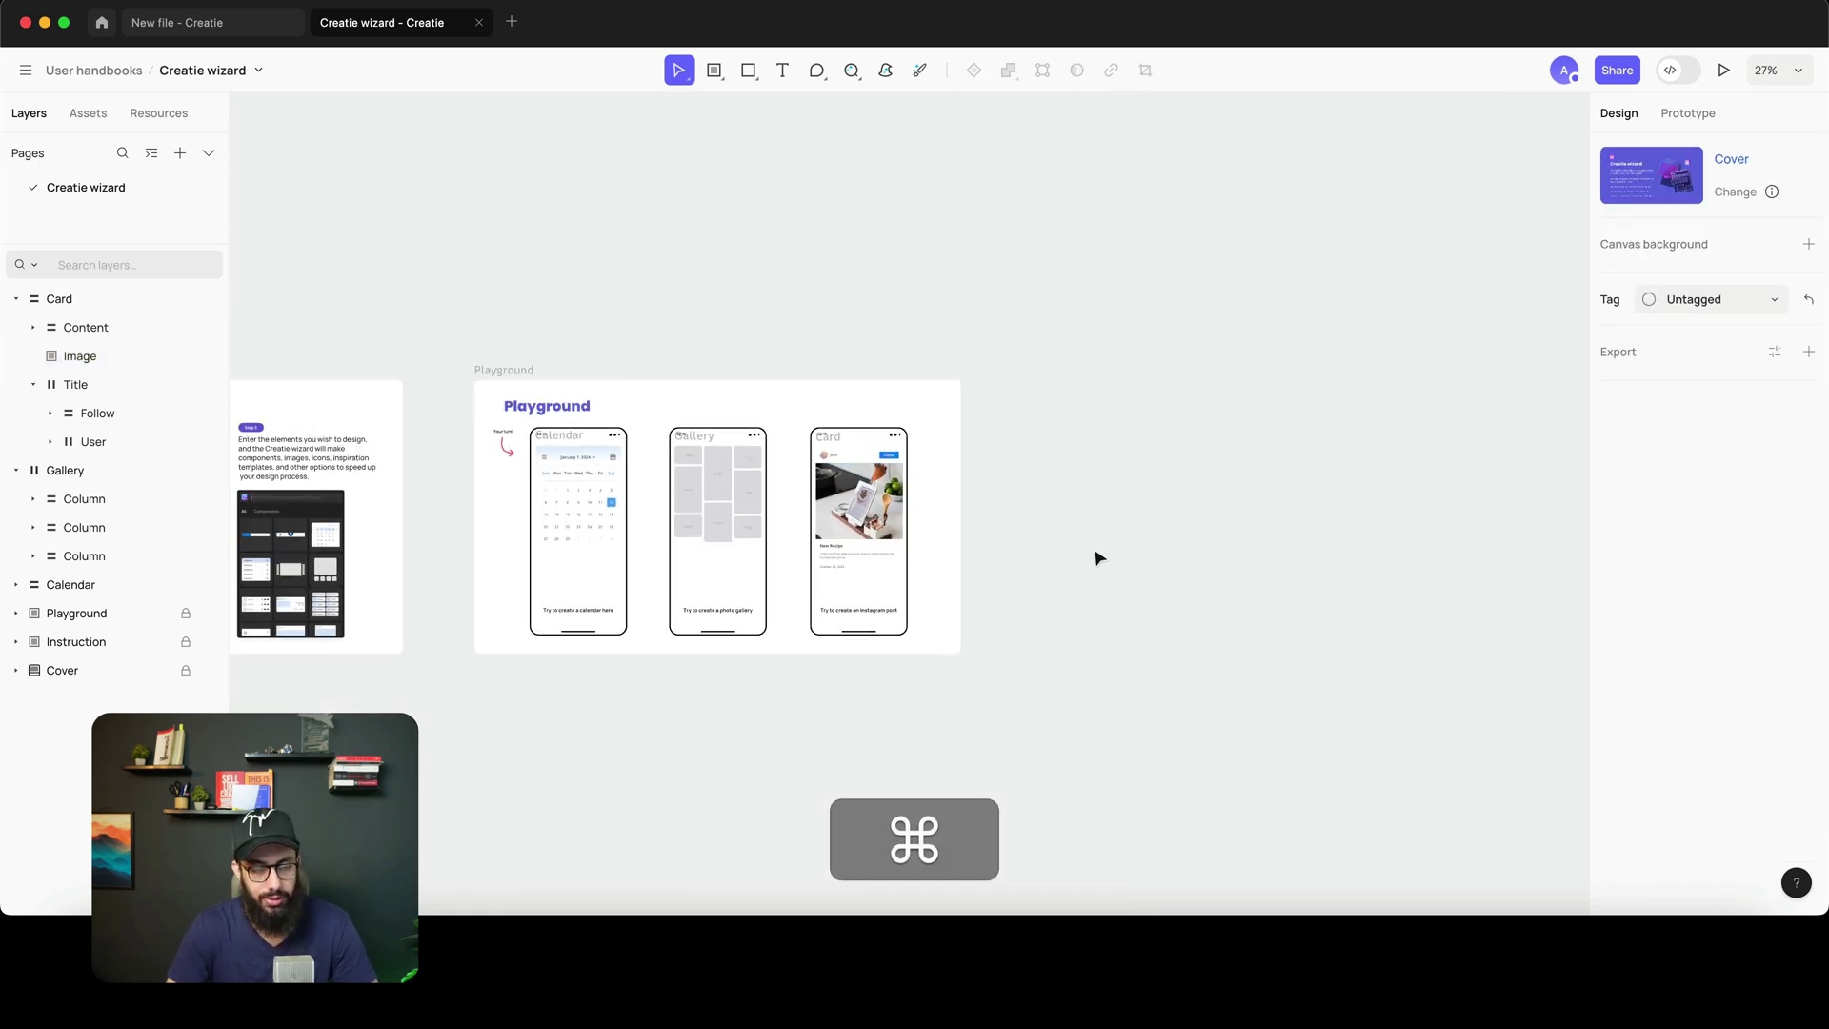
- Try widening the calendar frame to 370 and undo the resize
scroll(839, 530, "up", 5)
scroll(814, 536, "left", 2)
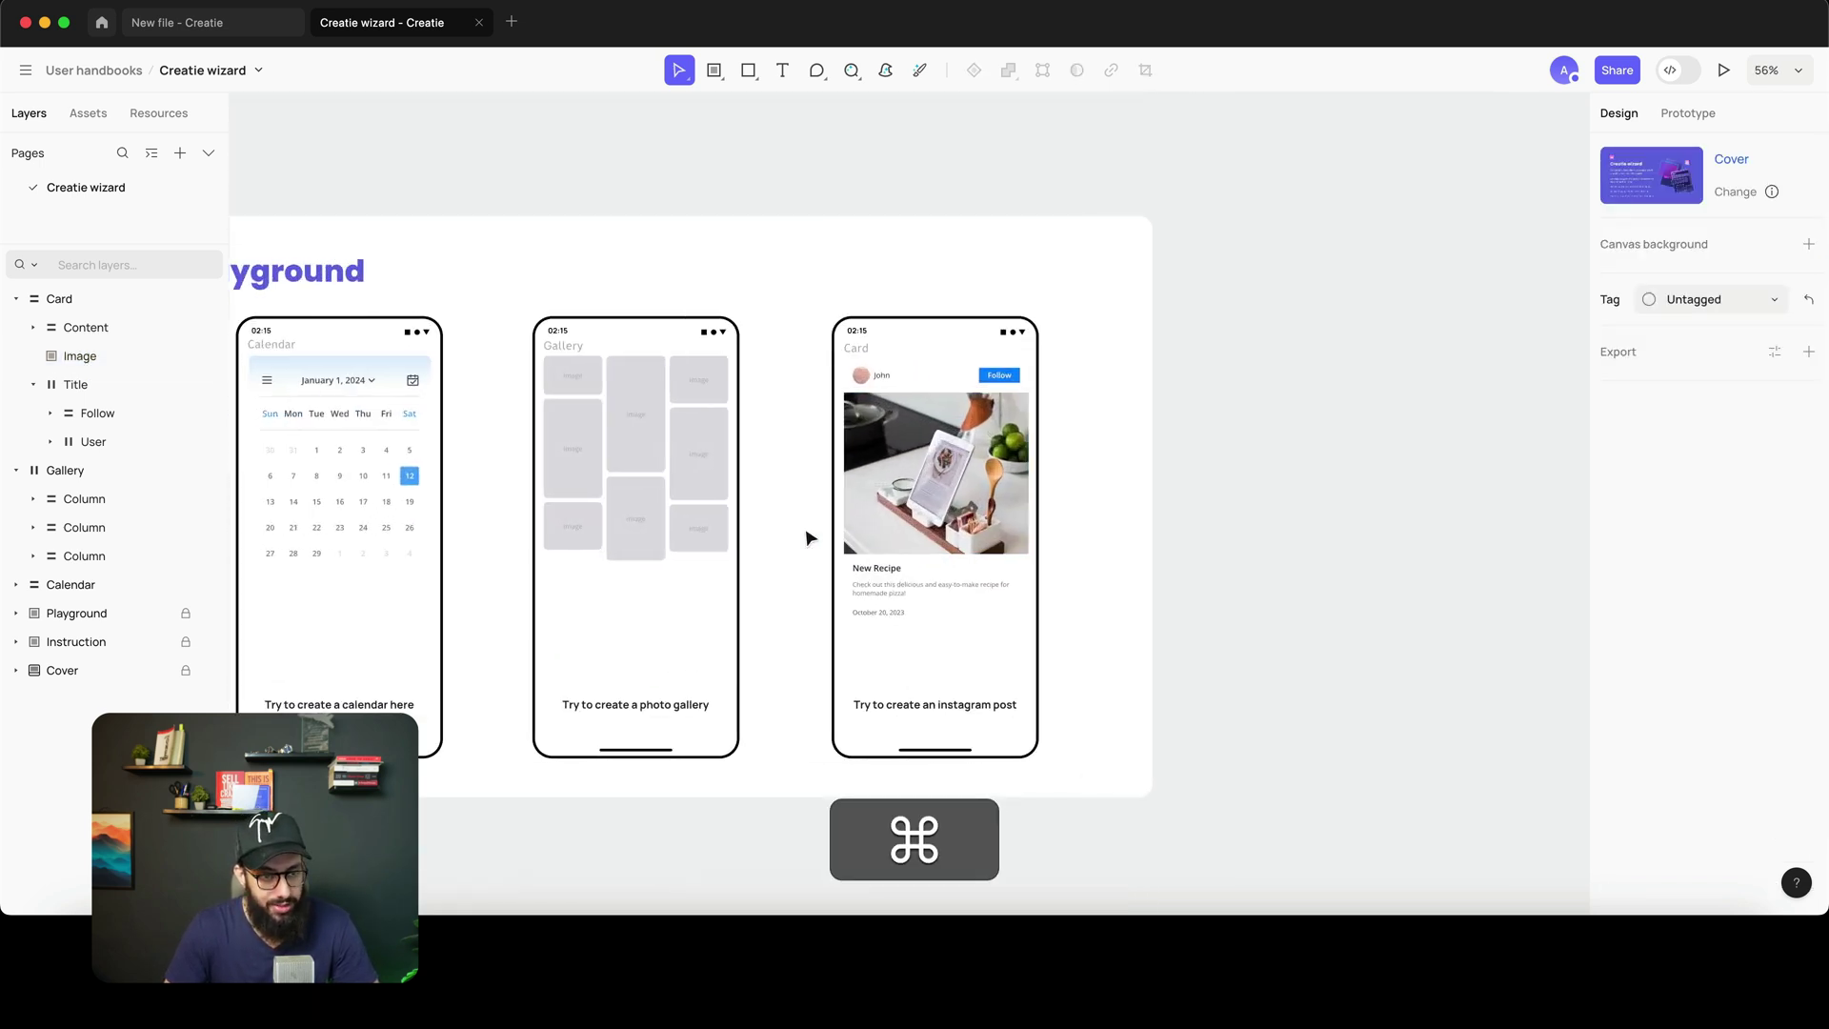
scroll(518, 514, "up", 4)
left_click(486, 514, "super")
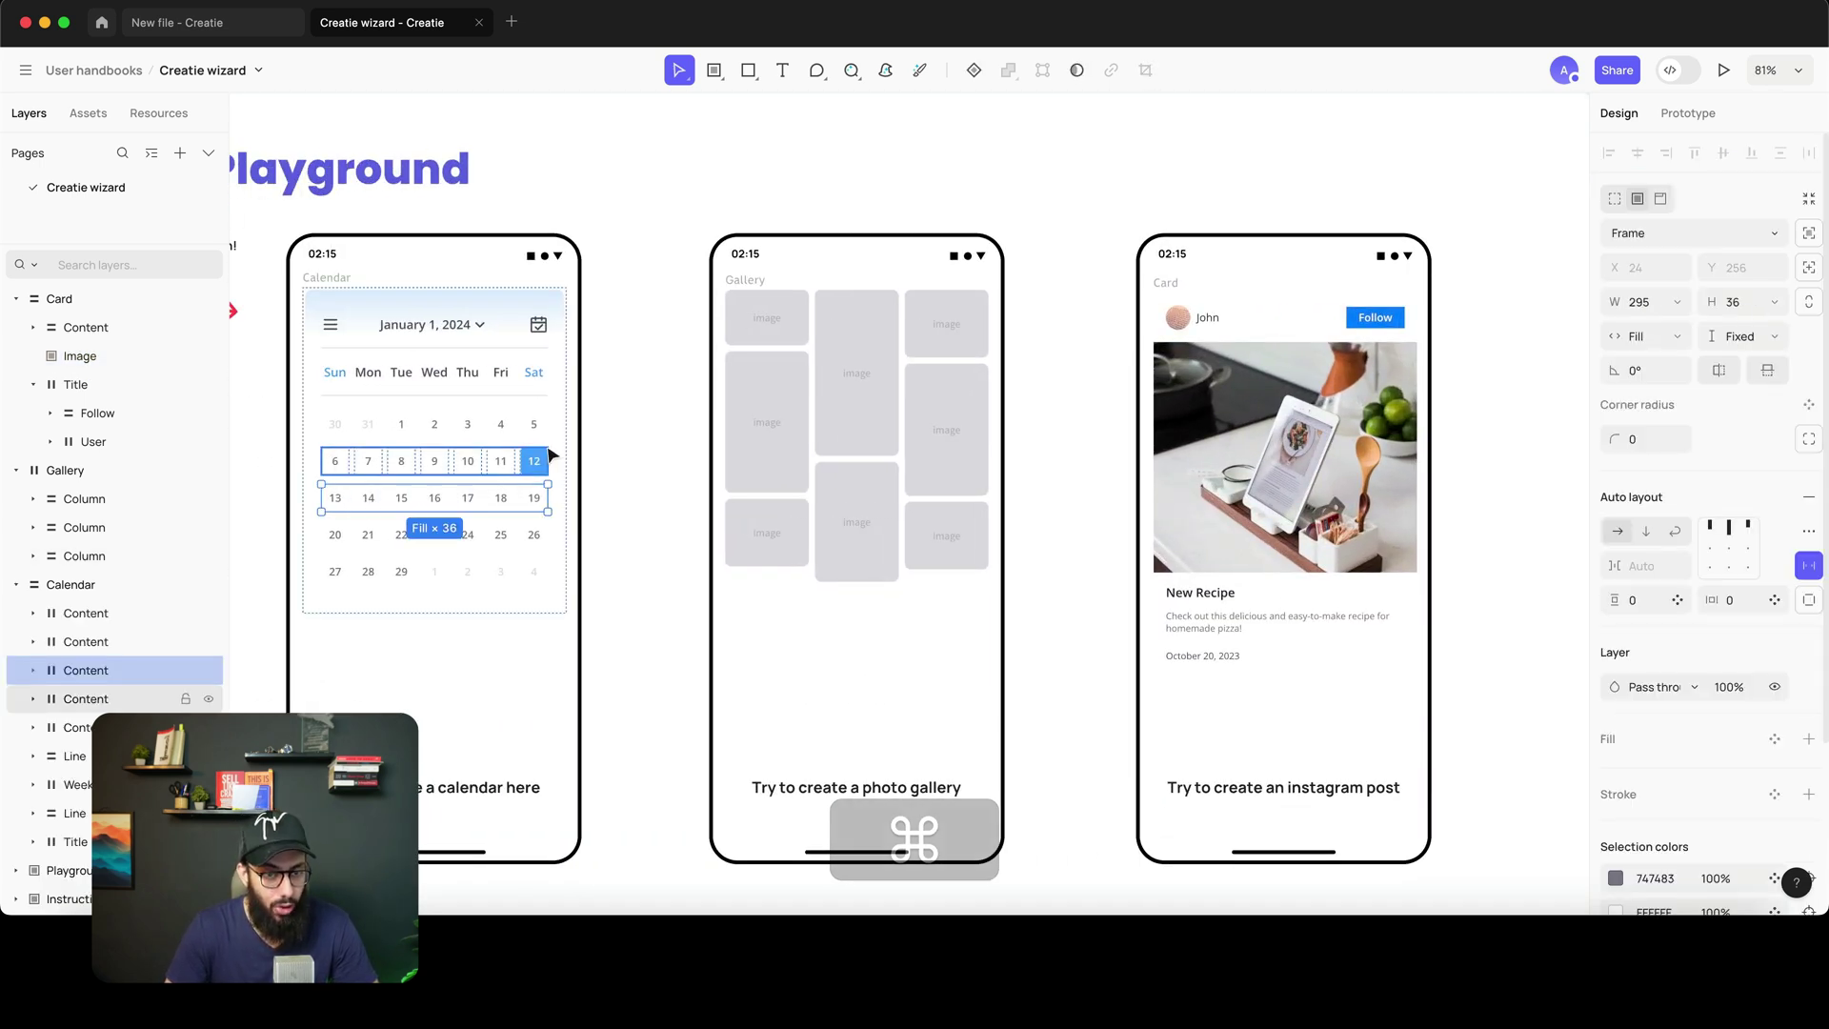
key("Escape")
left_click(552, 423)
mouse_move(564, 424)
left_mouse_down()
mouse_move(631, 424)
mouse_move(584, 424)
left_mouse_up()
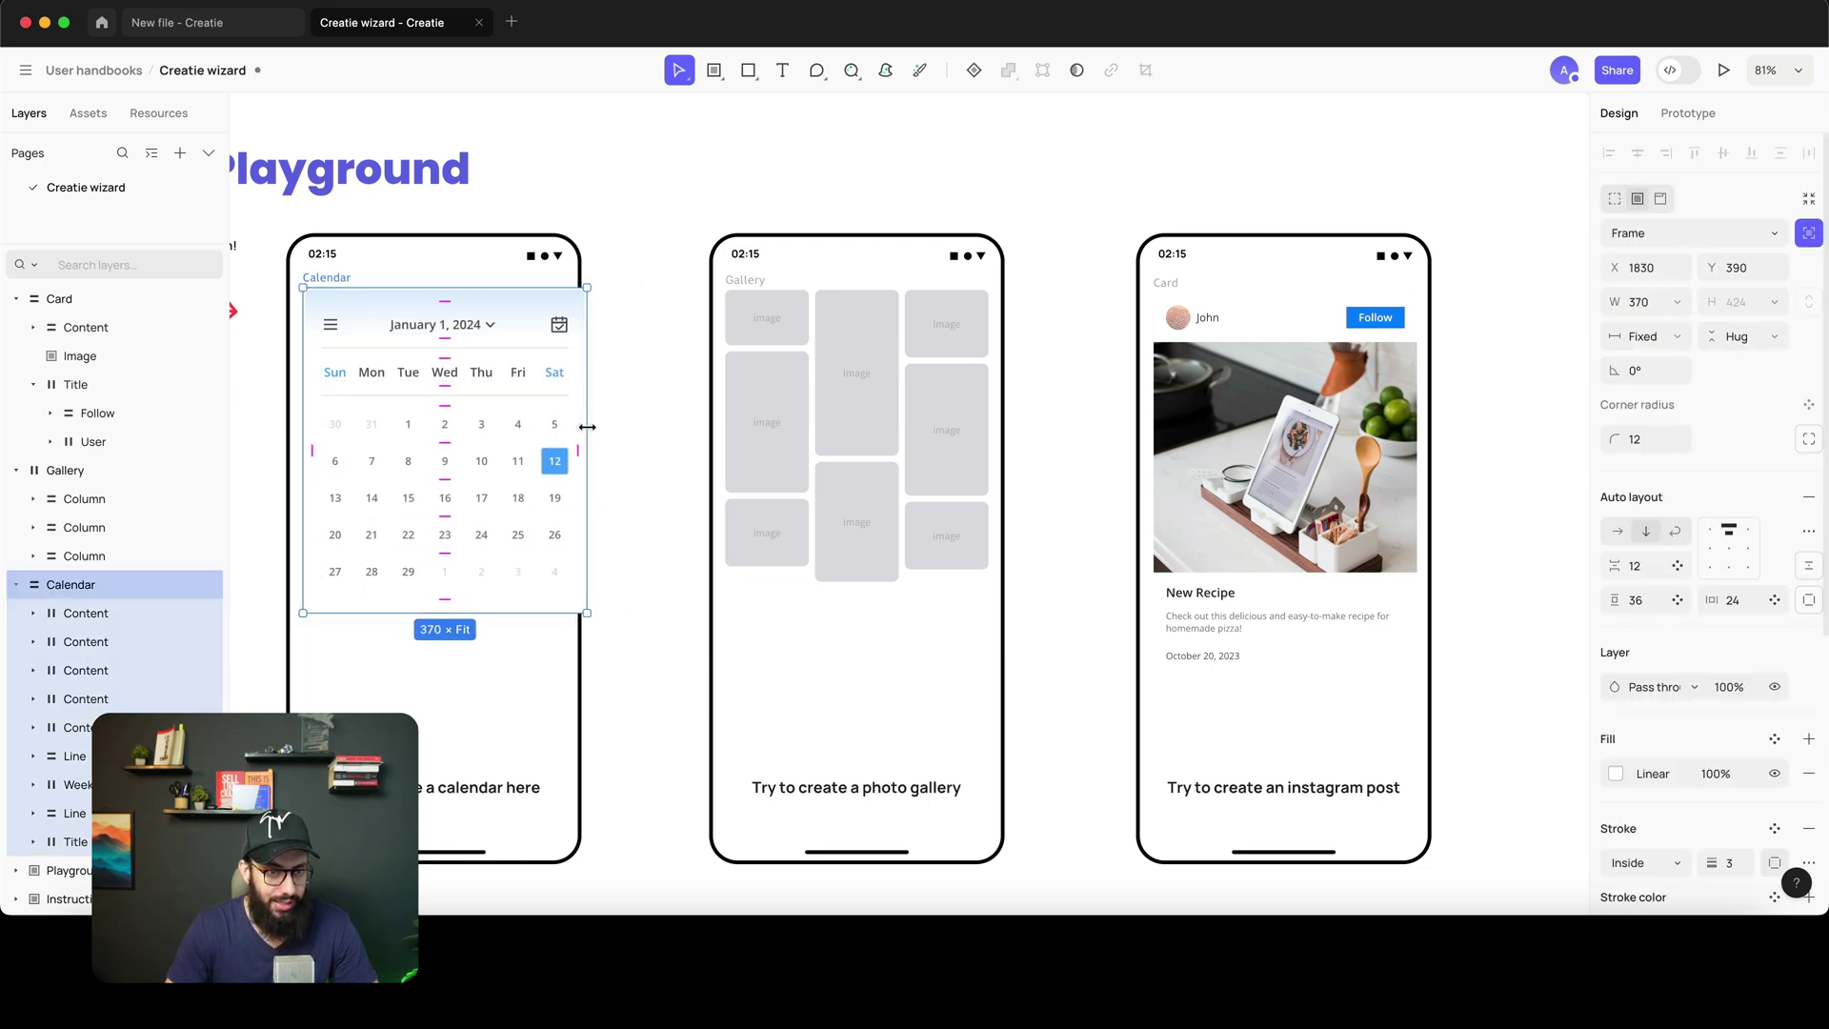
key("super+z")
- Examine the generated calendar up close, selecting its header calendar icon and the cells for dates 12 and 10
scroll(391, 467, "up", 5)
scroll(391, 469, "up", 1)
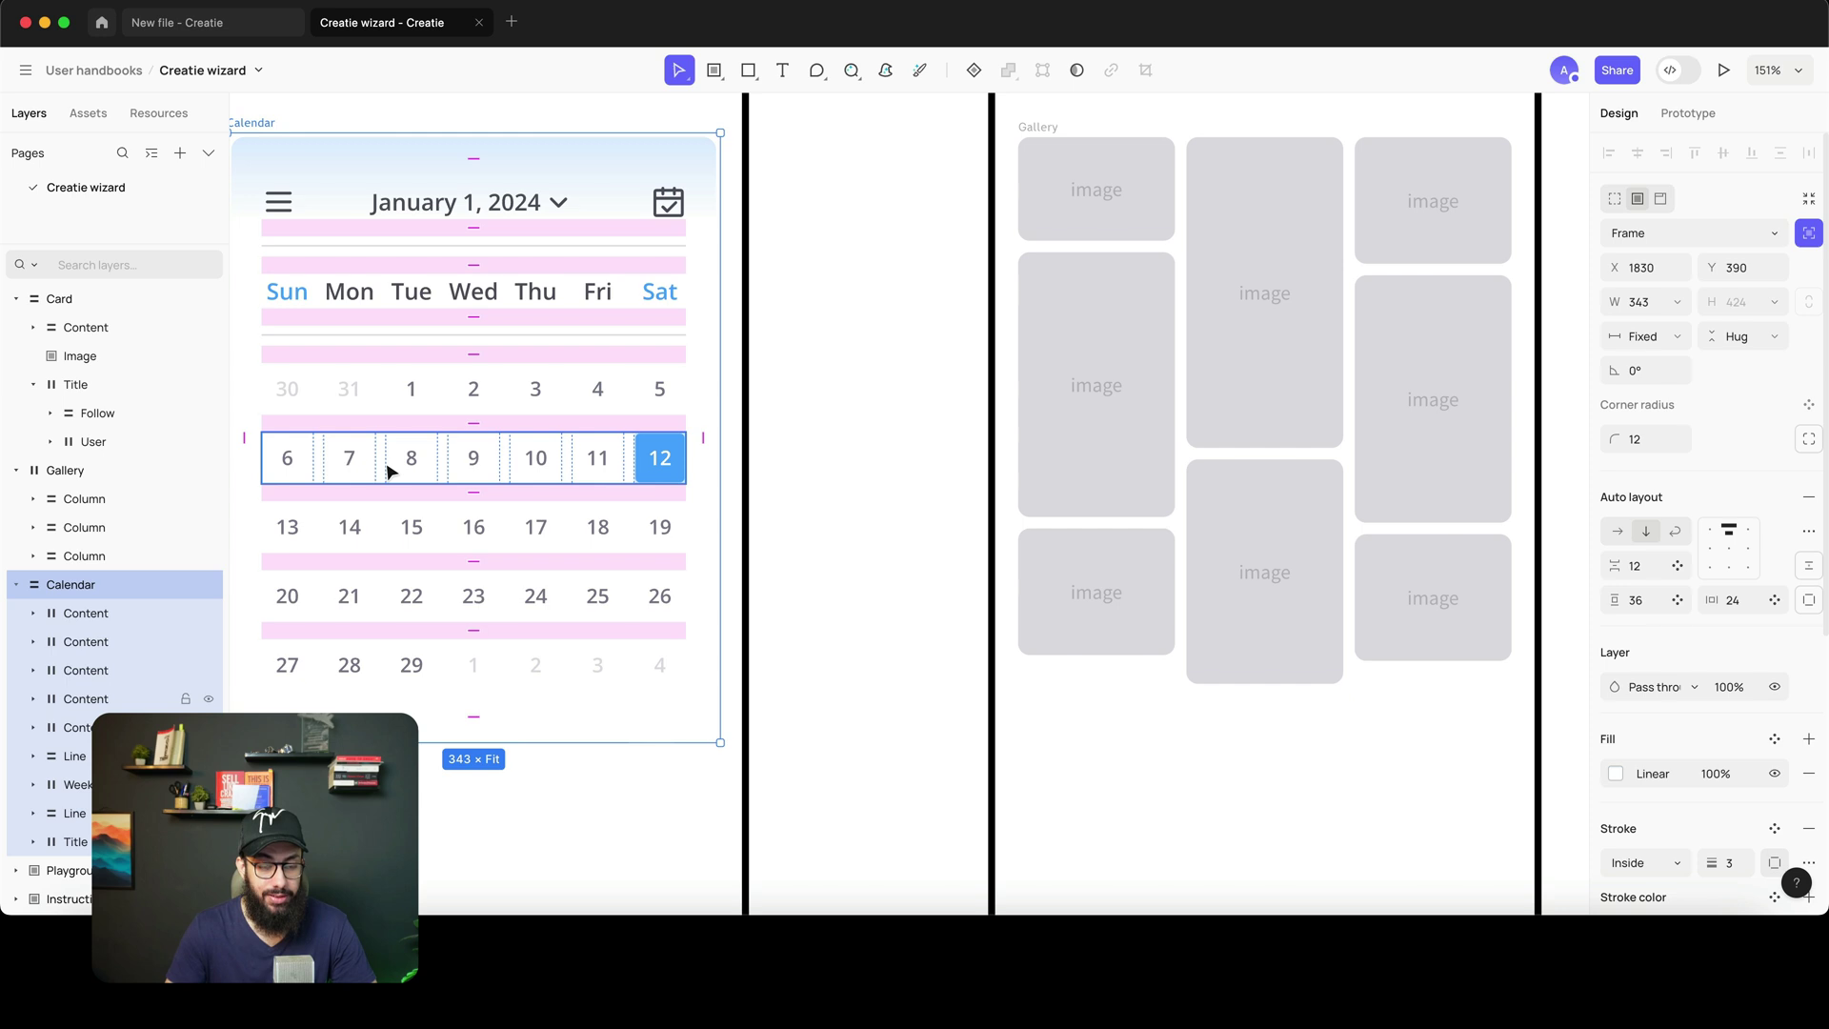
scroll(390, 469, "left", 2)
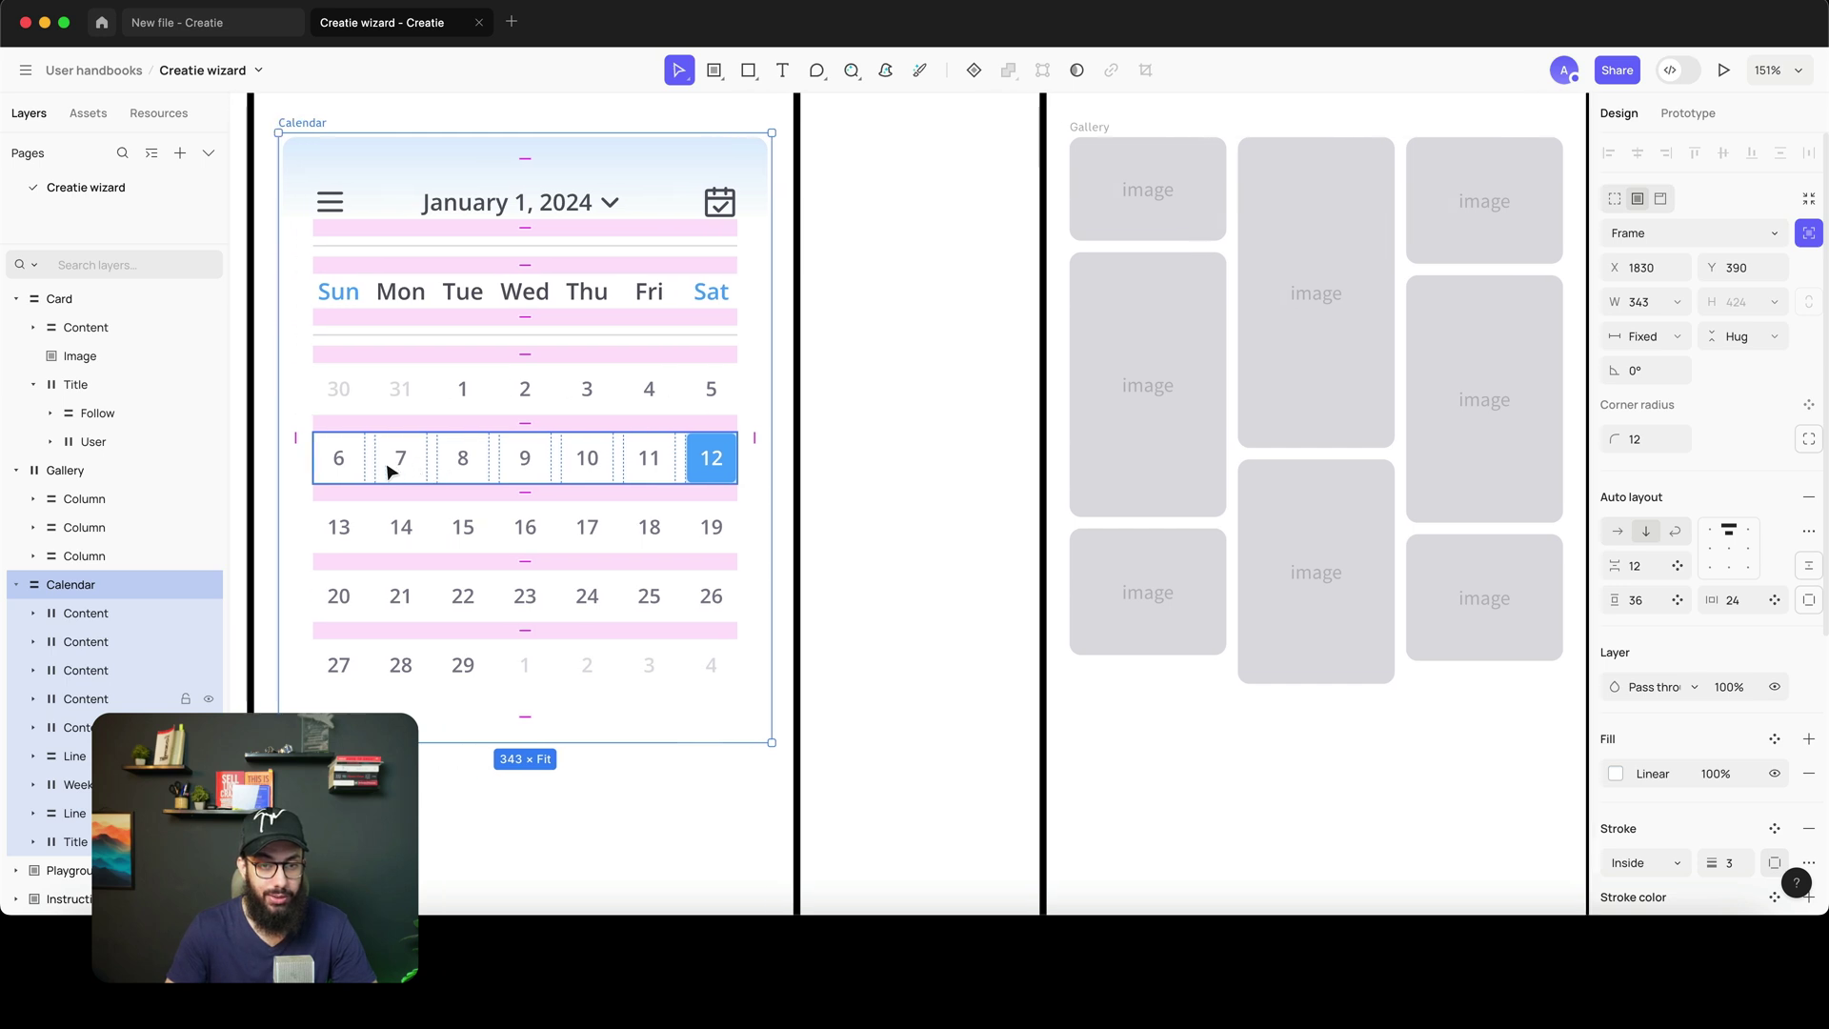
left_click(724, 206)
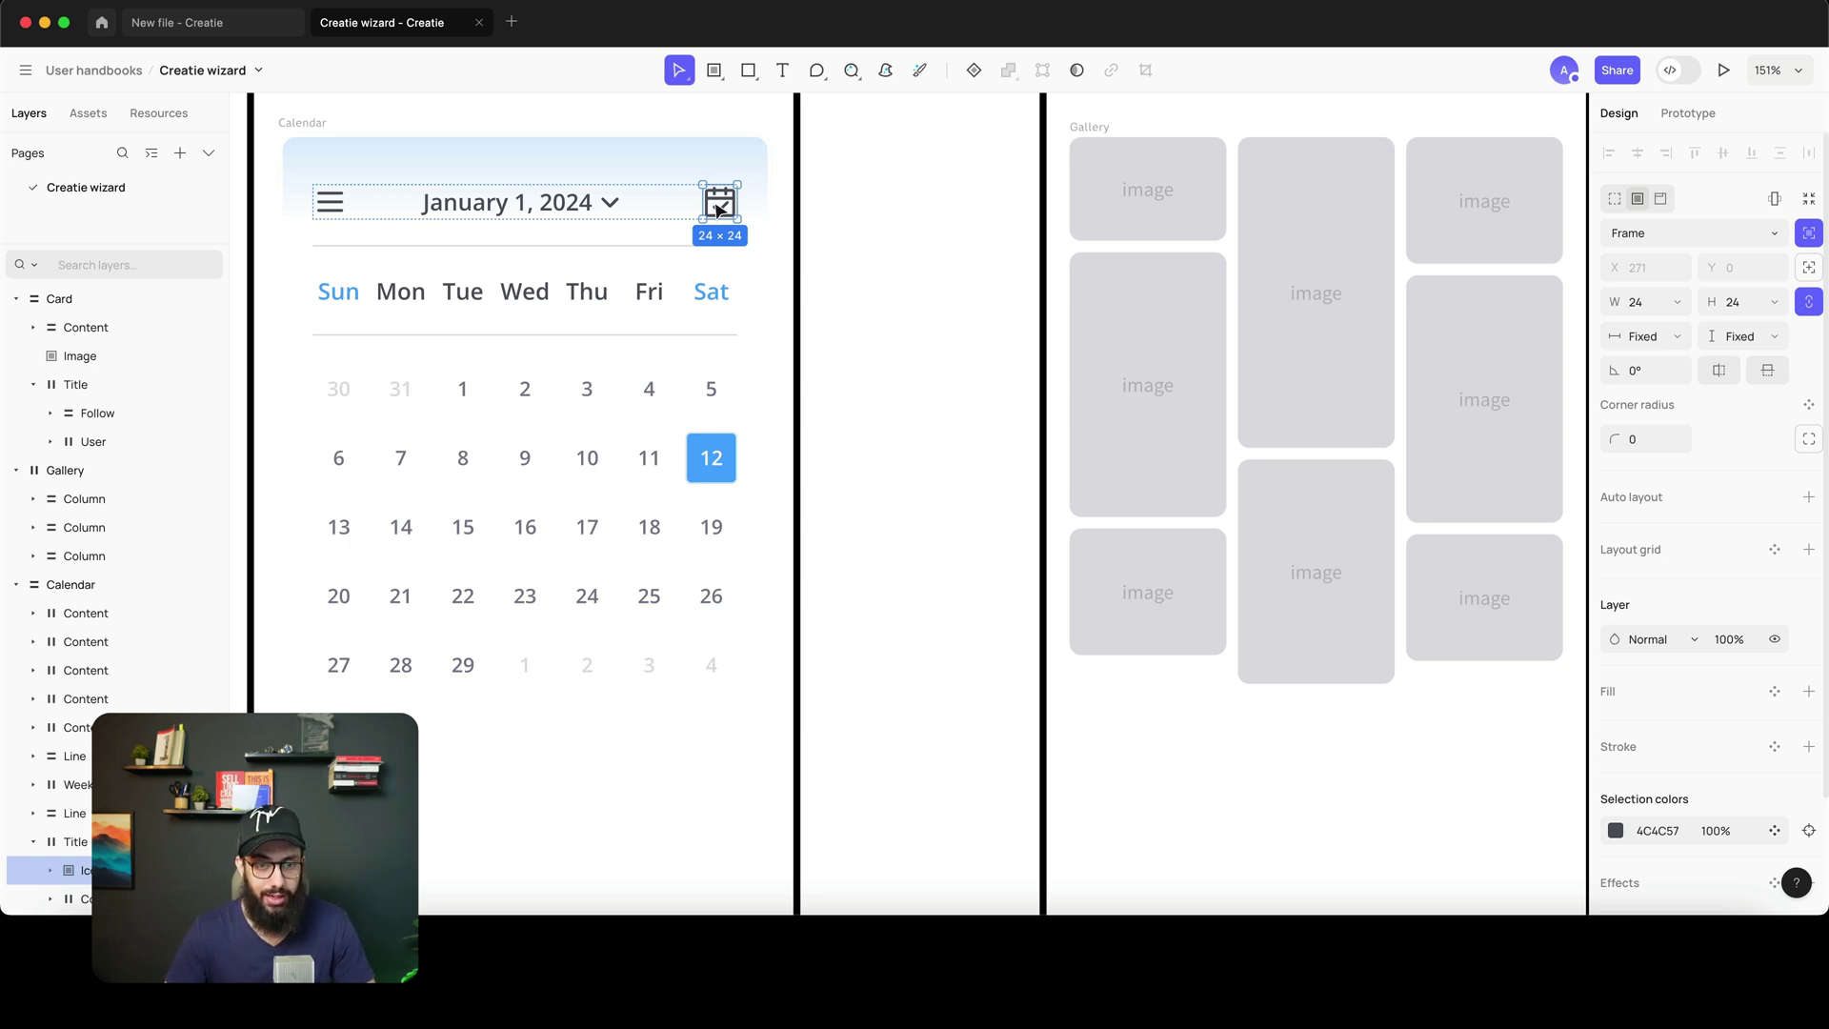
left_click(711, 457)
left_click(587, 458)
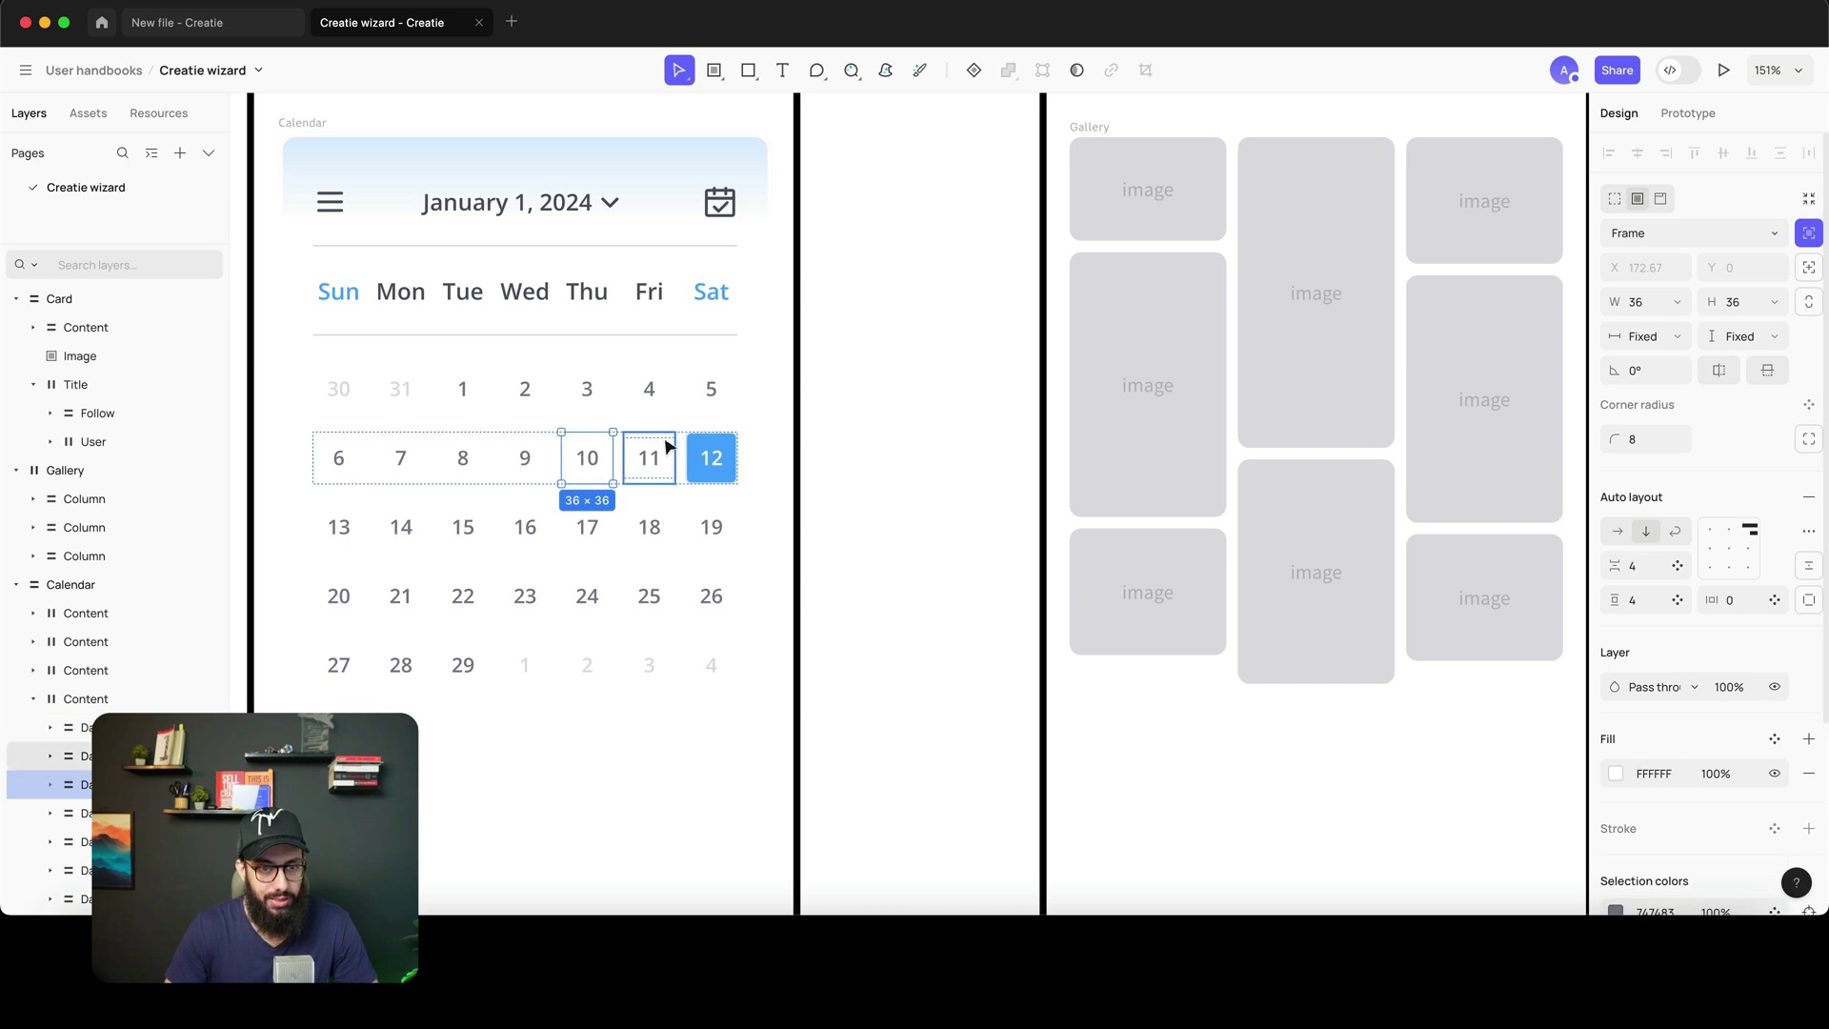
scroll(667, 446, "down", 5)
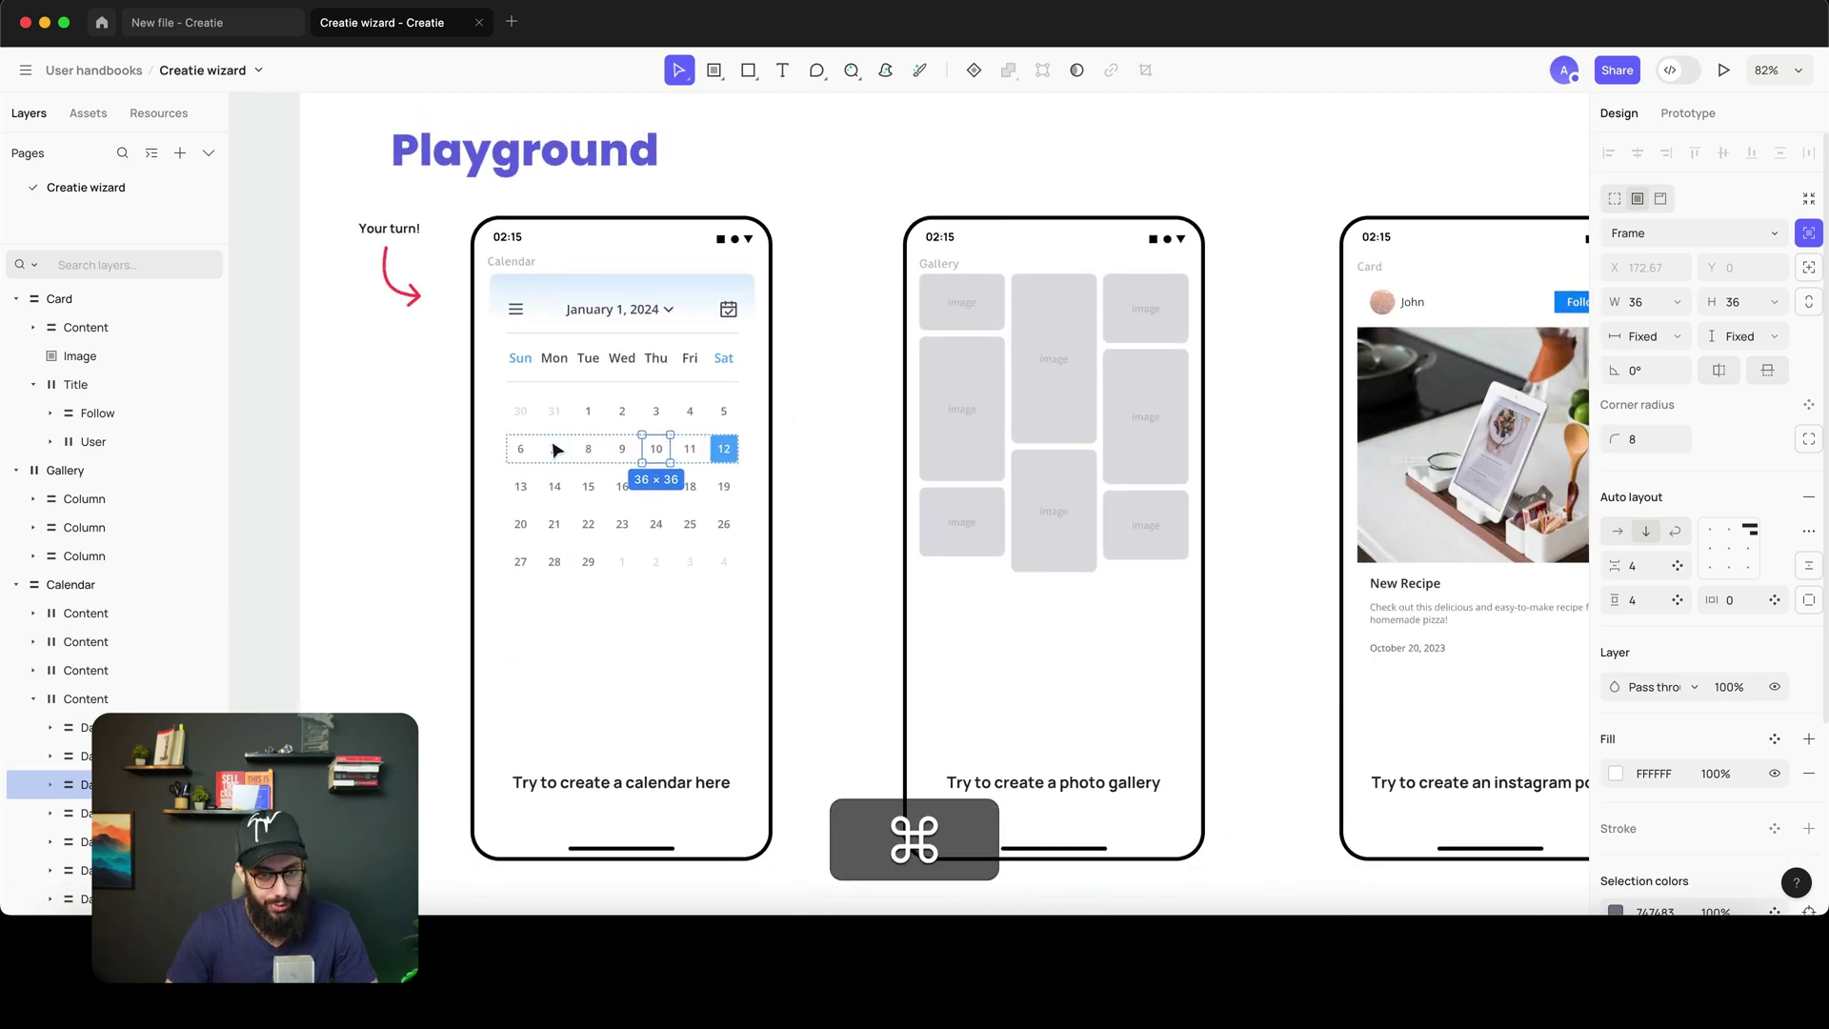
- Turn the calendar's date 7 cell into a component, and try duplicating it before undoing the duplicate
scroll(556, 449, "up", 4)
left_click(515, 460)
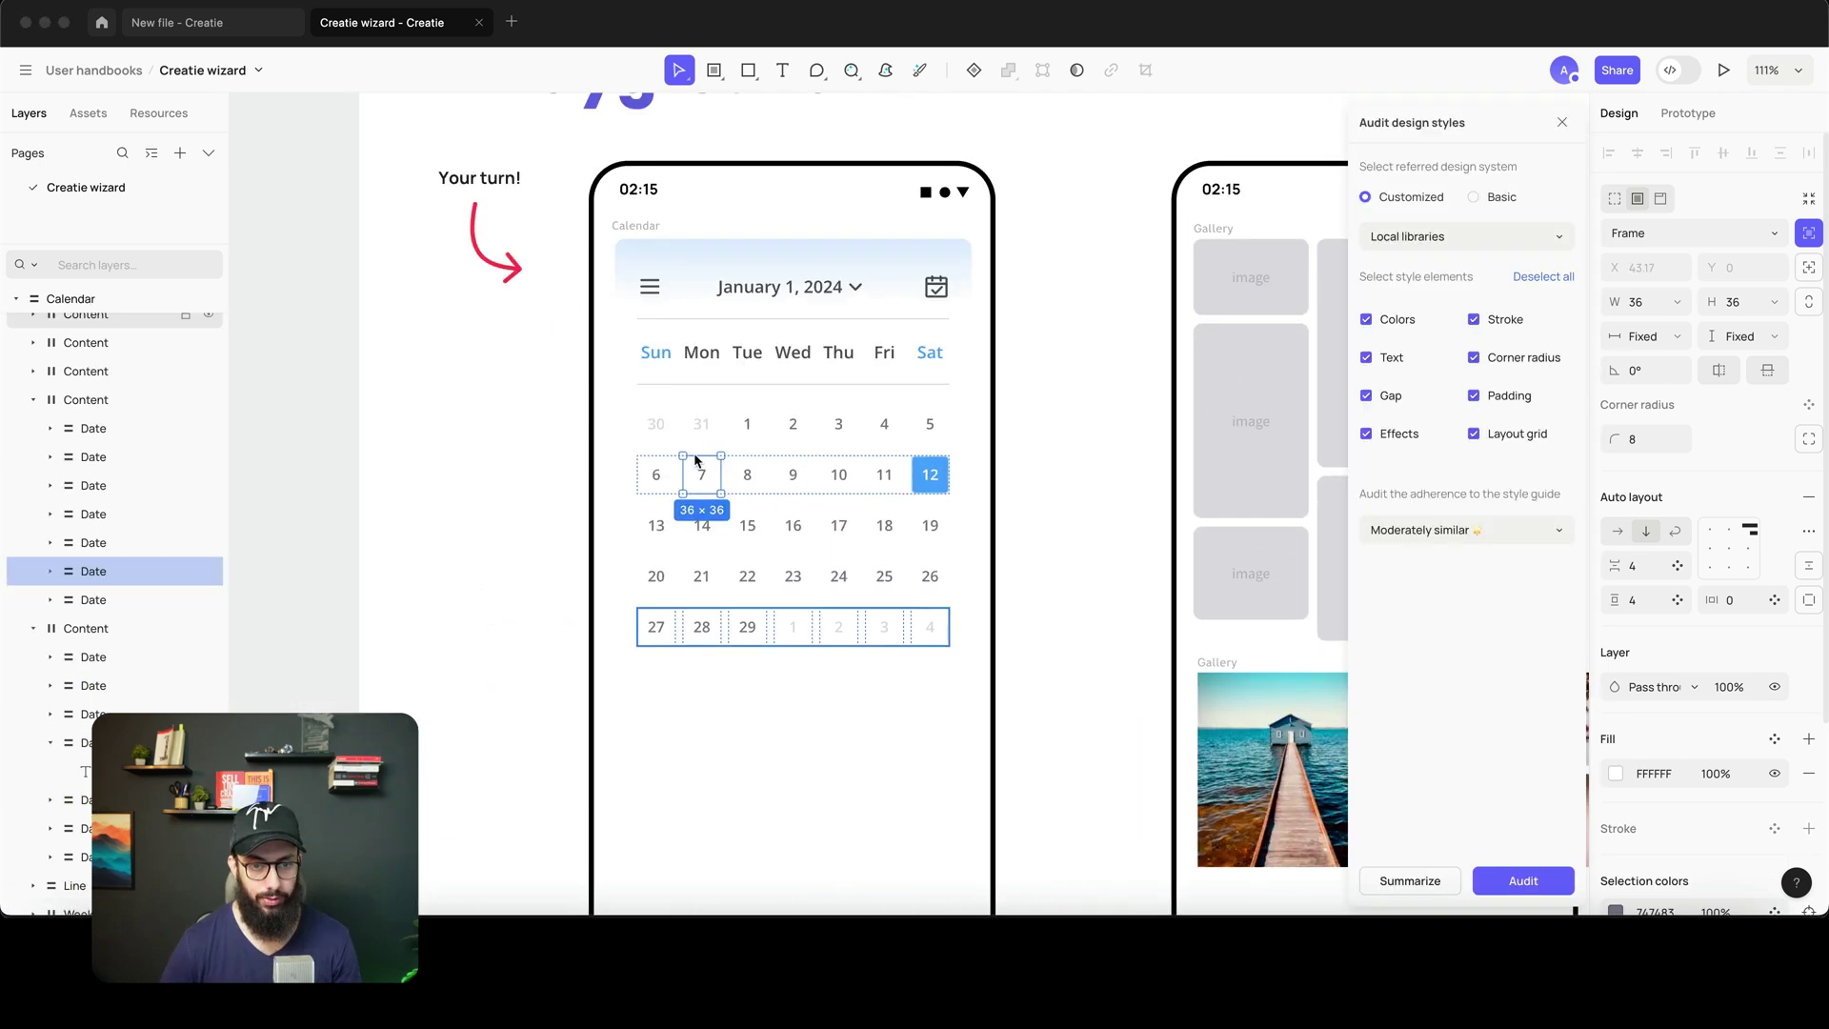
key("alt+super+k")
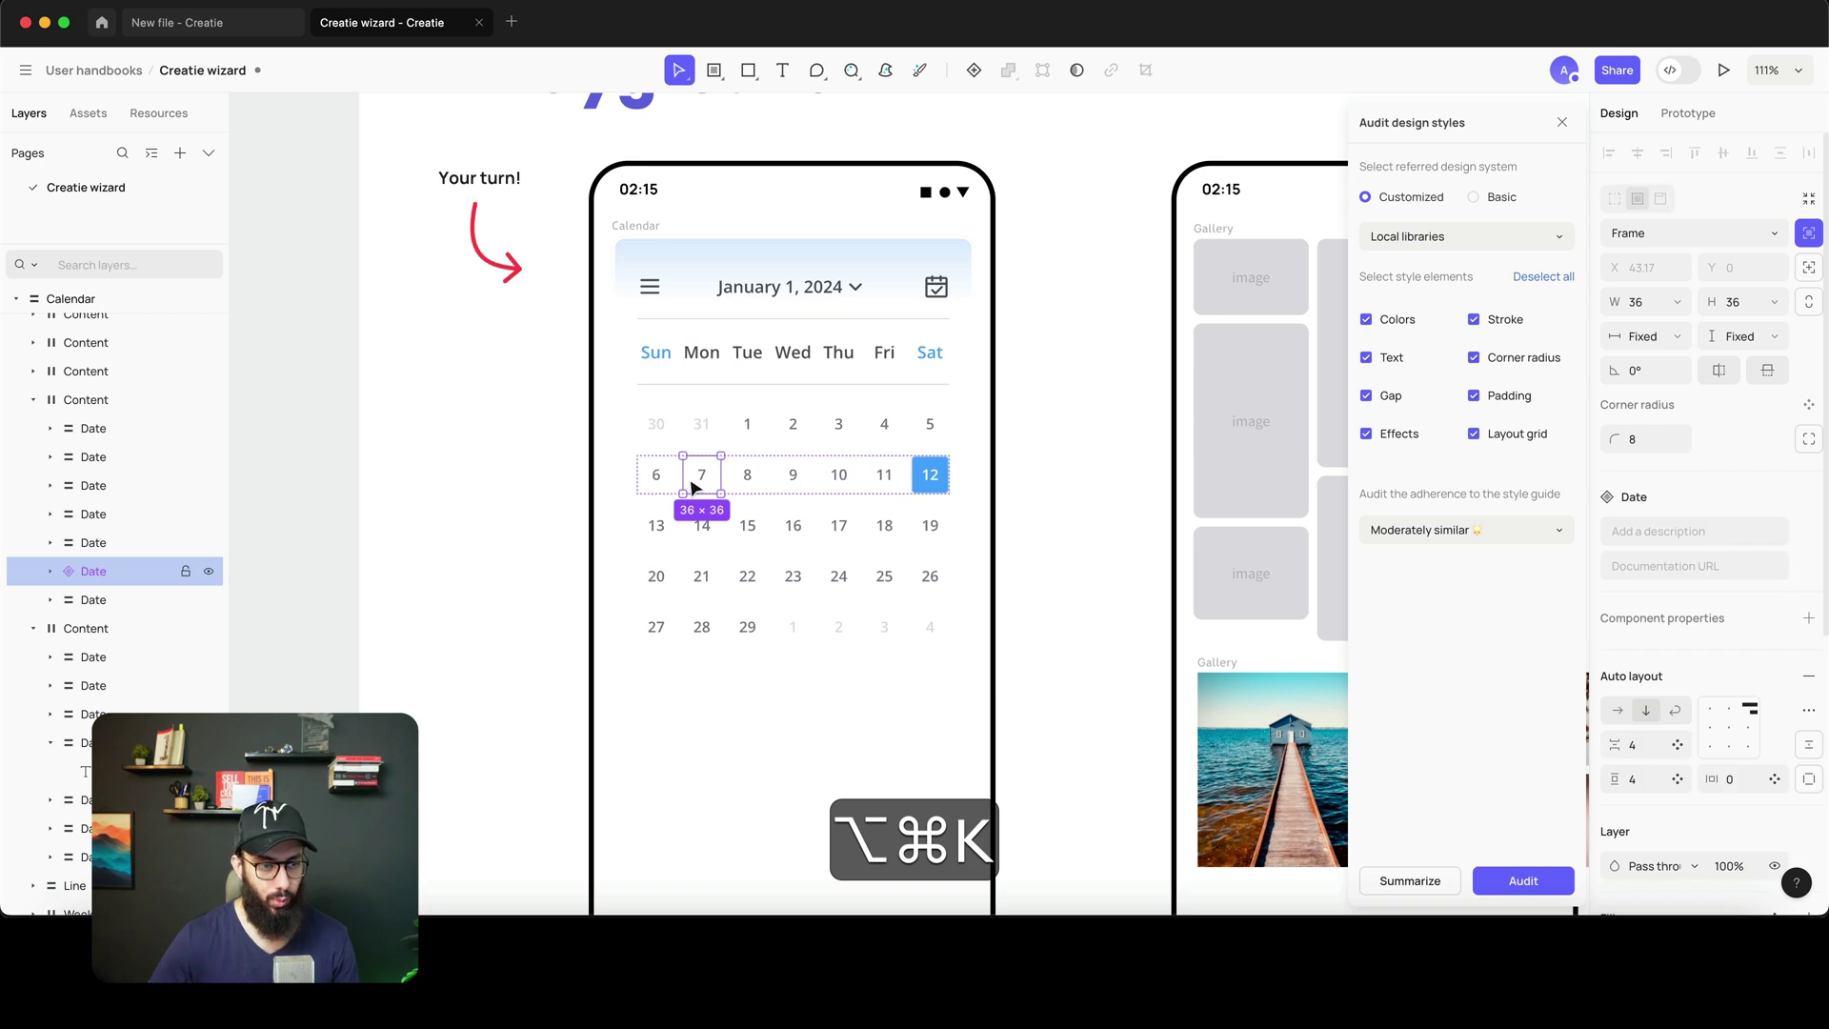
key("super+d")
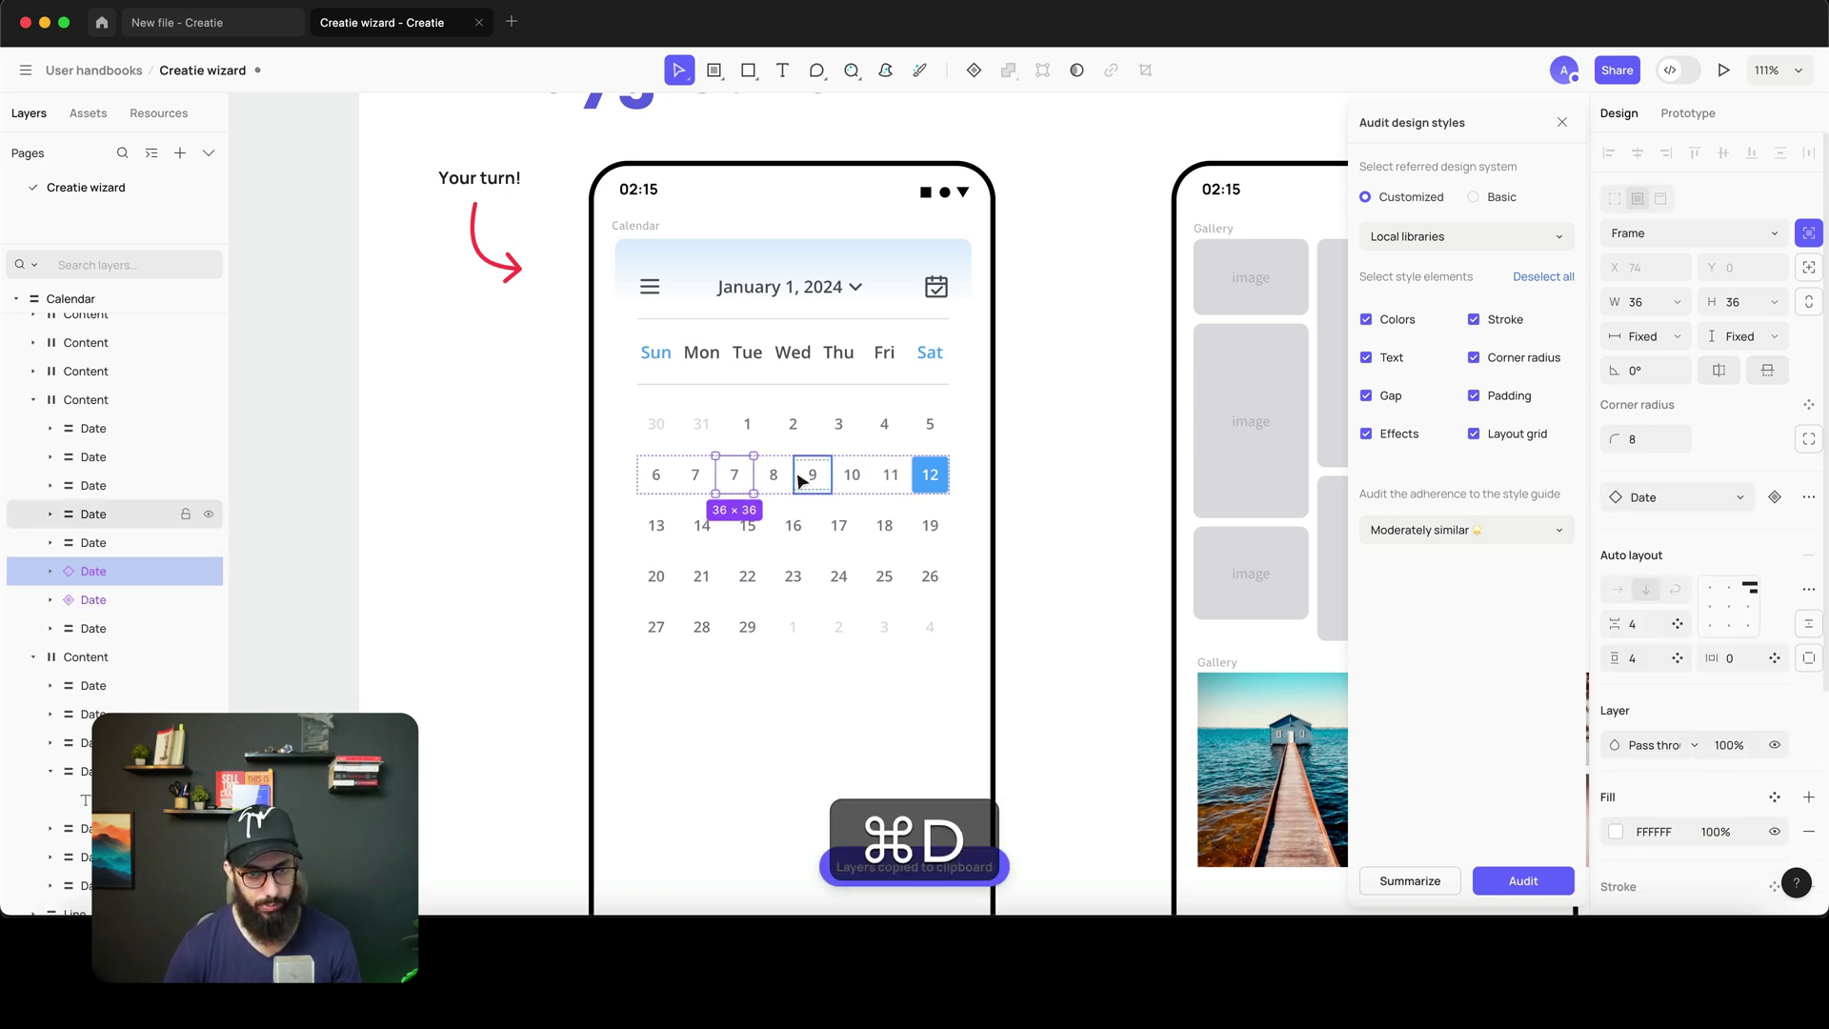
key("super+z")
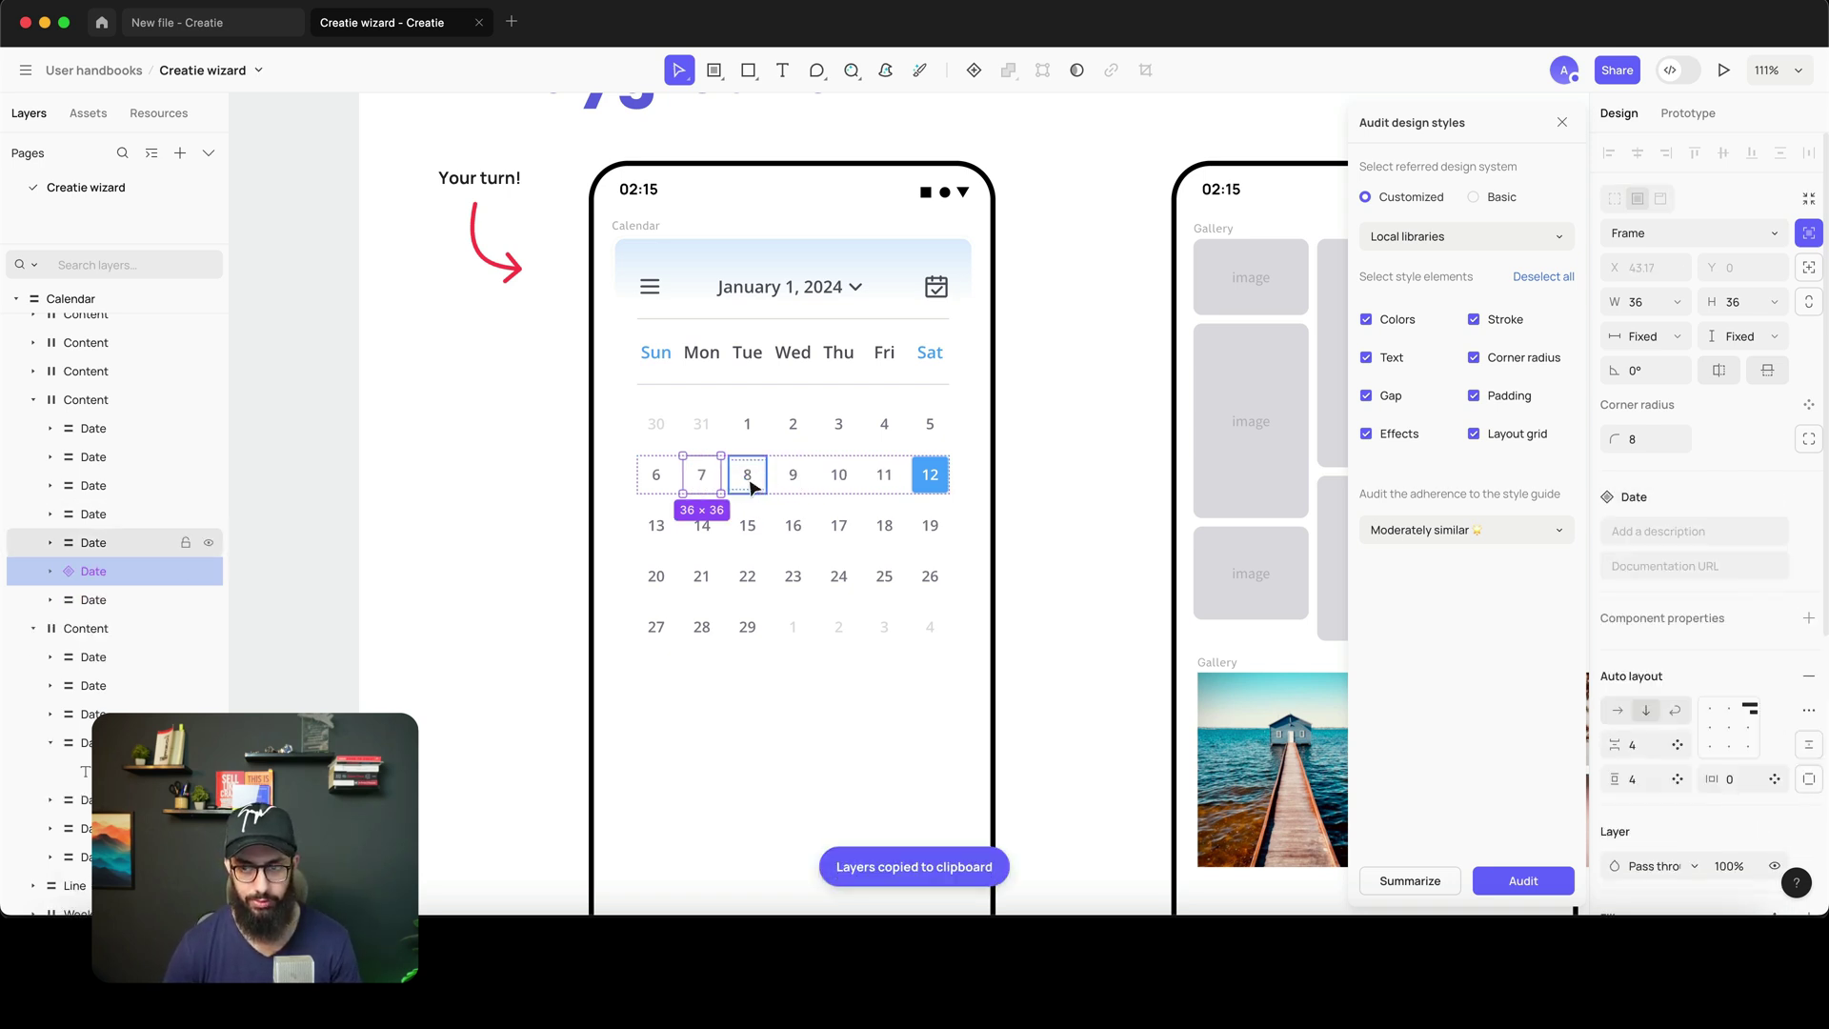
- Audit the date 8 cell's styles against the local libraries with all style elements included, and close the auditor
left_click(752, 486)
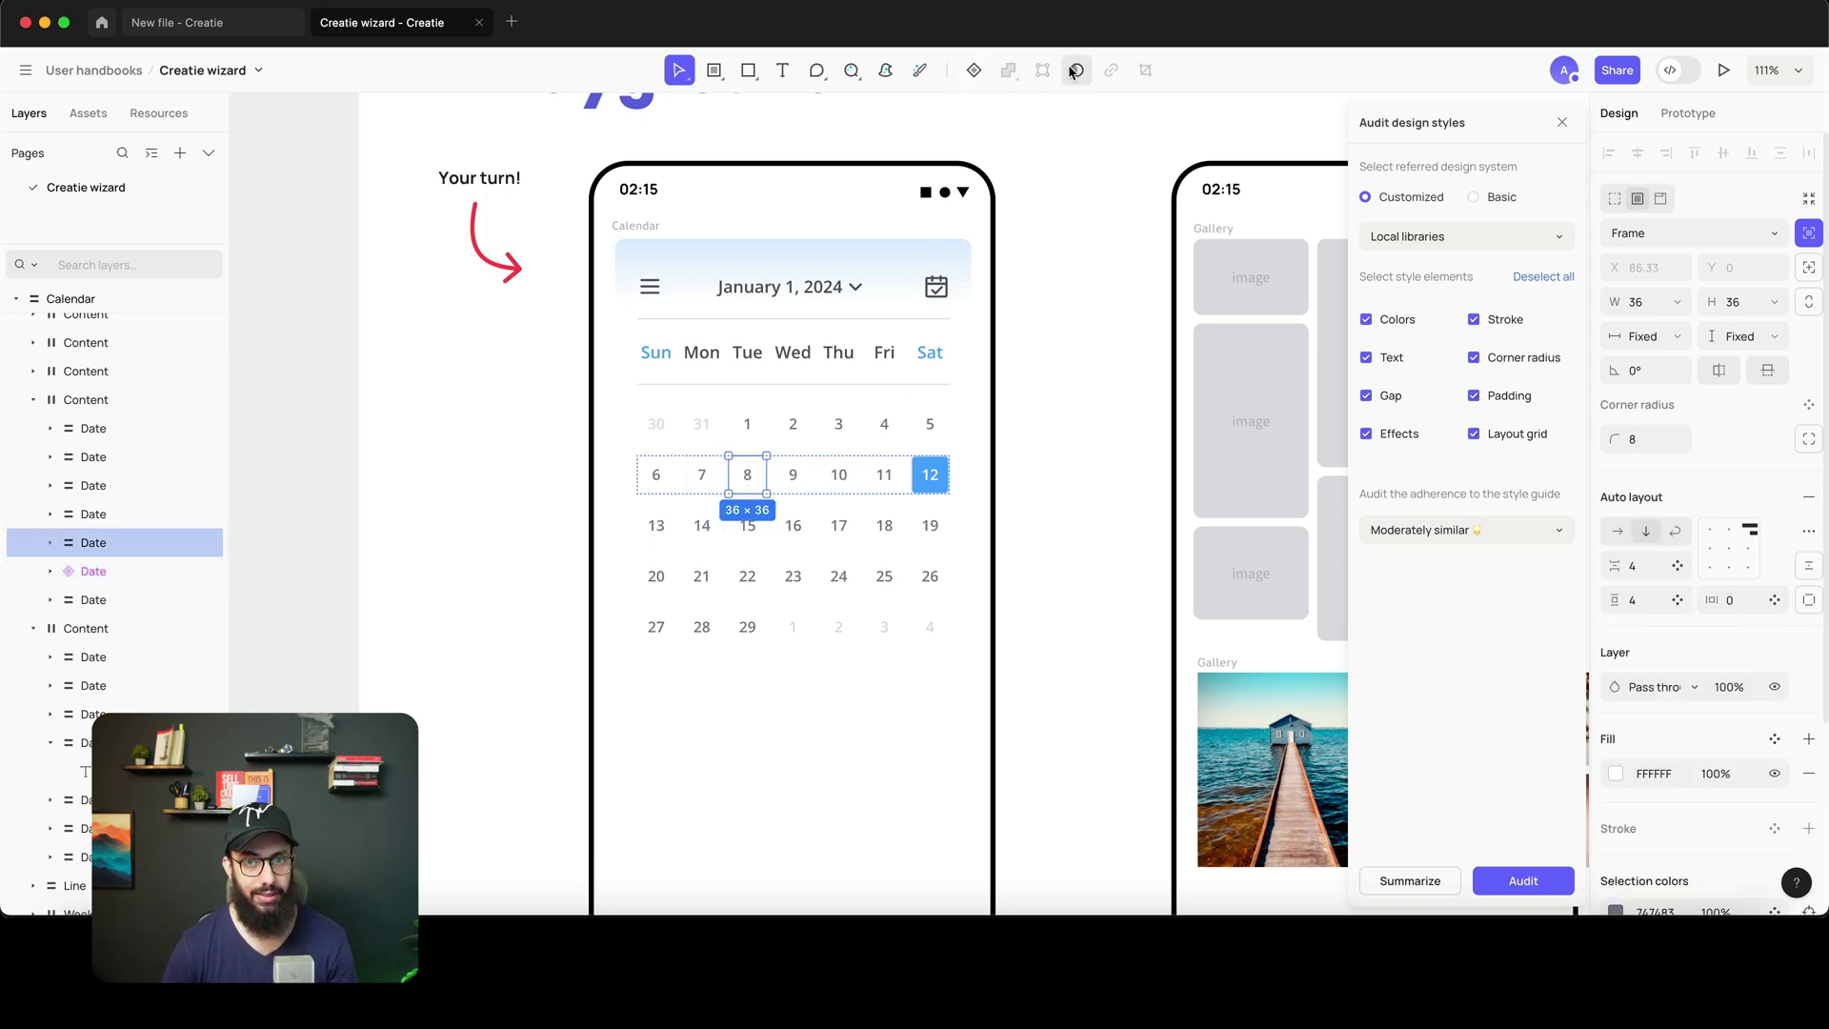
left_click(853, 71)
left_click(851, 112)
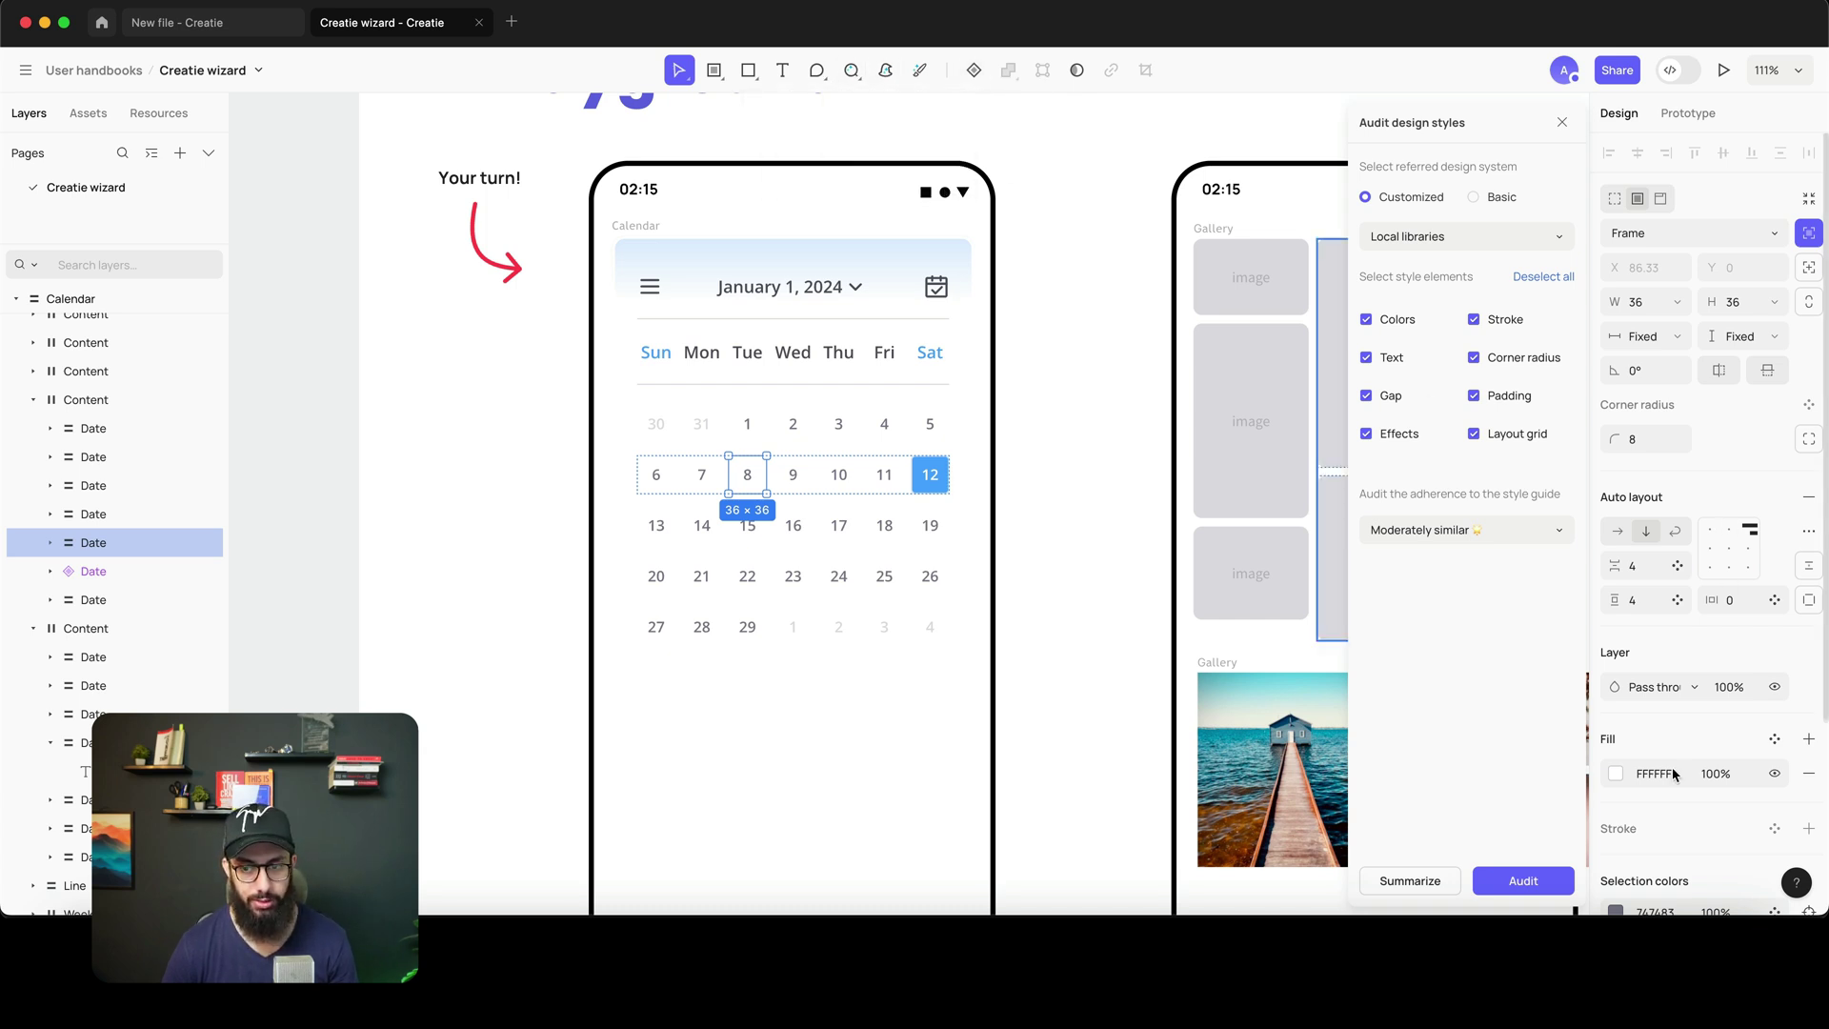
left_click(1523, 880)
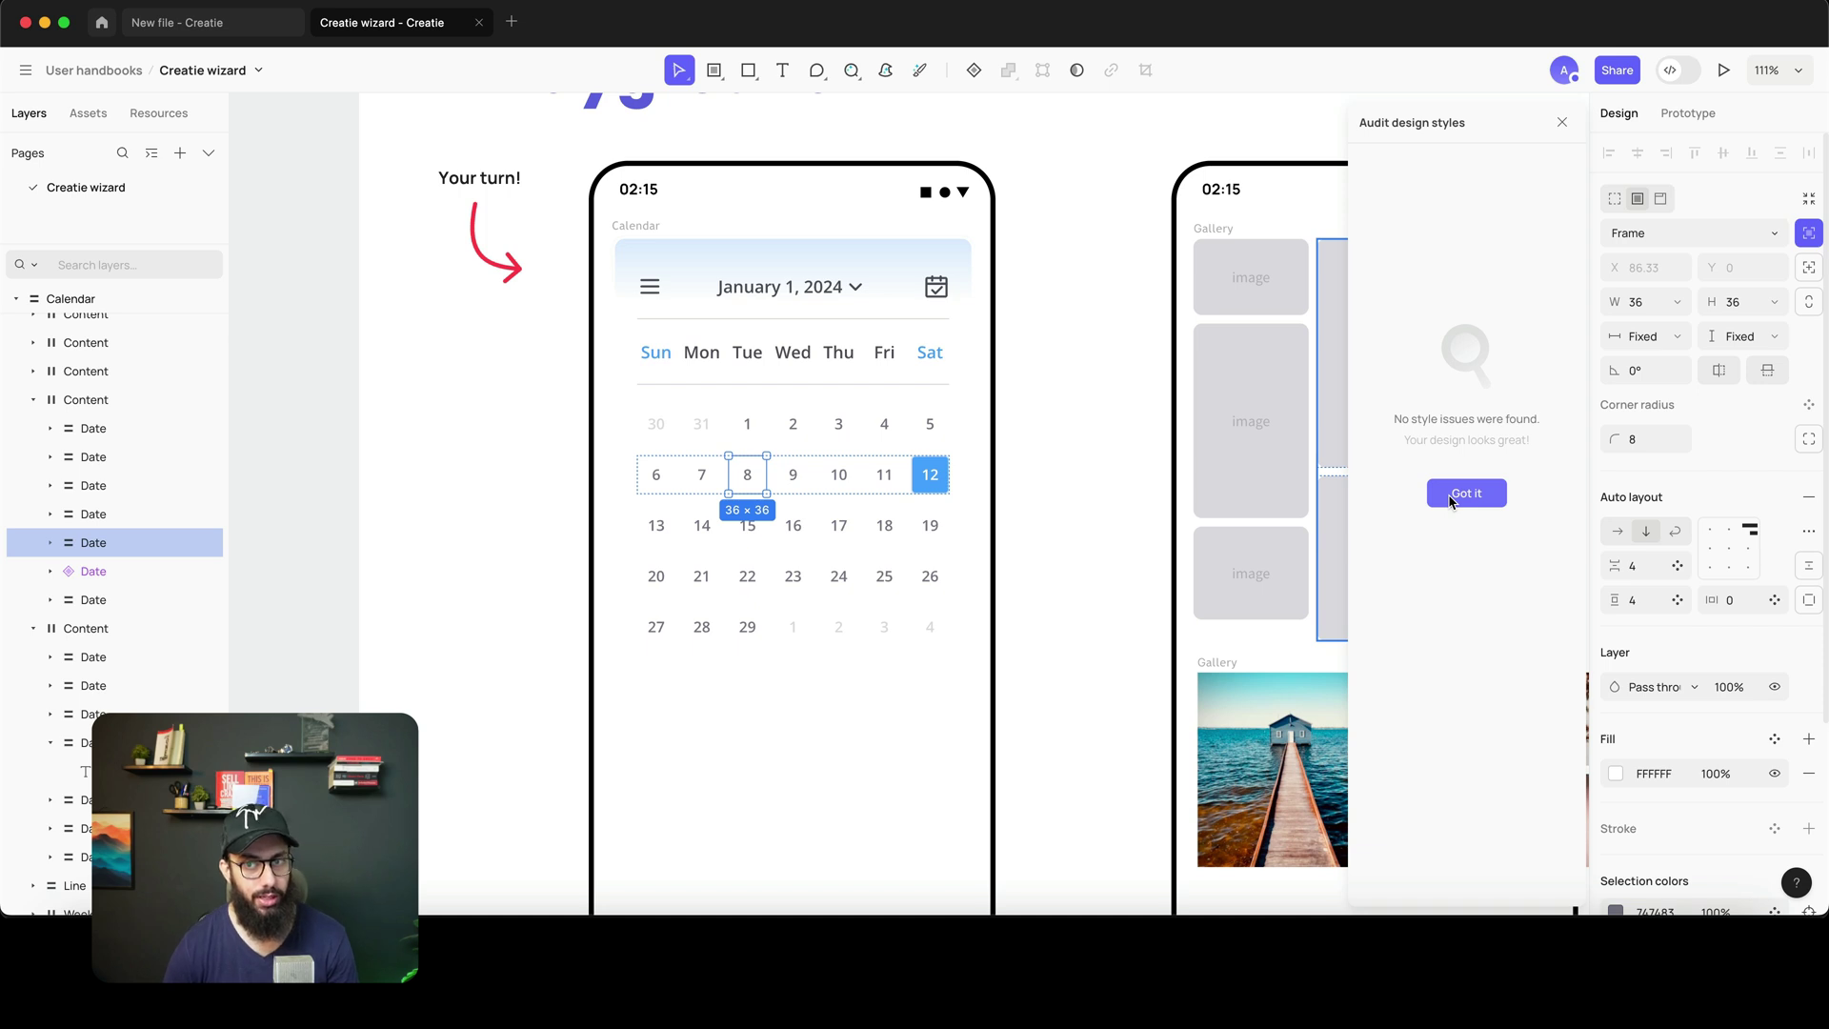
left_click(1450, 495)
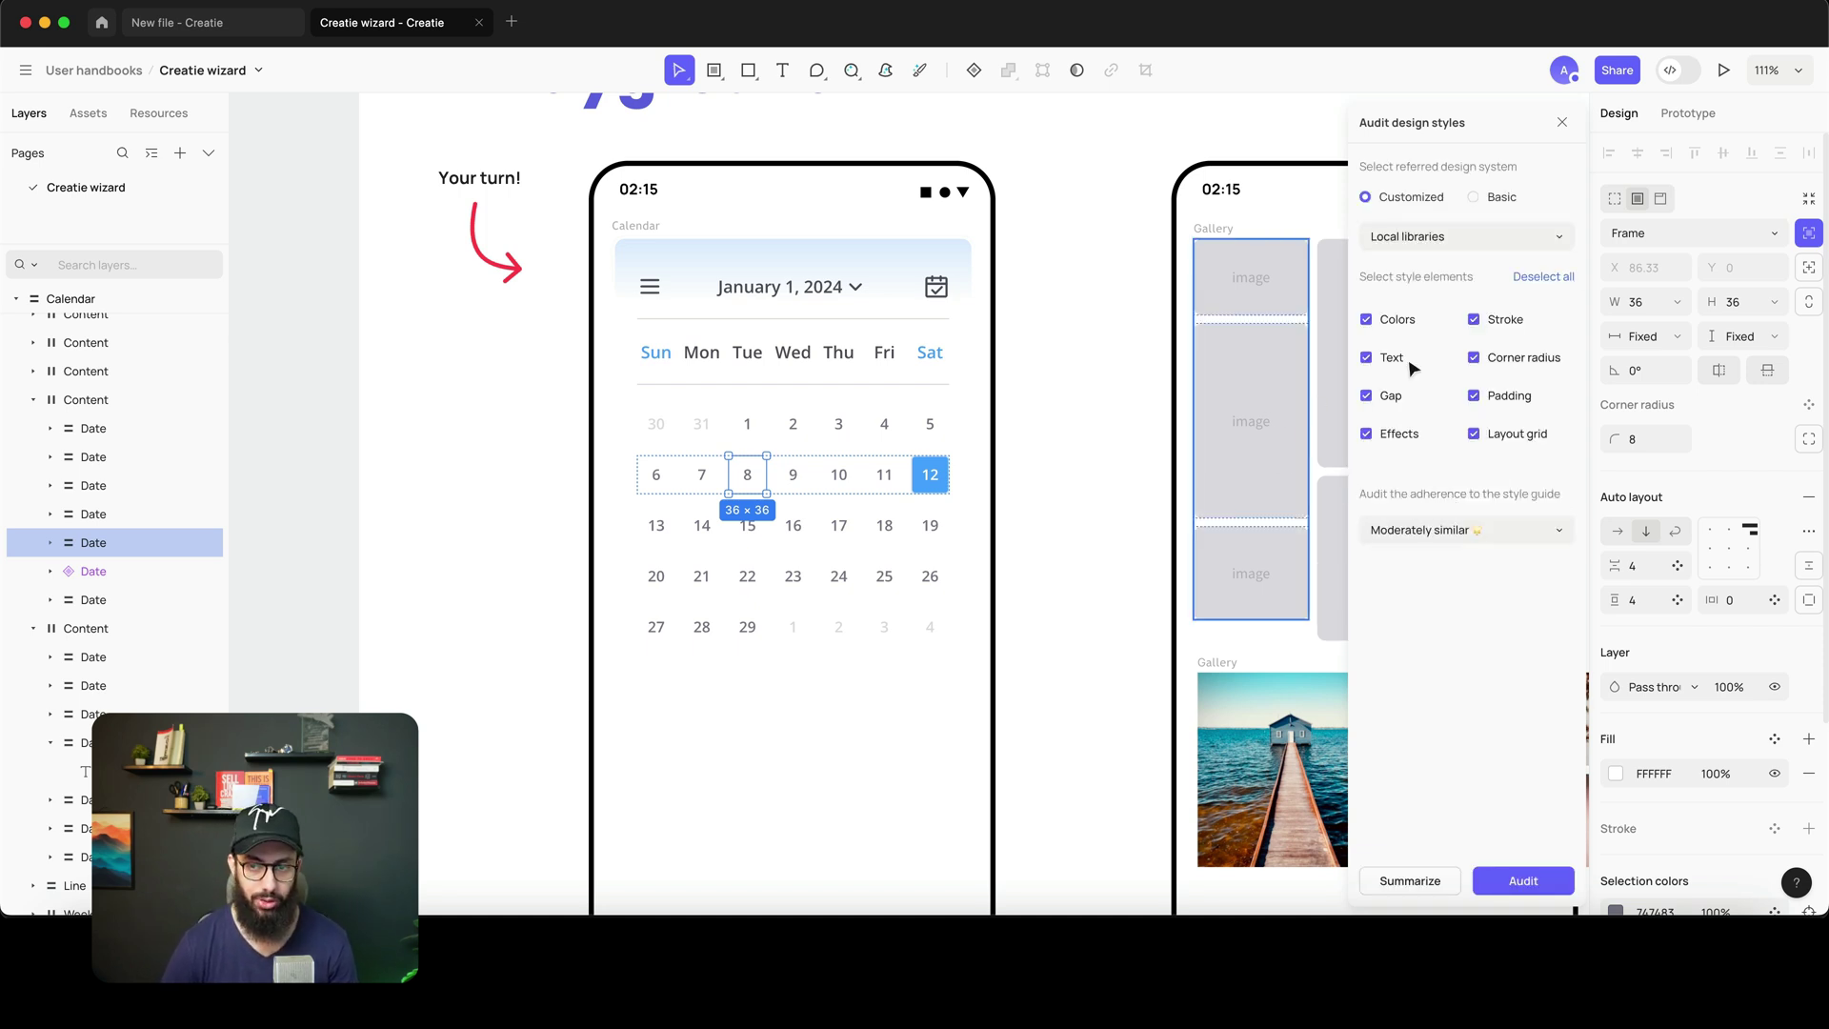
left_click(1052, 190)
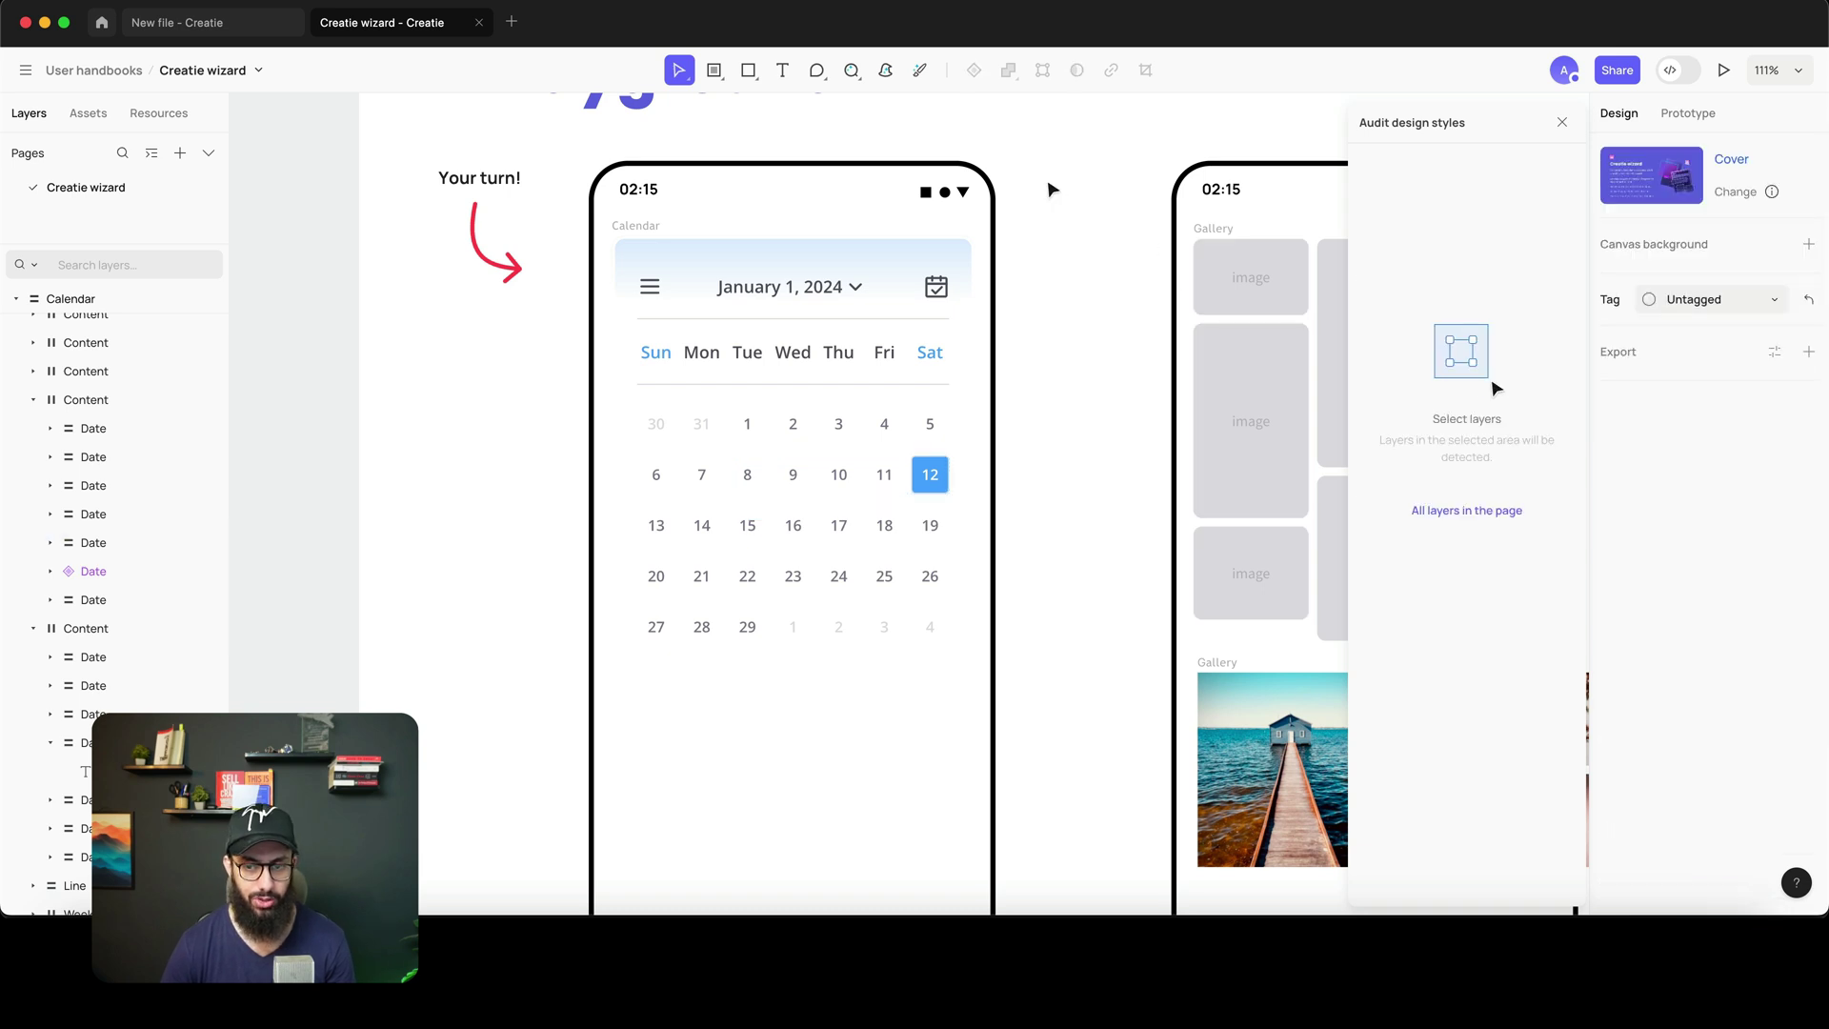
left_click(1562, 122)
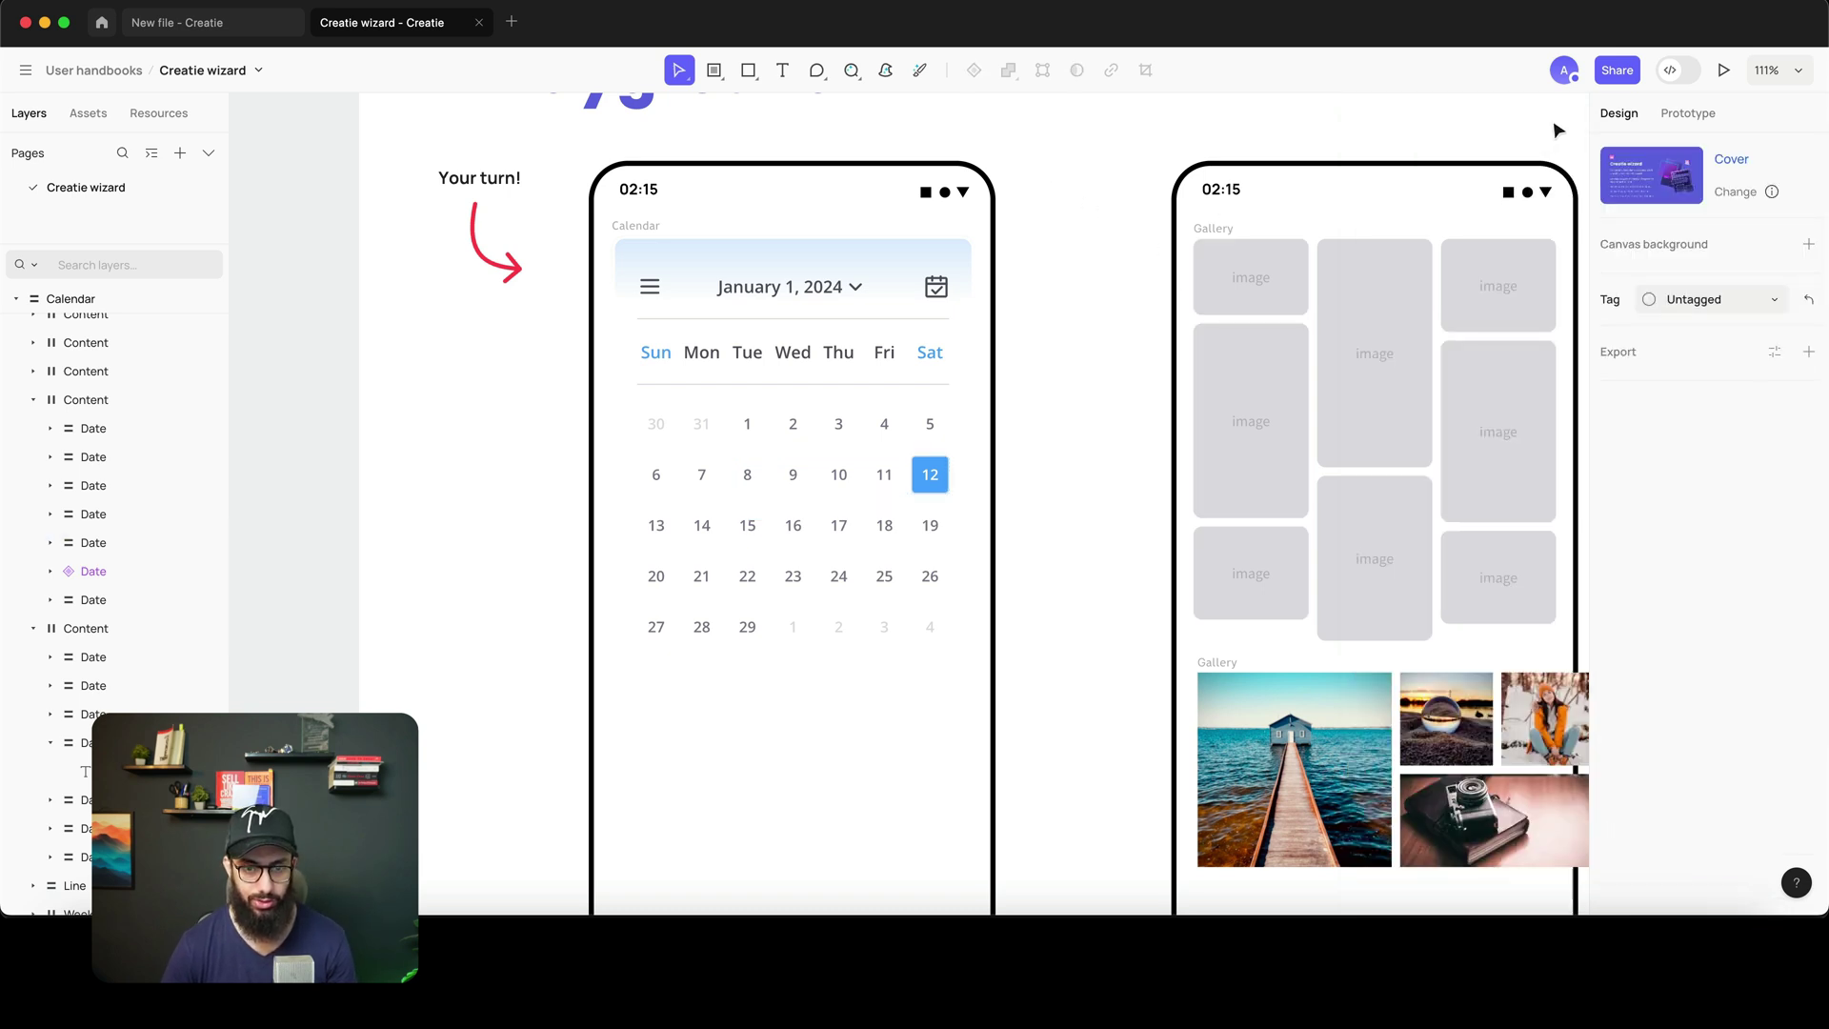
- Open the AI image enhancer on the pier photo's image fill in the lower photo gallery
scroll(972, 214, "down", 3)
scroll(1308, 732, "right", 3)
left_click(950, 675, "super")
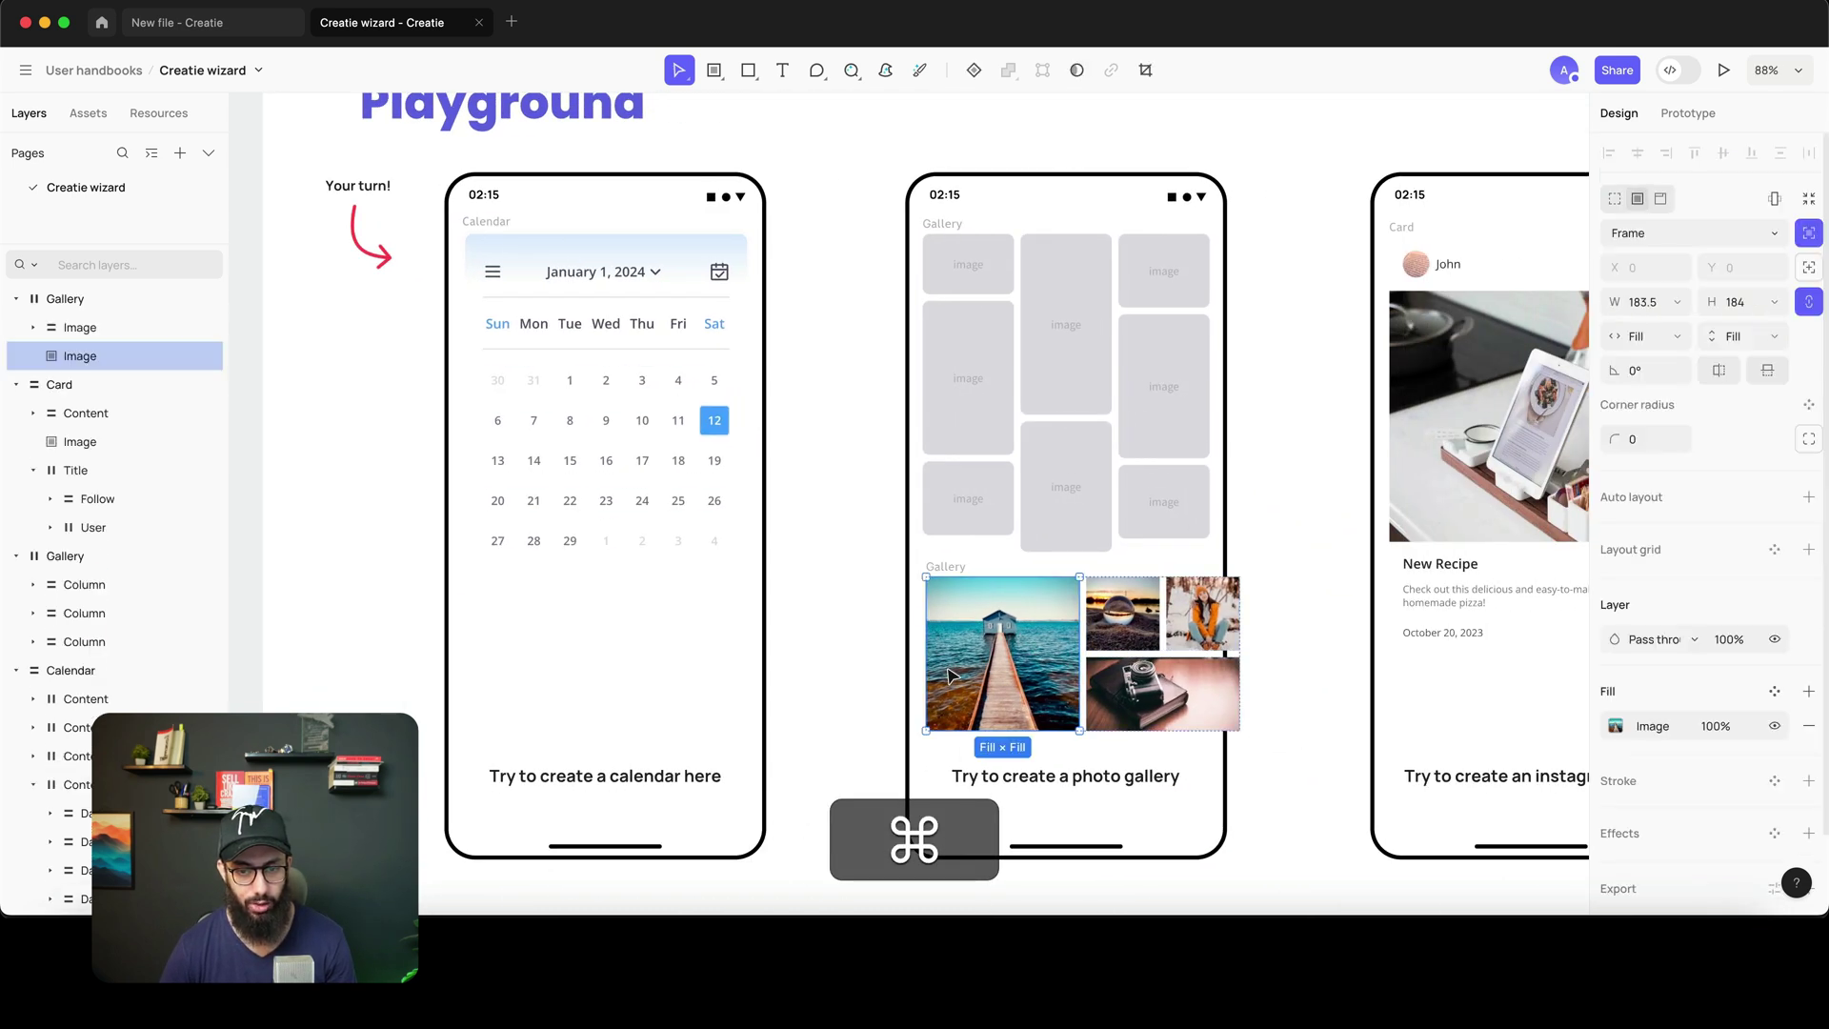
scroll(984, 682, "up", 5)
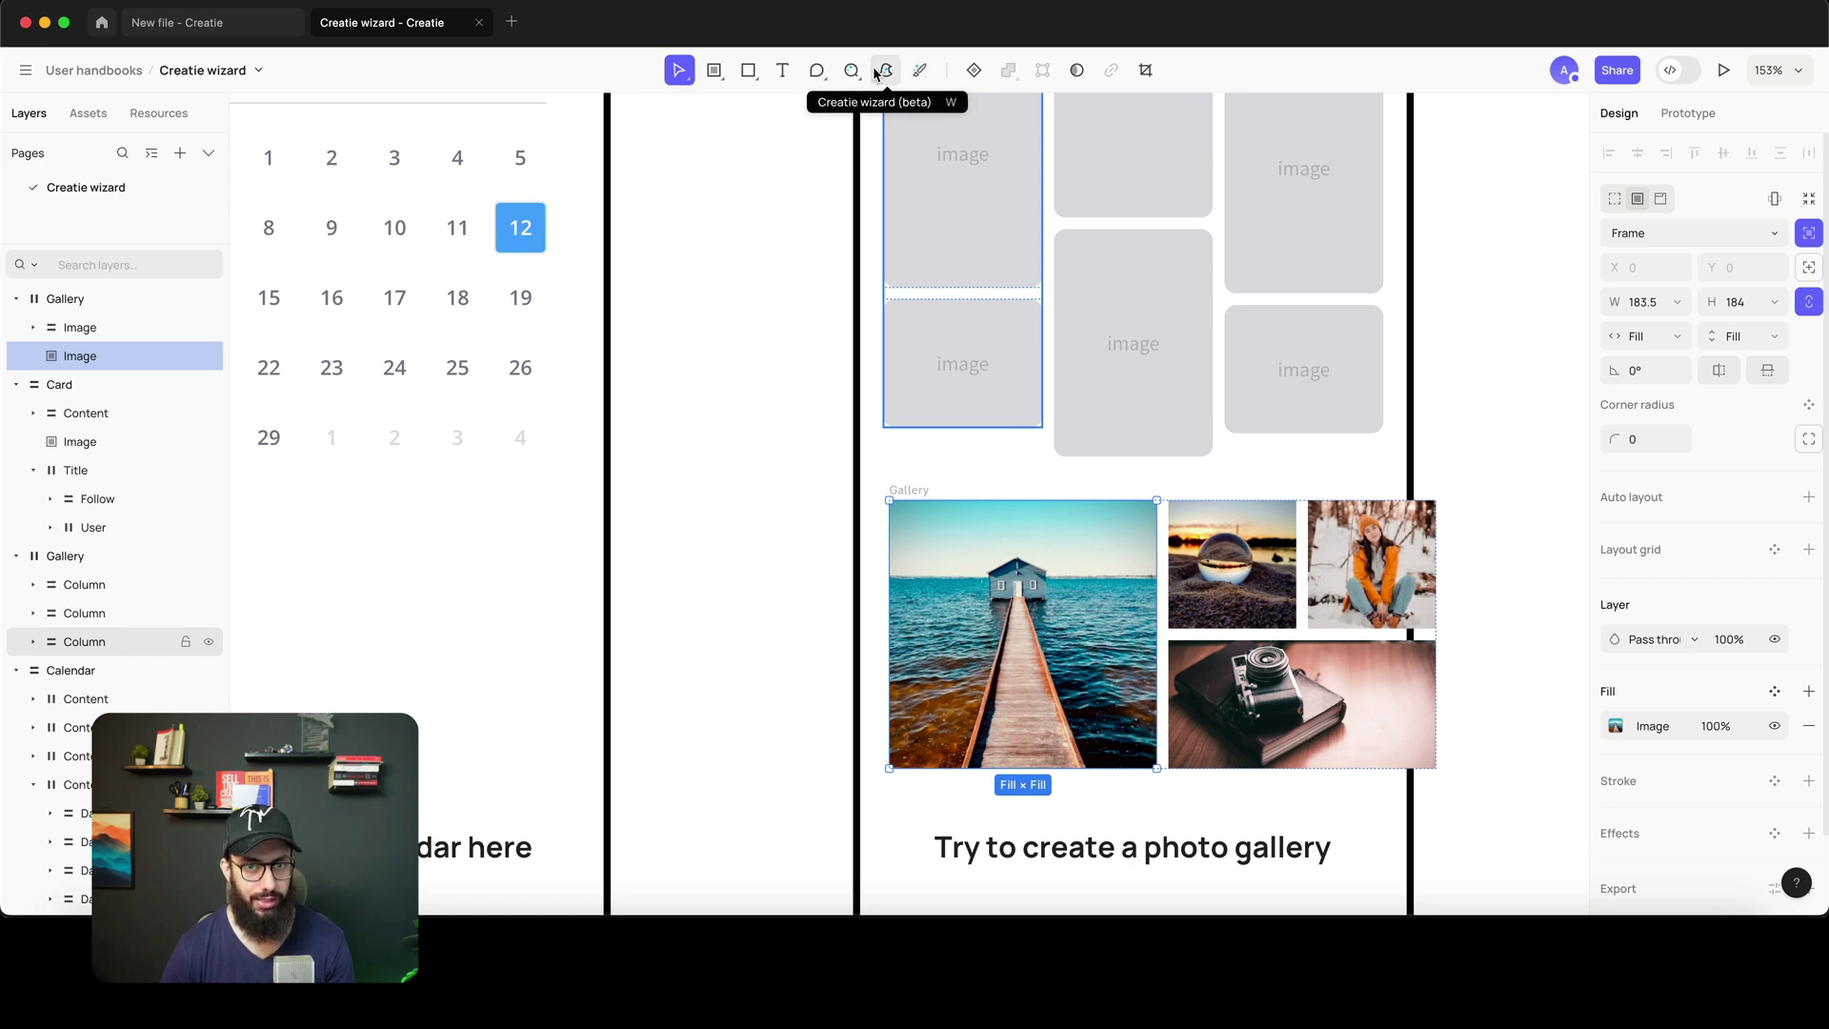
double_click(1065, 651)
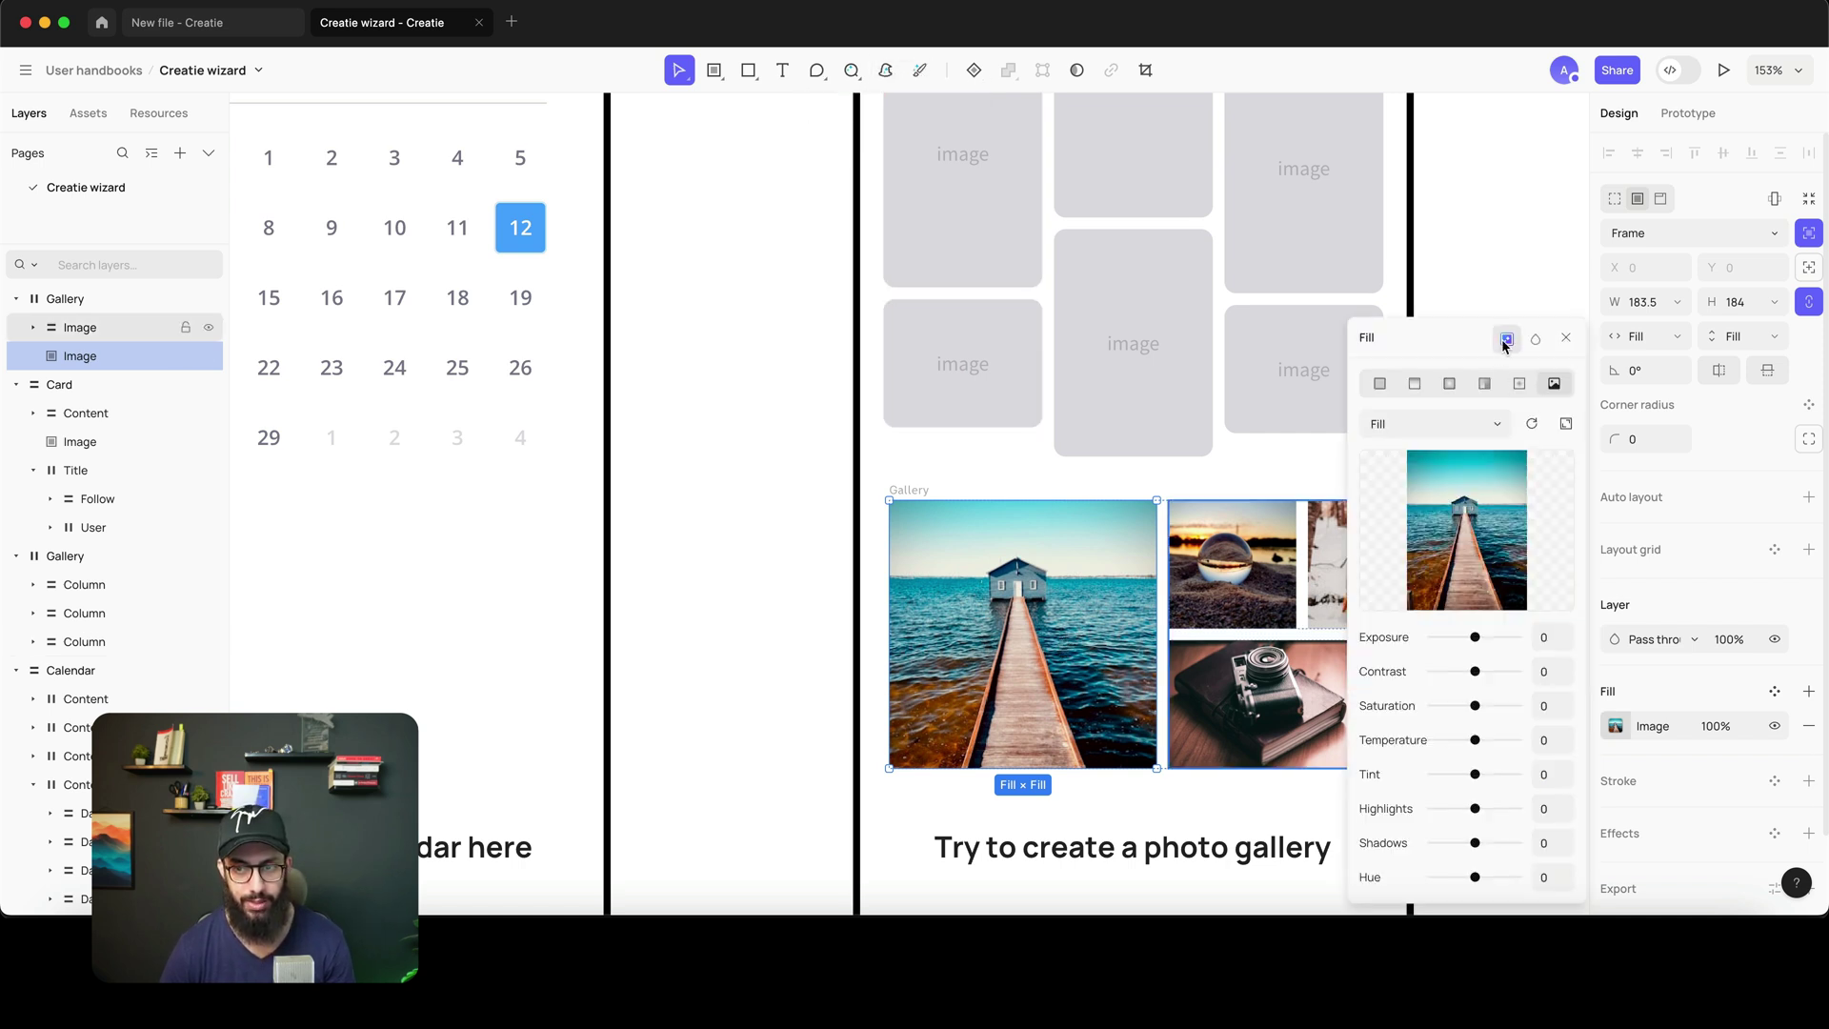
left_click(1506, 341)
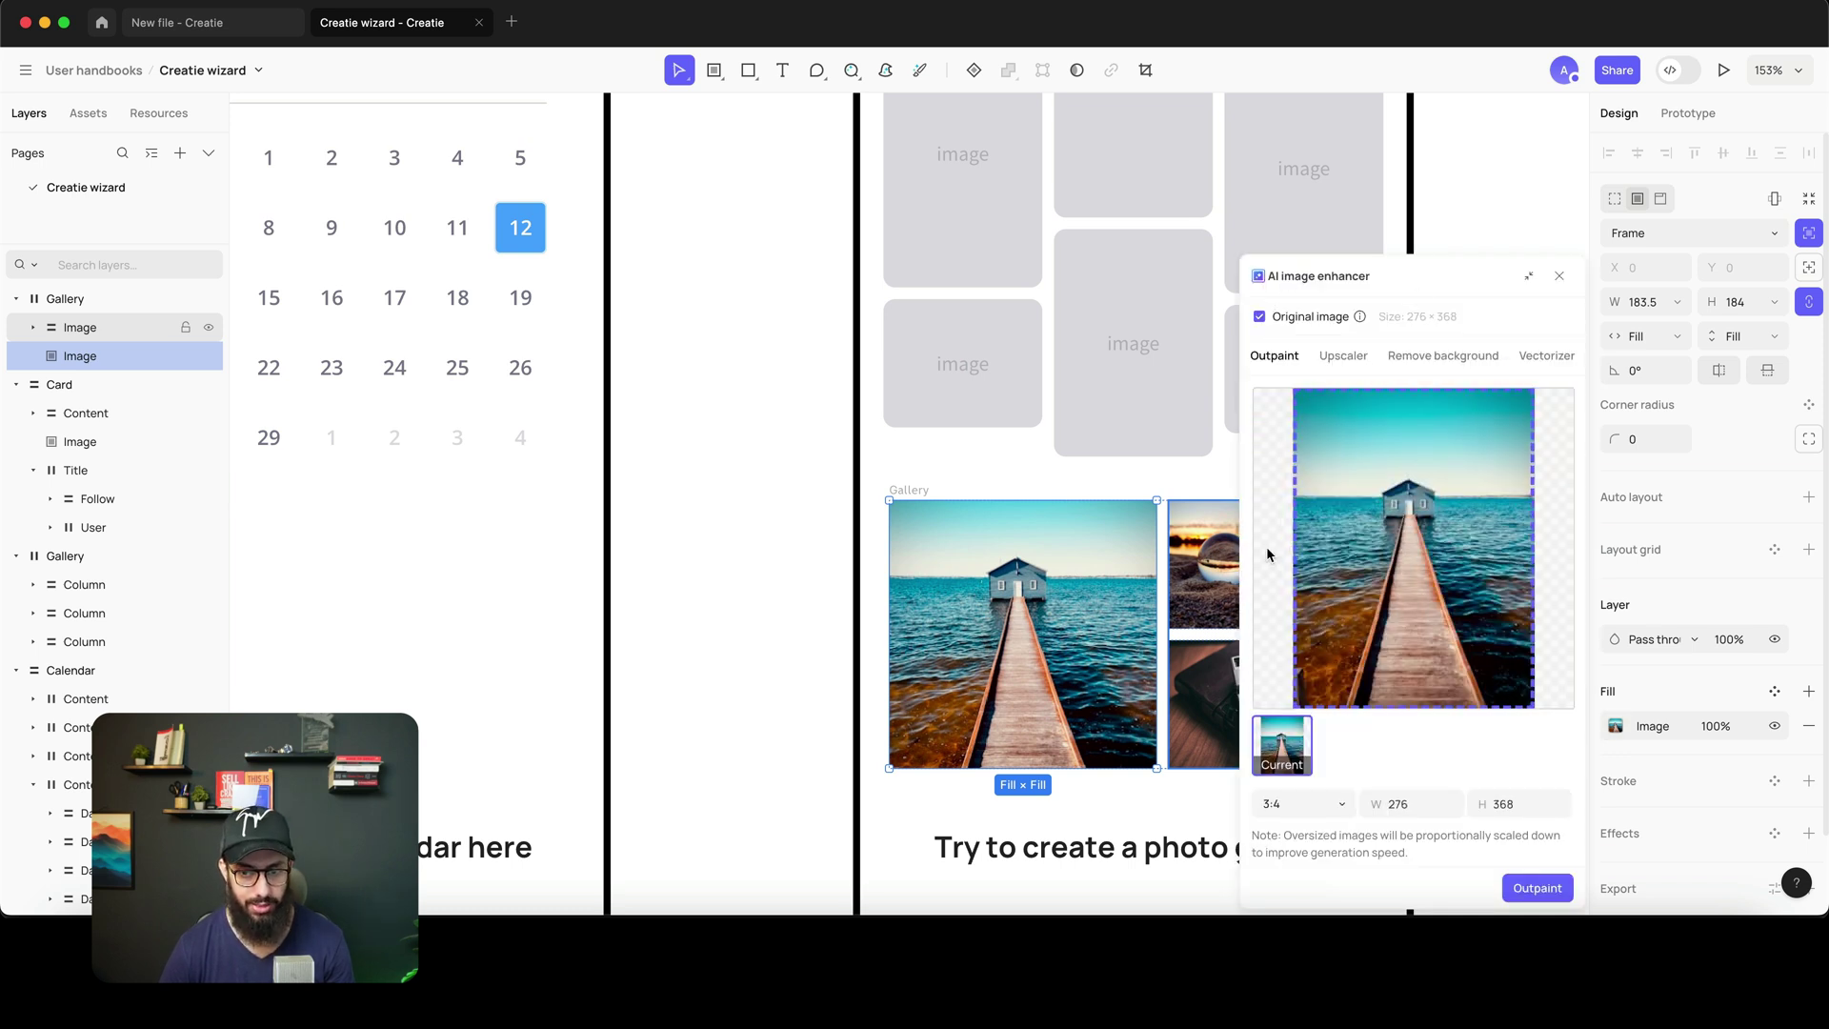
- Outpaint the pier photo to a 1:1 ratio, insert the result on the canvas and place it beside the gallery
left_click(1278, 804)
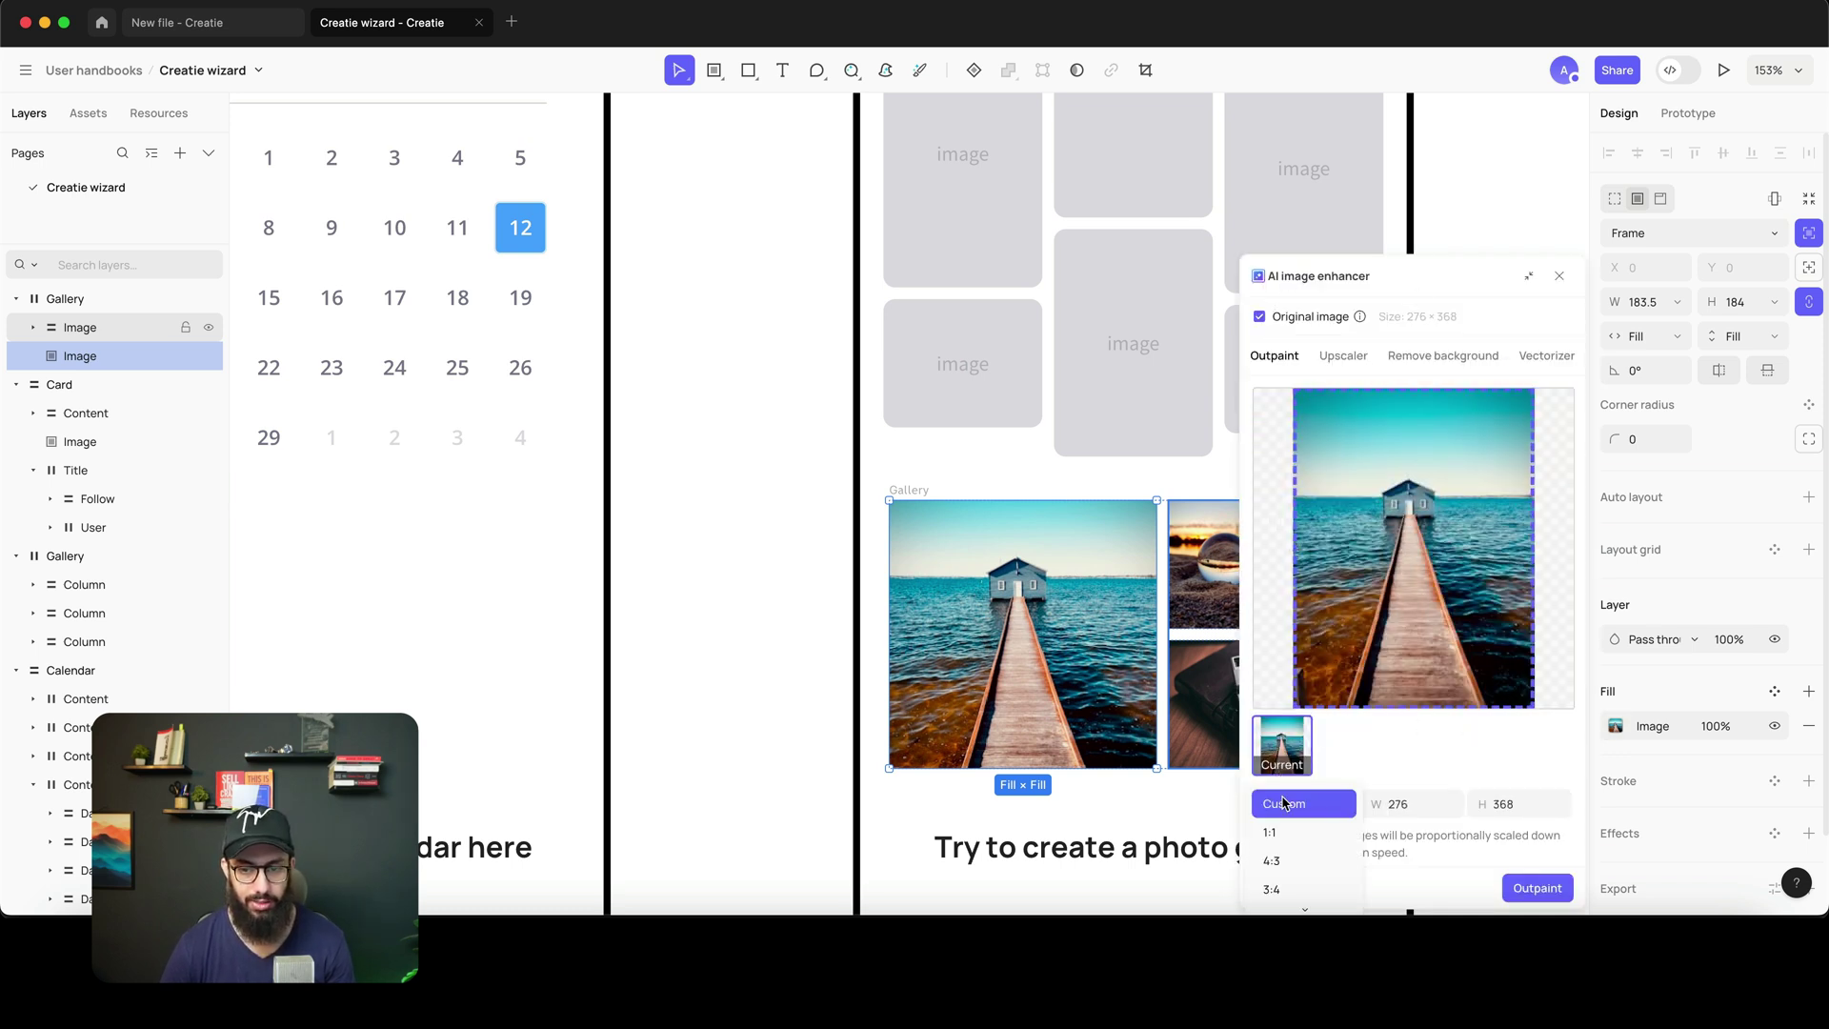
left_click(1272, 844)
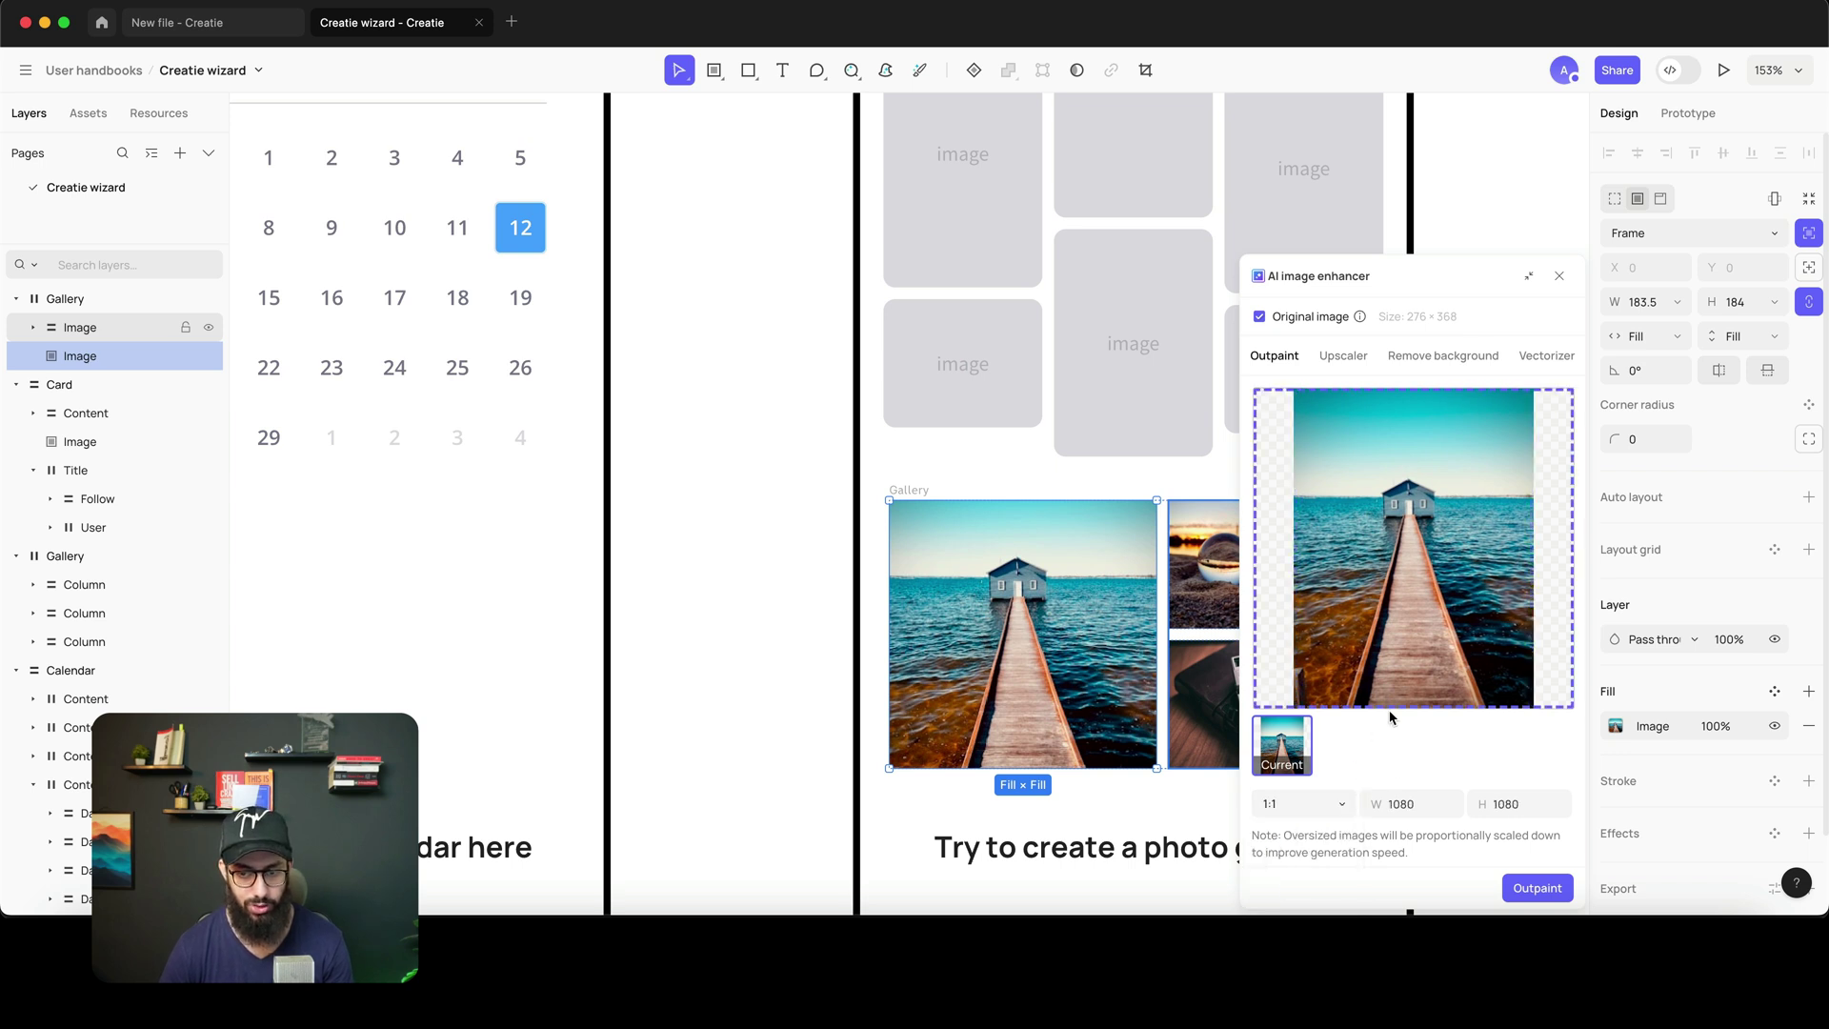
left_click(1523, 895)
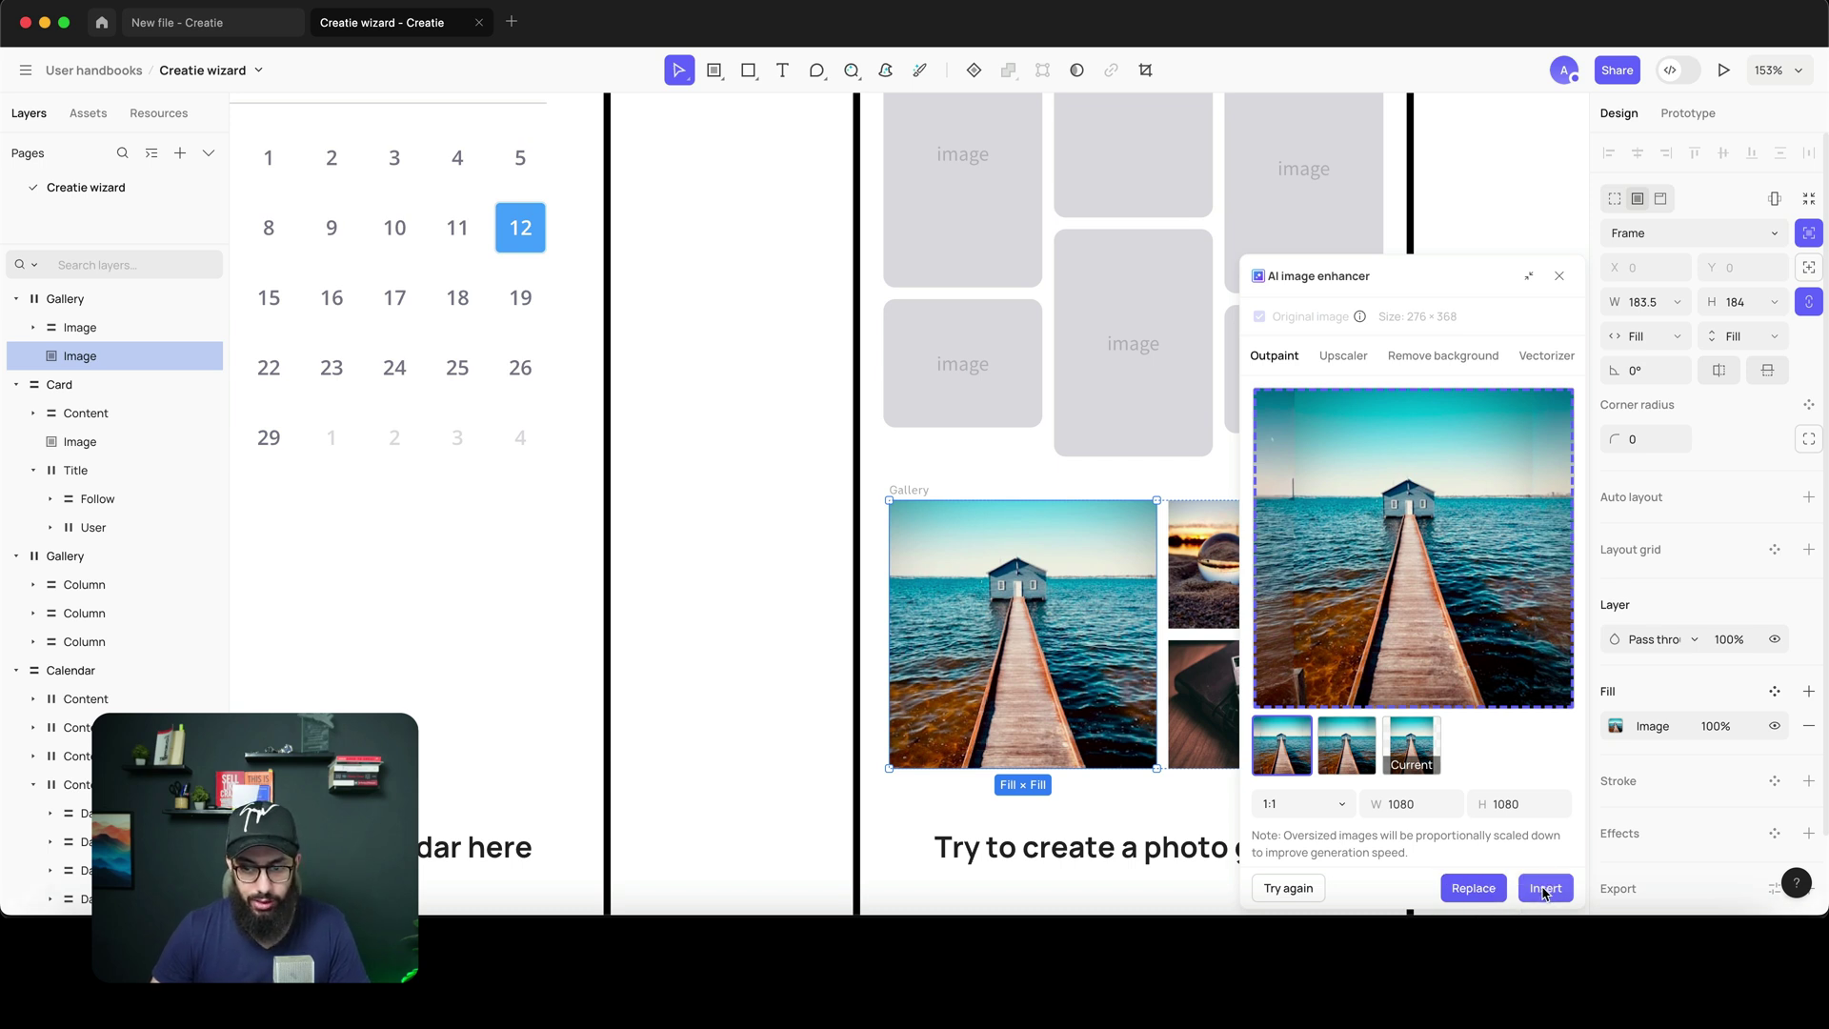
left_click(1544, 890)
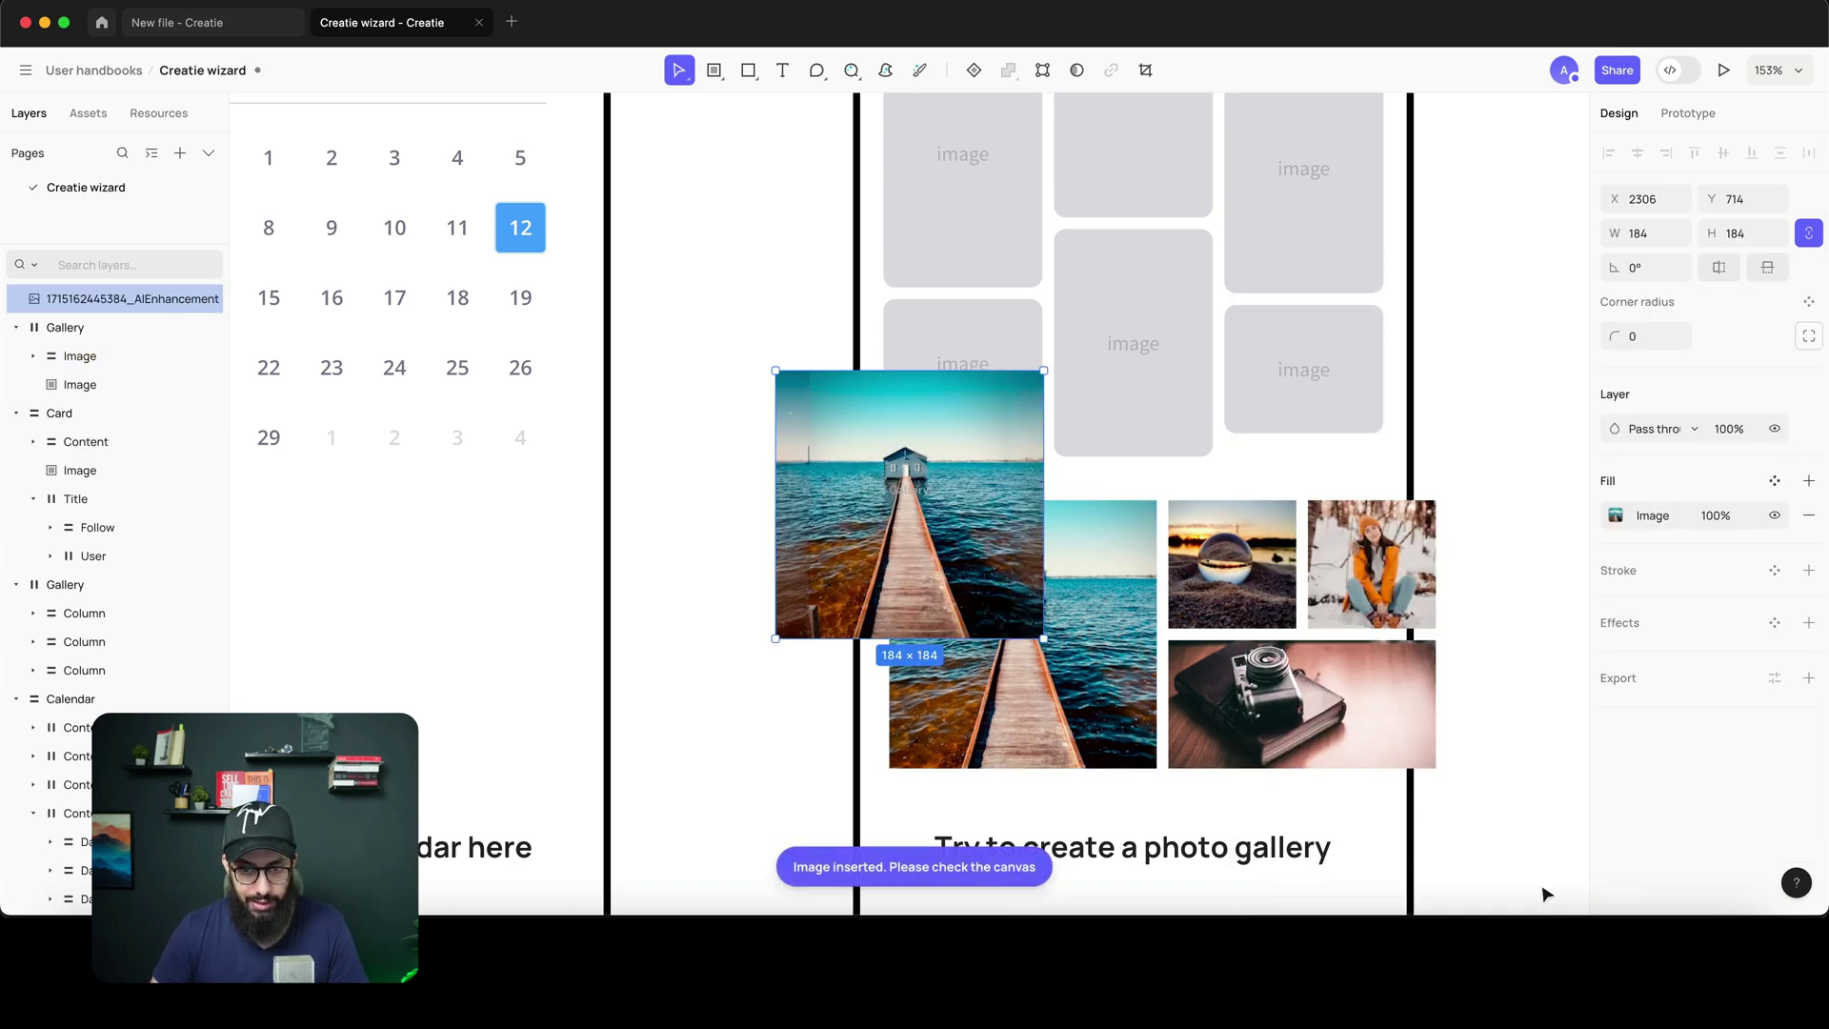
left_click_drag(914, 420, 756, 370)
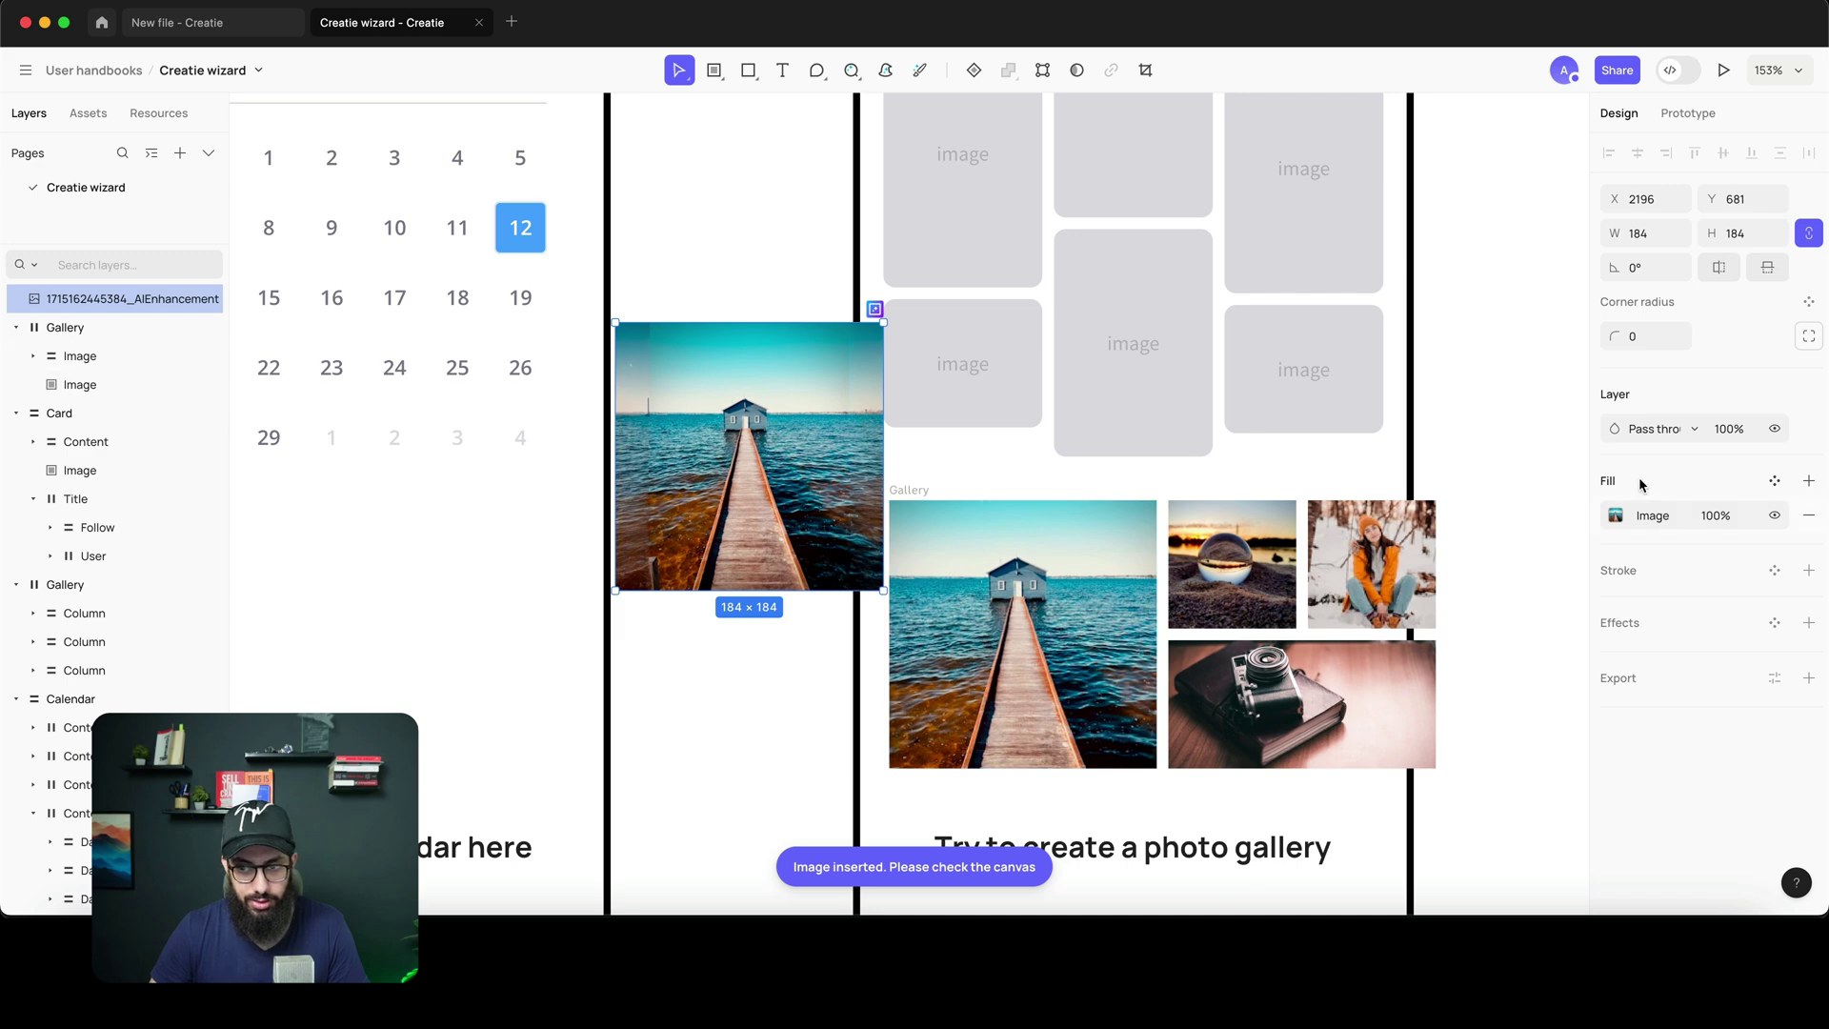
- Copy the outpainted image's fill onto the gallery's pier photo and remove the standalone outpainted image
left_click(1596, 519)
key("super+c")
left_click(1024, 646)
key("super+v")
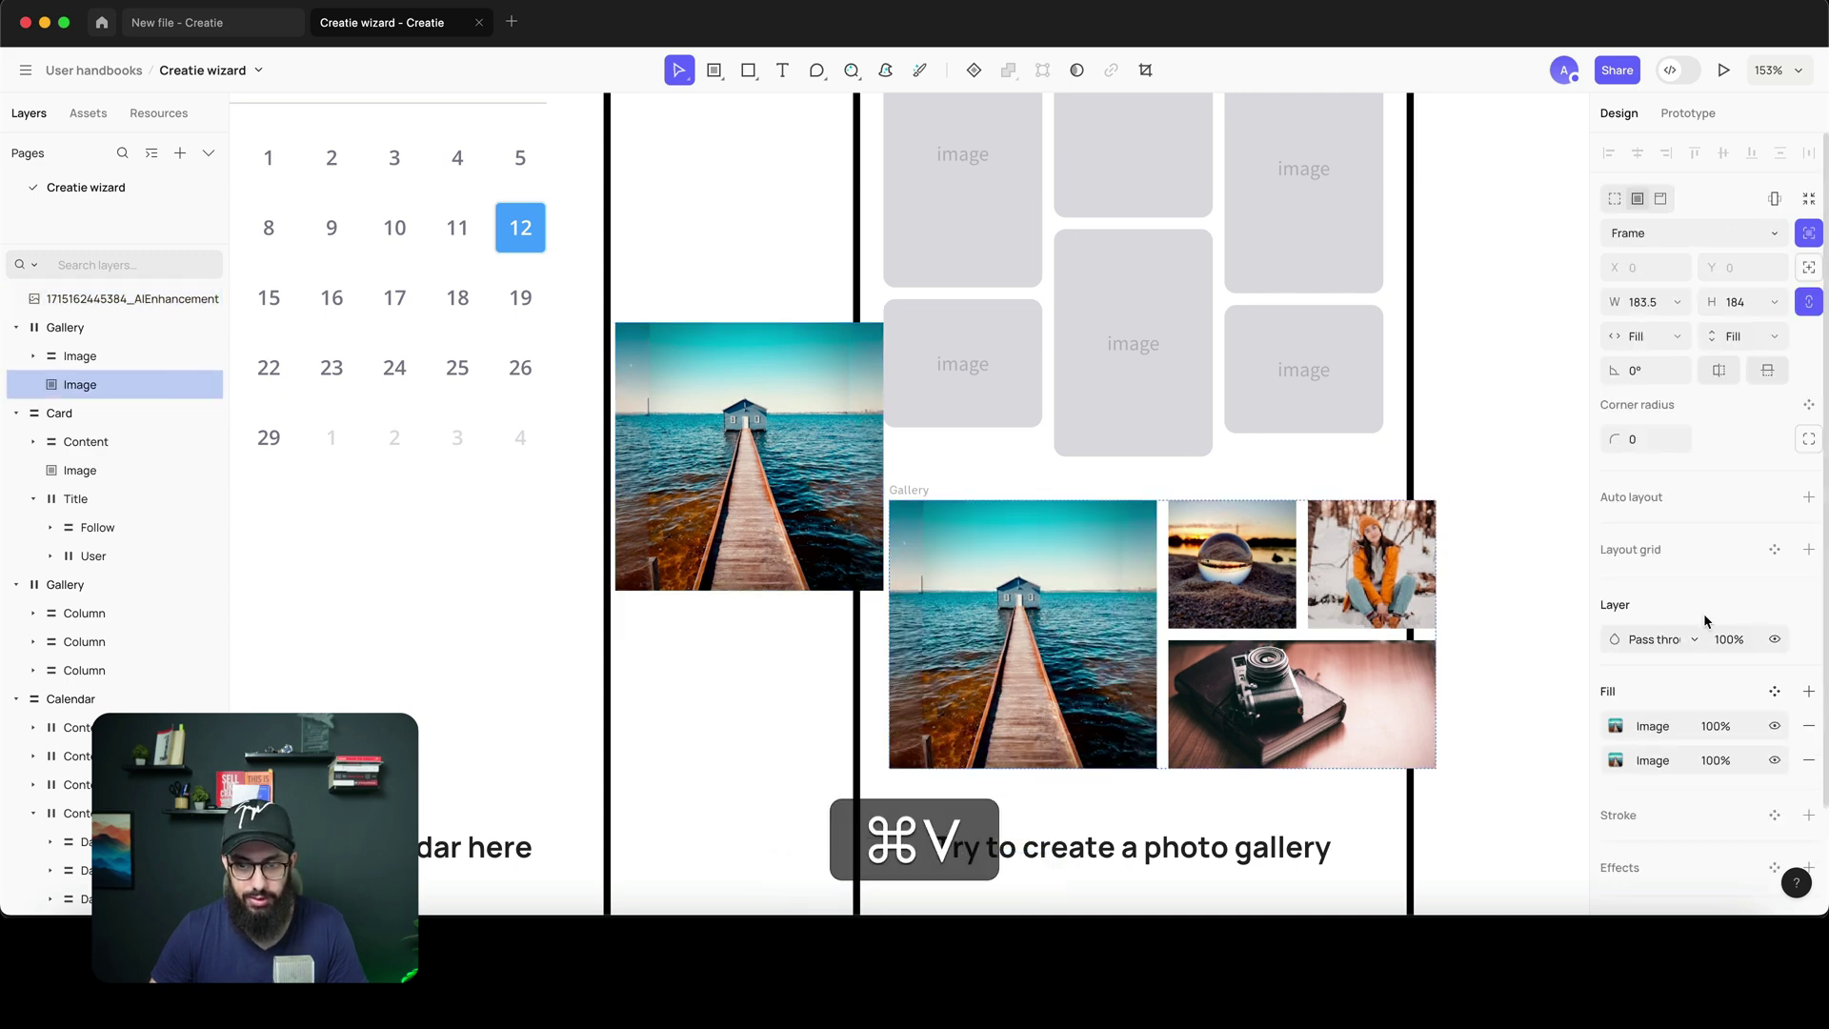
left_click(132, 298)
key("super+x")
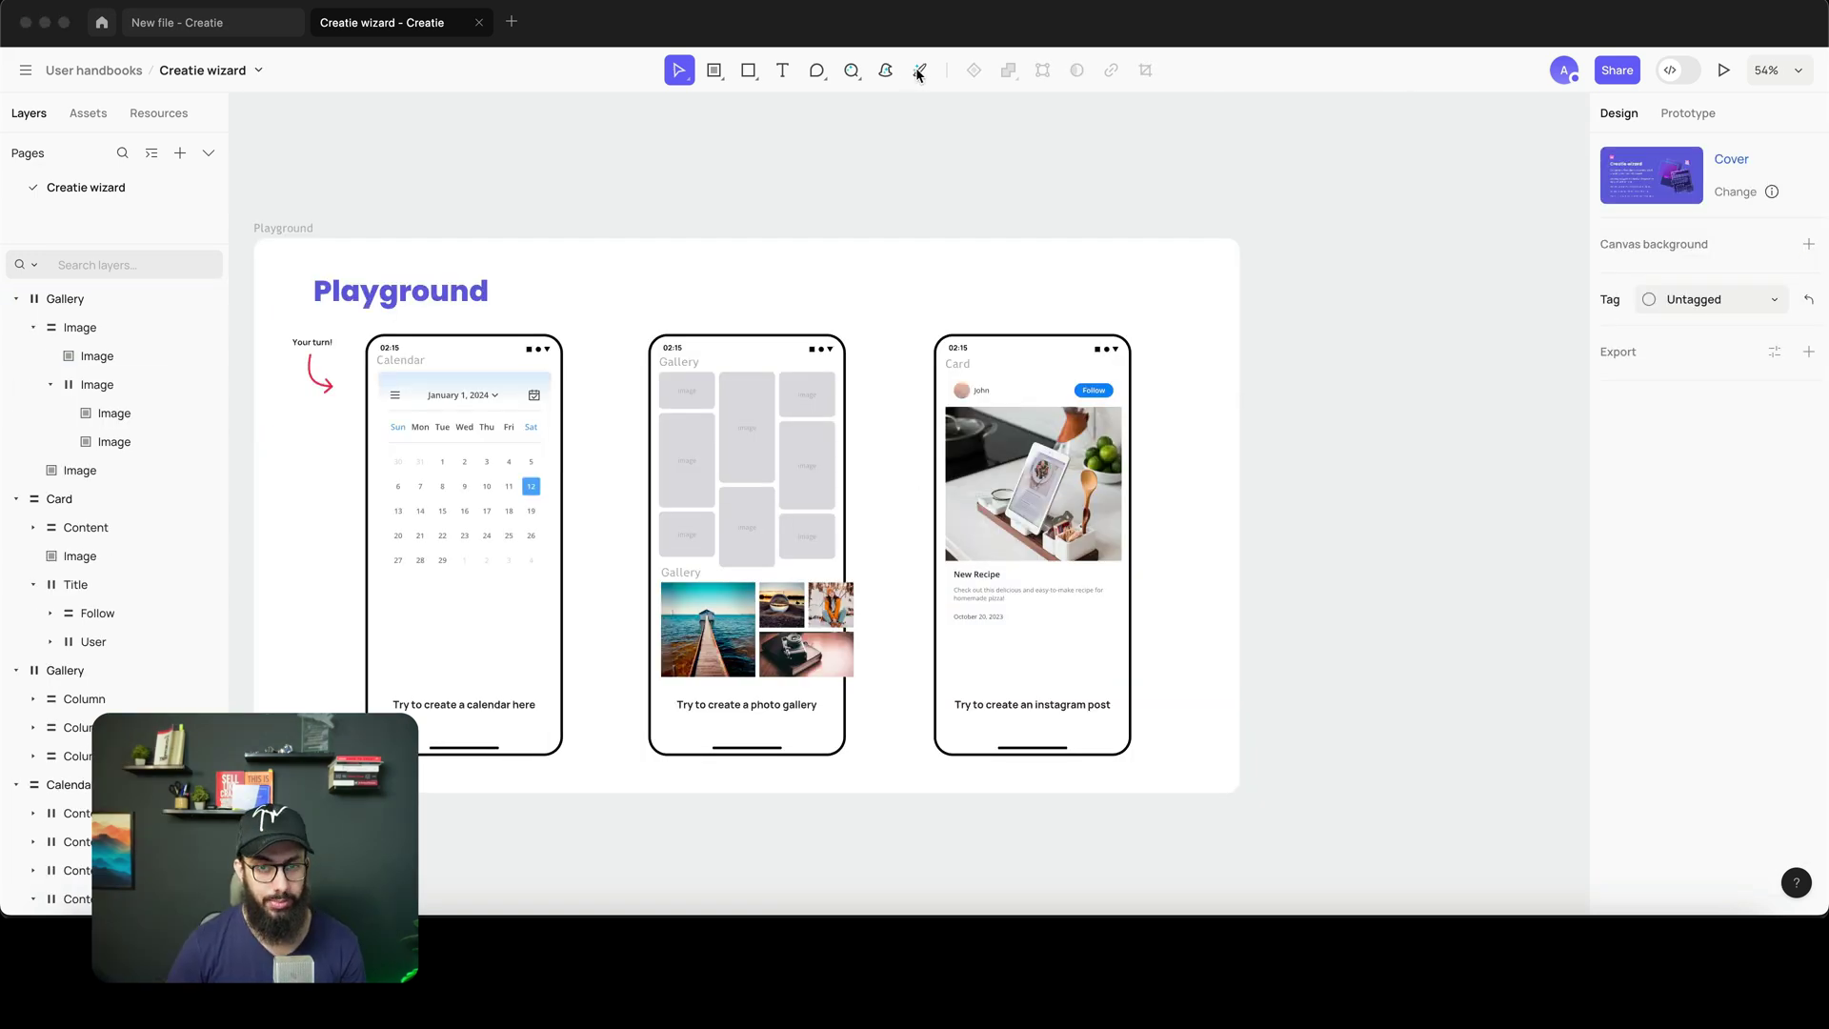
- Generate Magicon icons in the 3D realistic style from the prompt "big blue baloon"
left_click(920, 72)
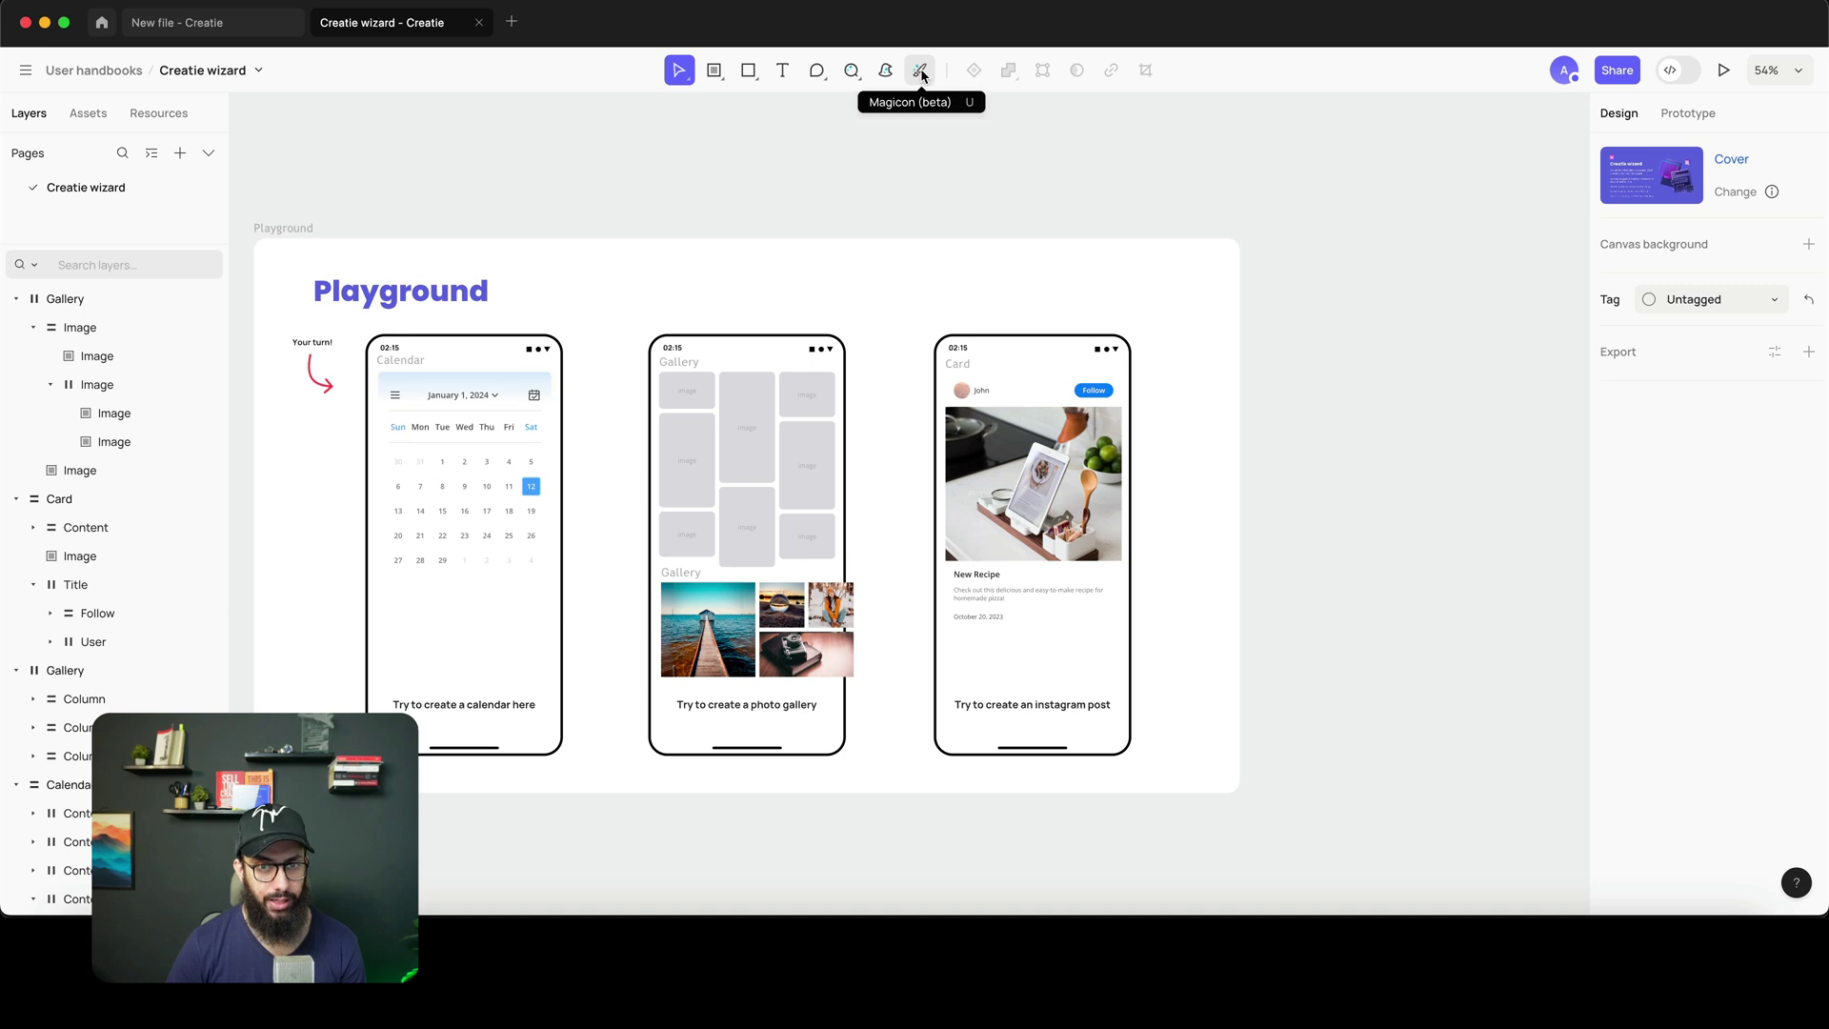
left_click(920, 74)
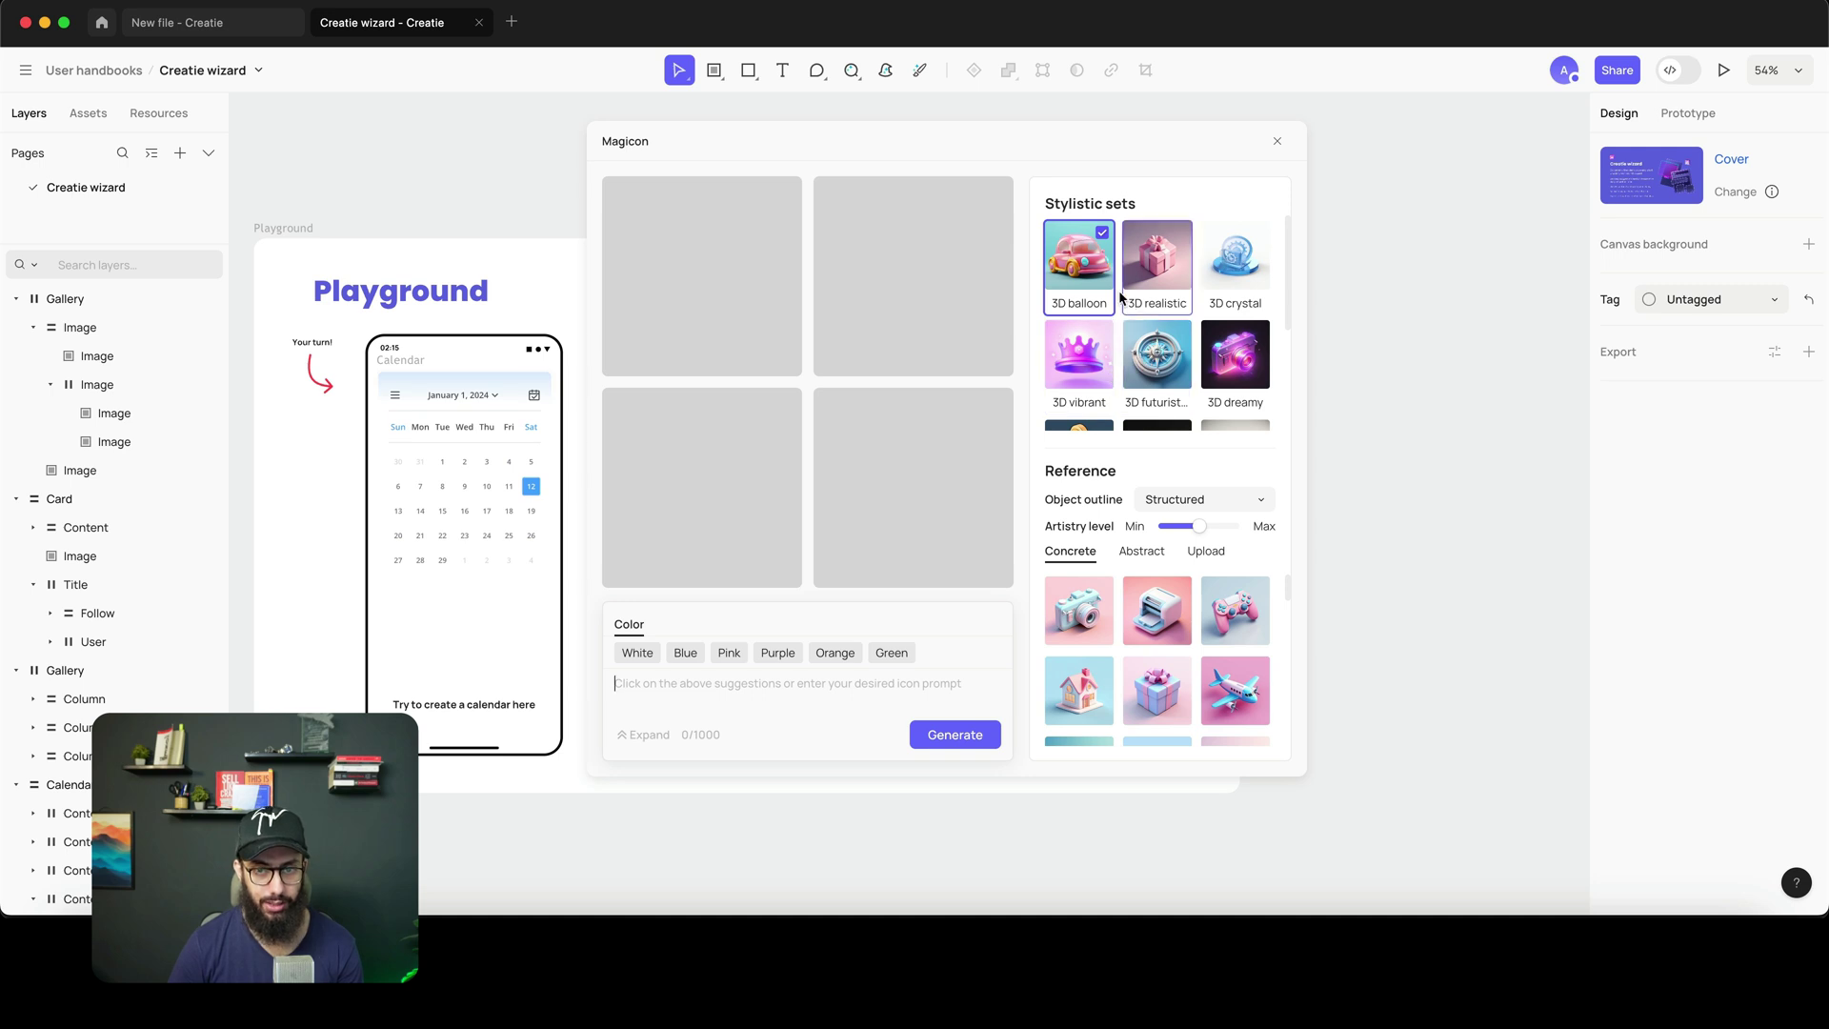
left_click(1160, 276)
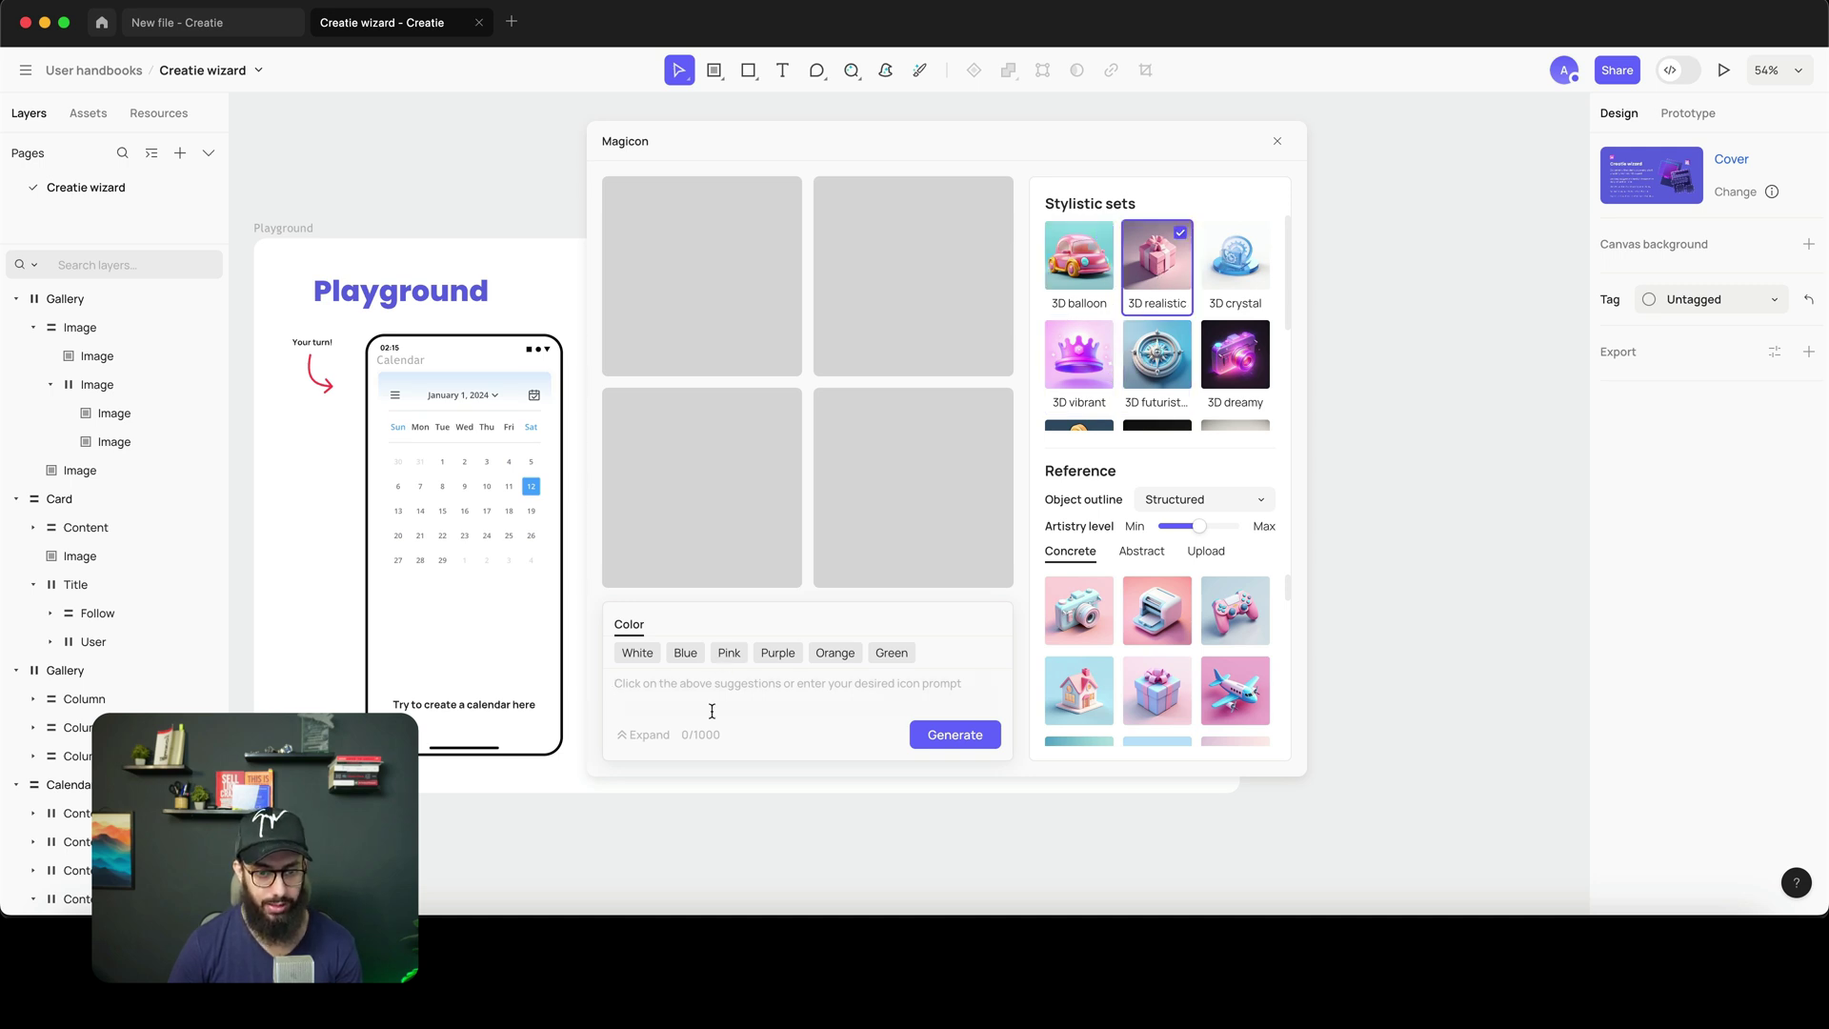
type("baloon")
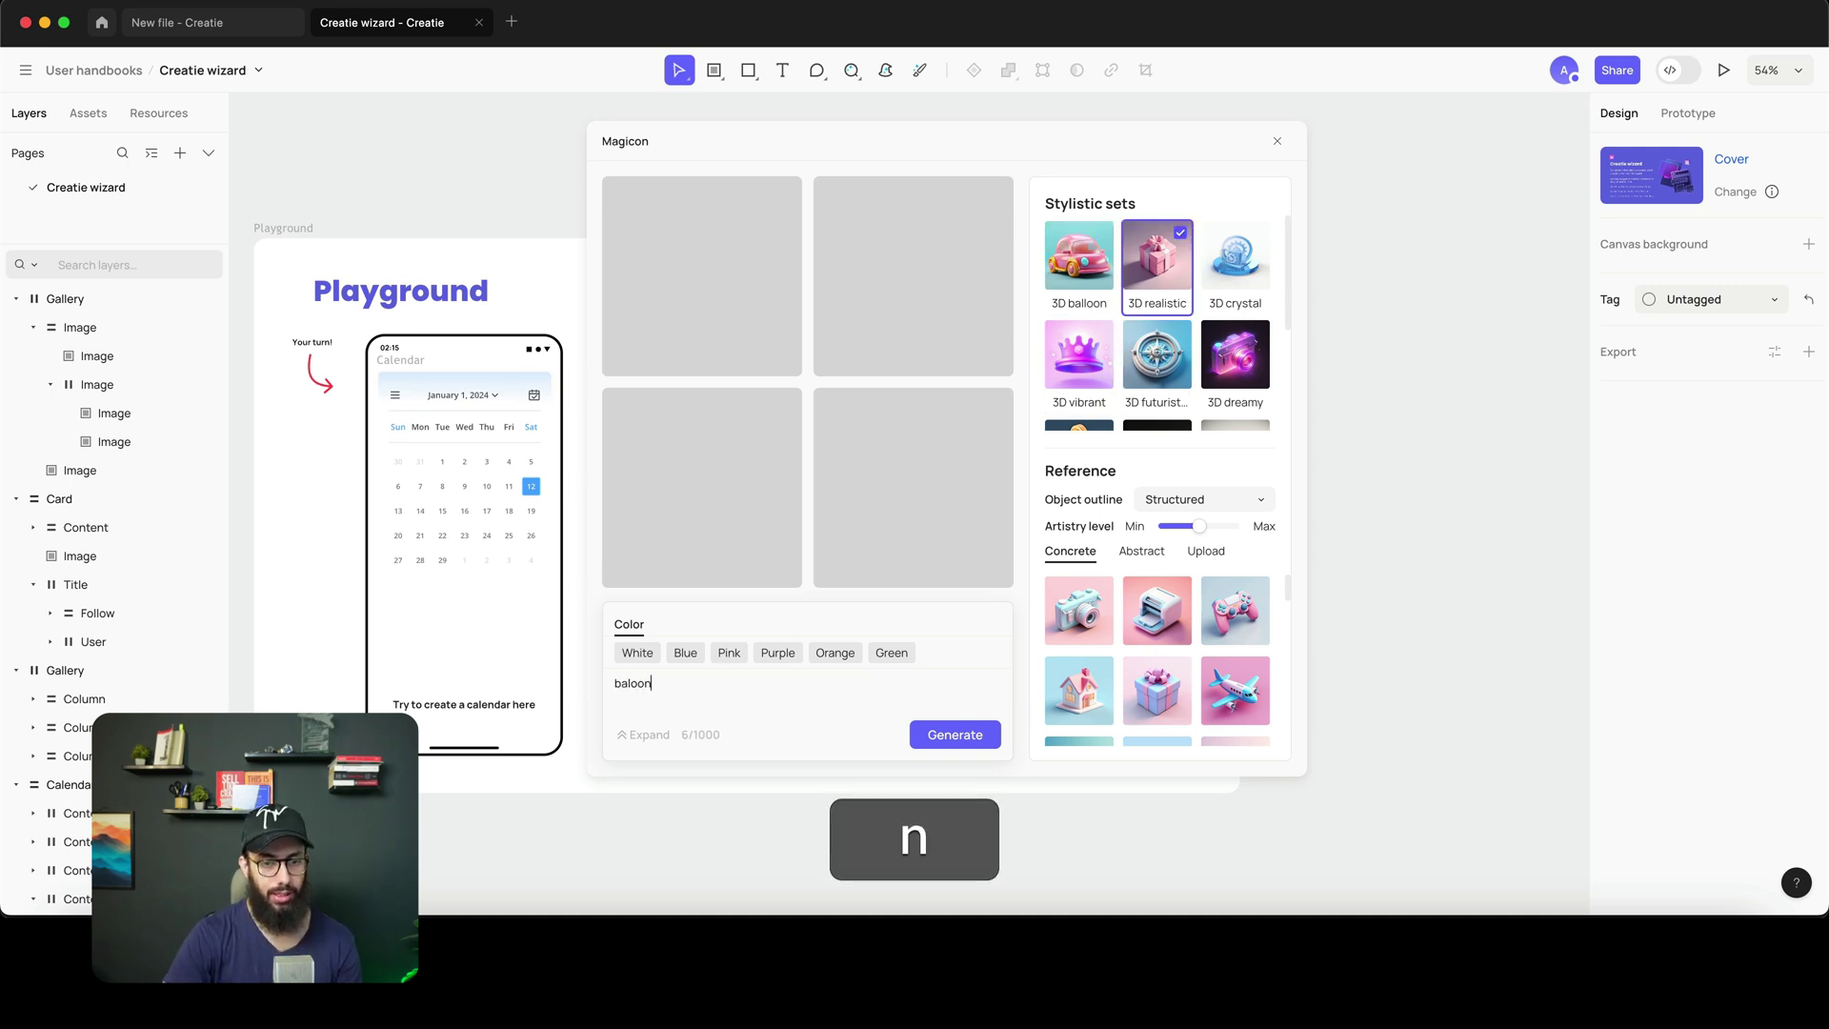
key("super+Left")
type("big blue")
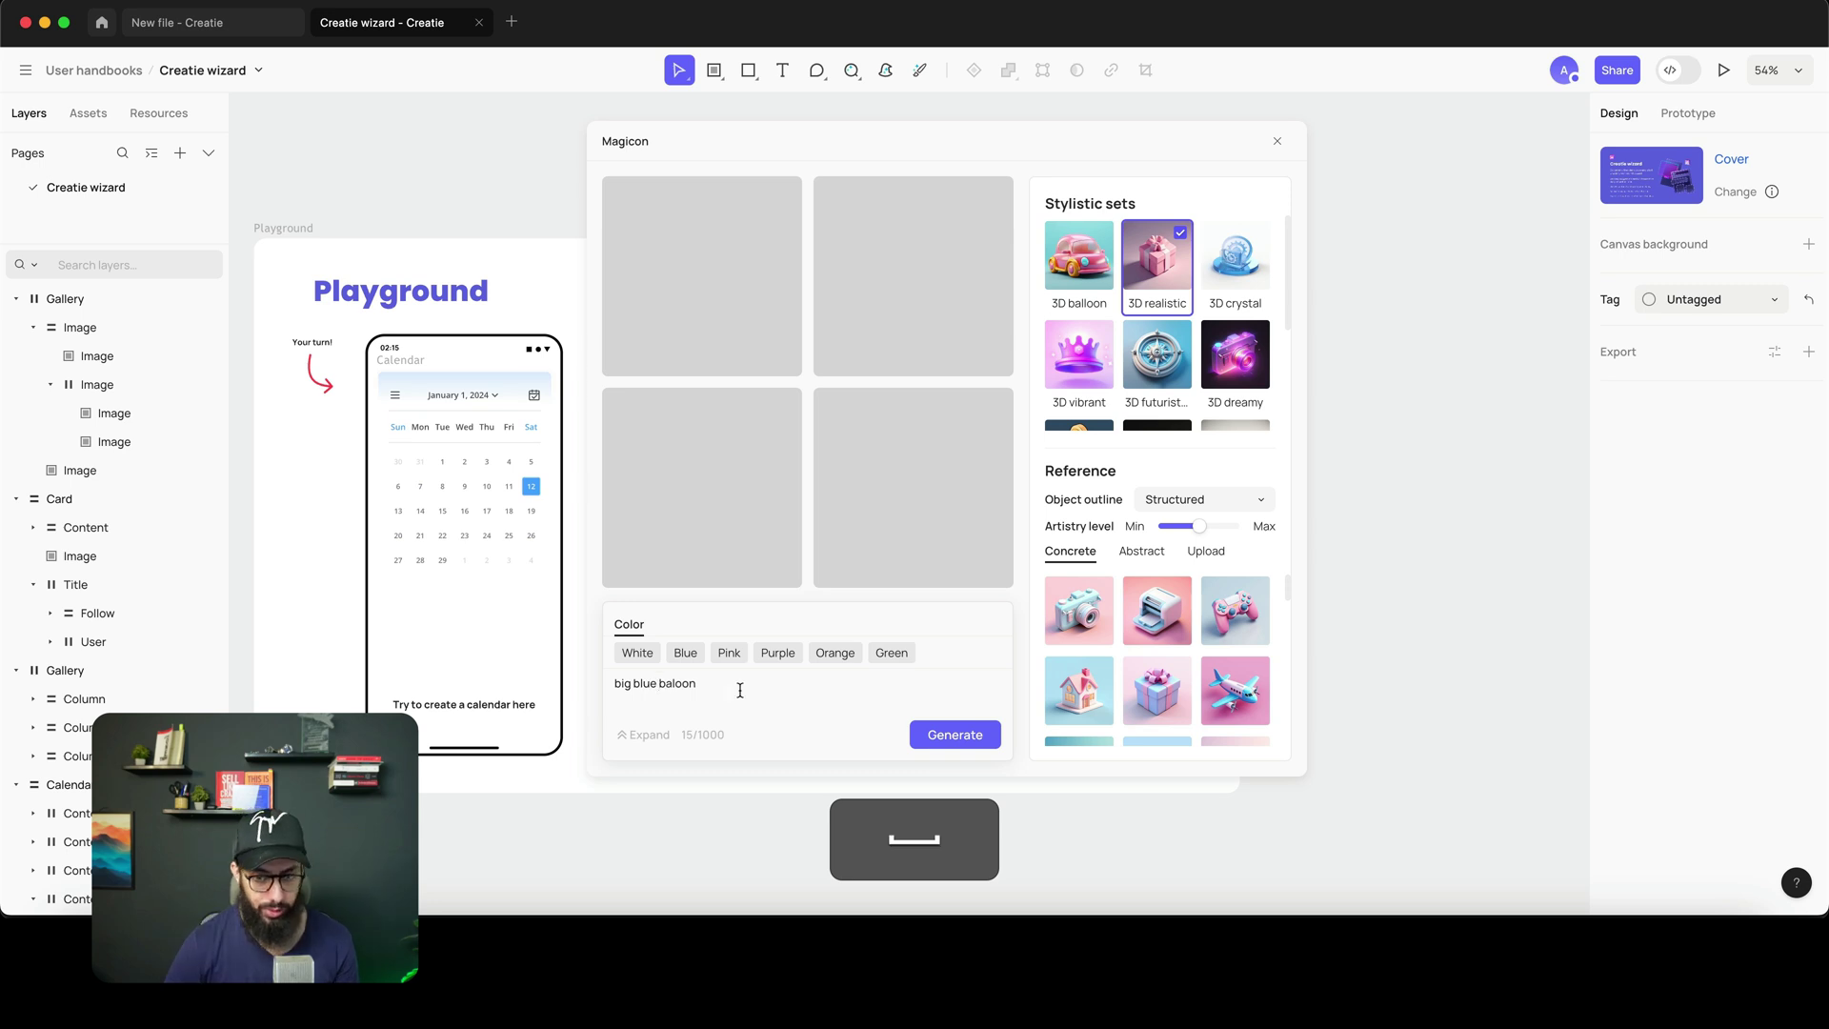
scroll(1113, 597, "down", 5)
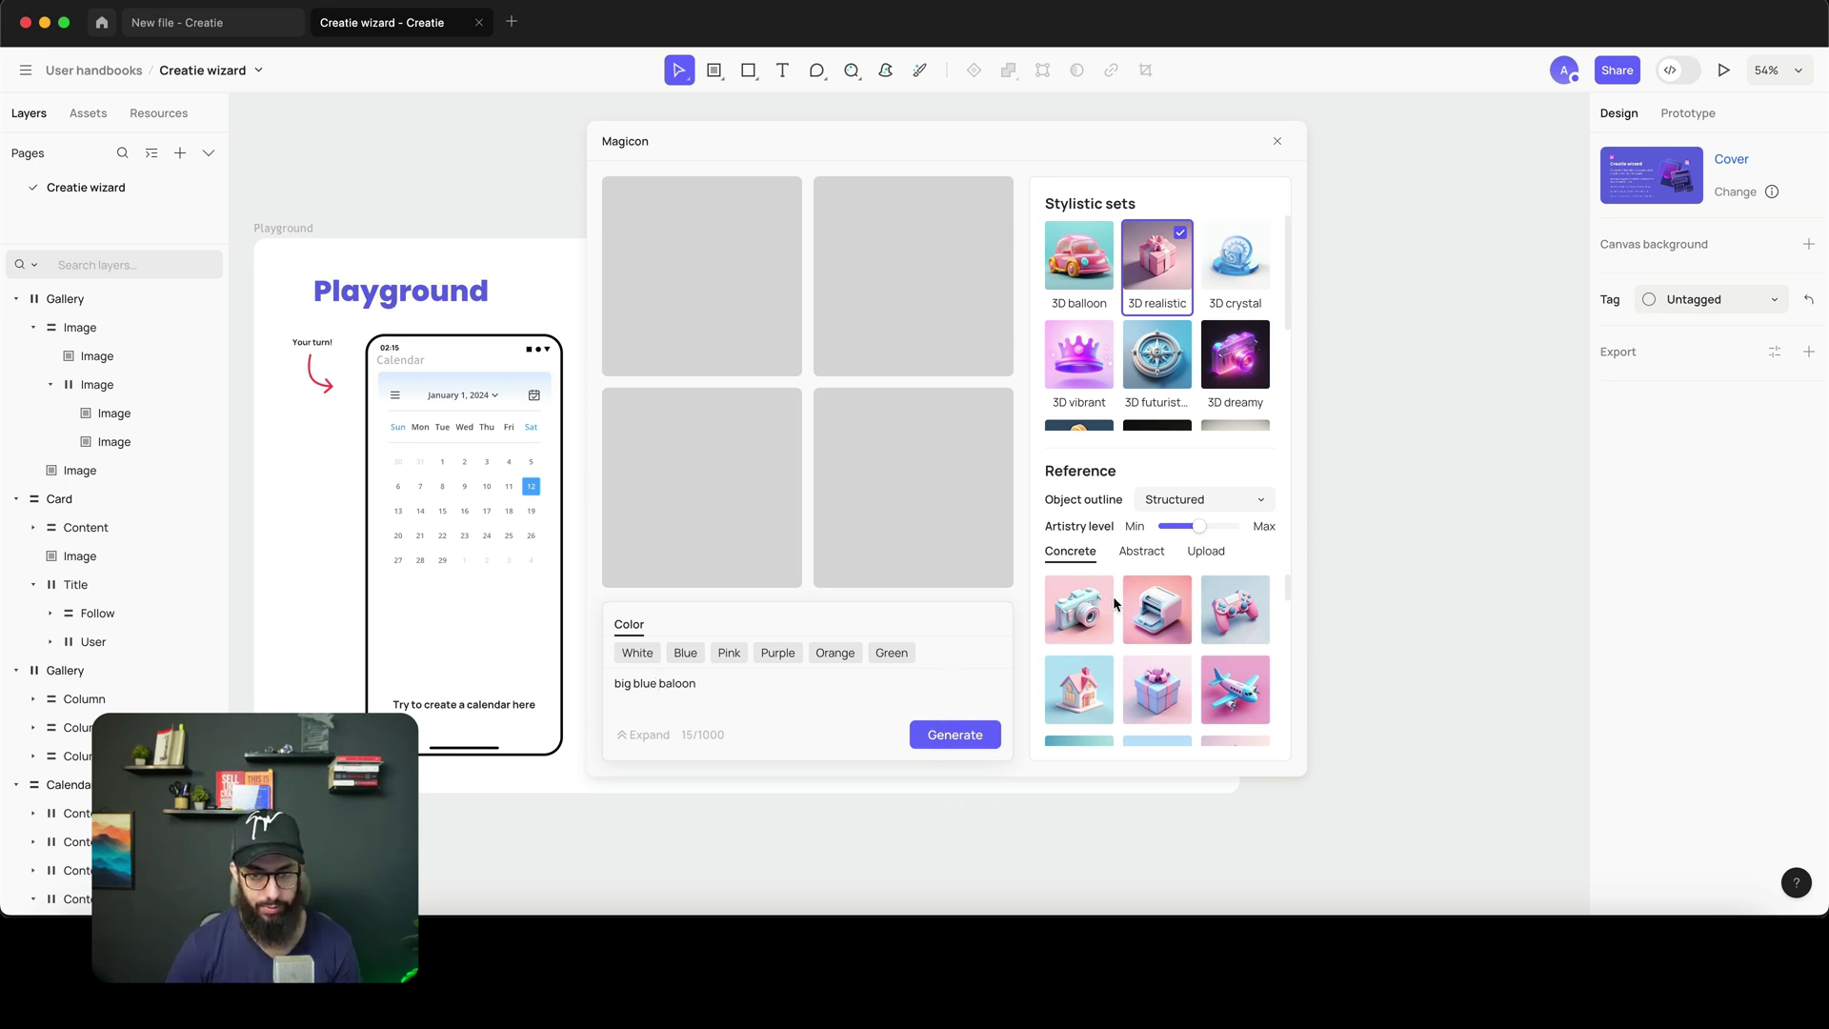
scroll(1113, 597, "up", 3)
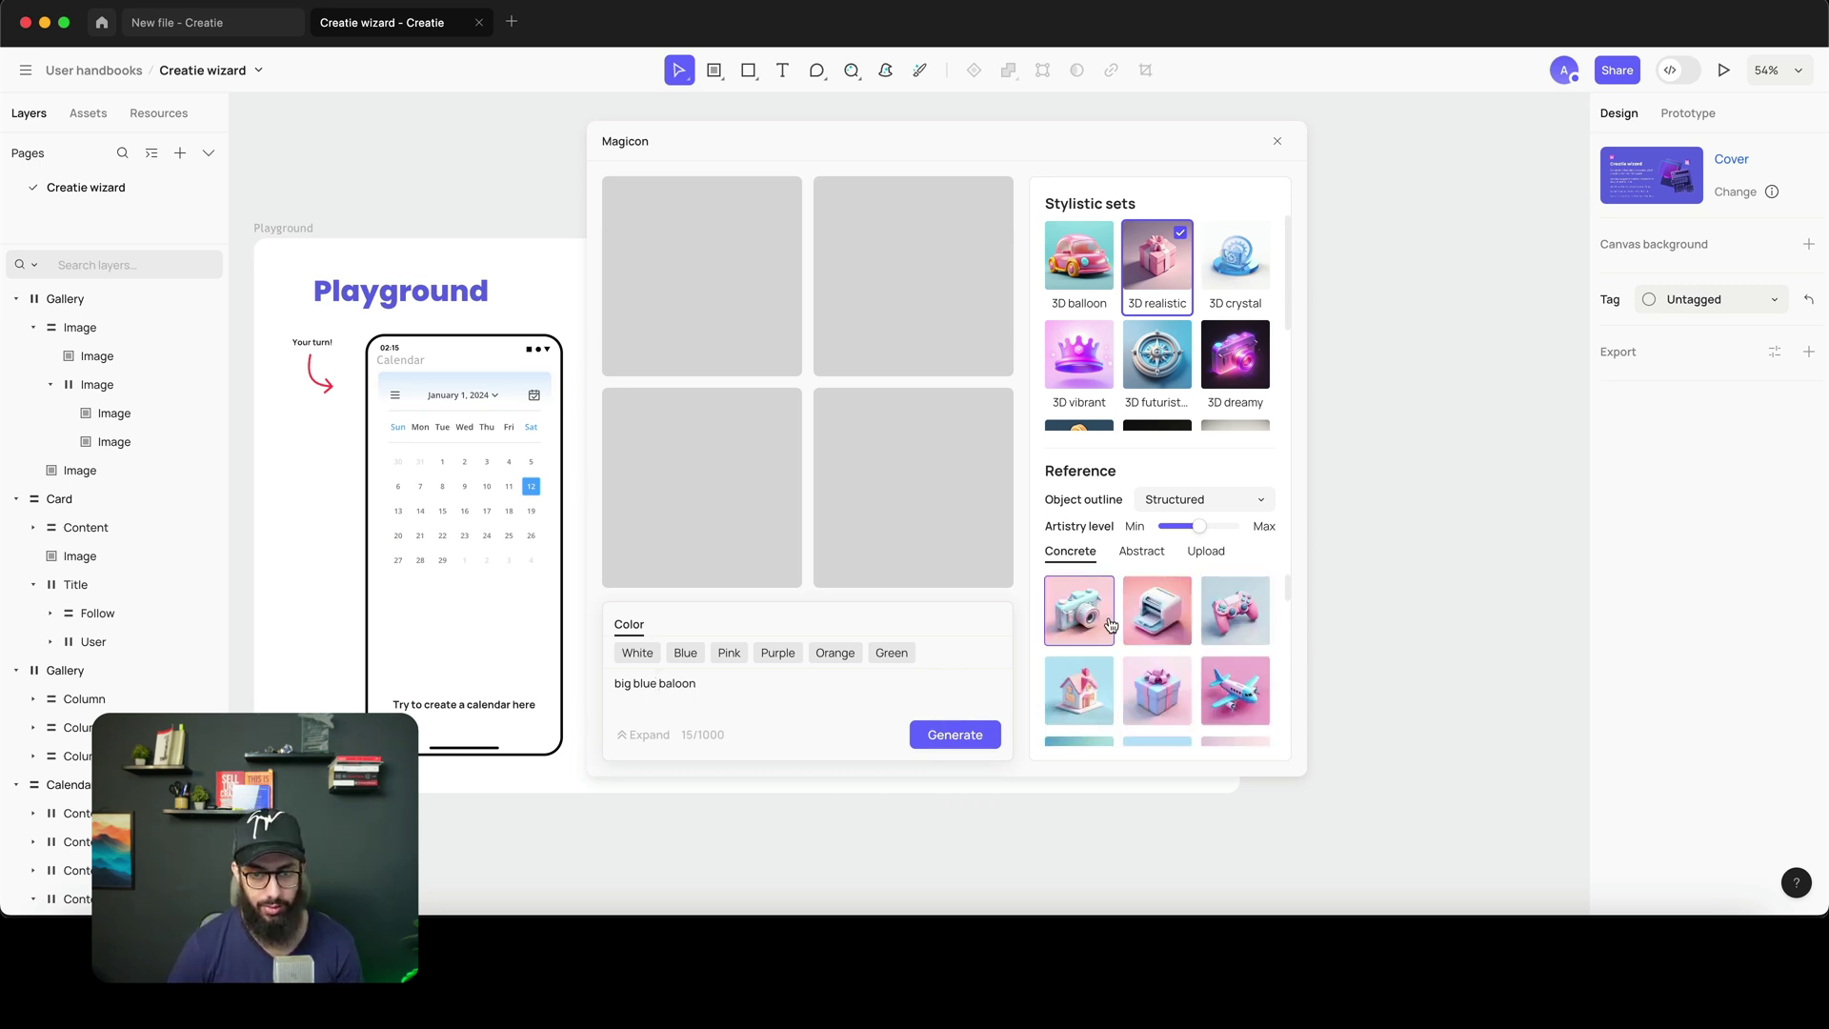
left_click(978, 733)
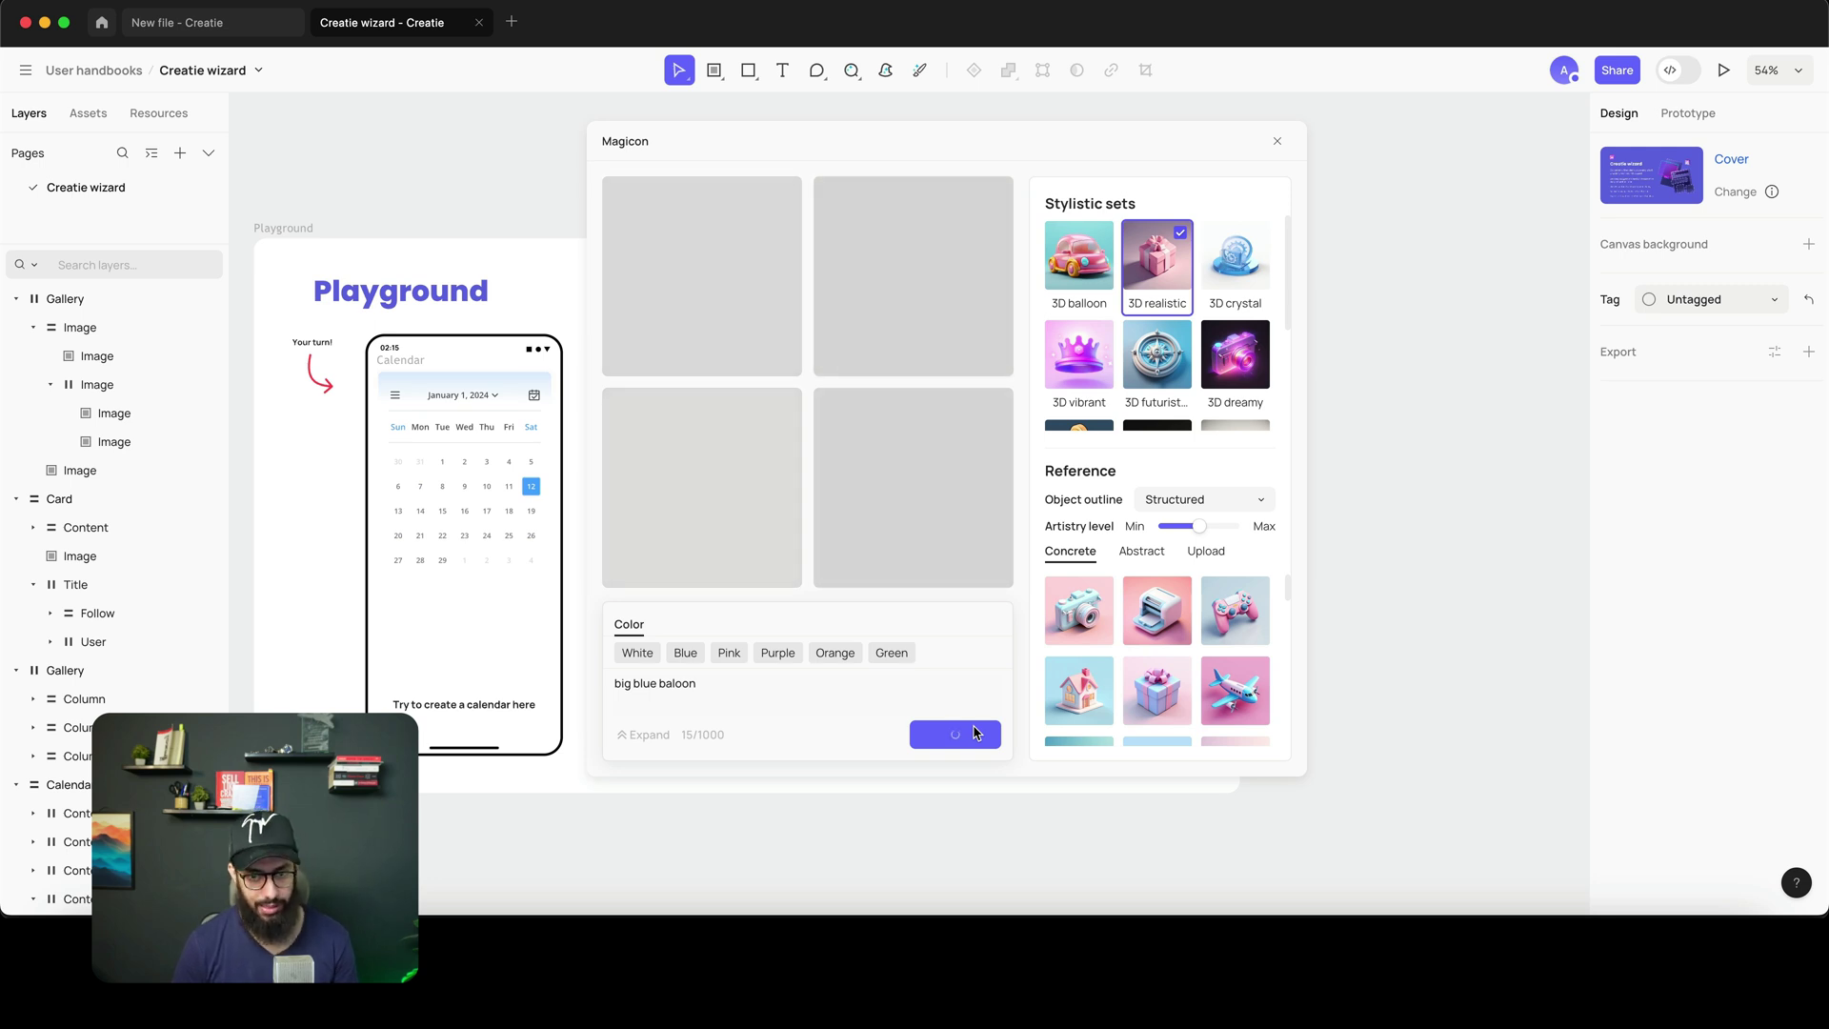
key("super")
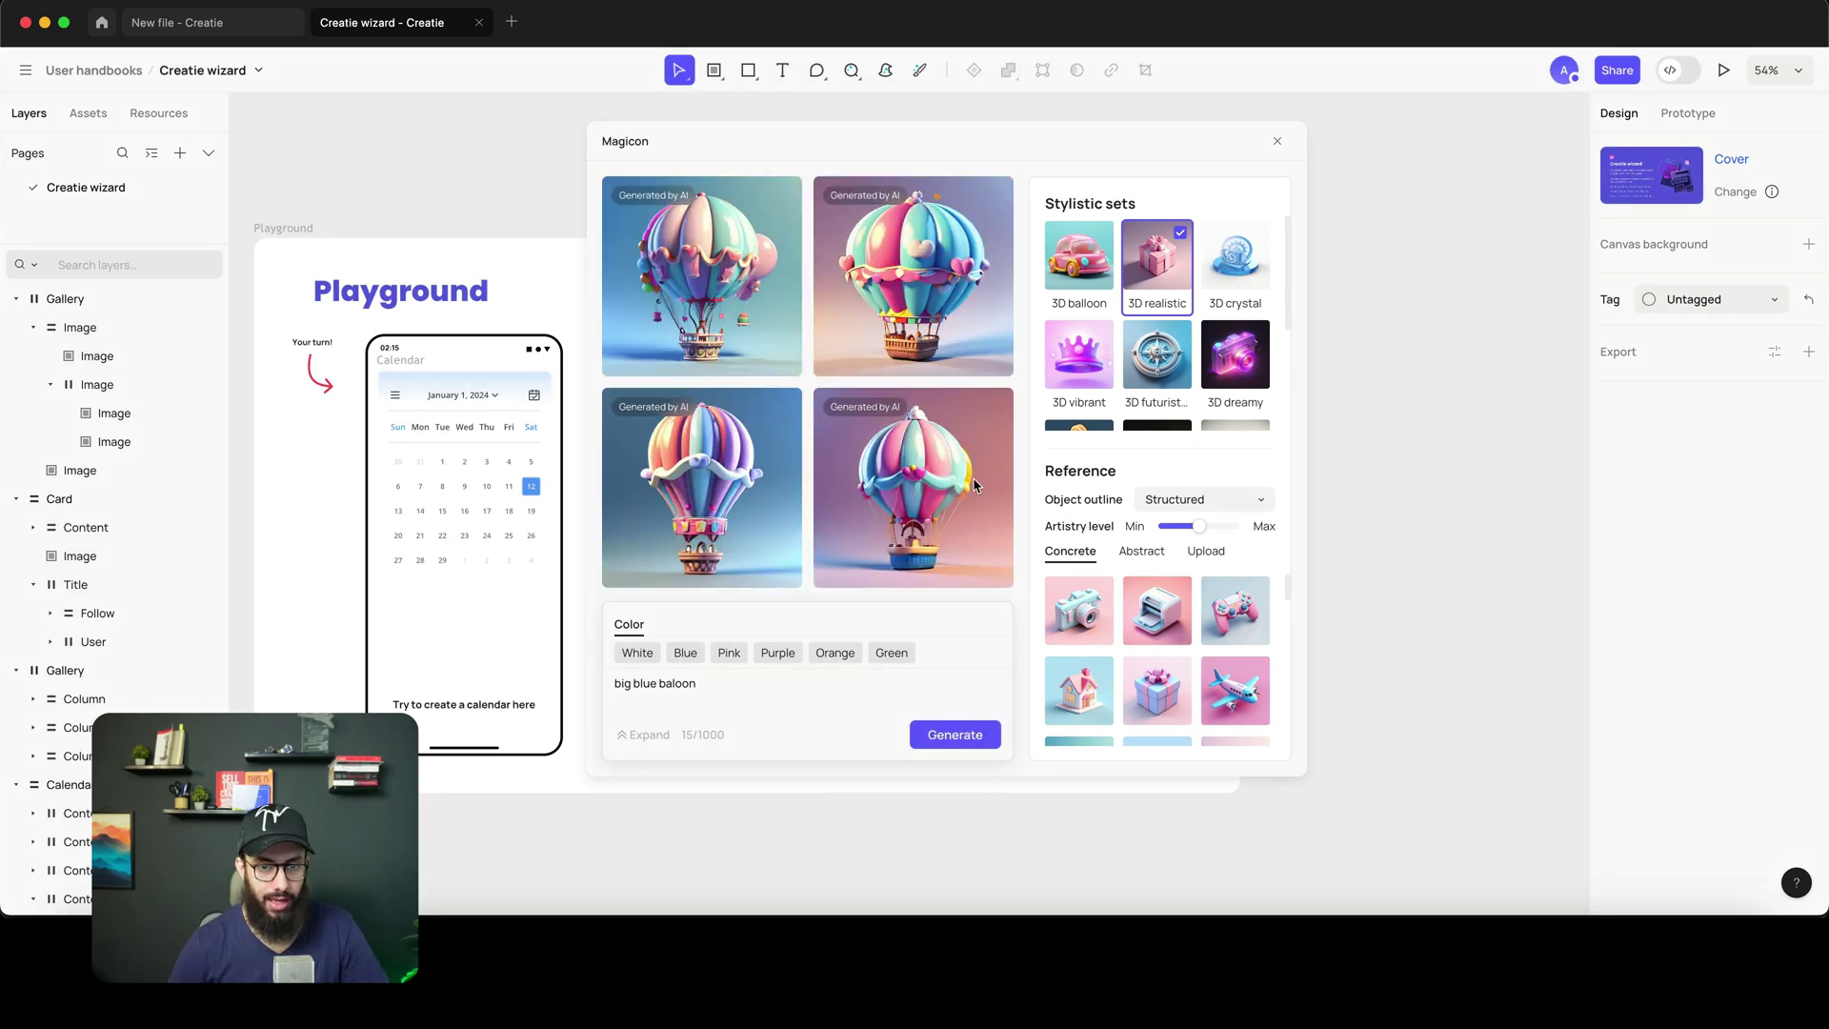
key("ctrl+super+r")
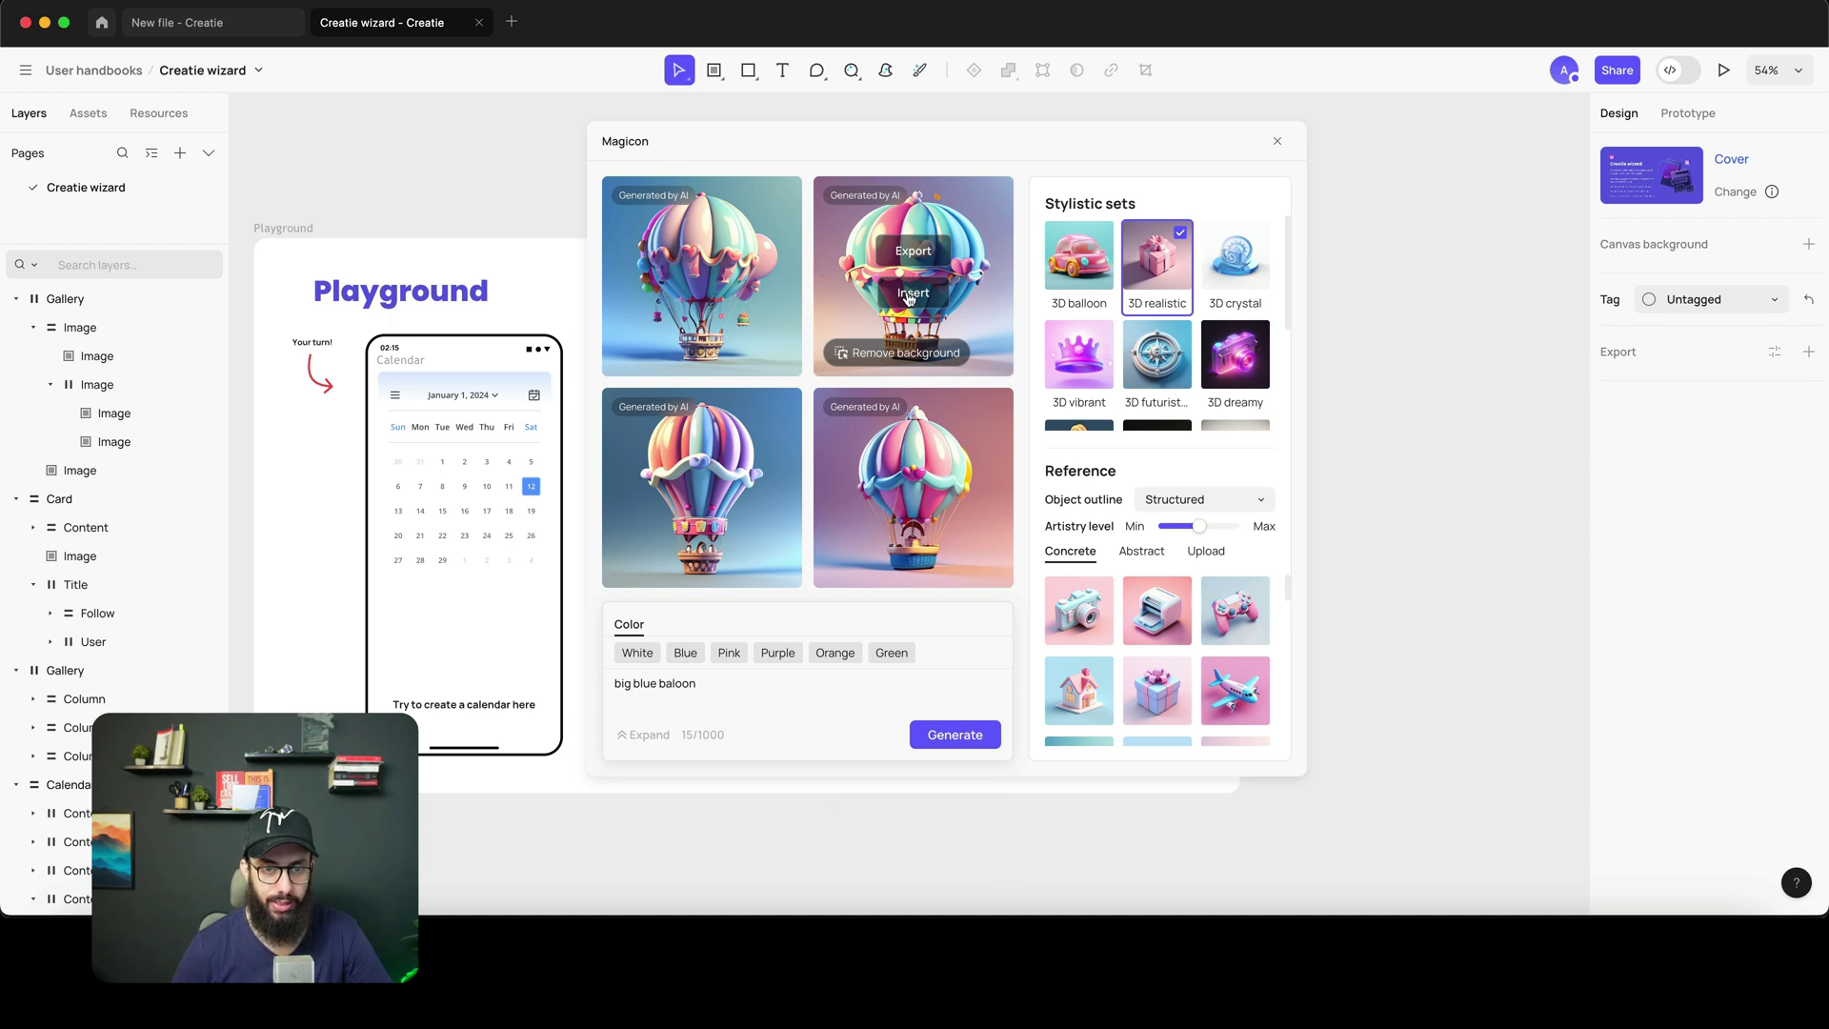
- Insert the first generated balloon image, close Magicon and move the image into empty canvas below the Instruction frame
left_click(700, 297)
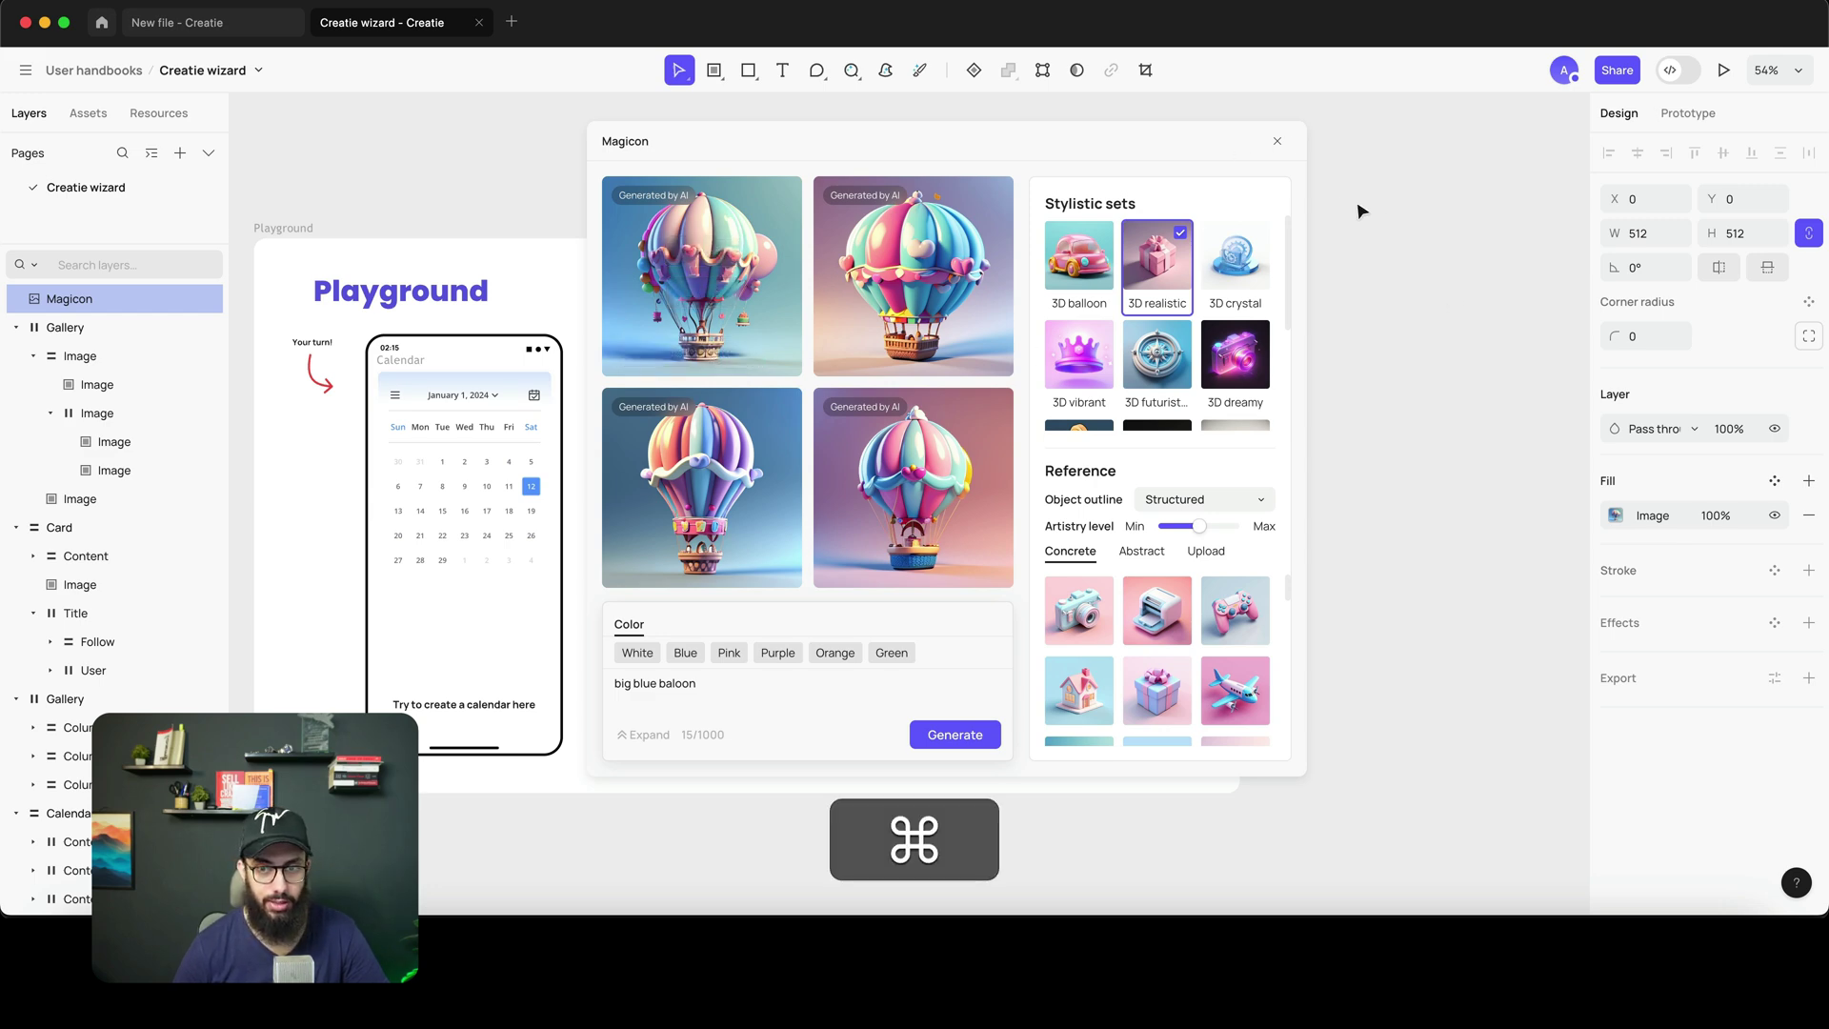
left_click(1277, 141)
scroll(1277, 232, "down", 10)
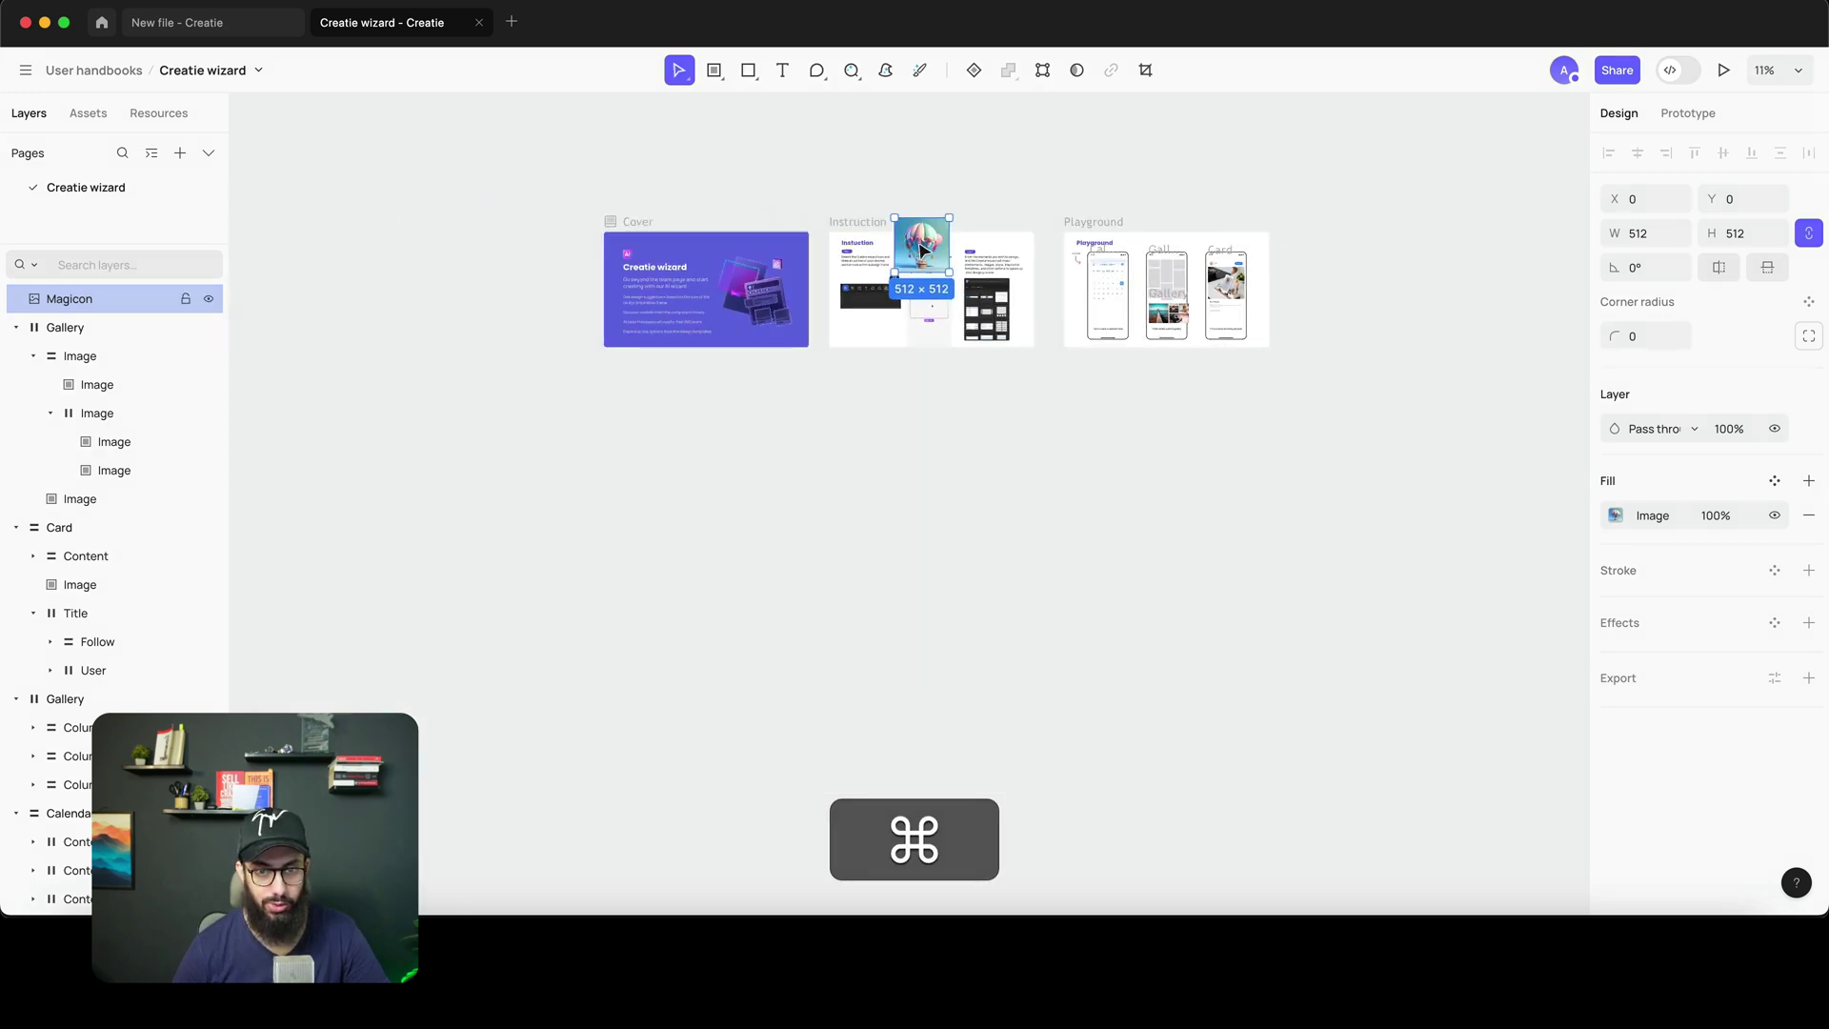
scroll(918, 285, "up", 10)
scroll(918, 286, "down", 5)
left_click_drag(917, 286, 963, 726)
scroll(991, 686, "down", 3)
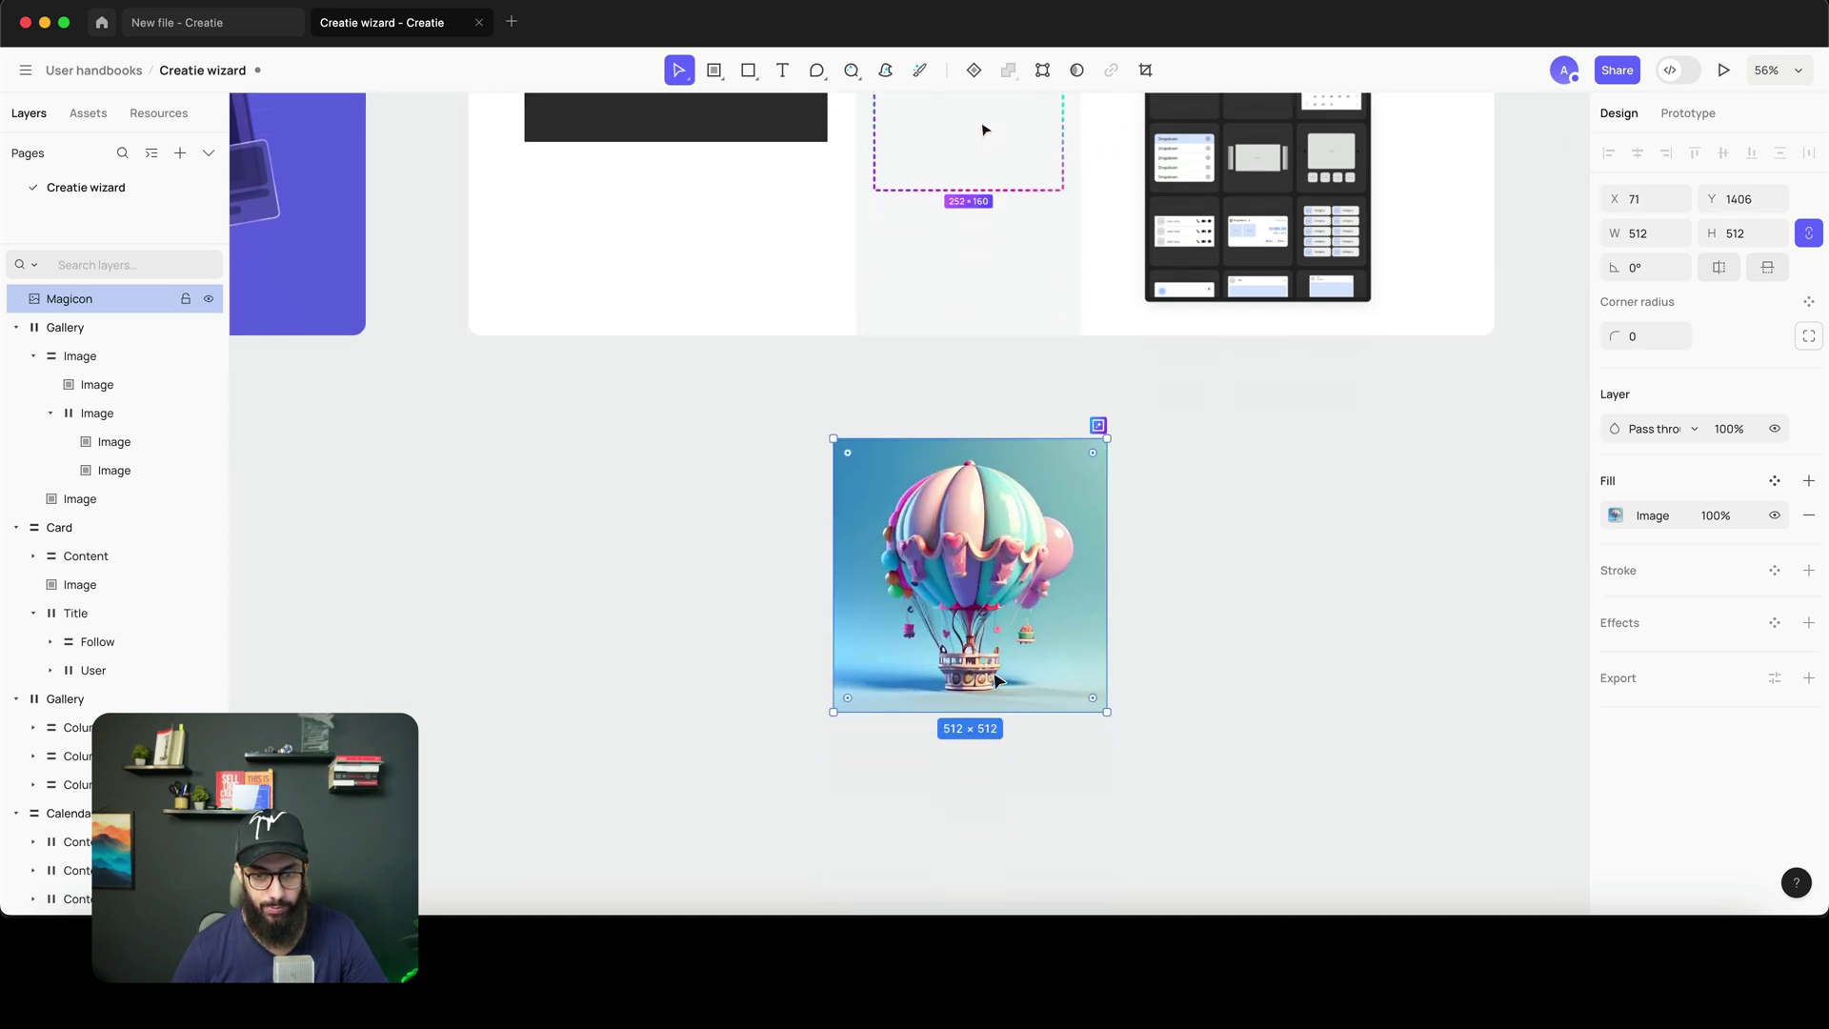
- Check the Upscaler options for the balloon image in the AI image enhancer and run its background removal
left_click(1099, 426)
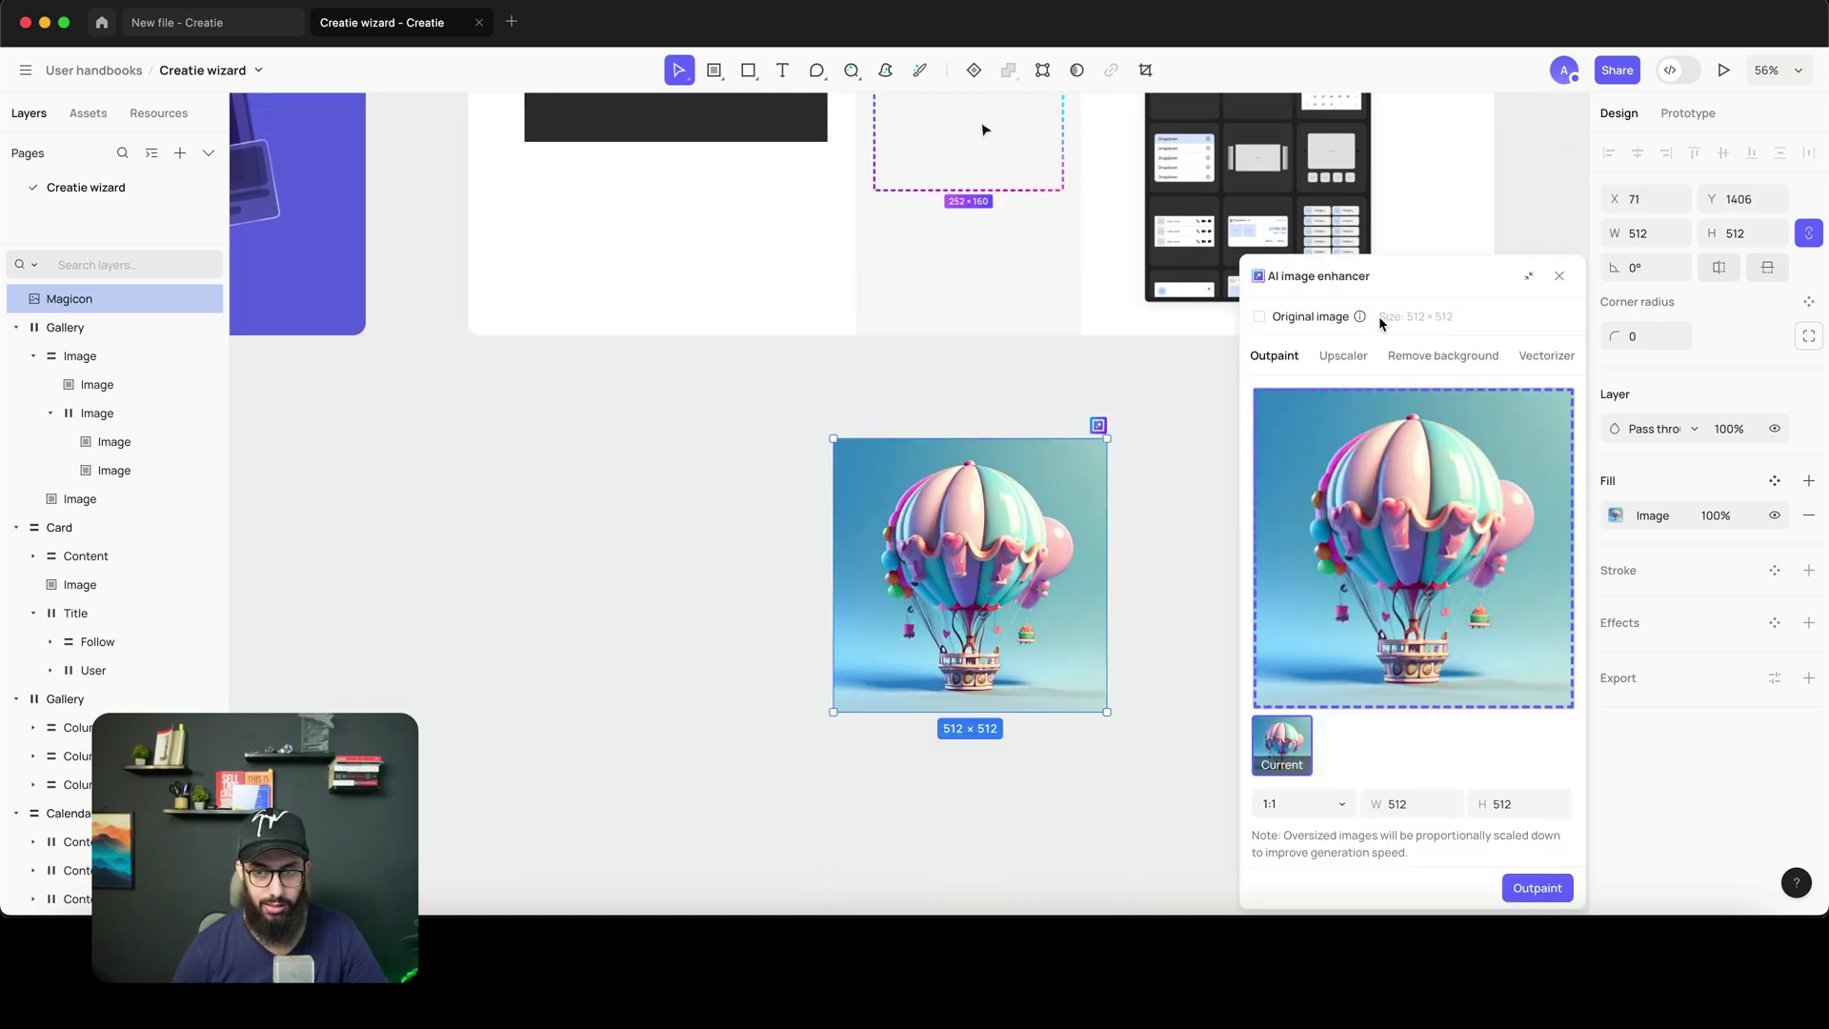
left_click(1325, 354)
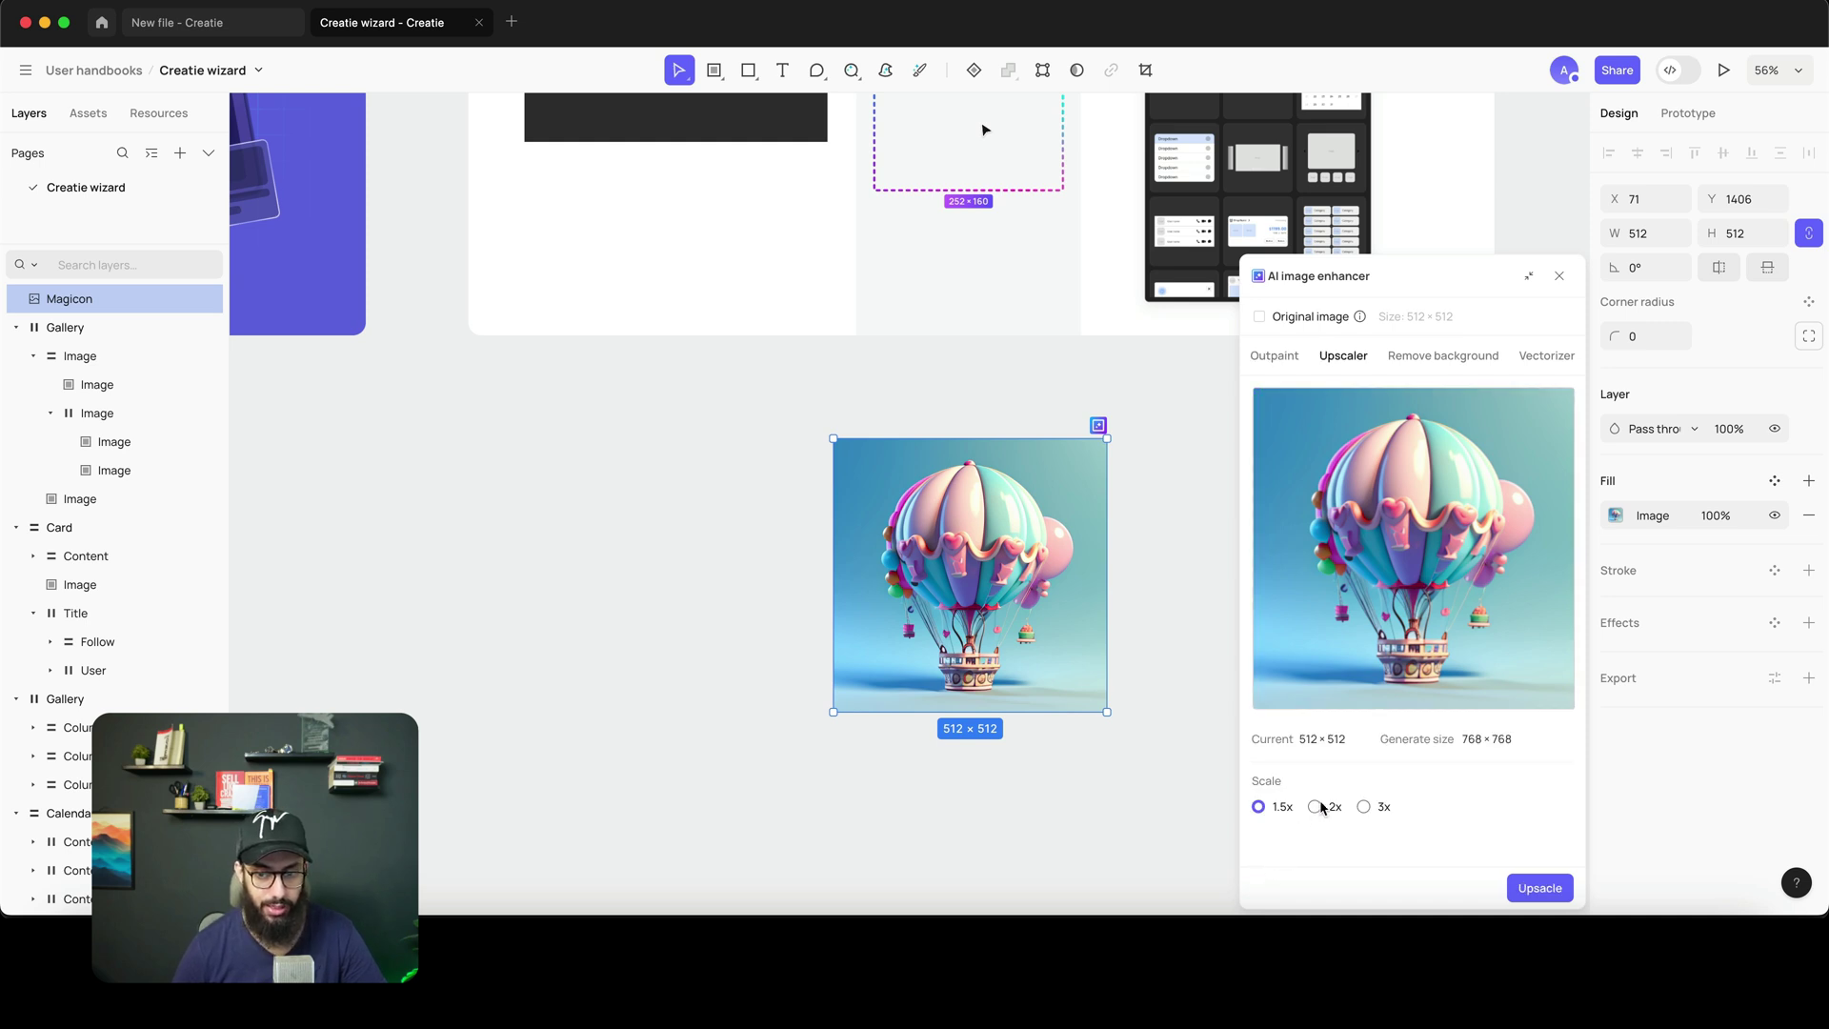
left_click(1452, 357)
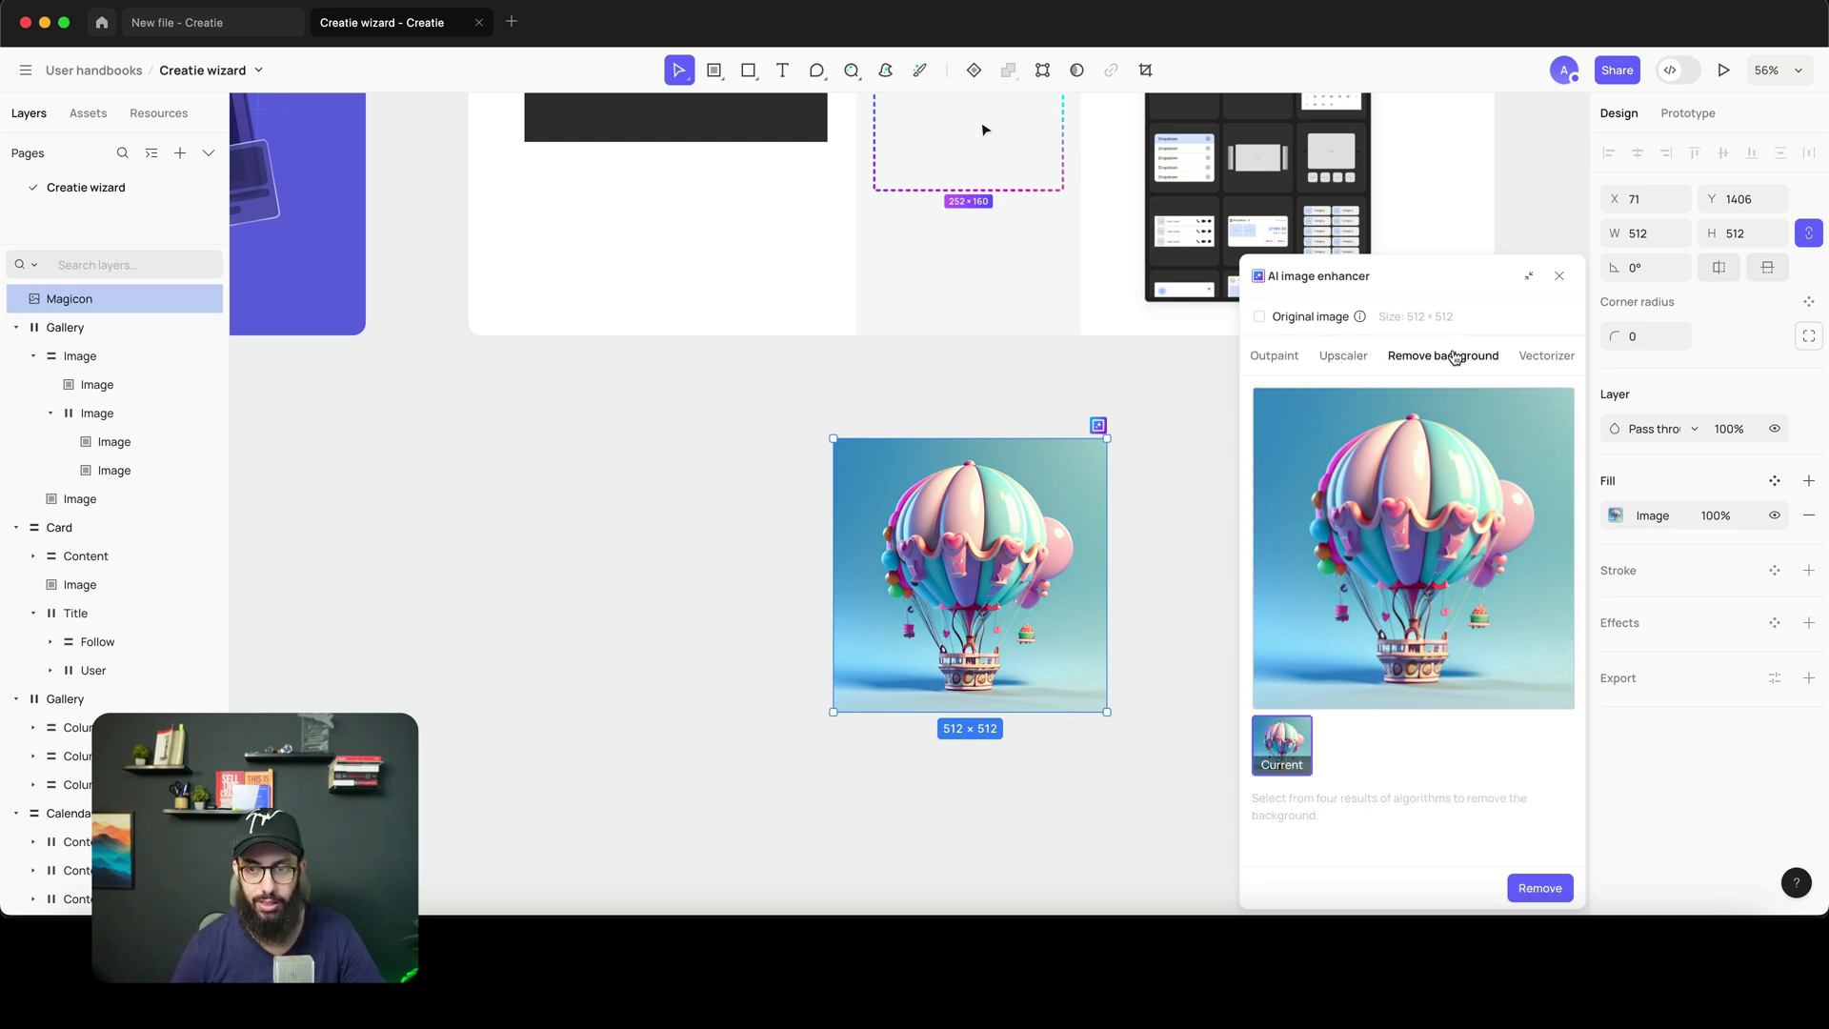
left_click(1540, 888)
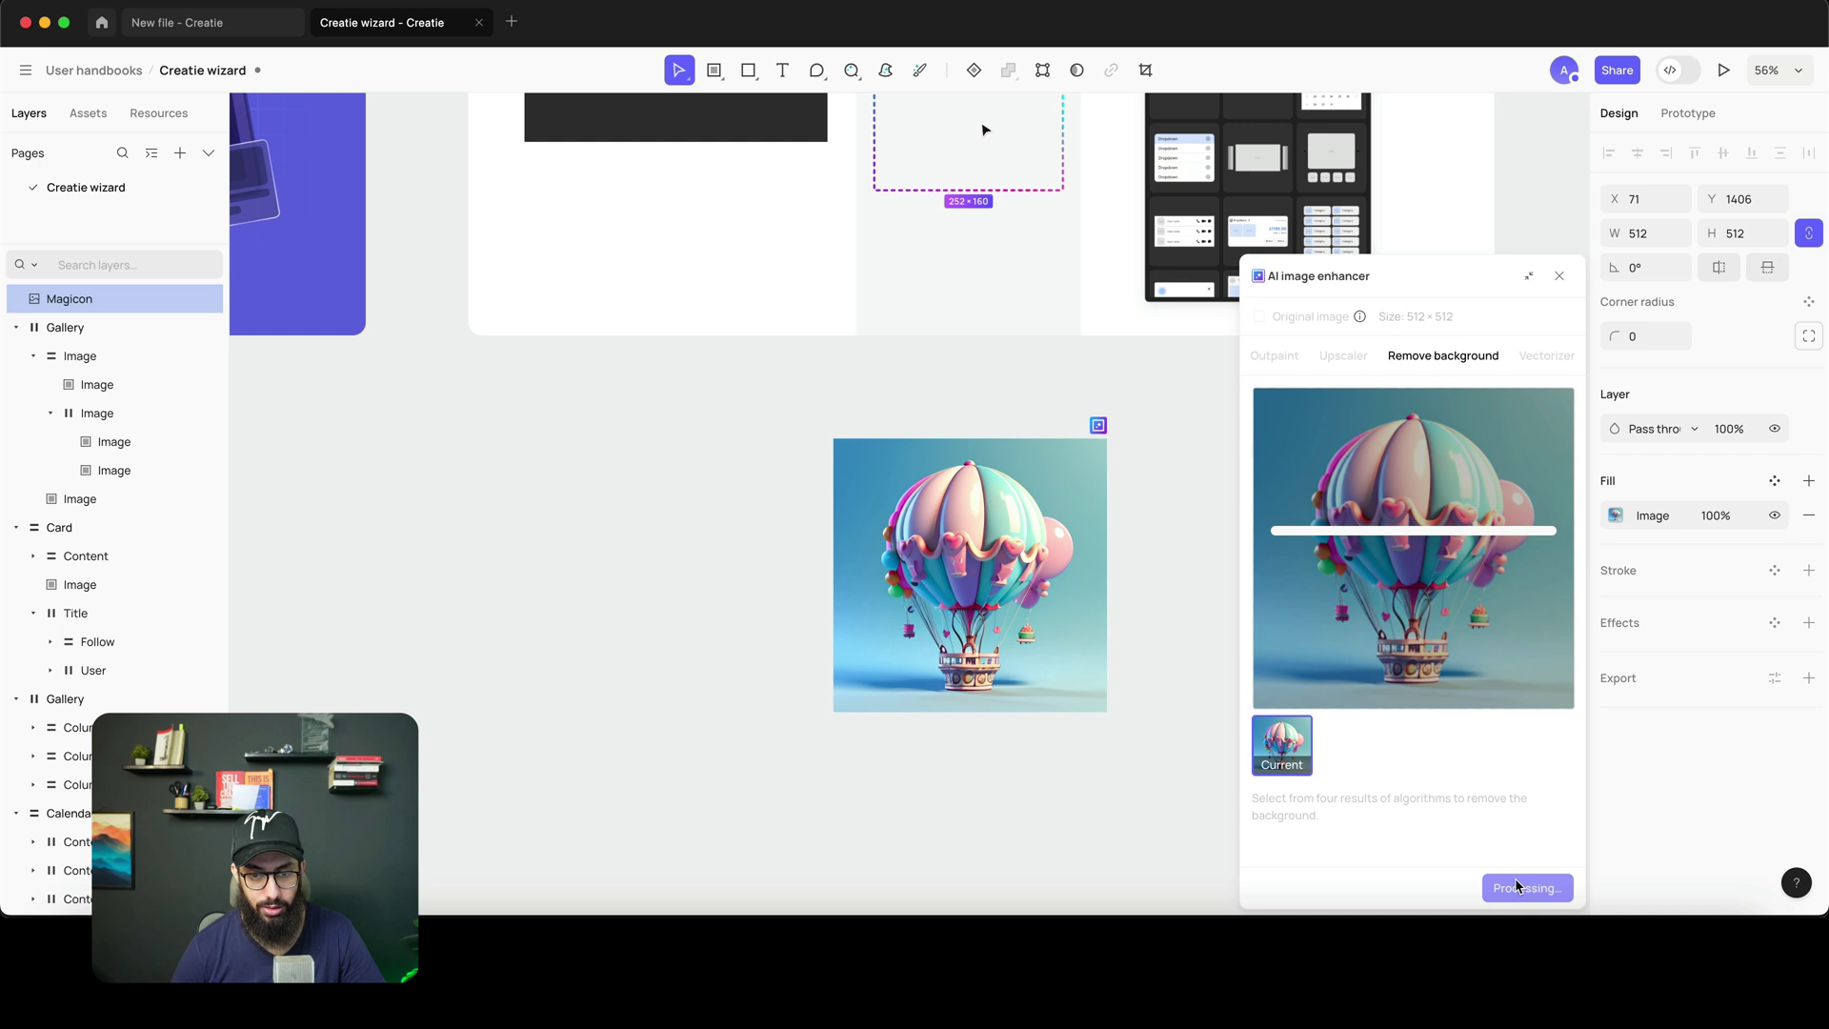
scroll(1021, 634, "up", 5)
scroll(1000, 609, "down", 4)
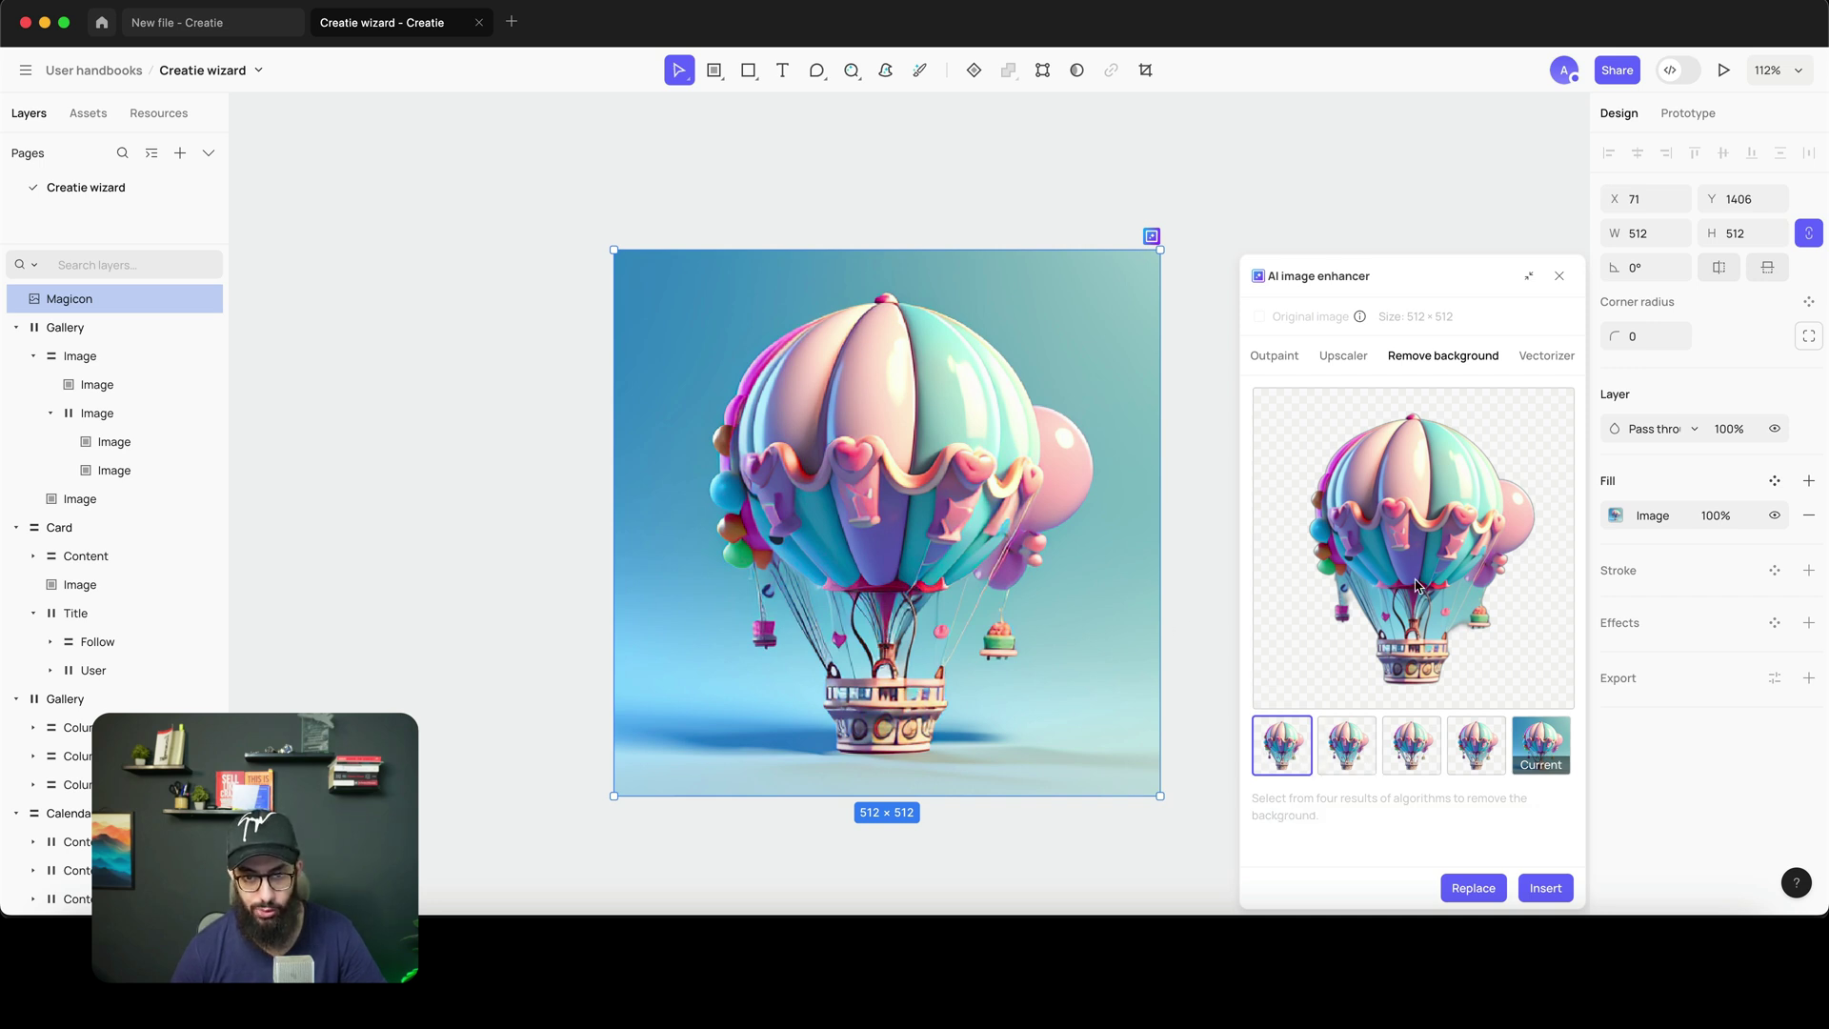
- Insert the third background-removal result, place it beside the original balloon image and inspect its cut-out edges
left_click(1340, 742)
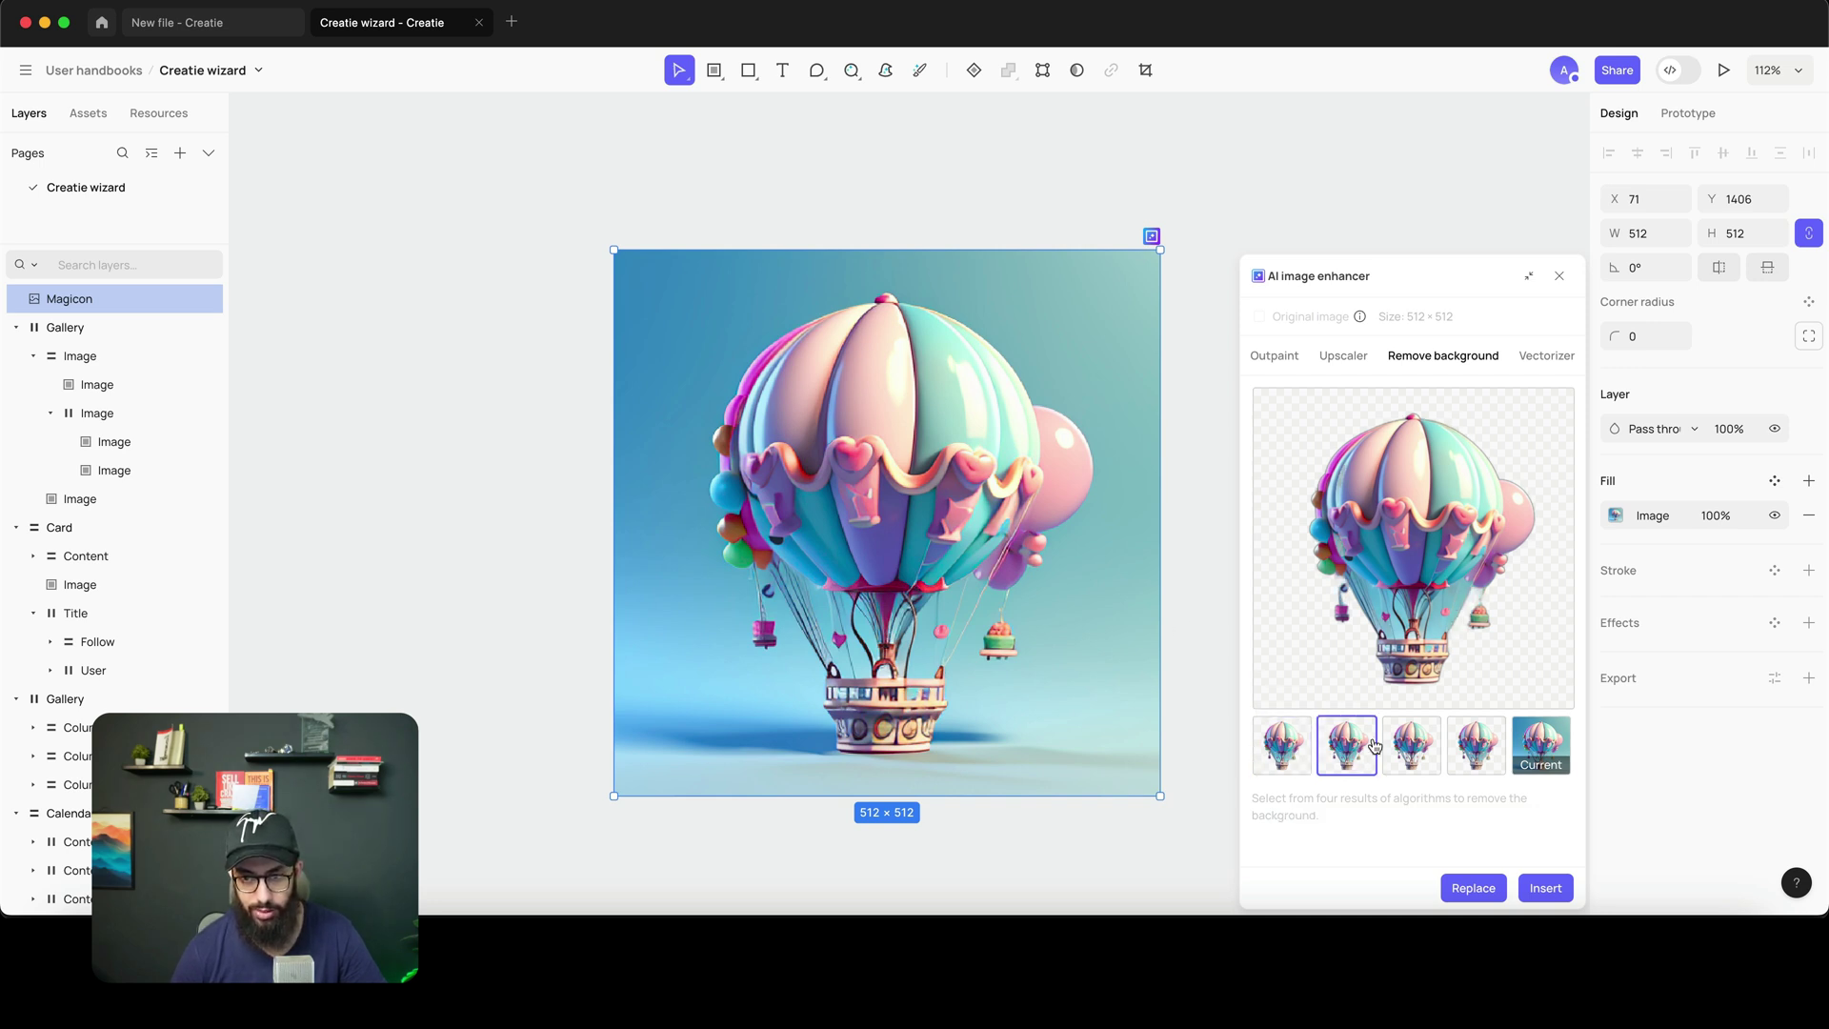
left_click(1399, 746)
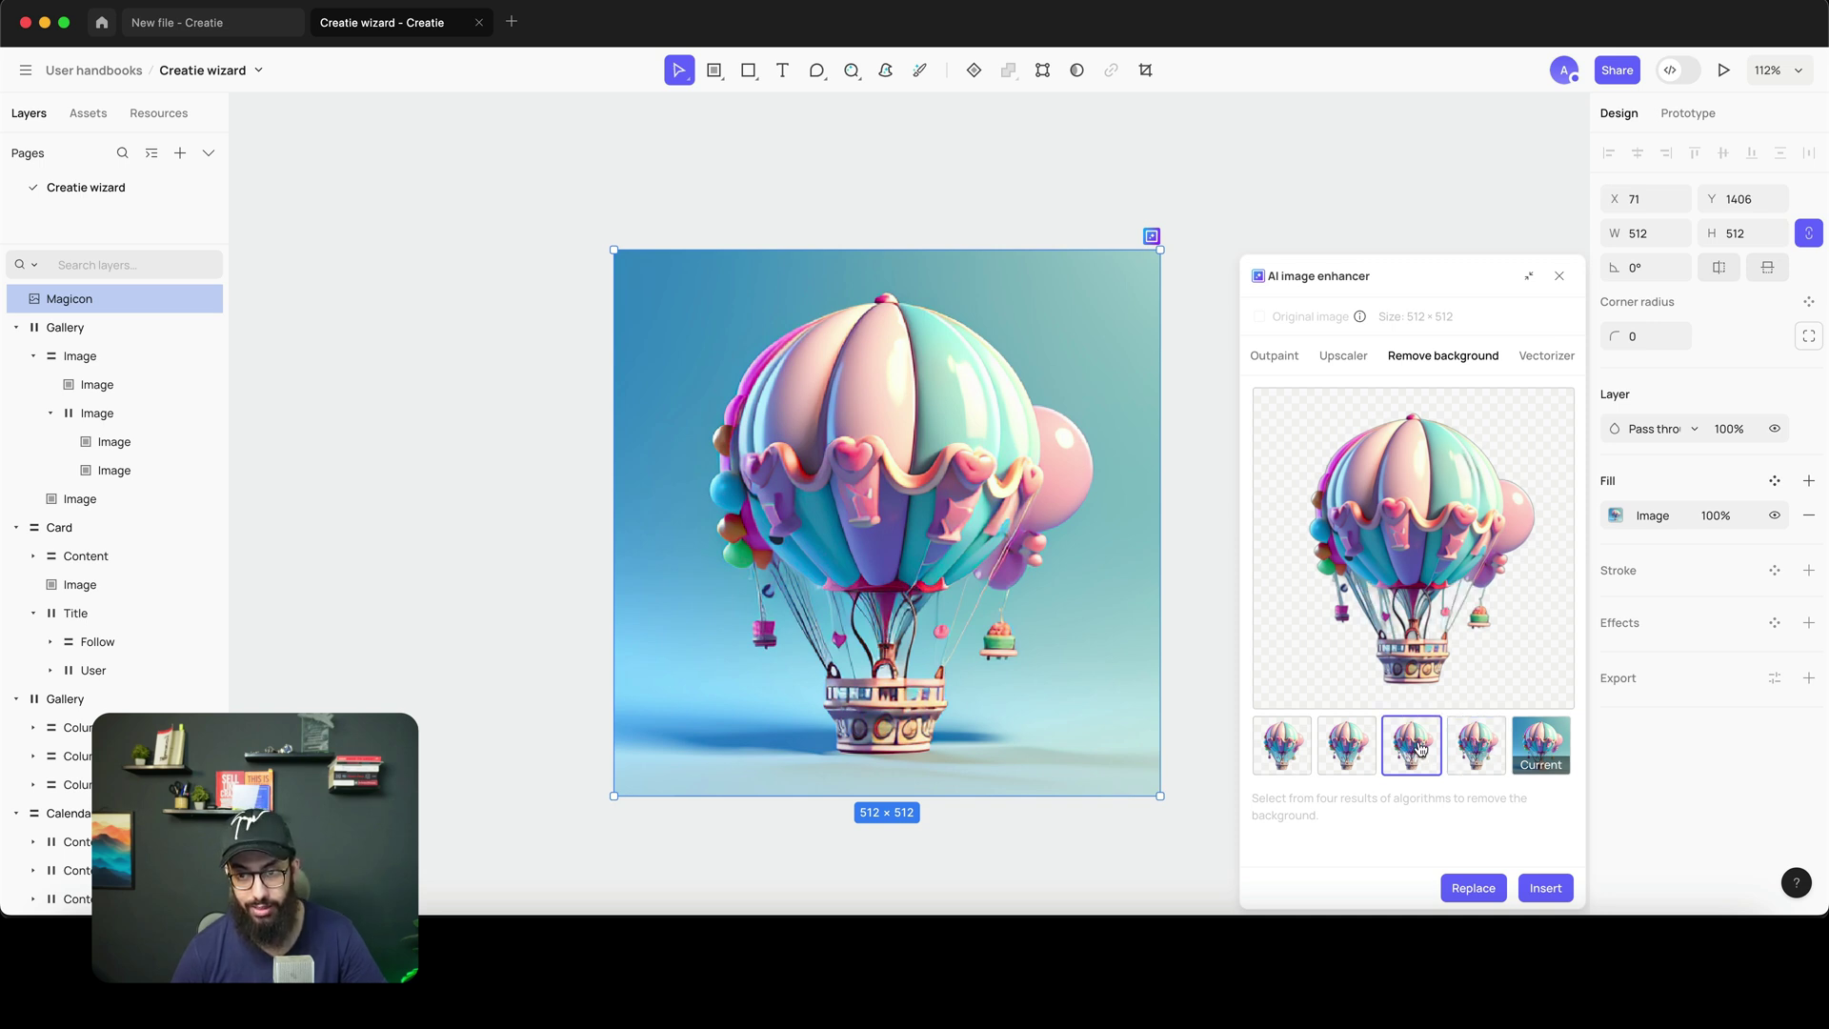
left_click(1543, 891)
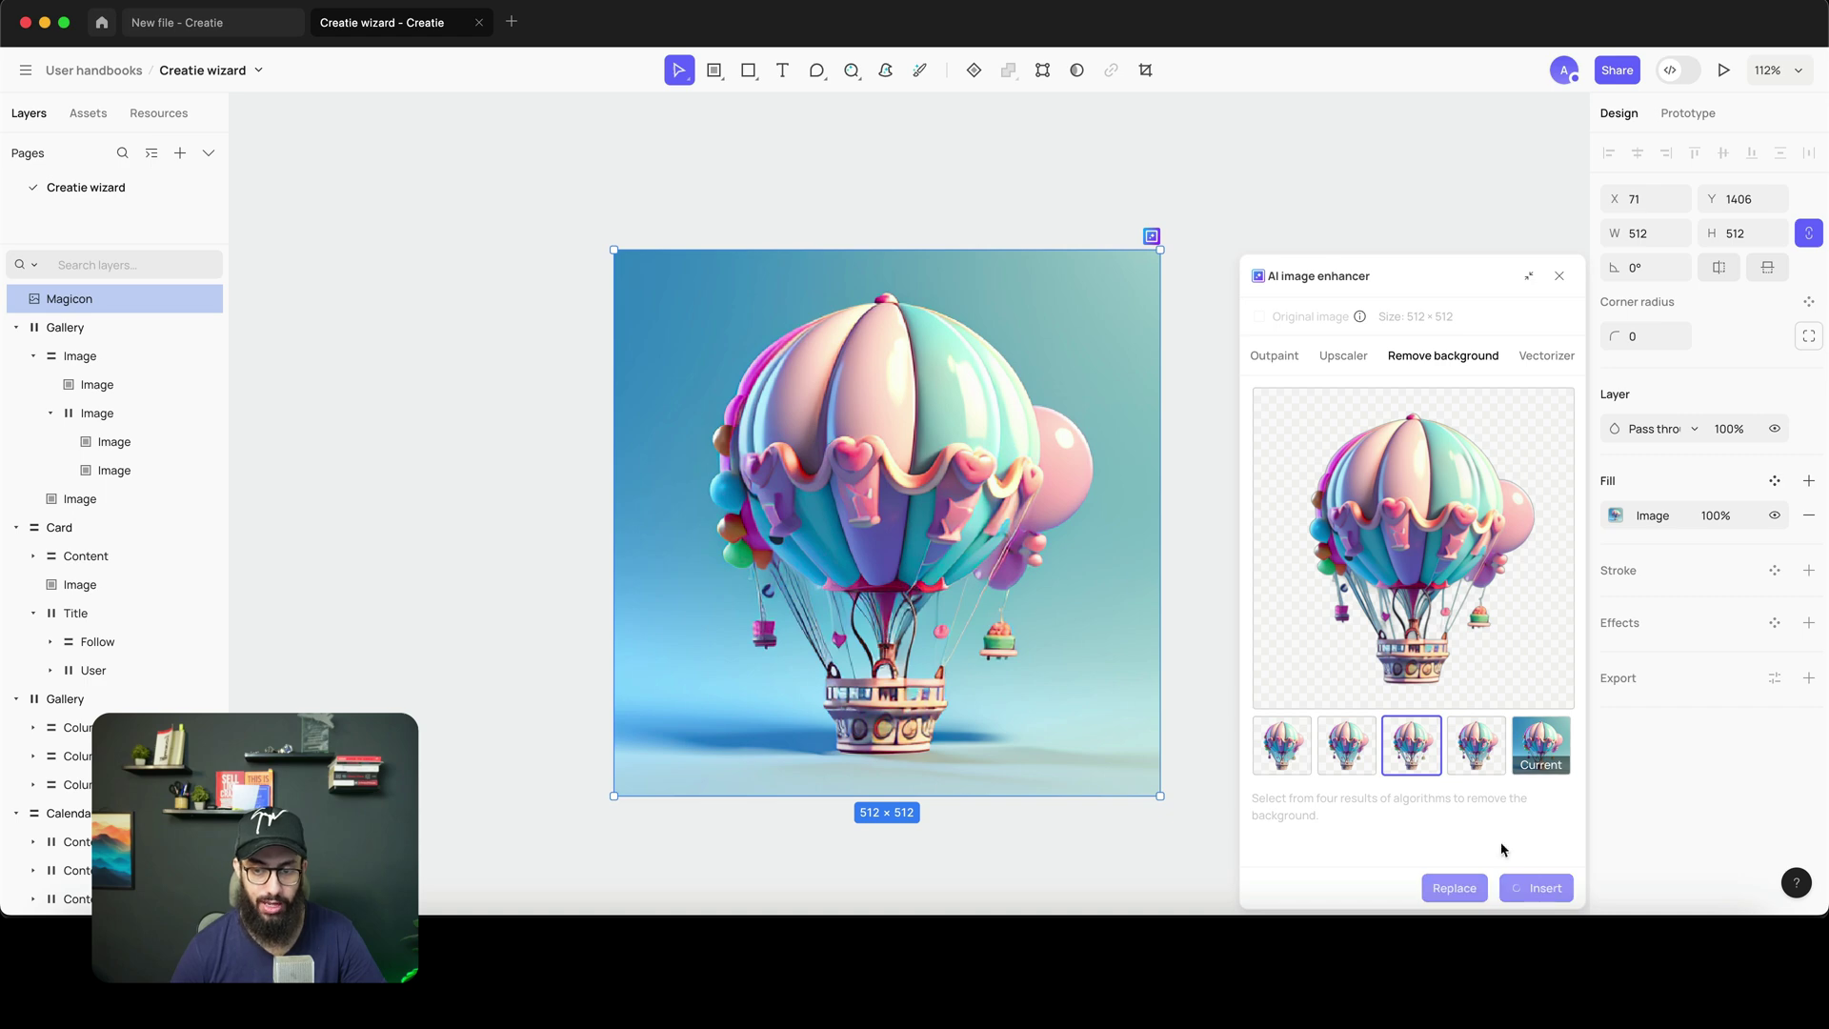
left_click_drag(942, 476, 1500, 453)
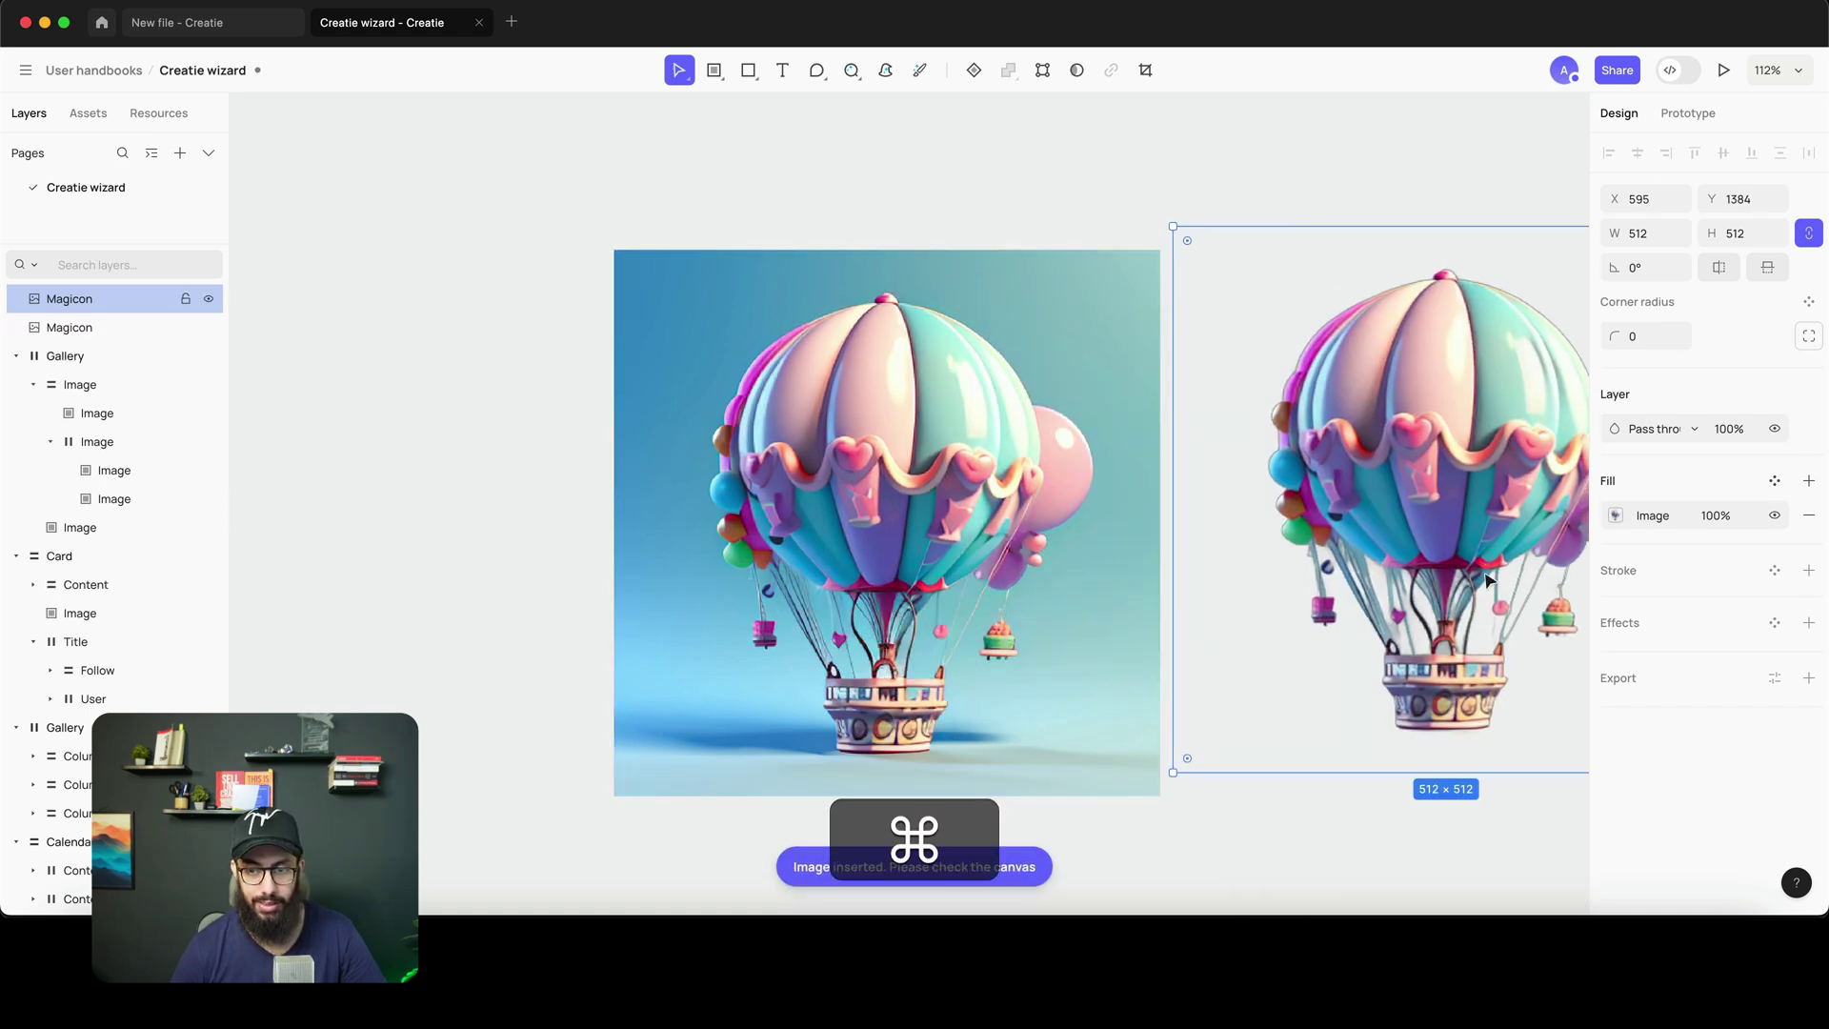
scroll(1267, 657, "up", 6)
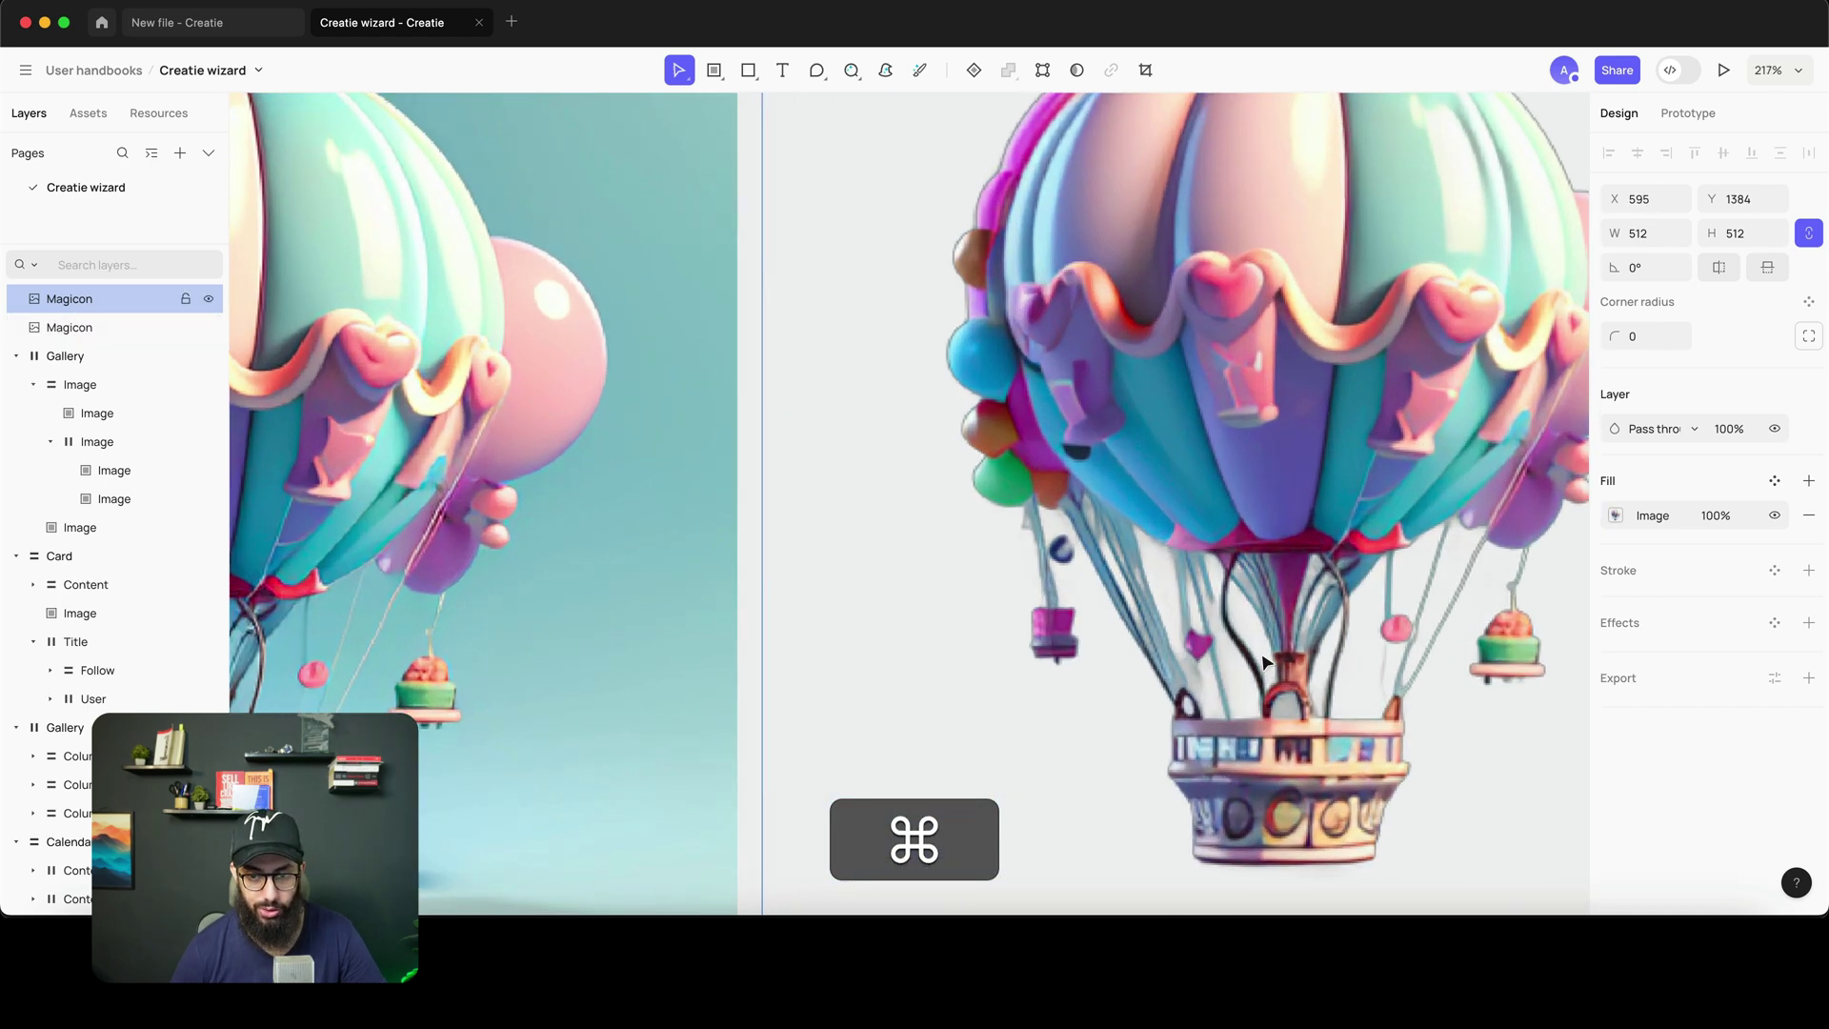
scroll(1267, 657, "down", 5)
scroll(1054, 545, "down", 4)
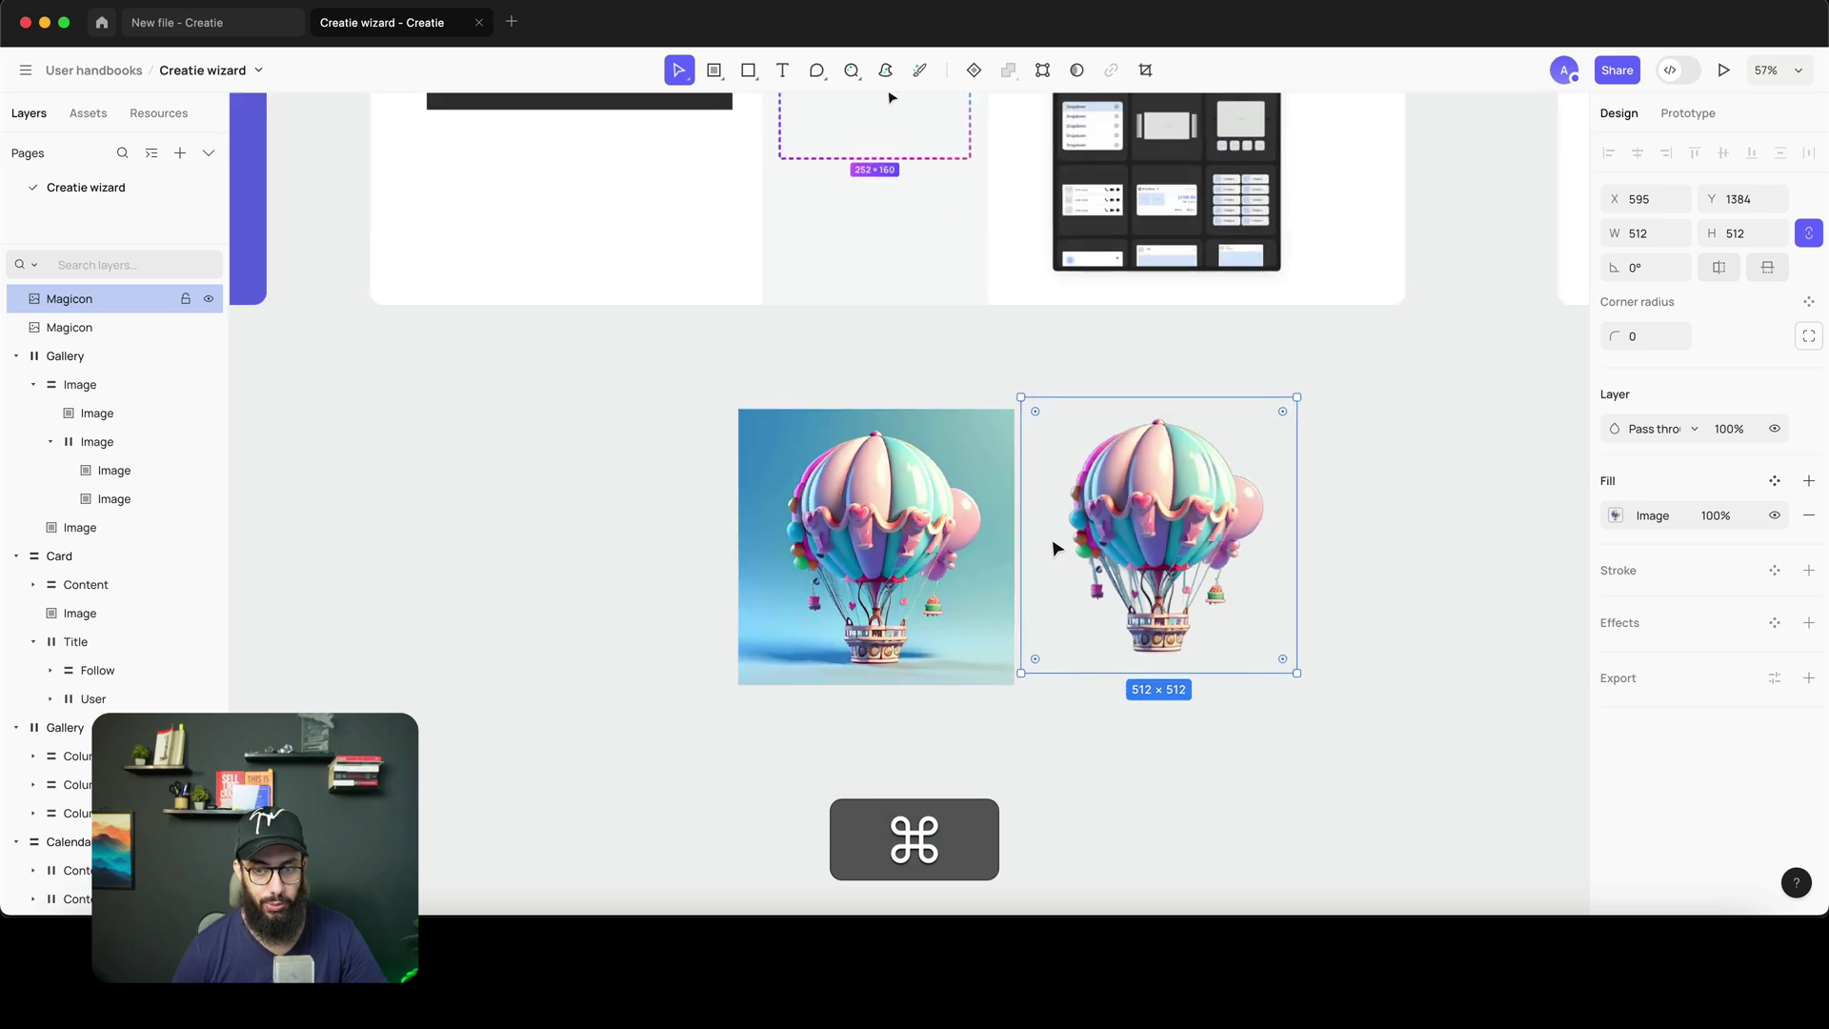
- Remove both balloon images from the canvas and return to the file dashboard
key("super+x")
left_click(988, 547)
key("super+x")
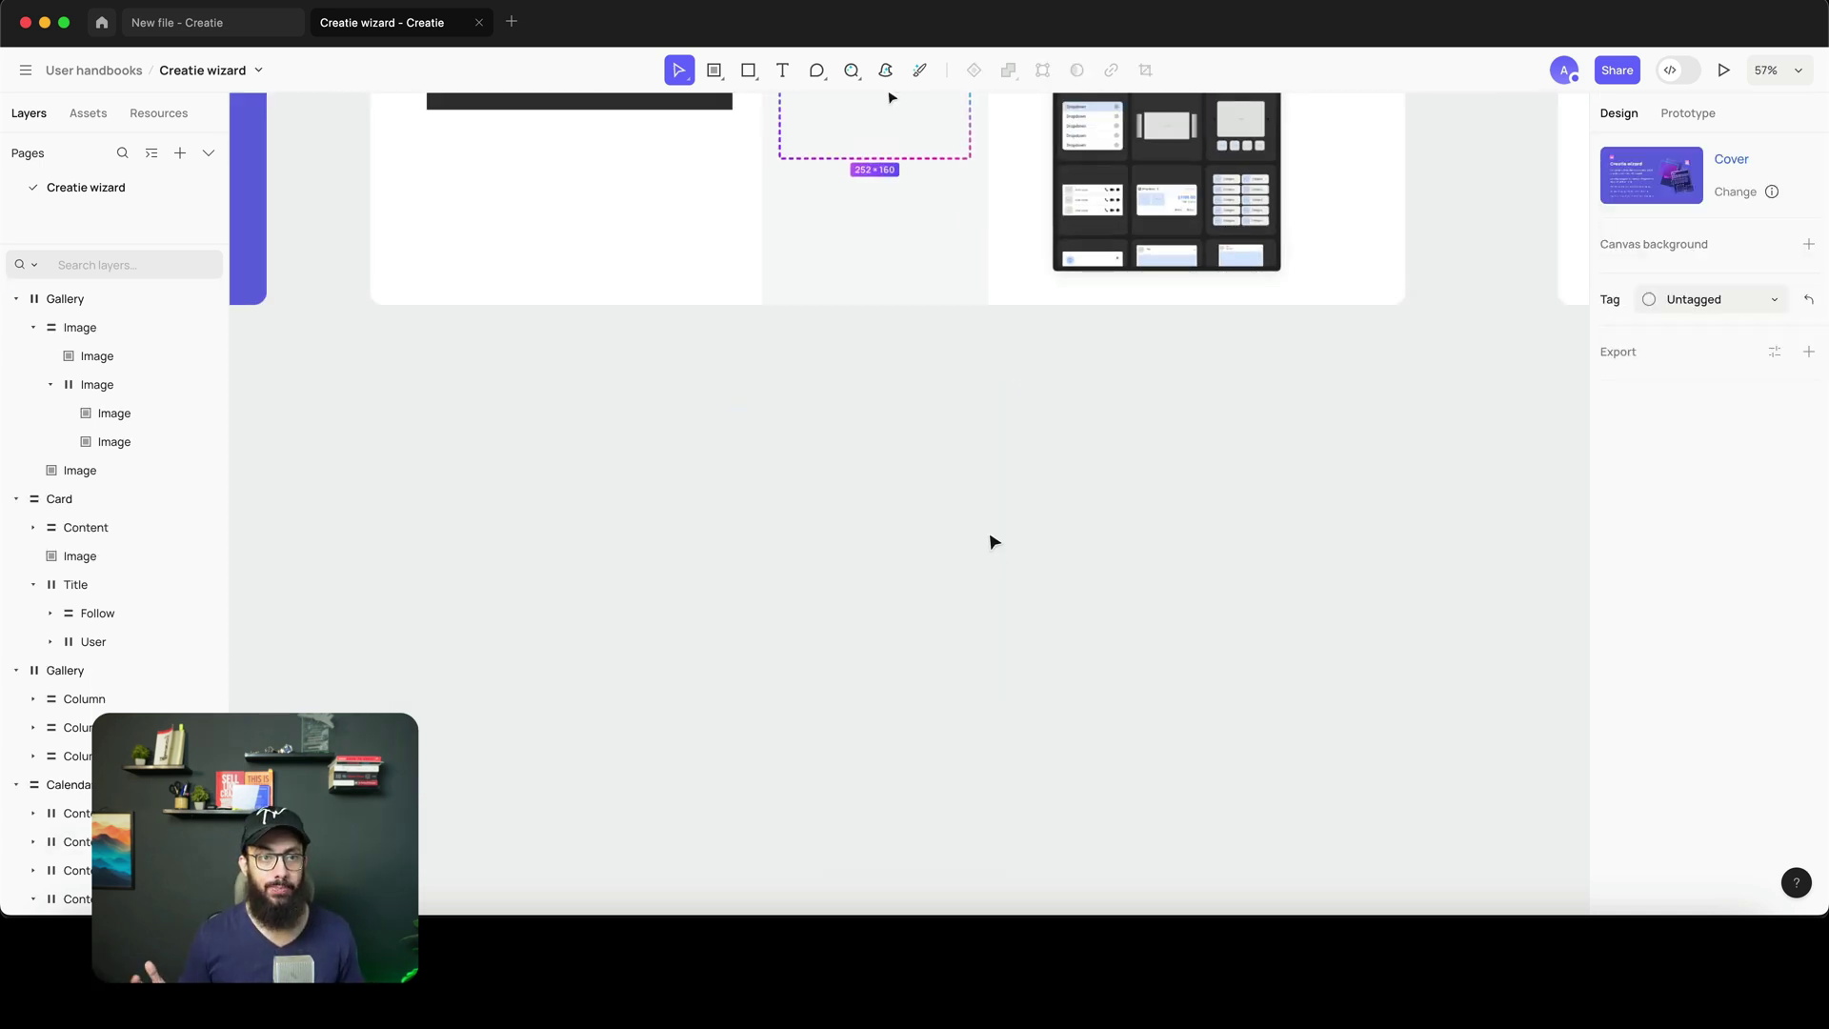
scroll(993, 542, "up", 5)
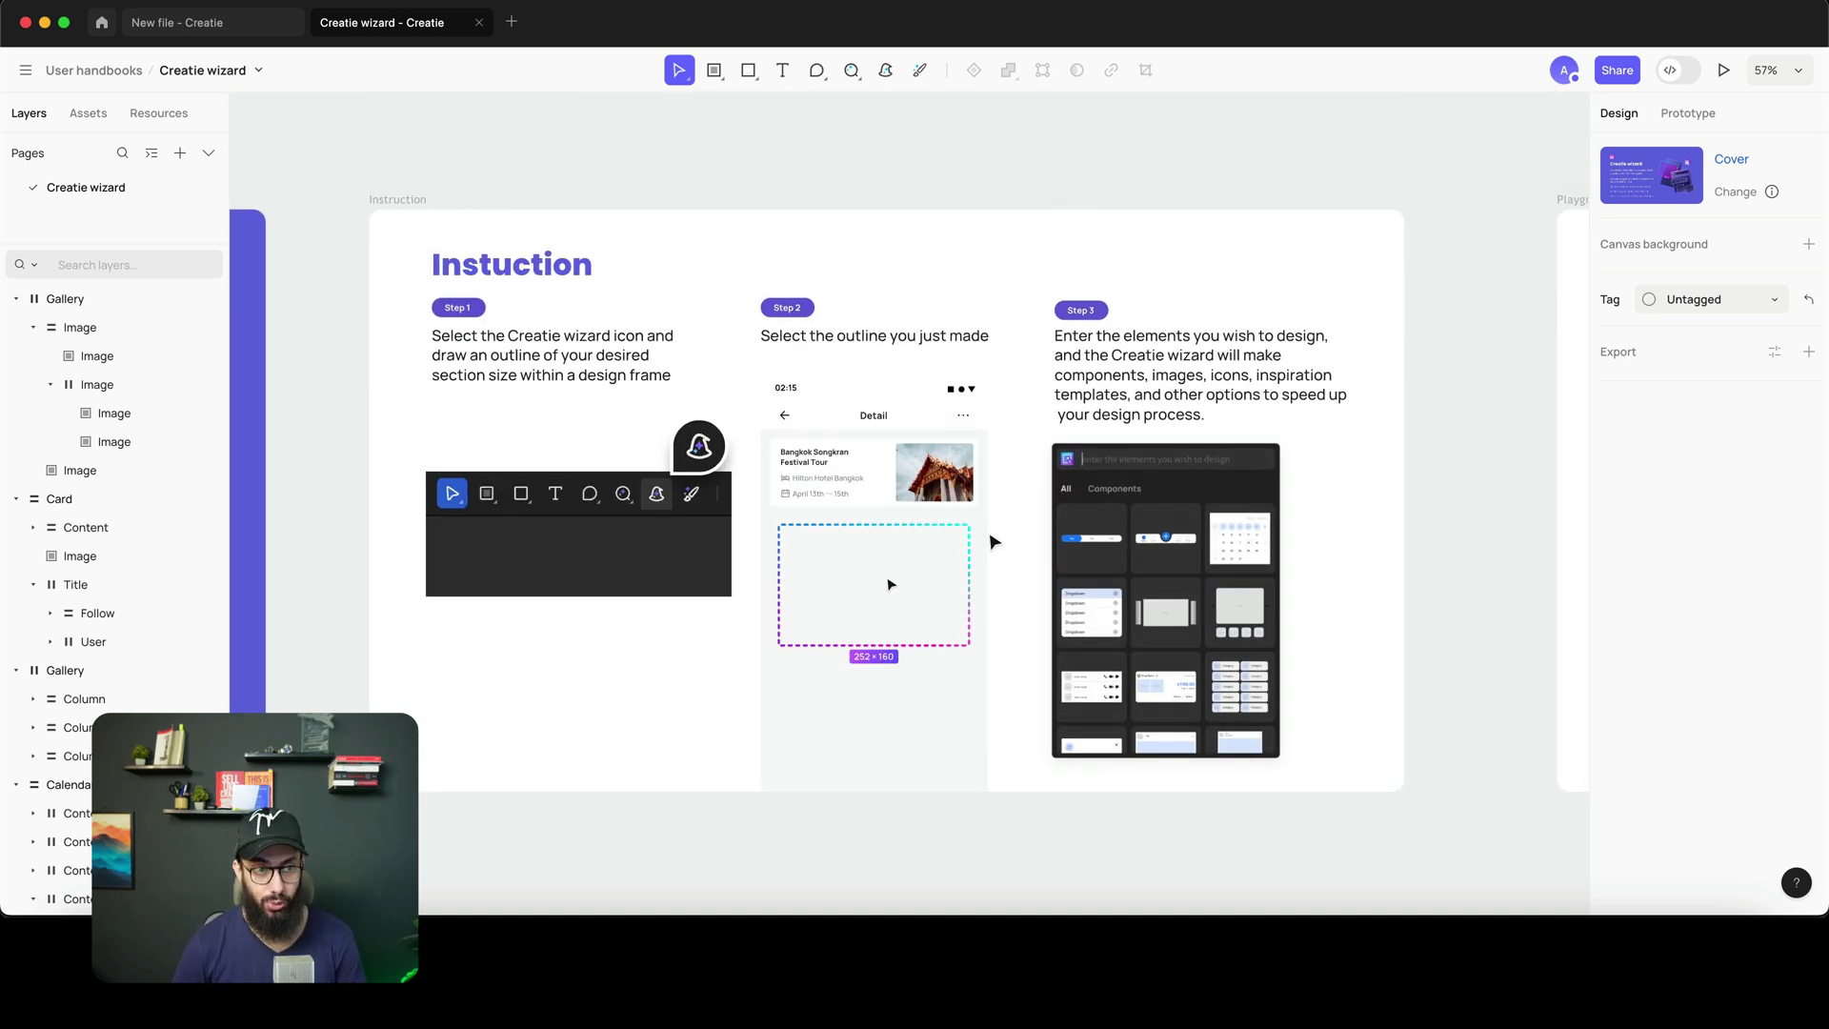
left_click(102, 22)
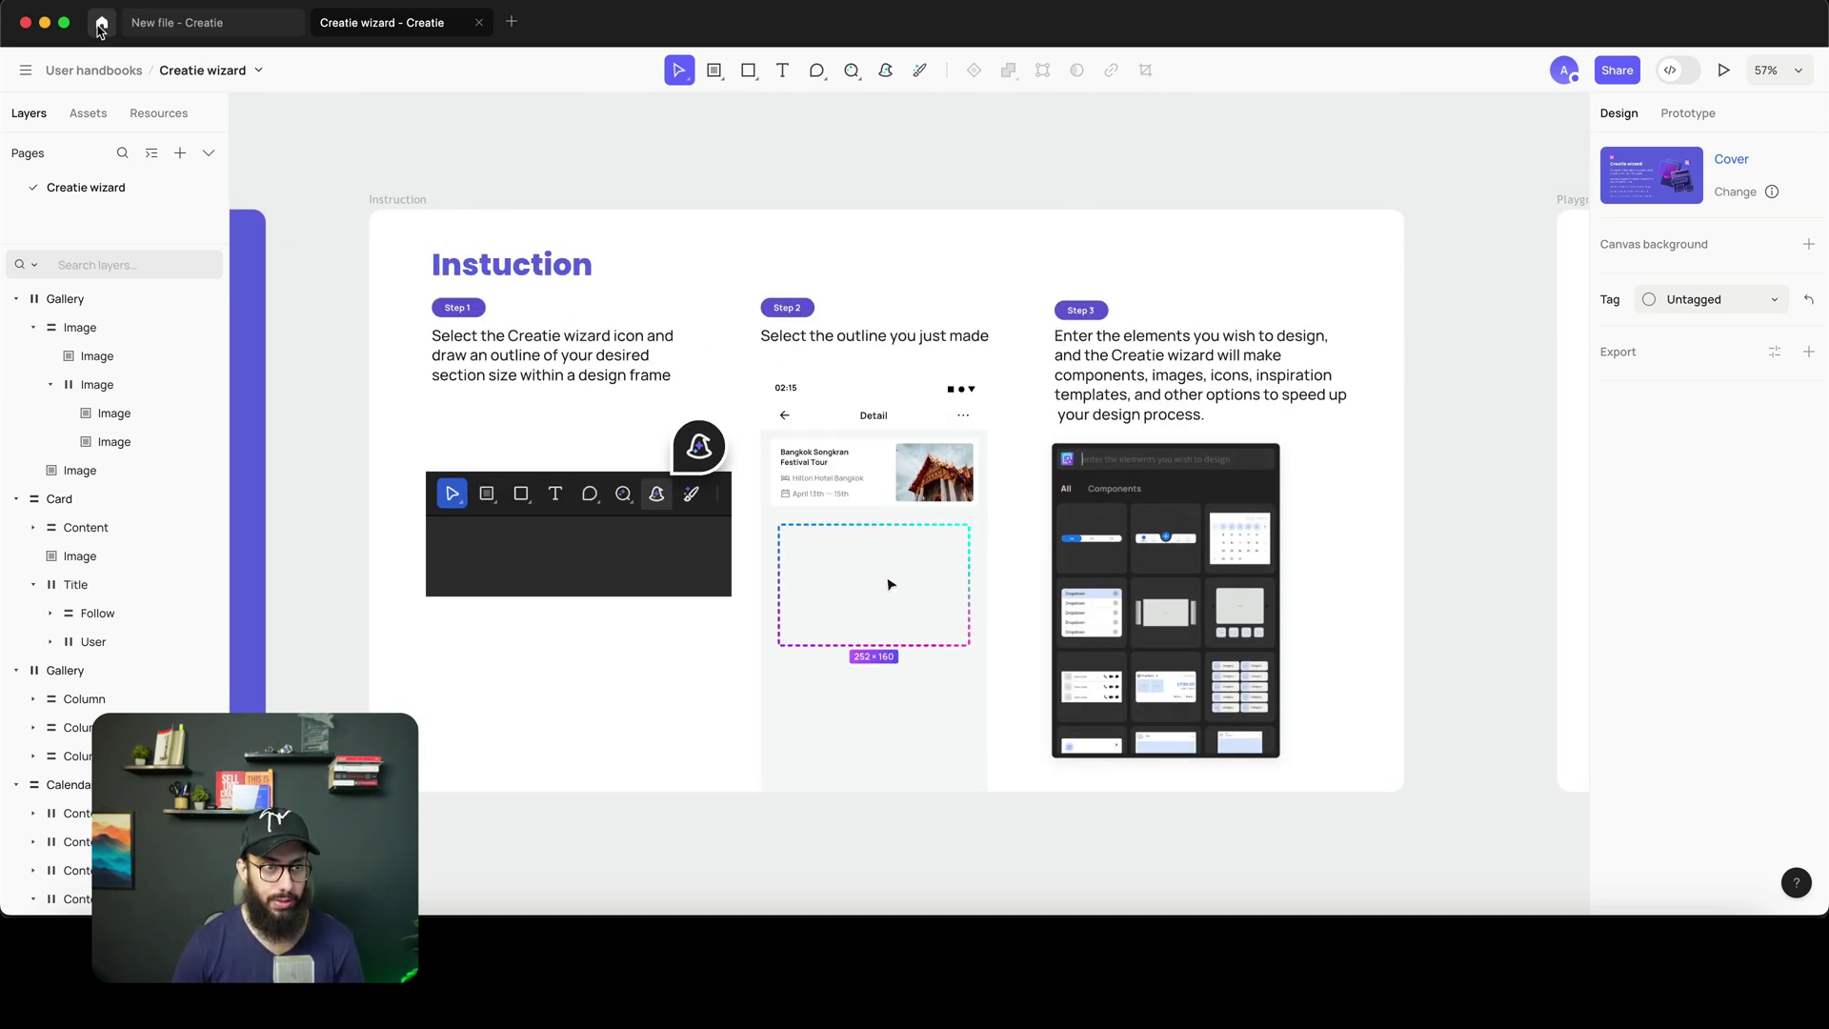
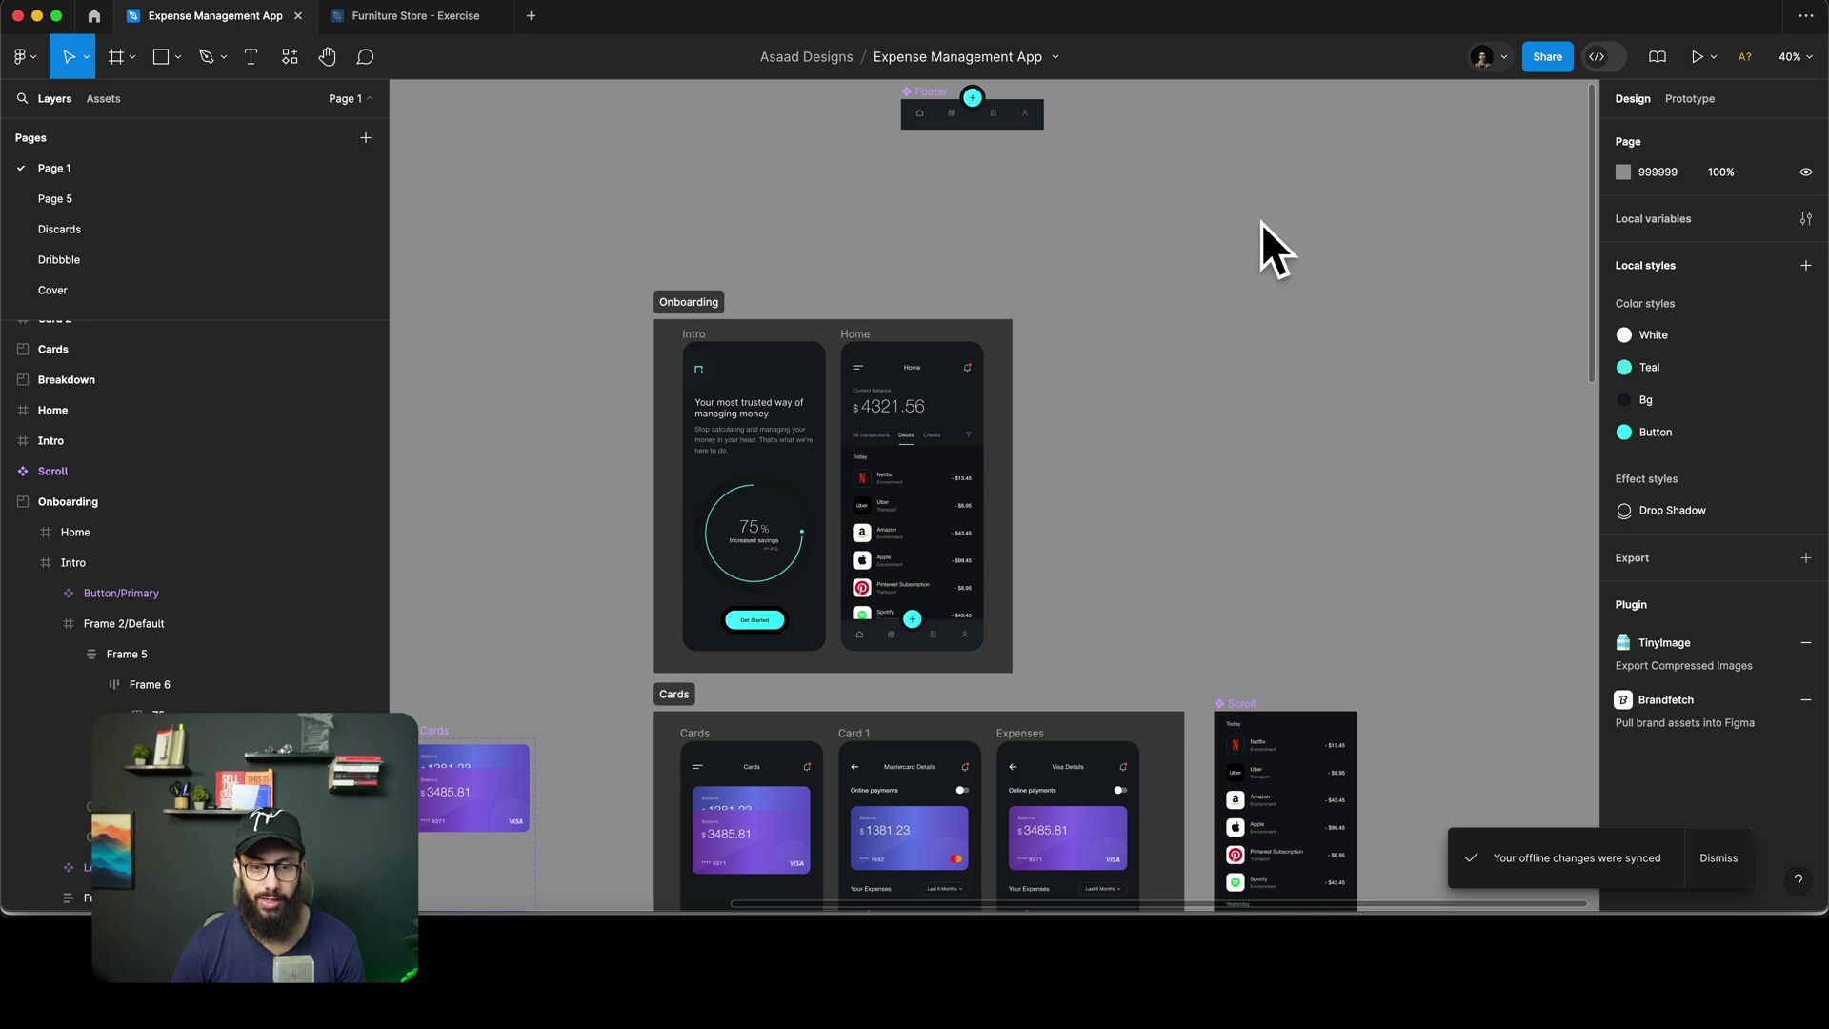
- In Figma, copy the share link of the Expense Management App file and switch back to Creatie
scroll(1003, 341, "down", 3)
scroll(1003, 340, "right", 2)
scroll(1003, 340, "up", 1)
scroll(1004, 340, "left", 3)
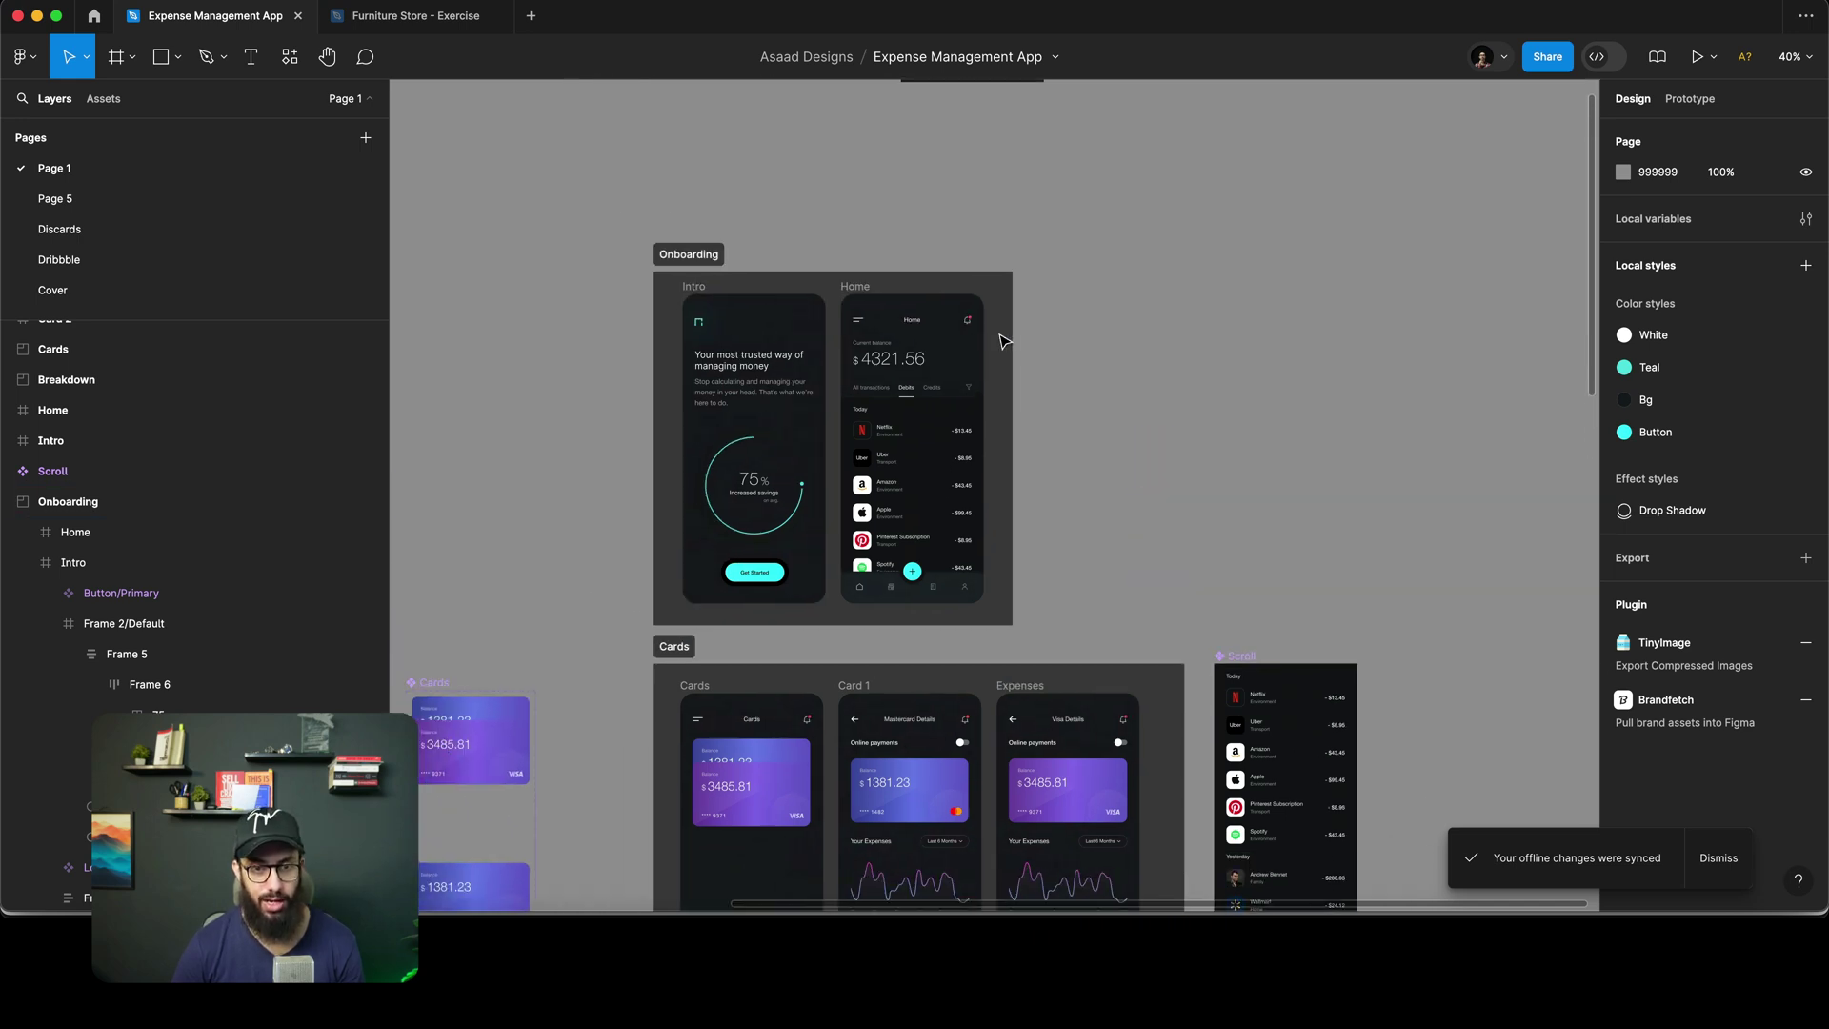
scroll(1003, 340, "right", 1)
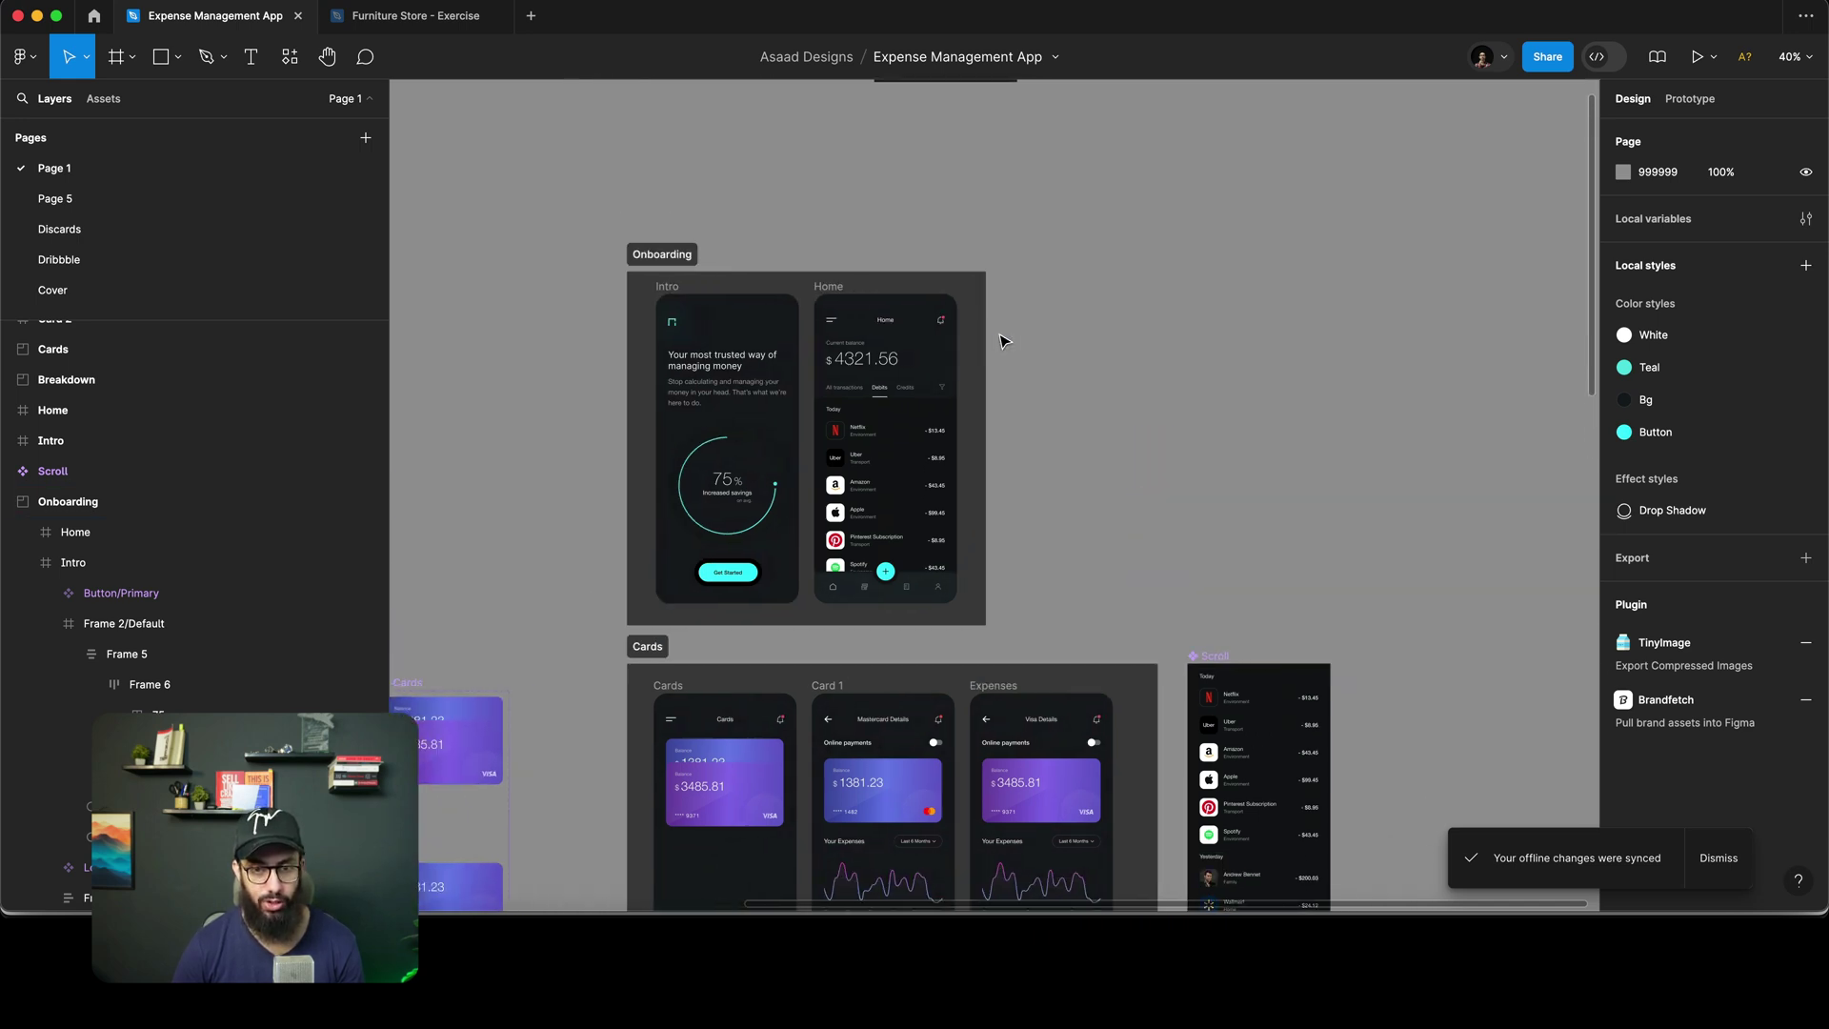
left_click(1548, 60)
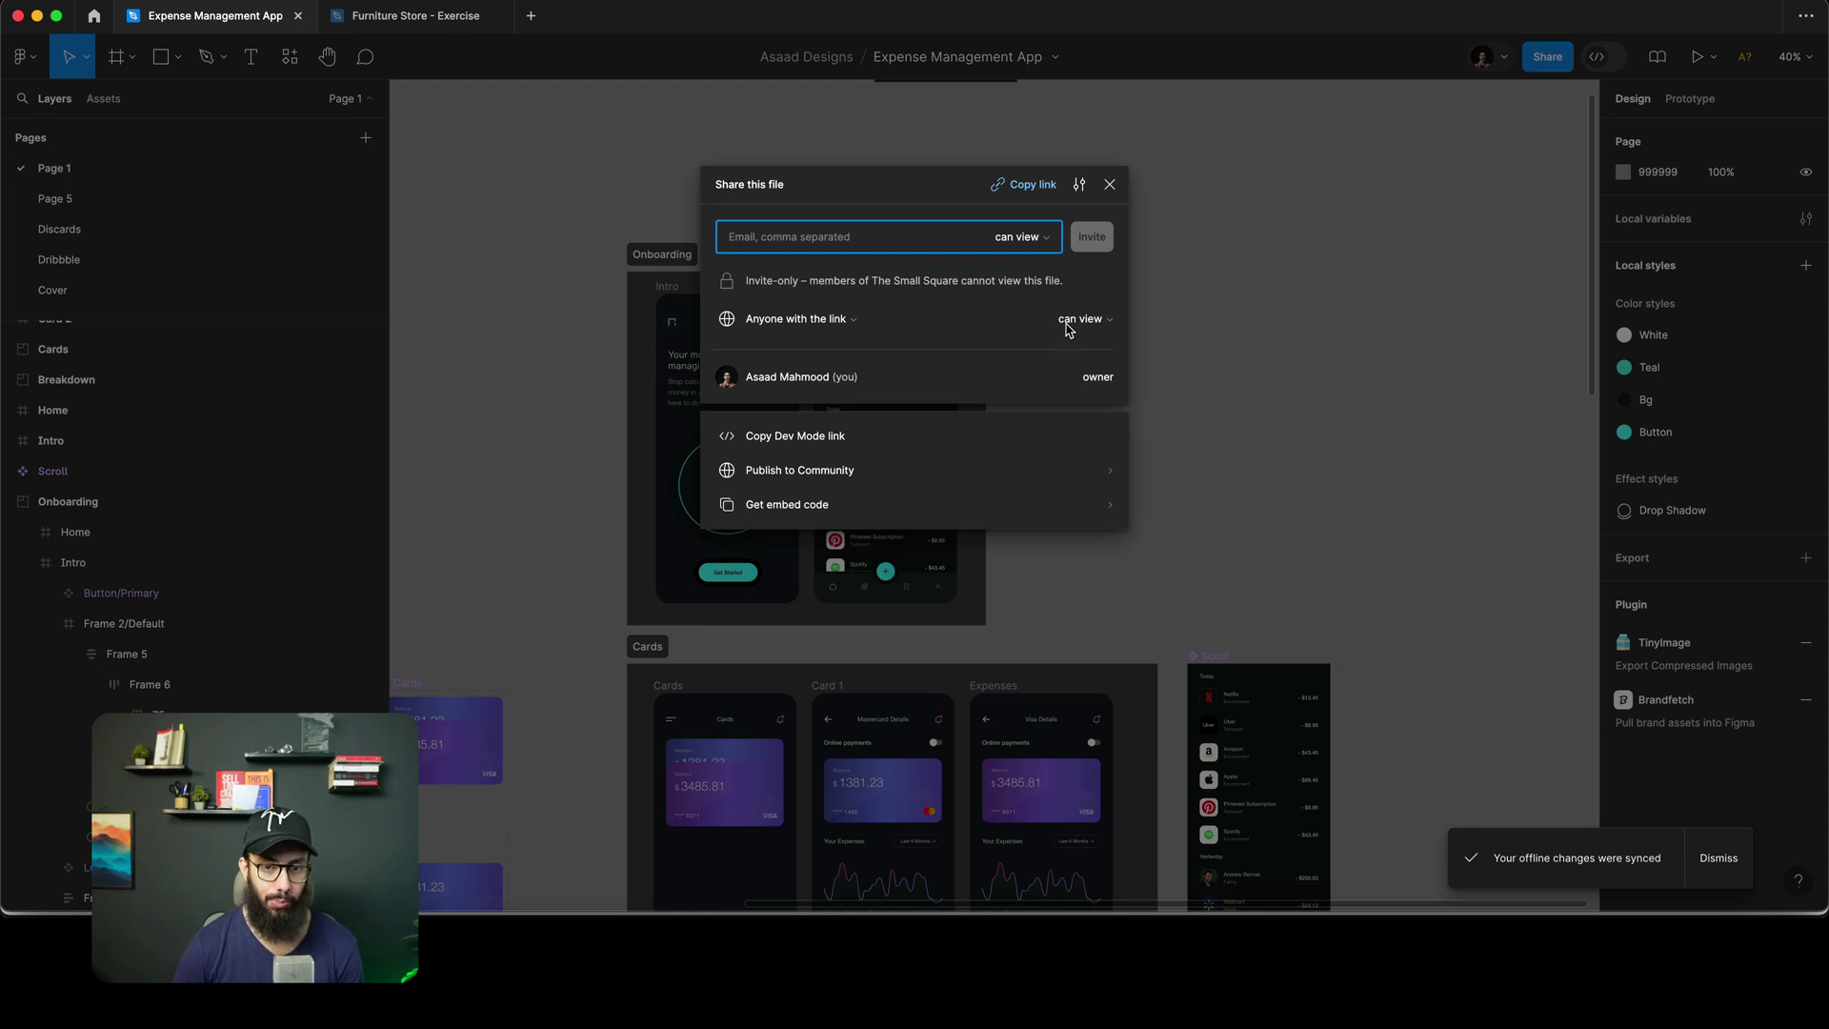
left_click(1032, 186)
key("super+Tab")
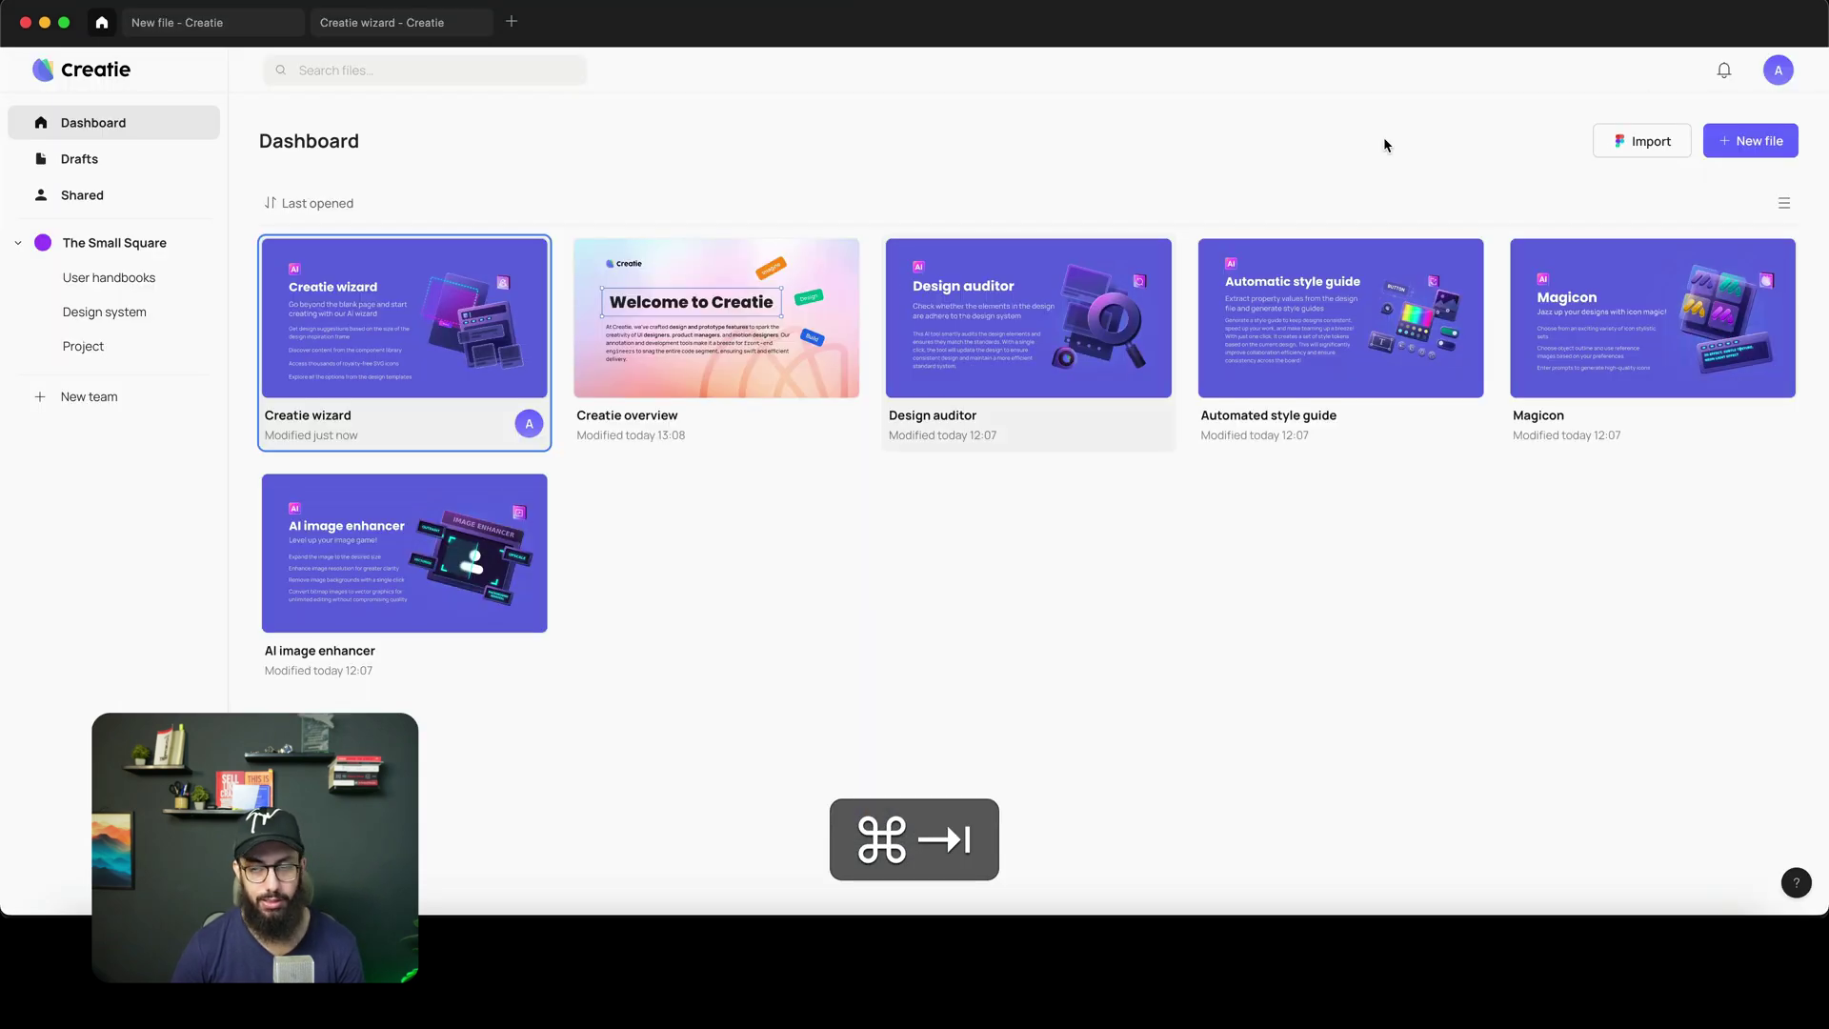
- Start an import from a link and supply the copied Figma file link
left_click(1666, 143)
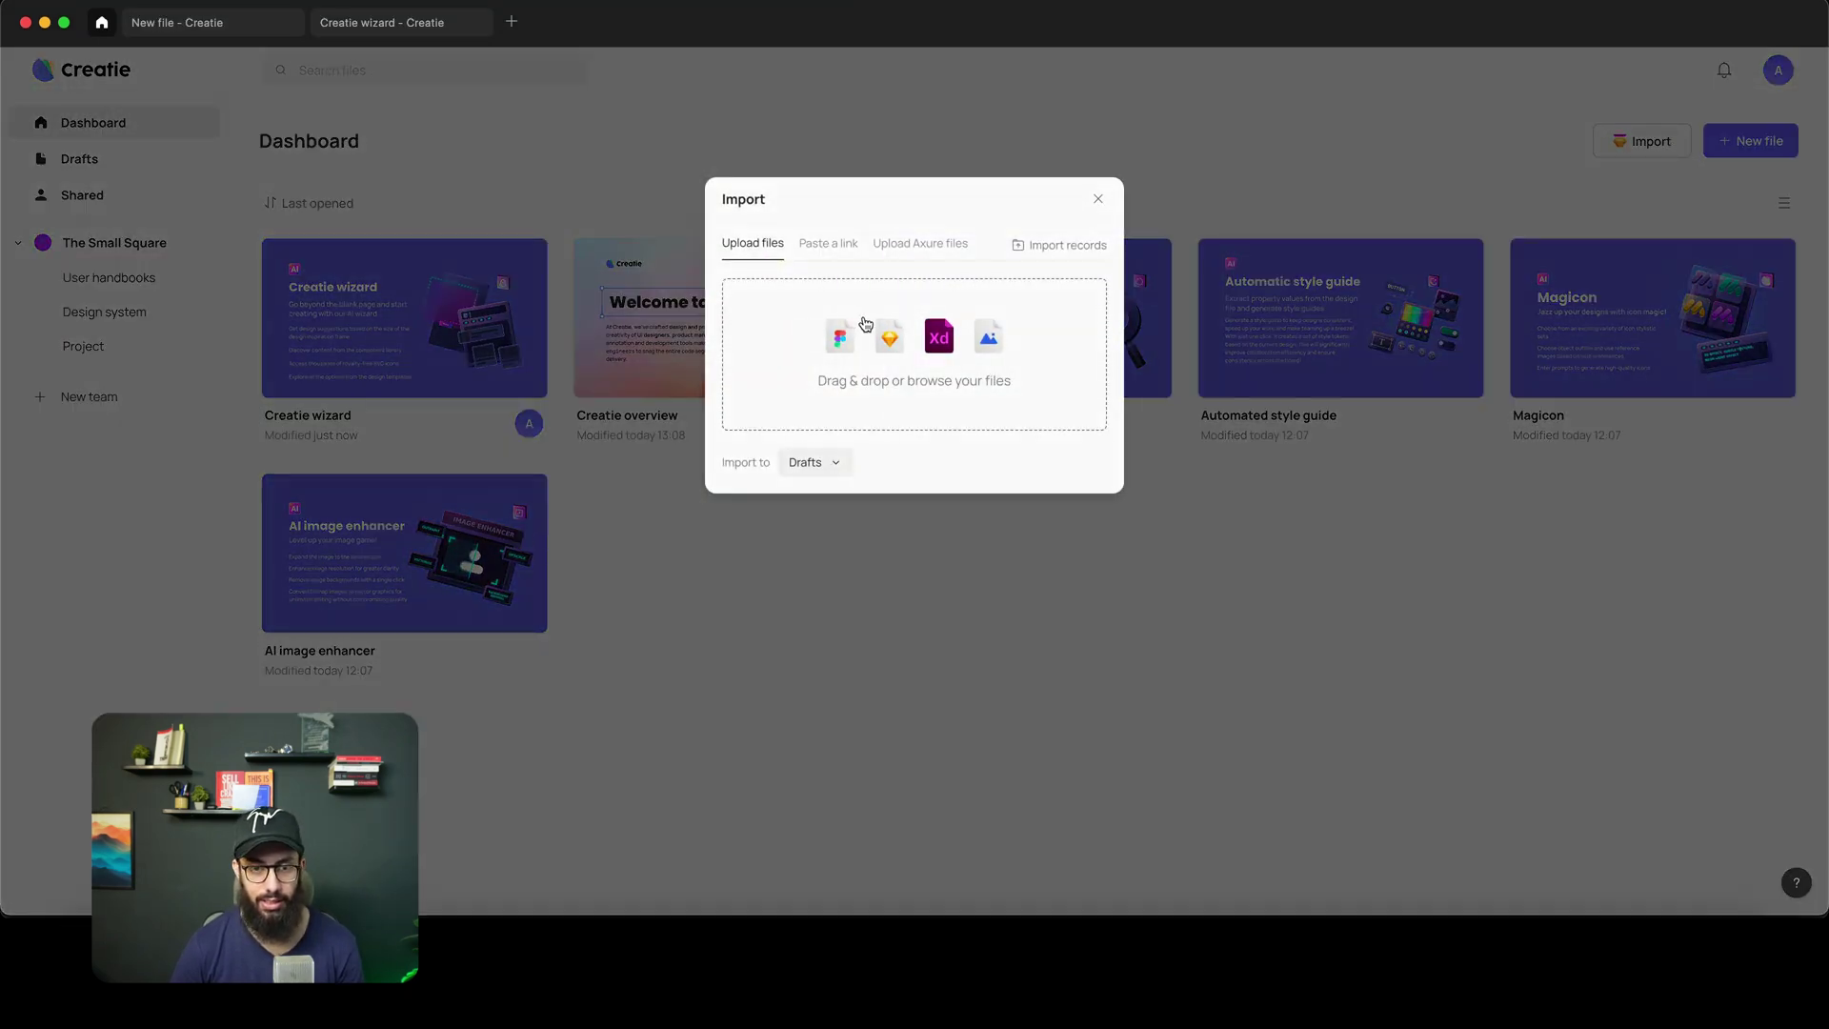
left_click(832, 247)
key("super+v")
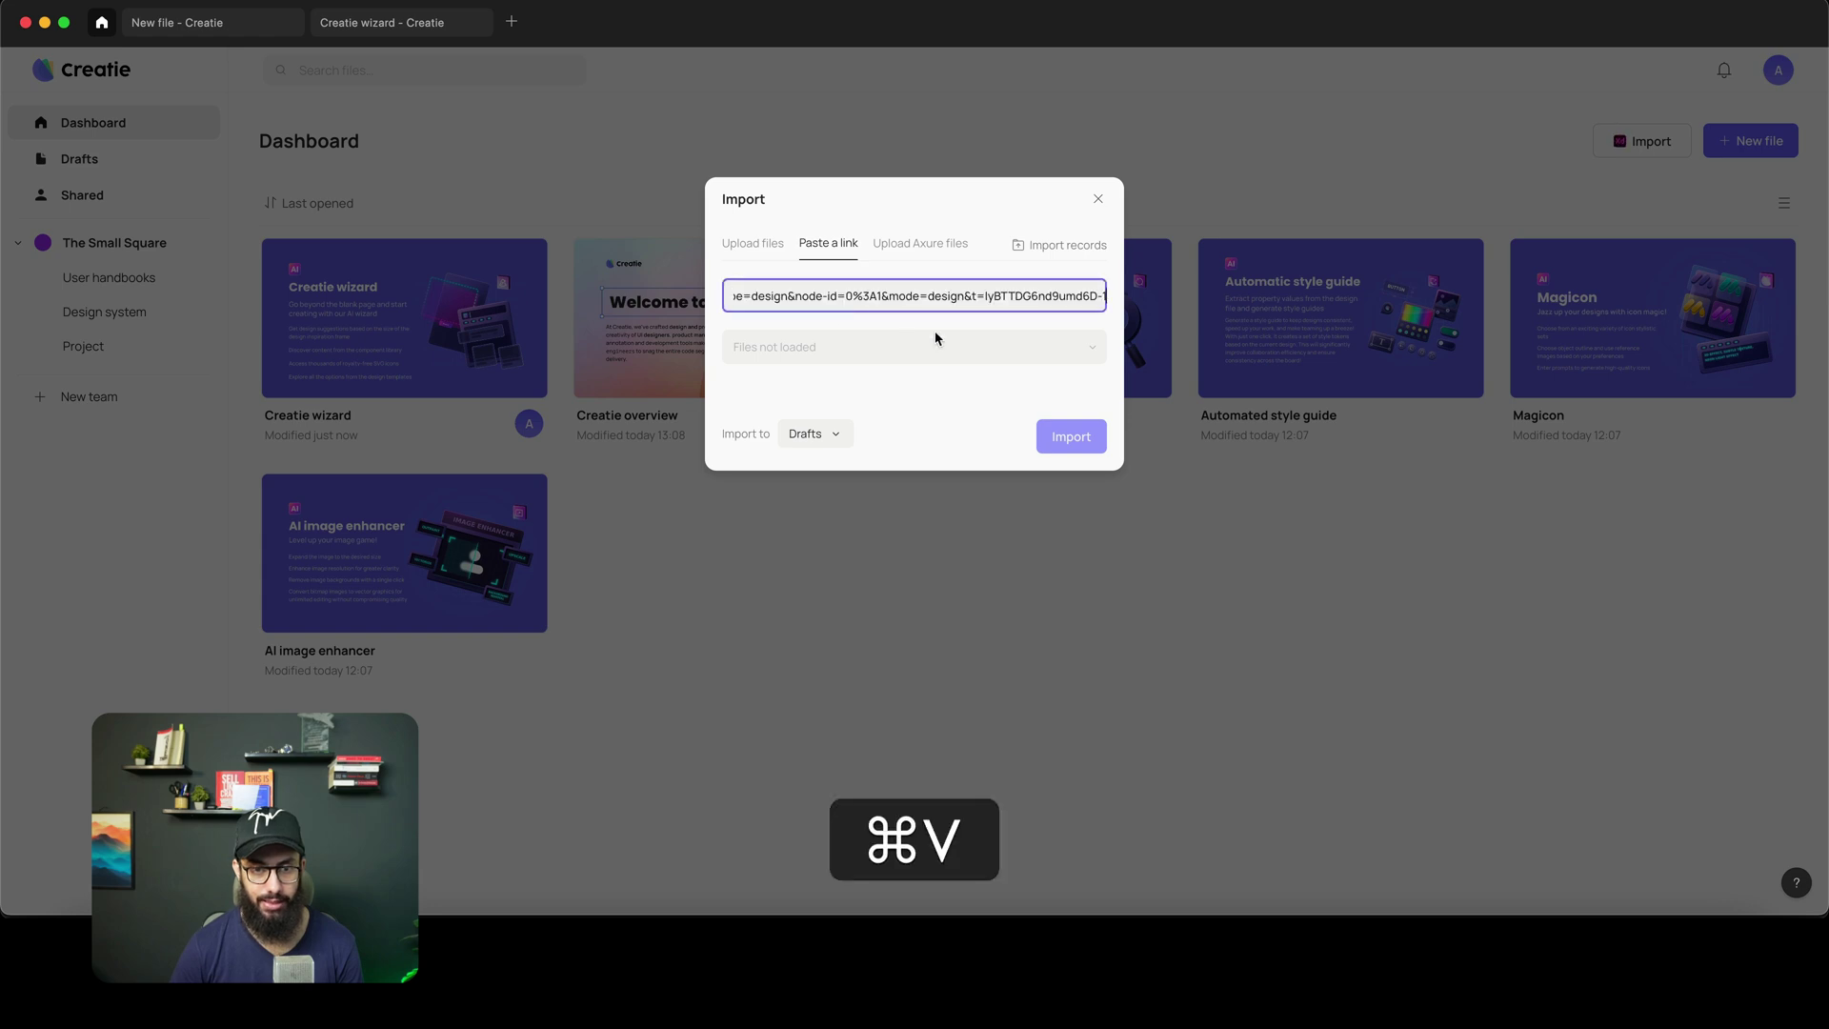
key("Tab")
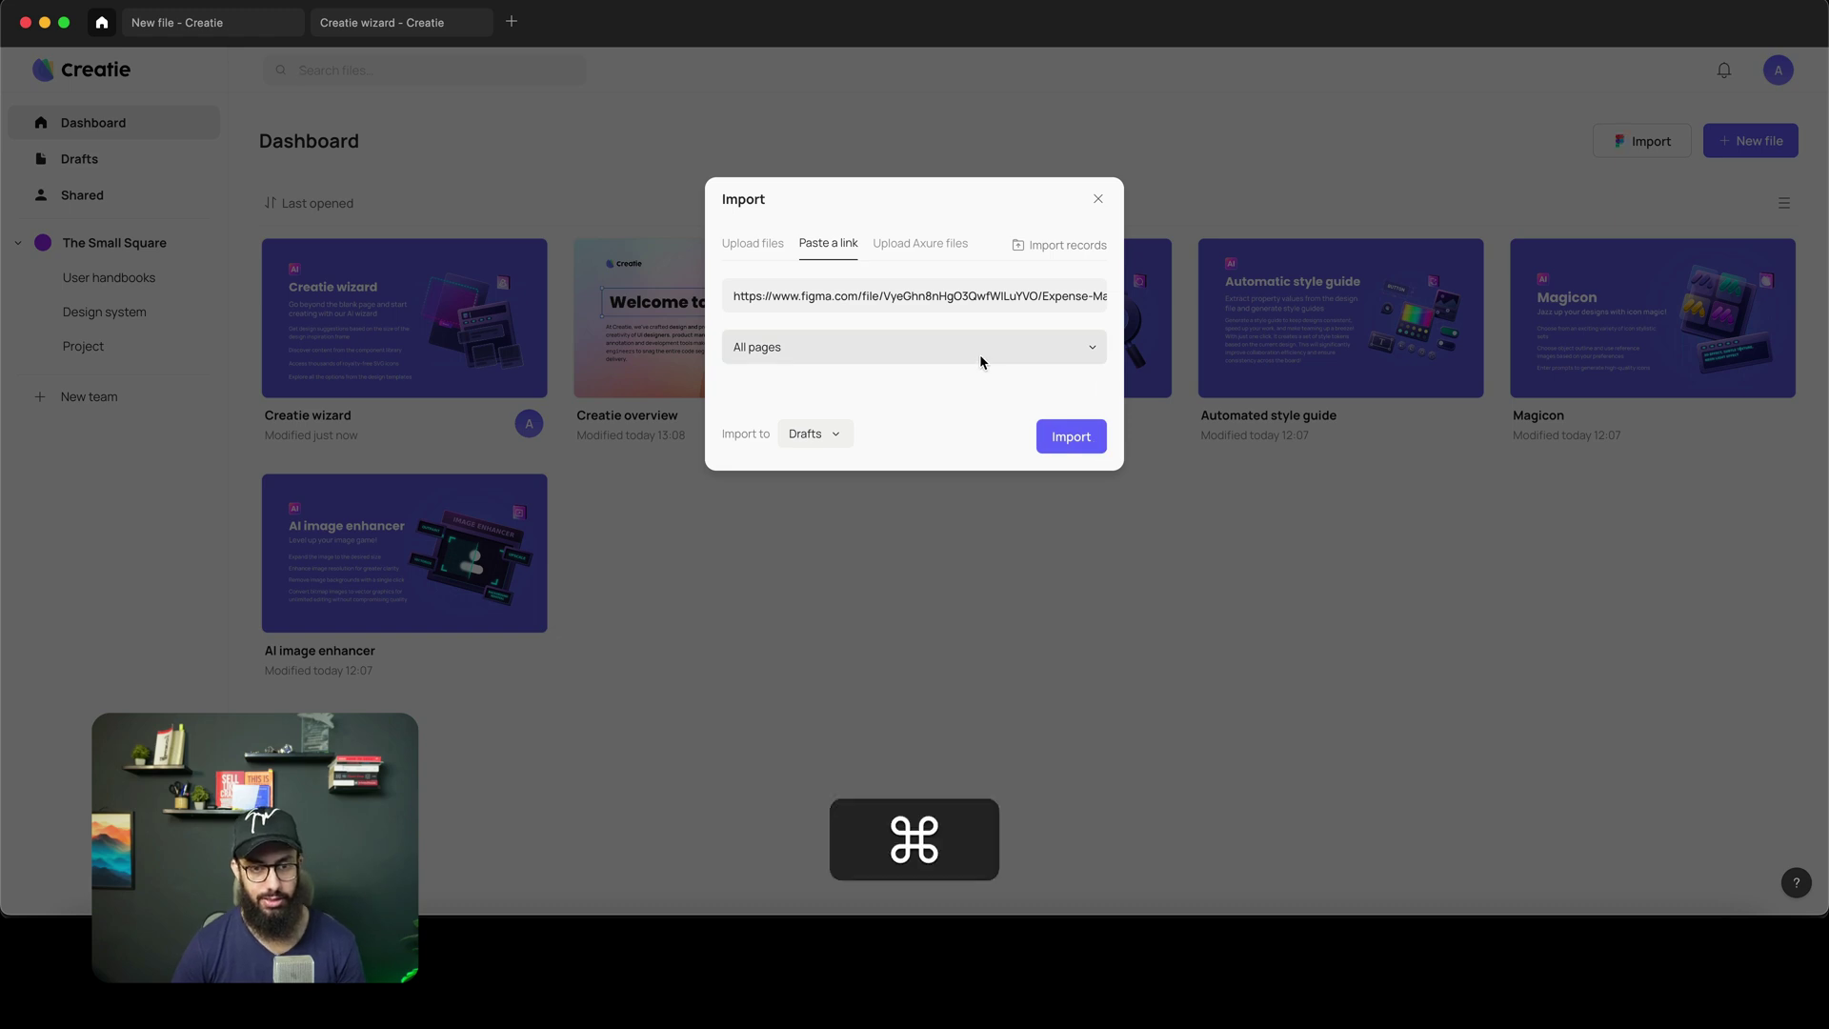
key("super+Tab")
key("super+Tab")
- Import only Page 1 of the Figma file into Drafts and open the imported Expense Management App
left_click(831, 360)
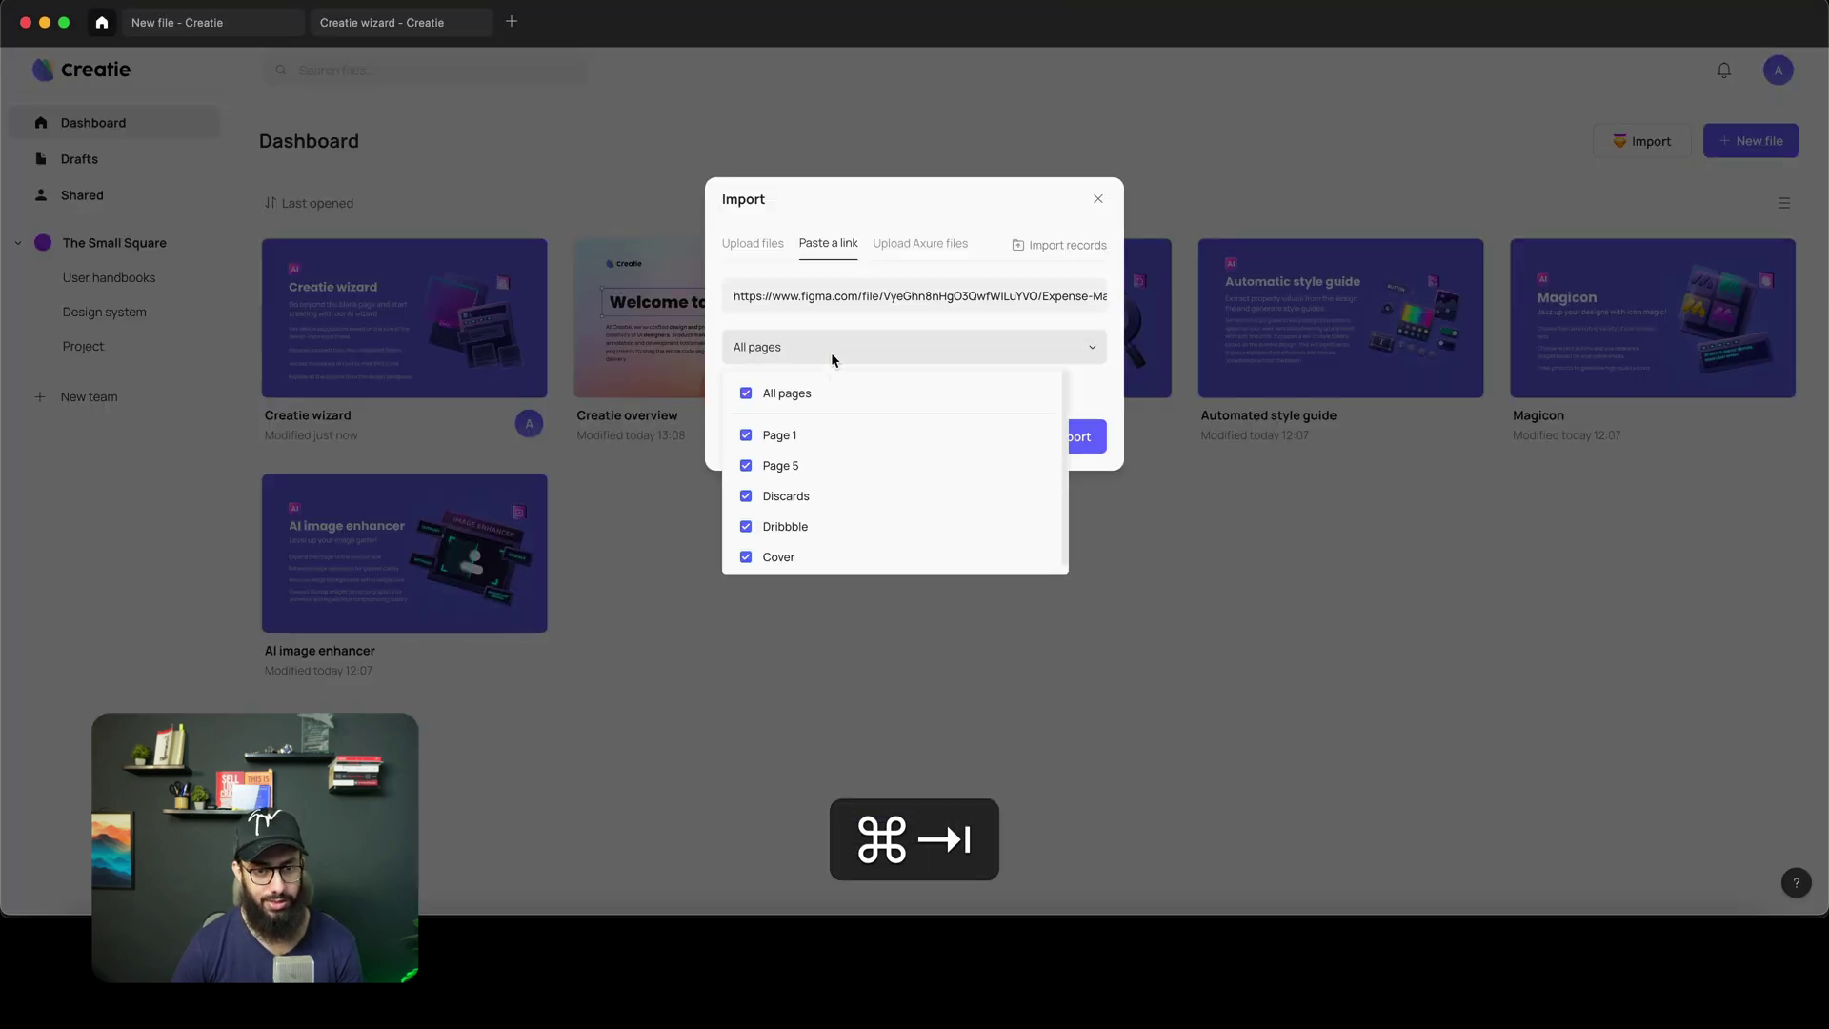
left_click(786, 400)
left_click(774, 435)
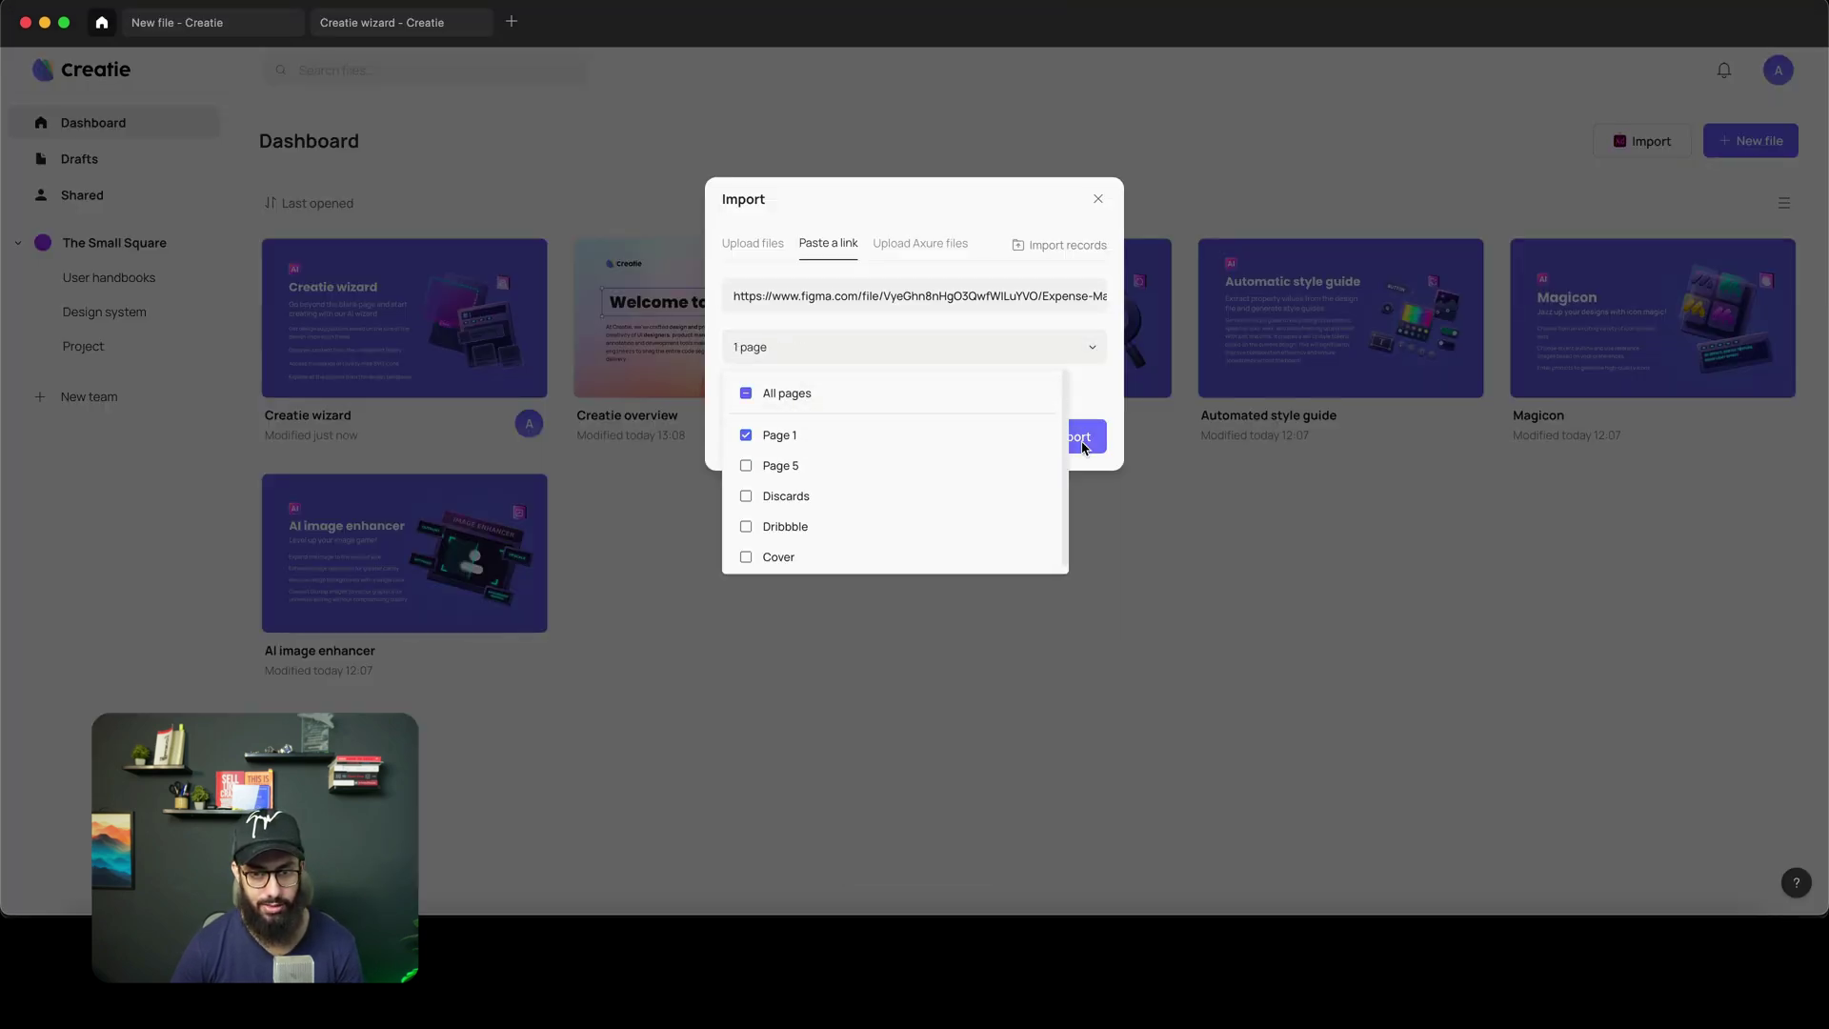
left_click(1086, 437)
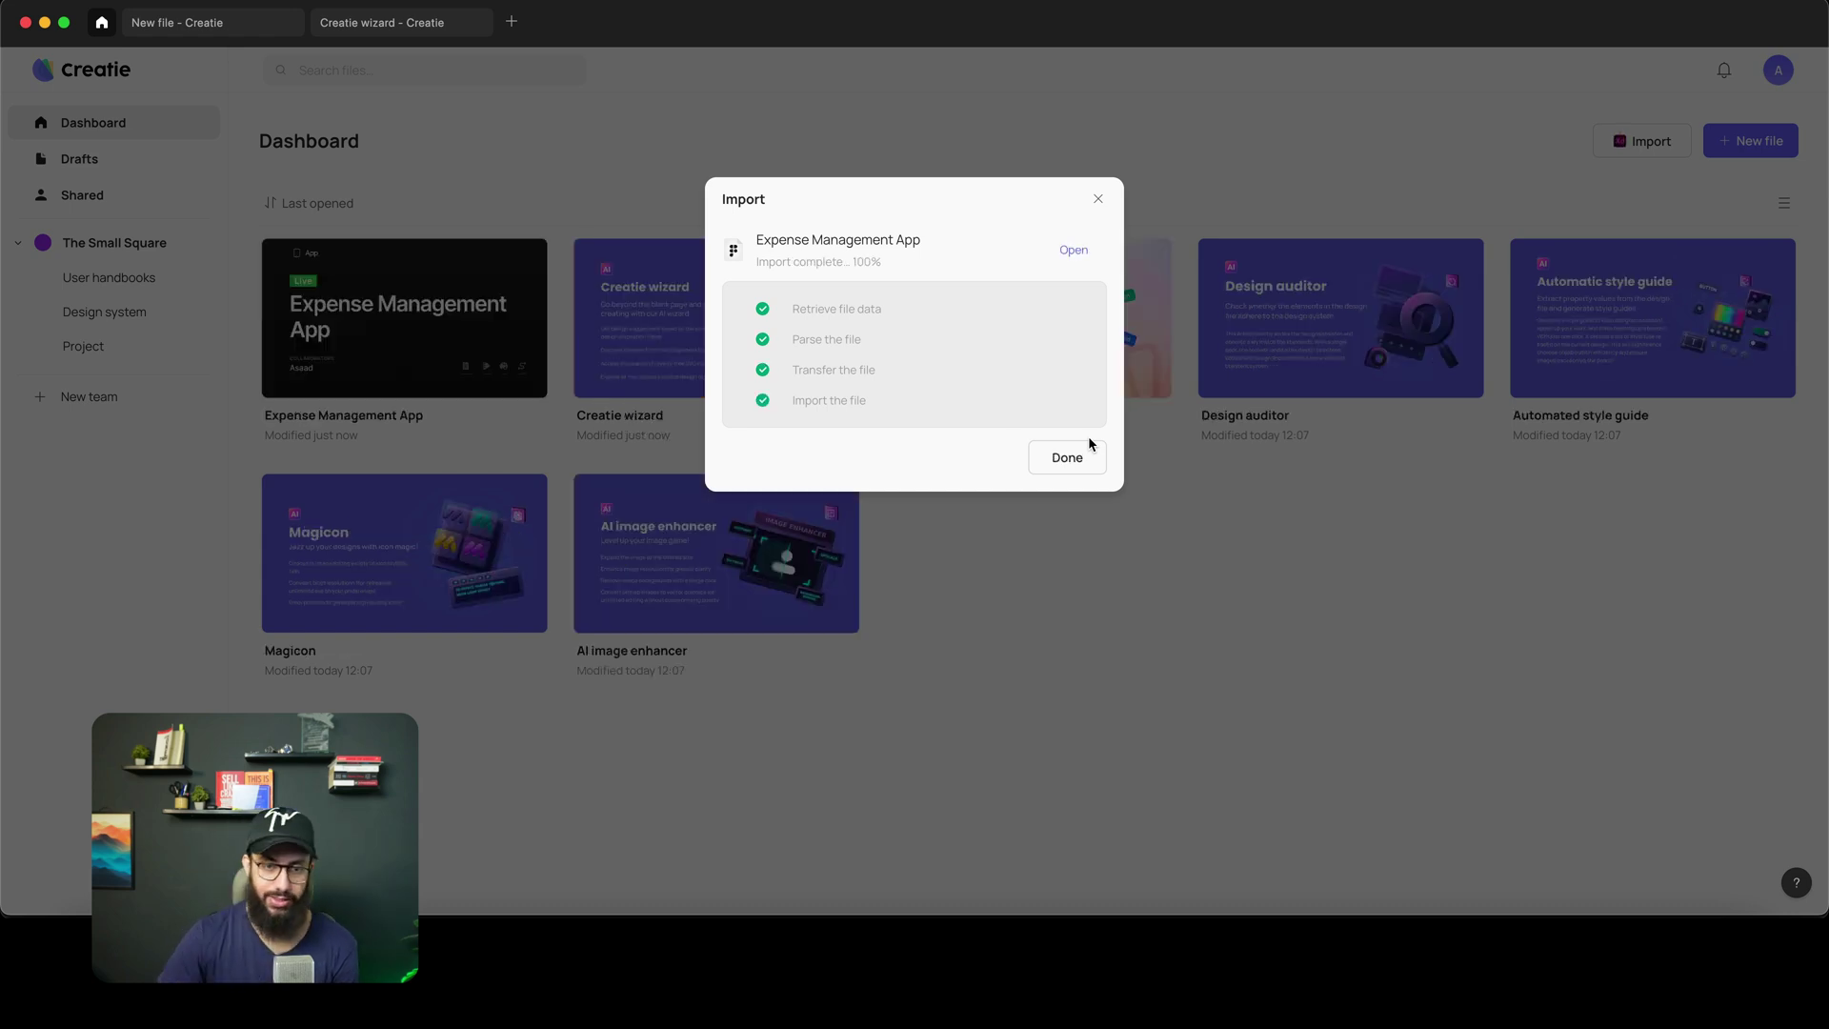
left_click(1070, 455)
double_click(374, 348)
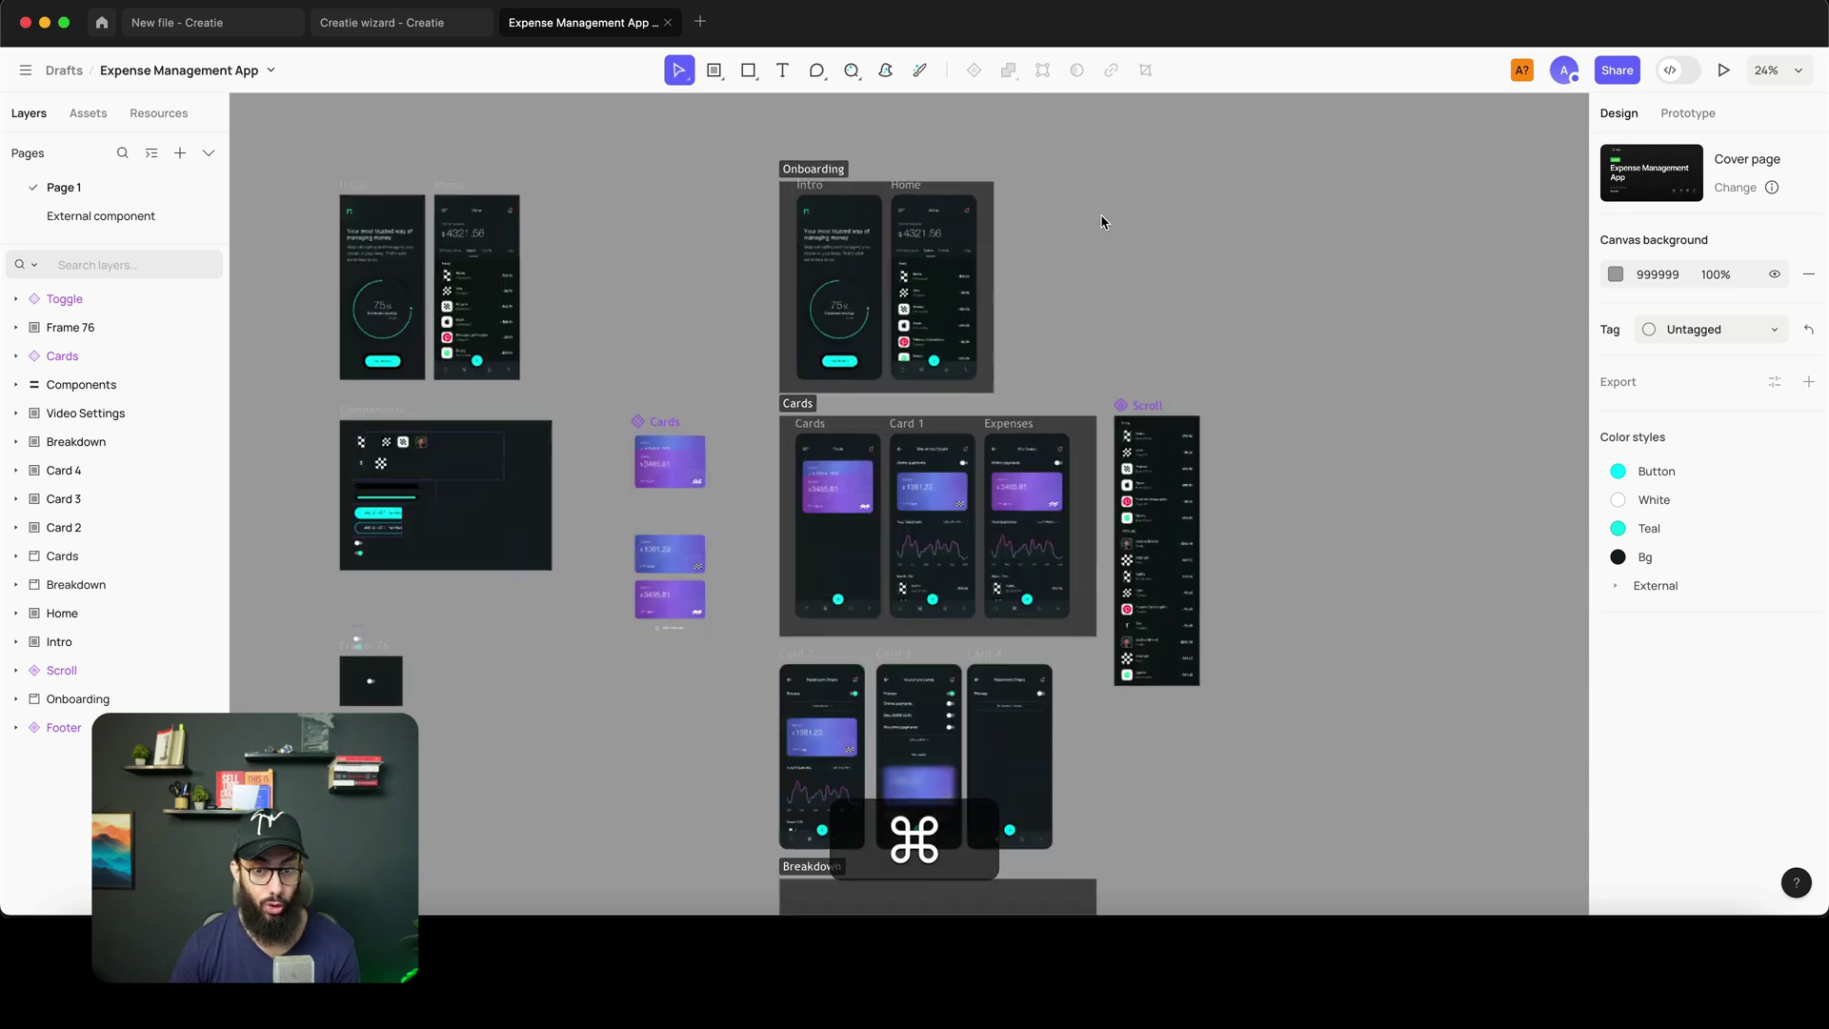
- Ungroup the Onboarding section so the Intro and Home frames stand alone, and clear the selection
scroll(1101, 222, "up", 5)
left_click(612, 175)
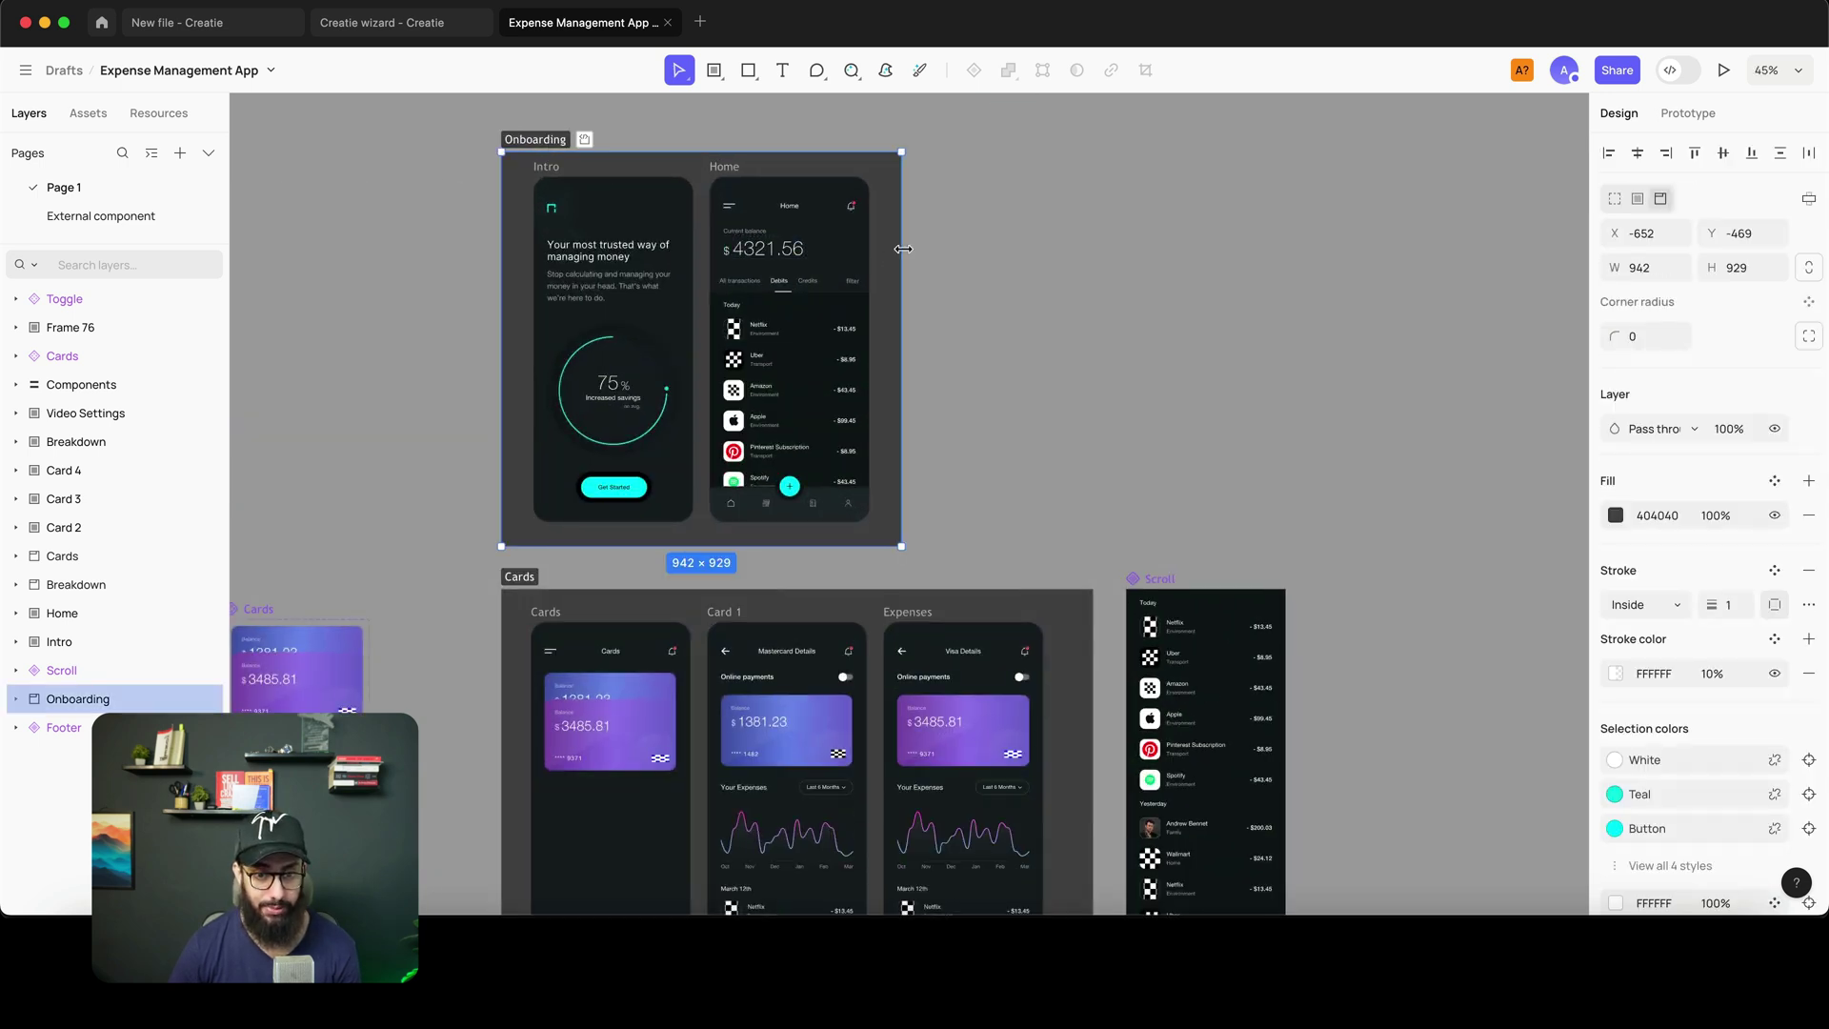
key("shift+super+g")
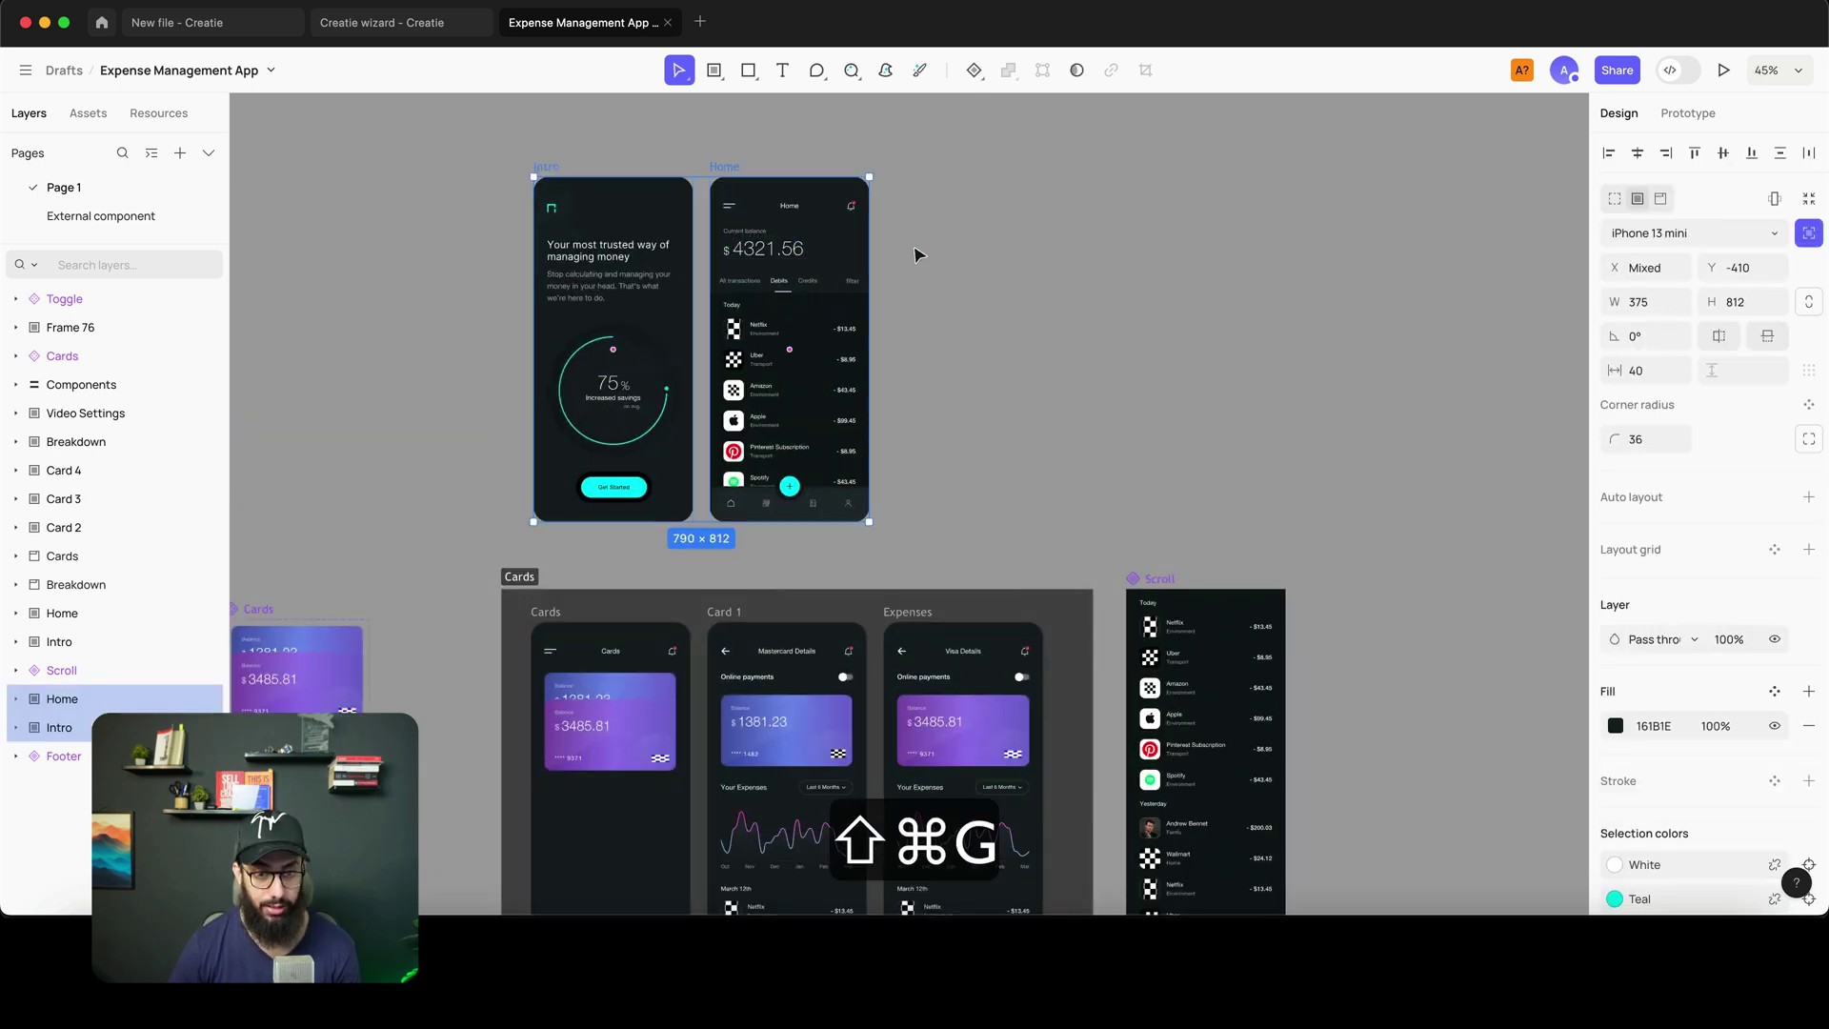
left_click(1017, 314)
- Select the Netflix logo in the imported Home screen and compare the transaction logos with the Figma original
scroll(760, 493, "up", 3)
scroll(760, 494, "up", 5)
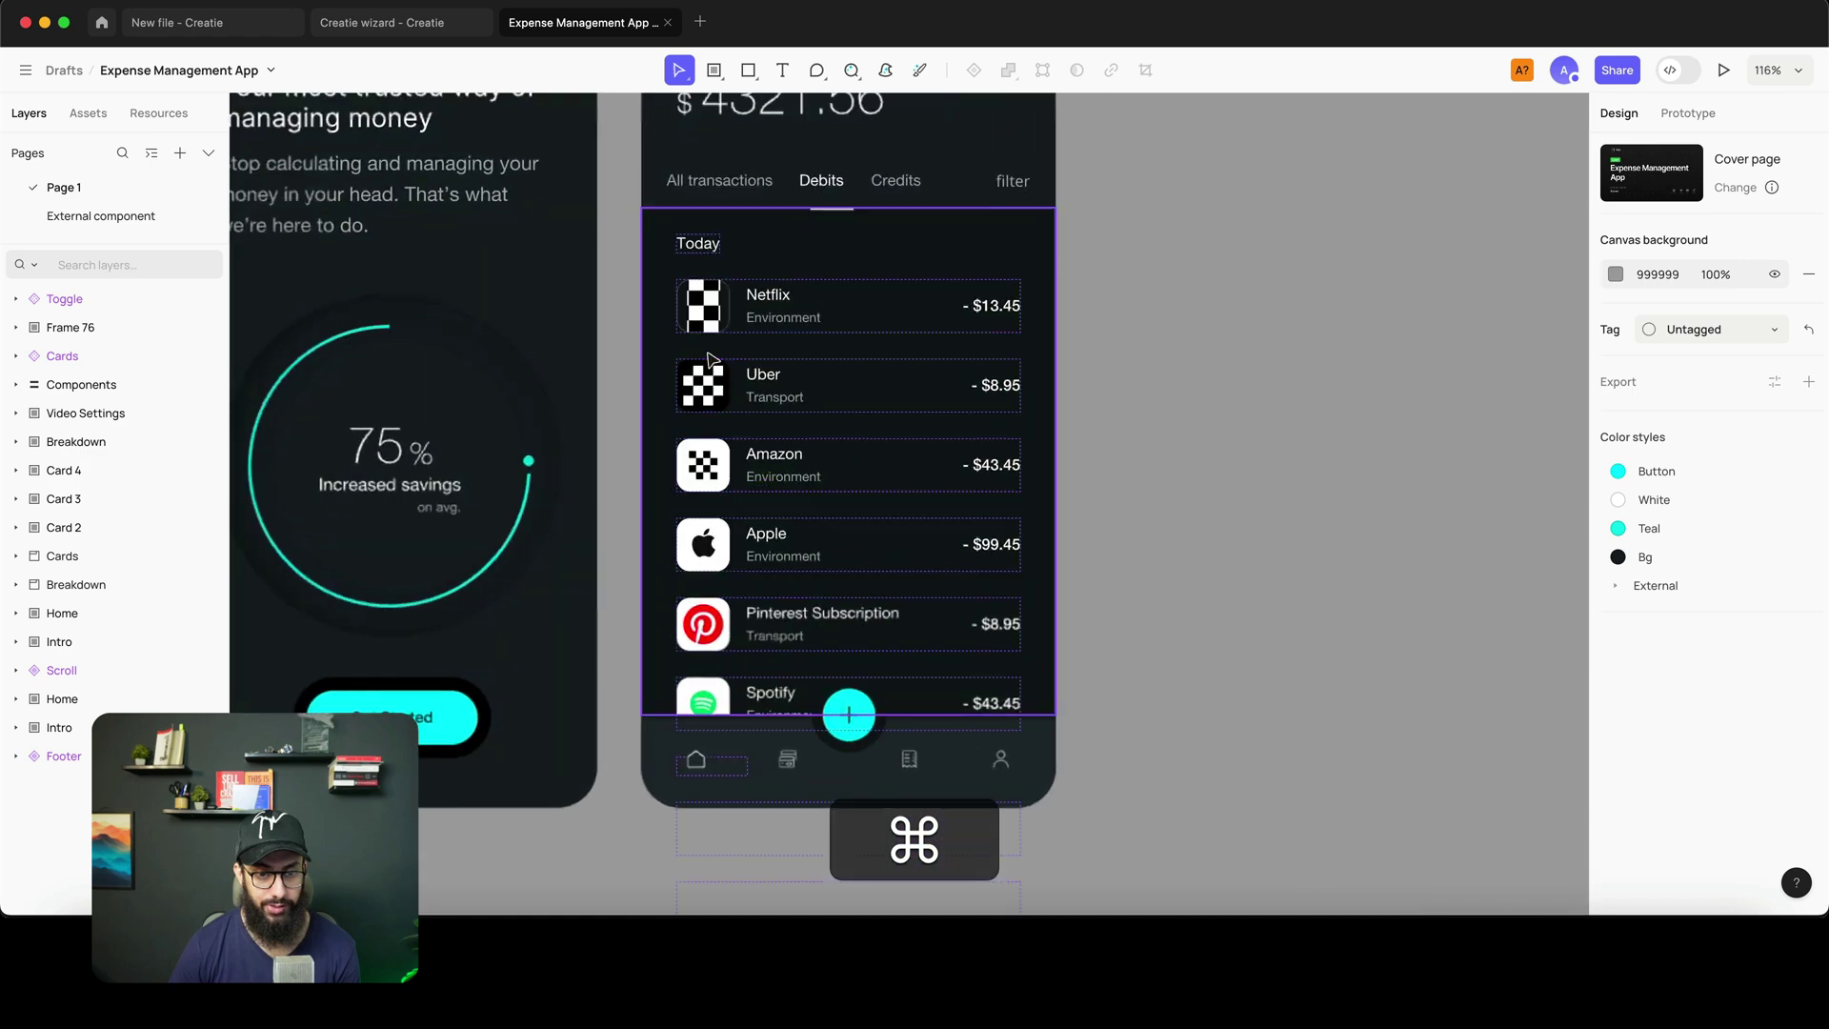
left_click(710, 326, "super")
key("super+Tab")
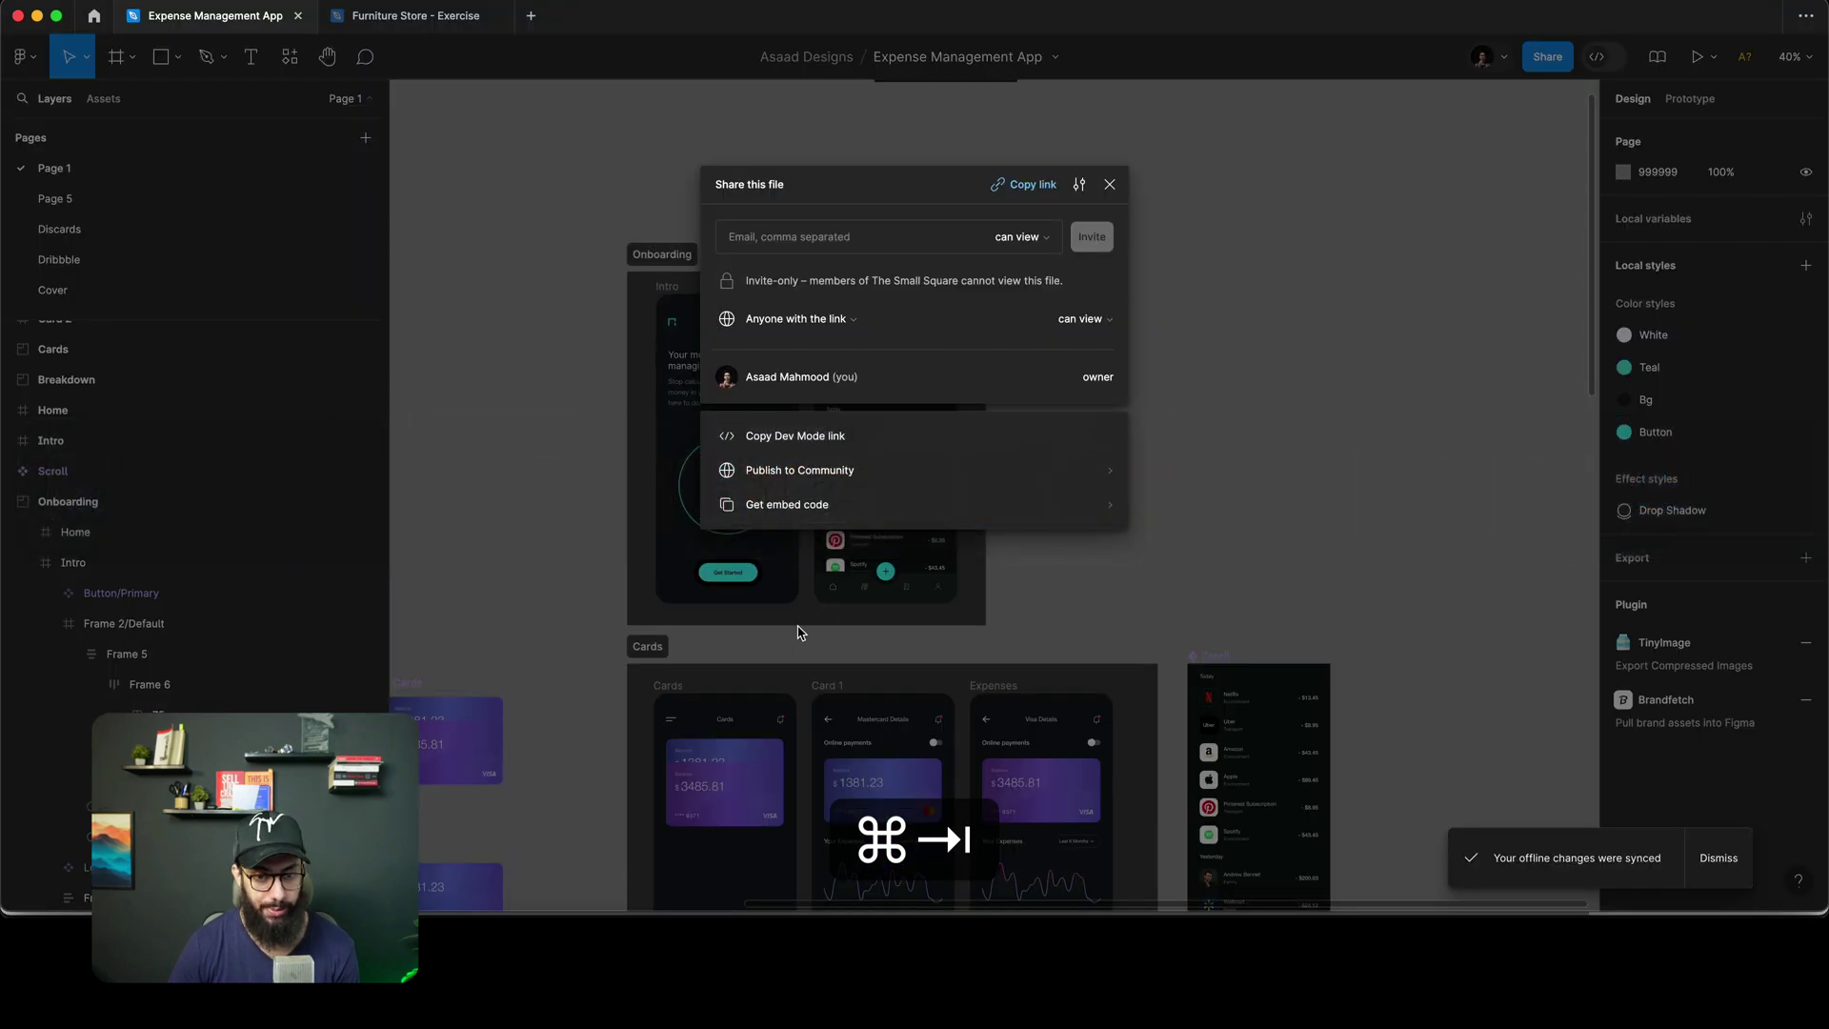
left_click(790, 624)
scroll(750, 283, "up", 5)
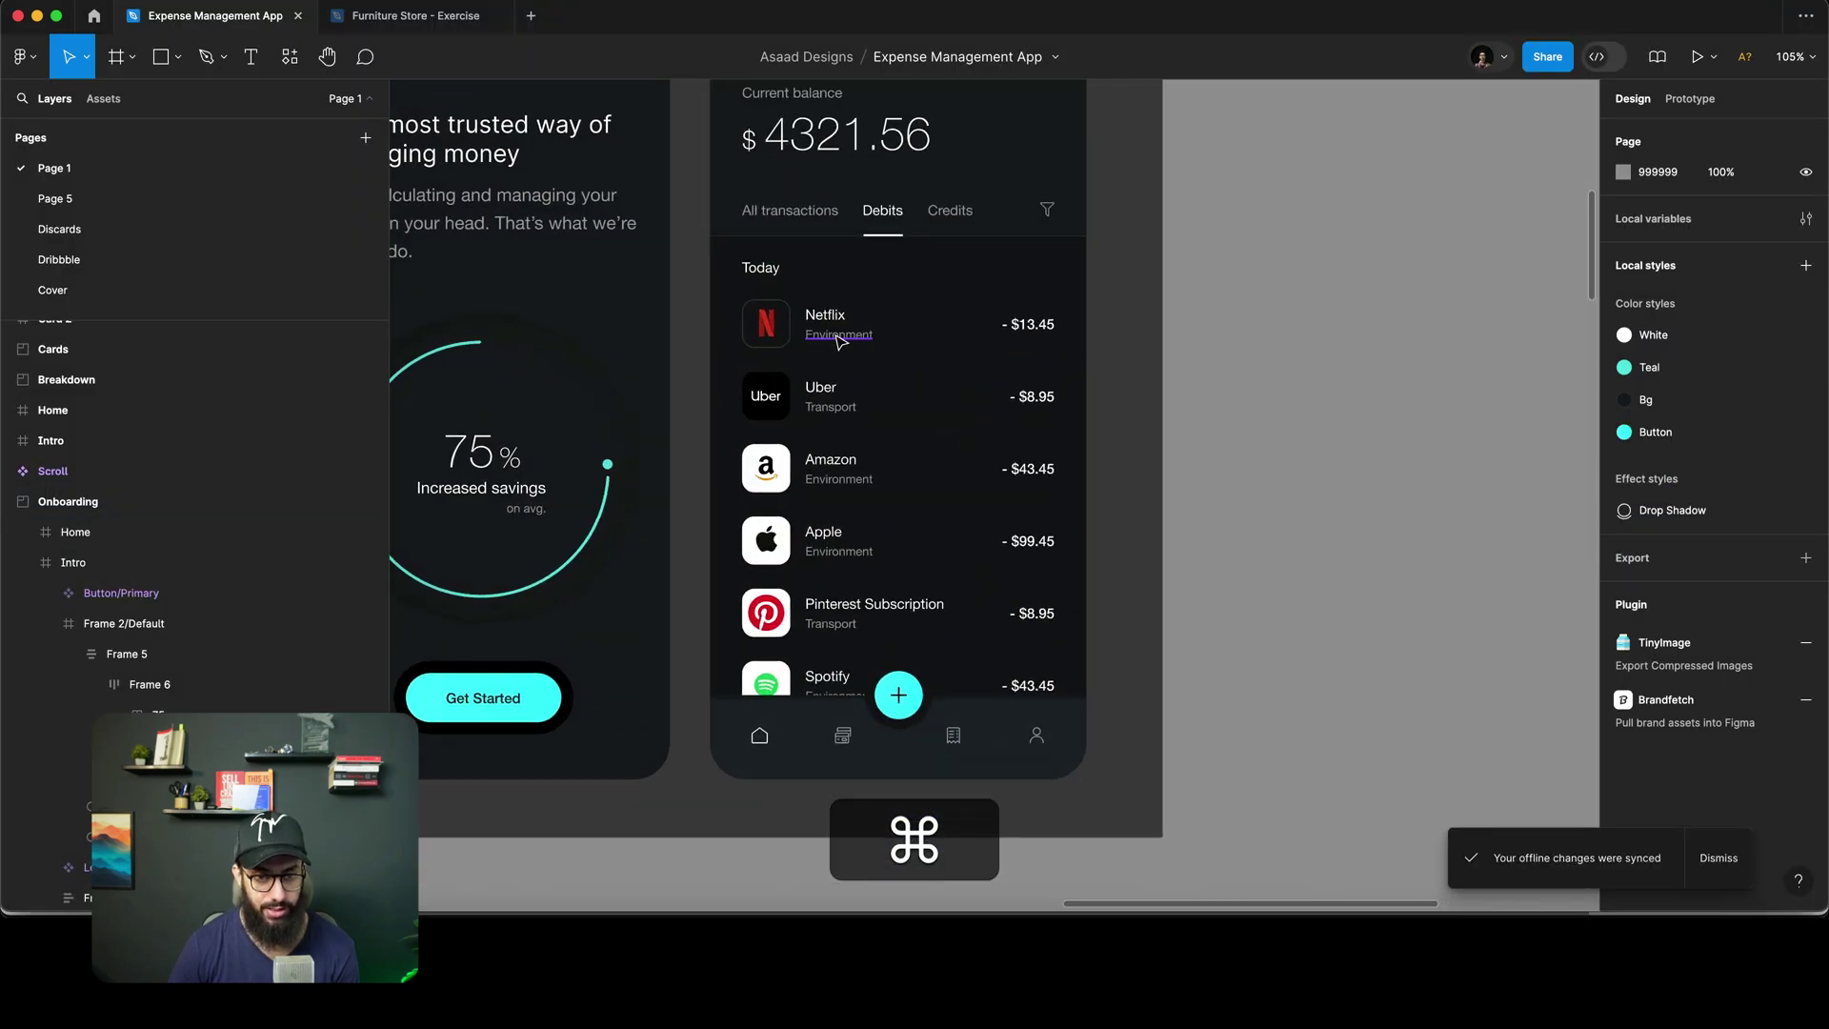
key("super+Tab")
- Compare the imported Home and Cards screens with their Figma originals, switching between Creatie and Figma
scroll(829, 536, "down", 5)
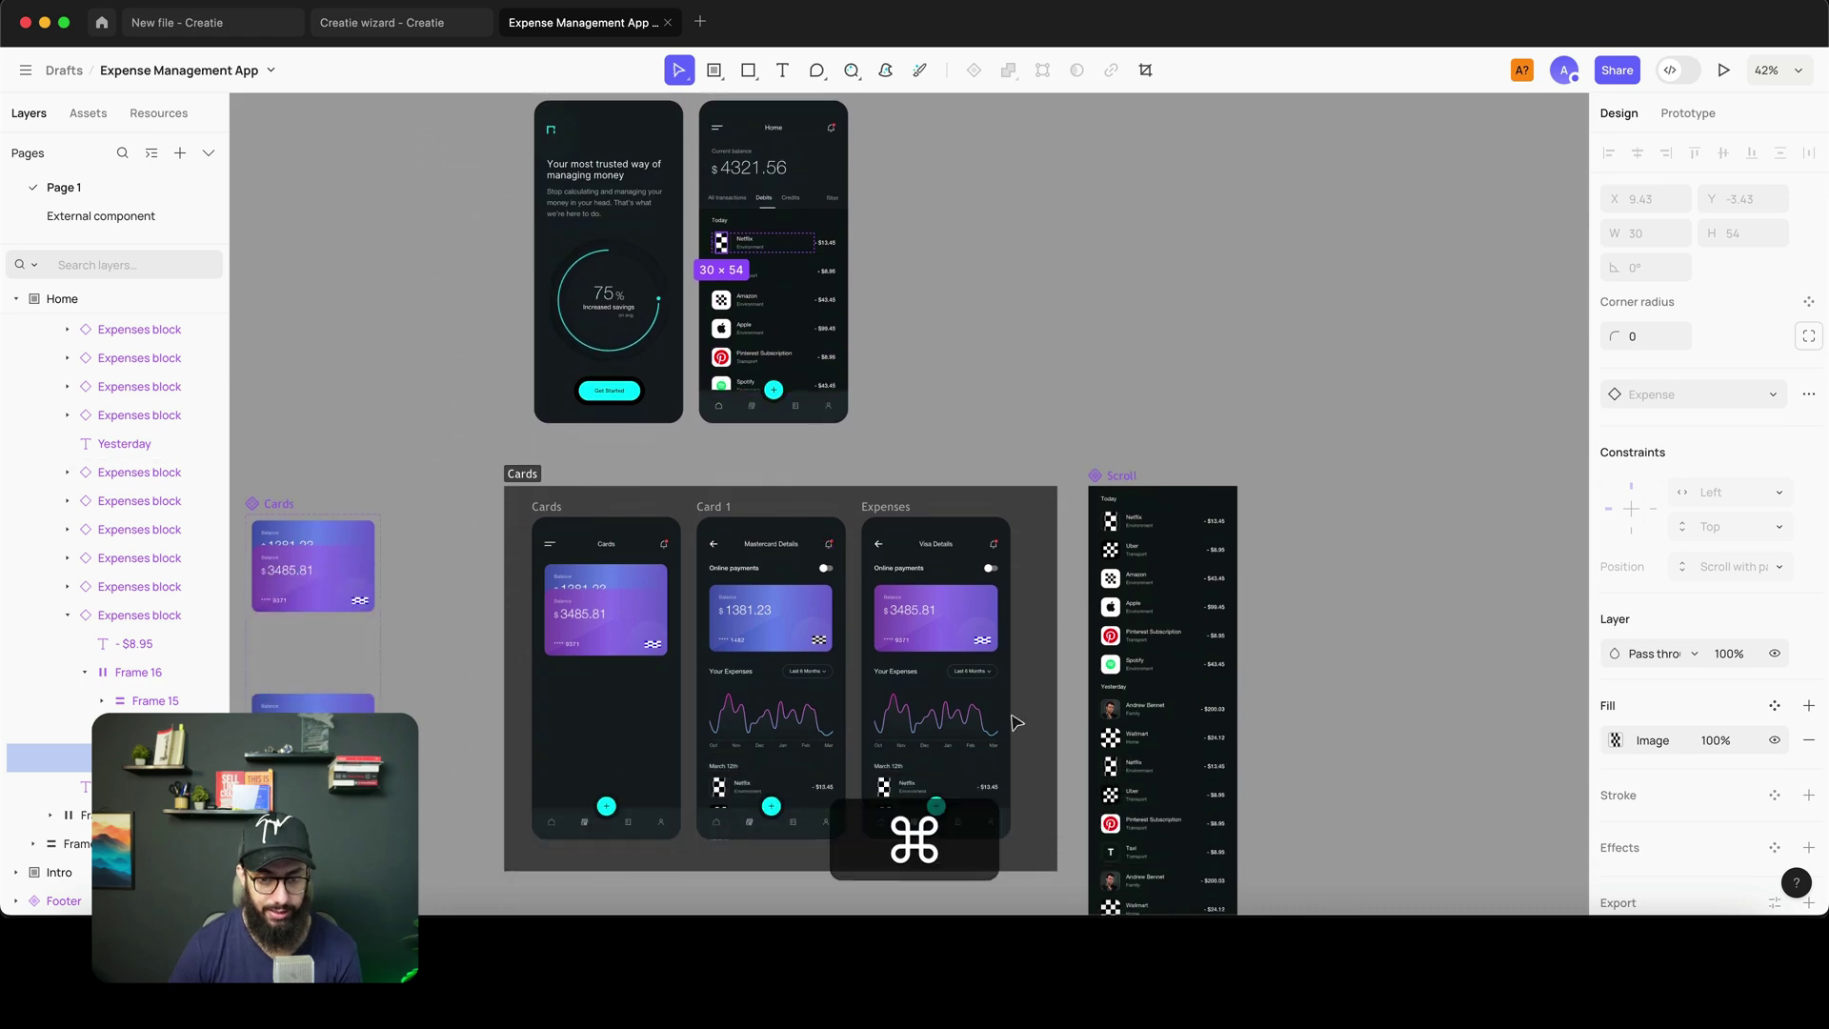
scroll(1018, 723, "up", 5)
key("super+Tab")
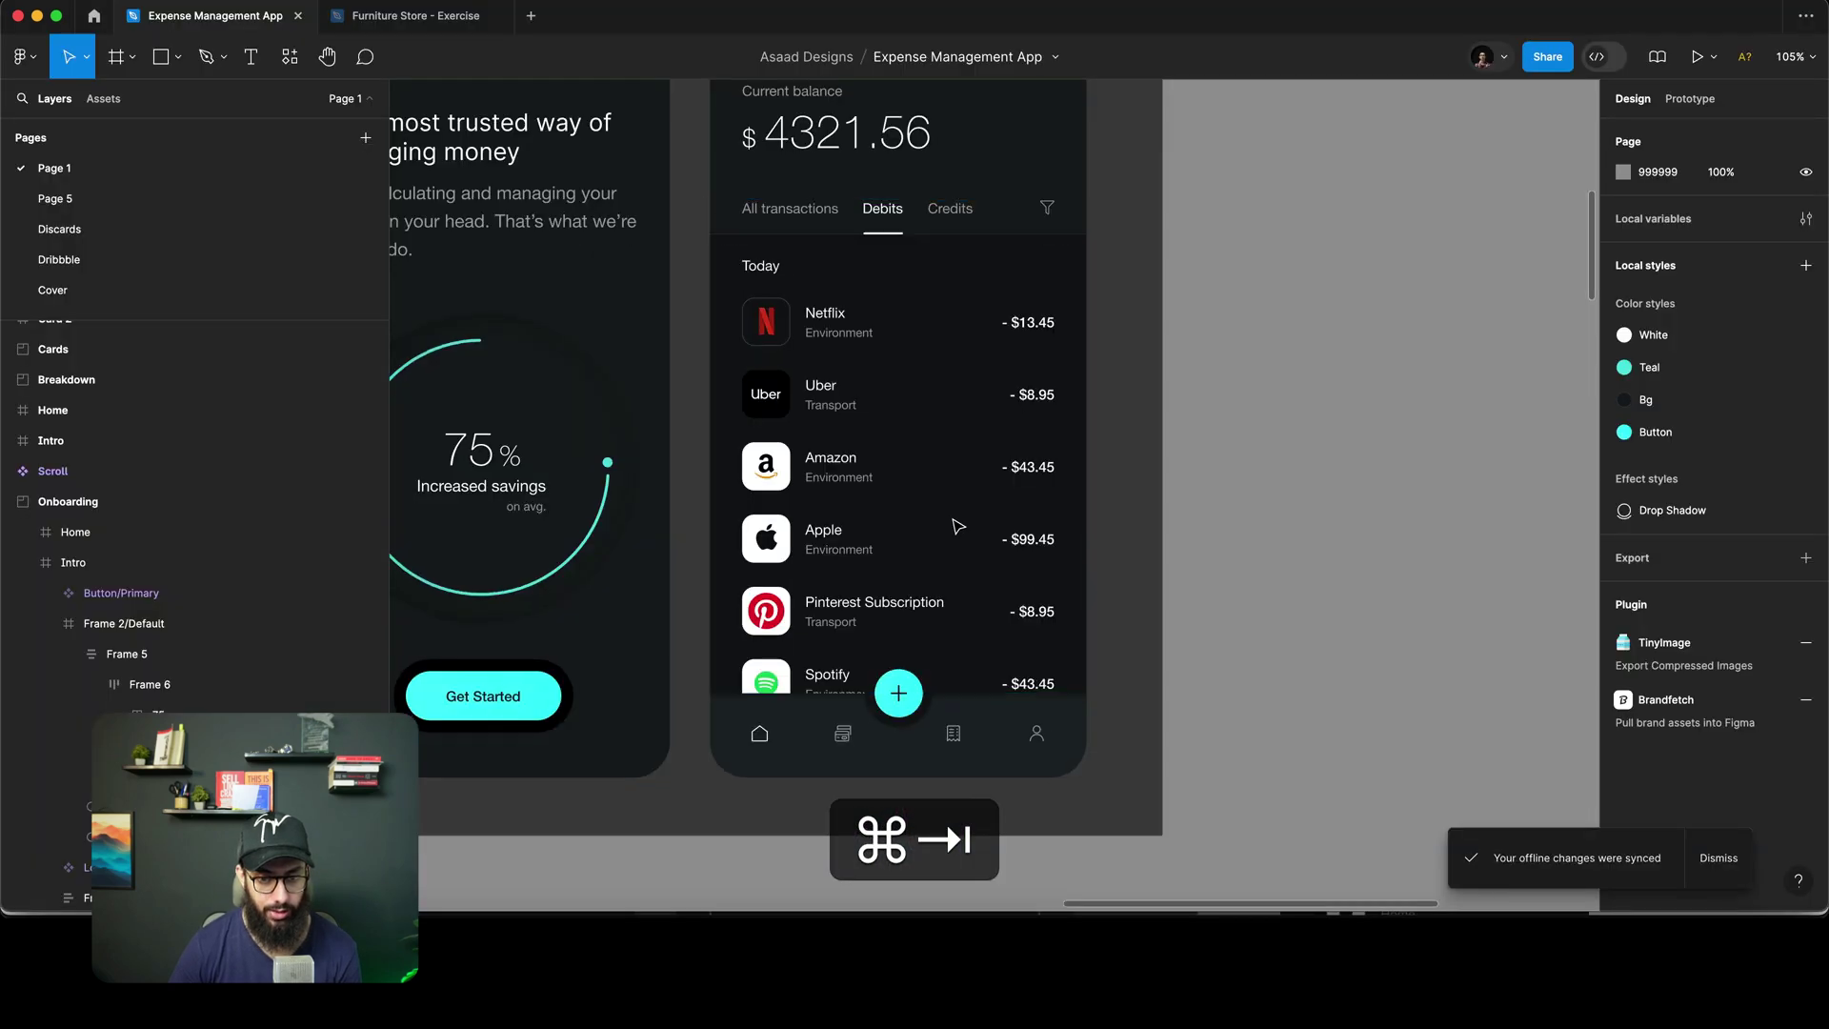
scroll(953, 523, "down", 5)
scroll(1213, 386, "down", 5)
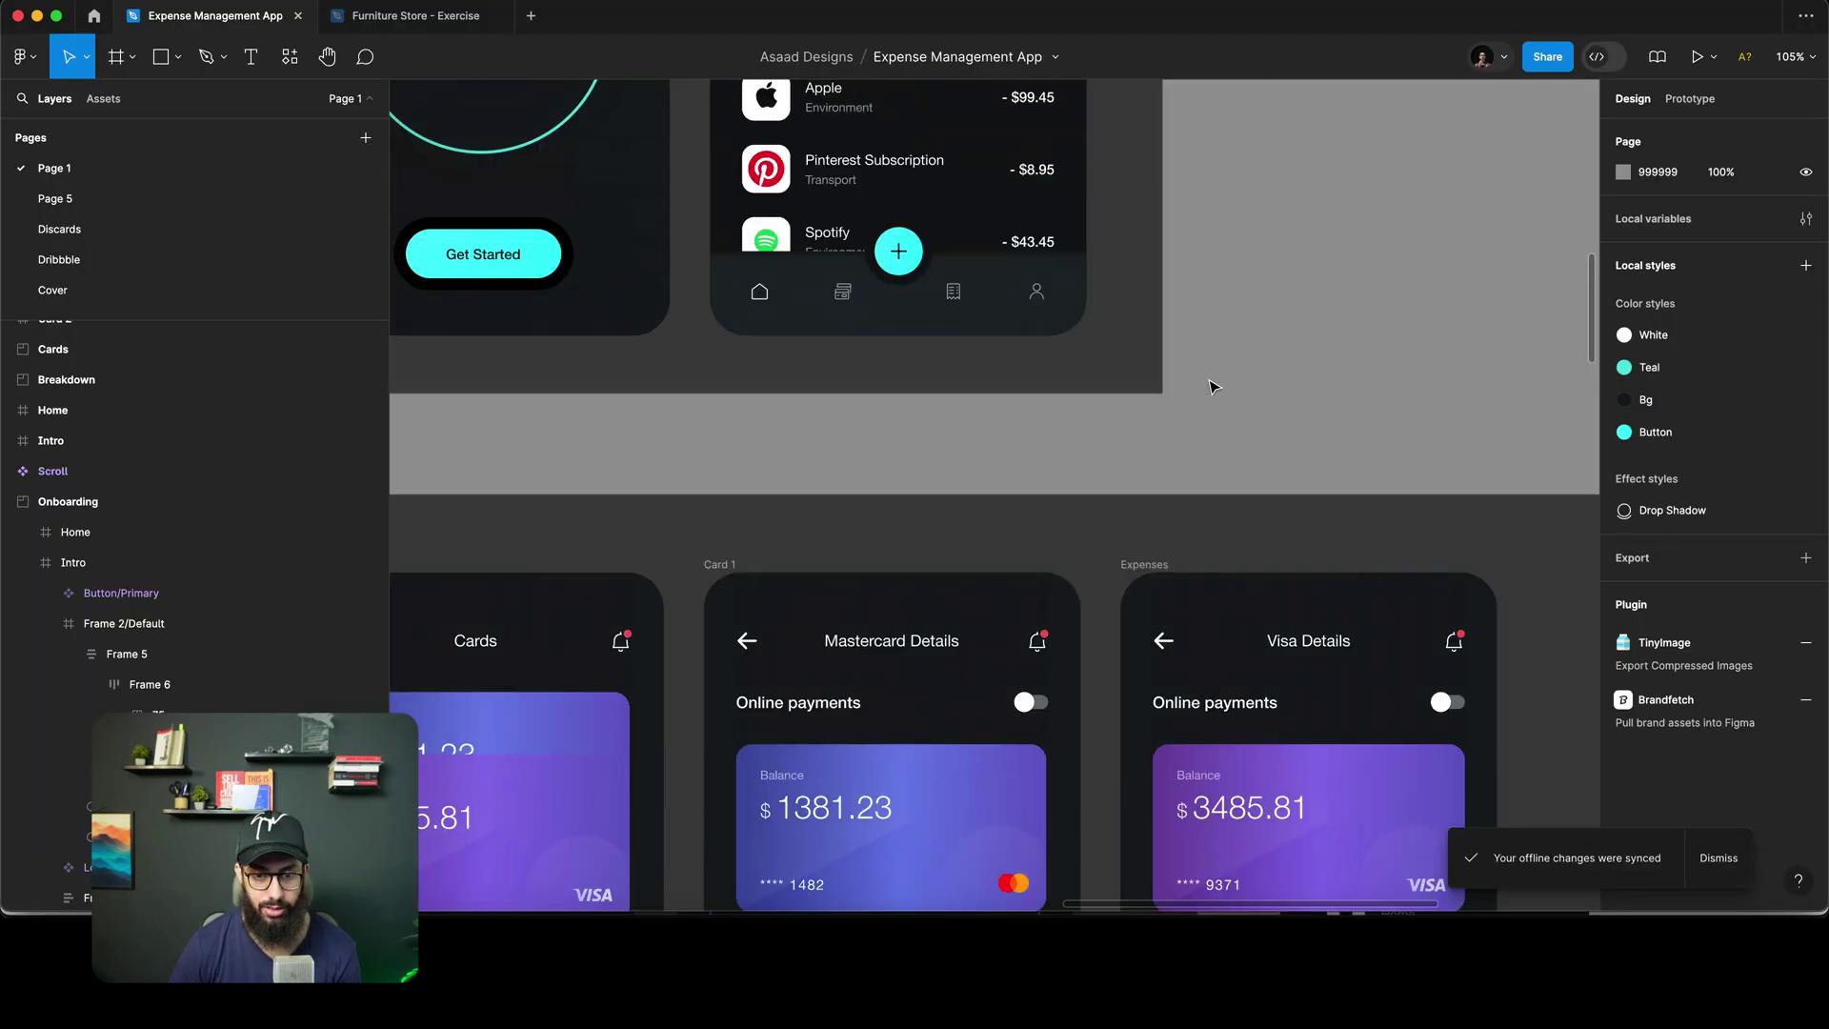
key("super+Tab")
scroll(1158, 401, "up", 1)
scroll(1159, 401, "down", 8)
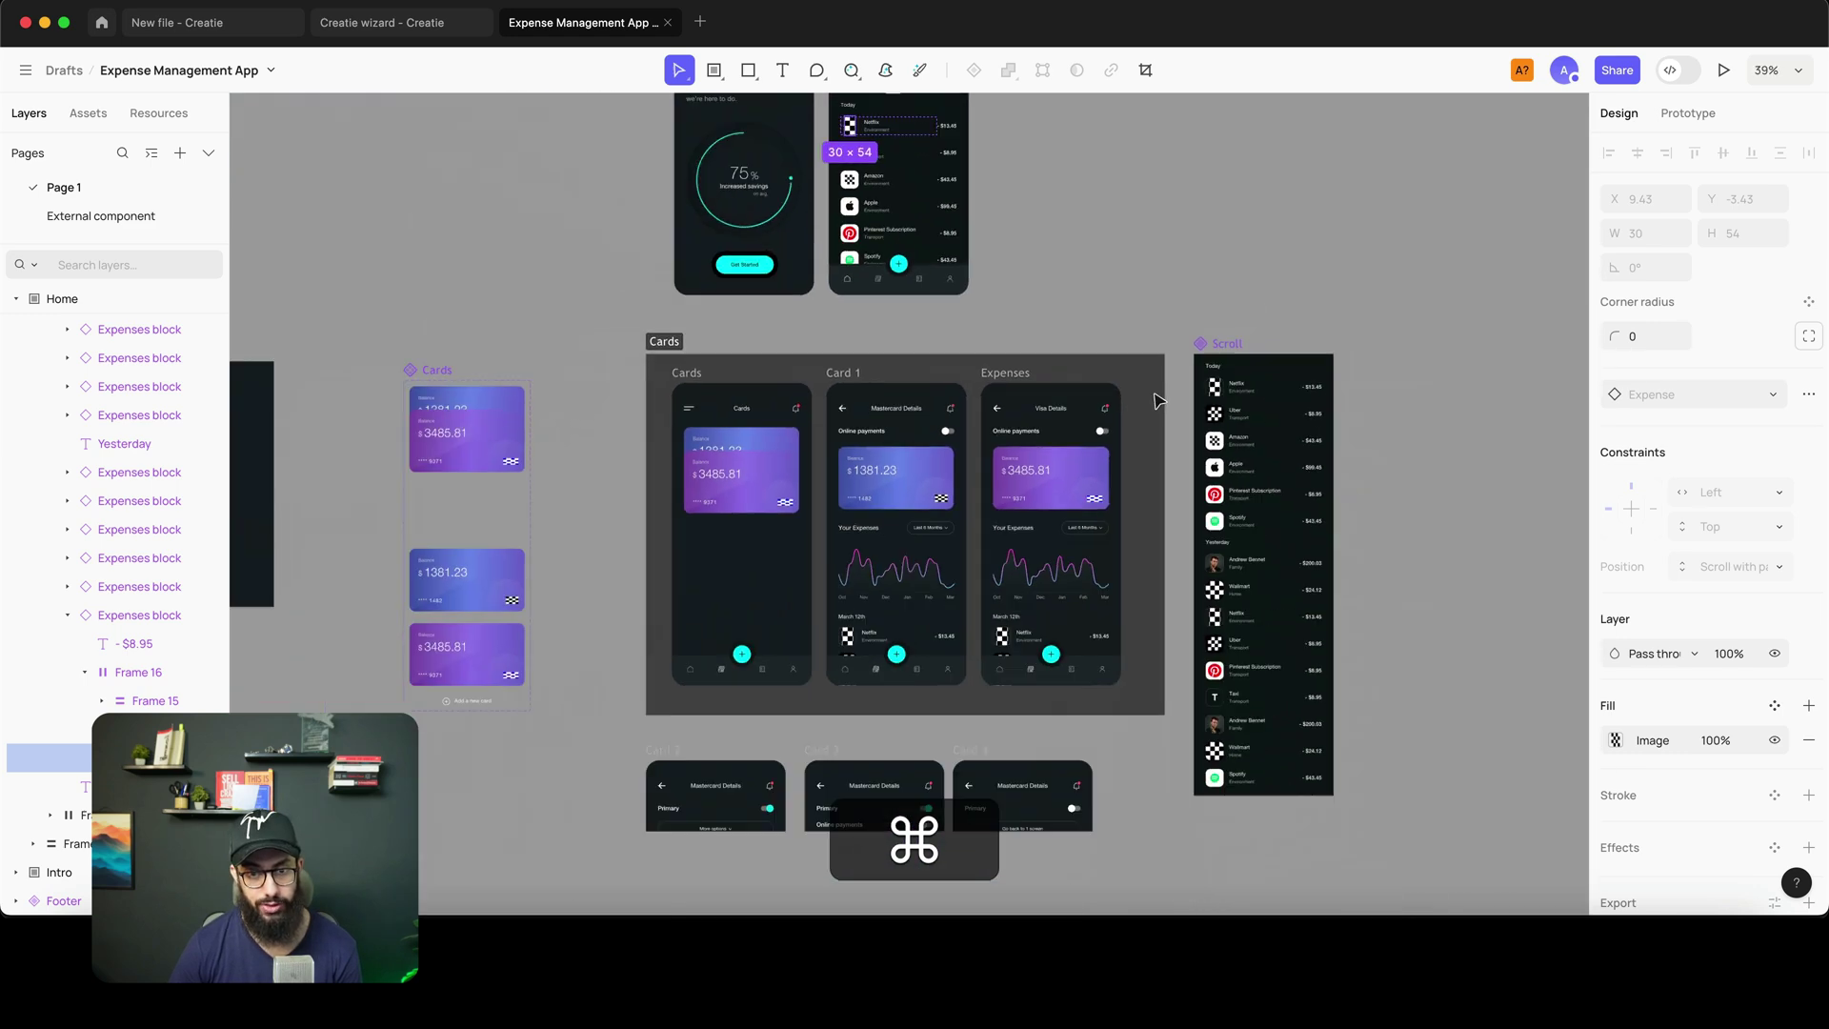
left_click(1091, 370)
scroll(1067, 374, "up", 3)
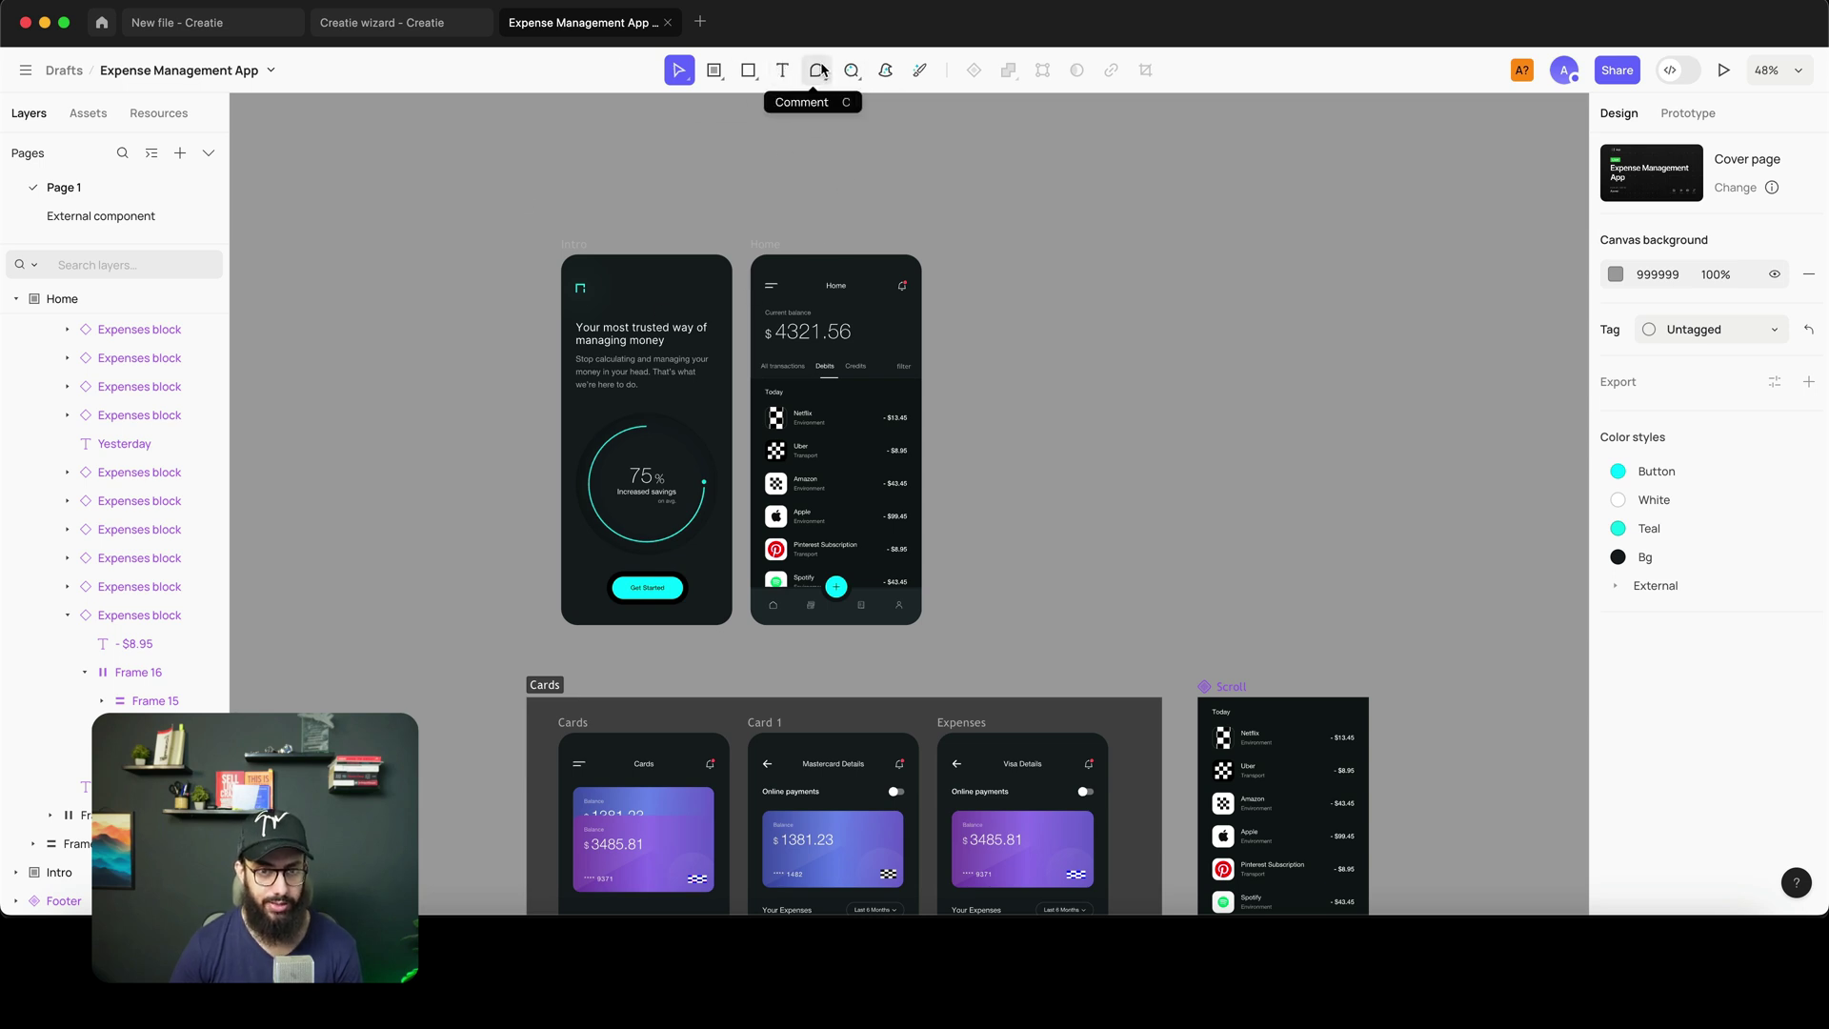
- Select all layers in the page for the design style audit and check its audit options
left_click(852, 74)
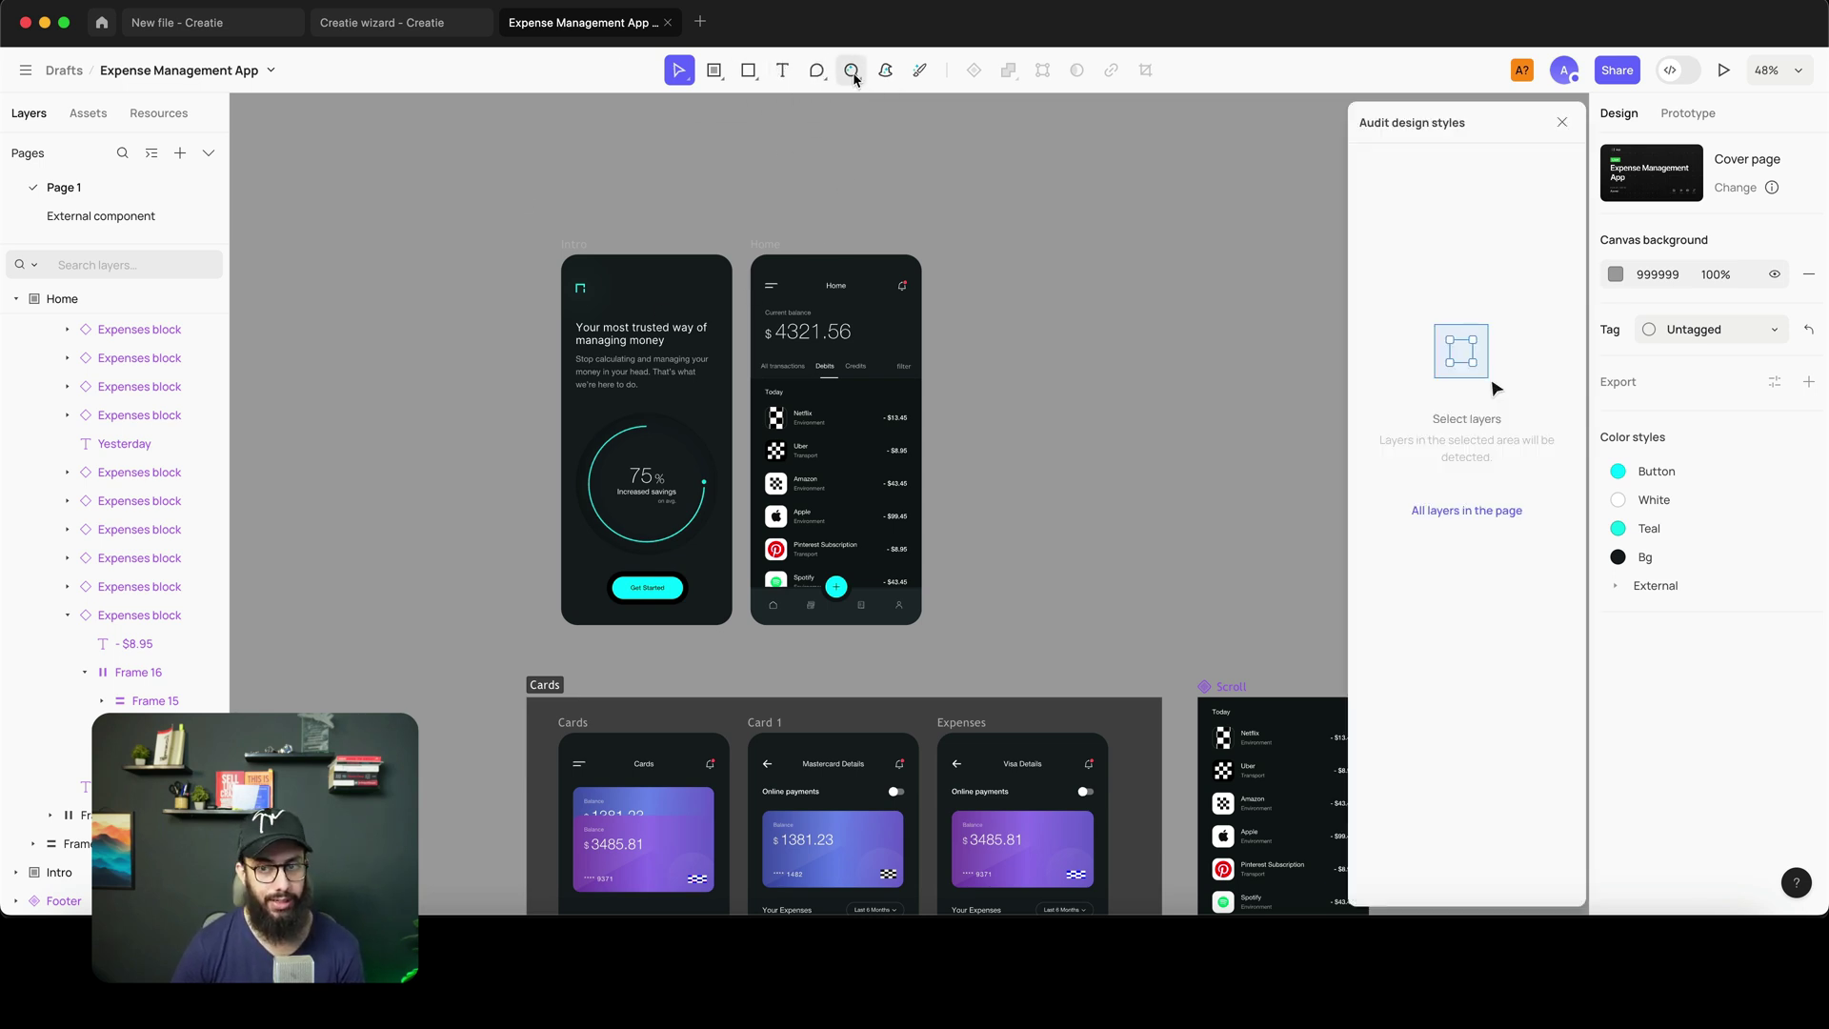
left_click(1441, 514)
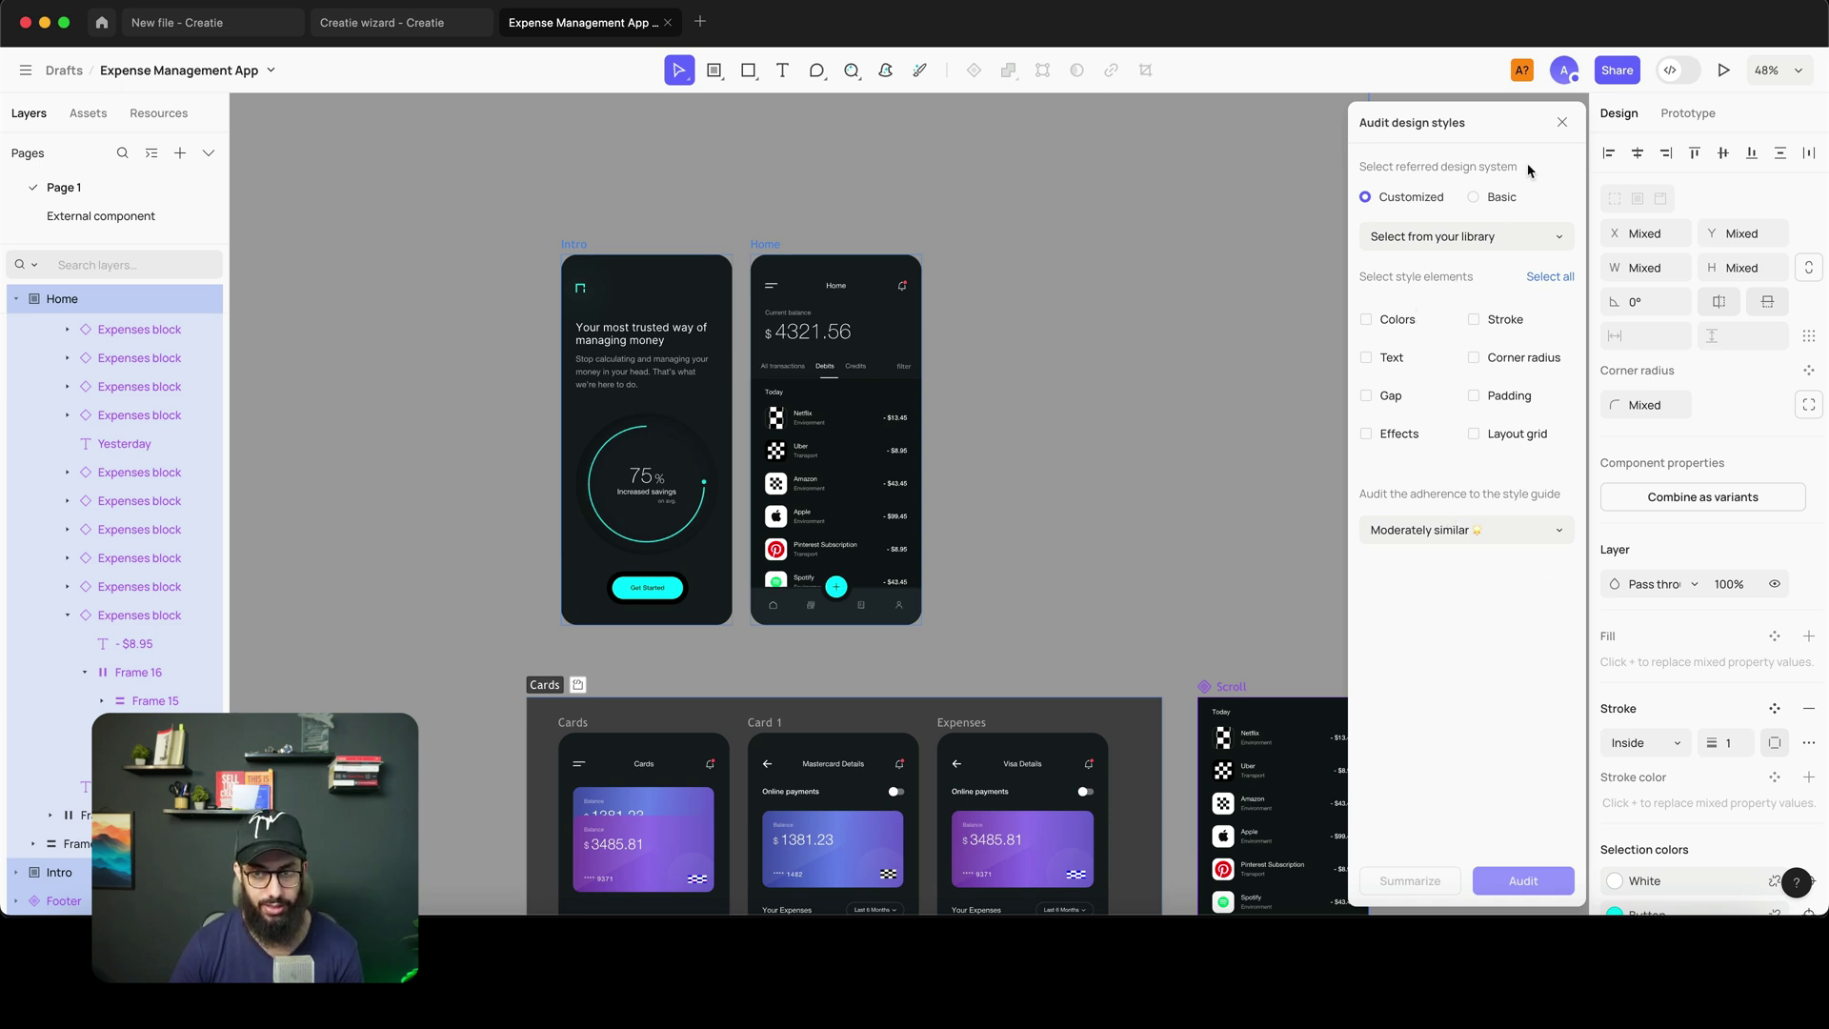
left_click(1562, 122)
left_click(817, 73)
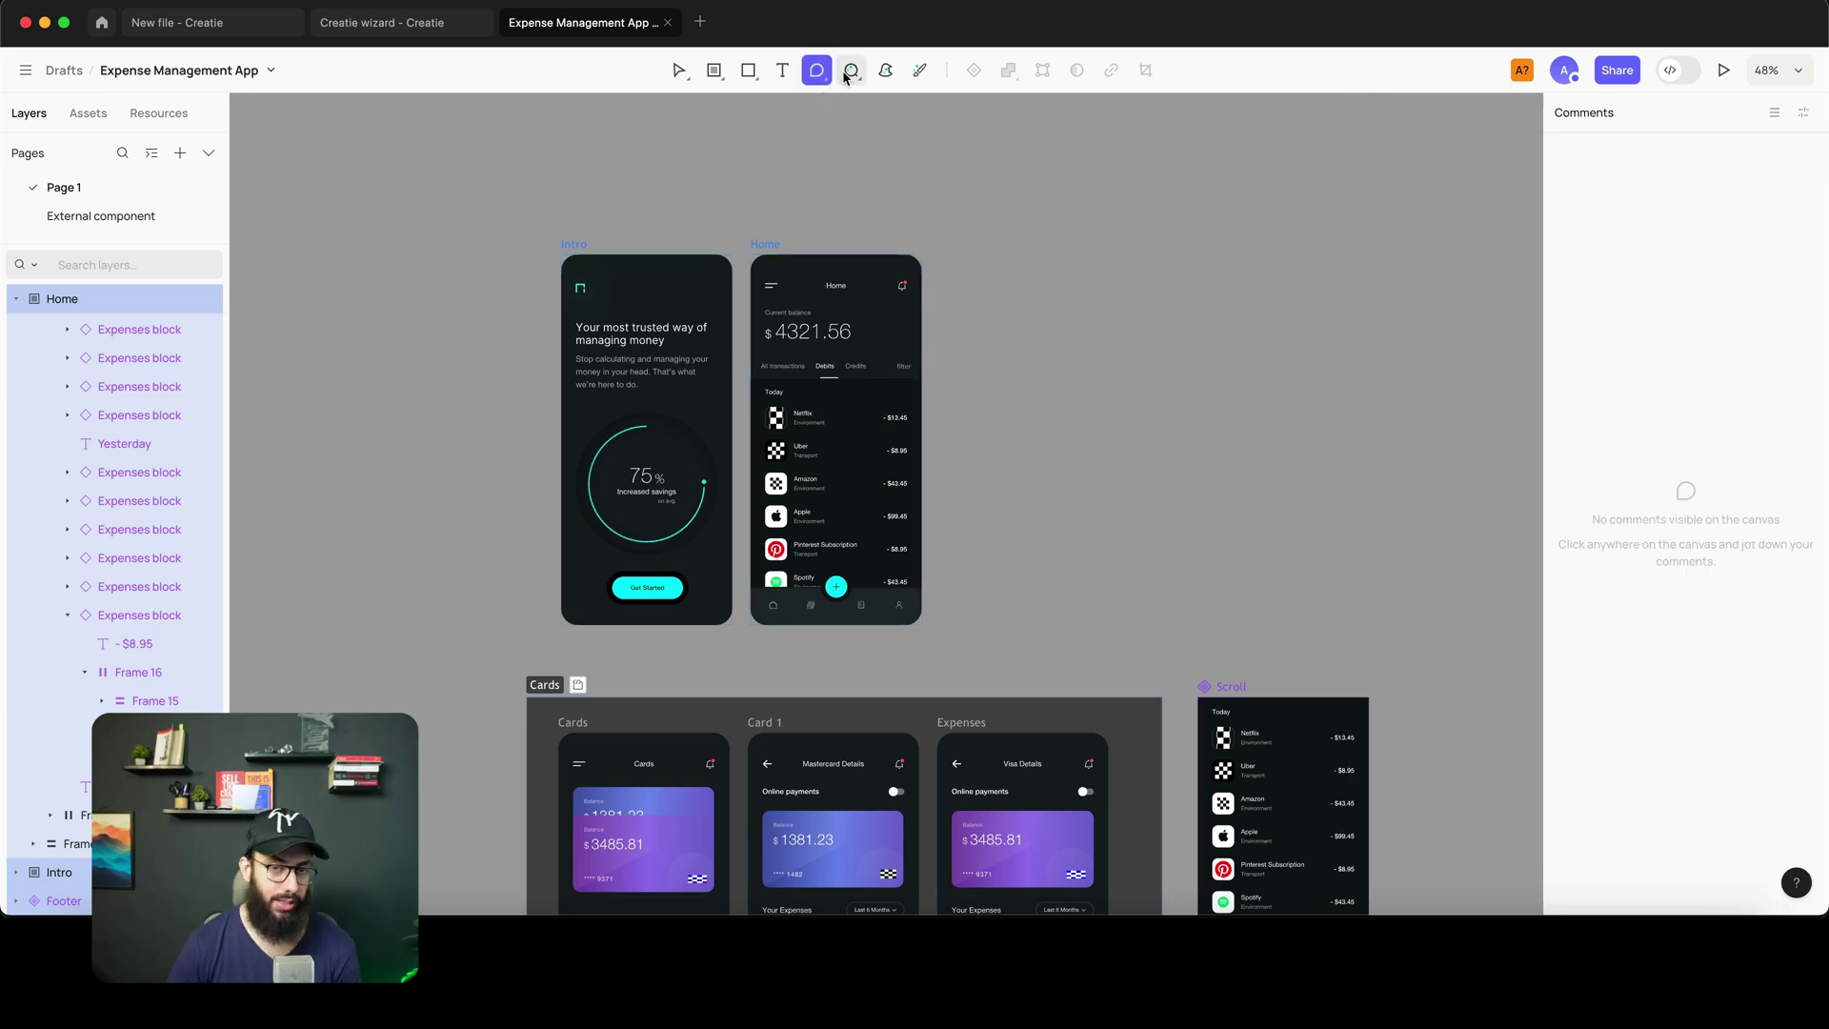
left_click(849, 72)
key("Escape")
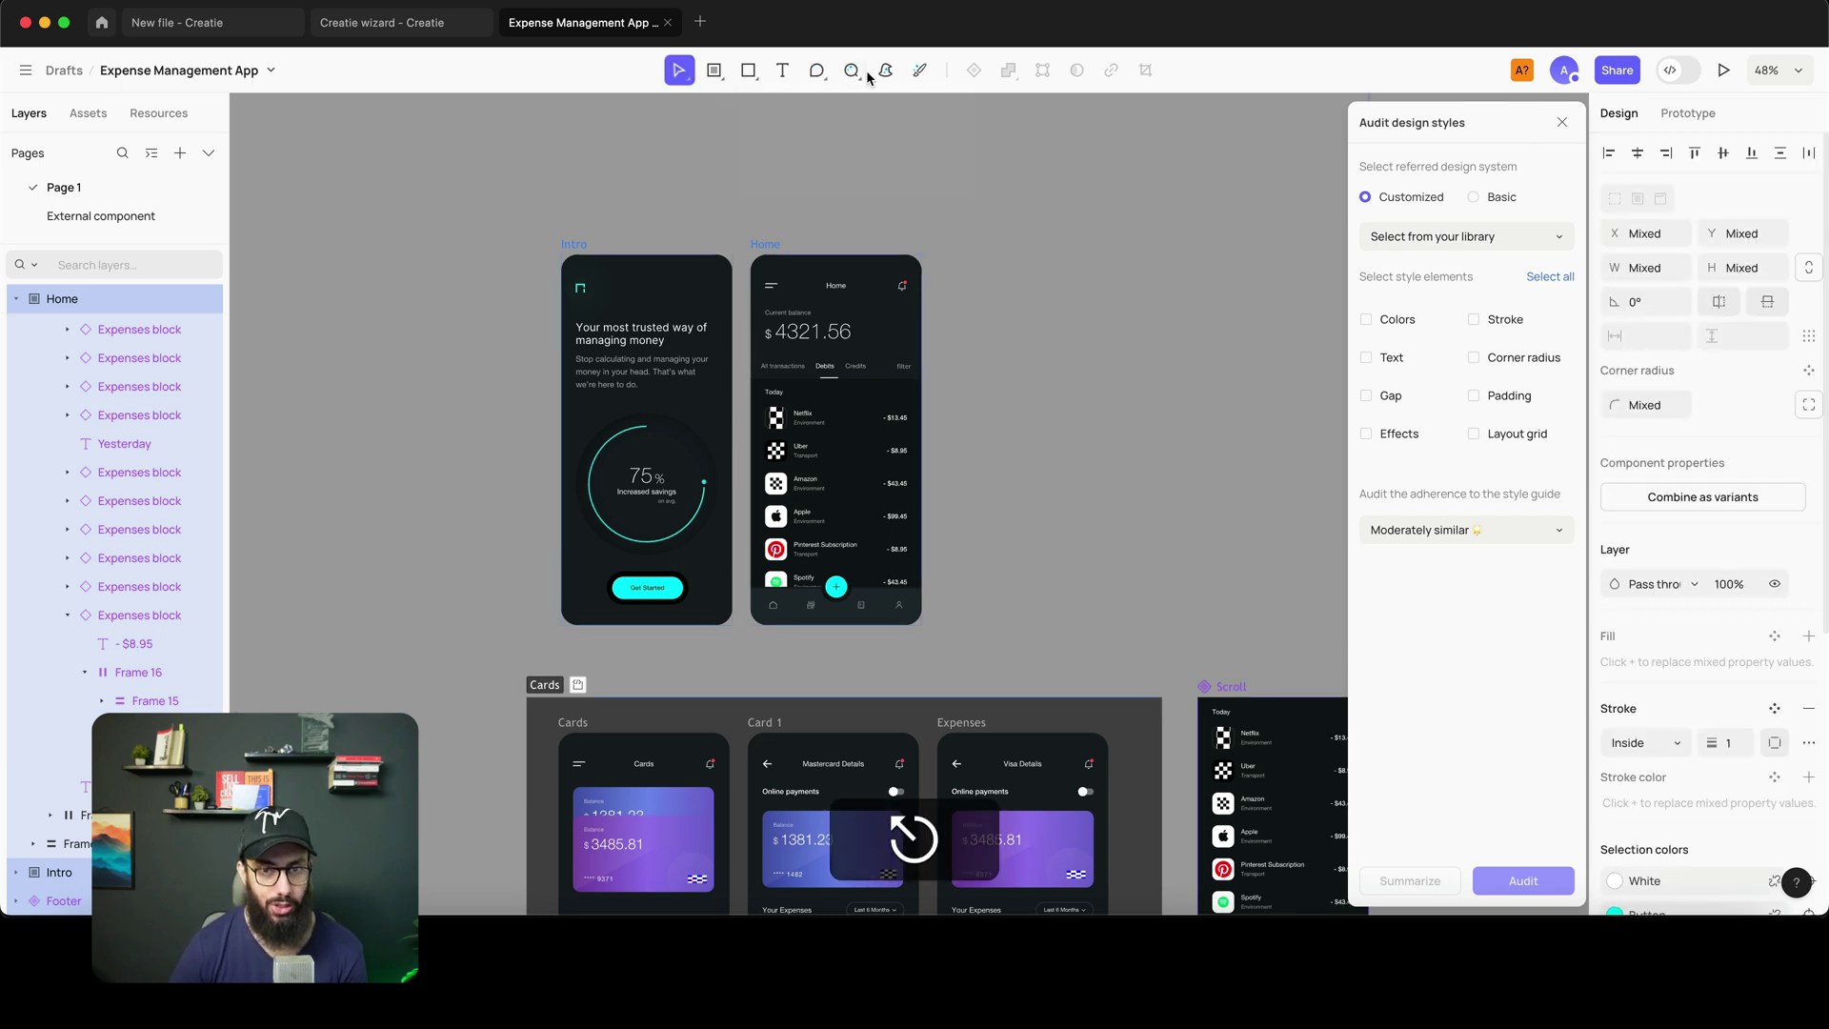
- Open style guide generation, extract the property values from the selected layers and review the extracted styles
left_click(852, 72)
left_click(856, 174)
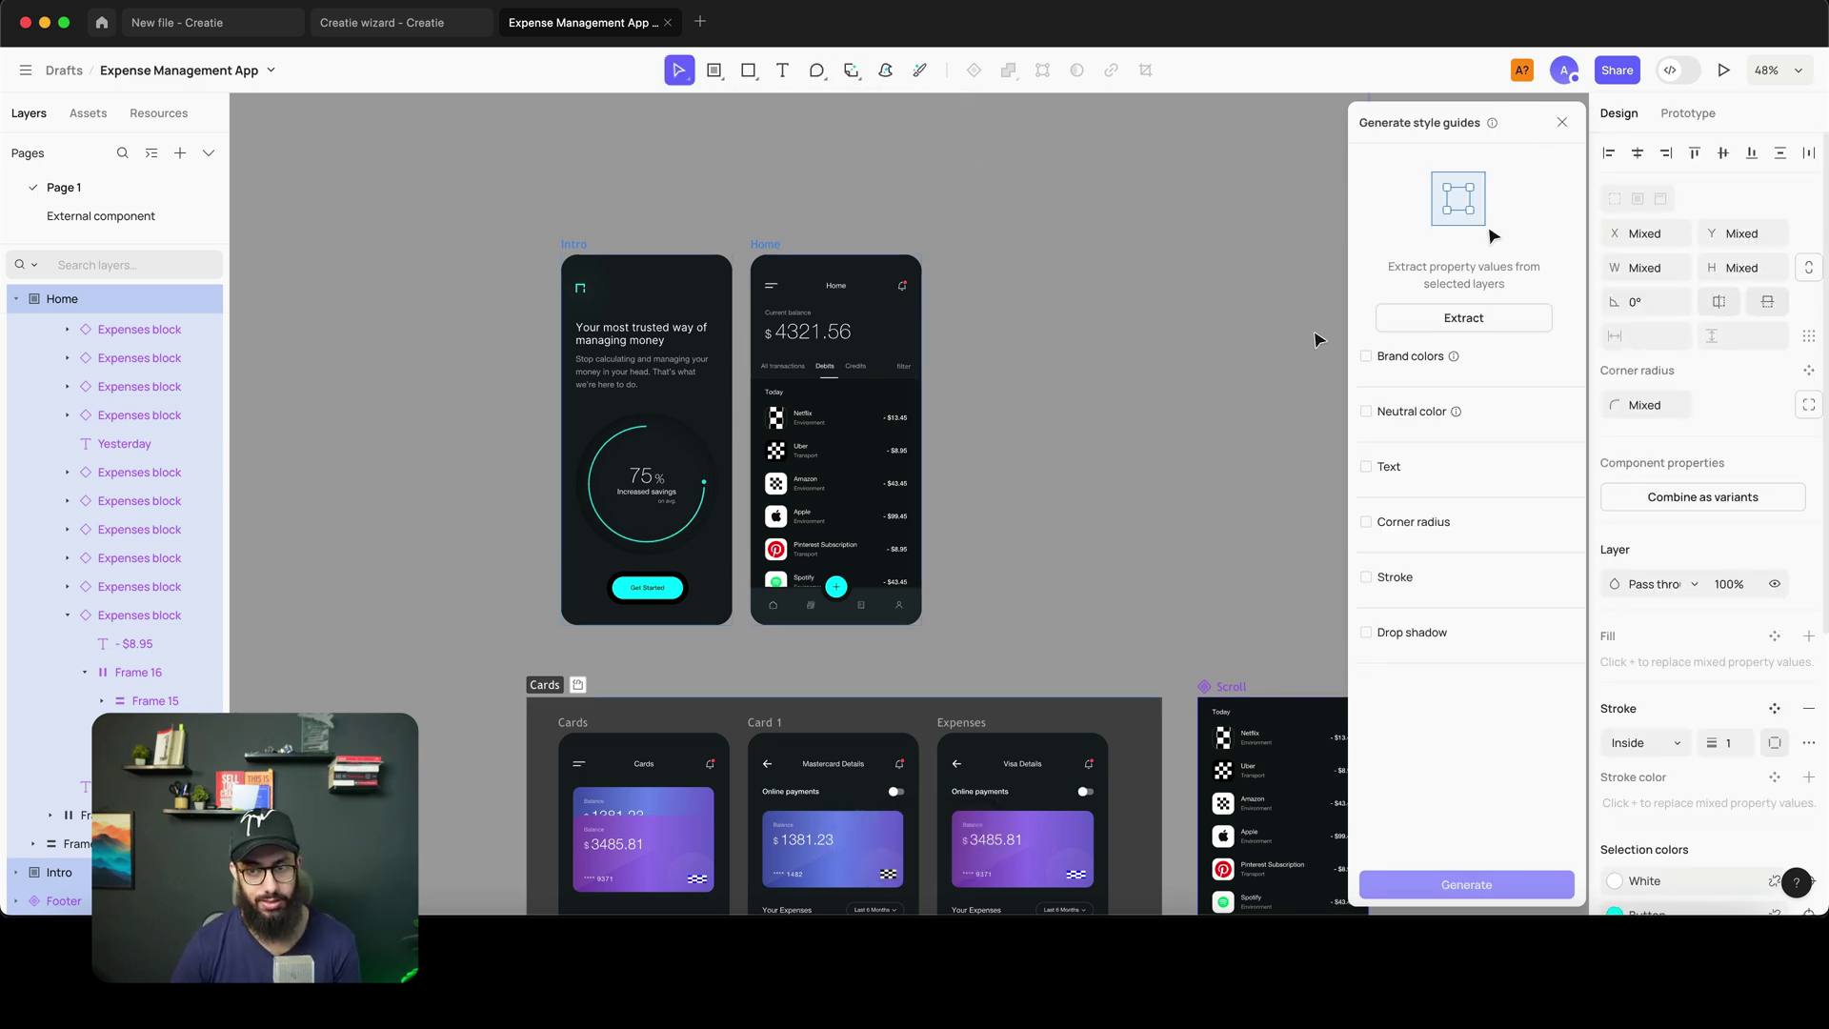
left_click(1431, 321)
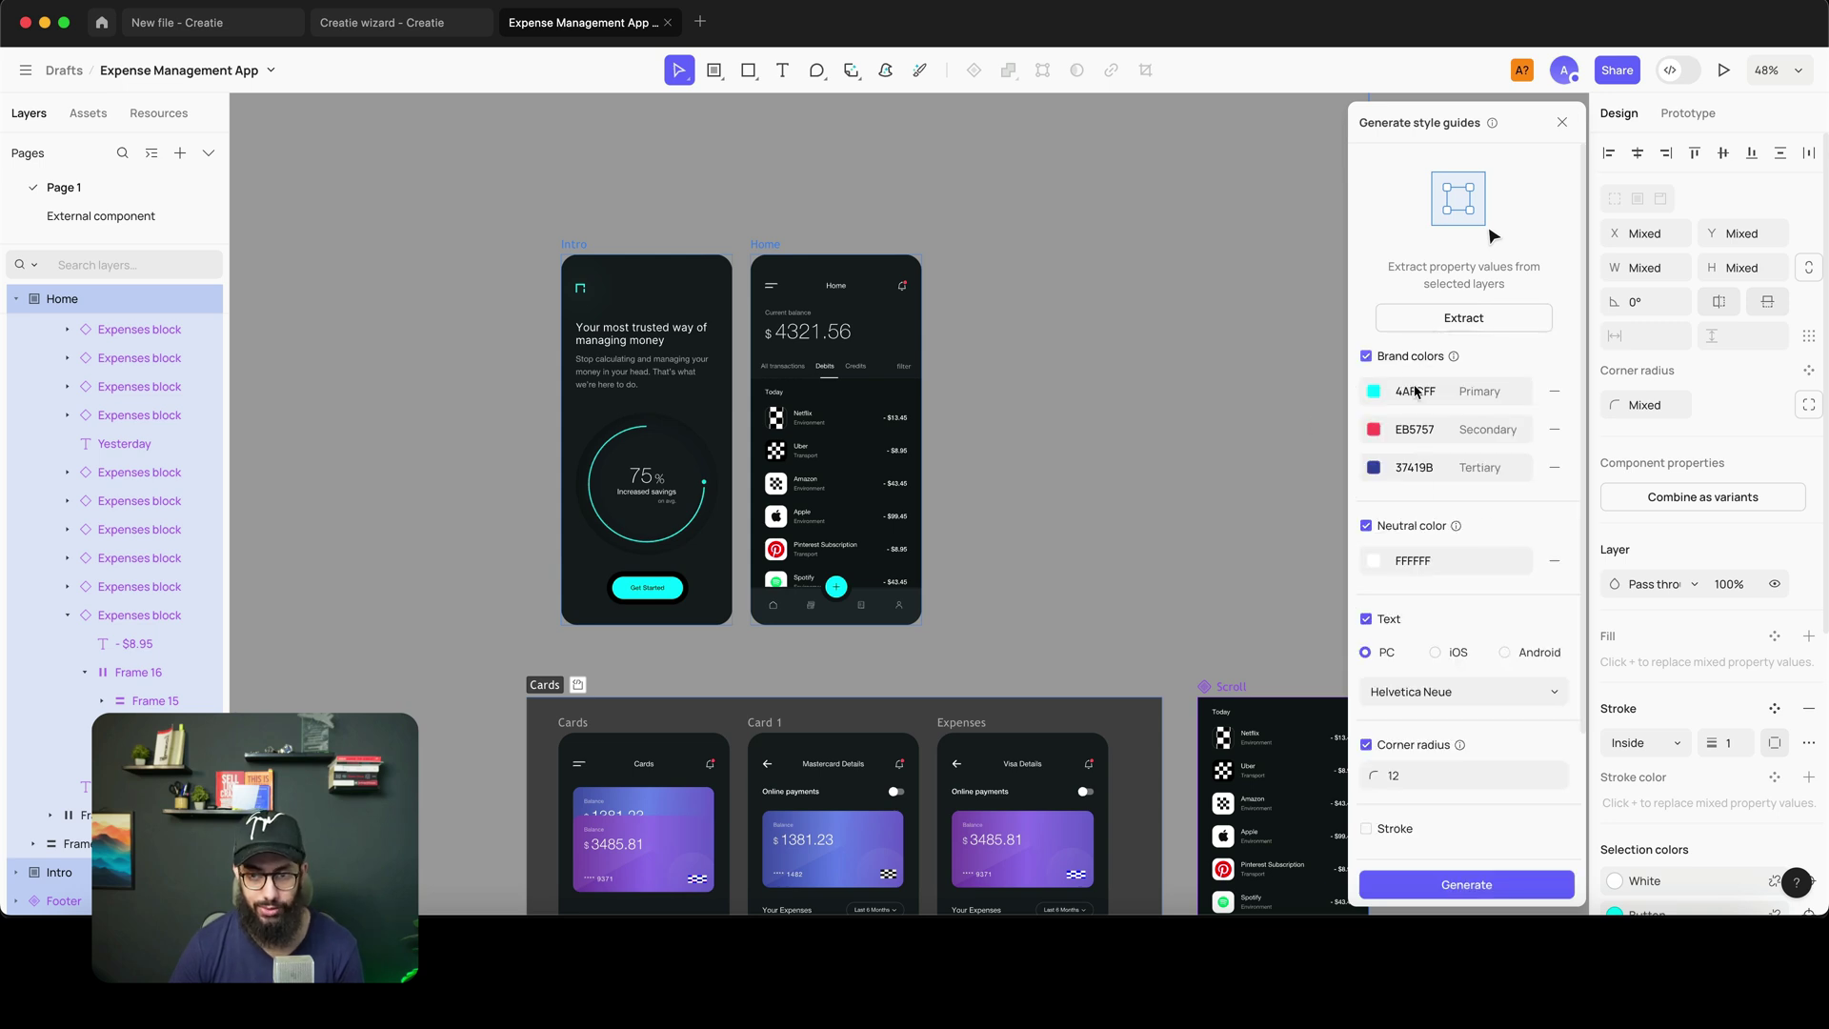
scroll(1419, 486, "down", 4)
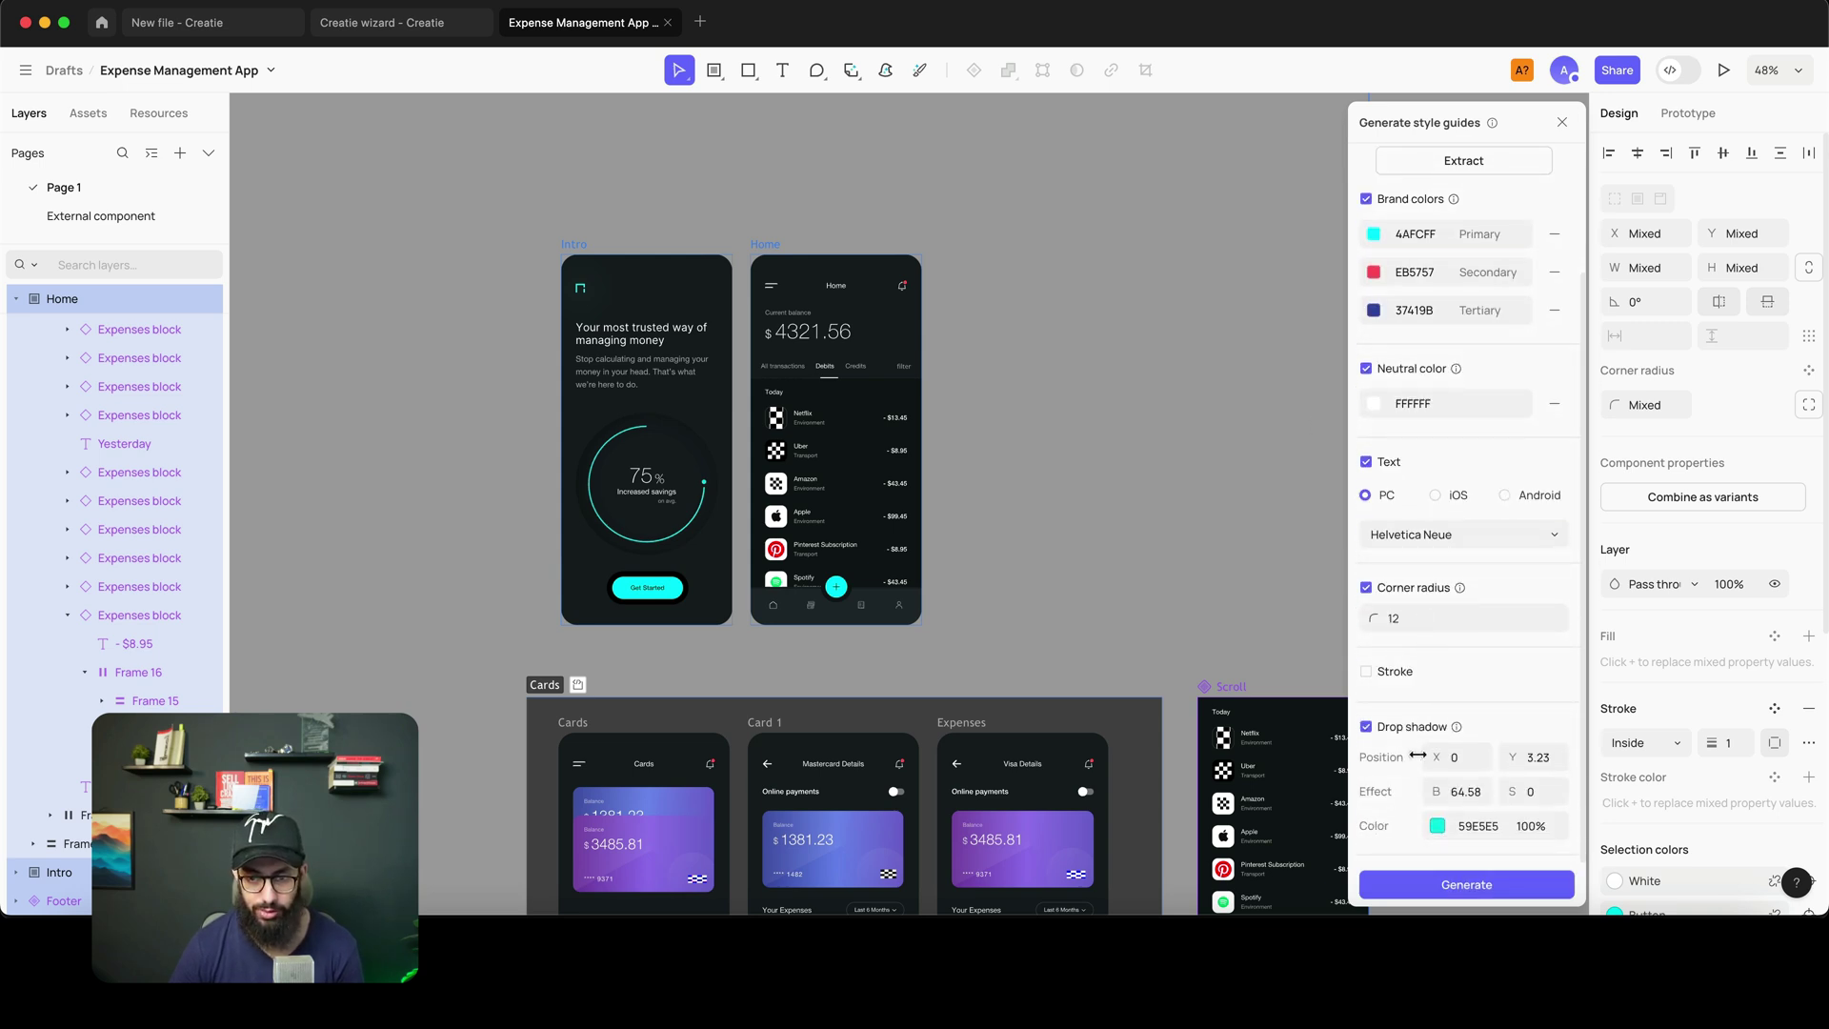
- Generate the style guides from the extracted values and inspect the resulting color and text style frames
left_click(1444, 886)
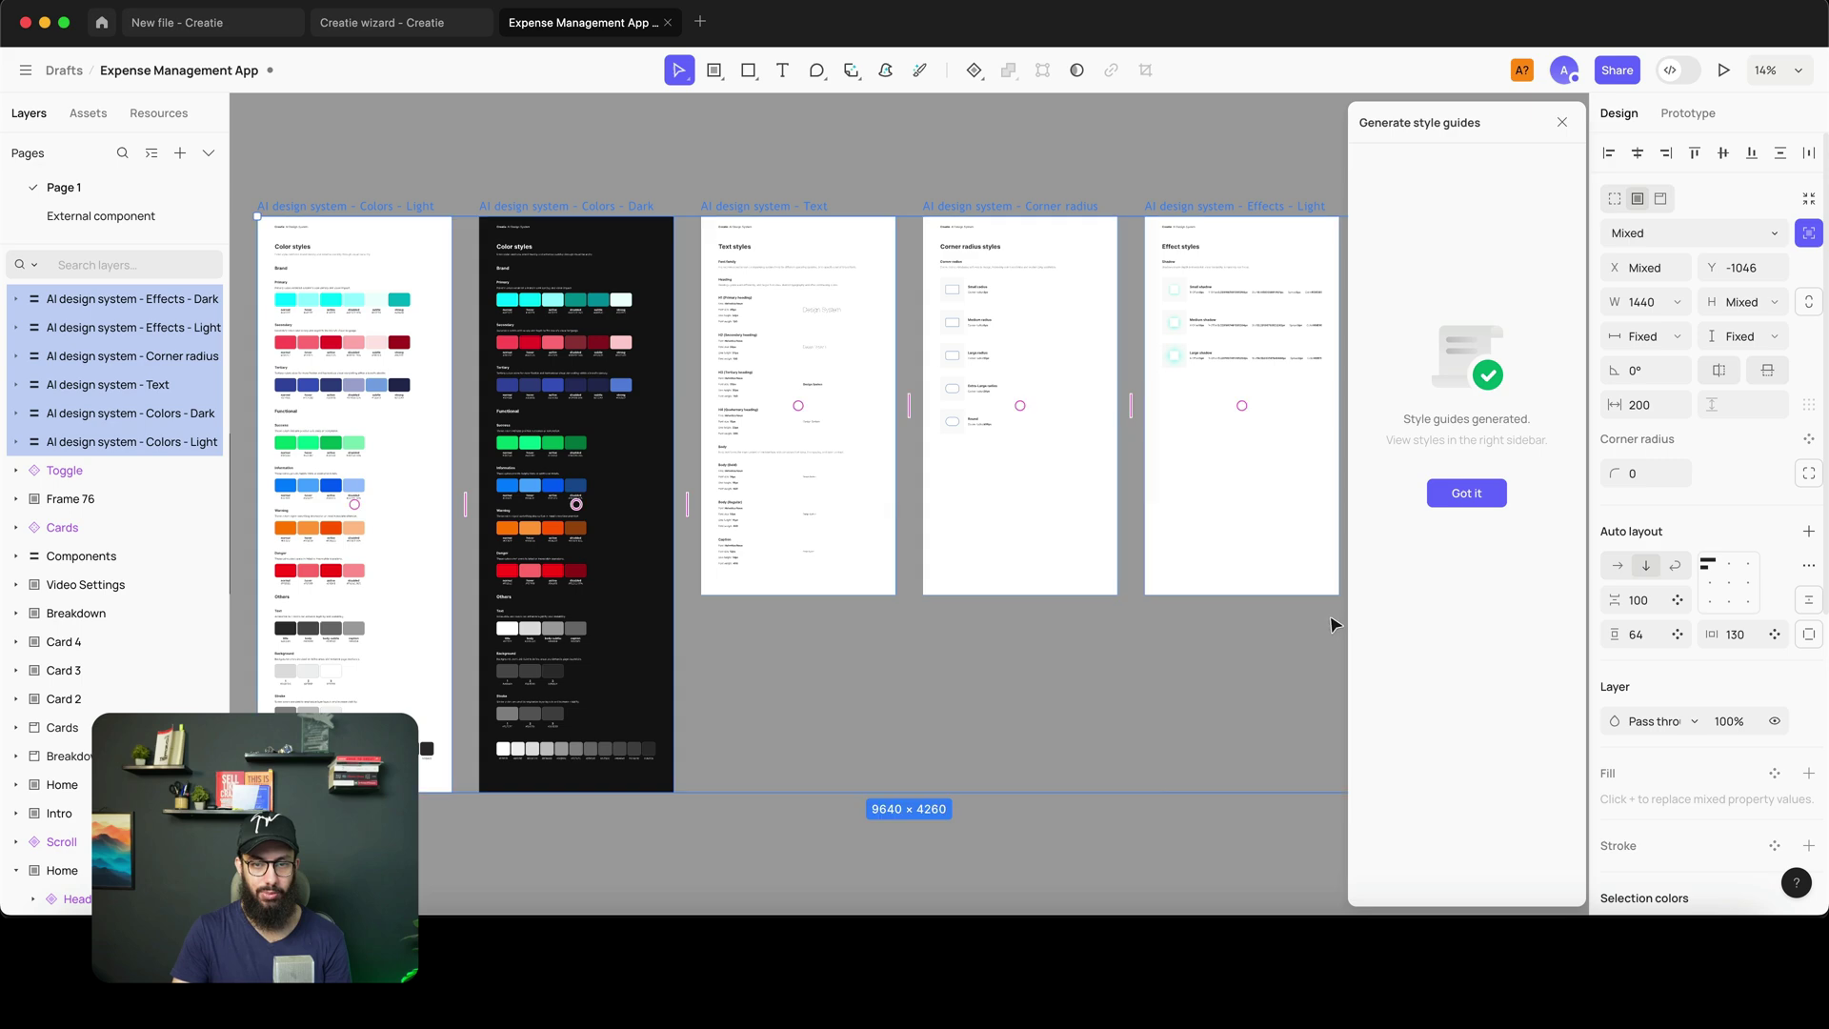
scroll(476, 322, "up", 5)
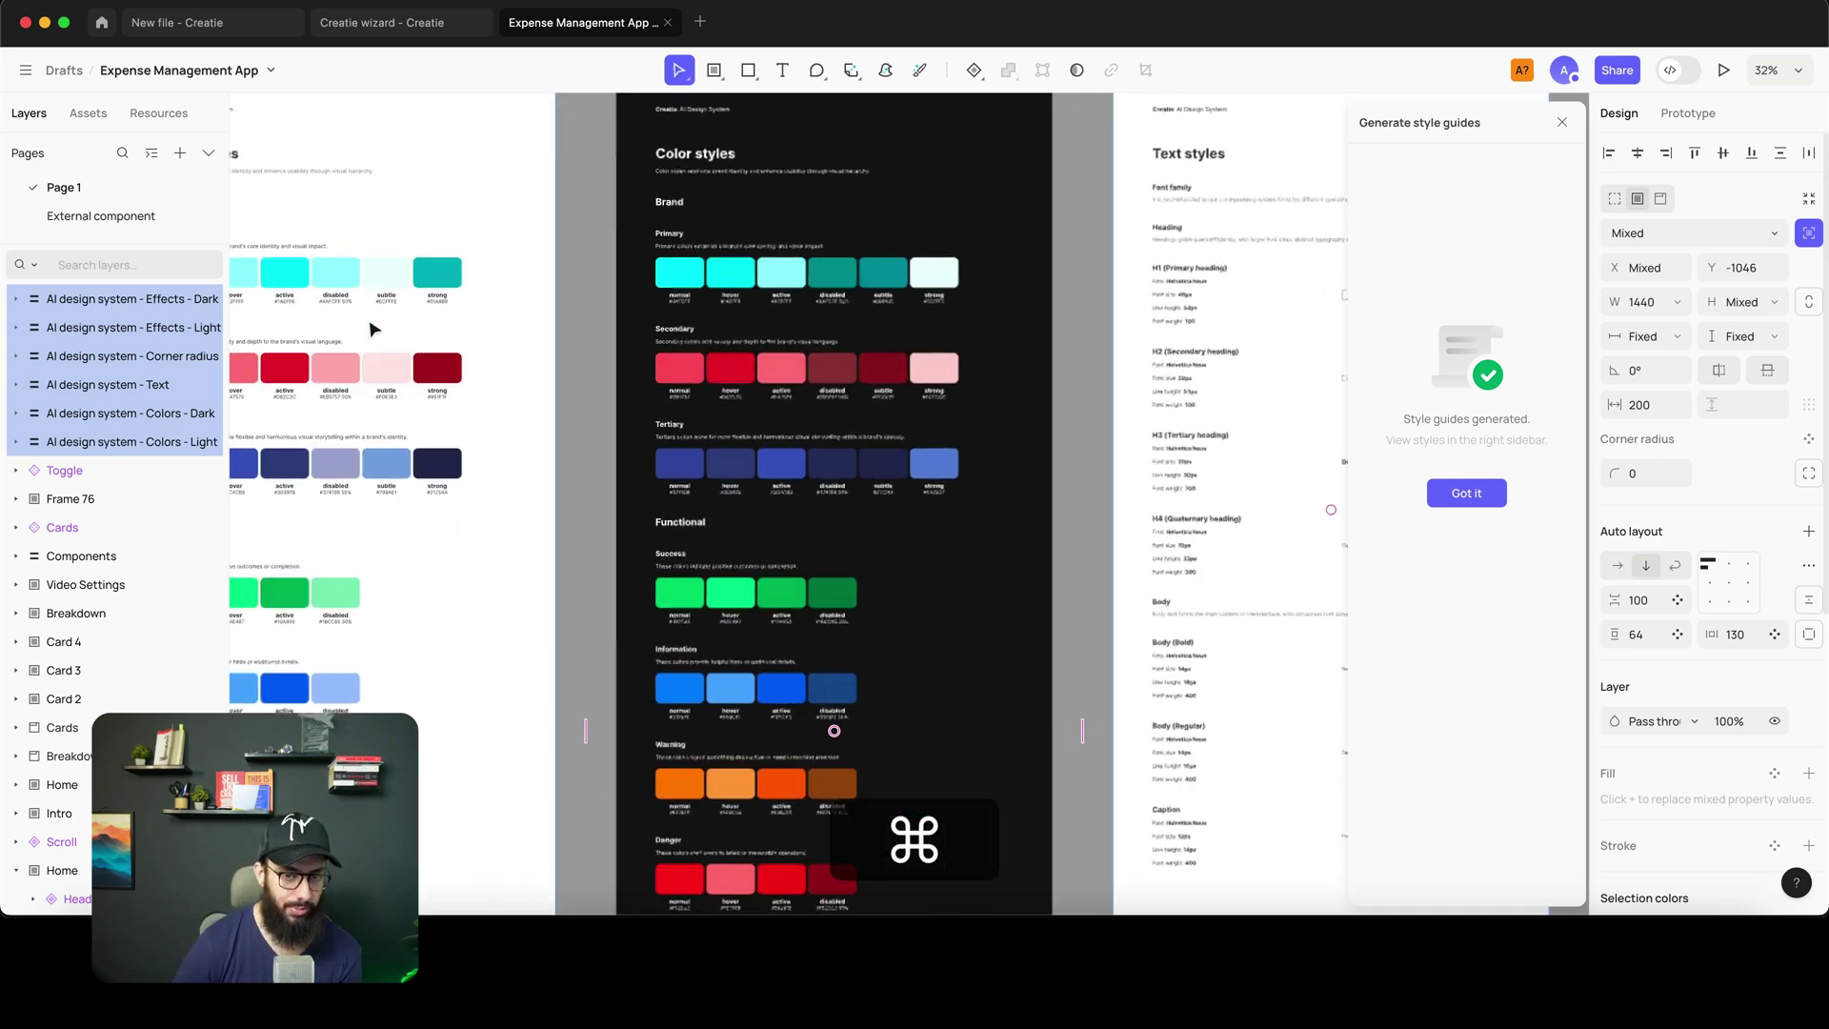
scroll(886, 212, "right", 6)
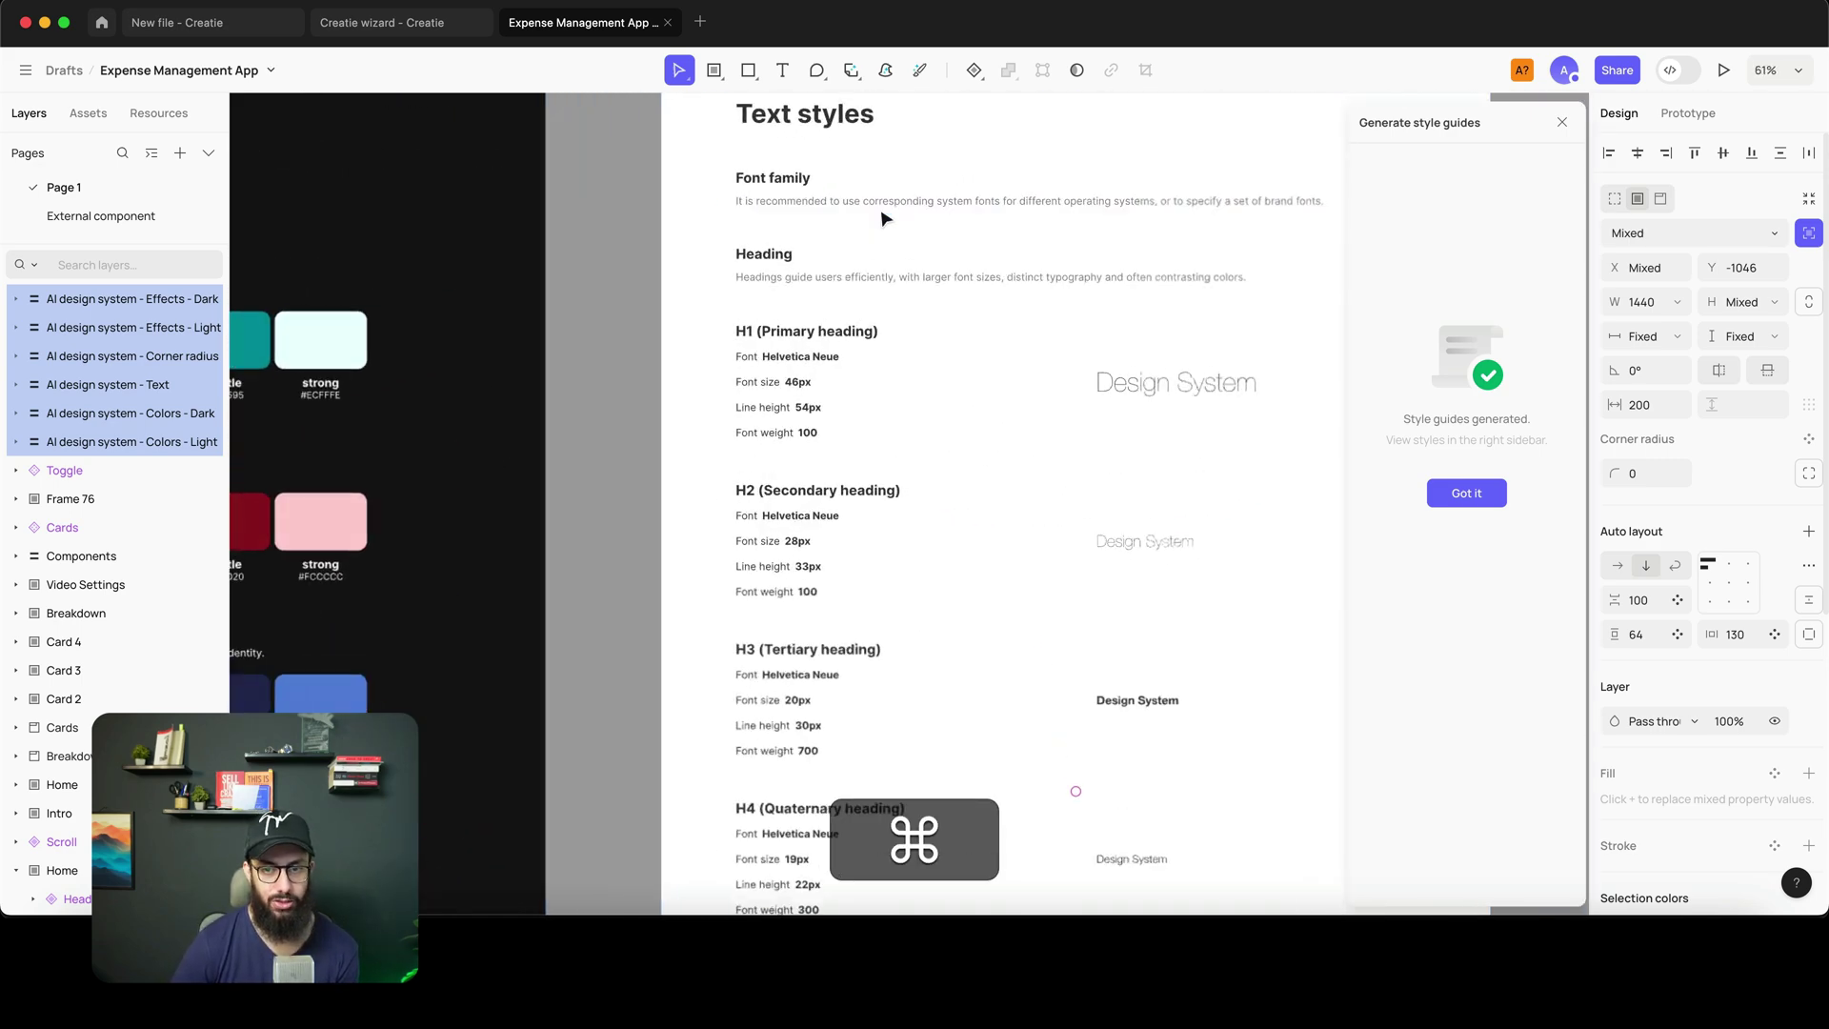
- Examine the generated corner radius and effect style guide frames
scroll(887, 220, "right", 8)
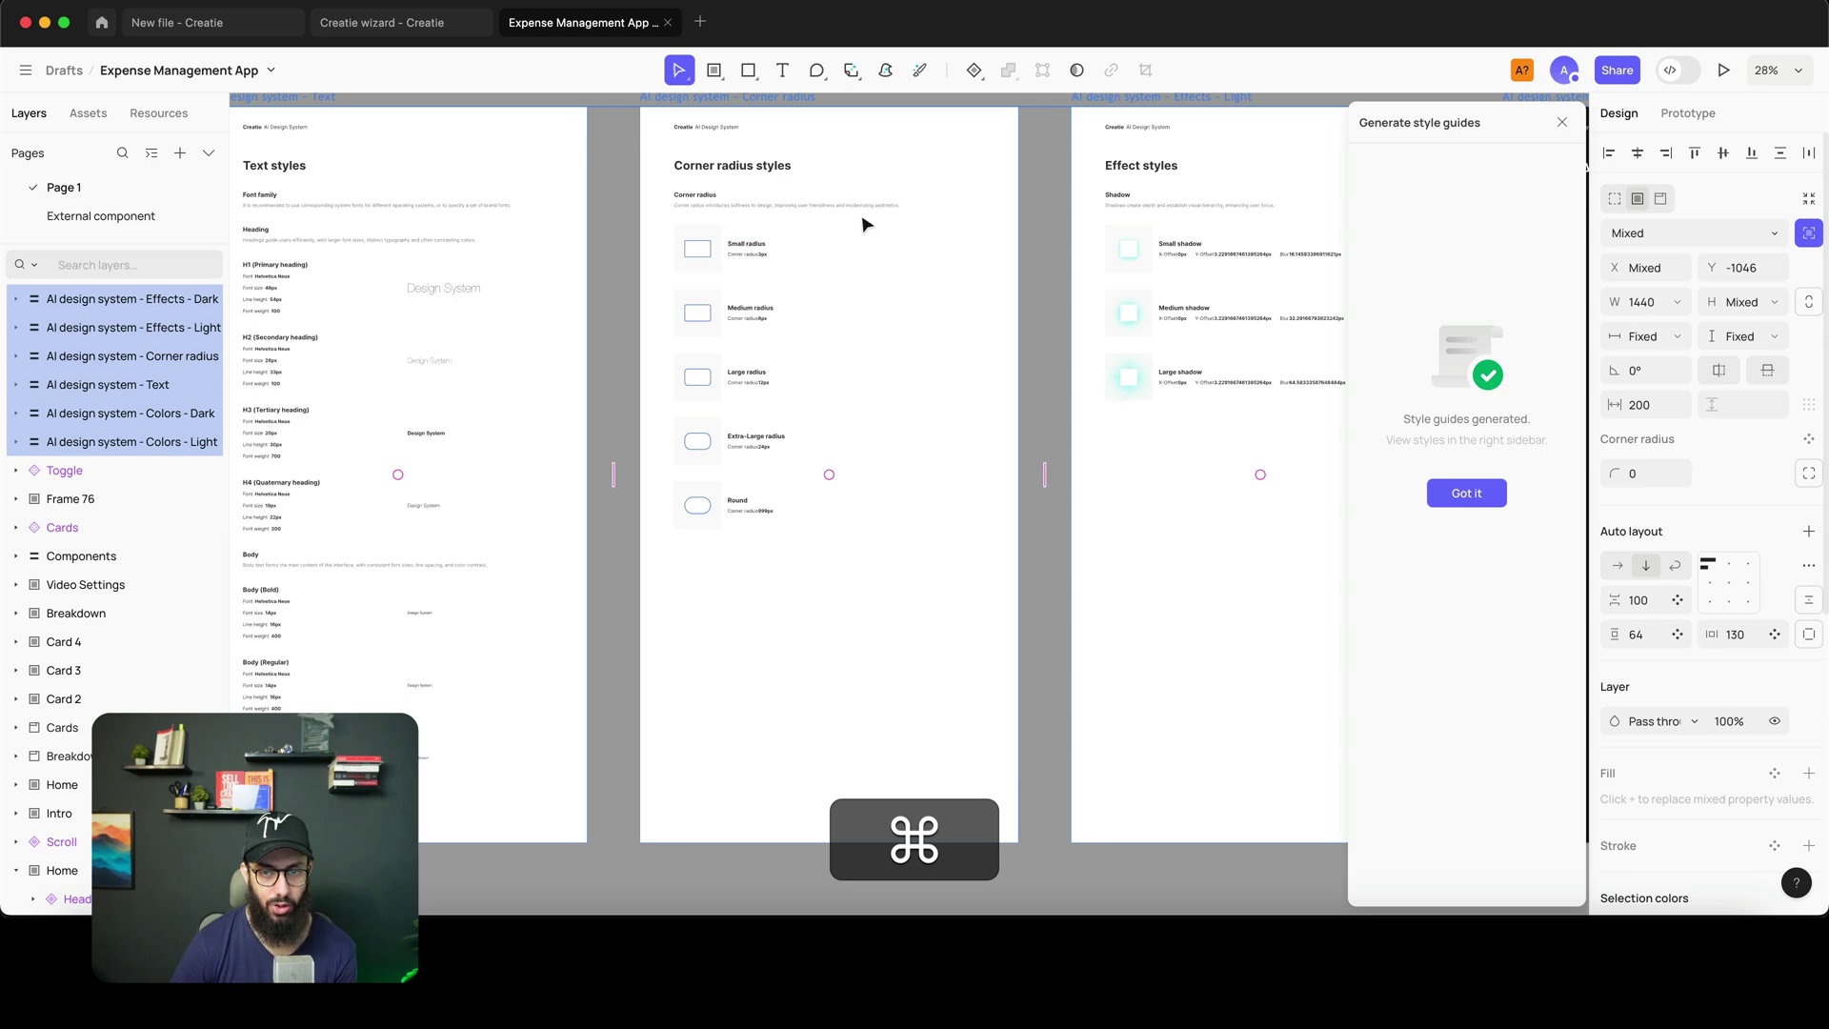
scroll(1148, 238, "up", 8)
scroll(1148, 238, "down", 8)
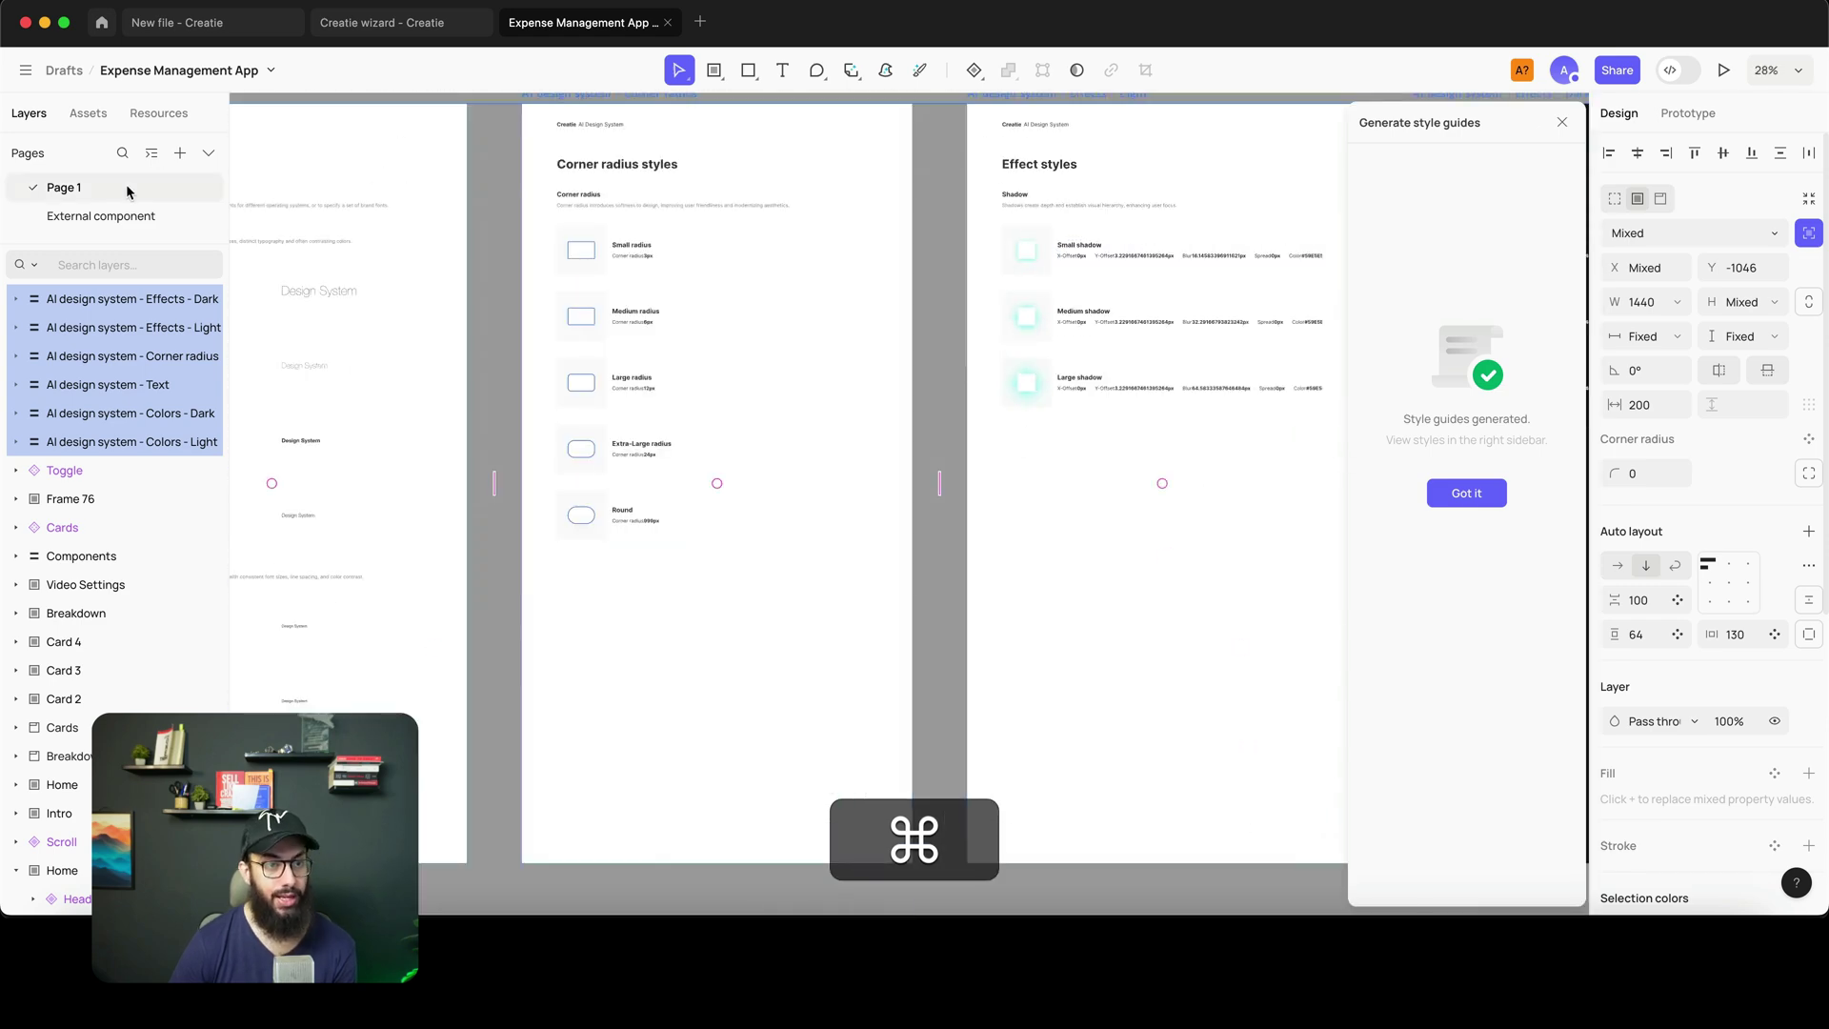
scroll(686, 178, "up", 2)
scroll(686, 179, "down", 8)
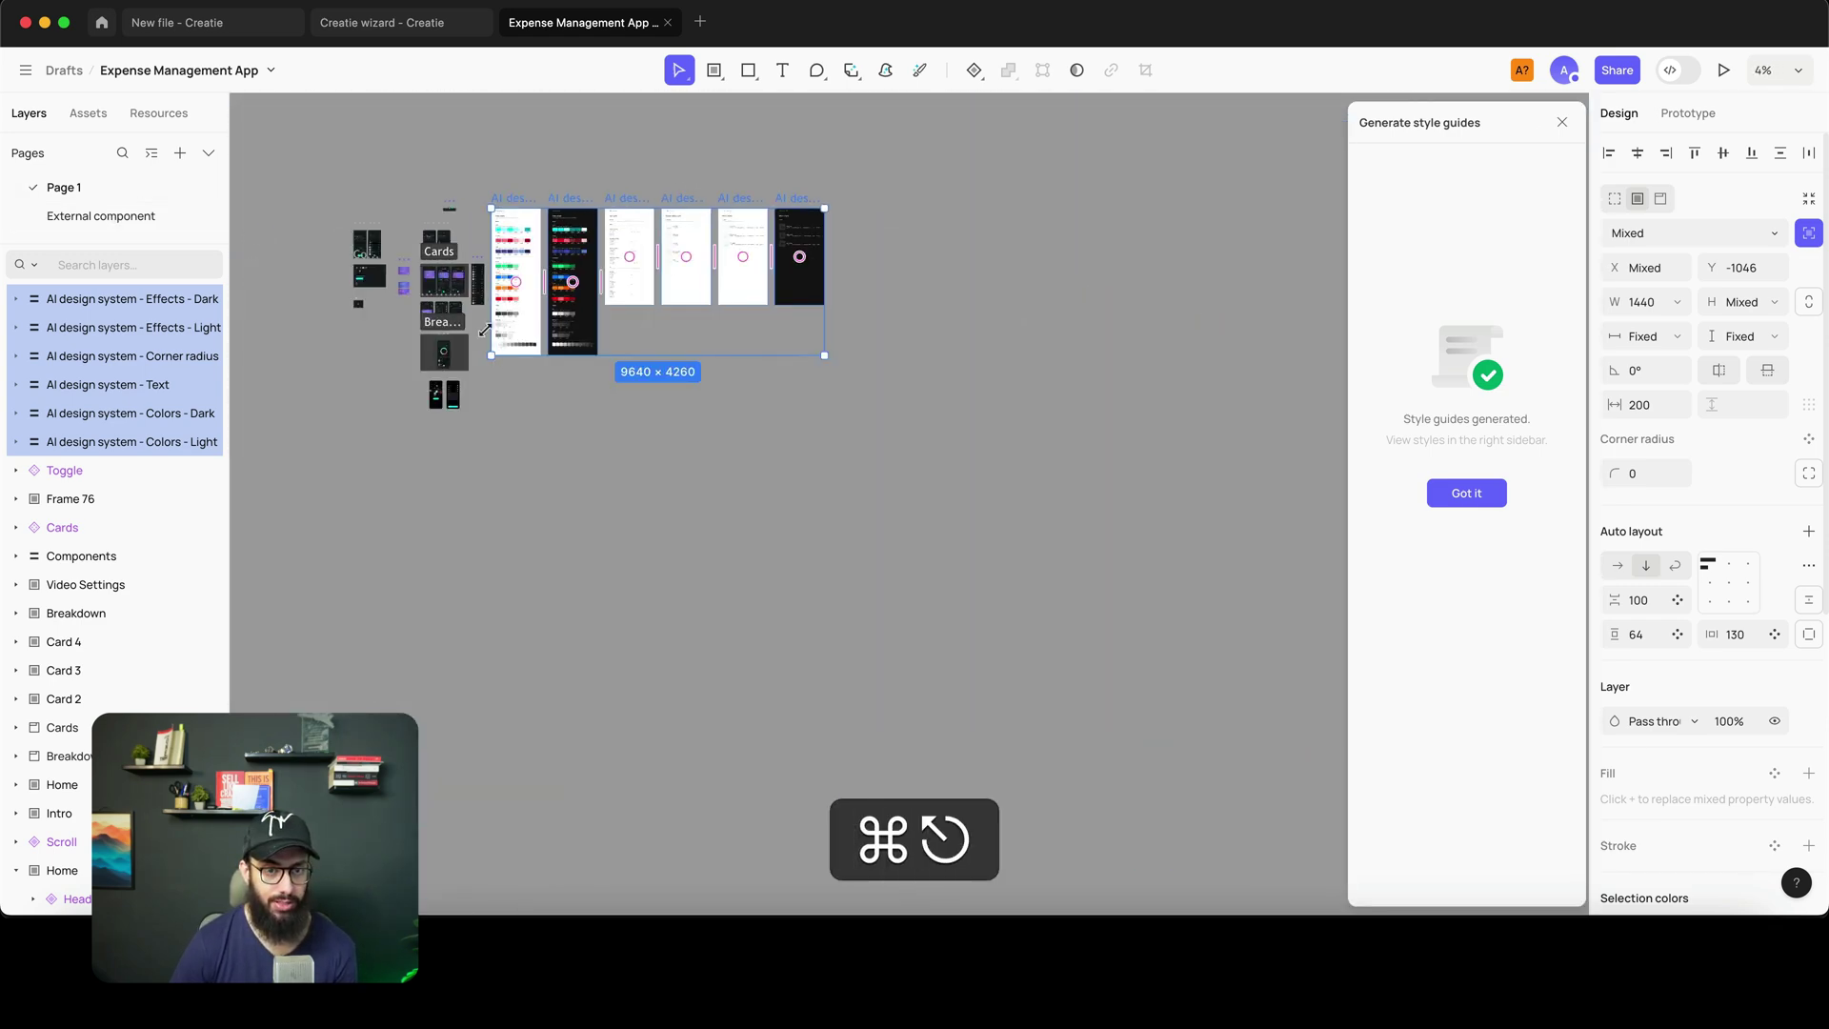
- Cut all six generated AI design system frames, from Colors - Light through Effects - Dark, out of Page 1
left_click(719, 191)
scroll(719, 190, "up", 2)
scroll(720, 191, "down", 3)
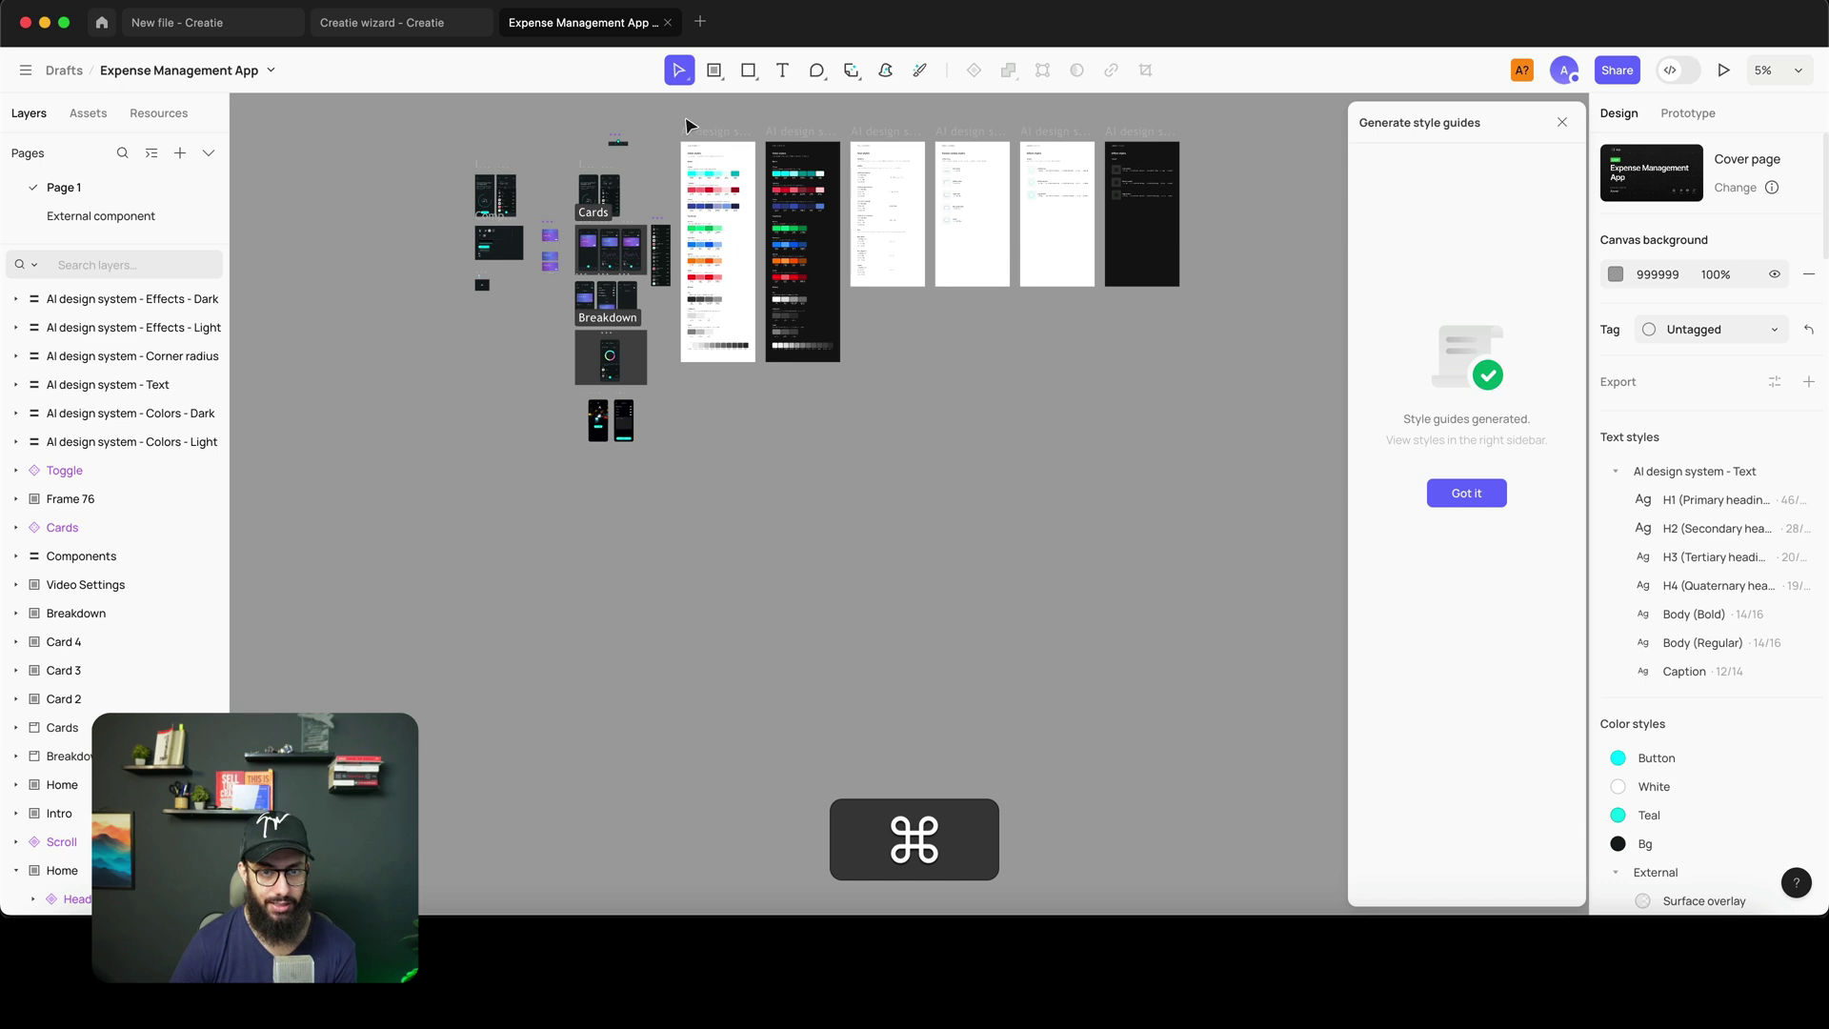
left_click_drag(683, 106, 1257, 471)
left_click(1258, 471)
left_click(716, 191)
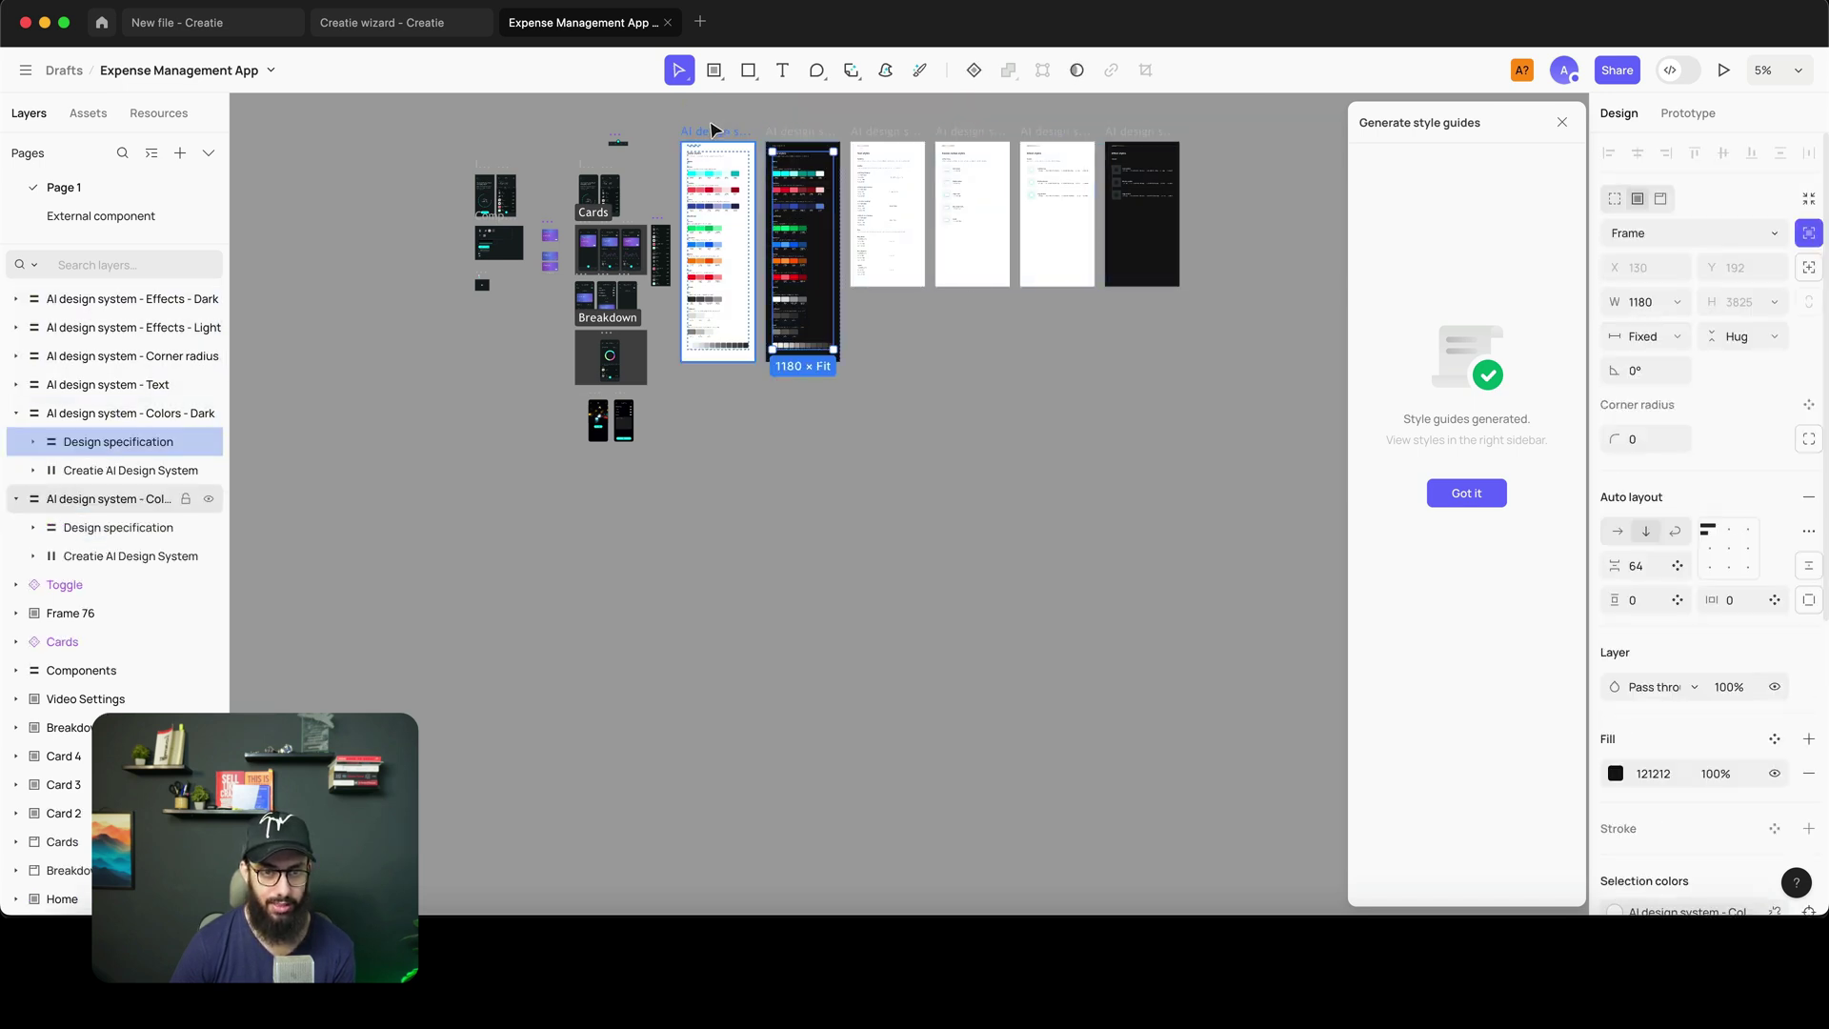
left_click(16, 413)
left_click(16, 442)
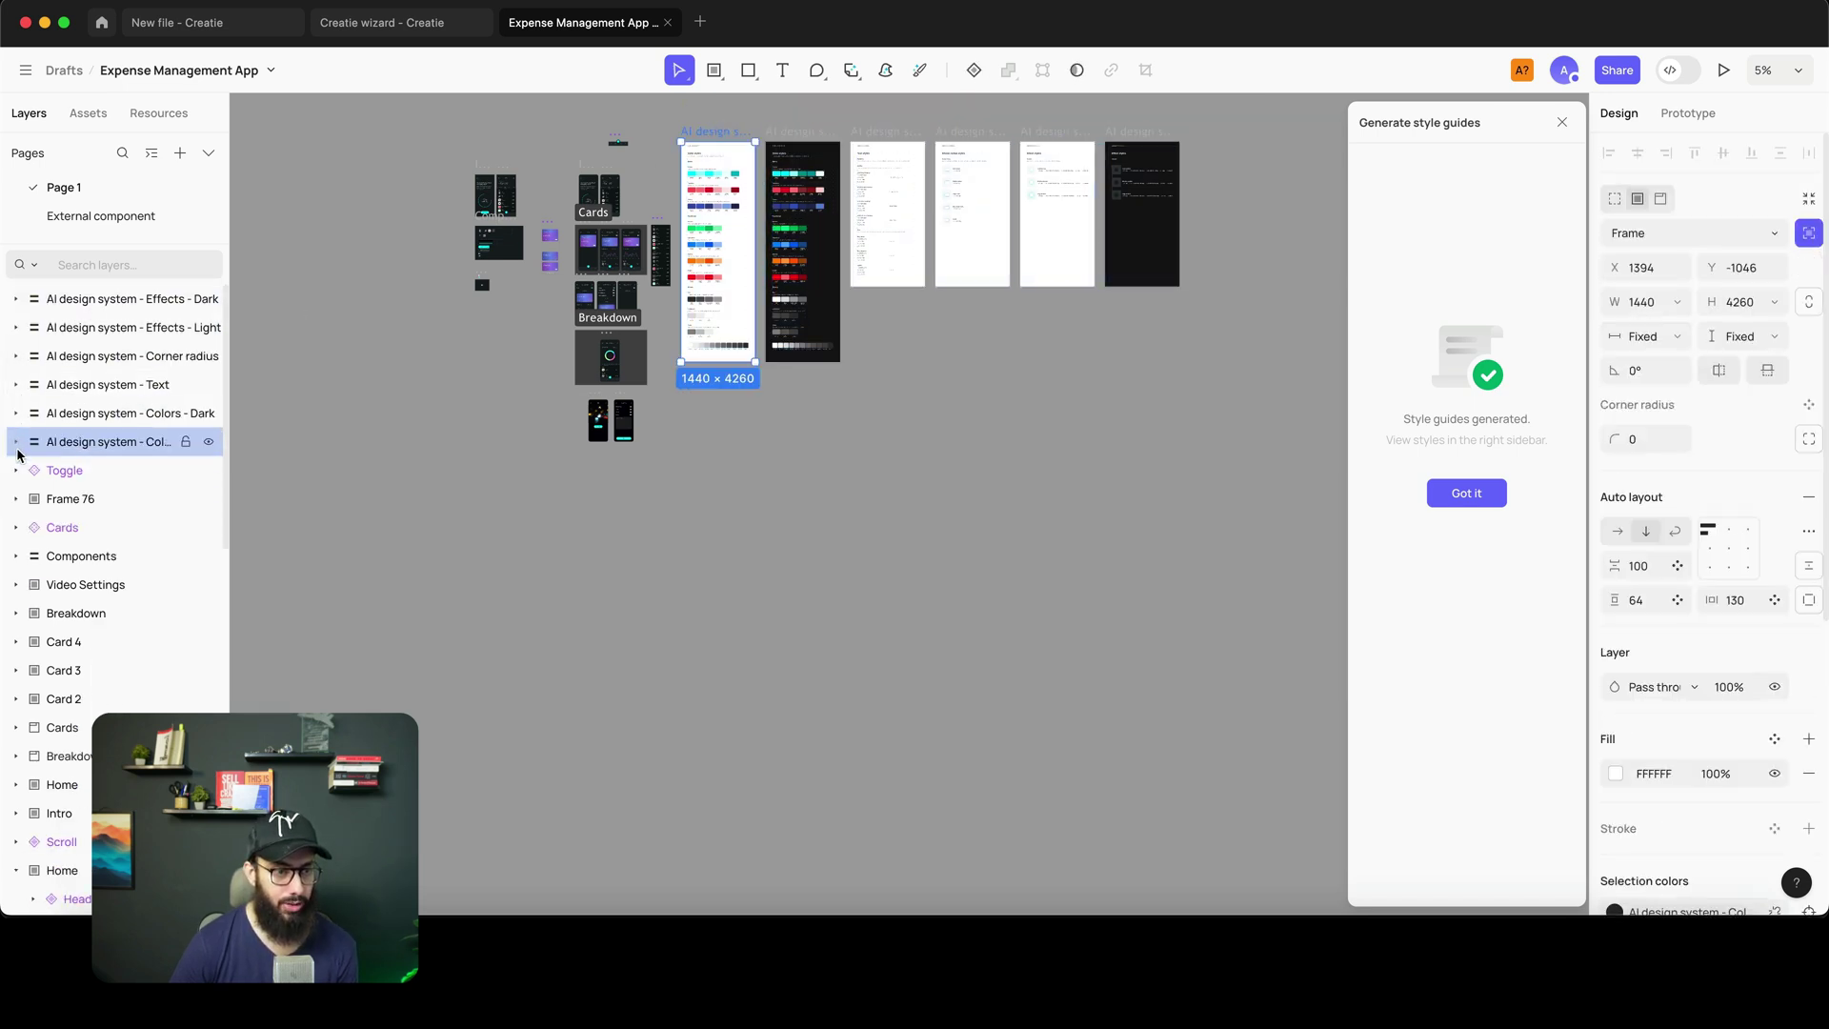
left_click(90, 303, "shift")
key("shift+super+x")
- Add a new page to the file and paste the style guide frames into it
left_click(180, 153)
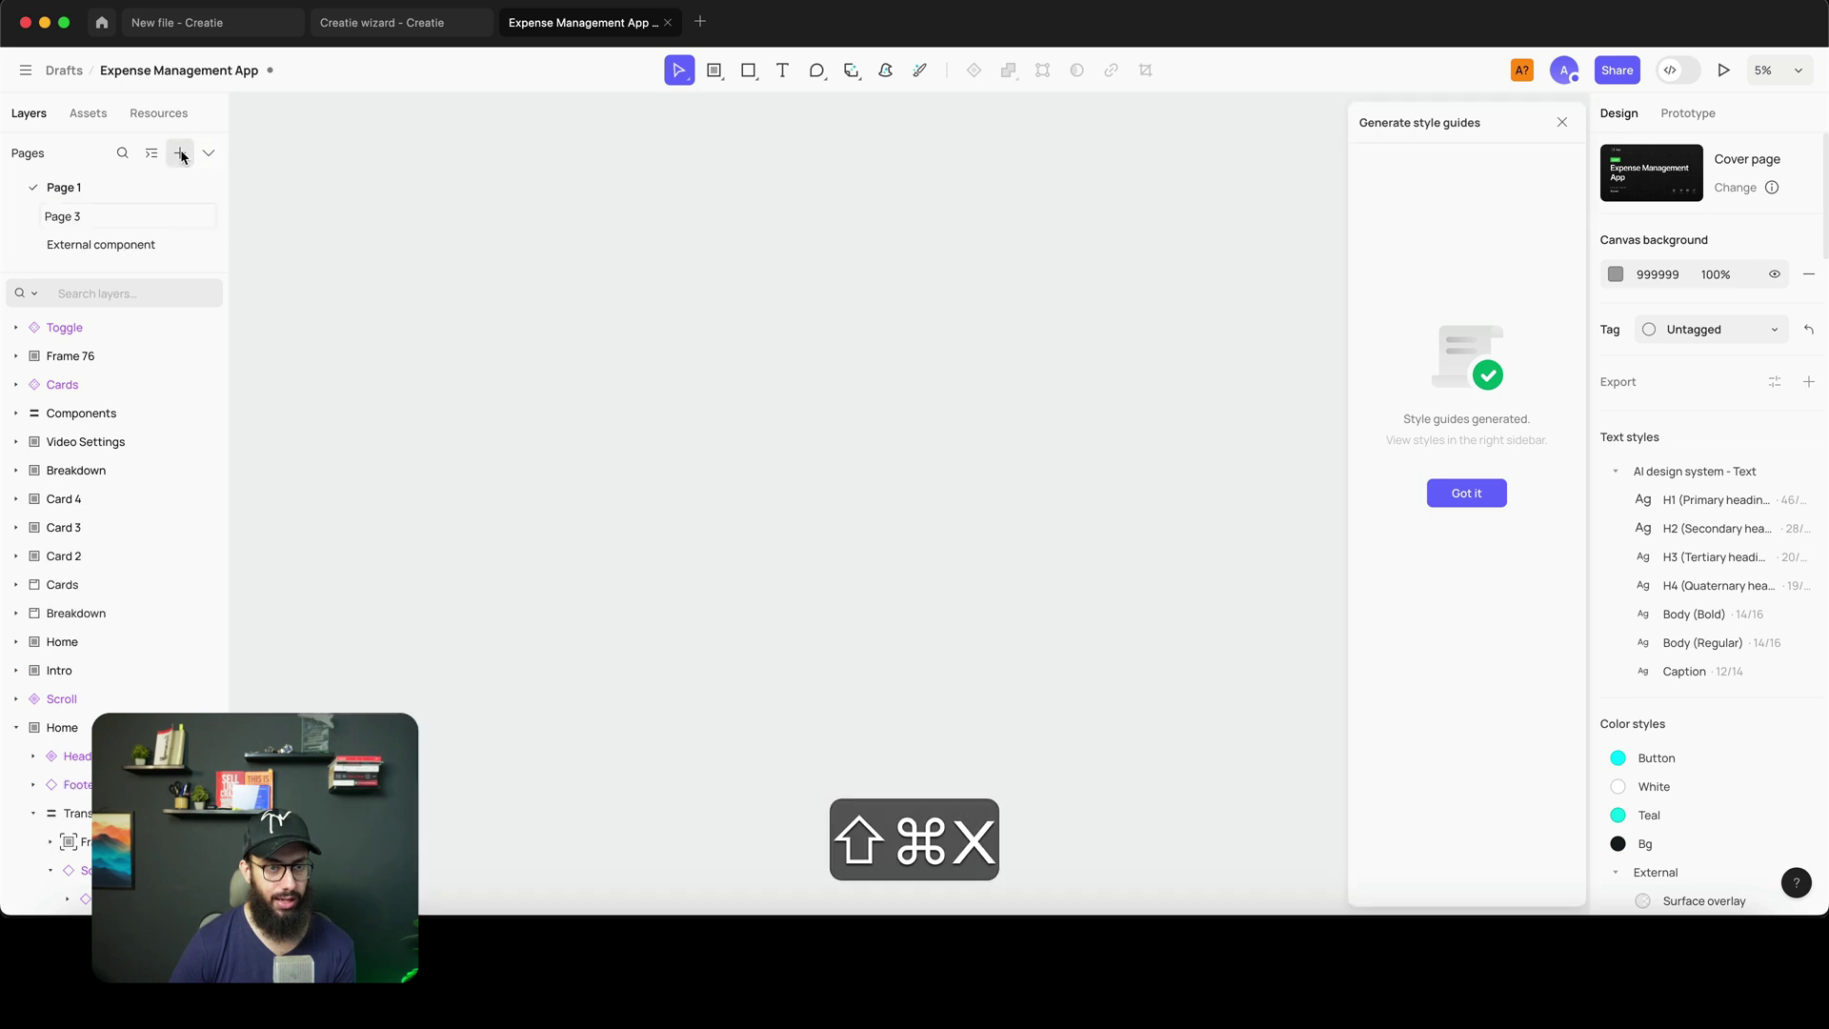
left_click(508, 221)
key("super+v")
- Return to Page 1 and add an iPhone 13 mini frame beside the Home screen
left_click(129, 188)
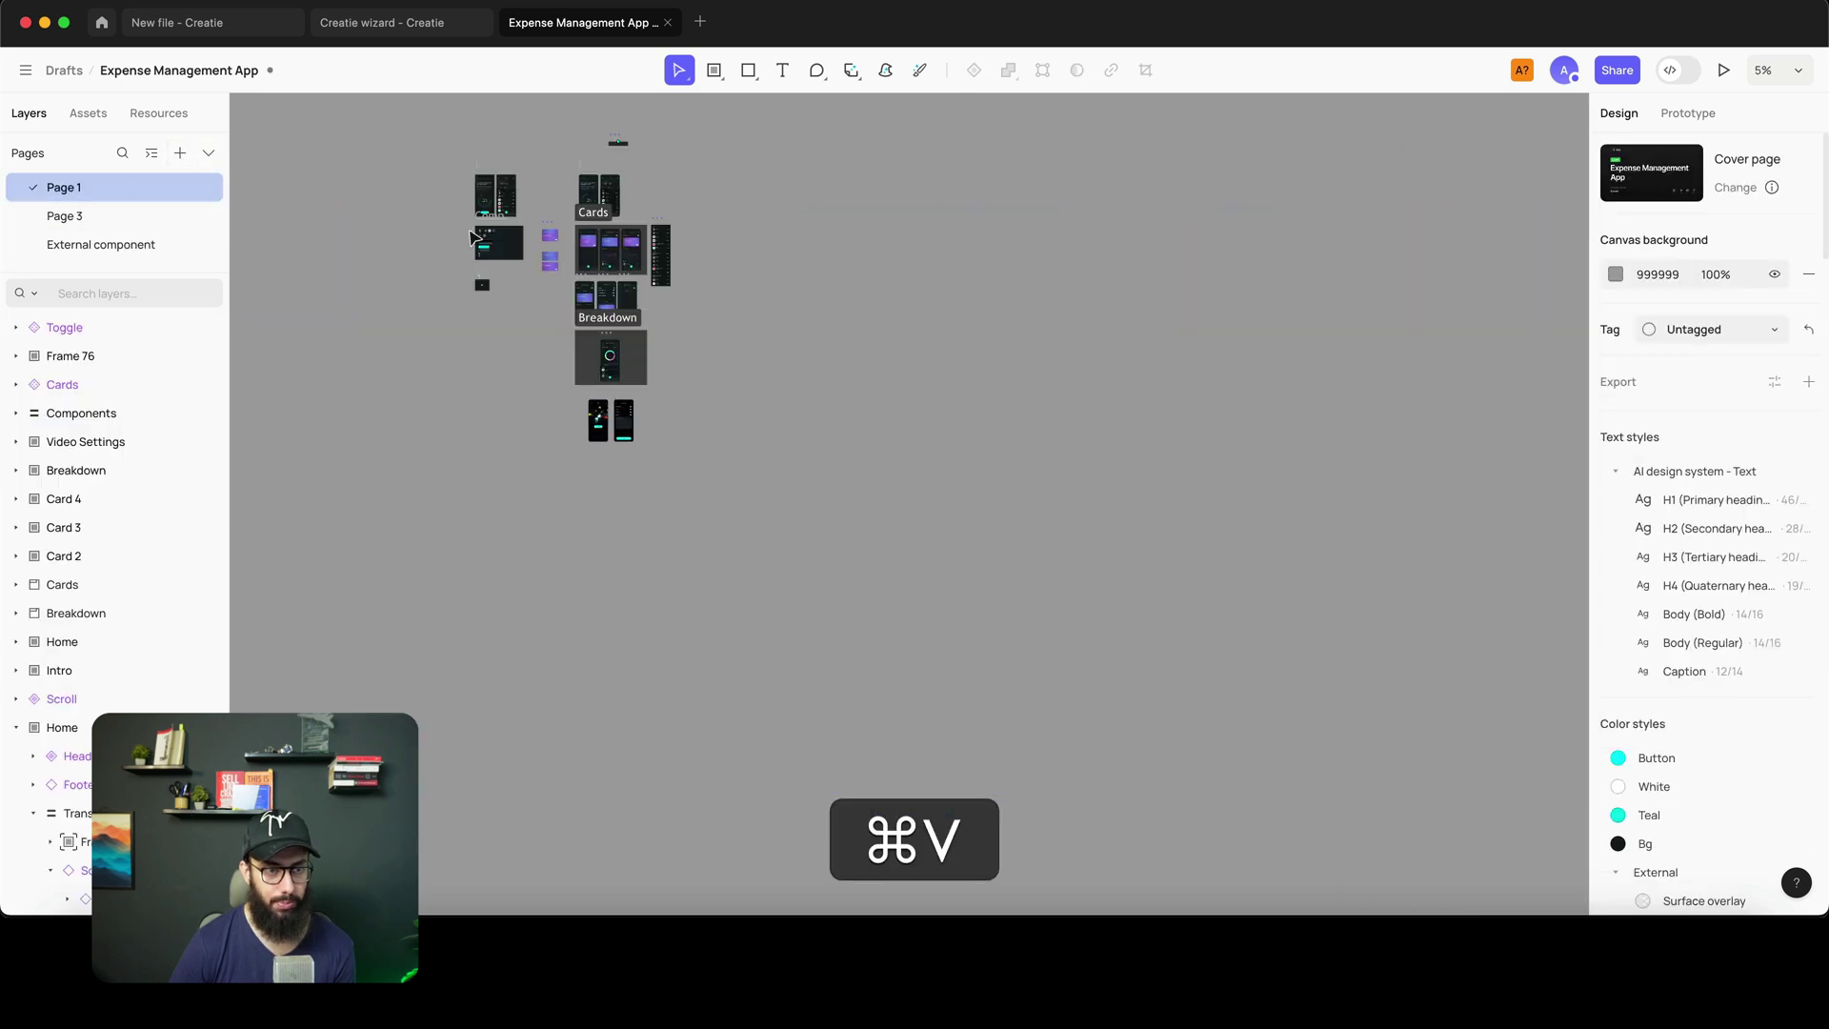
scroll(480, 271, "up", 5)
scroll(792, 216, "up", 5)
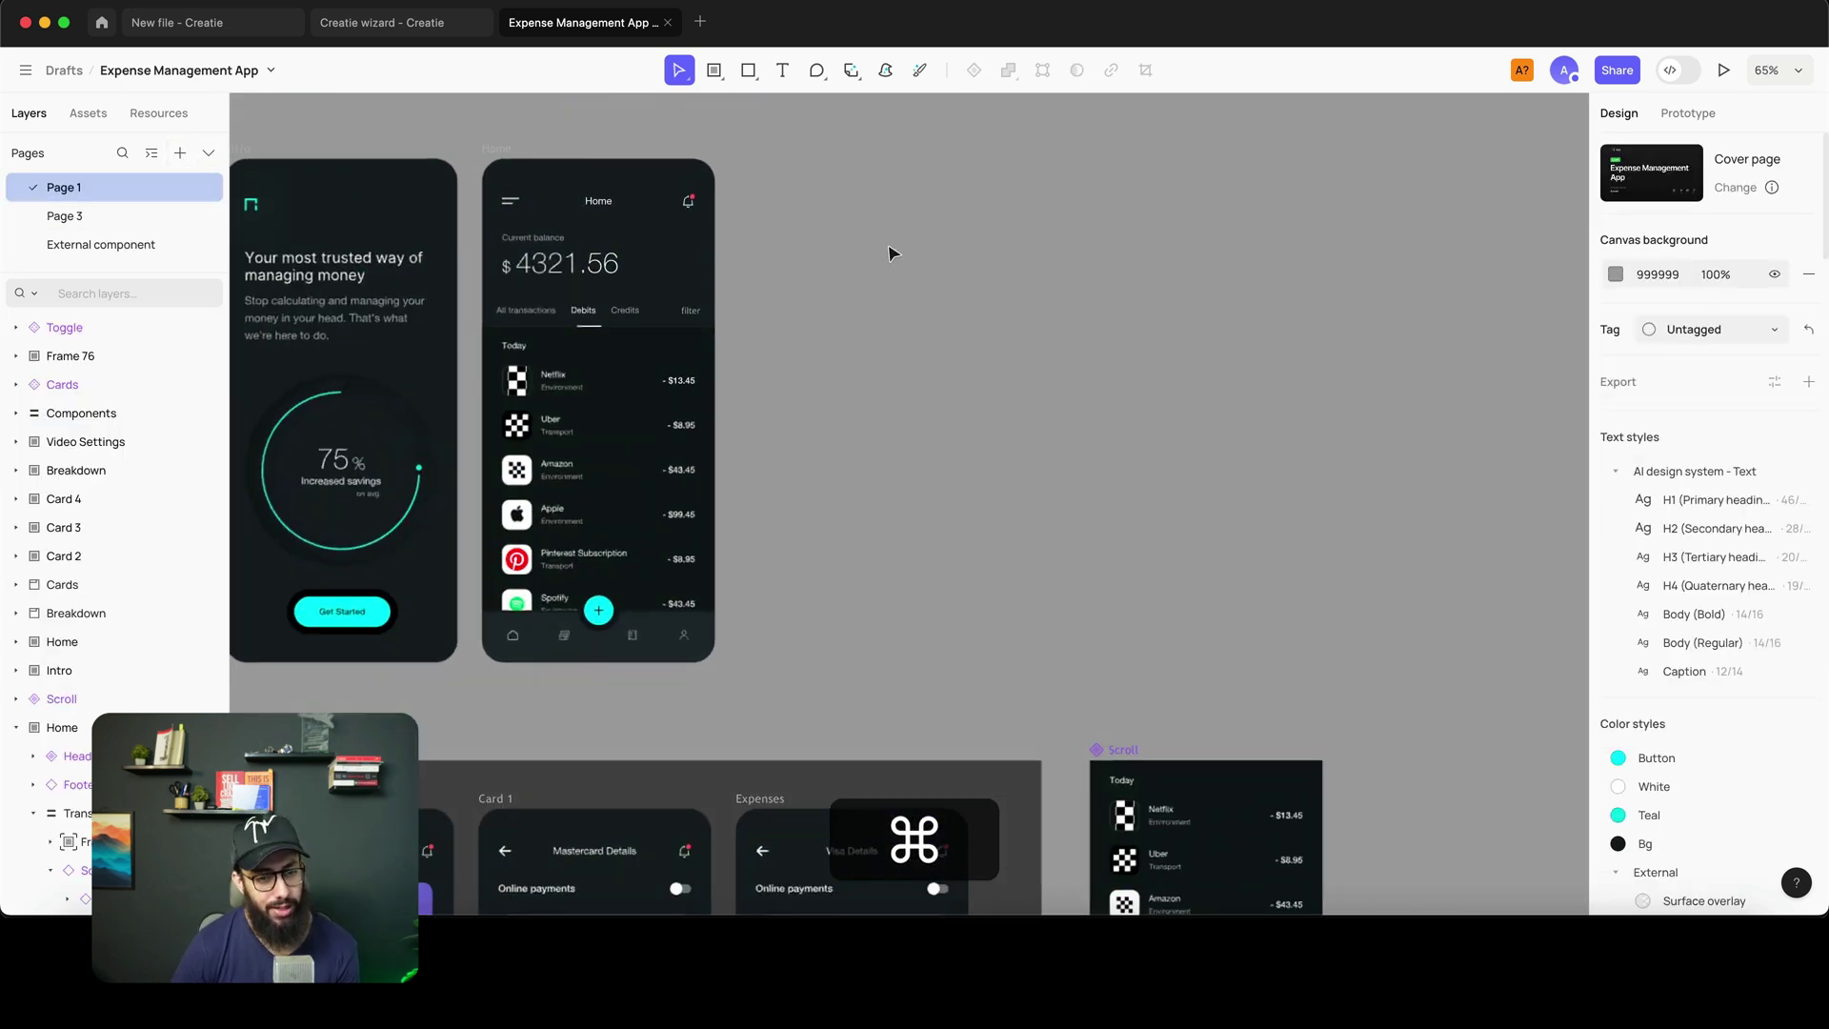
scroll(803, 264, "up", 1)
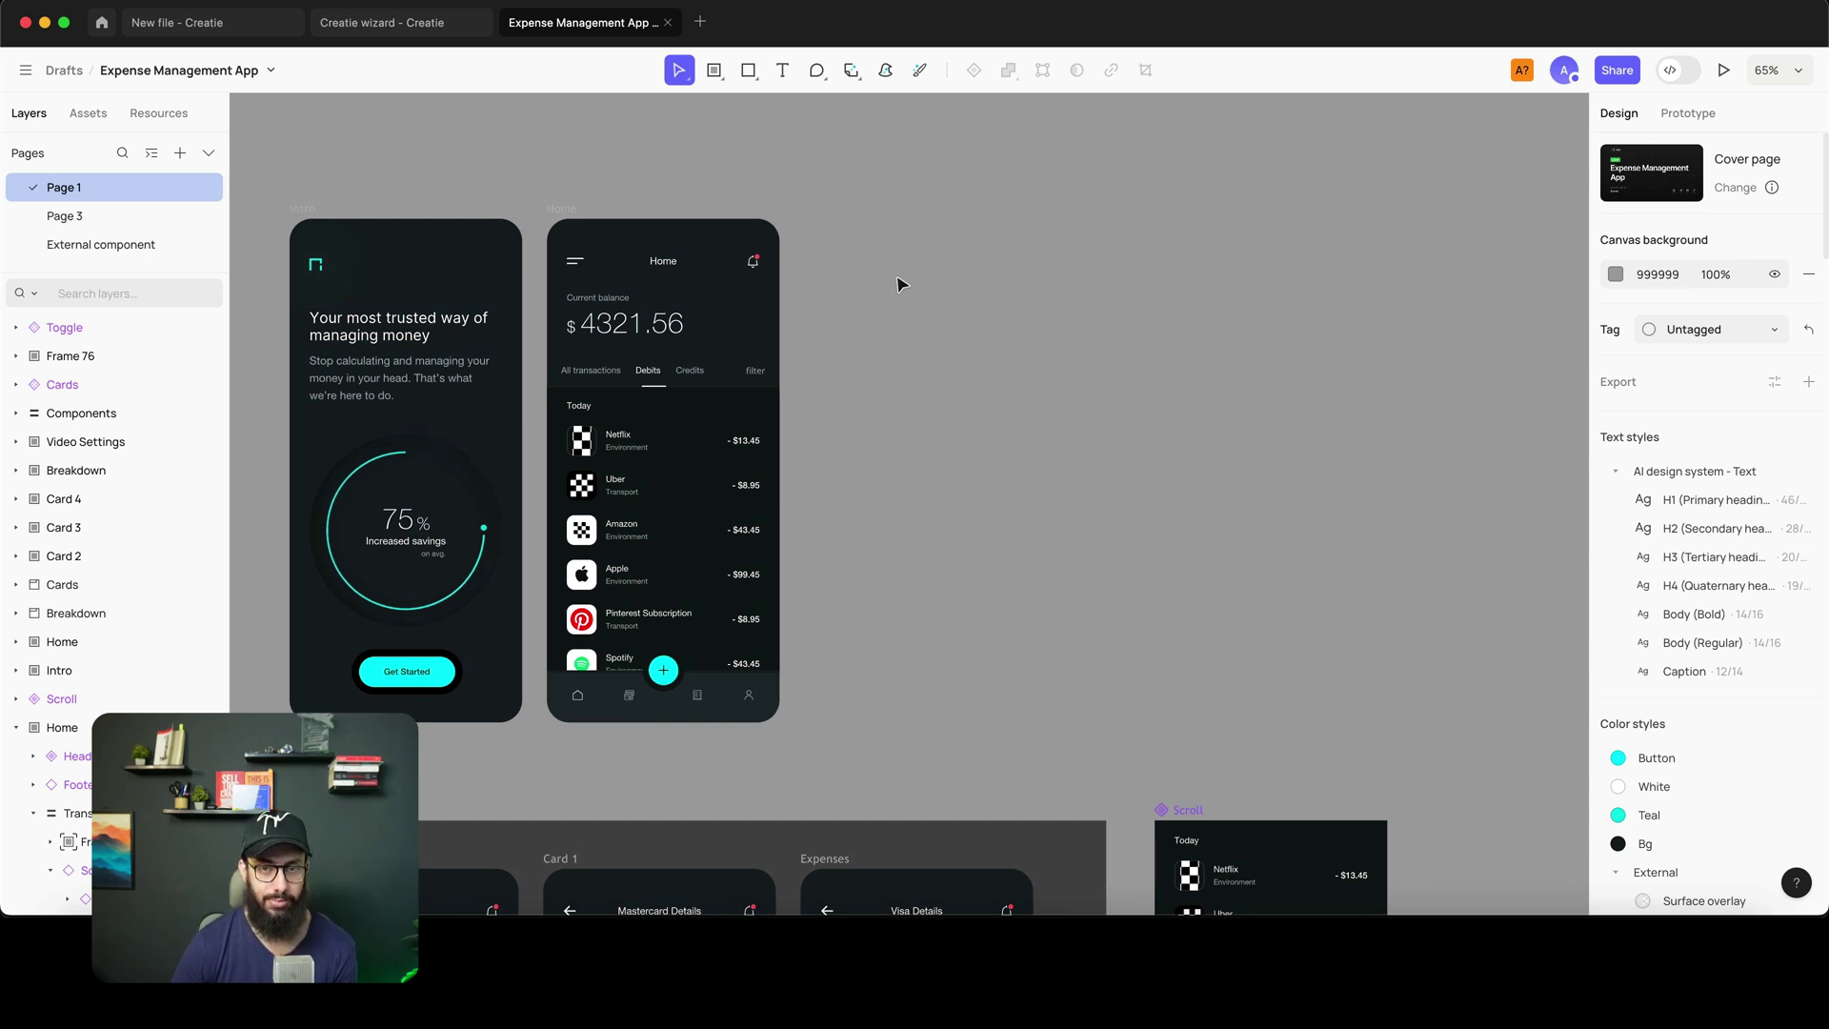
key("a")
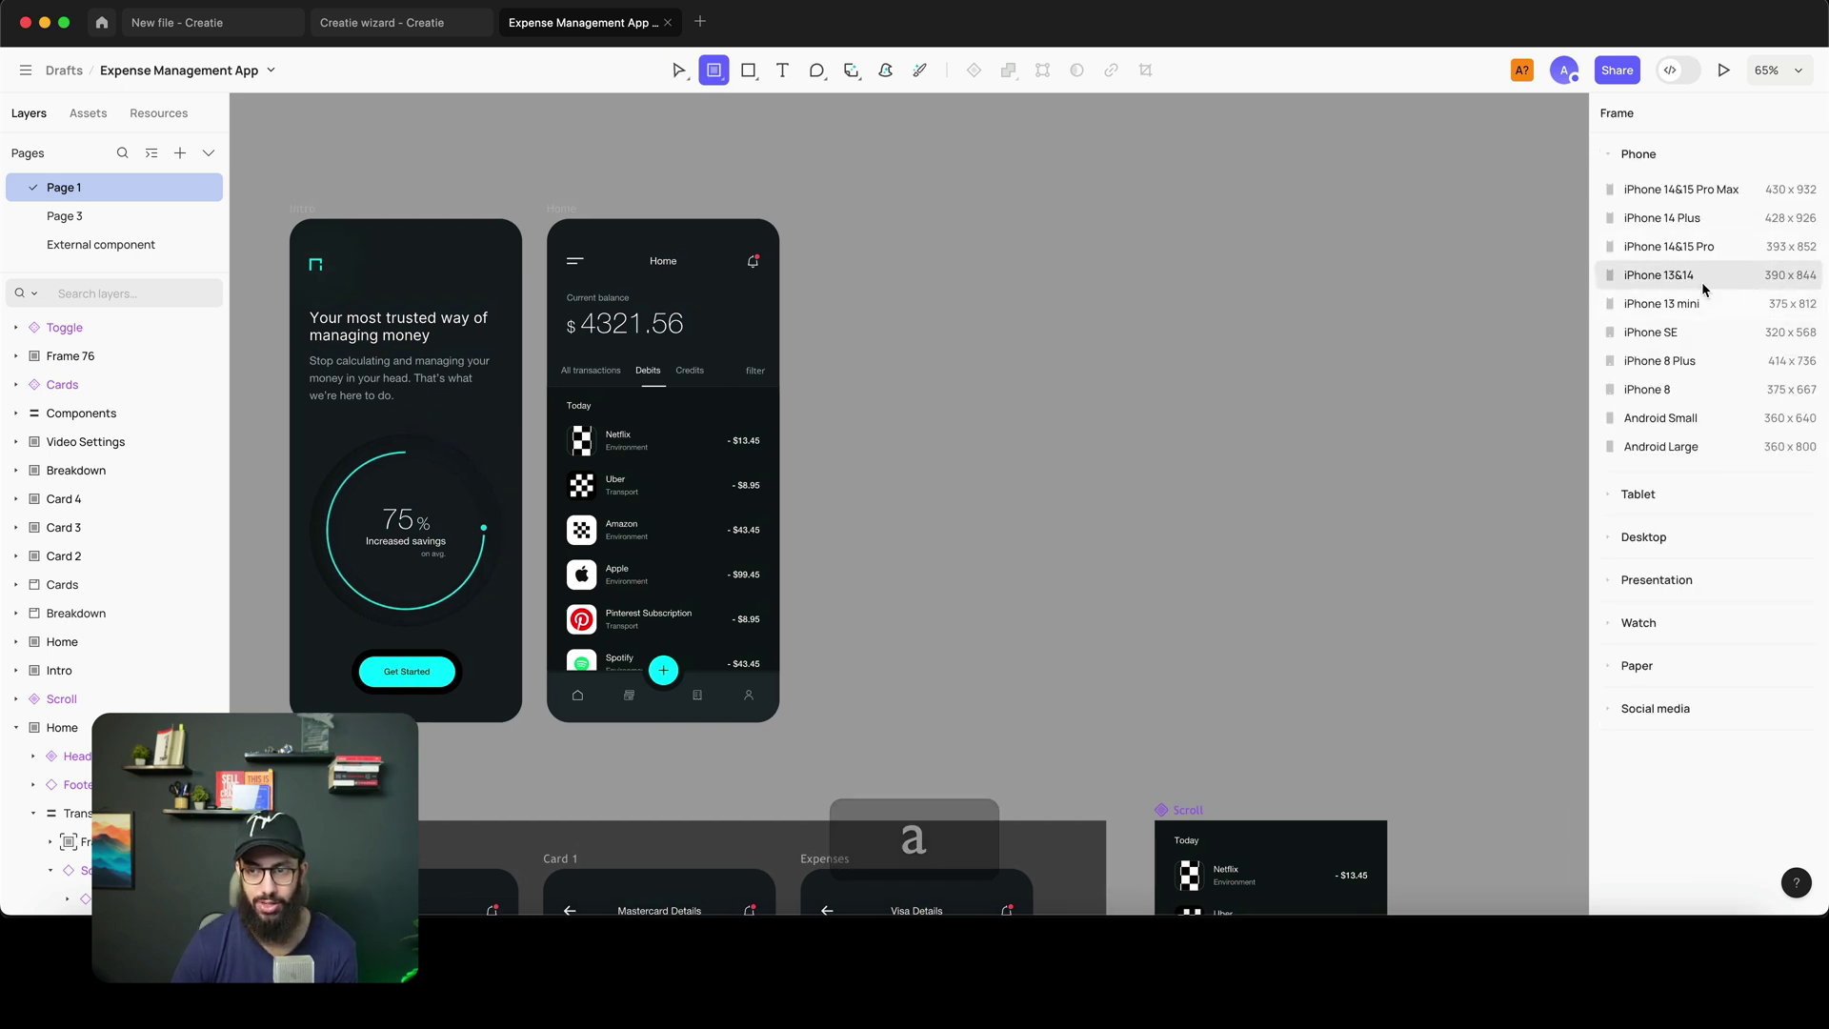
left_click(1687, 301)
left_click_drag(884, 343, 896, 317)
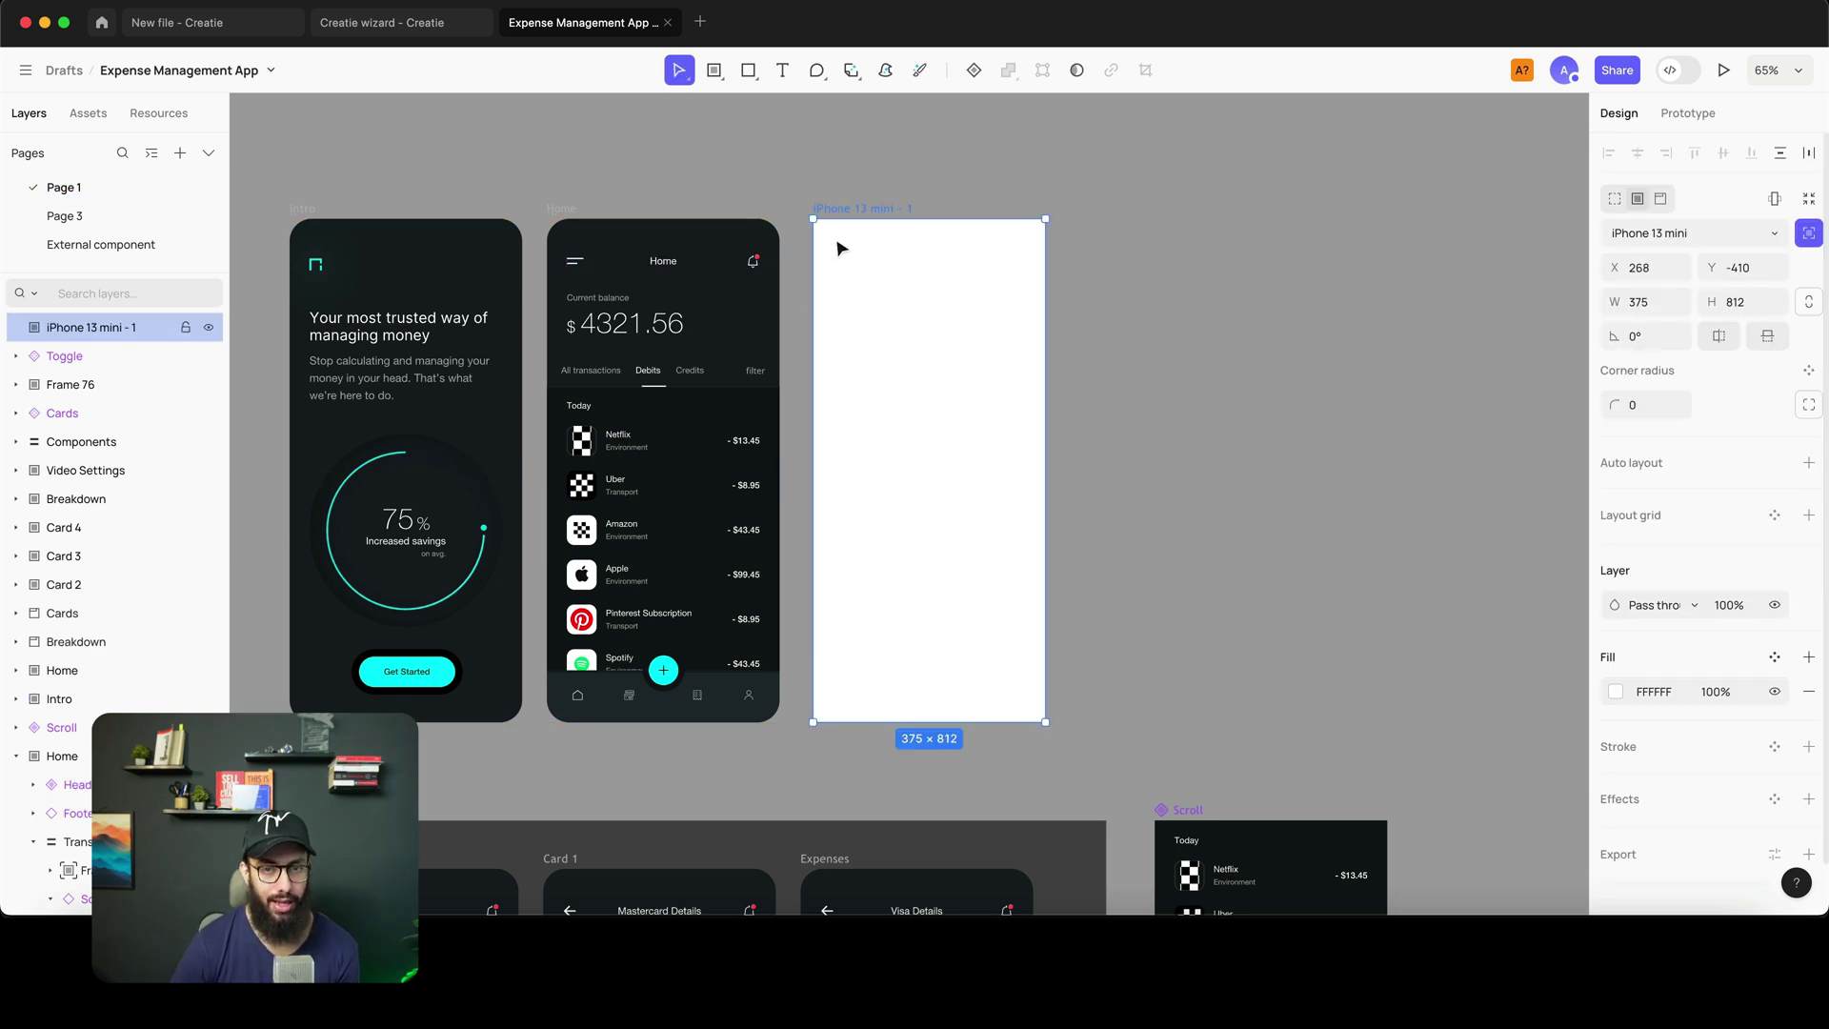
- Mark out a component area of about 338 x 39 across the top of the iPhone 13 mini frame and insert the suggested titled NavBar
key("w")
left_click_drag(825, 230, 1038, 256)
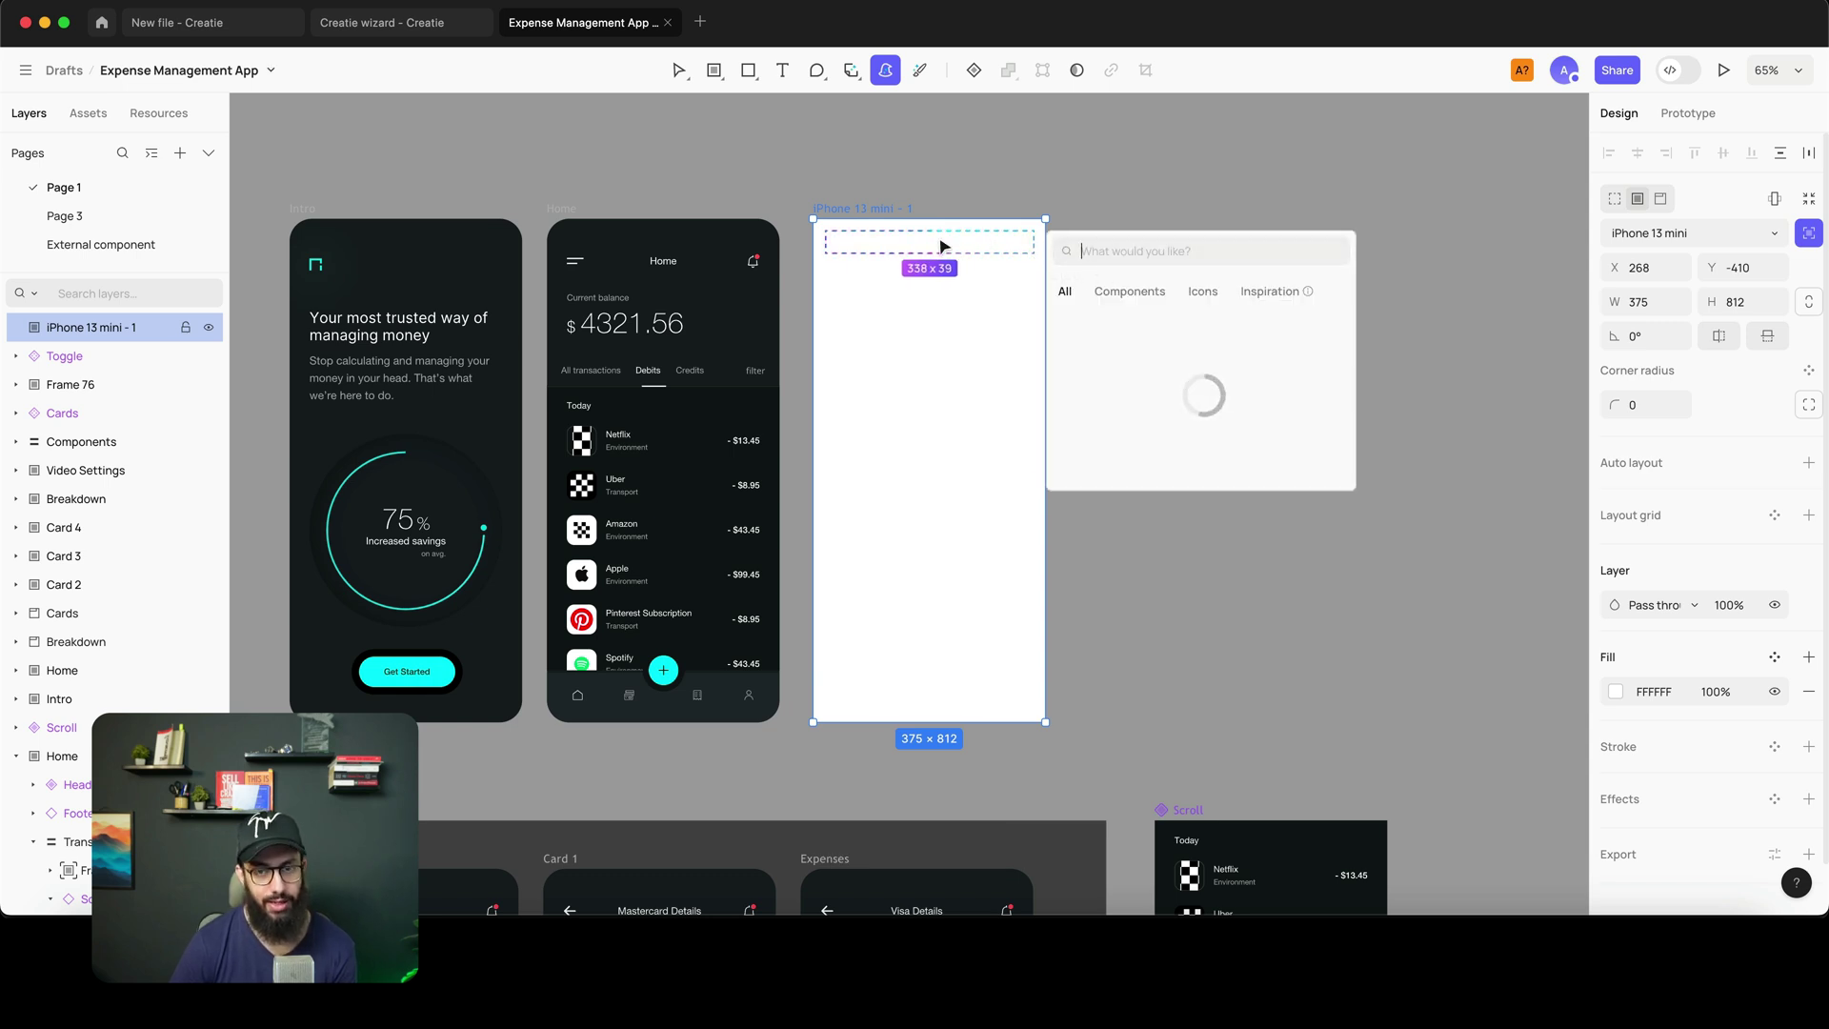
scroll(848, 234, "up", 2)
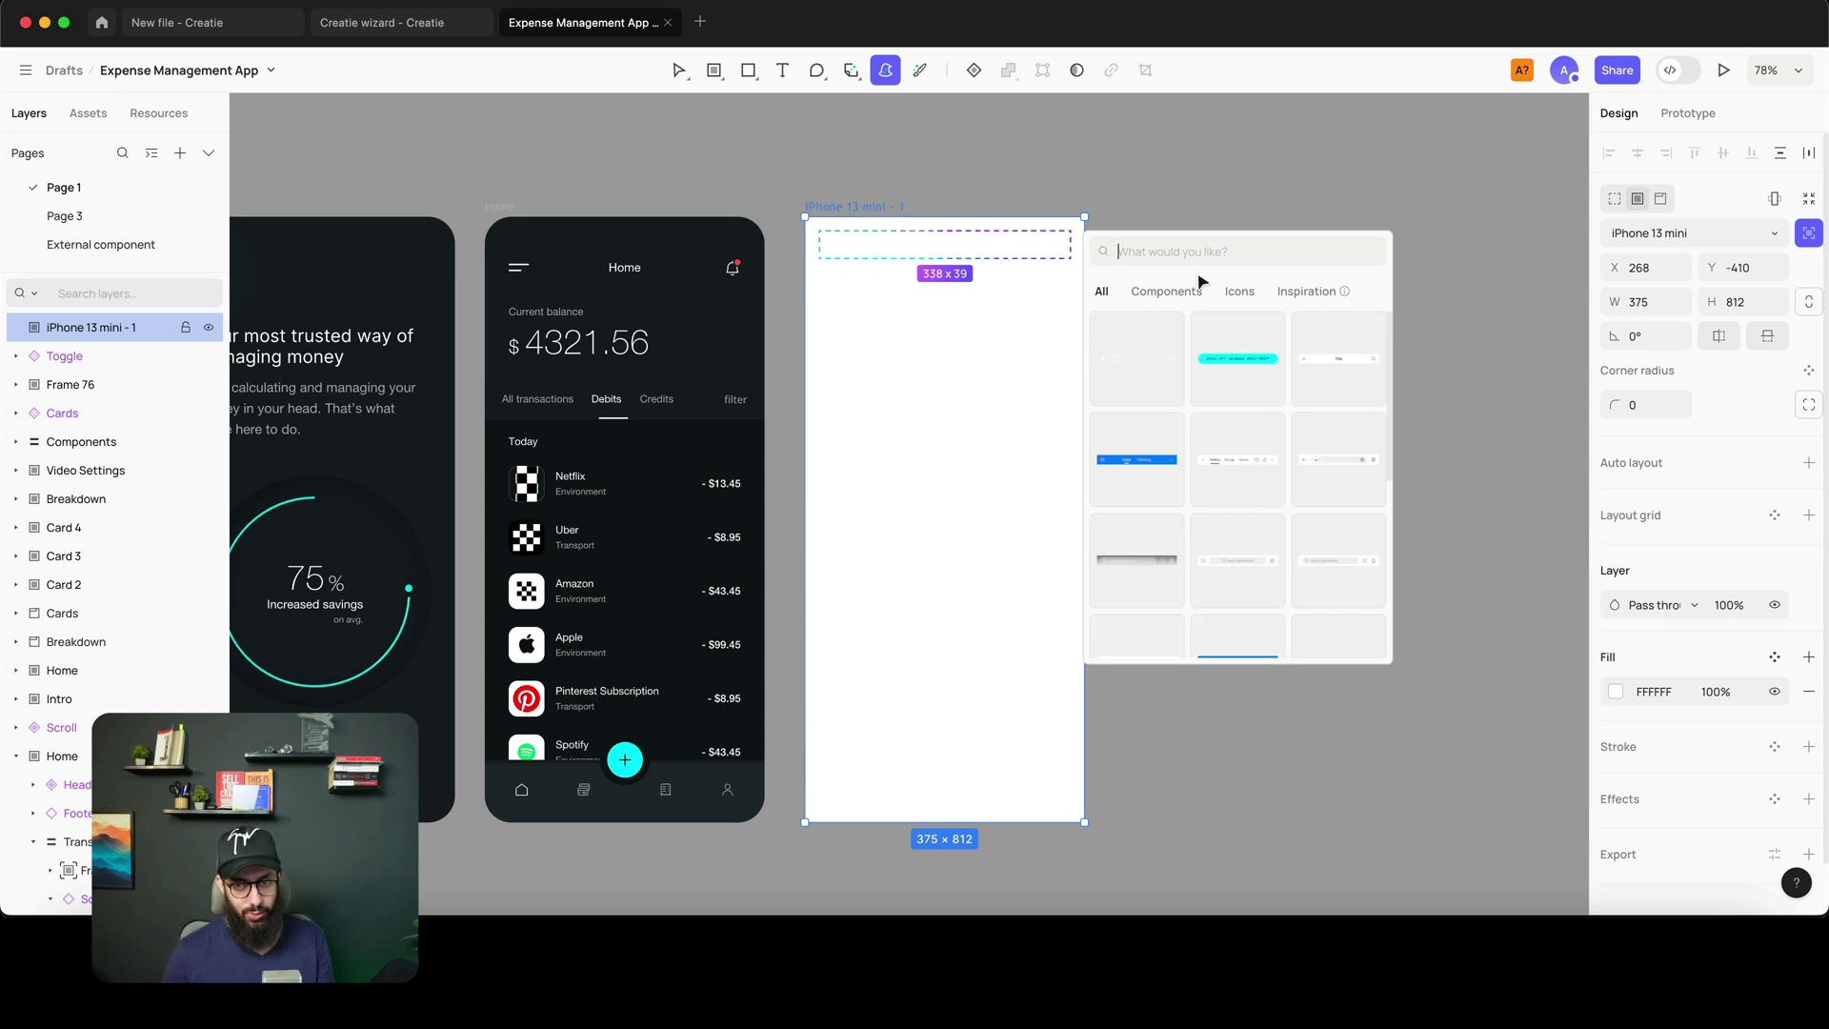
left_click(1151, 360)
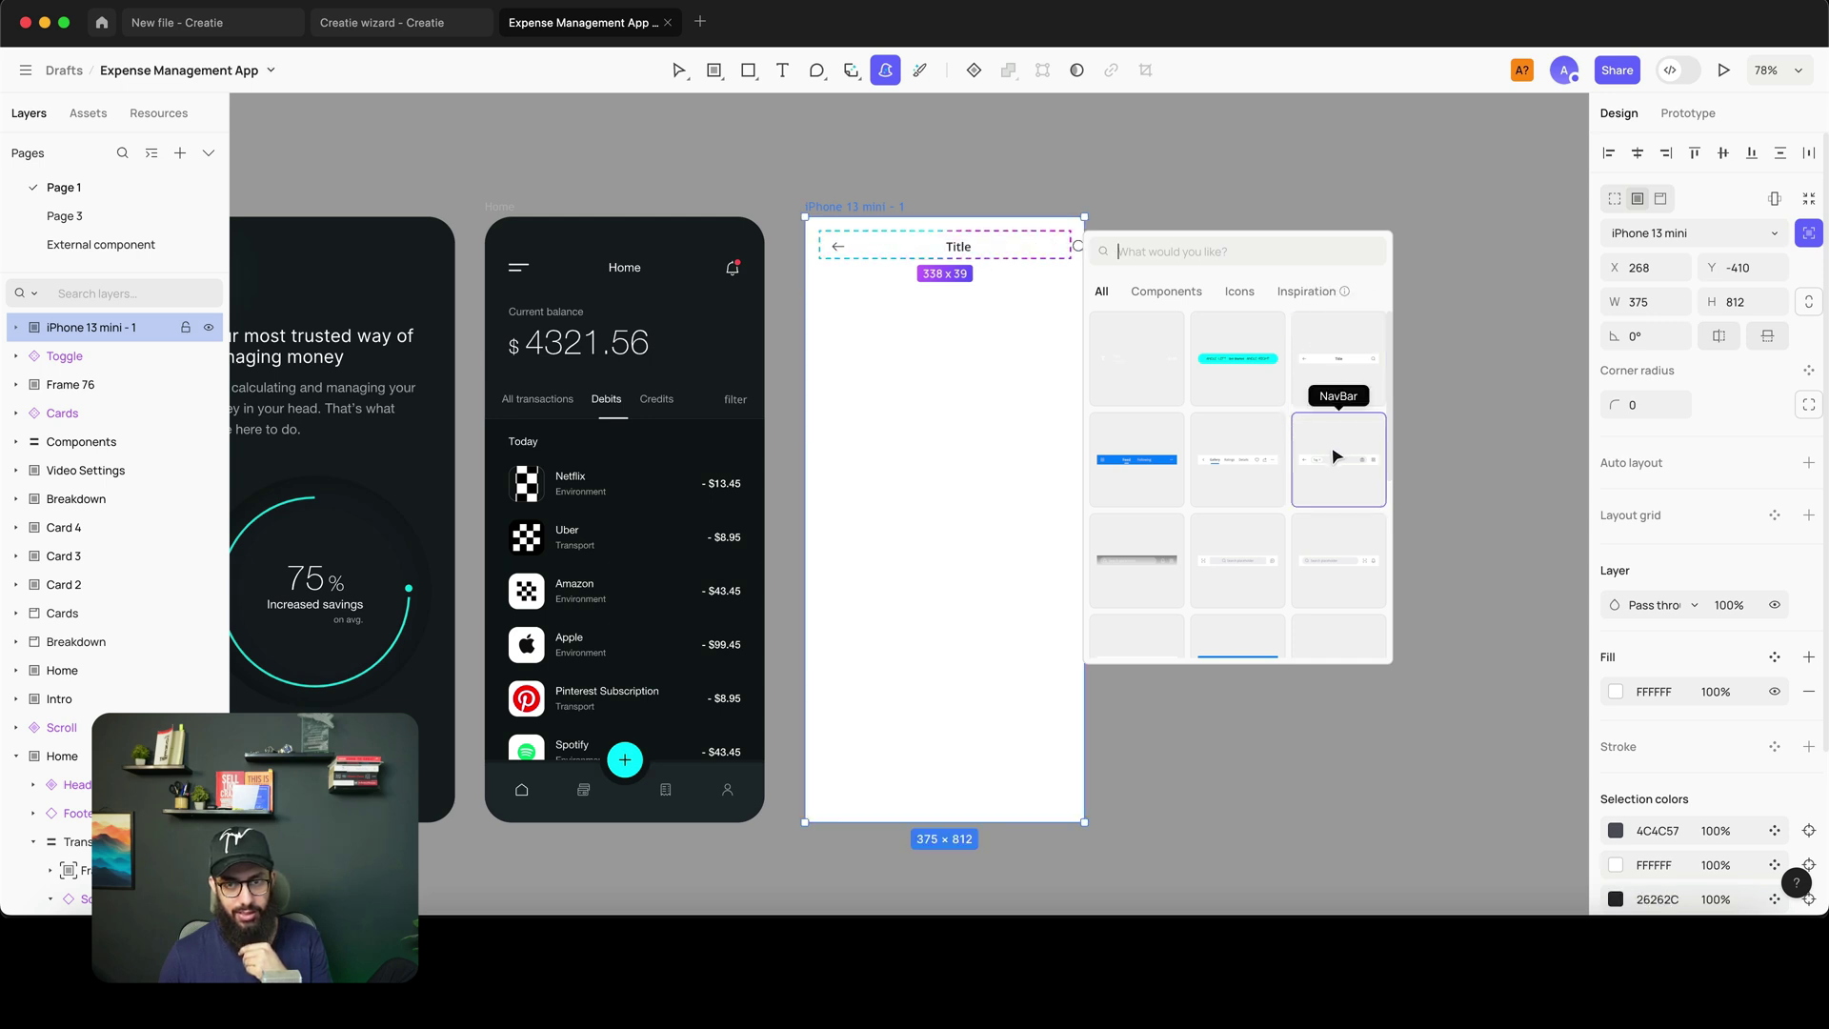
left_click(1336, 394)
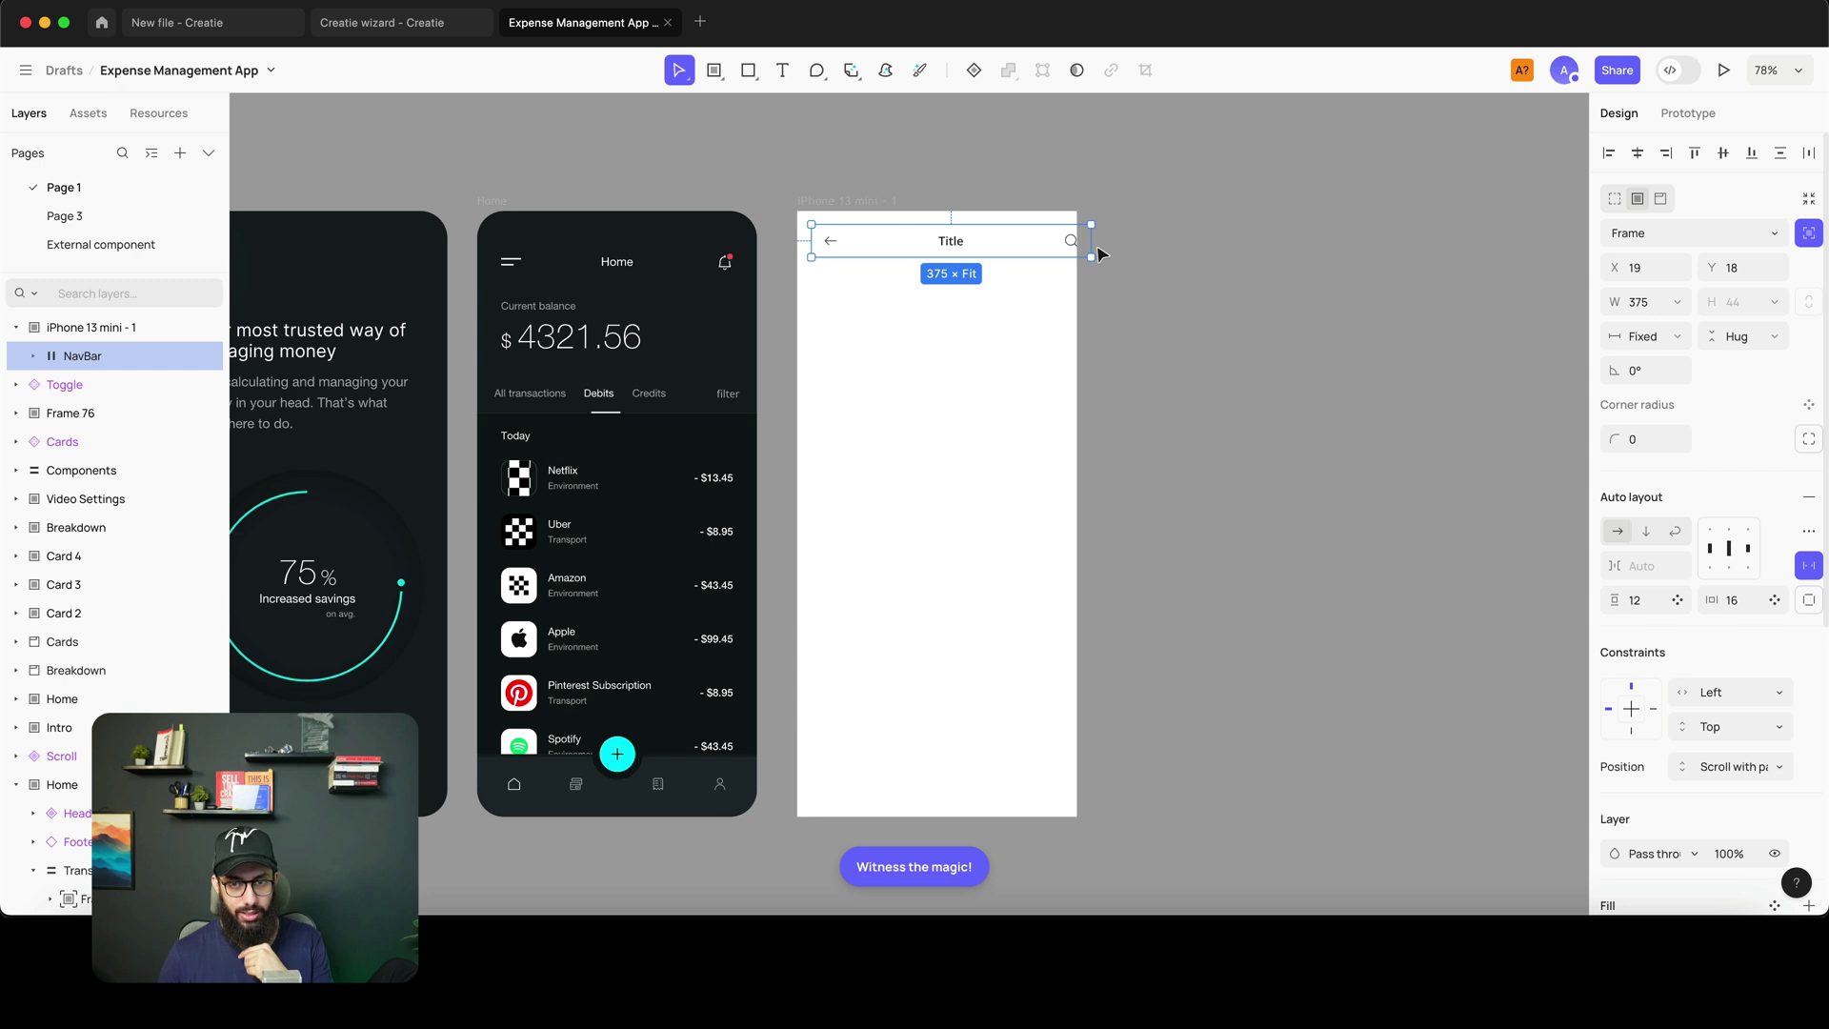
- Adjust the NavBar's position and width so it spans the iPhone 13 mini frame from edge to edge
left_click_drag(1056, 247, 1078, 246)
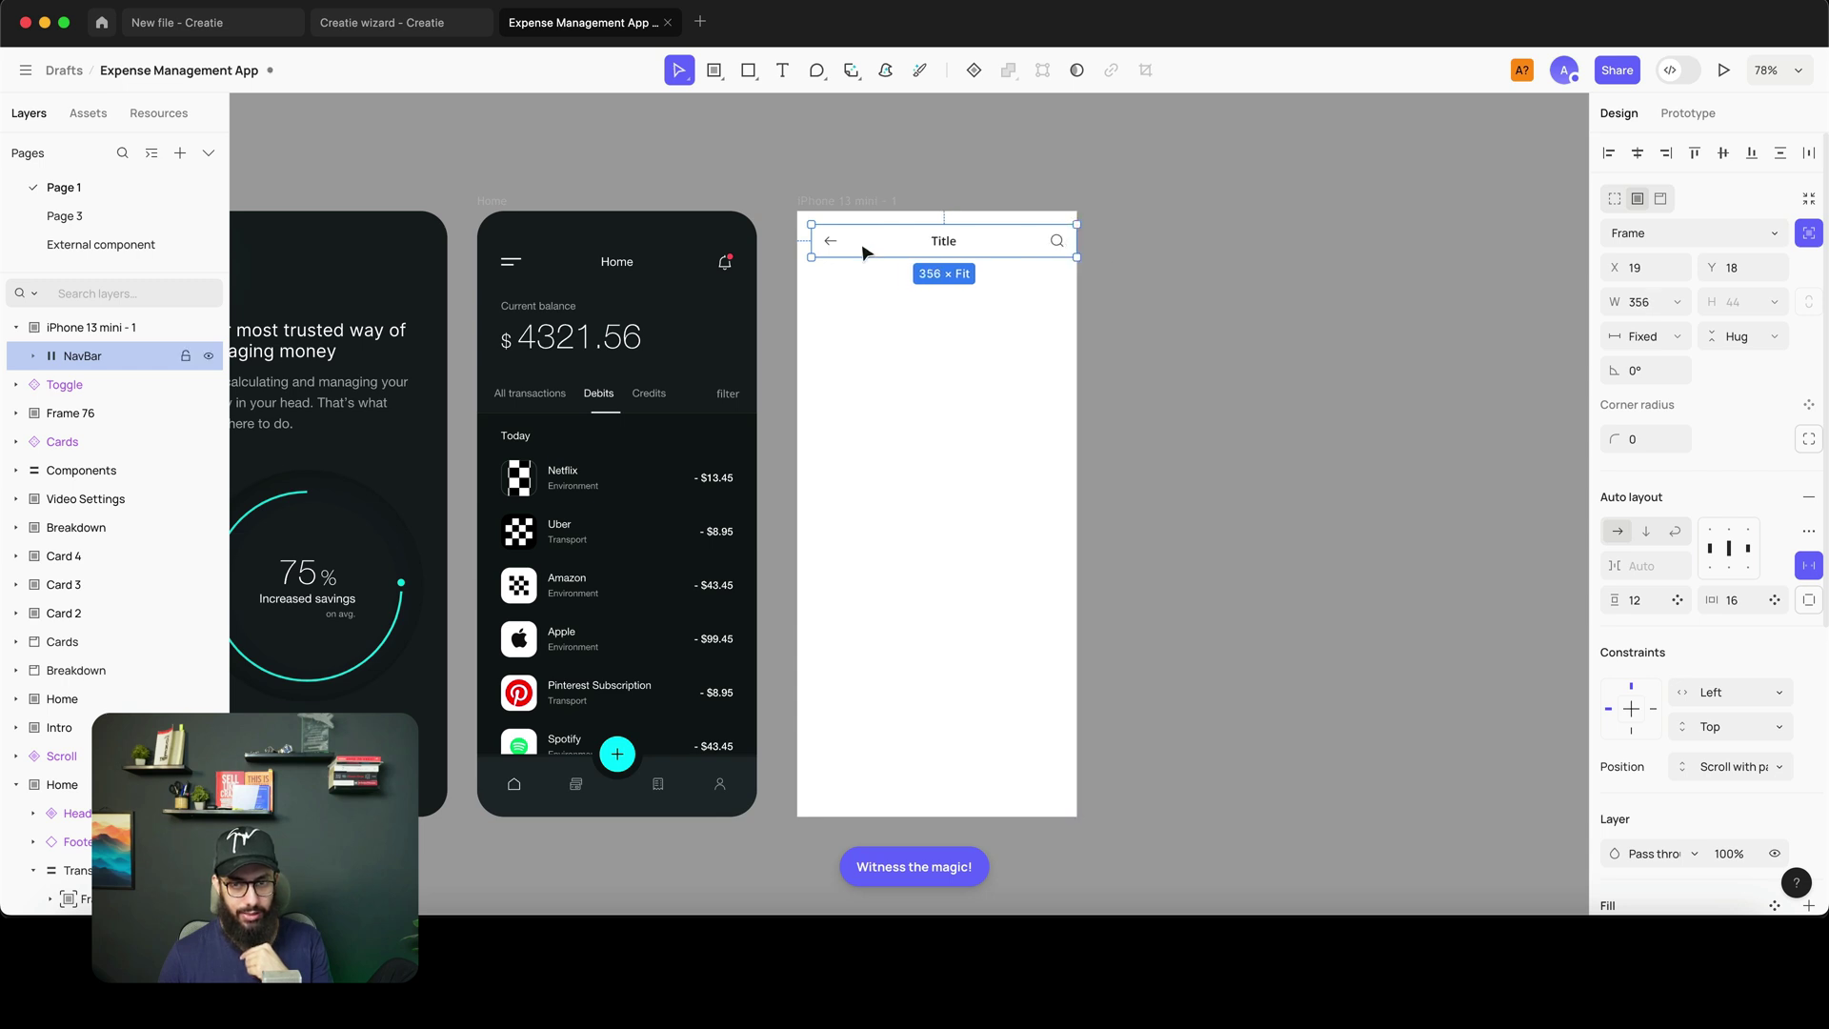
left_click_drag(812, 240, 791, 233)
left_click_drag(1036, 248, 1040, 245)
left_click(1196, 249)
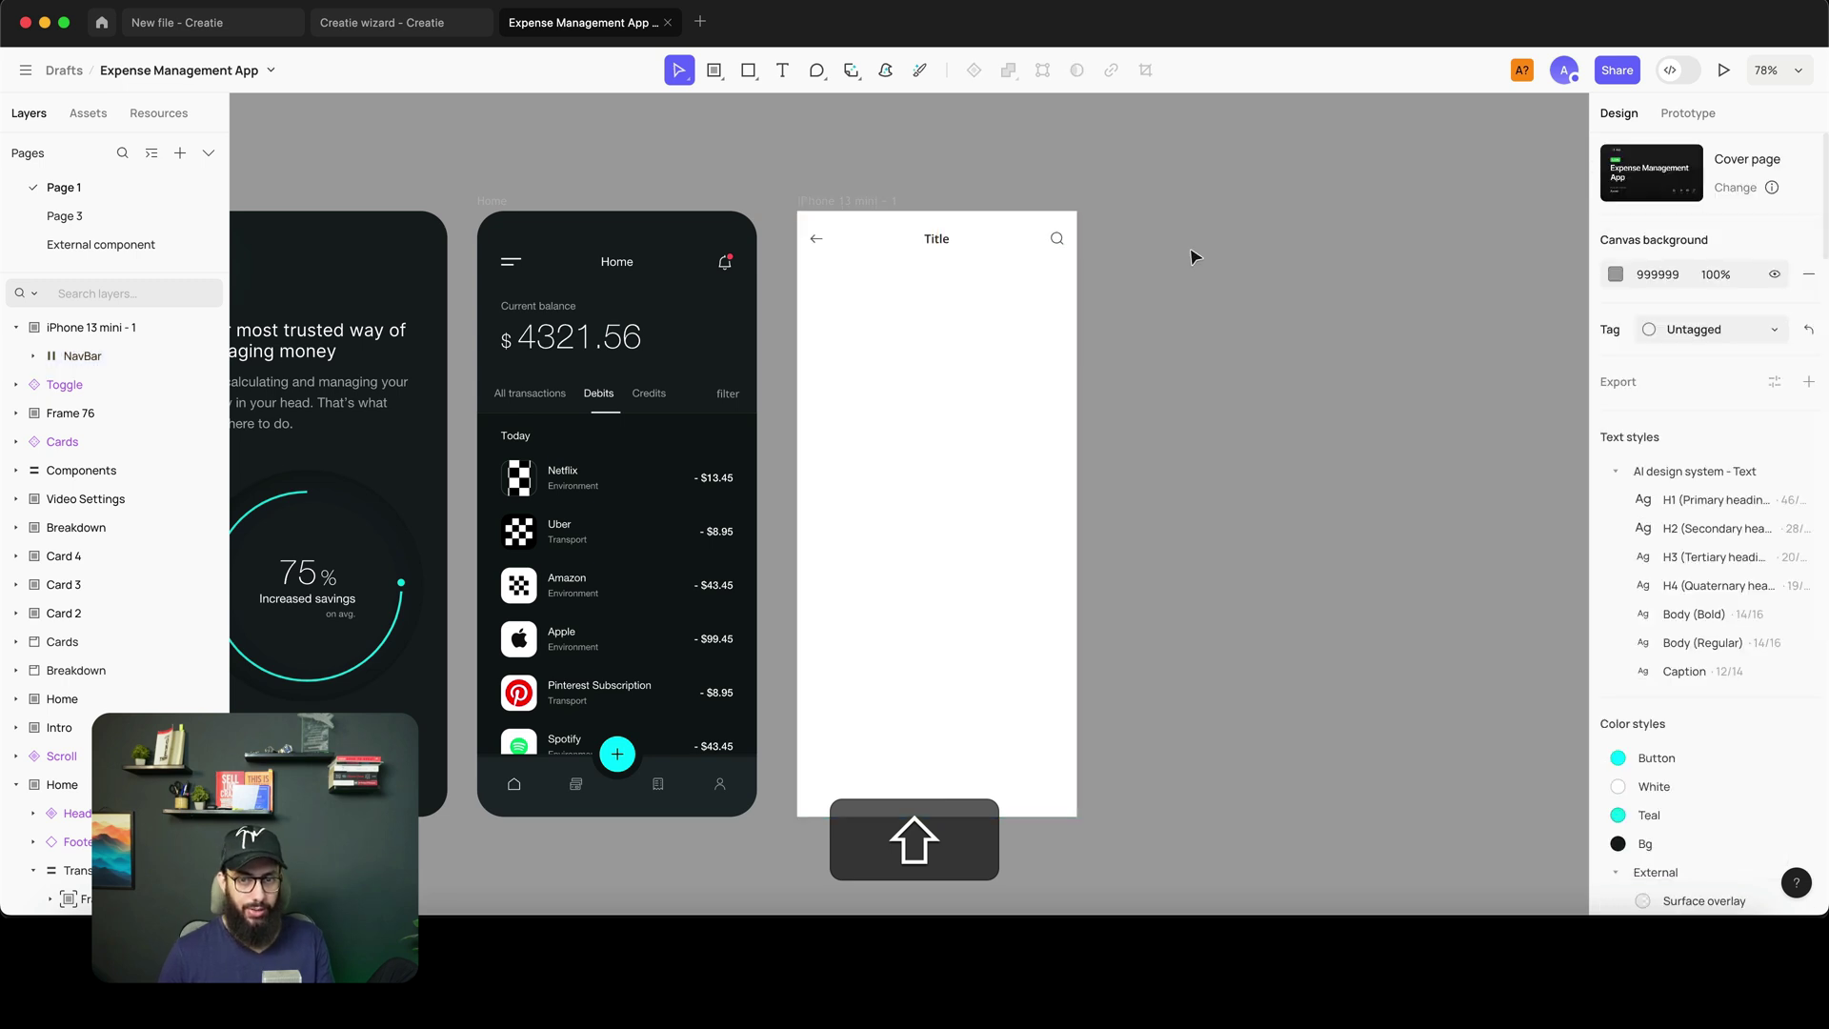
- Mark out an area of about 346 x 46 below the NavBar, insert a Toggle Row found with "toggle", and widen it to about 345
scroll(845, 372, "down", 5)
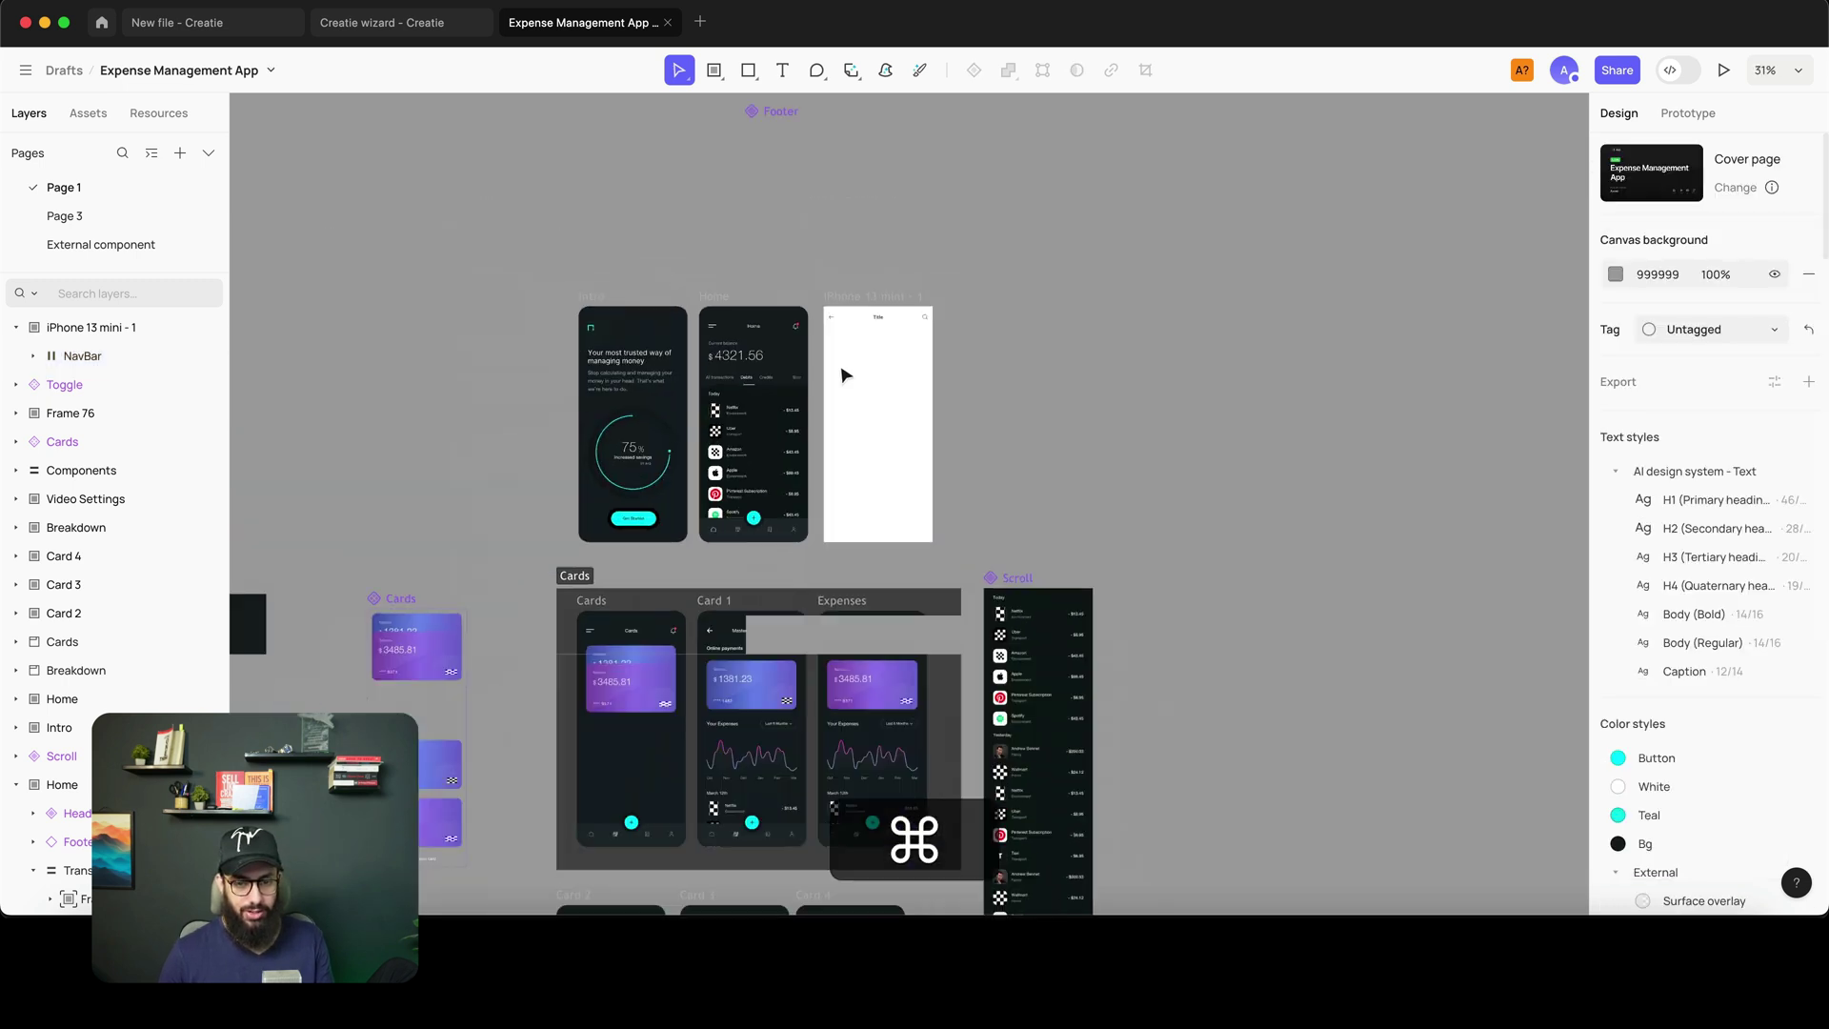
scroll(834, 424, "down", 3)
scroll(745, 595, "up", 3)
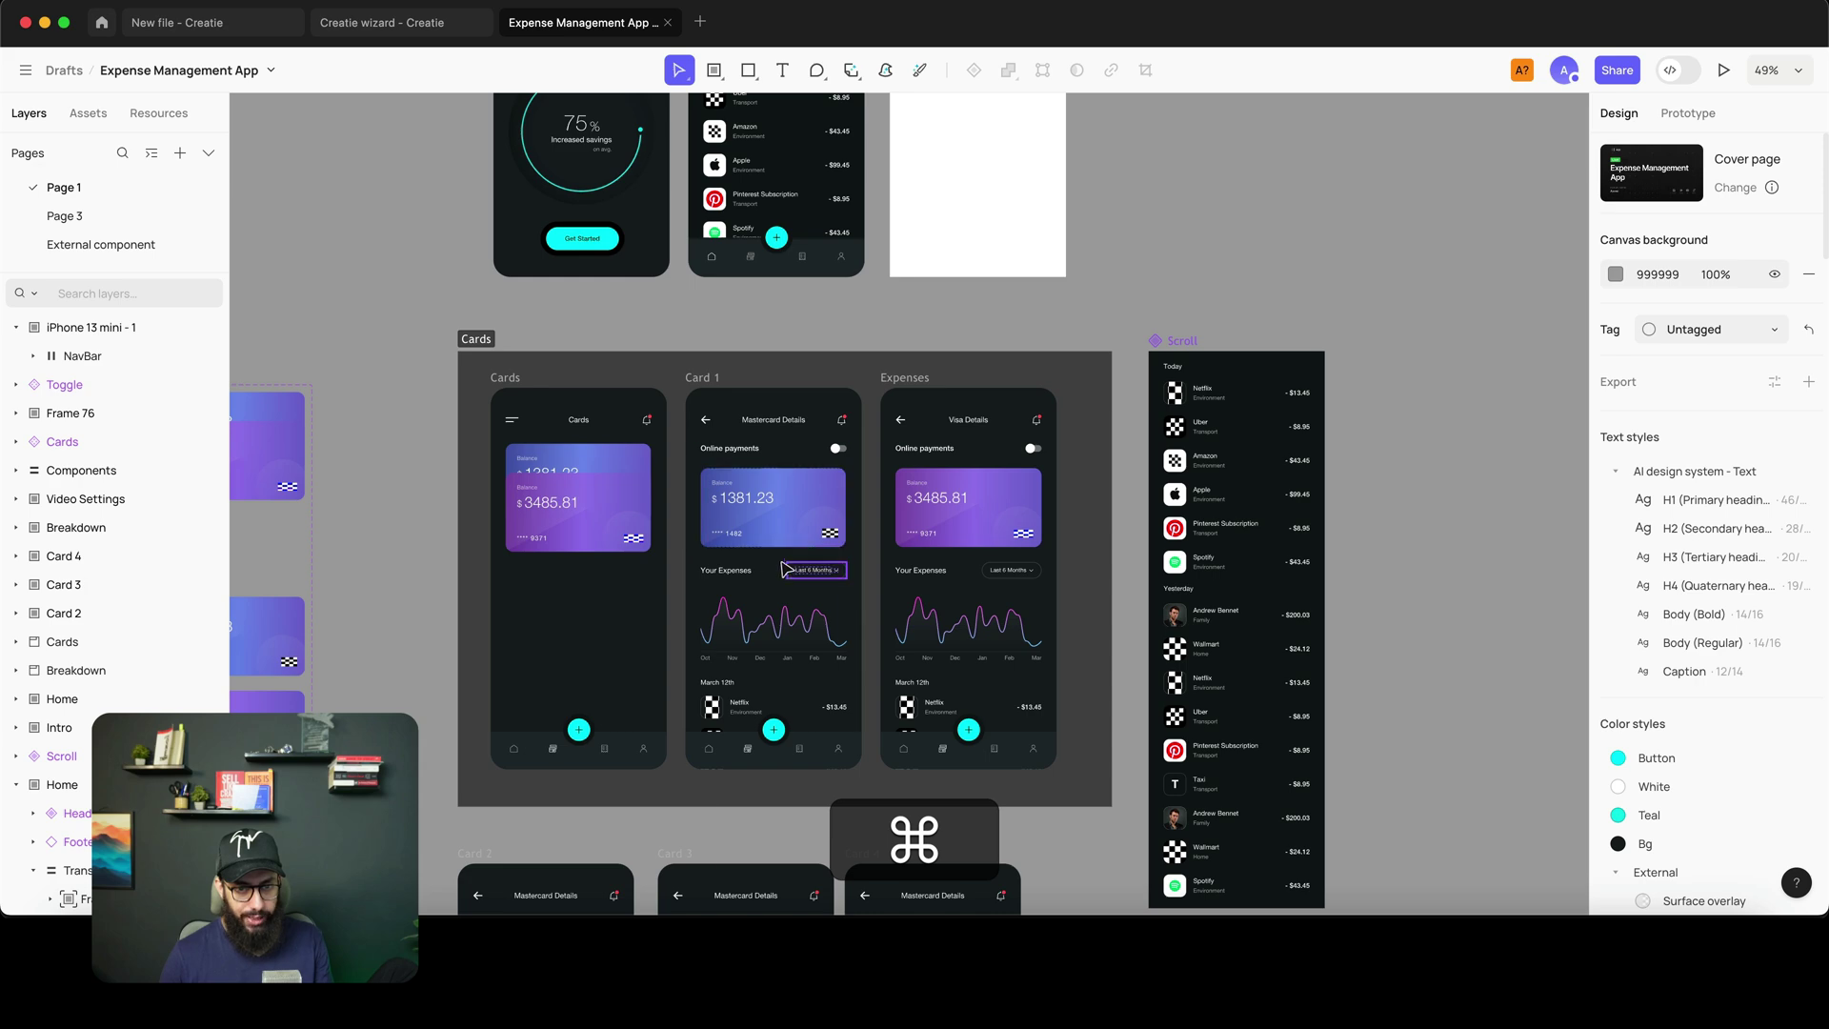
scroll(798, 537, "up", 5)
scroll(820, 428, "down", 2)
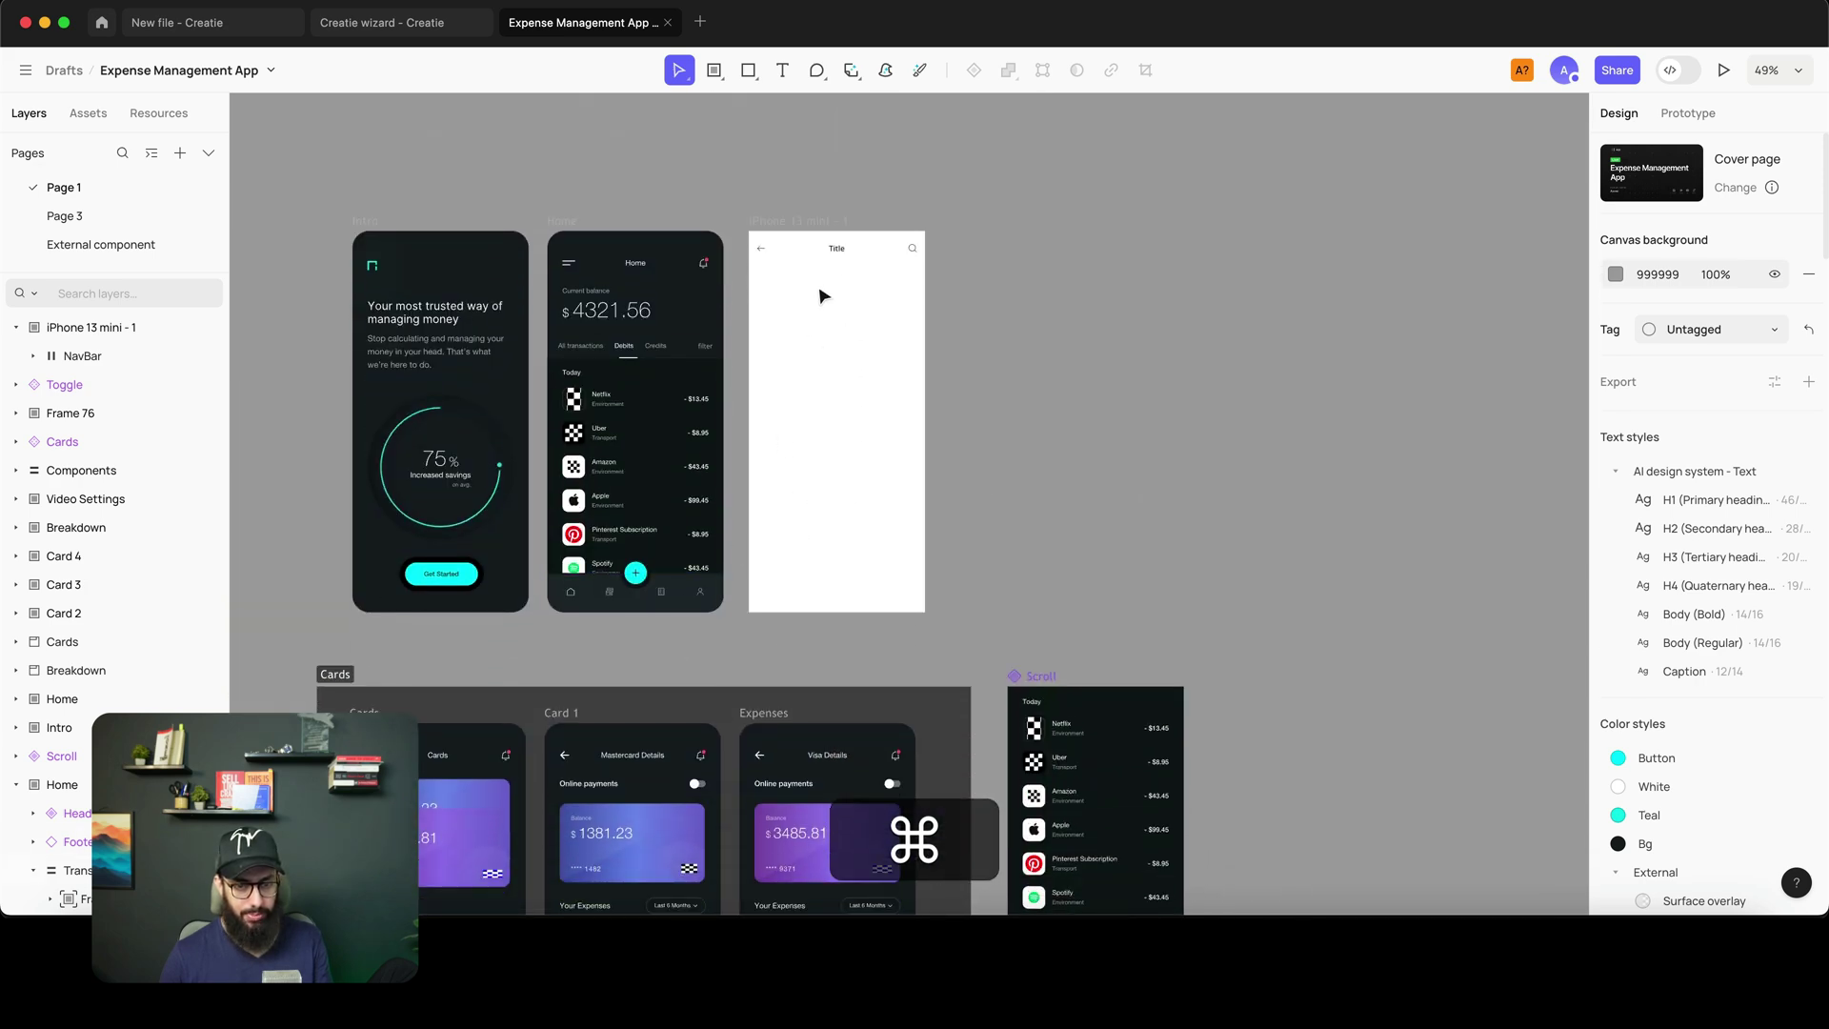
scroll(817, 295, "up", 5)
key("w")
left_click_drag(669, 263, 1042, 315)
type("toggle")
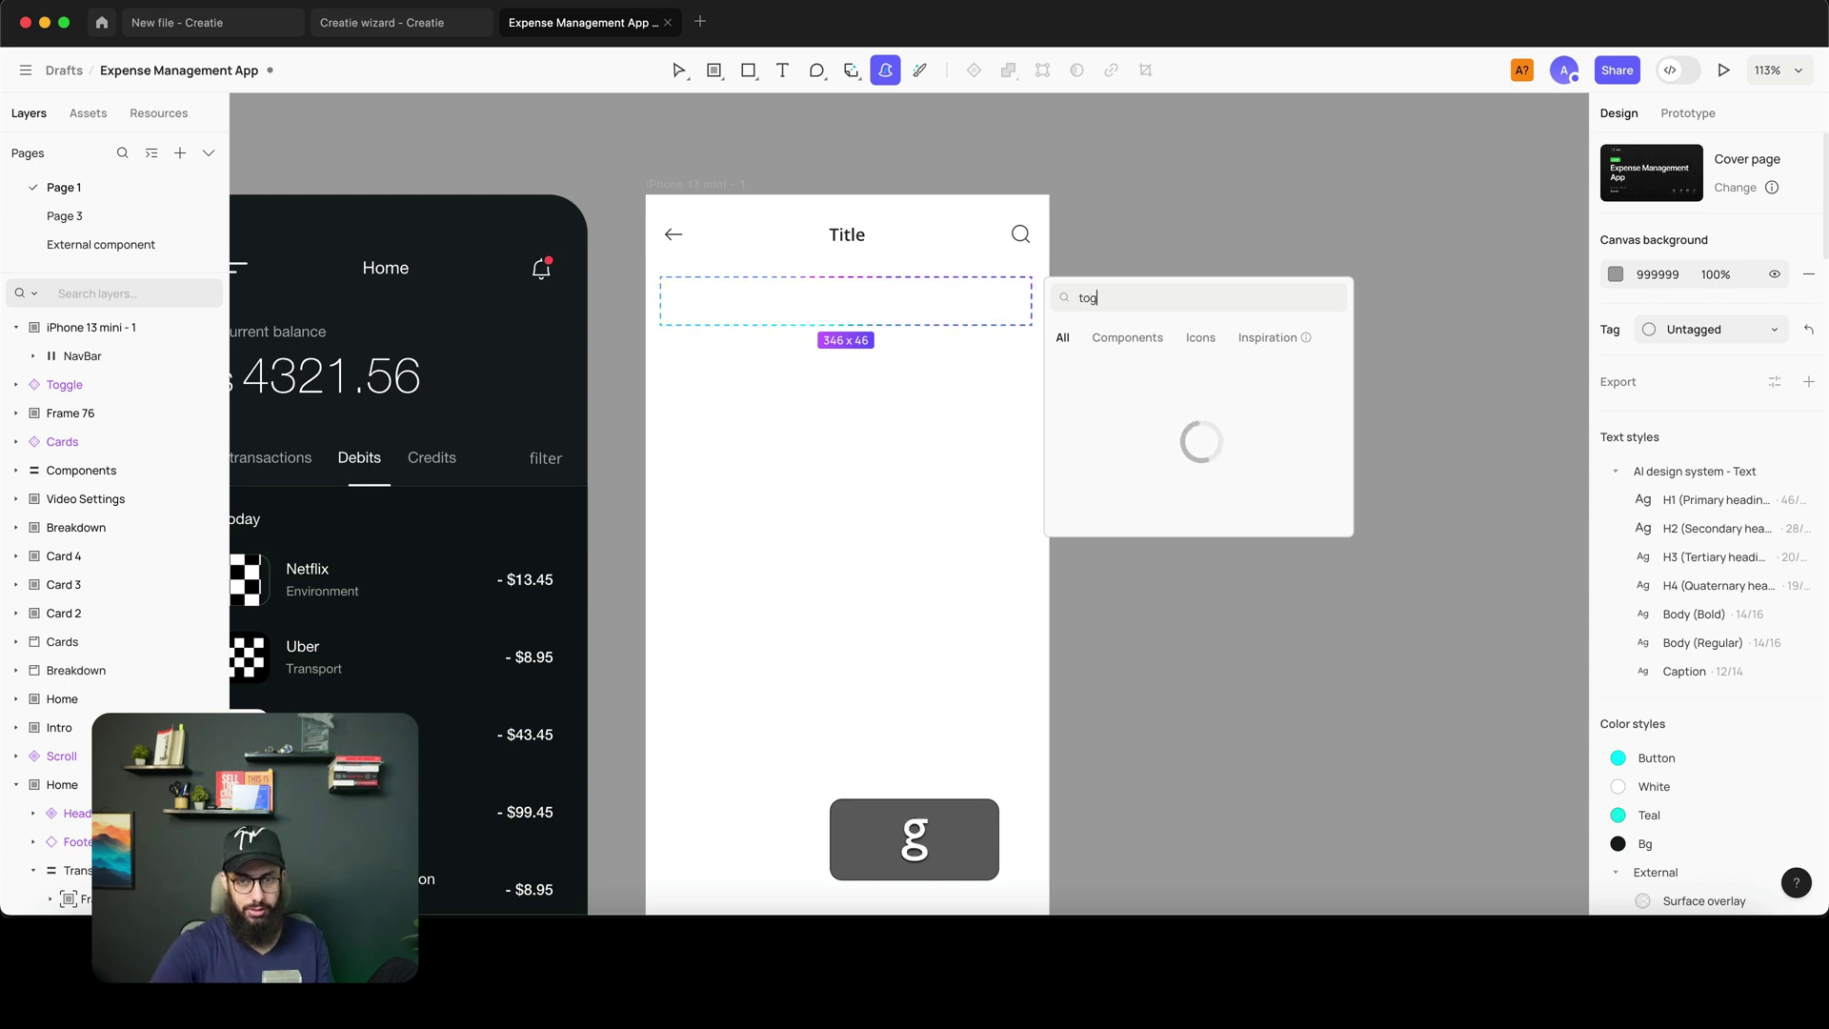
key("Return")
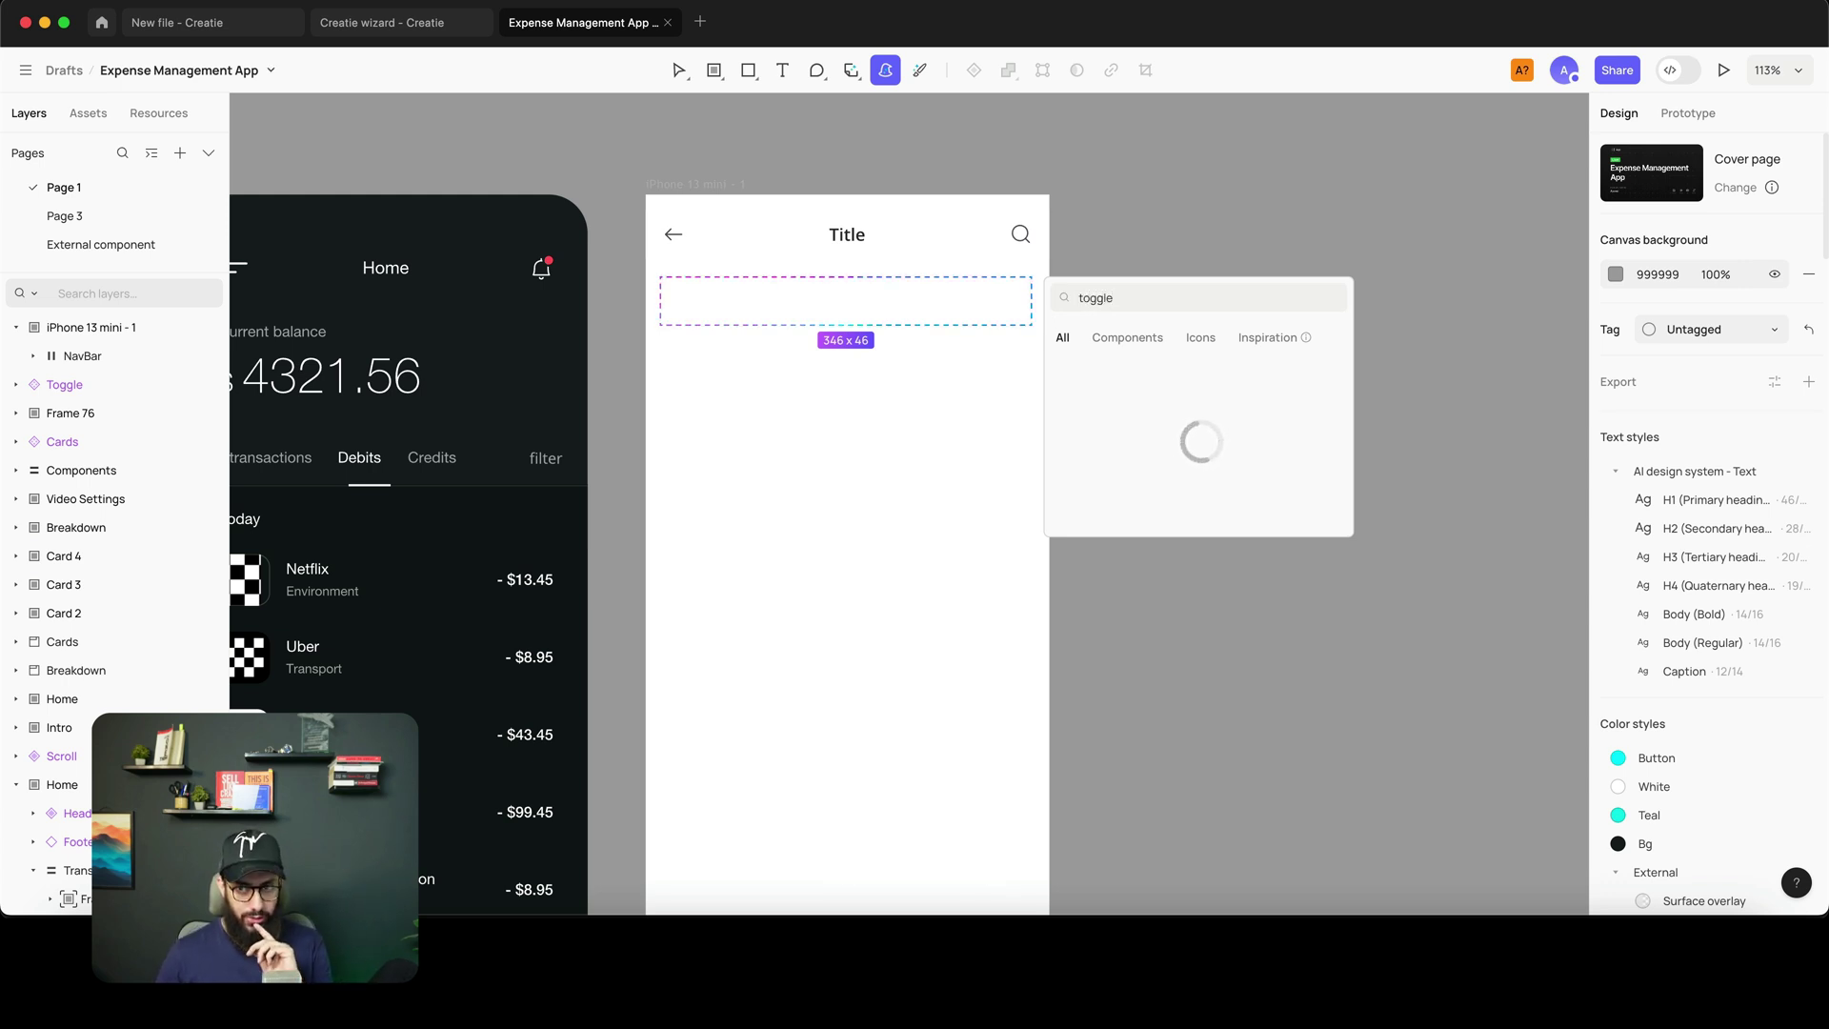
left_click(1307, 415)
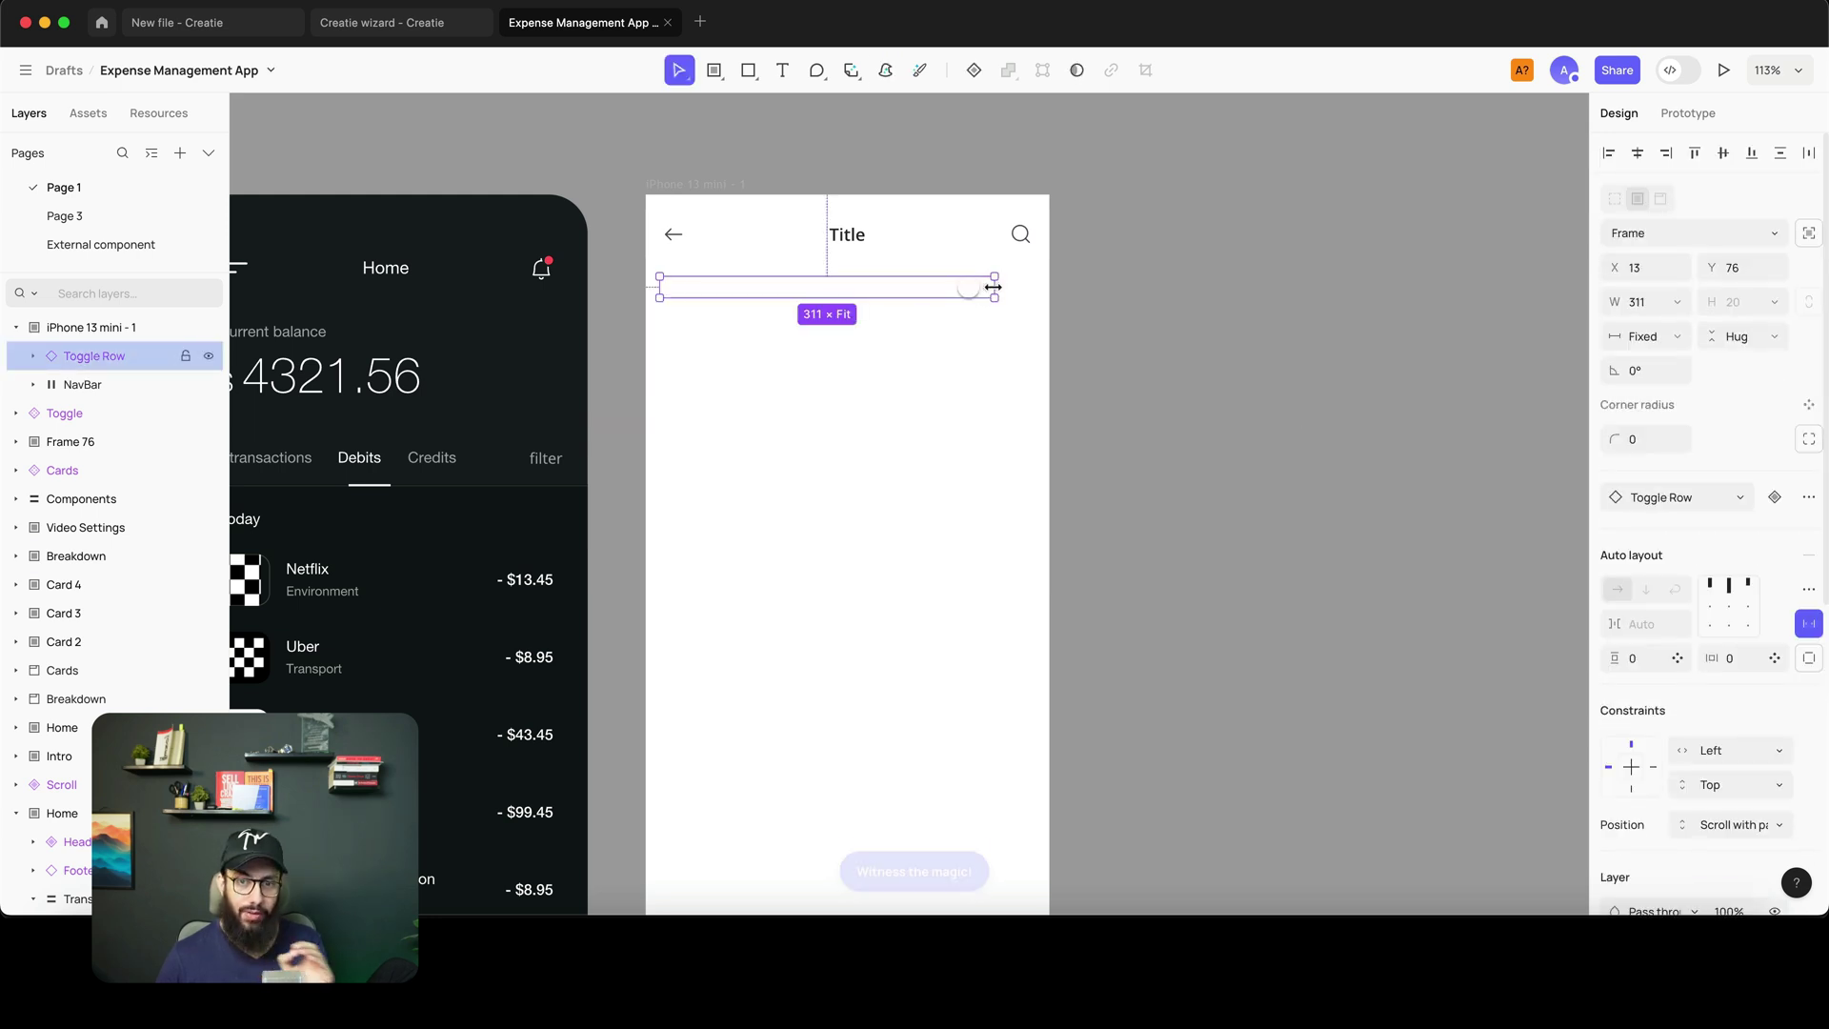
left_click_drag(995, 288, 1030, 283)
- Mark out an area of about 353 x 175 below the Toggle Row and insert the blue Credit Card component found with "card"
scroll(869, 451, "down", 5)
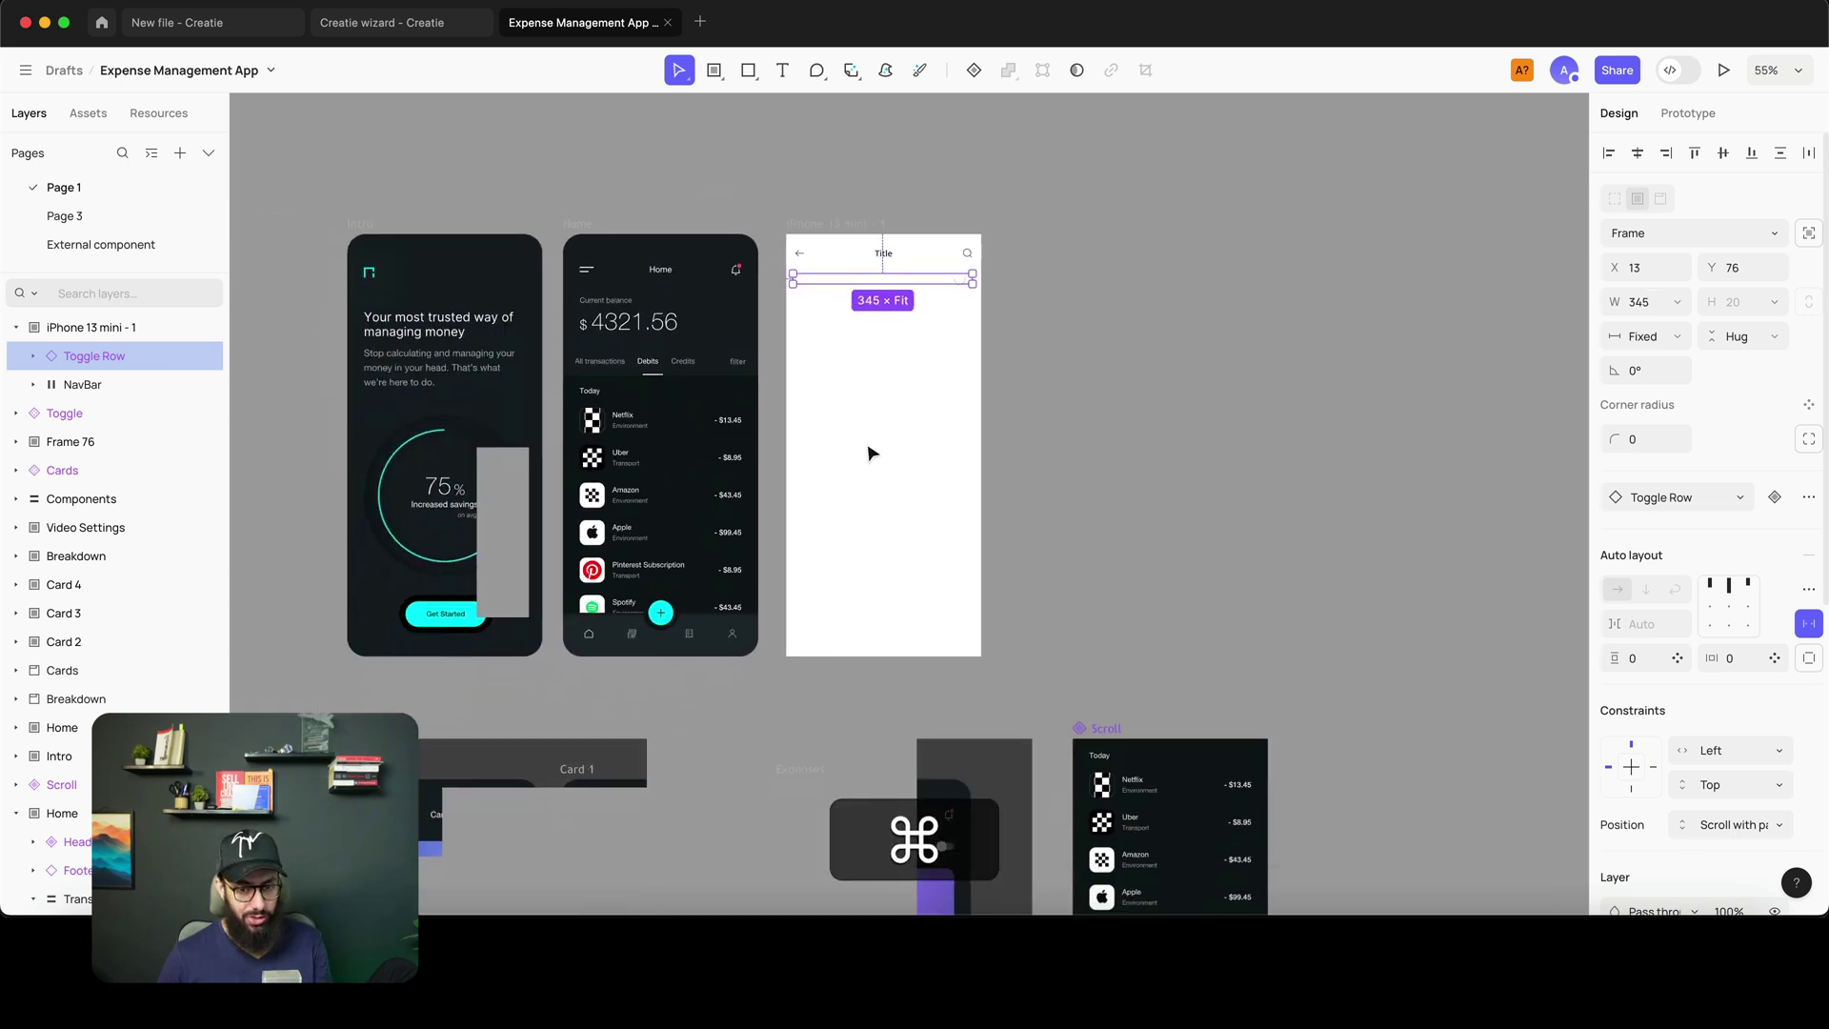
scroll(865, 449, "down", 3)
scroll(865, 449, "up", 3)
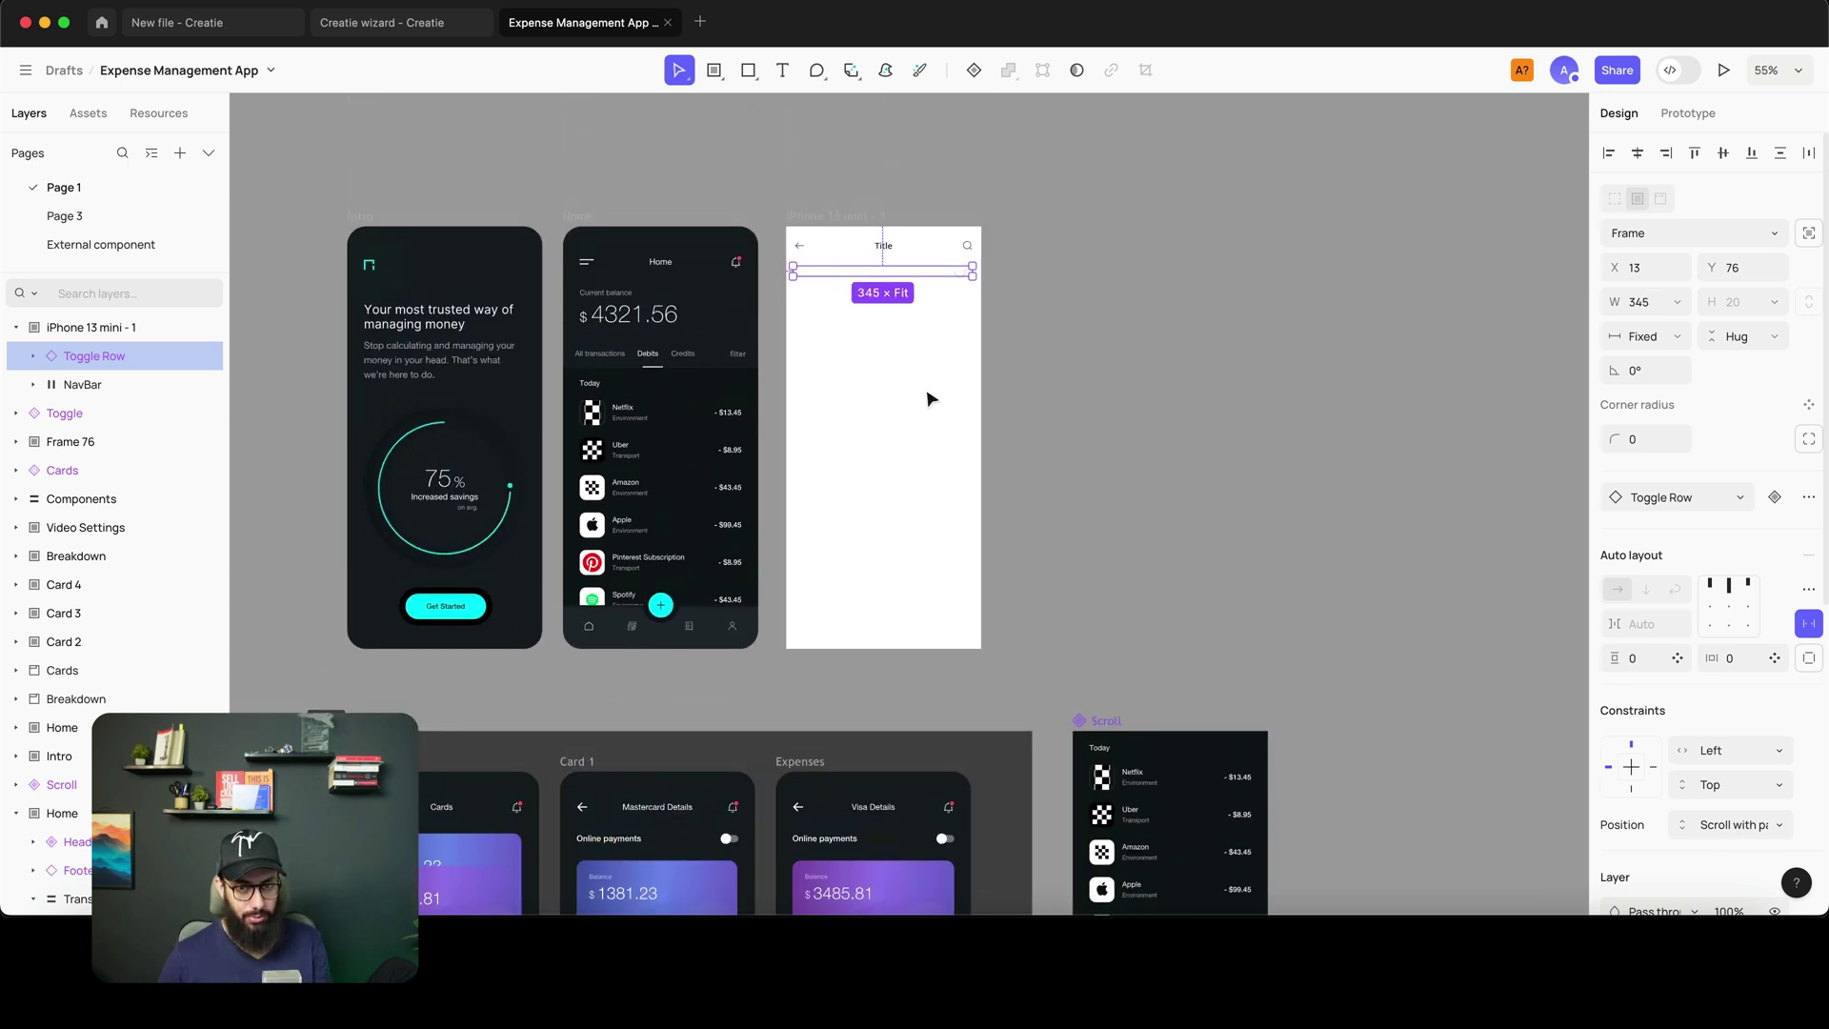
scroll(915, 405, "up", 4)
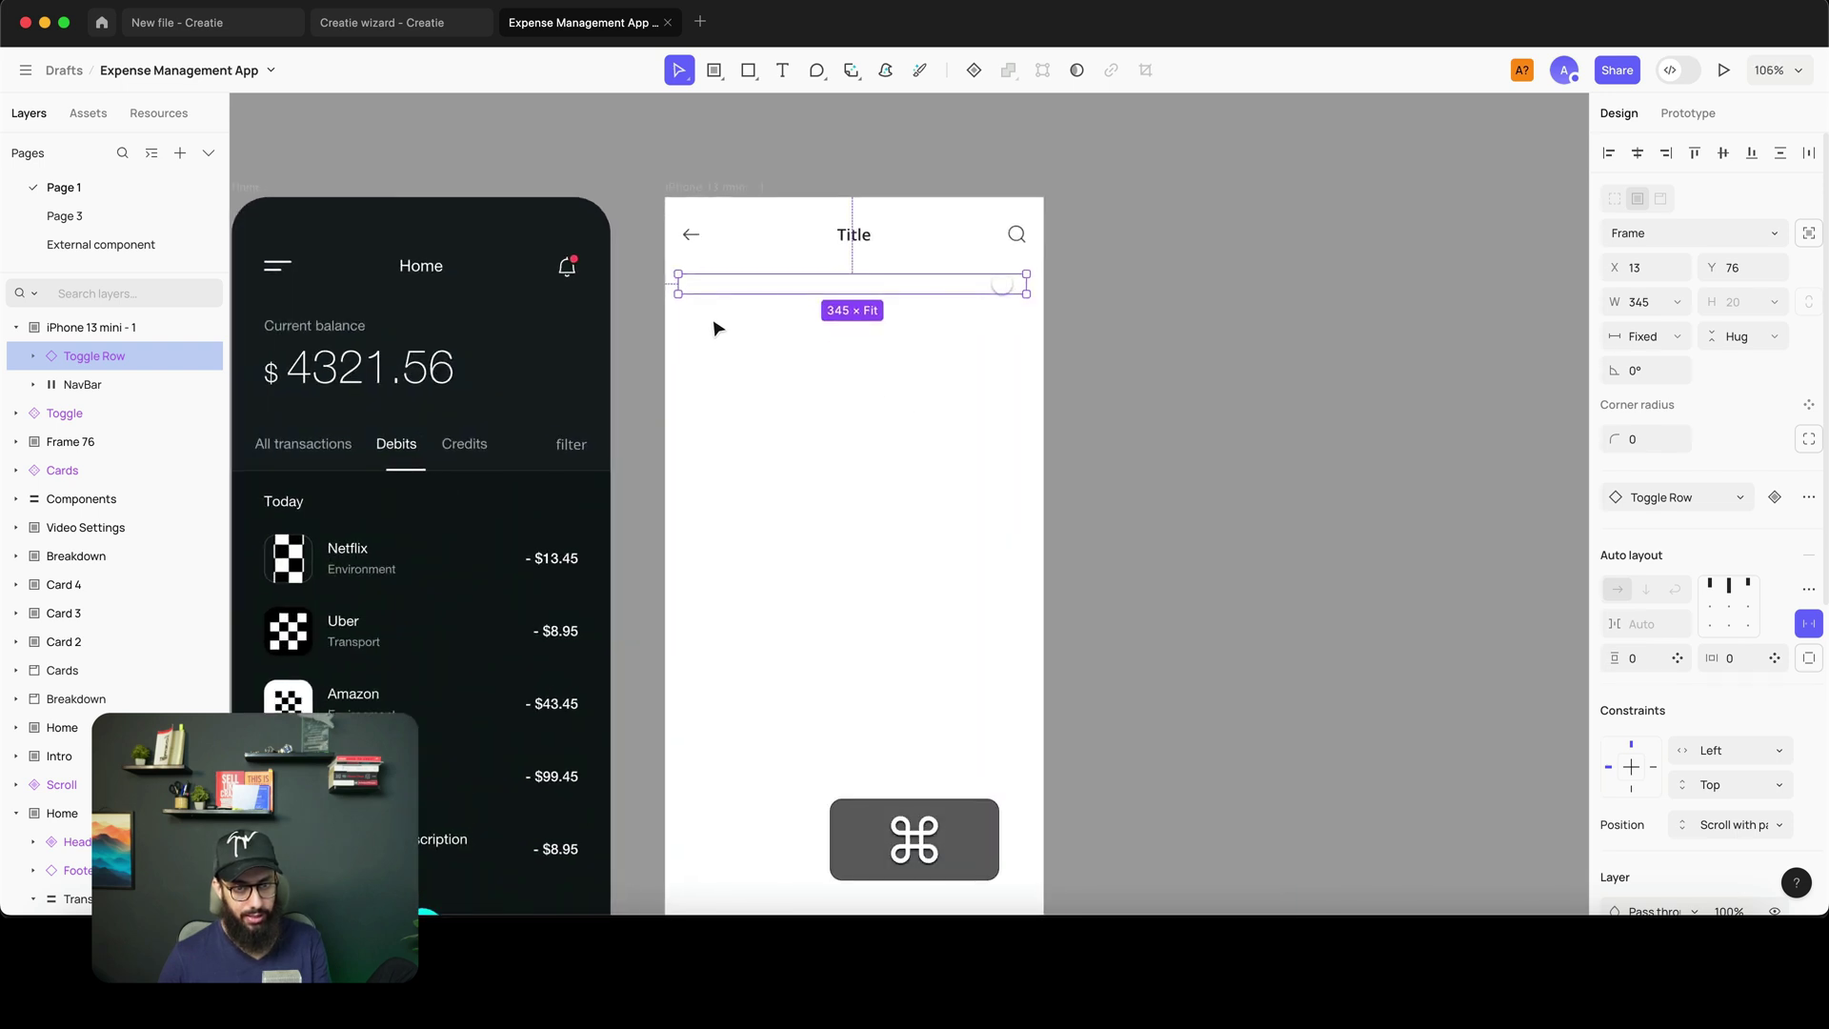
key("w")
mouse_move(676, 312)
left_mouse_down()
mouse_move(1013, 441)
mouse_move(1029, 487)
left_mouse_up()
type("card")
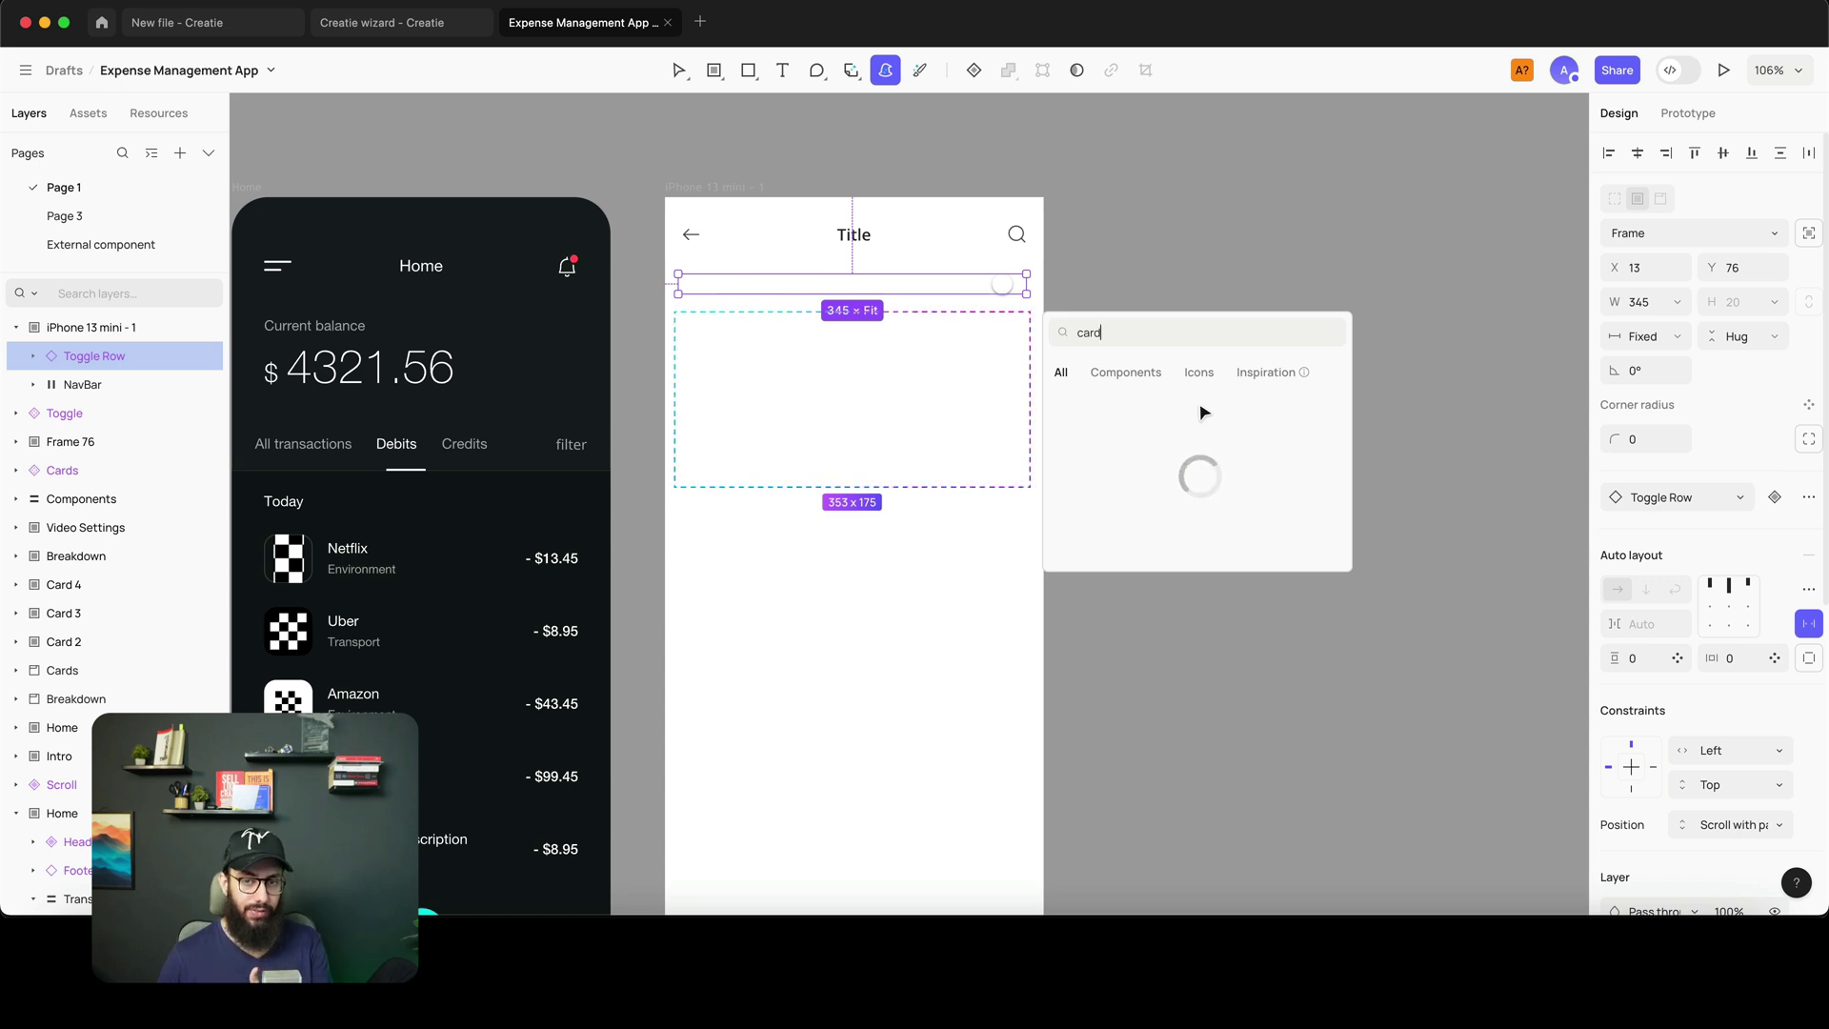
scroll(625, 482, "down", 4)
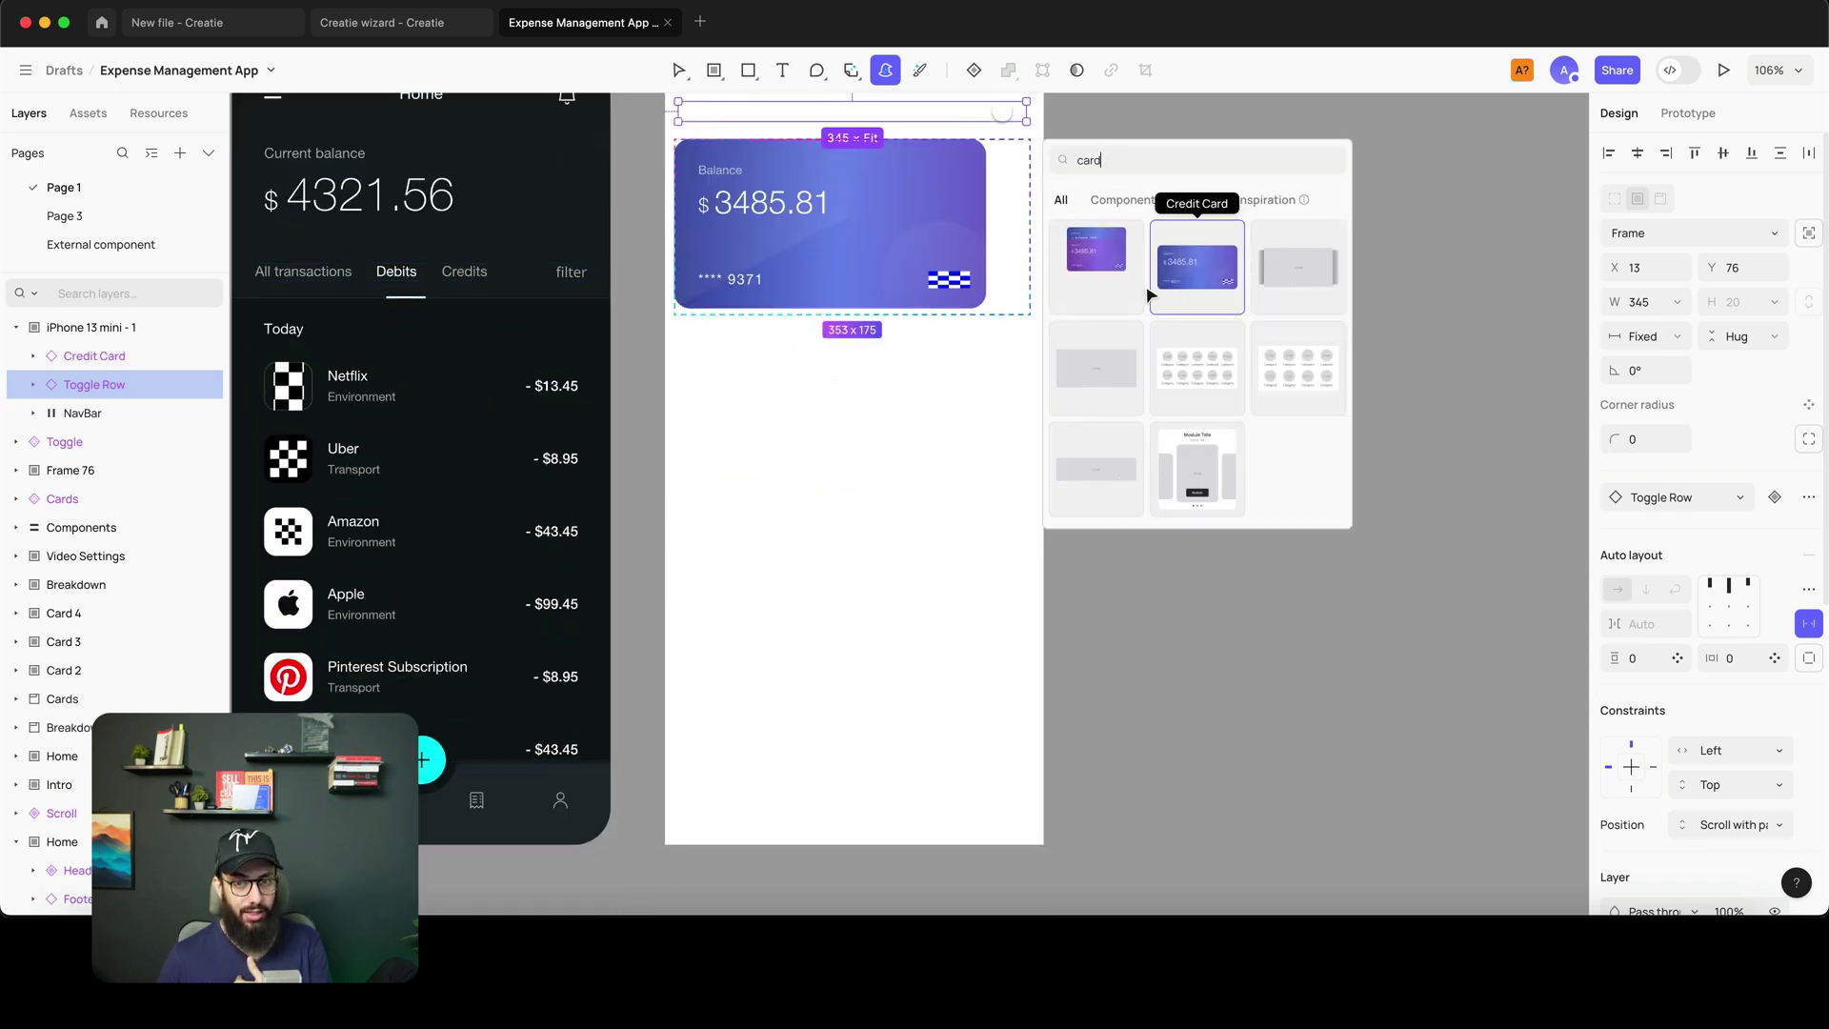
left_click(1200, 294)
- Center the Credit Card horizontally in the frame and move it down to Y 131
scroll(991, 365, "up", 1)
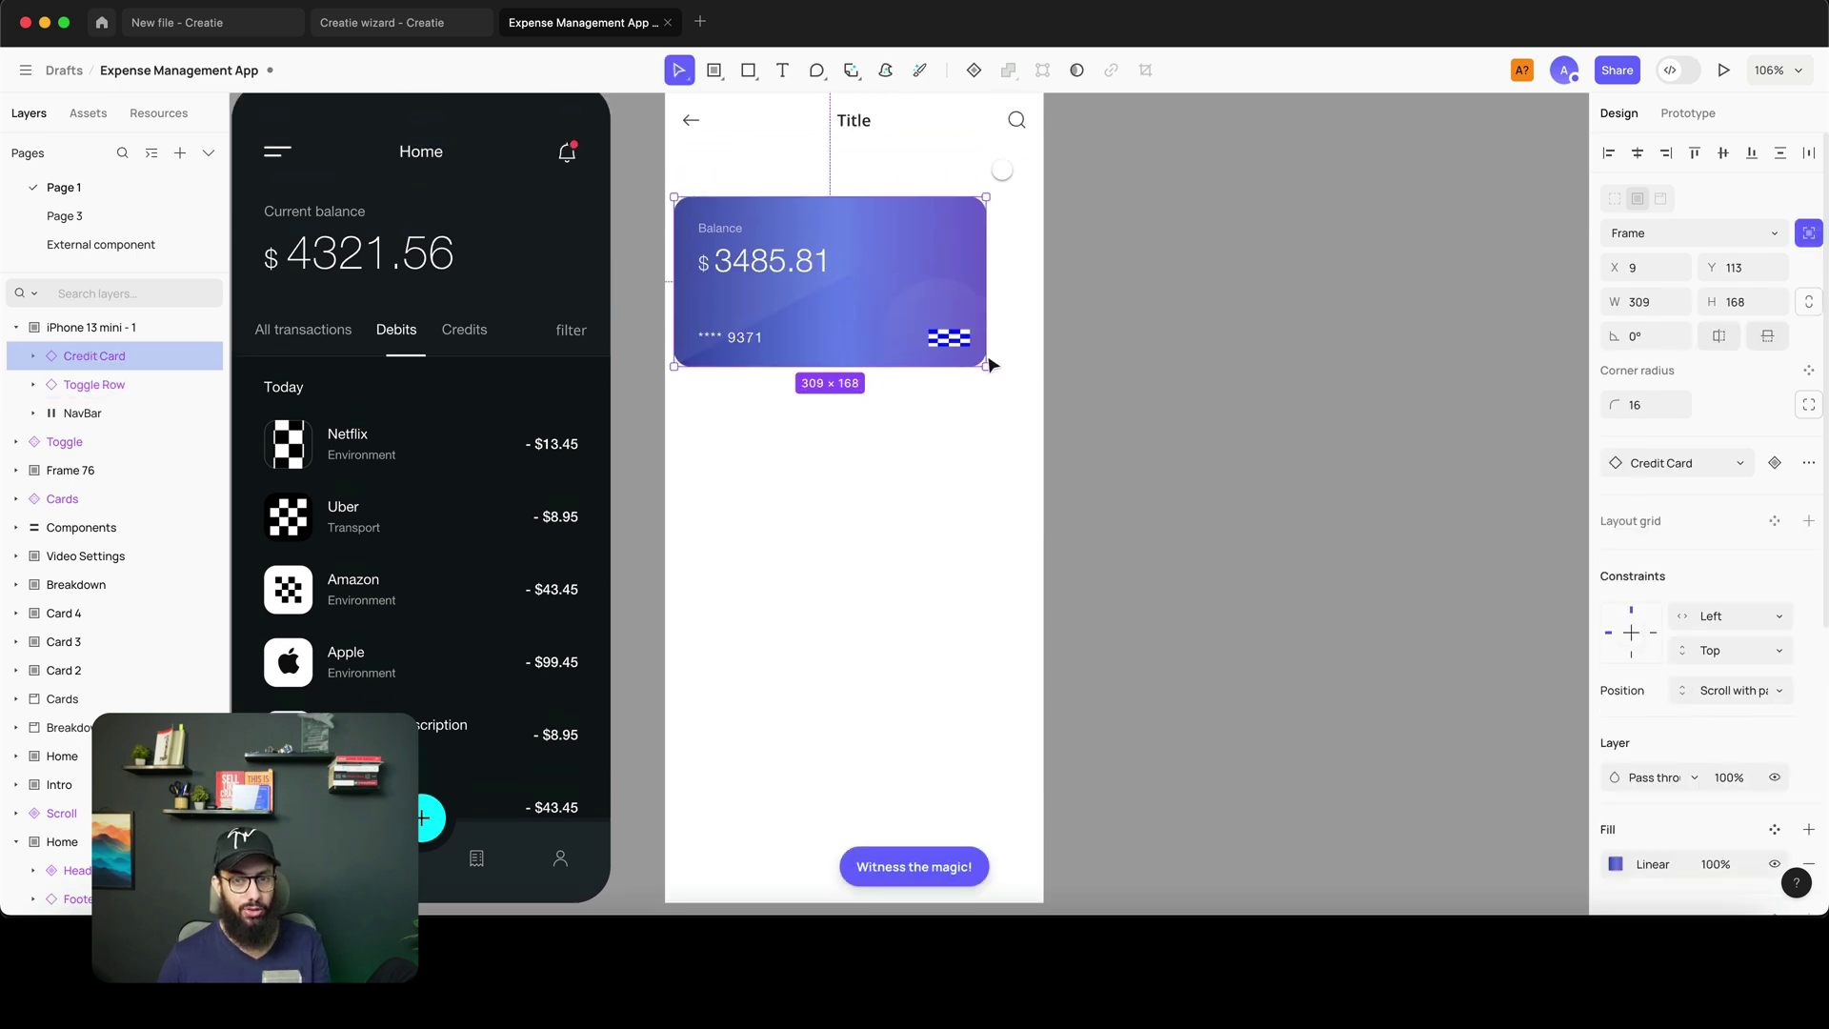
key("alt+h")
key("alt+shift+h")
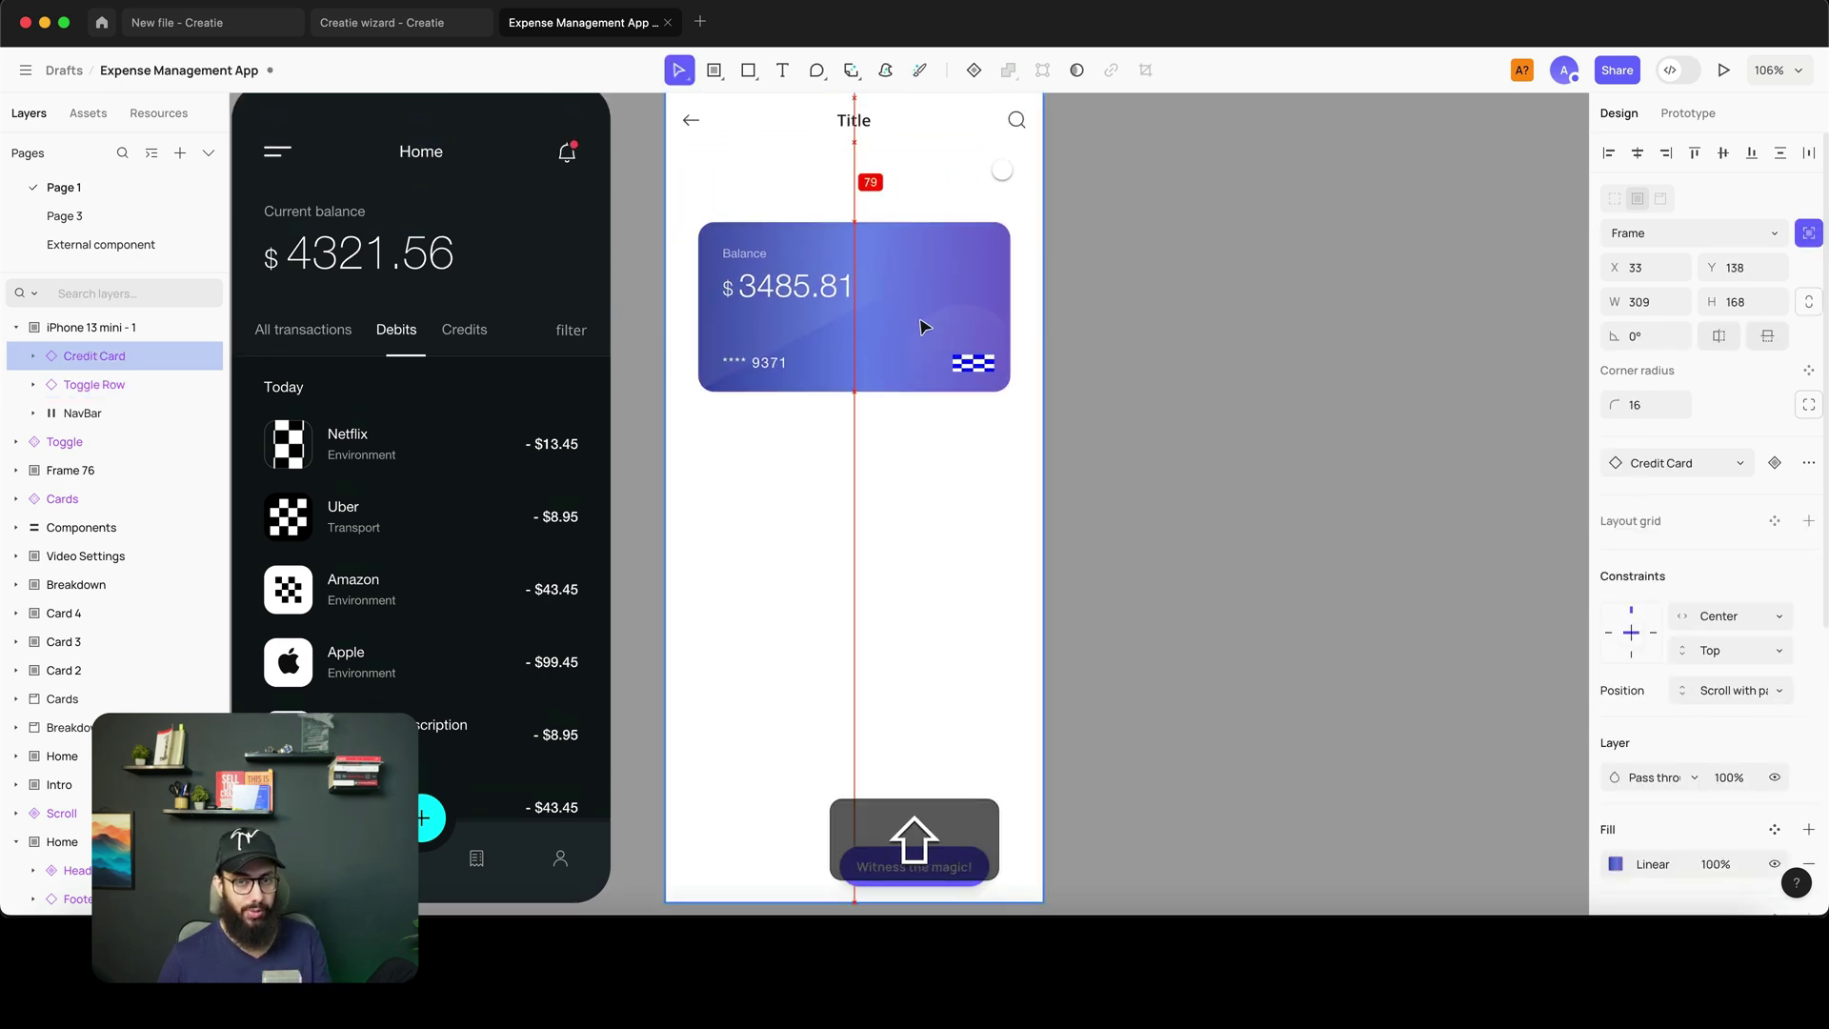
- Mark out an area of about 325 x 195 below the Credit Card and search for "listing" to preview the Collapse and Drawer suggestions
scroll(987, 393, "down", 5)
scroll(981, 401, "down", 3)
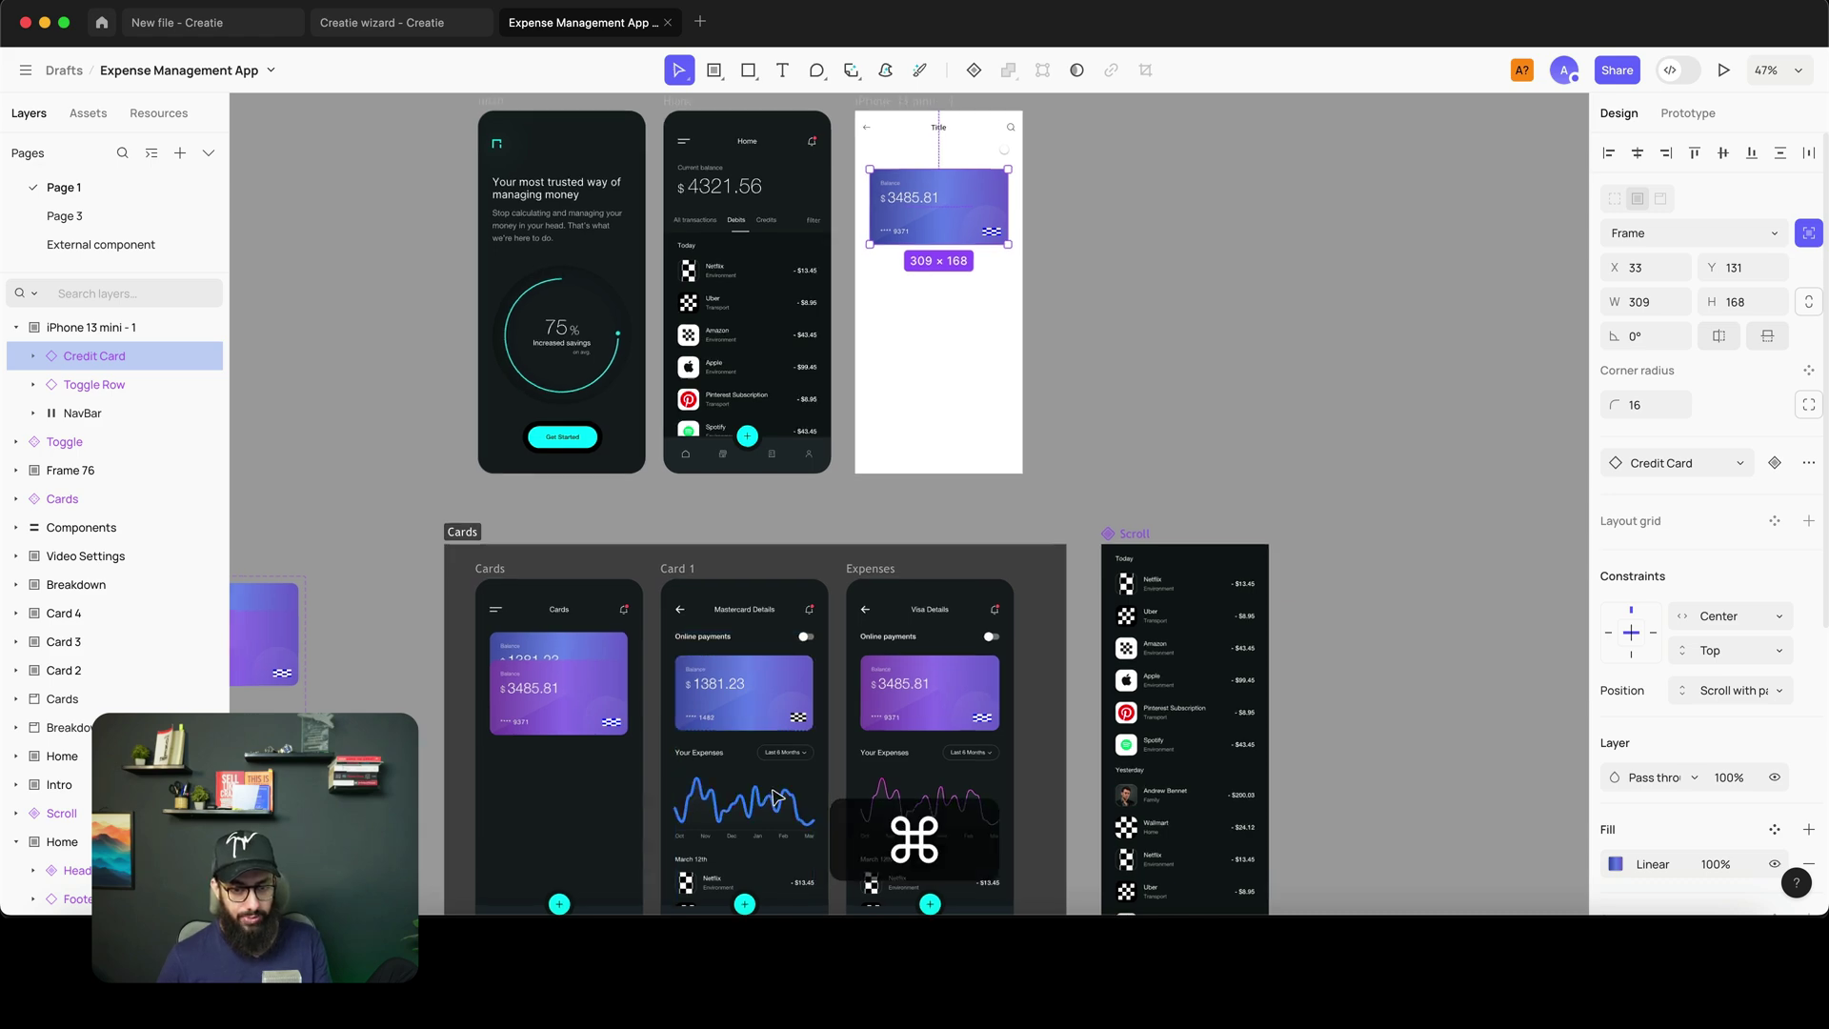
scroll(754, 736, "up", 4)
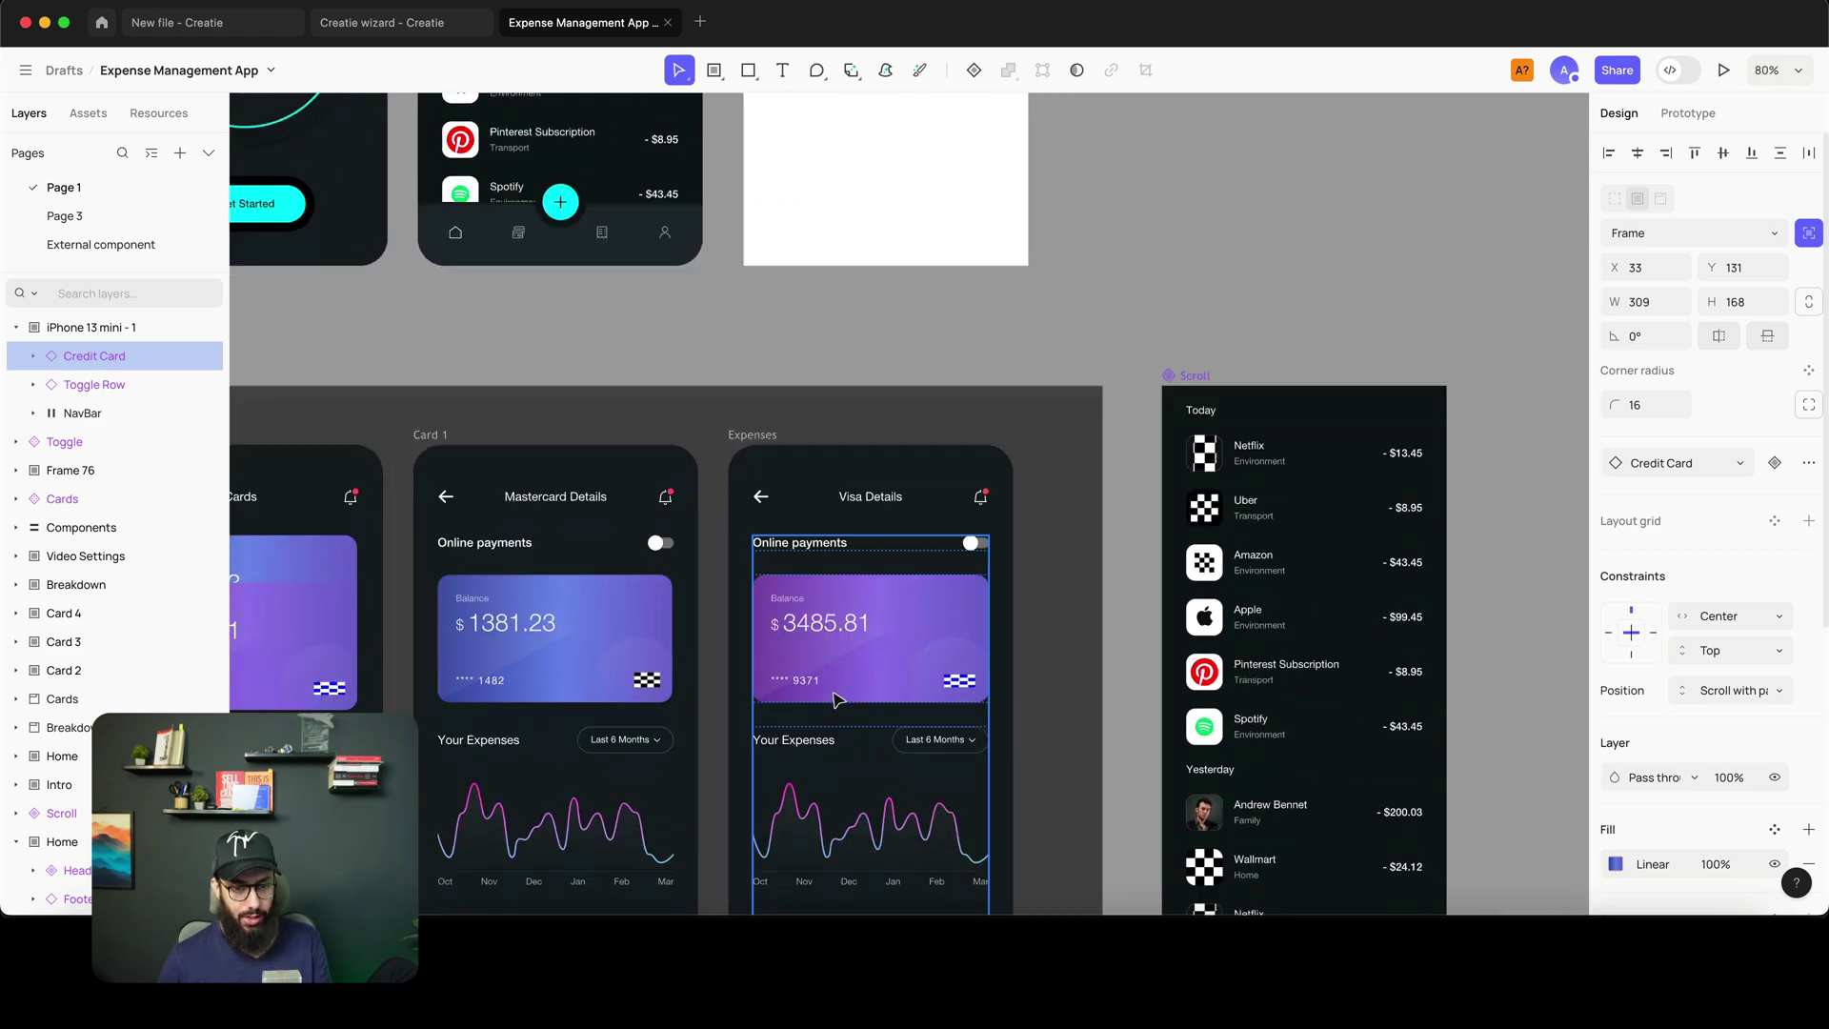
scroll(846, 691, "down", 3)
scroll(496, 726, "up", 10)
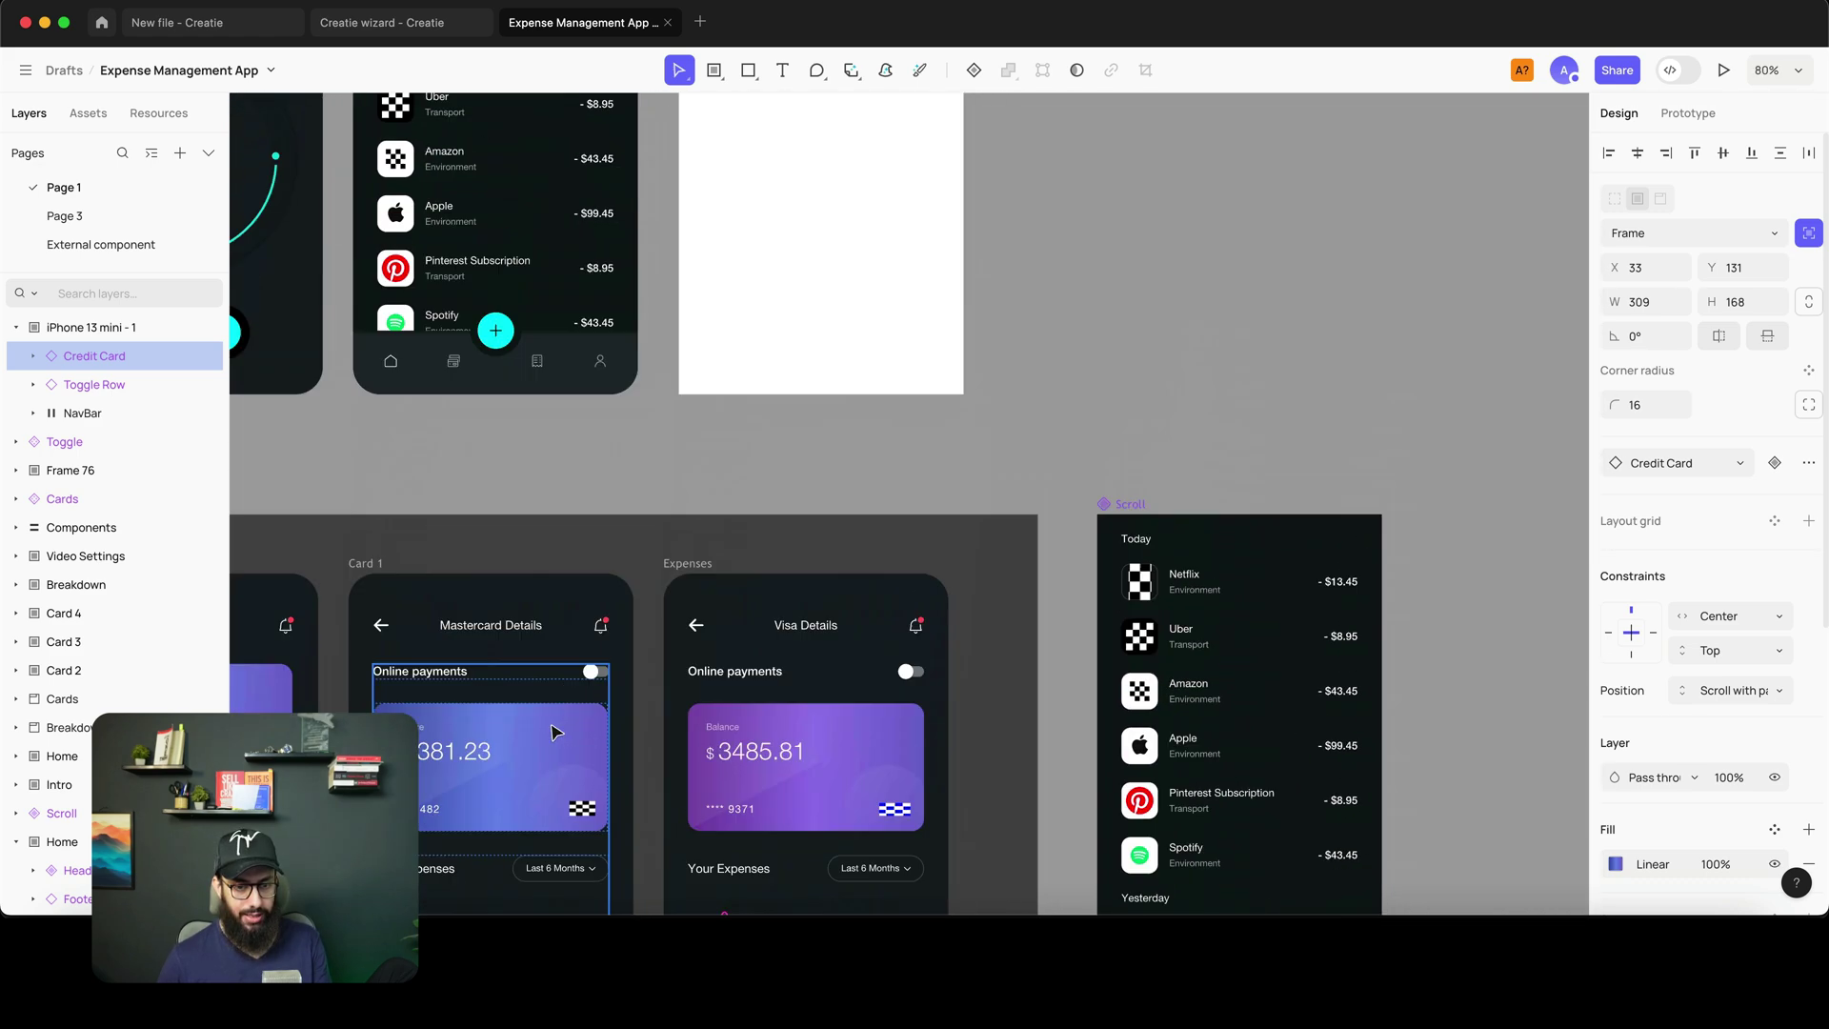
scroll(686, 449, "up", 5)
key("s")
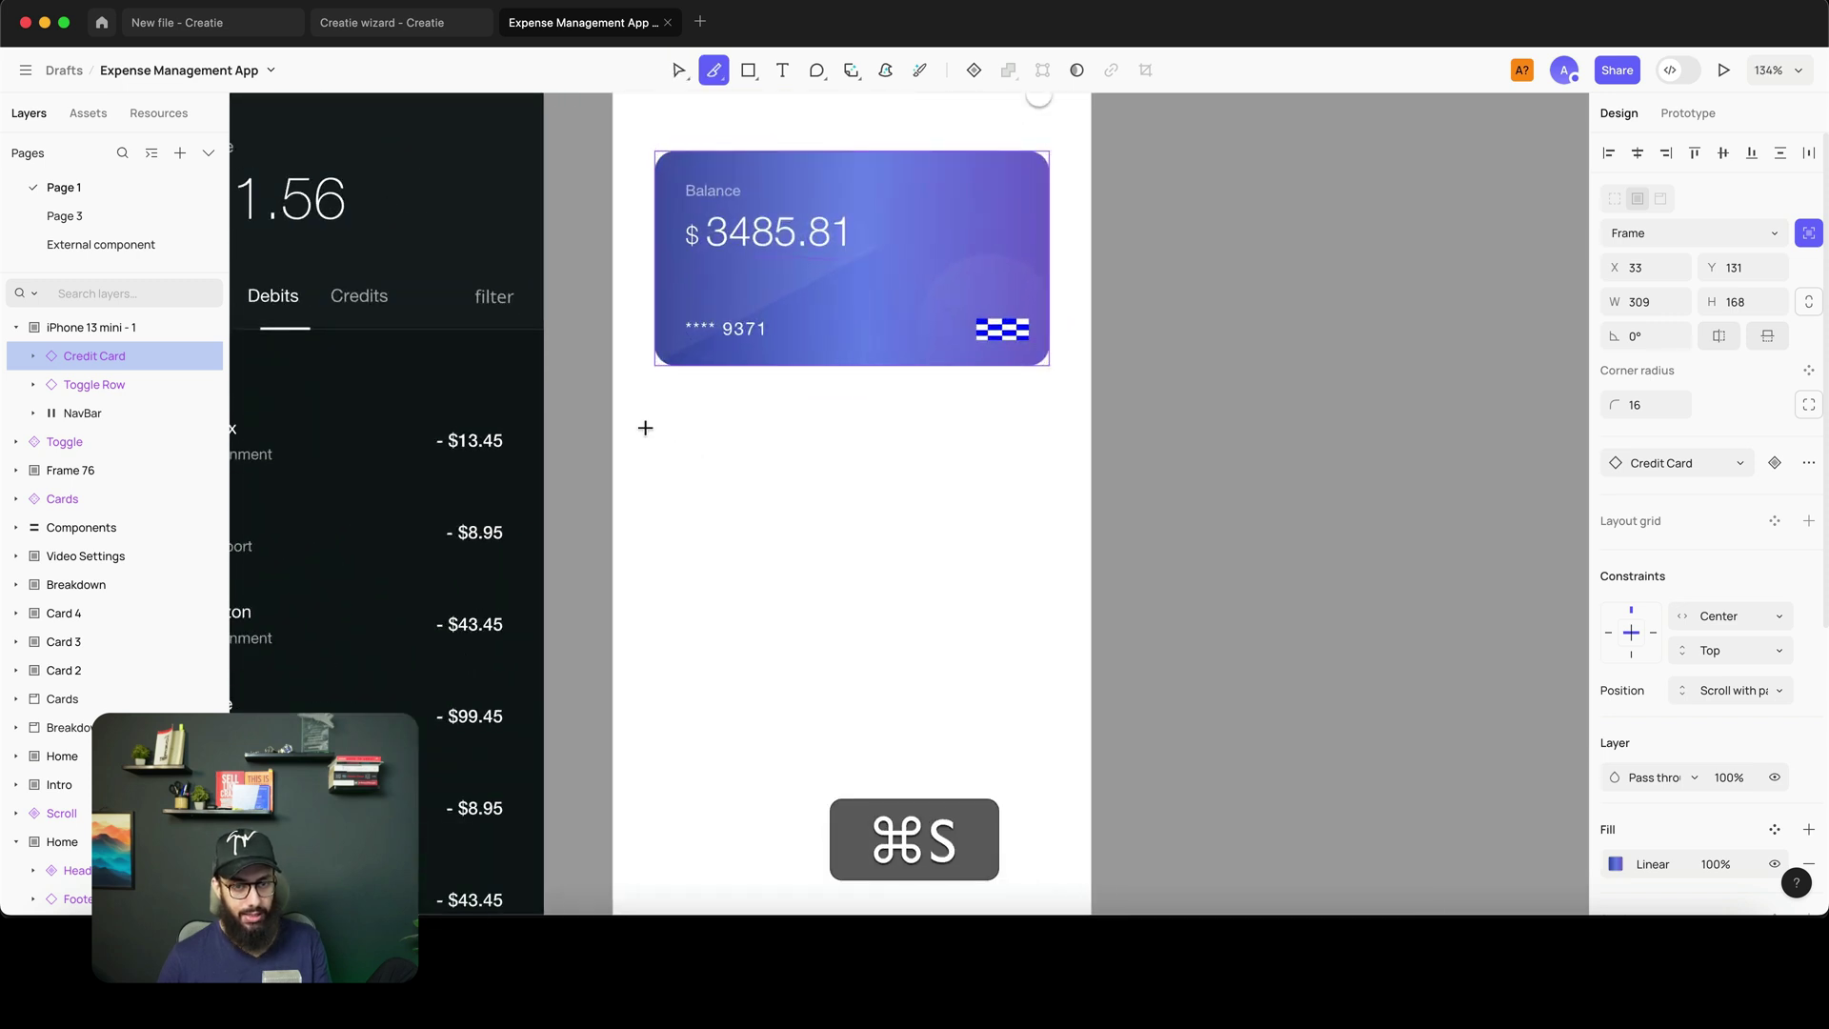
mouse_move(648, 429)
left_mouse_down()
mouse_move(997, 575)
mouse_move(1070, 616)
mouse_move(1055, 619)
mouse_move(1078, 648)
mouse_move(1055, 655)
left_mouse_up()
key("super+w")
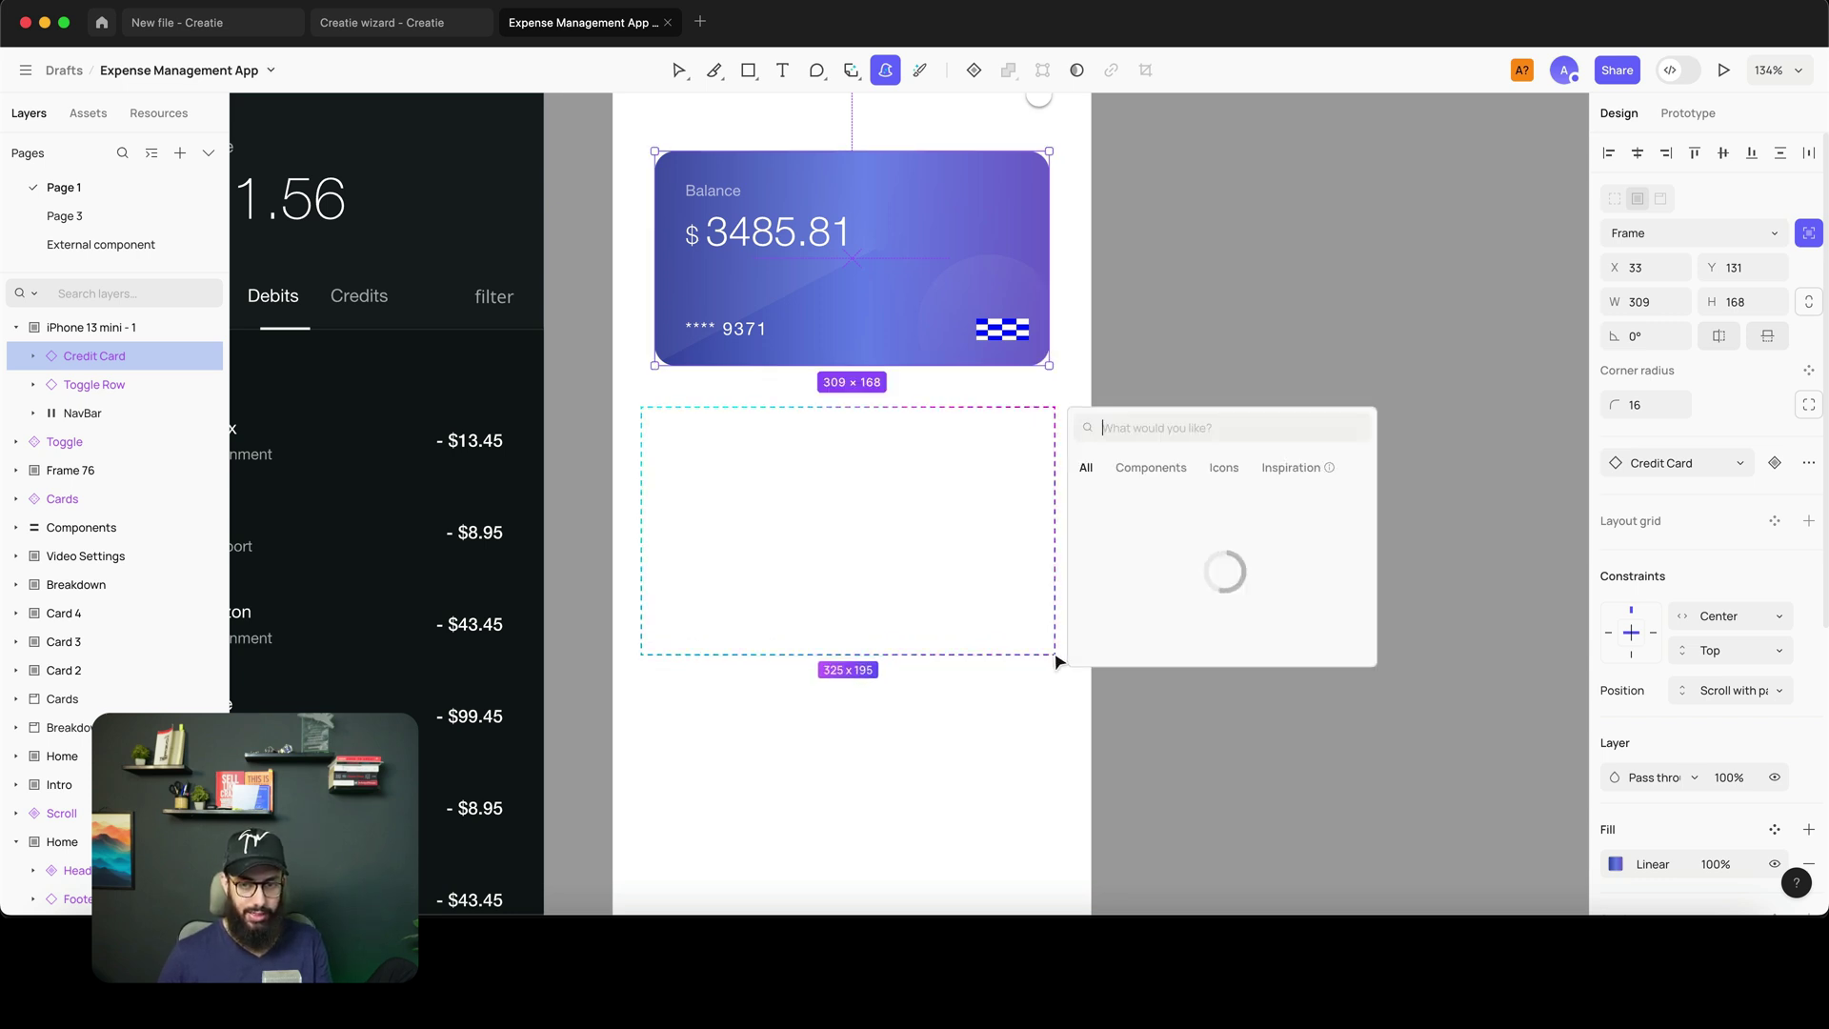
type("listing")
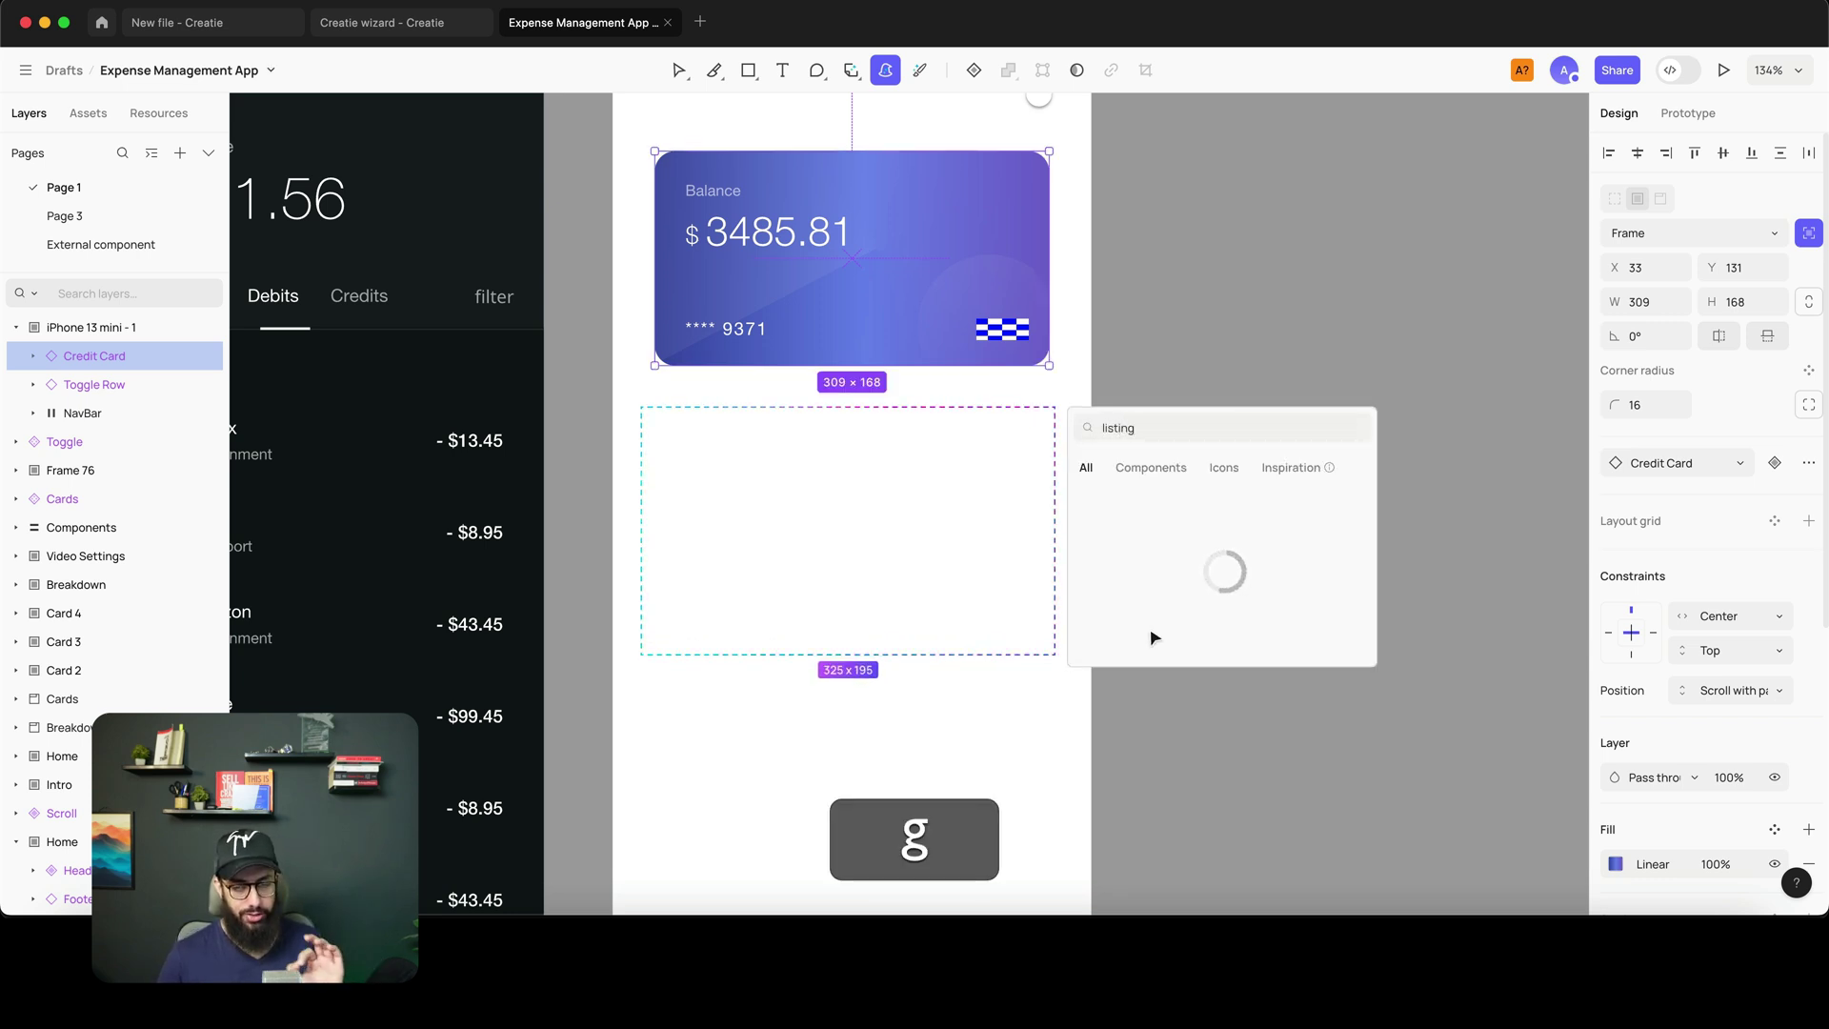
scroll(376, 483, "left", 3)
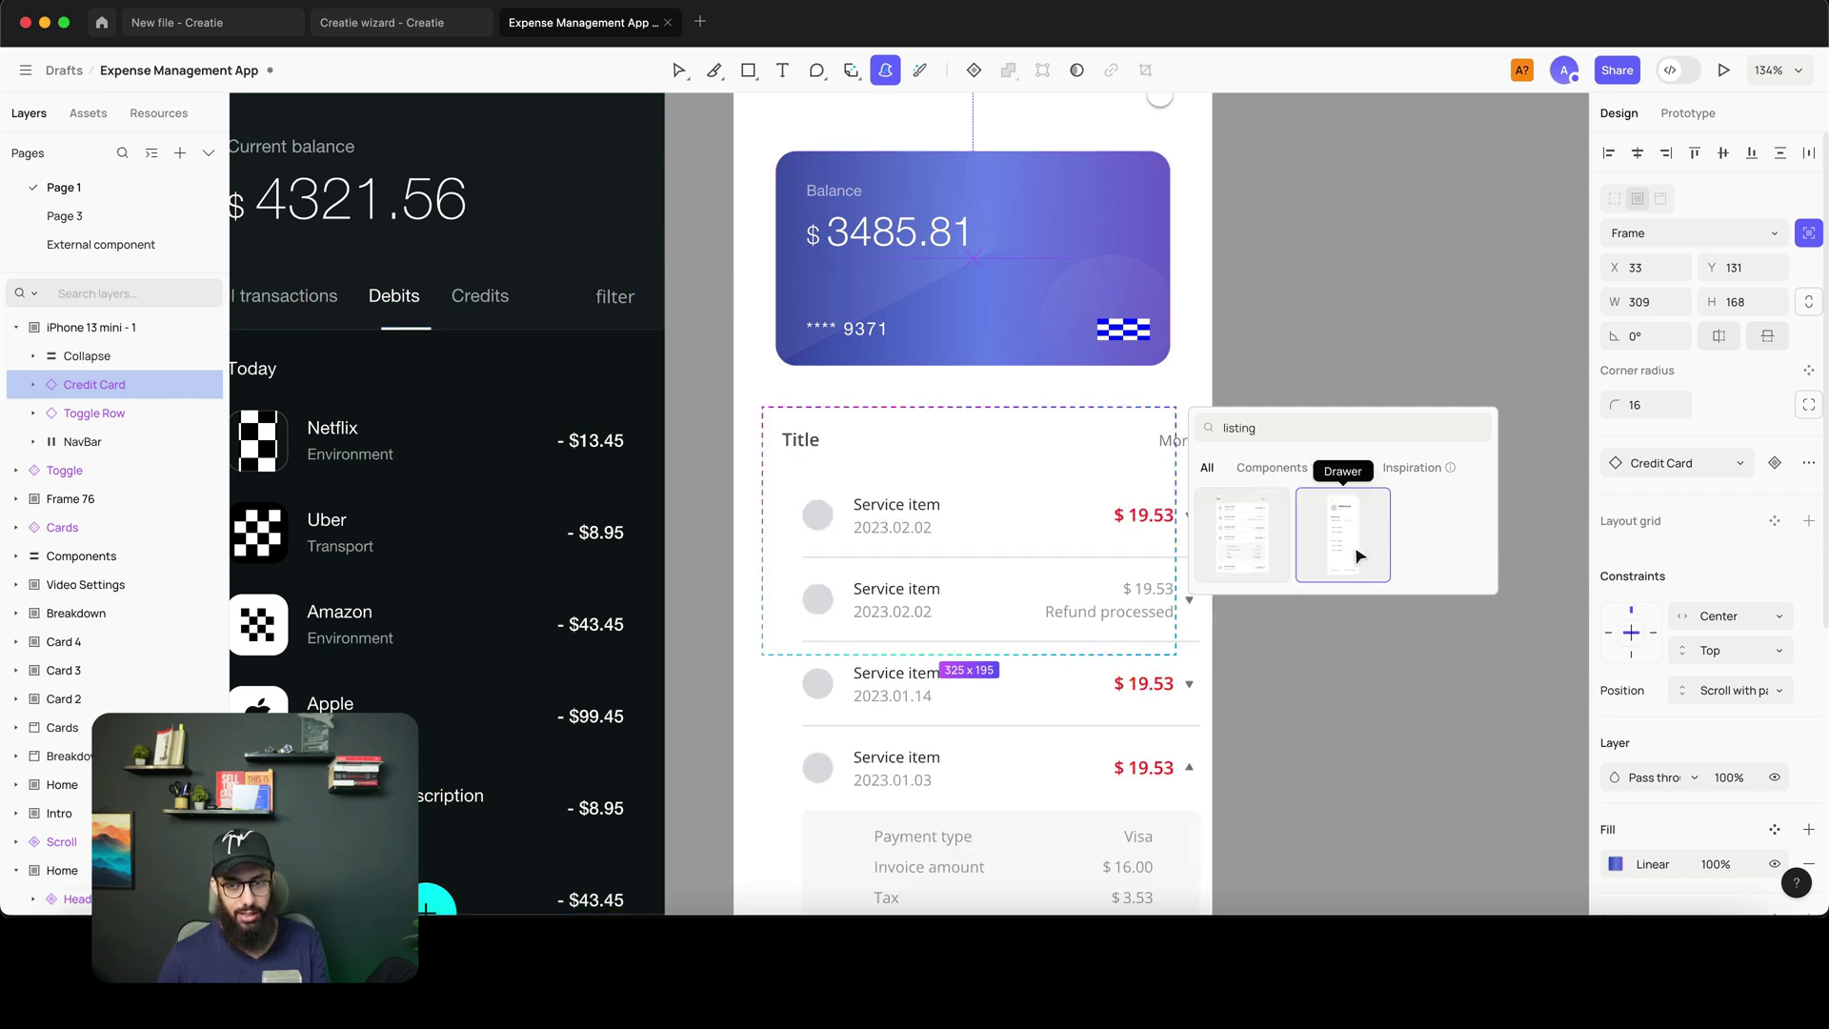
scroll(433, 545, "left", 2)
- Inspect the Uber transaction row in the Home screen to identify the component it is built from
left_click(515, 531)
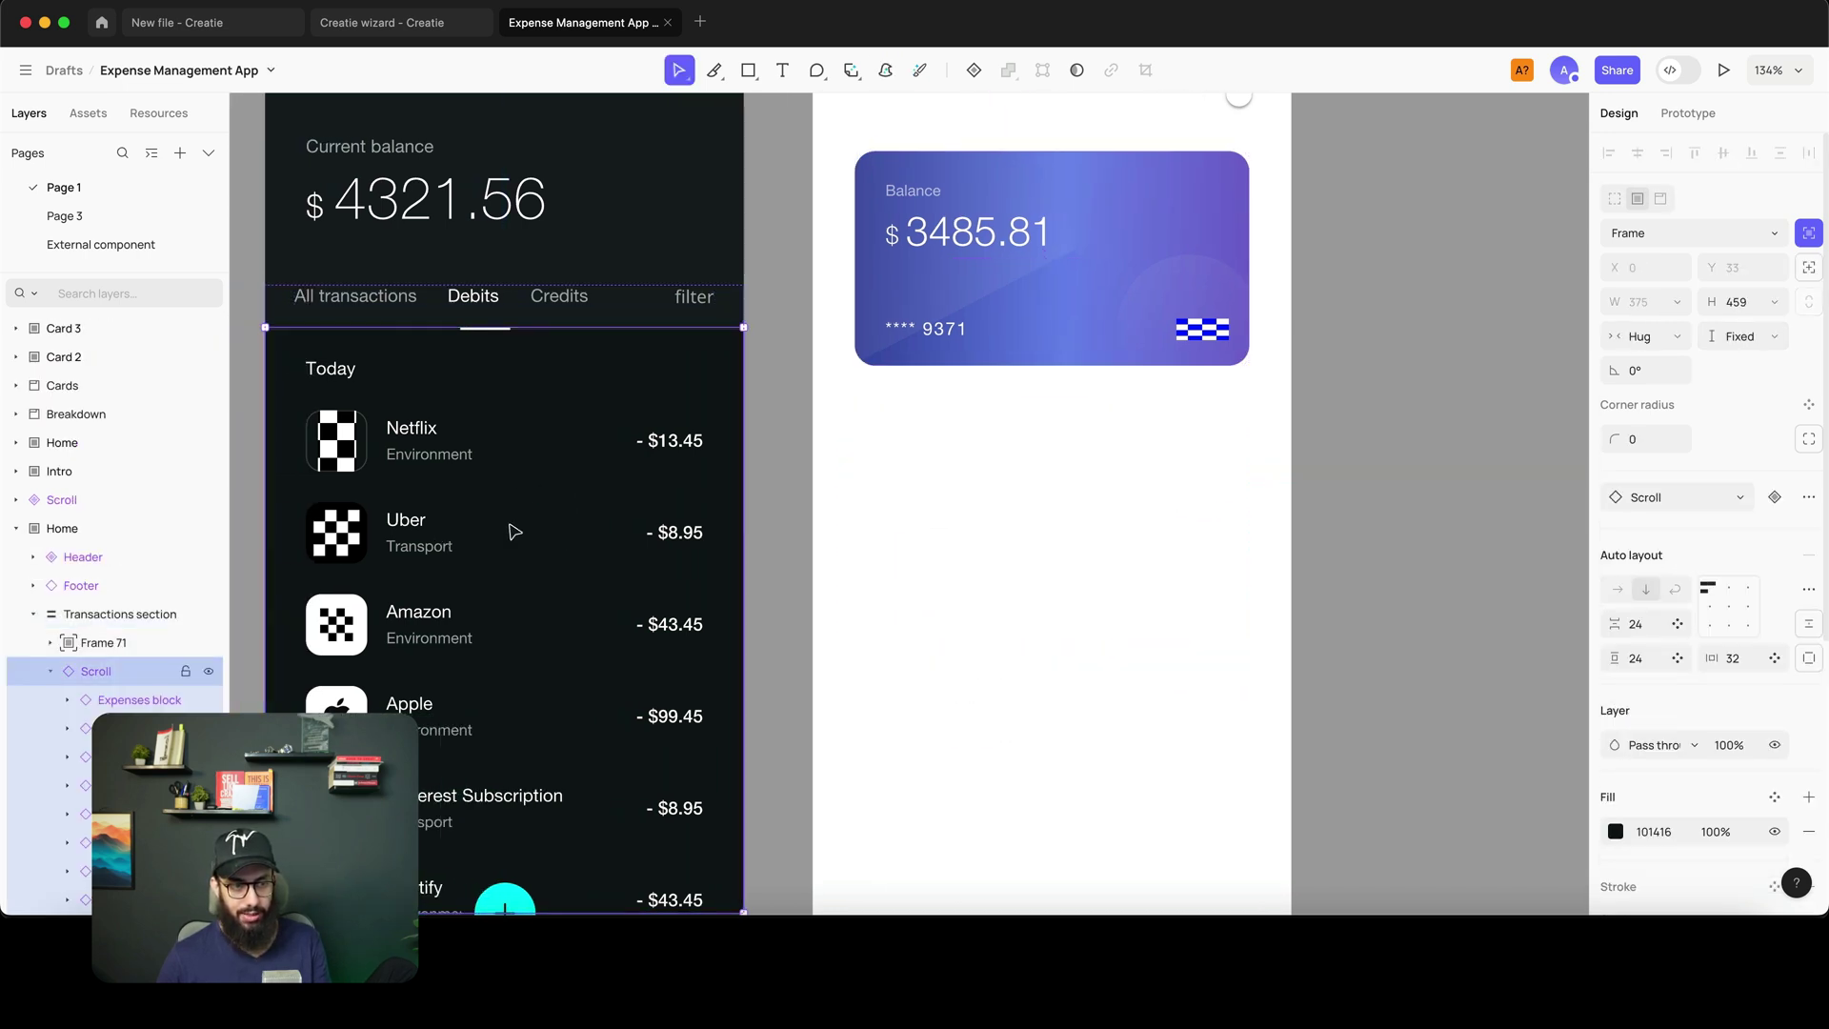
left_click(497, 534)
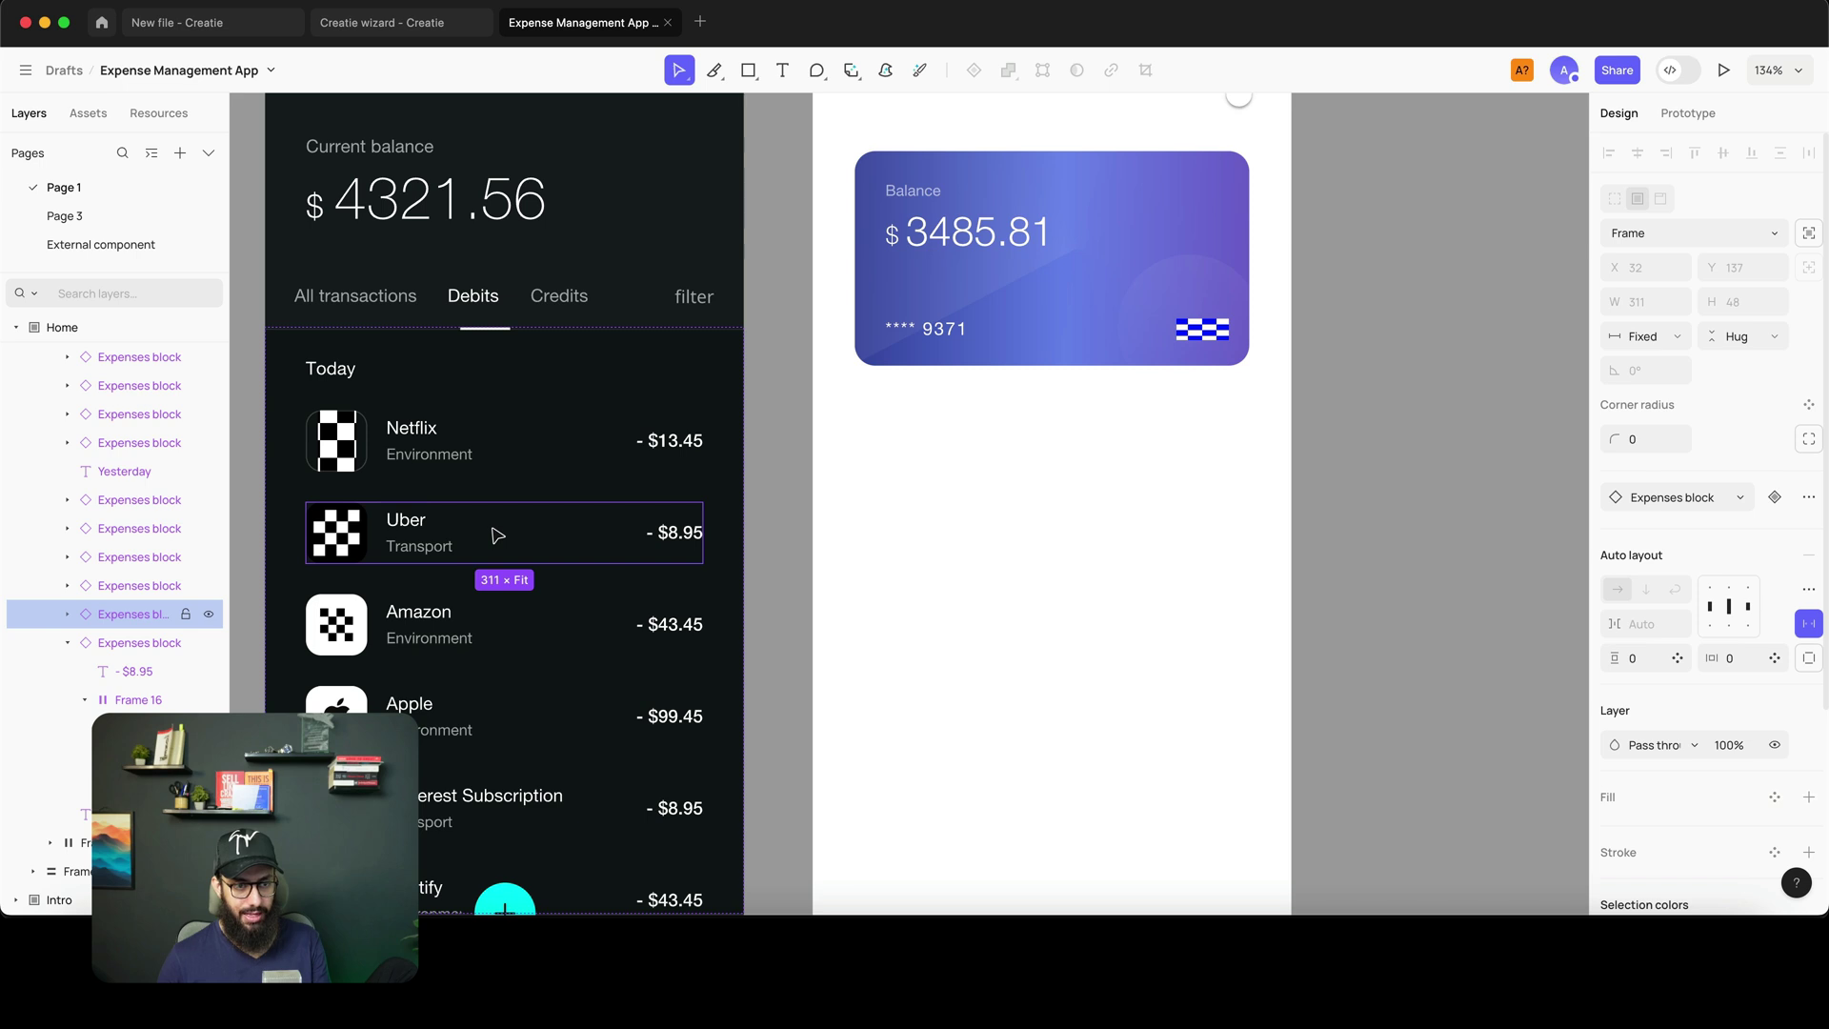
scroll(543, 502, "right", 8)
left_click(1092, 489)
key("s")
key("w")
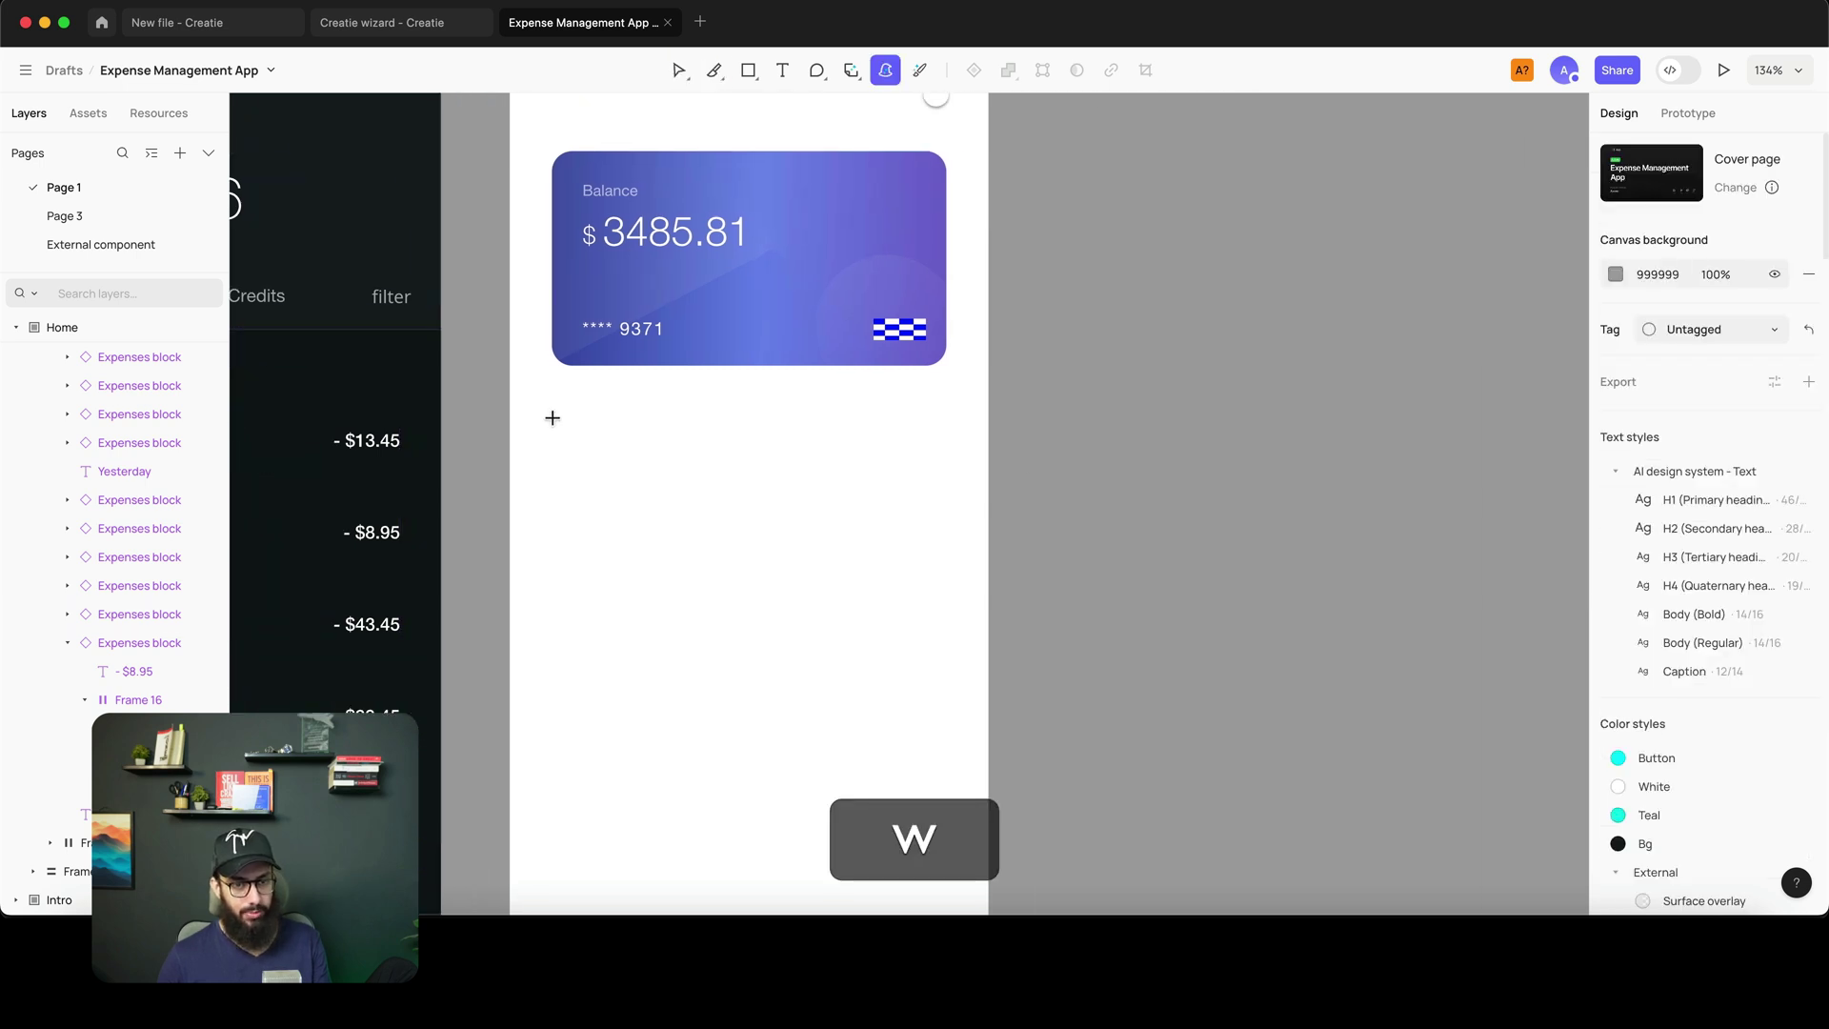
left_click_drag(542, 410, 955, 712)
key("Escape")
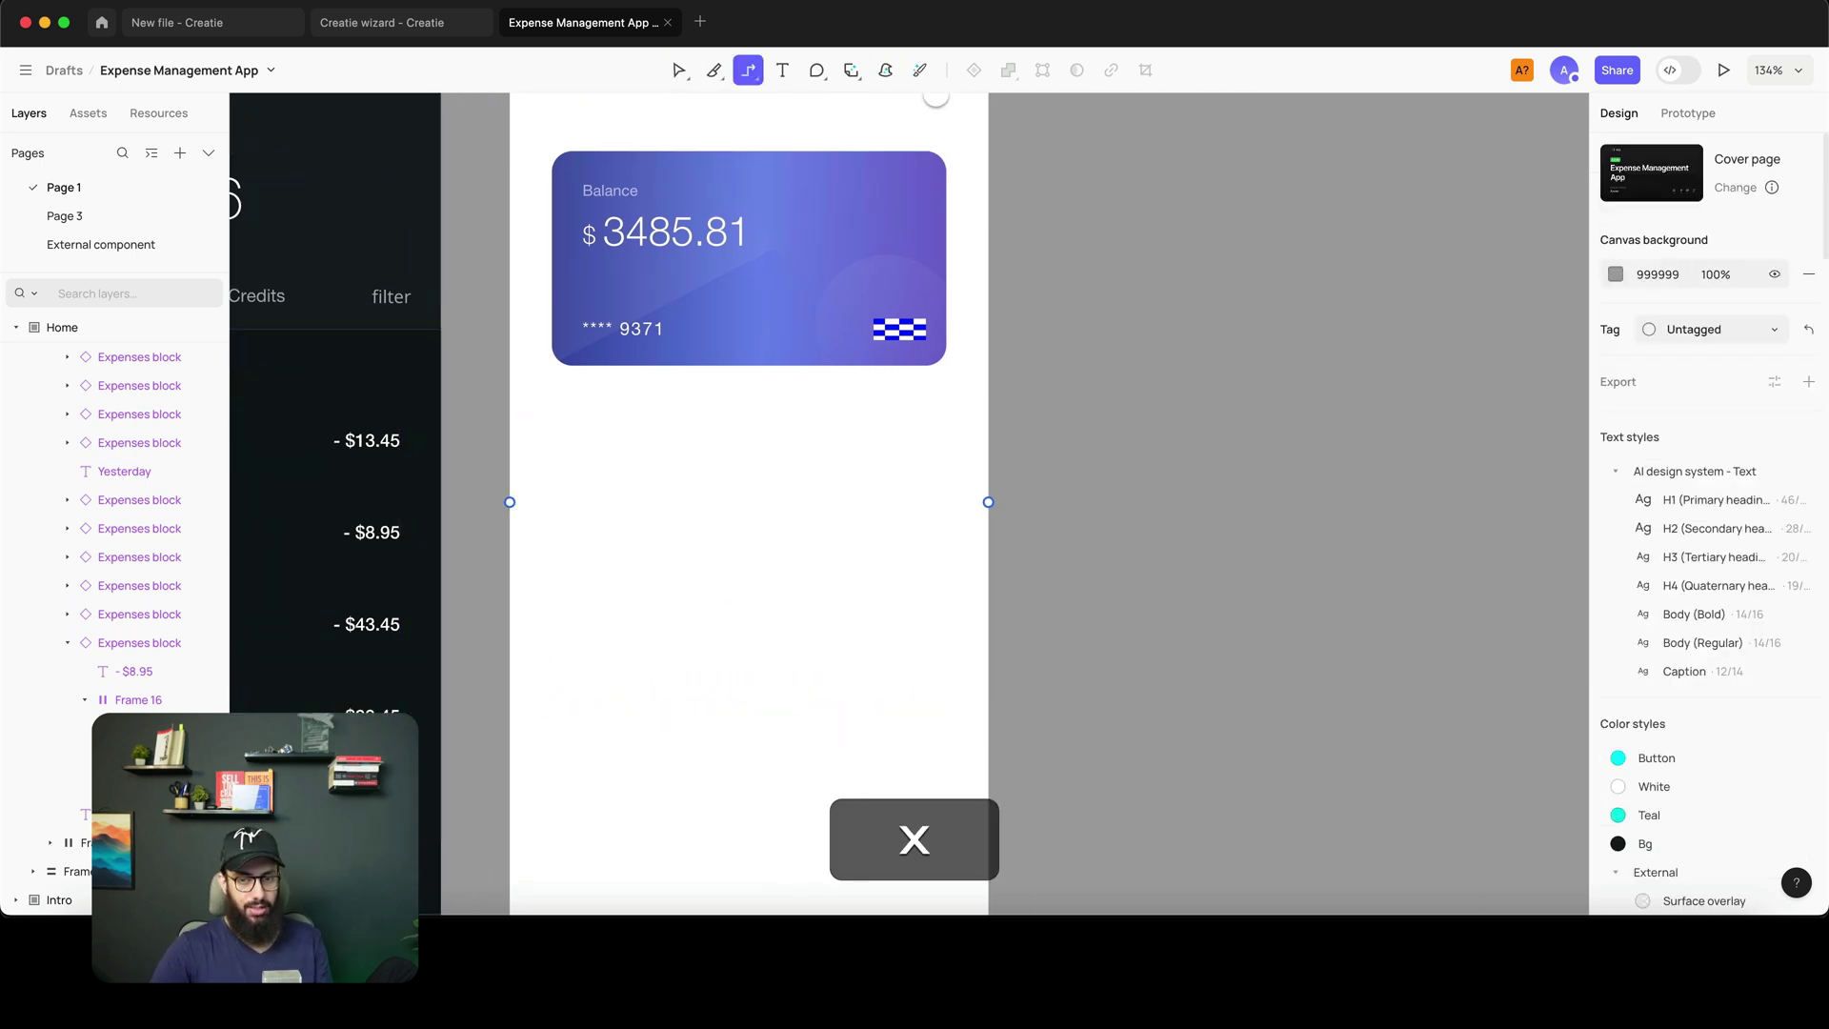
key("e")
key("w")
left_click_drag(549, 409, 951, 751)
key("Escape")
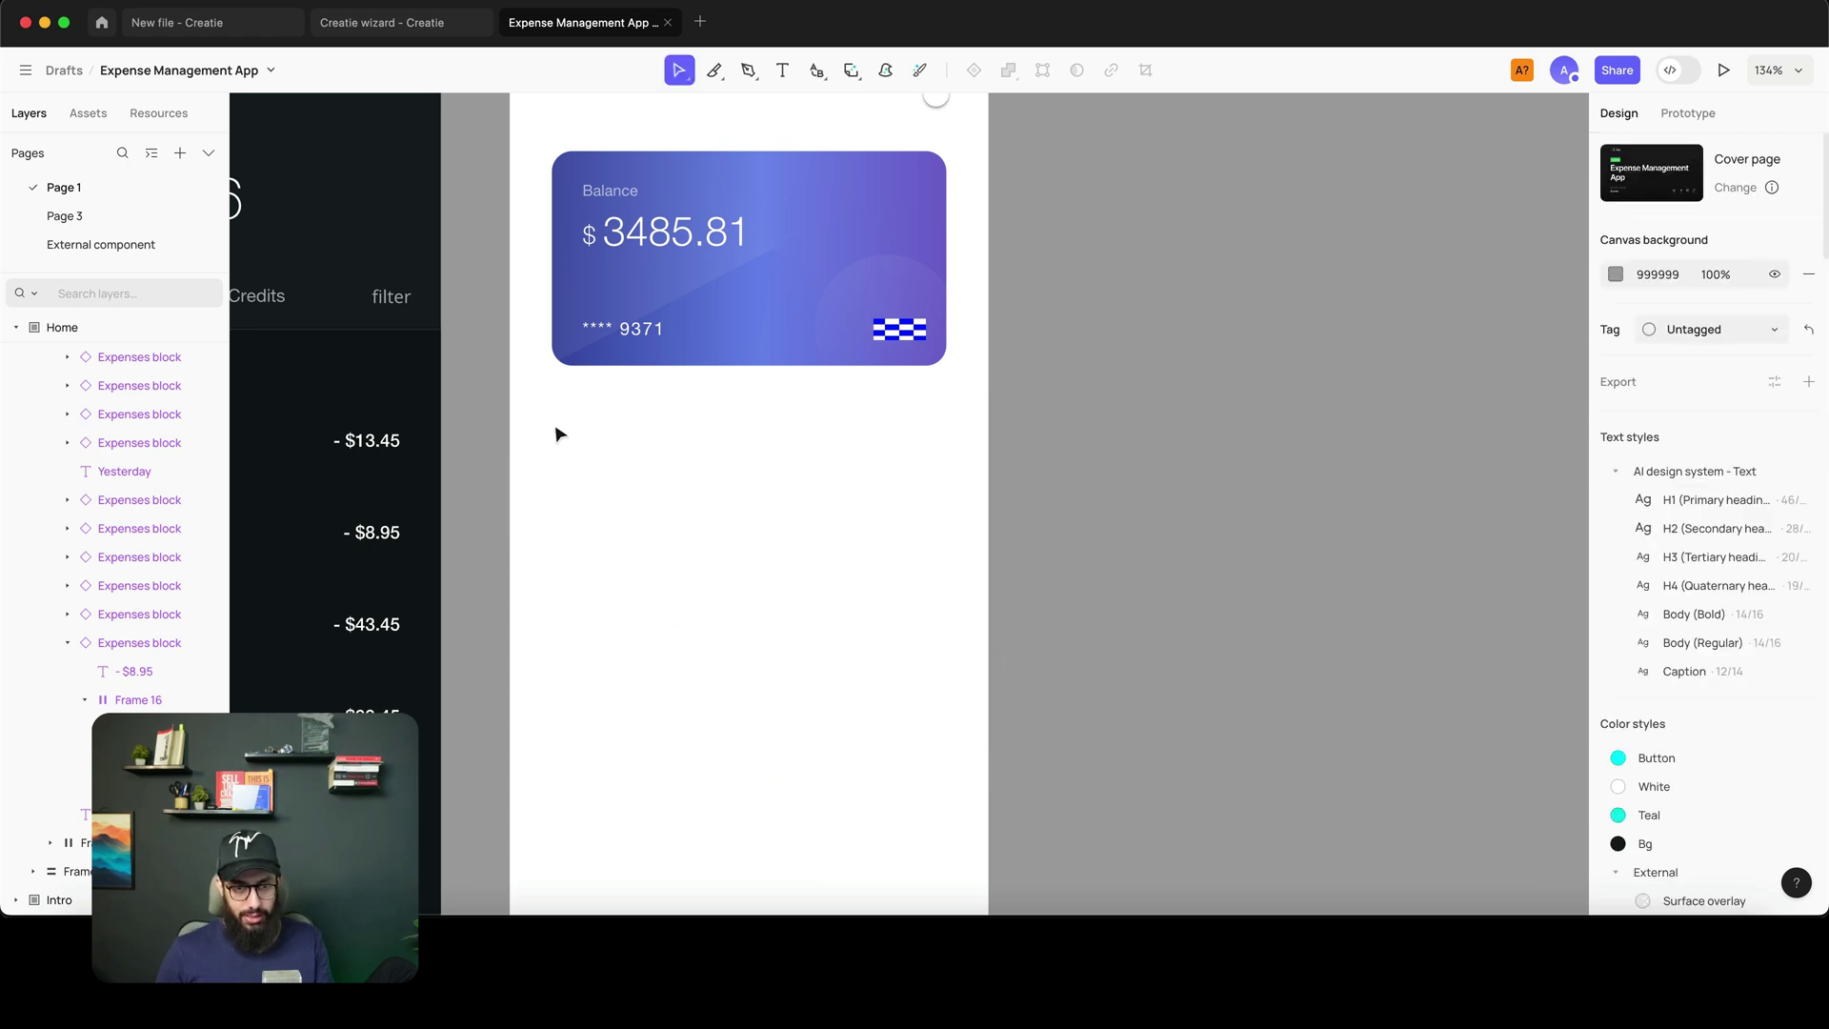
- Mark out an area of about 328 x 244 below the Credit Card and insert the Expenses block component found with "expenses"
key("v")
key("w")
left_click_drag(546, 404, 963, 716)
type("expenses")
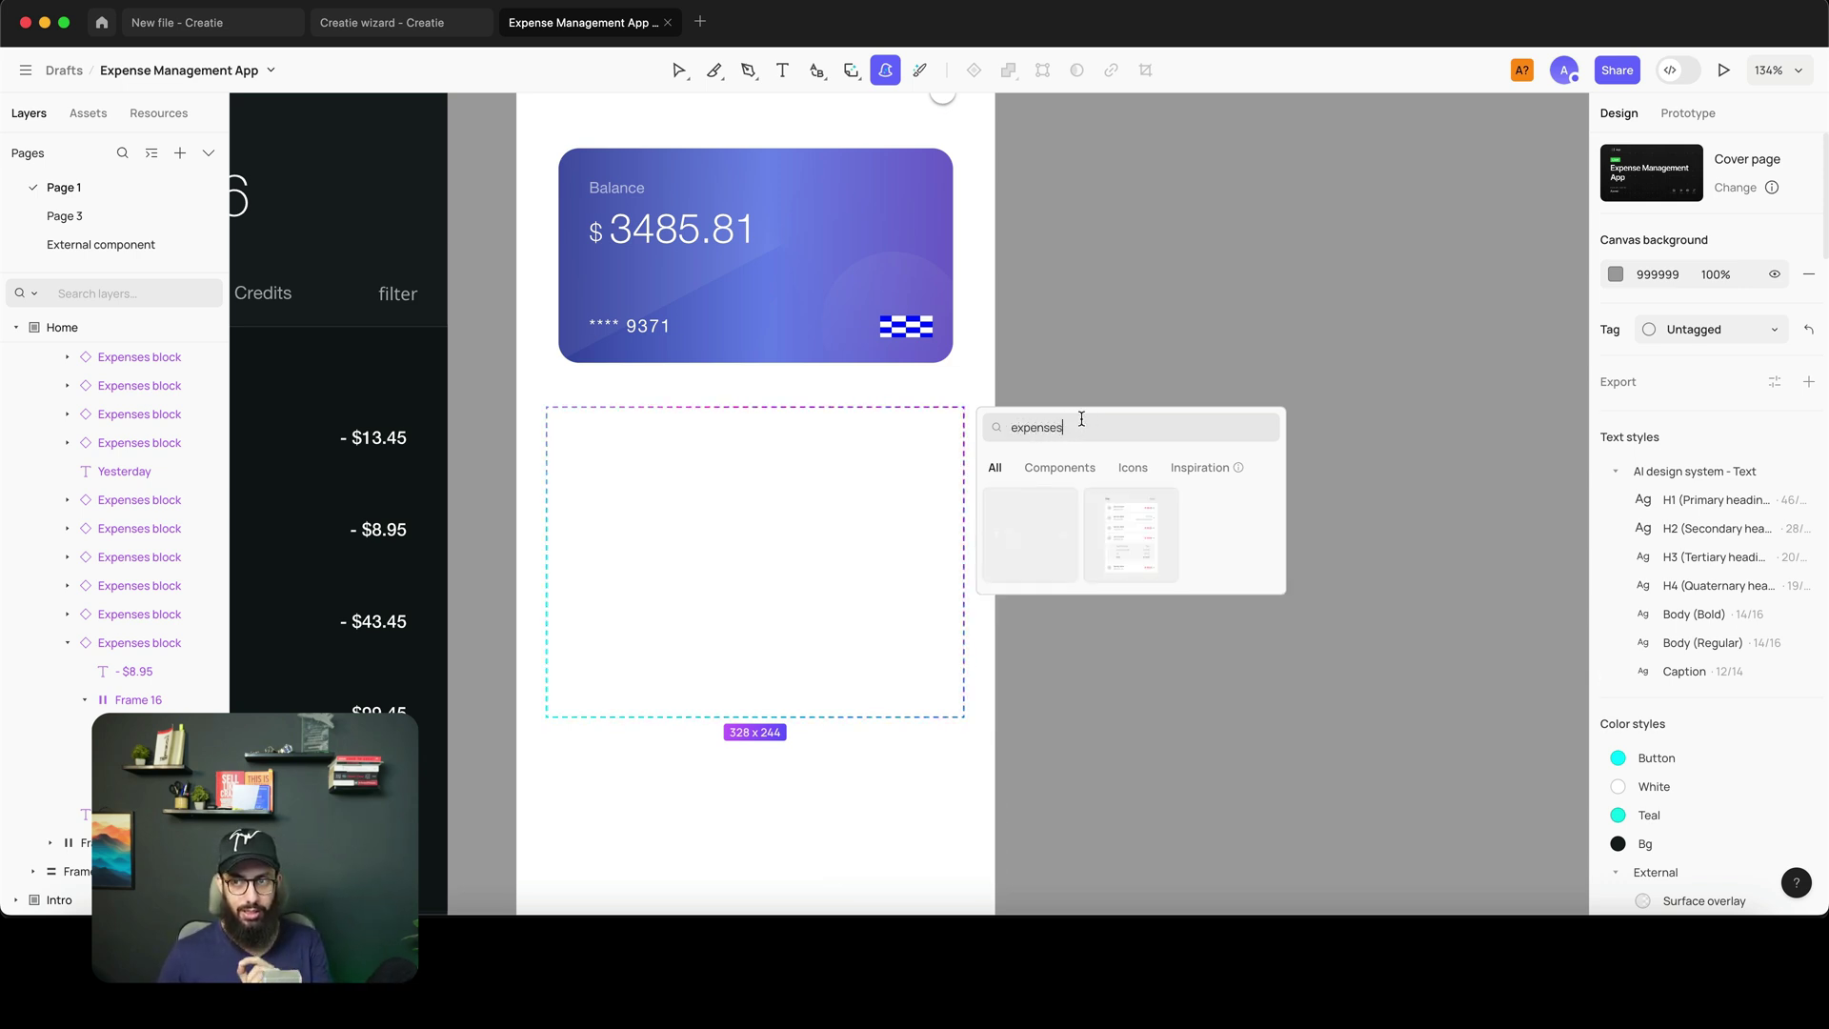
left_click(1041, 530)
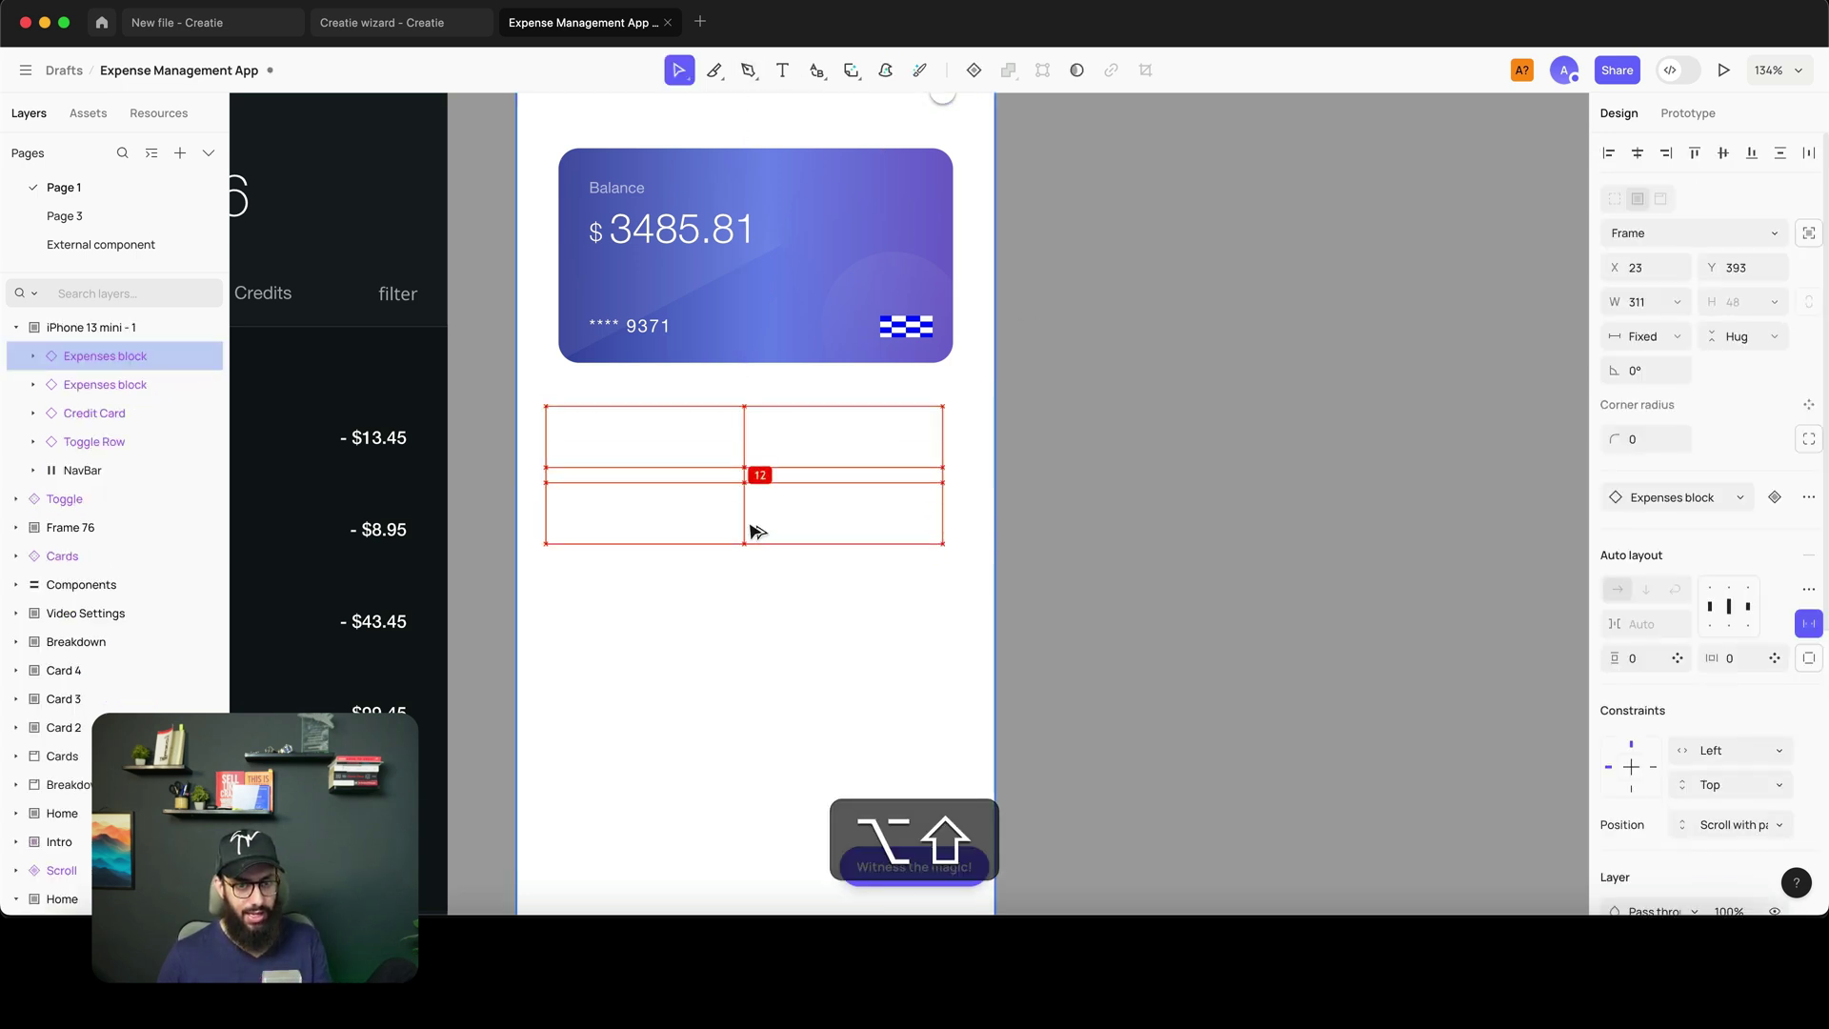
- Stack the Expenses block and its copy in a vertical auto layout, and duplicate the block until the list has five rows
key("alt+shift+a")
key("super+d")
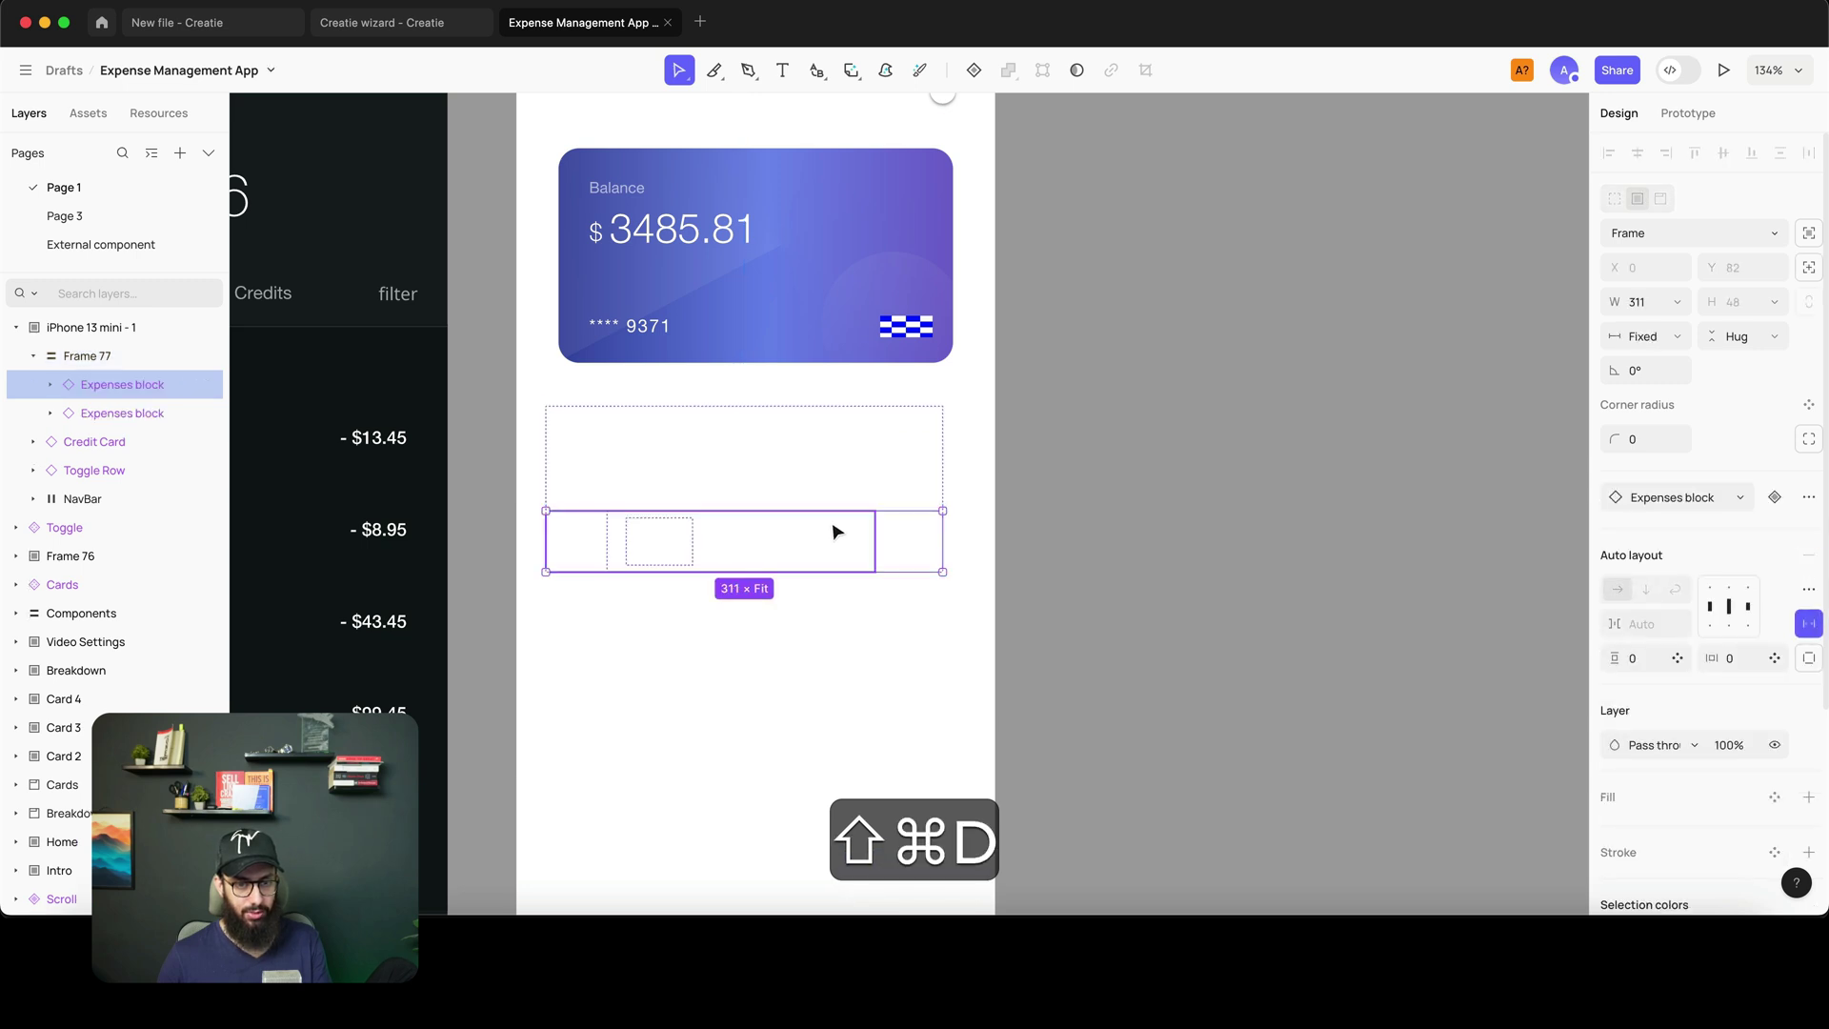
key("super+d")
key("super+d")
key("super+d")
scroll(985, 521, "down", 5)
left_click(1075, 495)
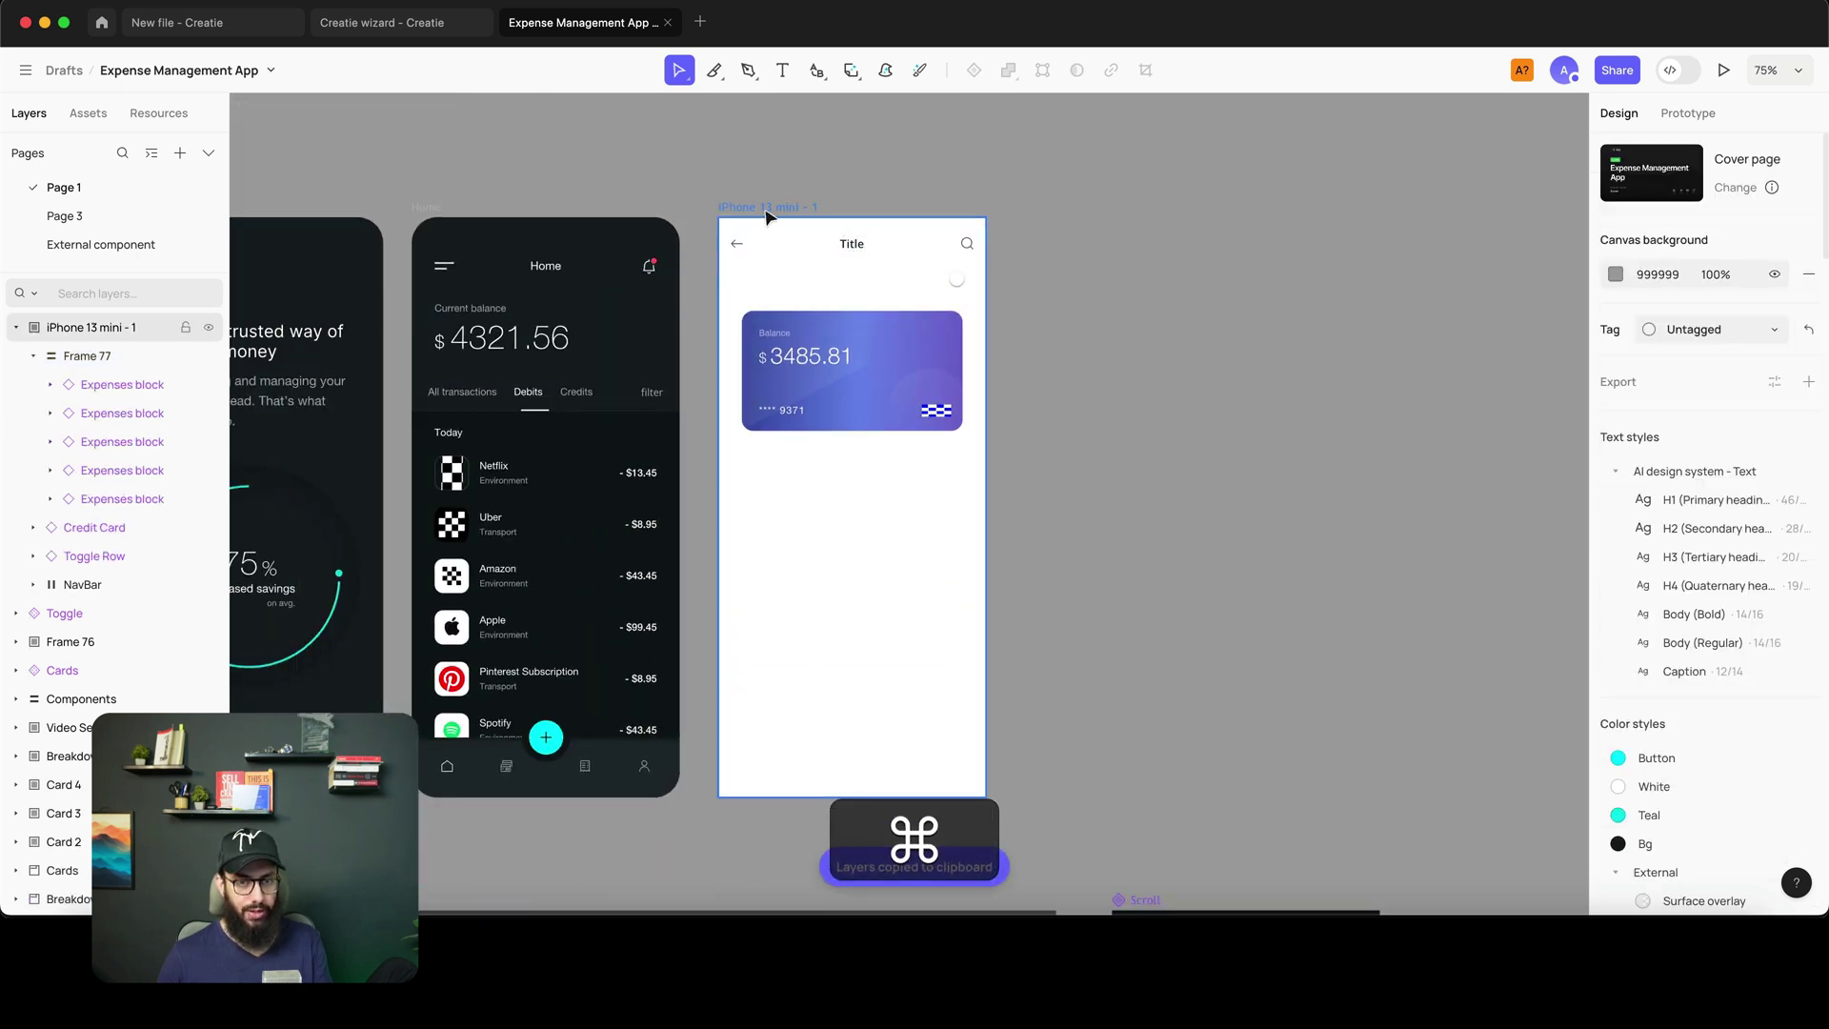
- Fill the iPhone 13 mini frame with the dark color 101416 sampled from the neighboring Home screen's background
left_click(768, 207)
left_click(1617, 692)
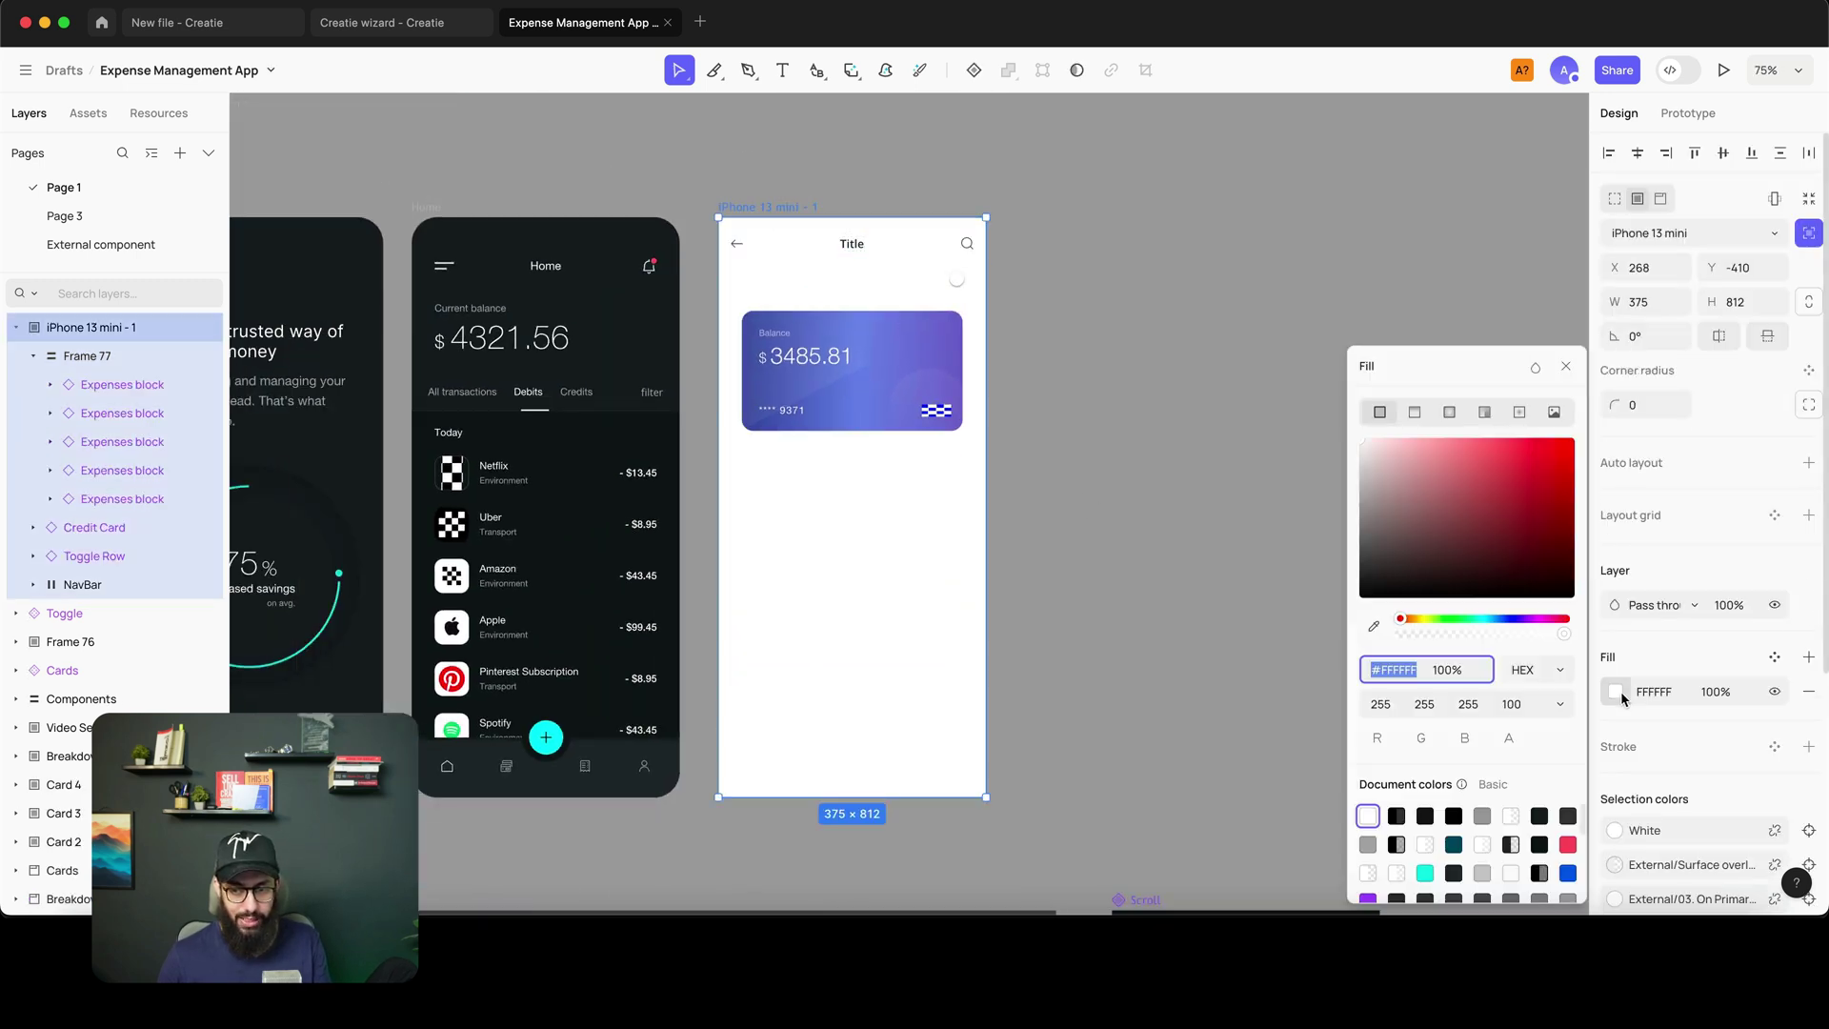
left_click(1374, 626)
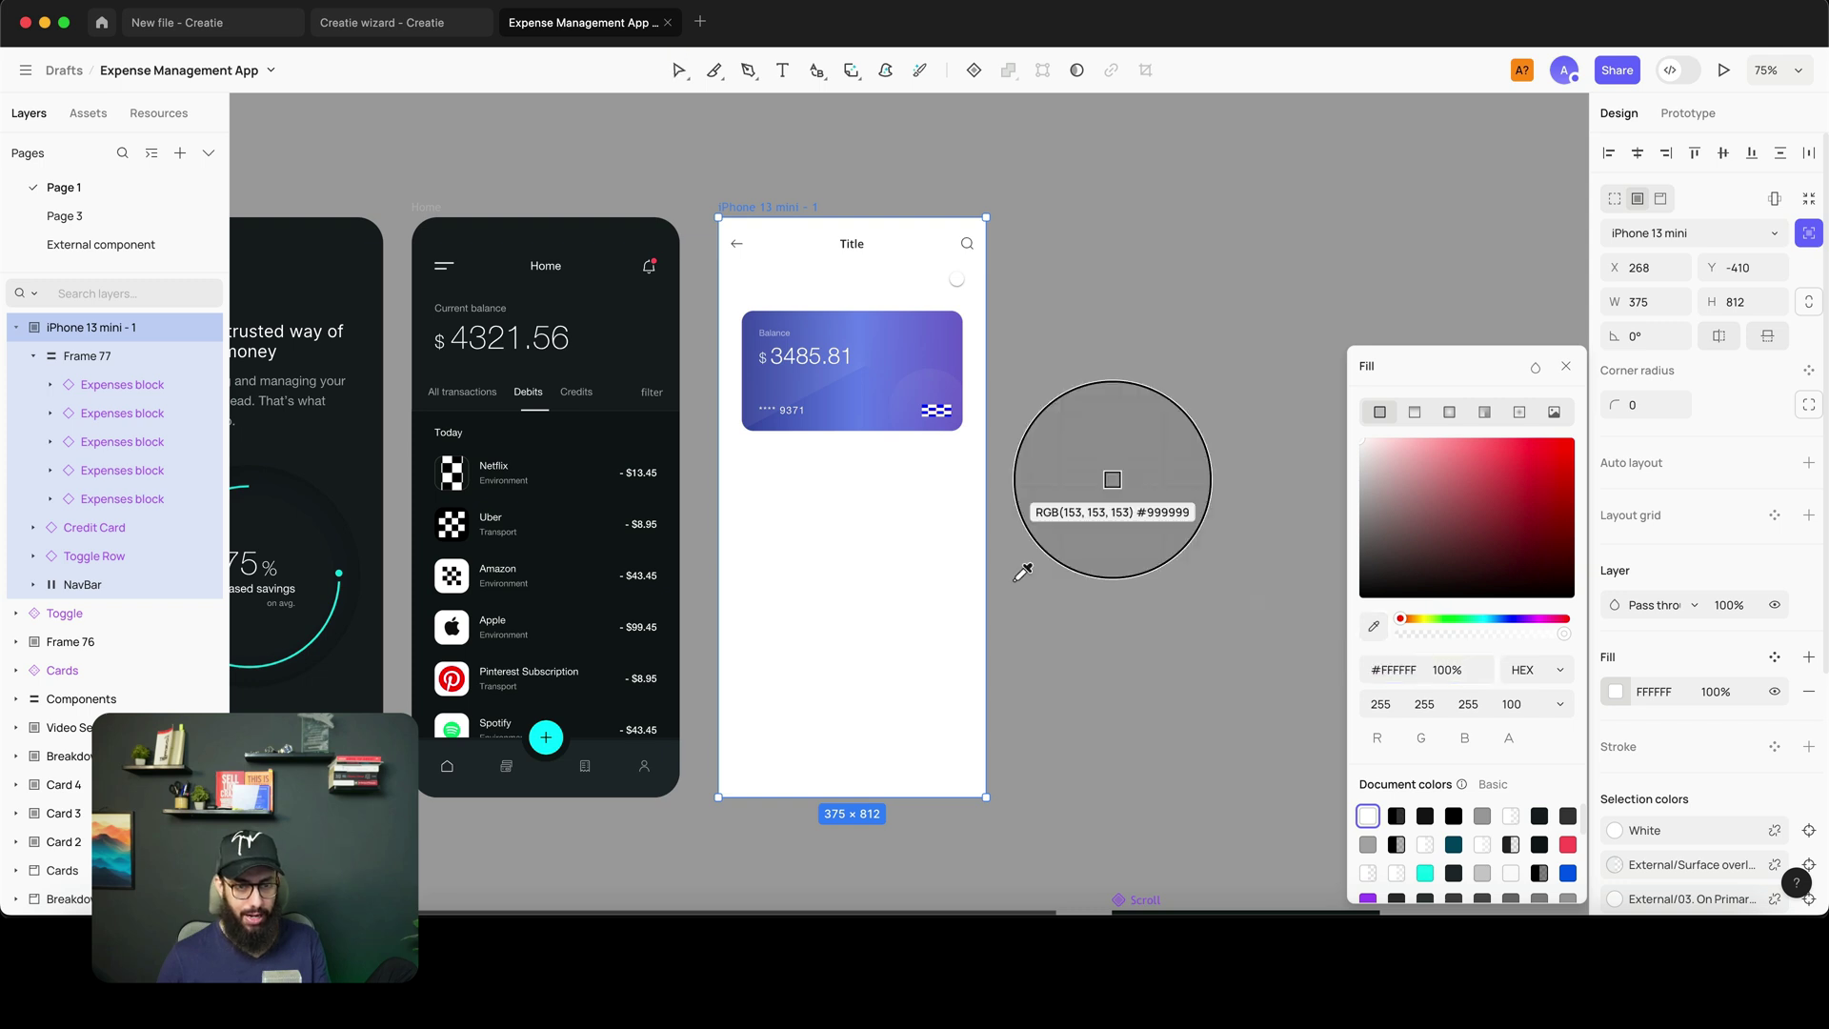
left_click(587, 421)
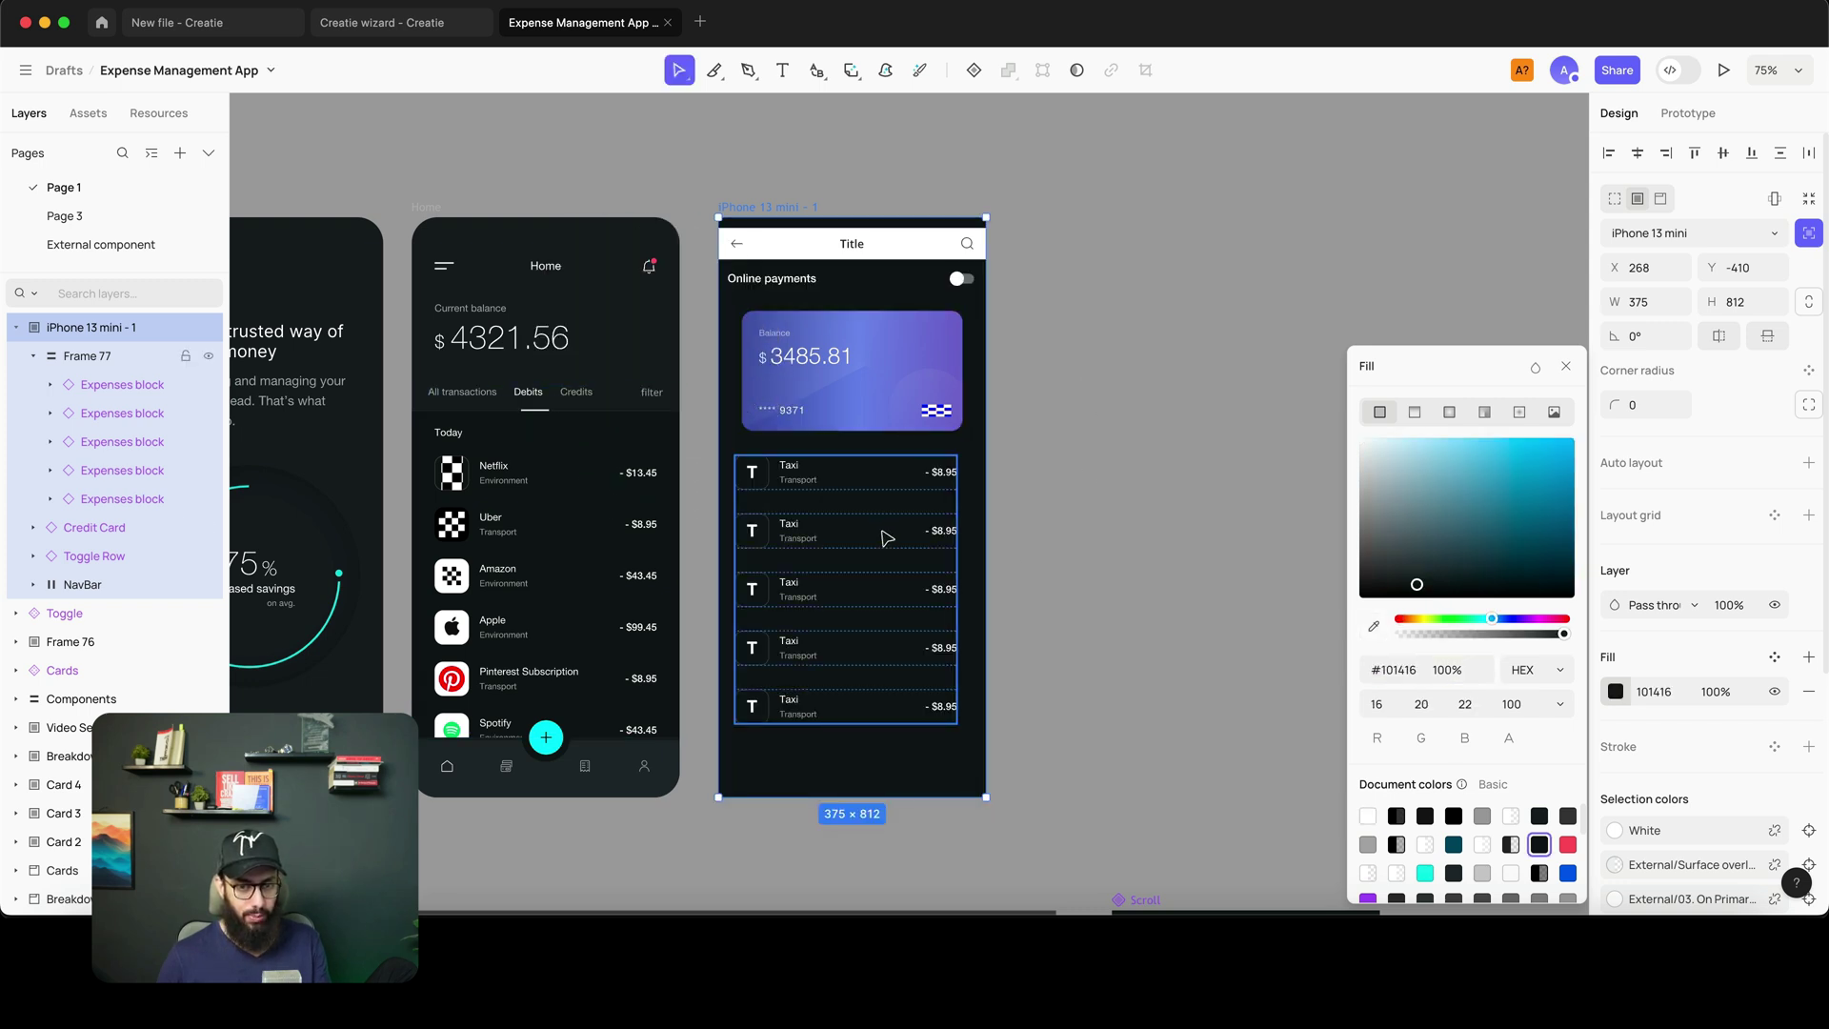
- Examine the first Taxi row's icon letter and the nesting of the Expenses blocks inside their auto layout frame
scroll(752, 474, "up", 5)
left_click(752, 476)
left_click(752, 481, "super")
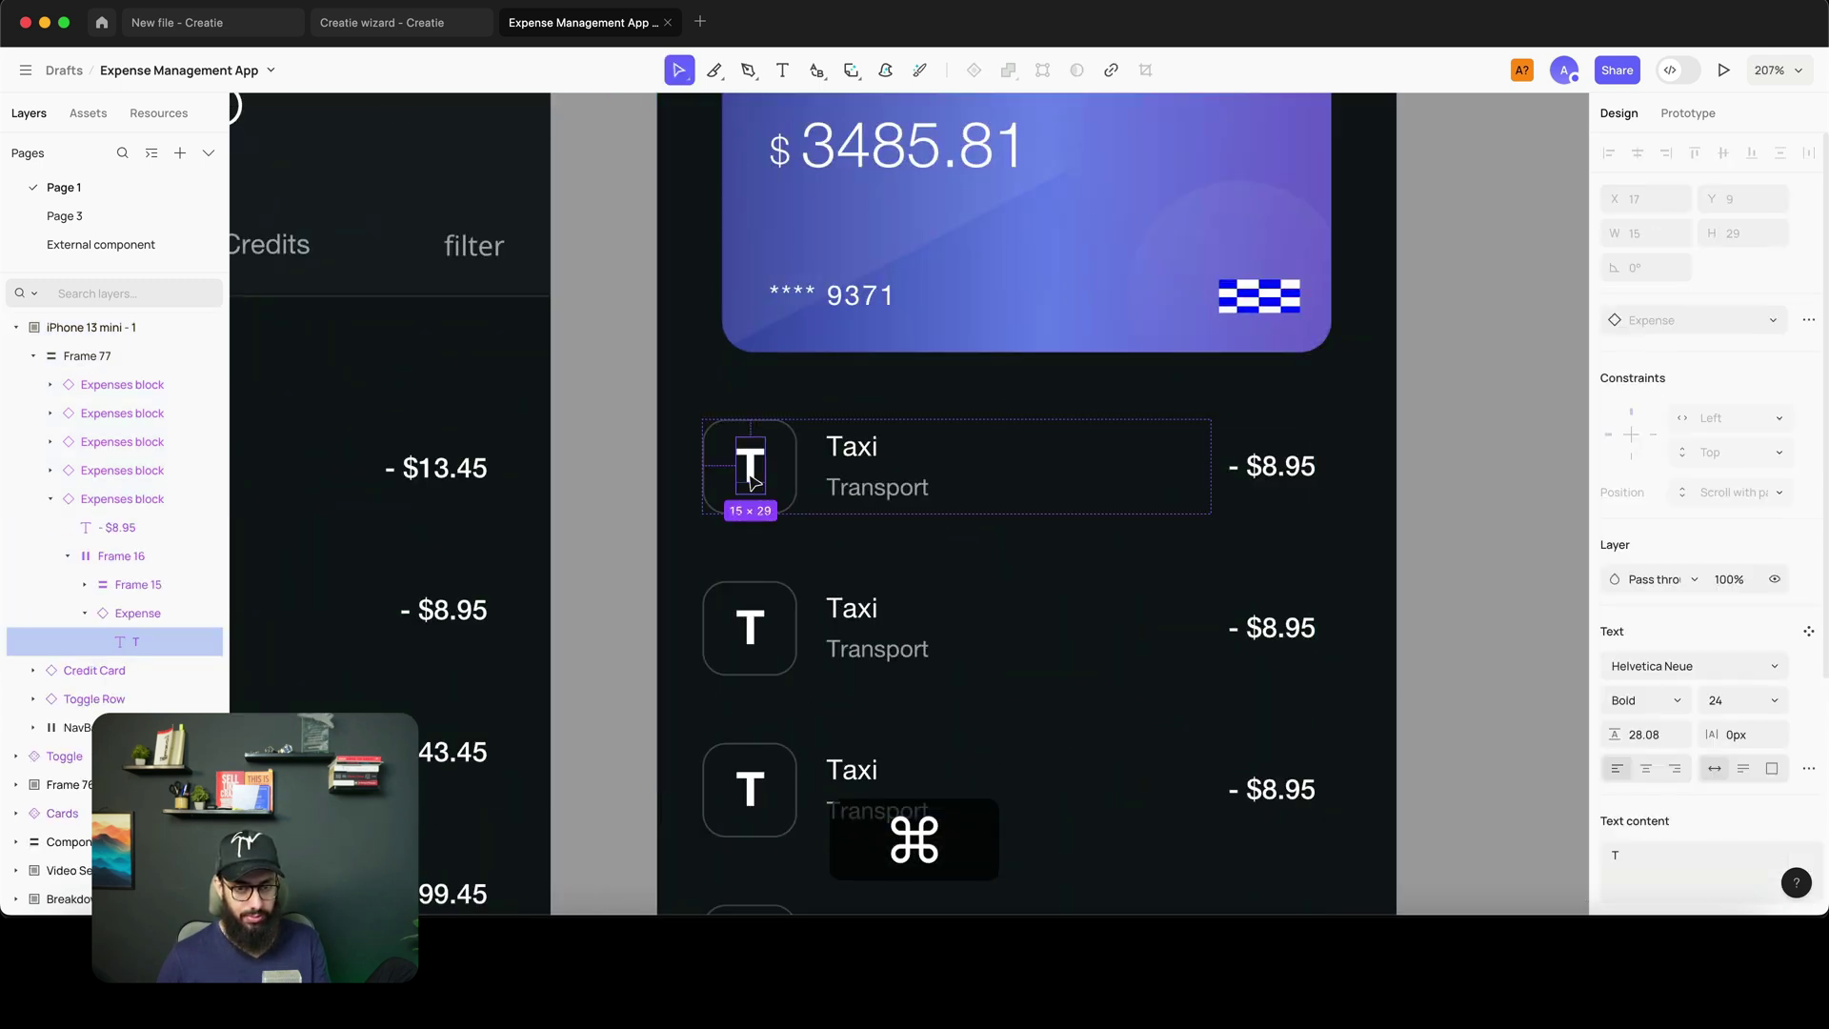
key("super+z")
left_click(995, 487)
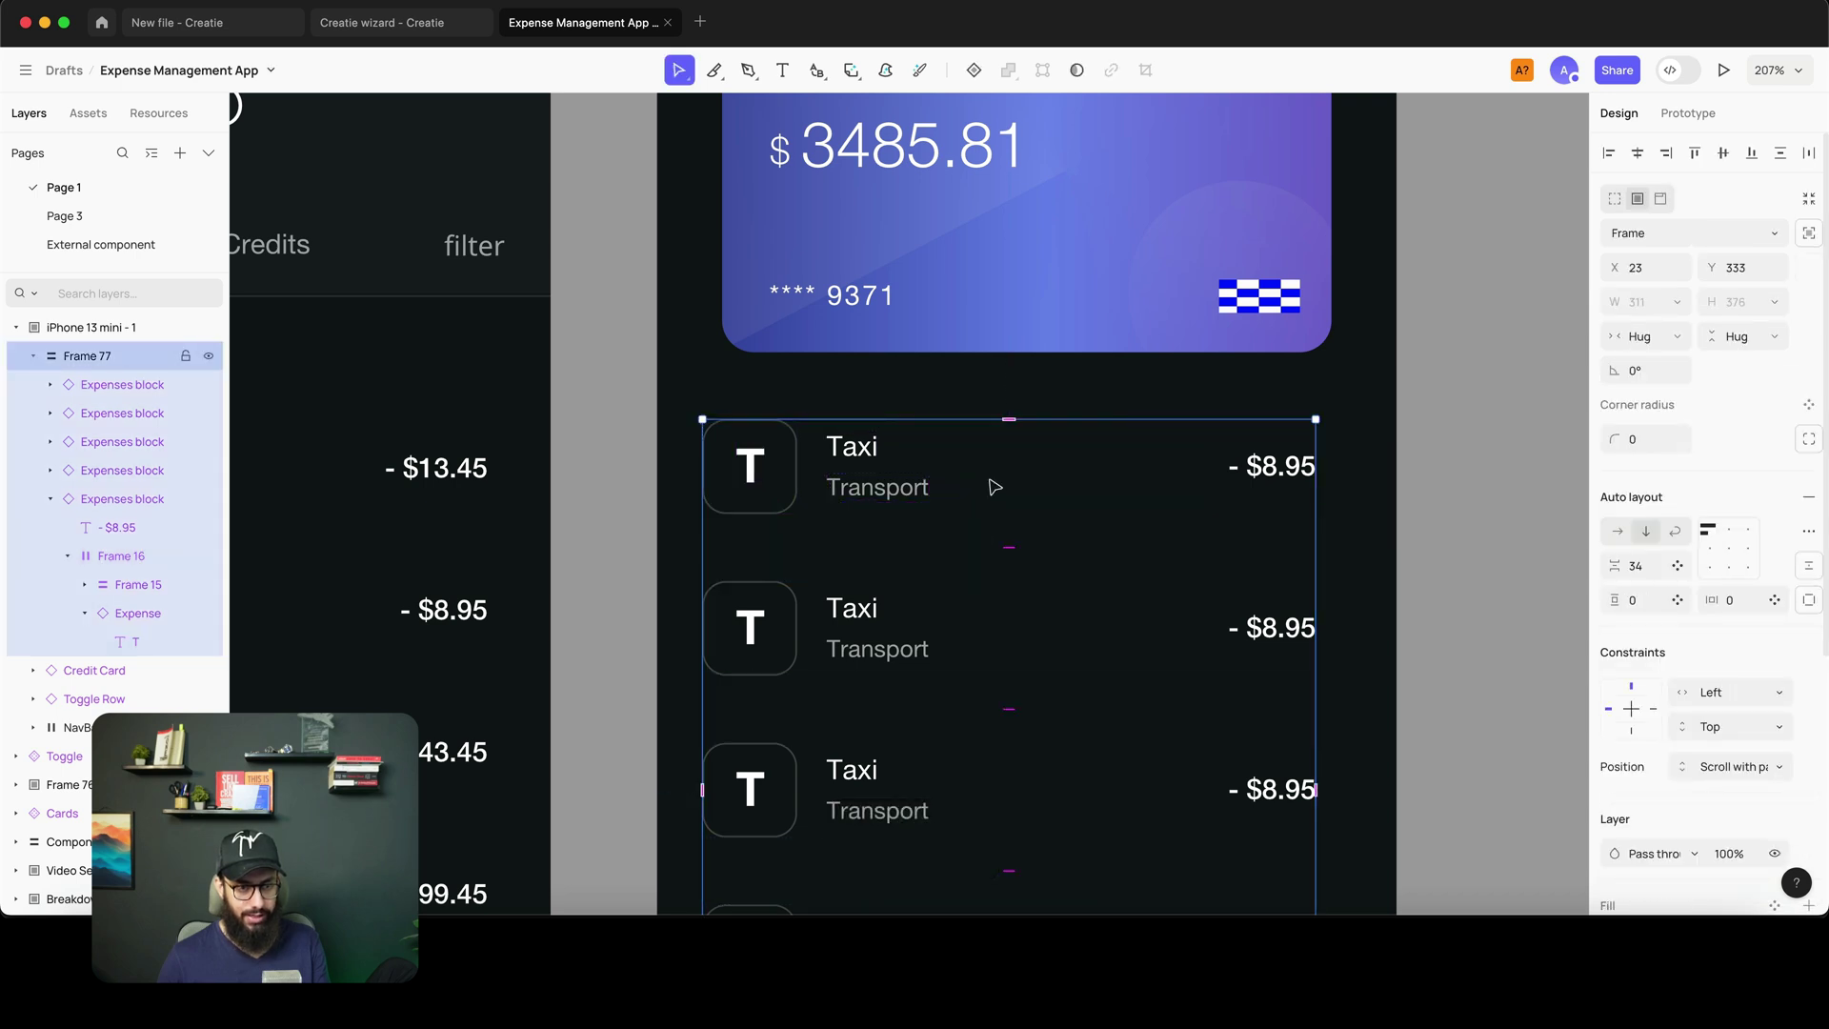
left_click(995, 487)
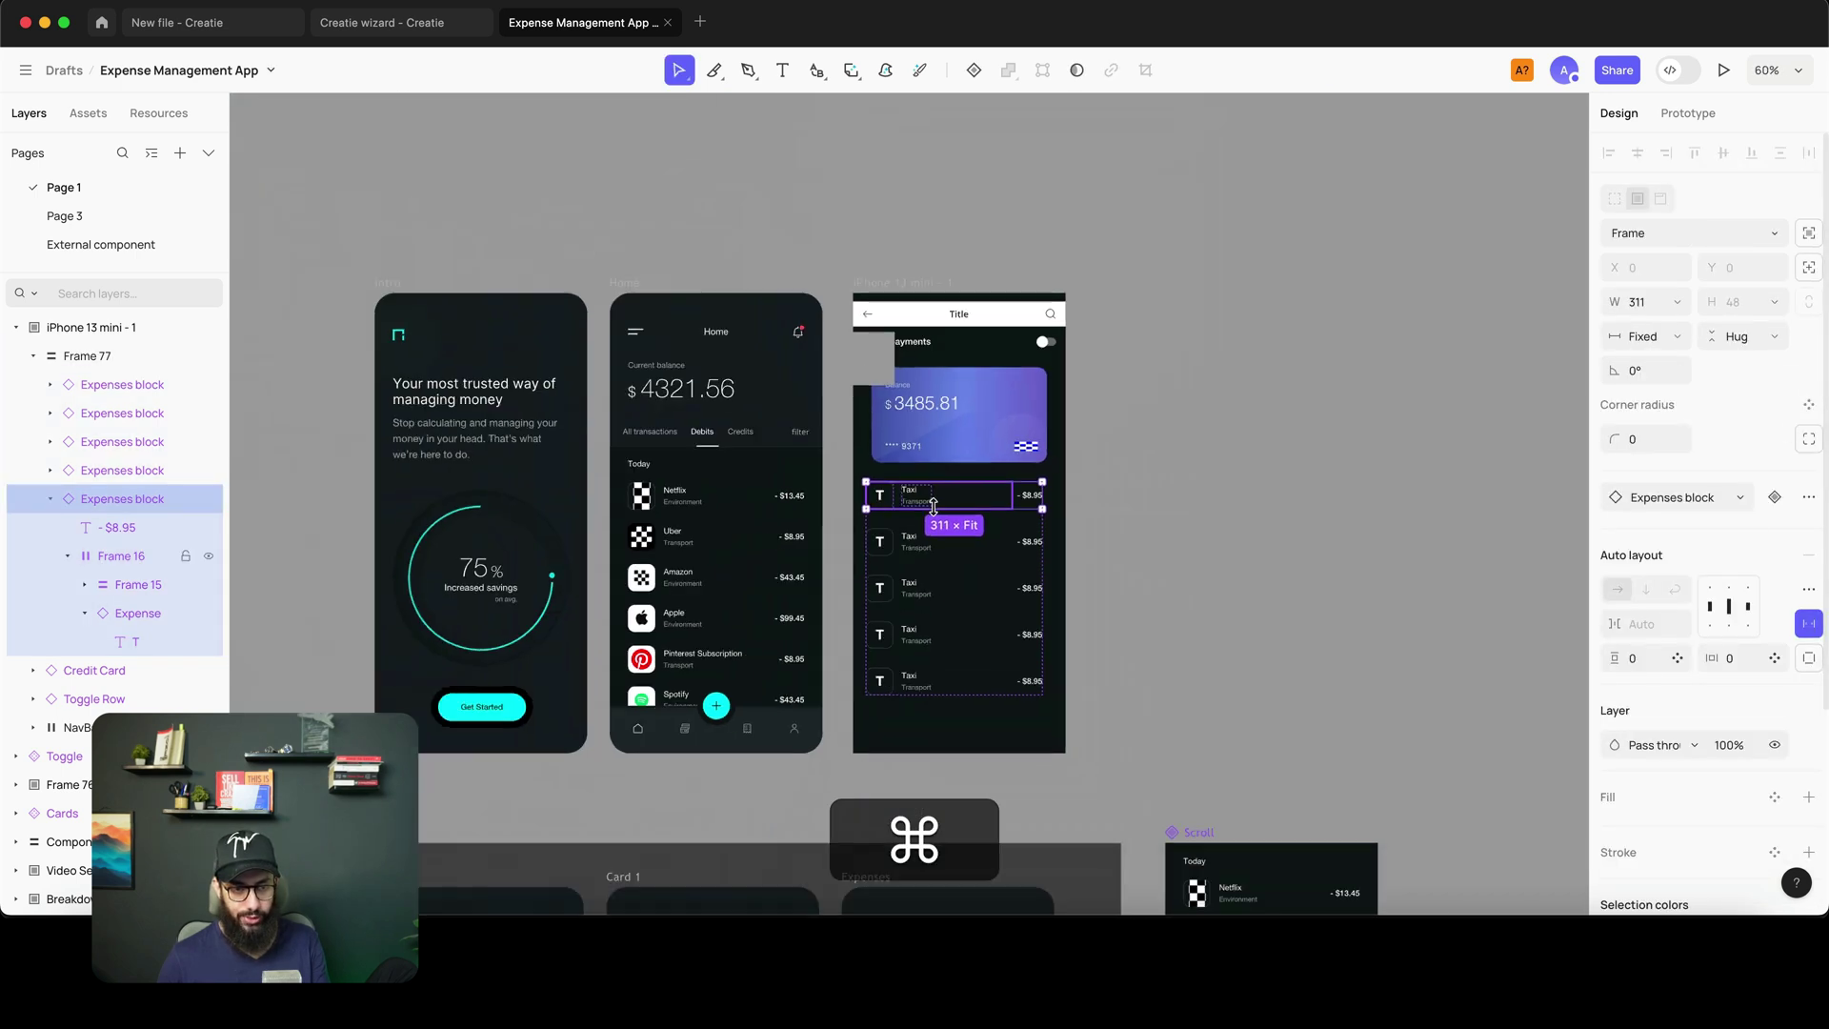
scroll(931, 514, "down", 5)
scroll(994, 434, "up", 3)
- Undo the dark fill on the iPhone 13 mini frame
left_click(996, 427)
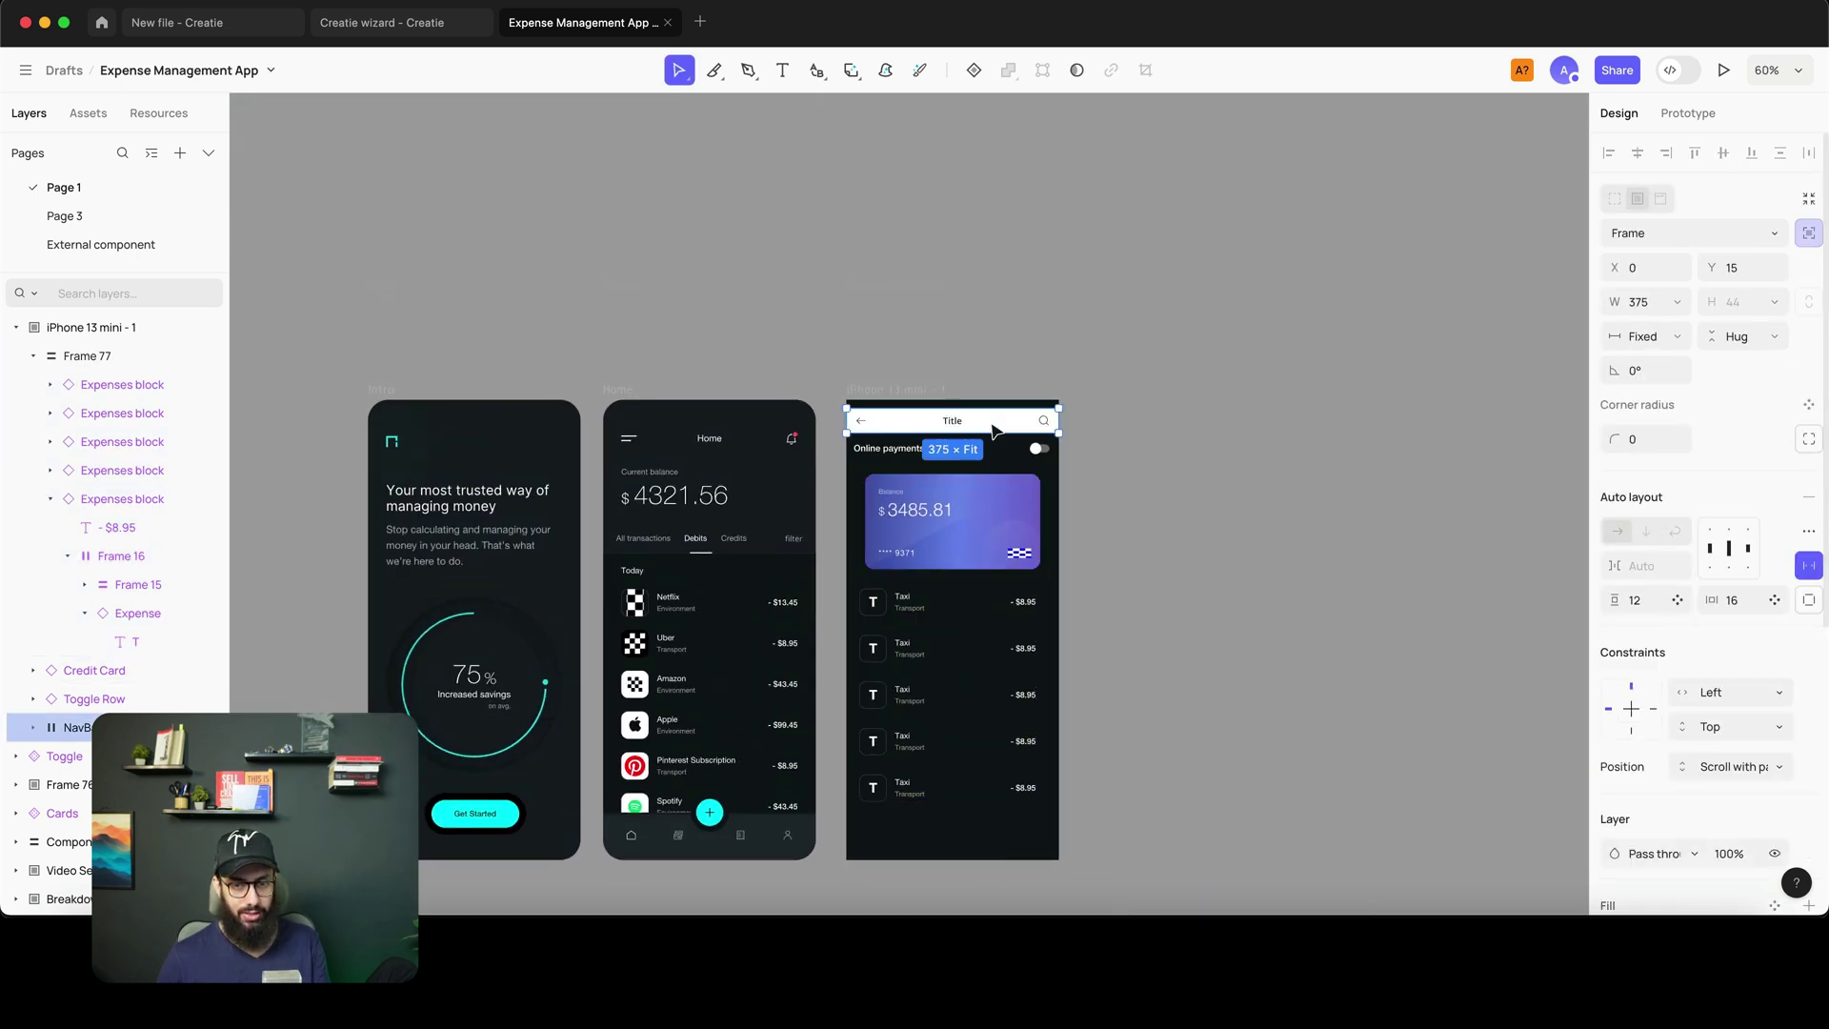
scroll(979, 456, "up", 5)
key("super+z")
key("super+shift+z")
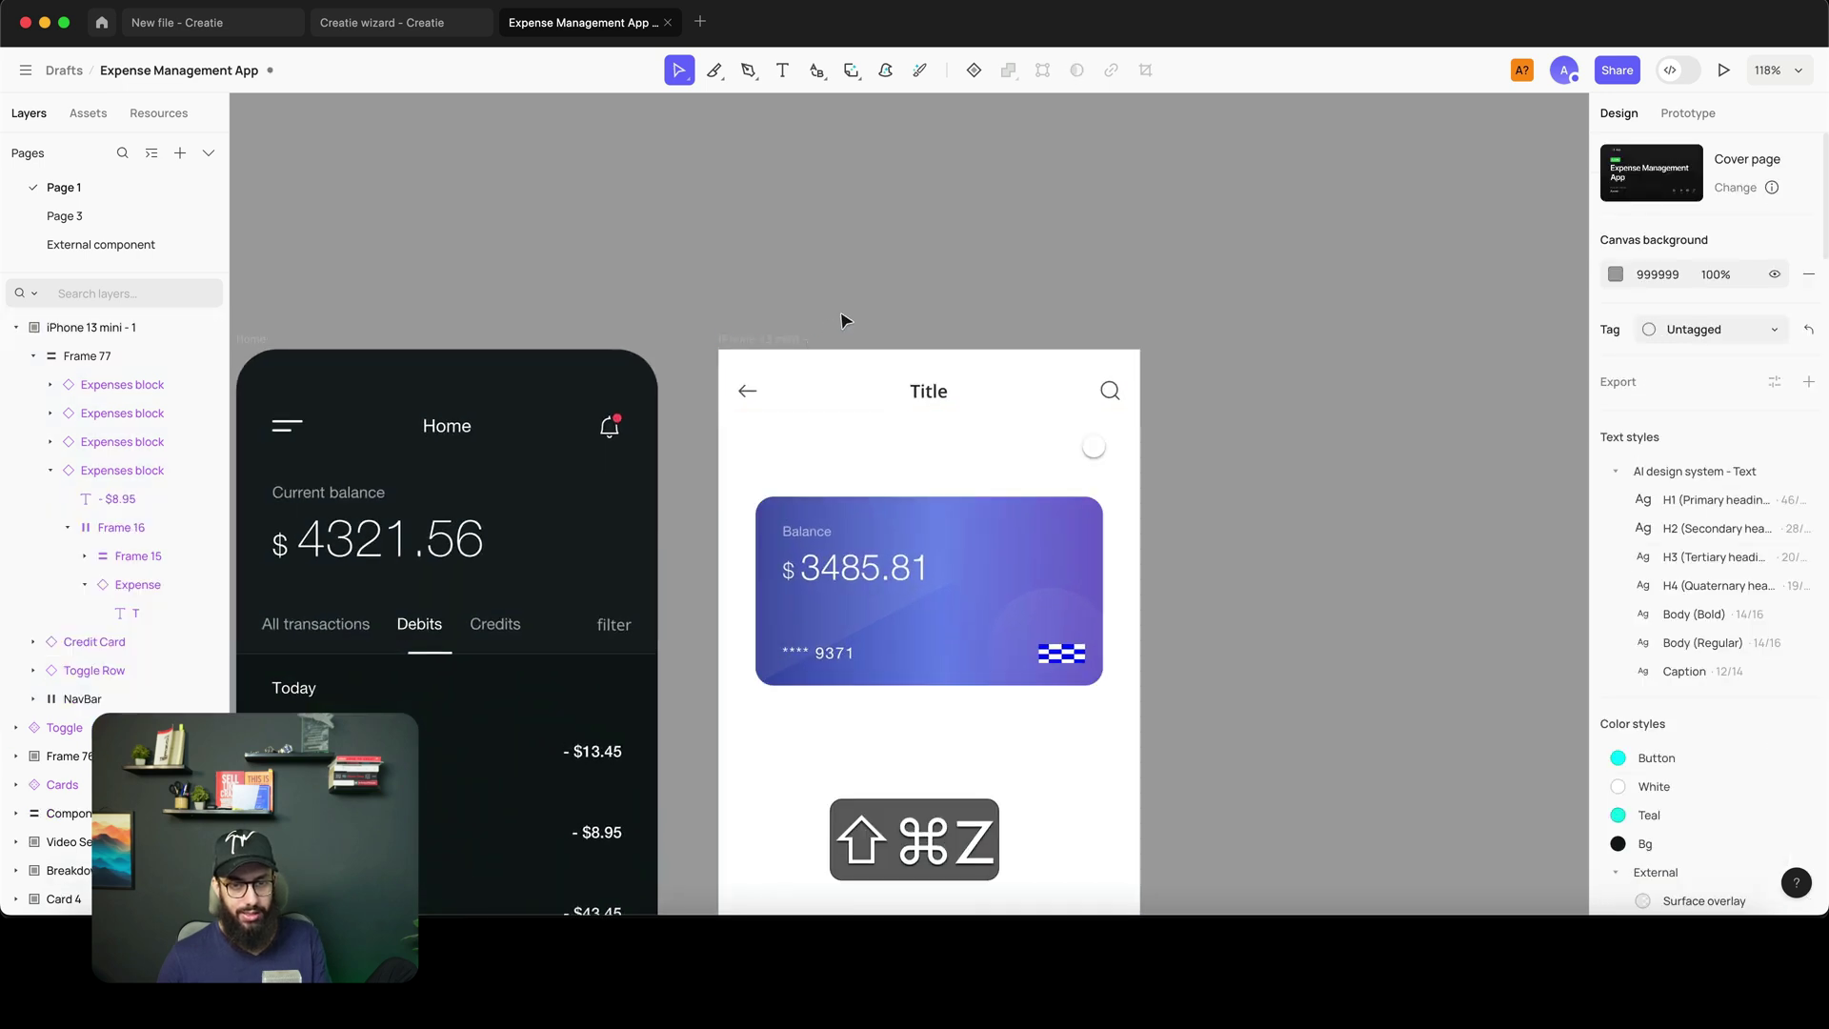
scroll(836, 321, "down", 10)
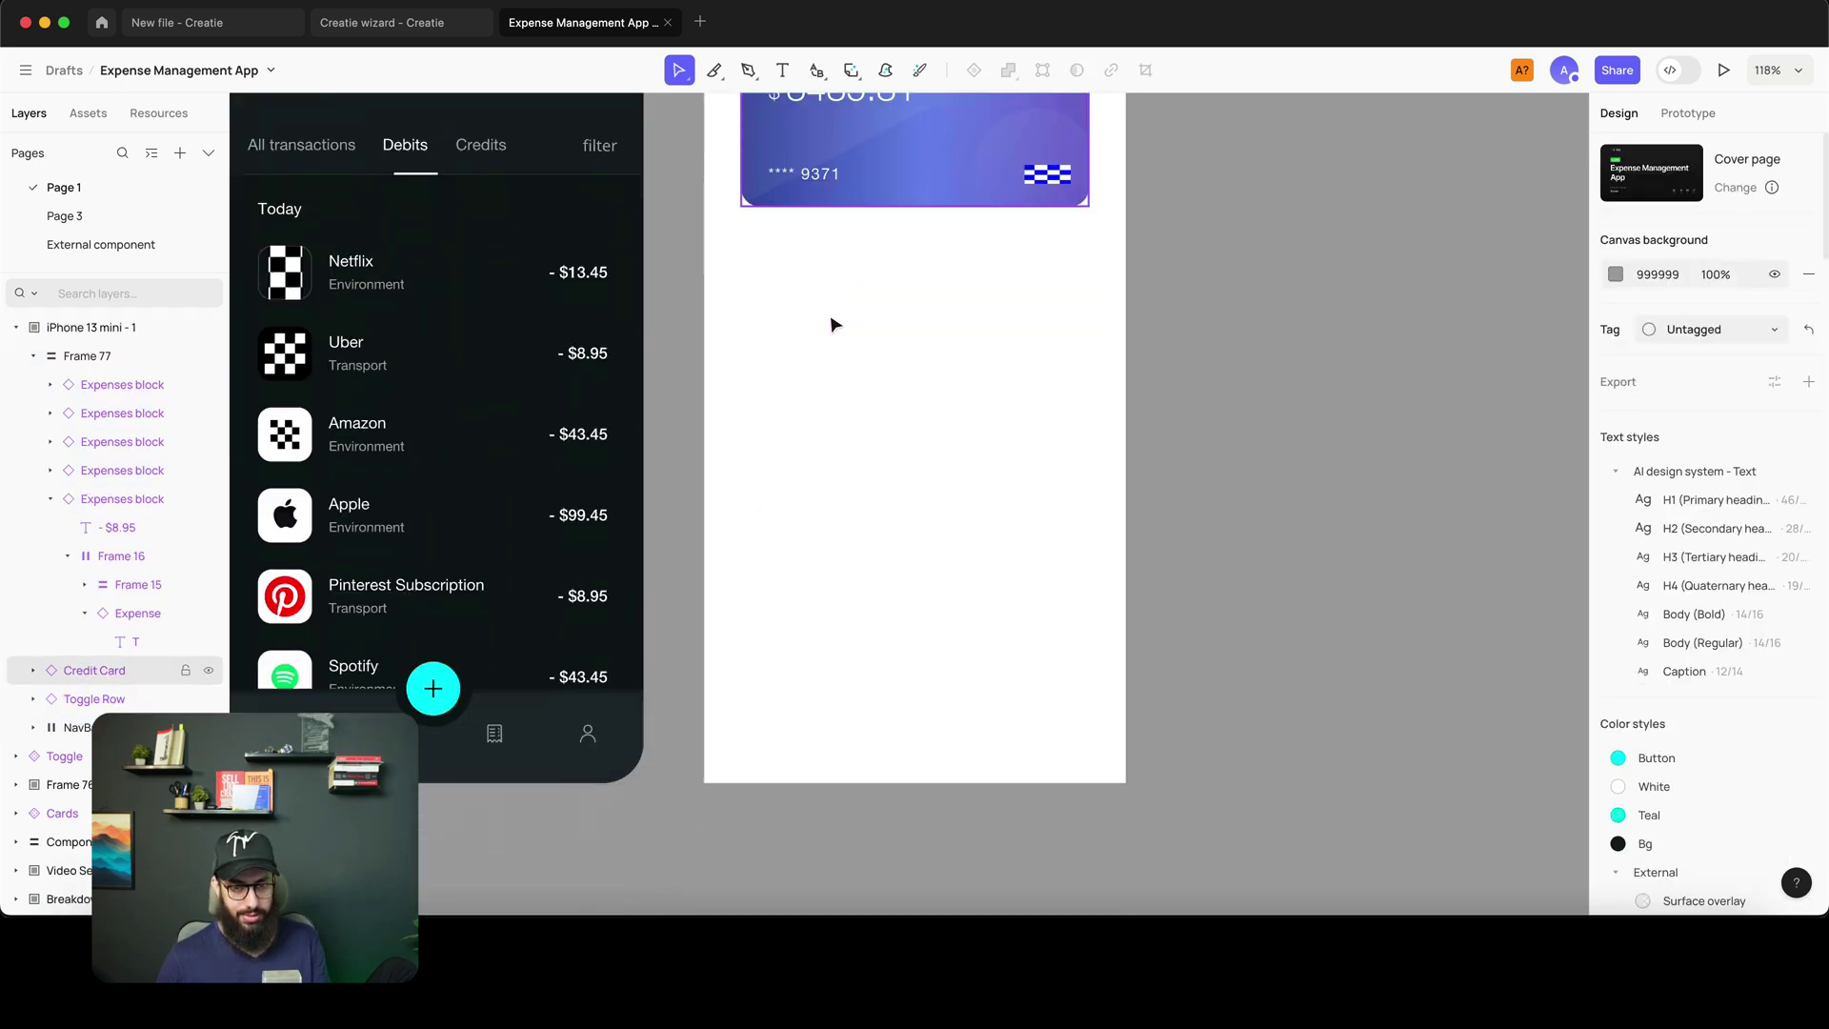
key("w")
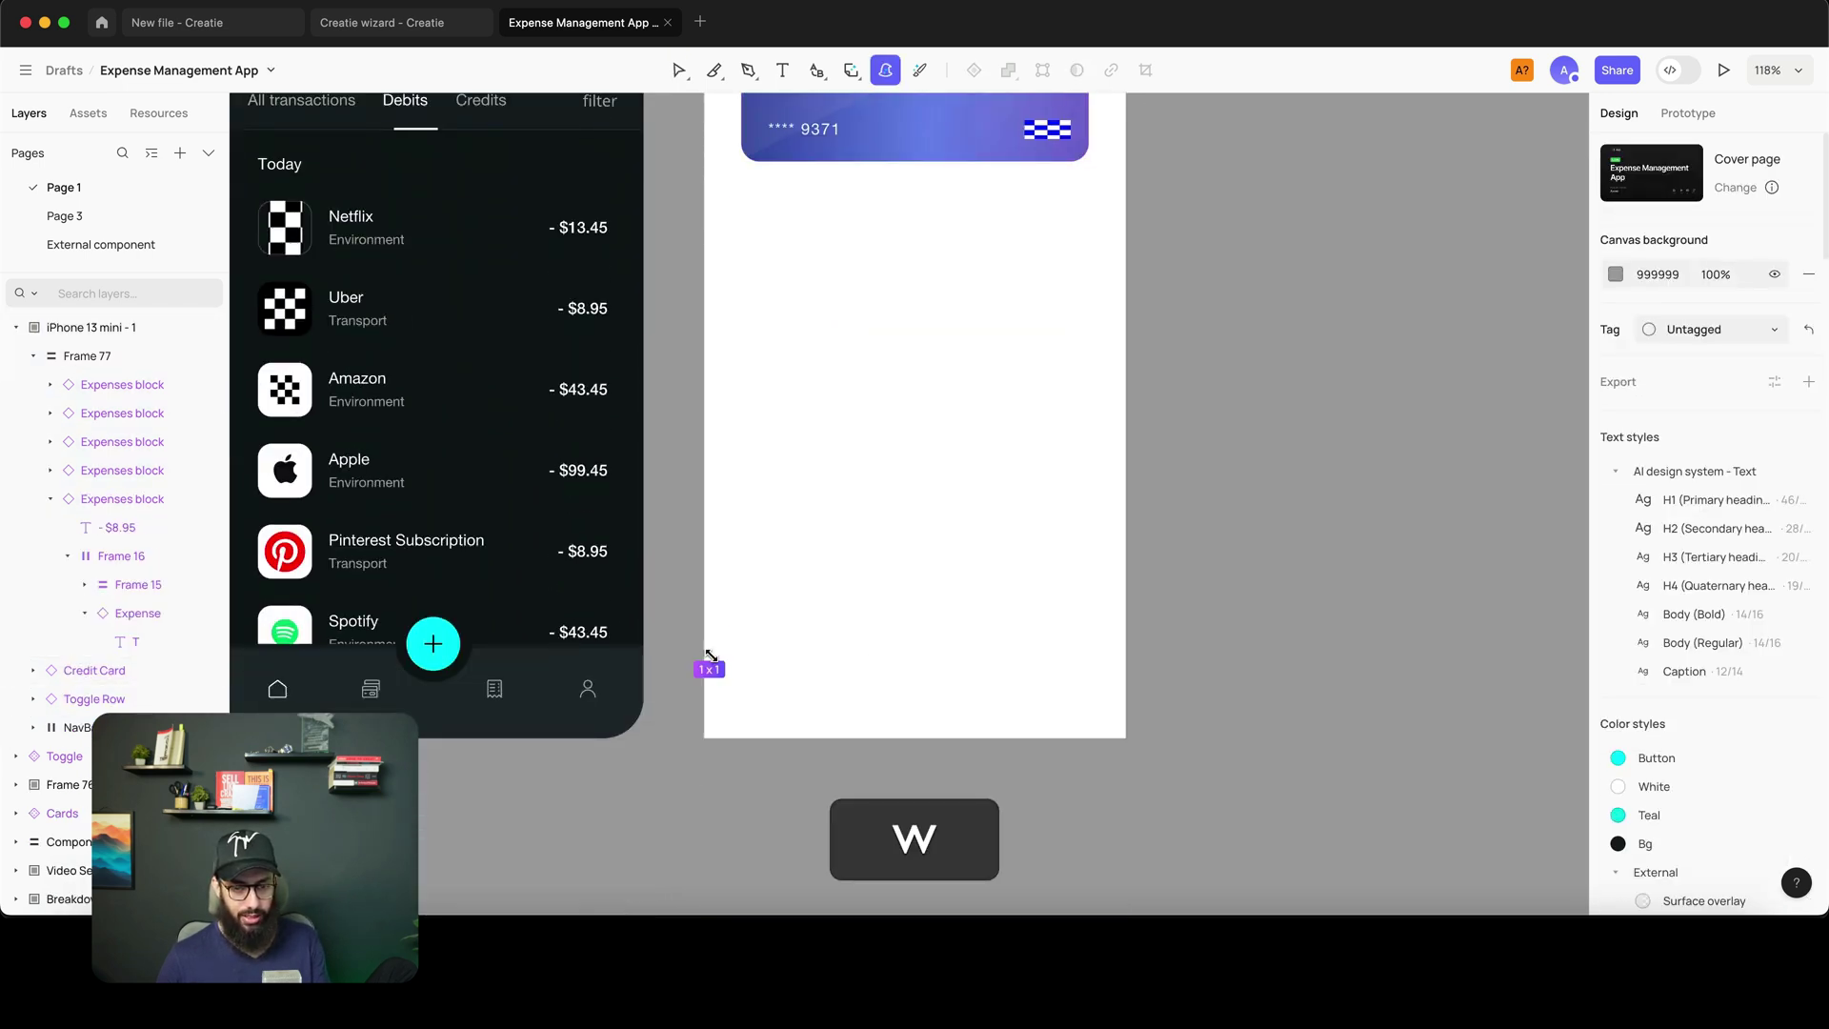
left_click_drag(710, 657, 1123, 736)
scroll(731, 706, "down", 1)
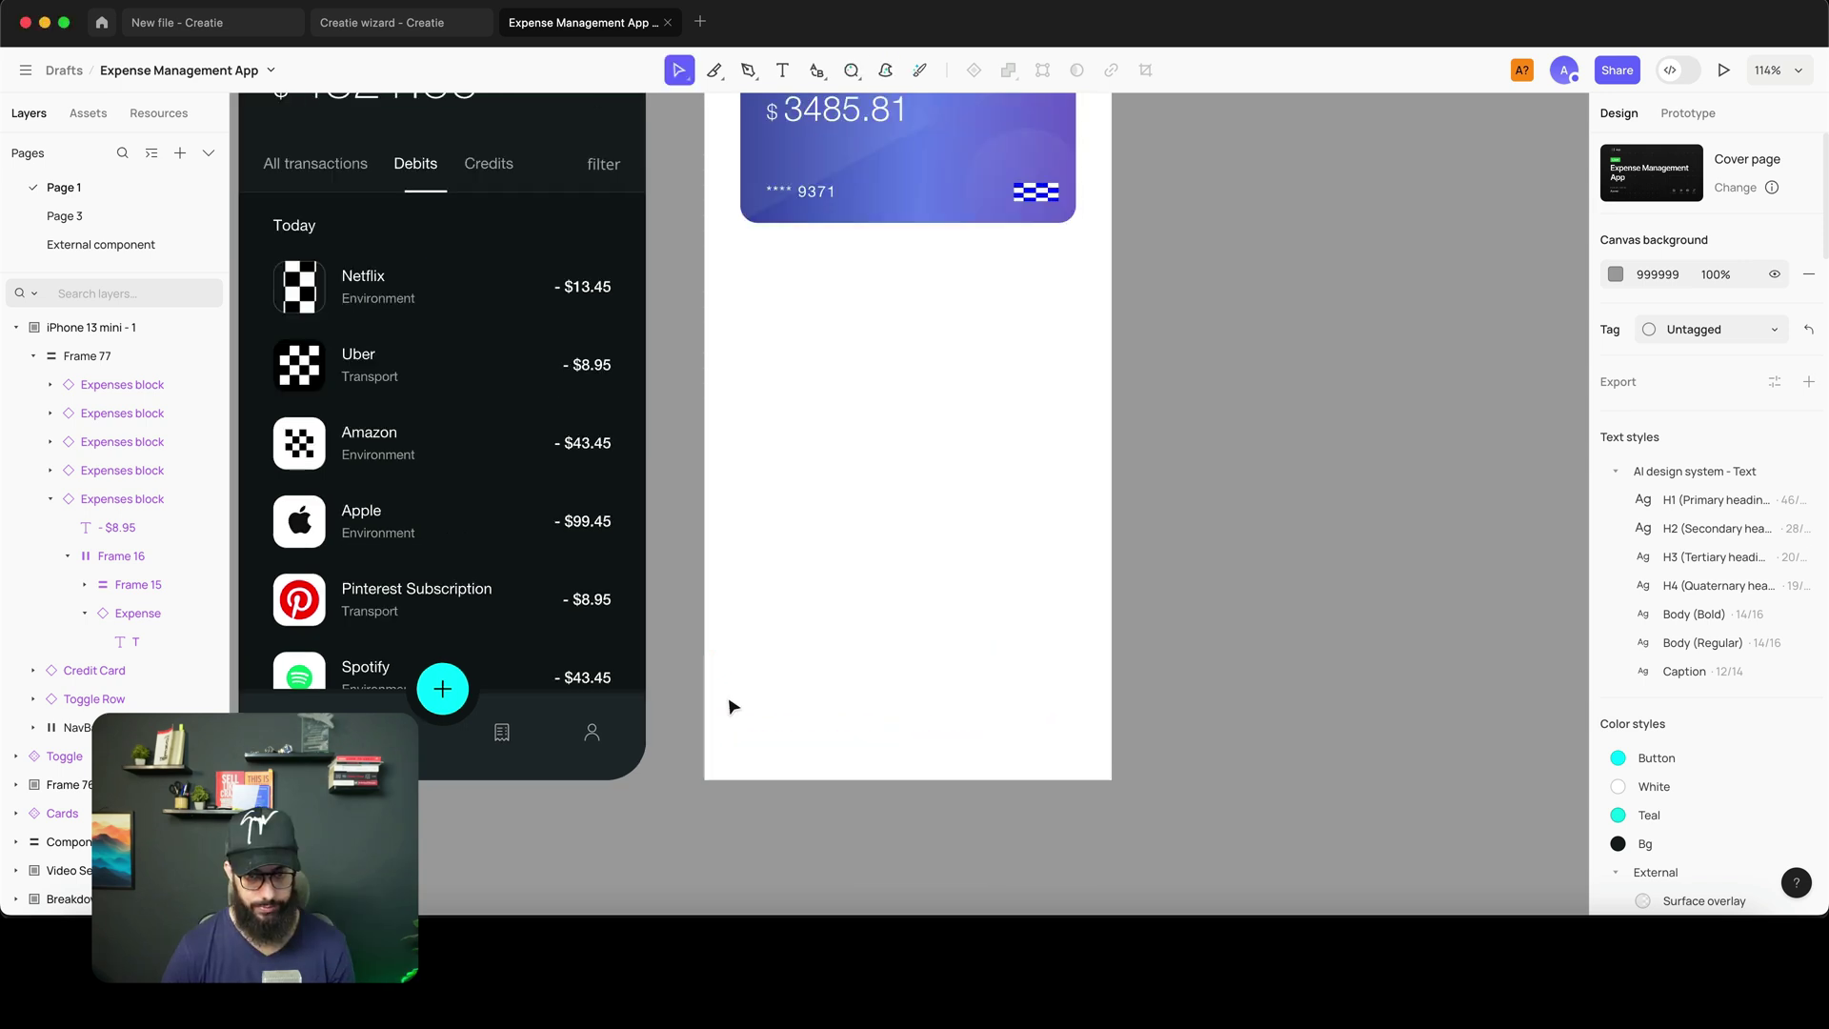
- Mark out an area of about 359 x 73 along the bottom of the iPhone 13 mini frame, search for "navbar", and clear the search
key("w")
left_click_drag(713, 694, 1107, 779)
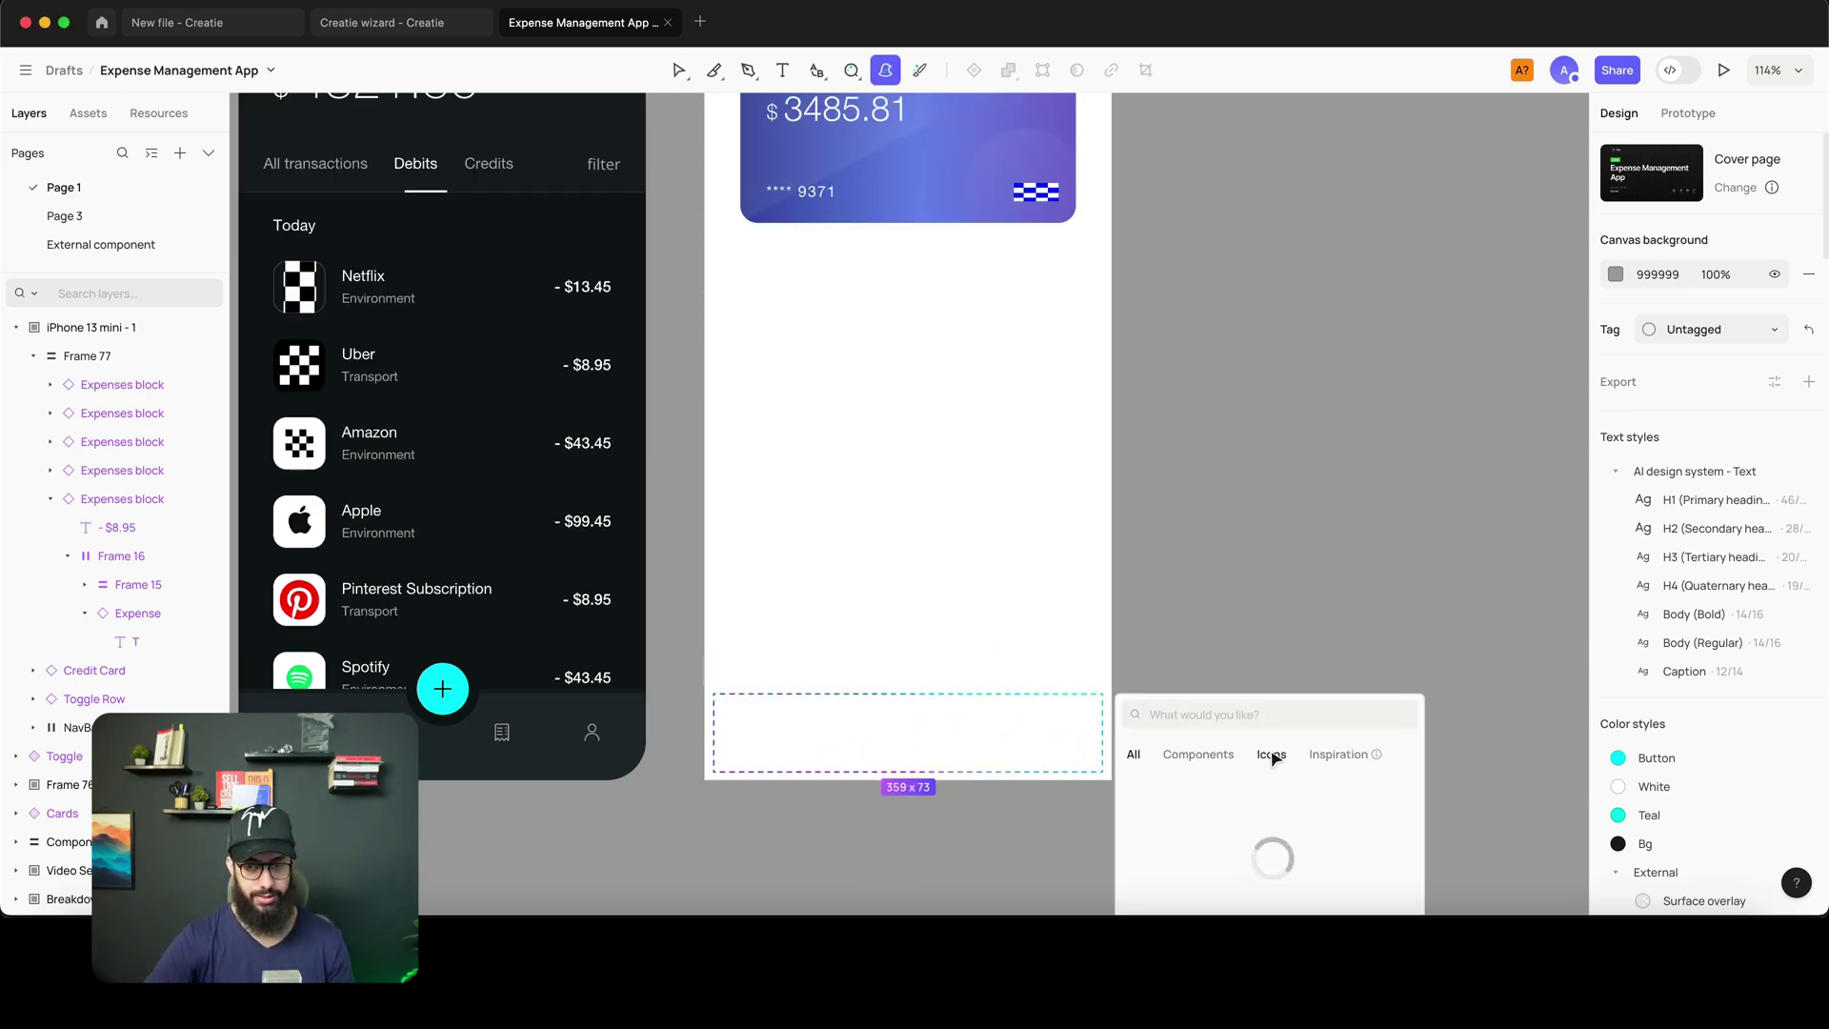
type("navbar")
scroll(1393, 524, "down", 4)
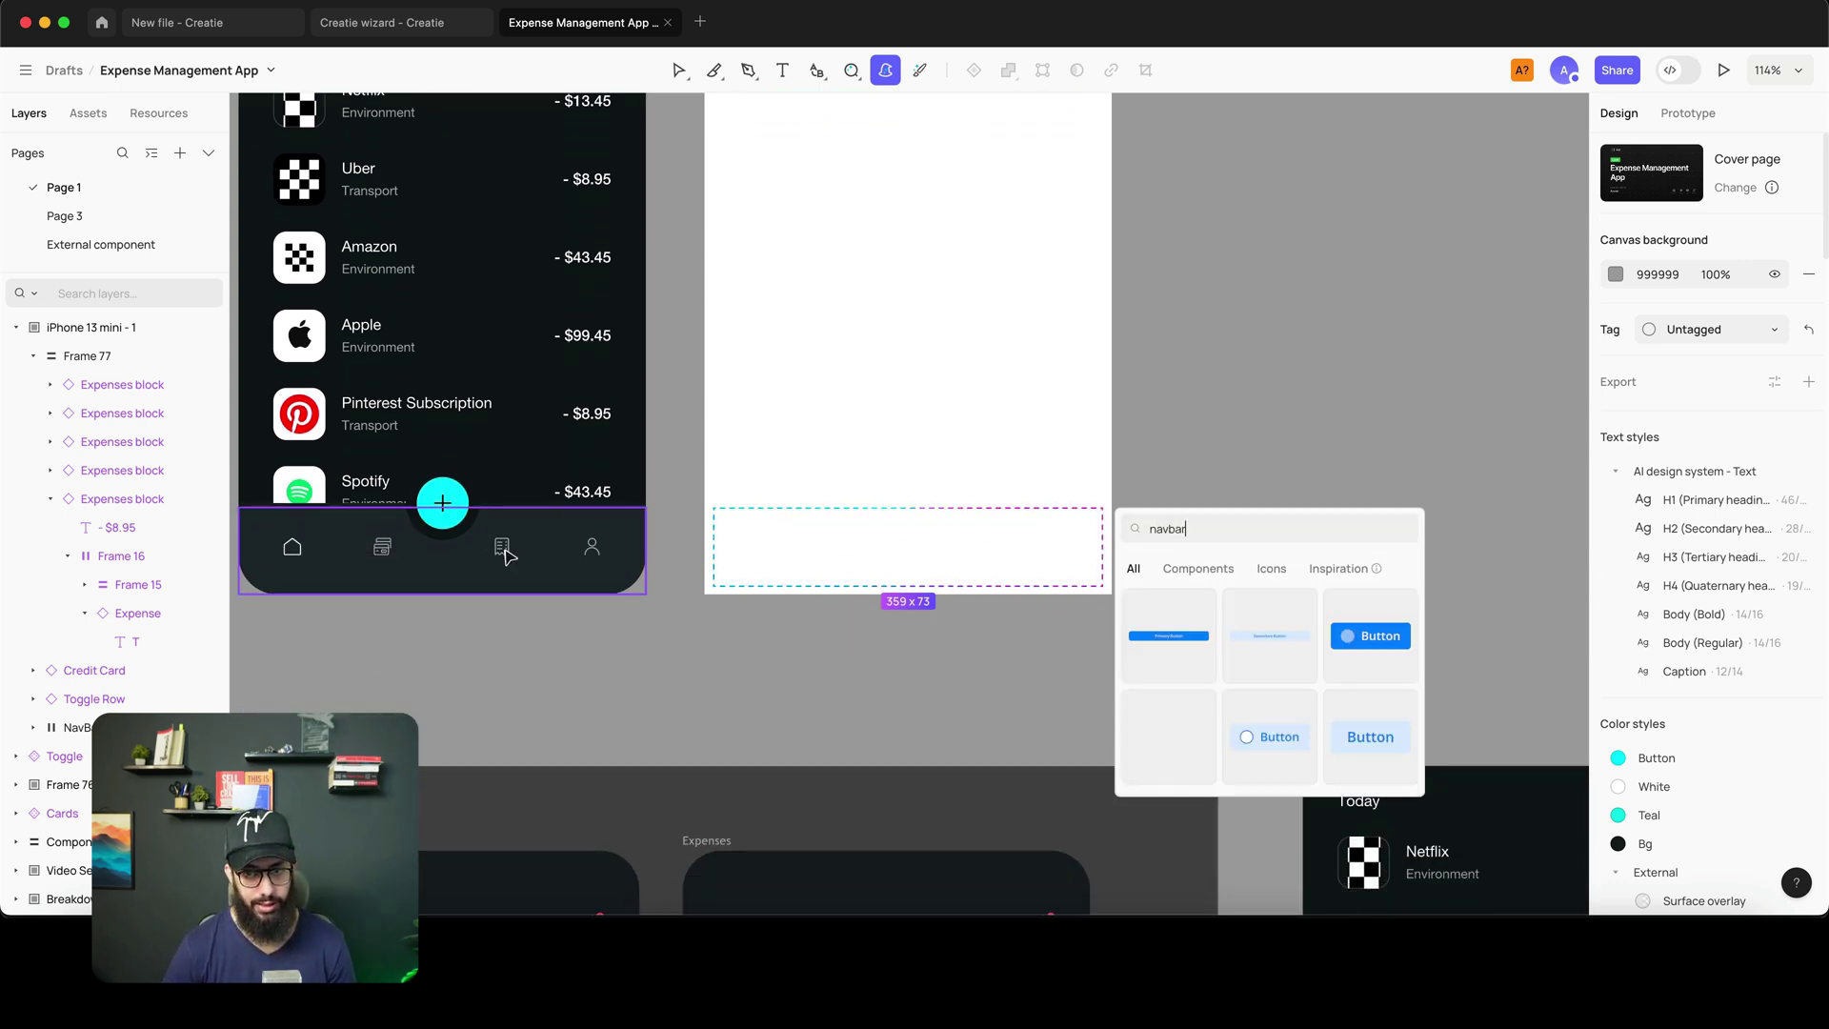
left_click(1181, 631)
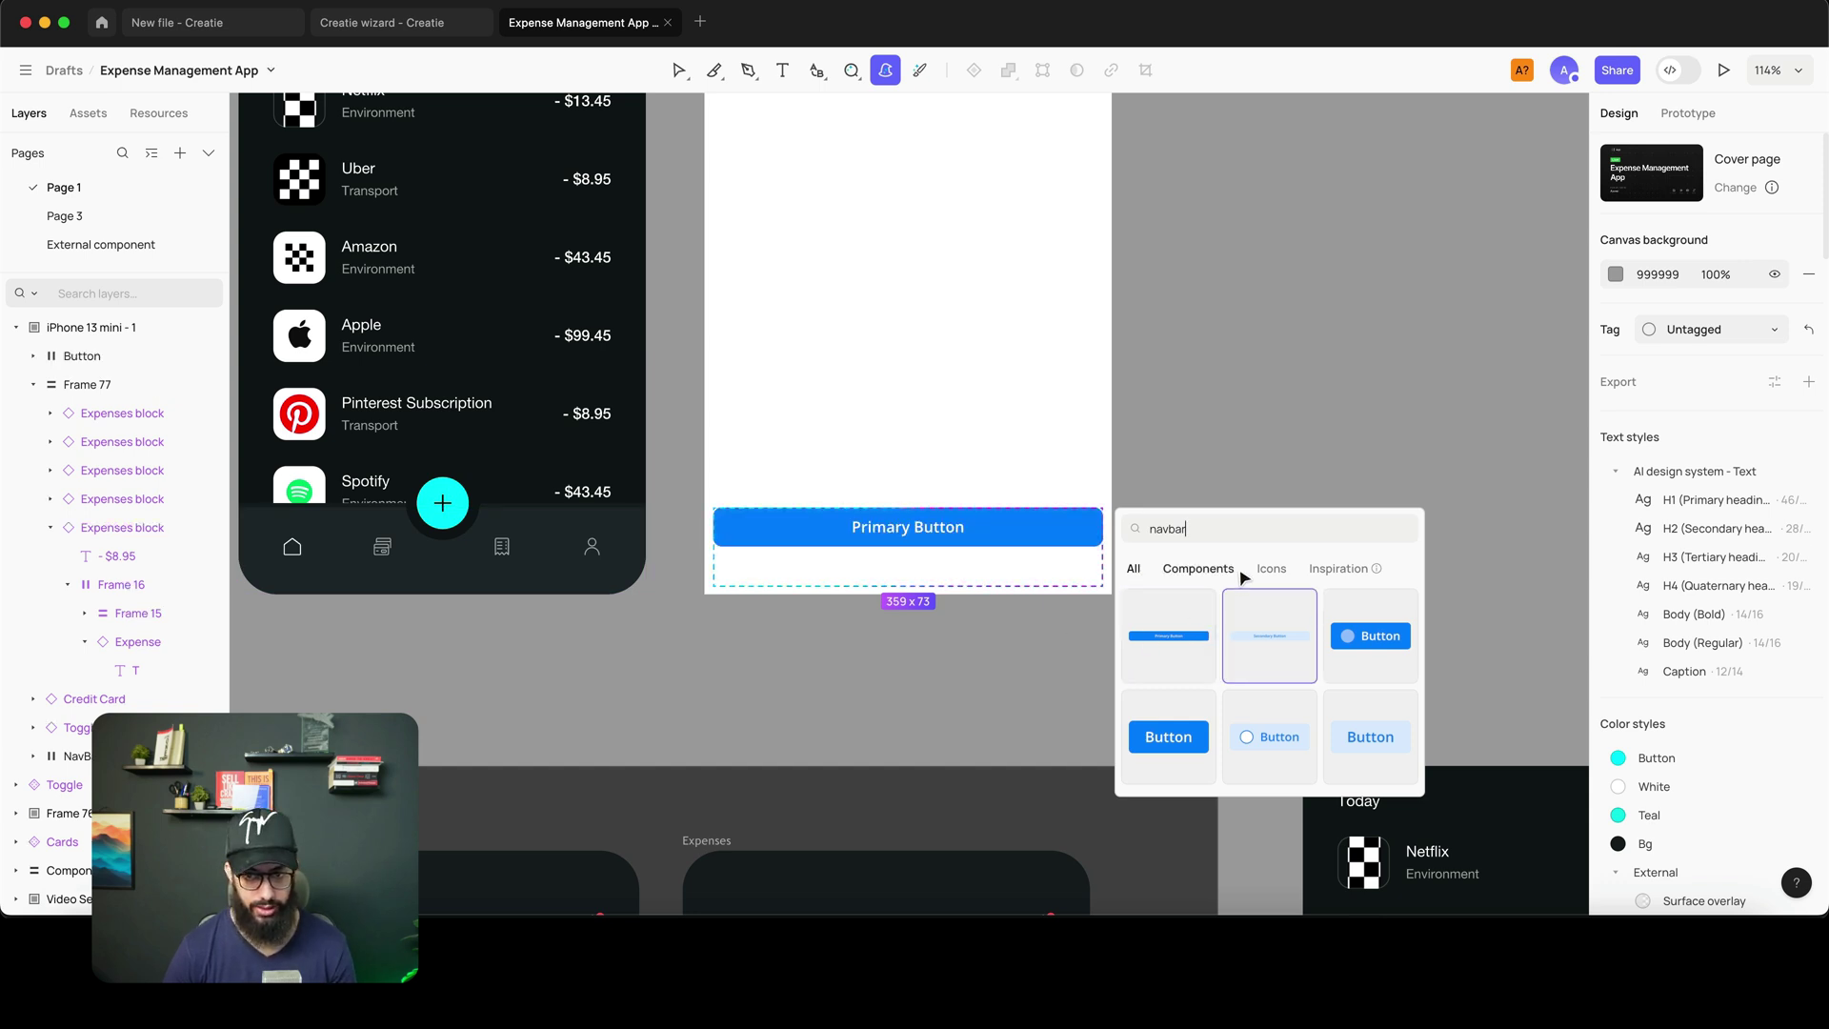
key("super+a")
key("BackSpace")
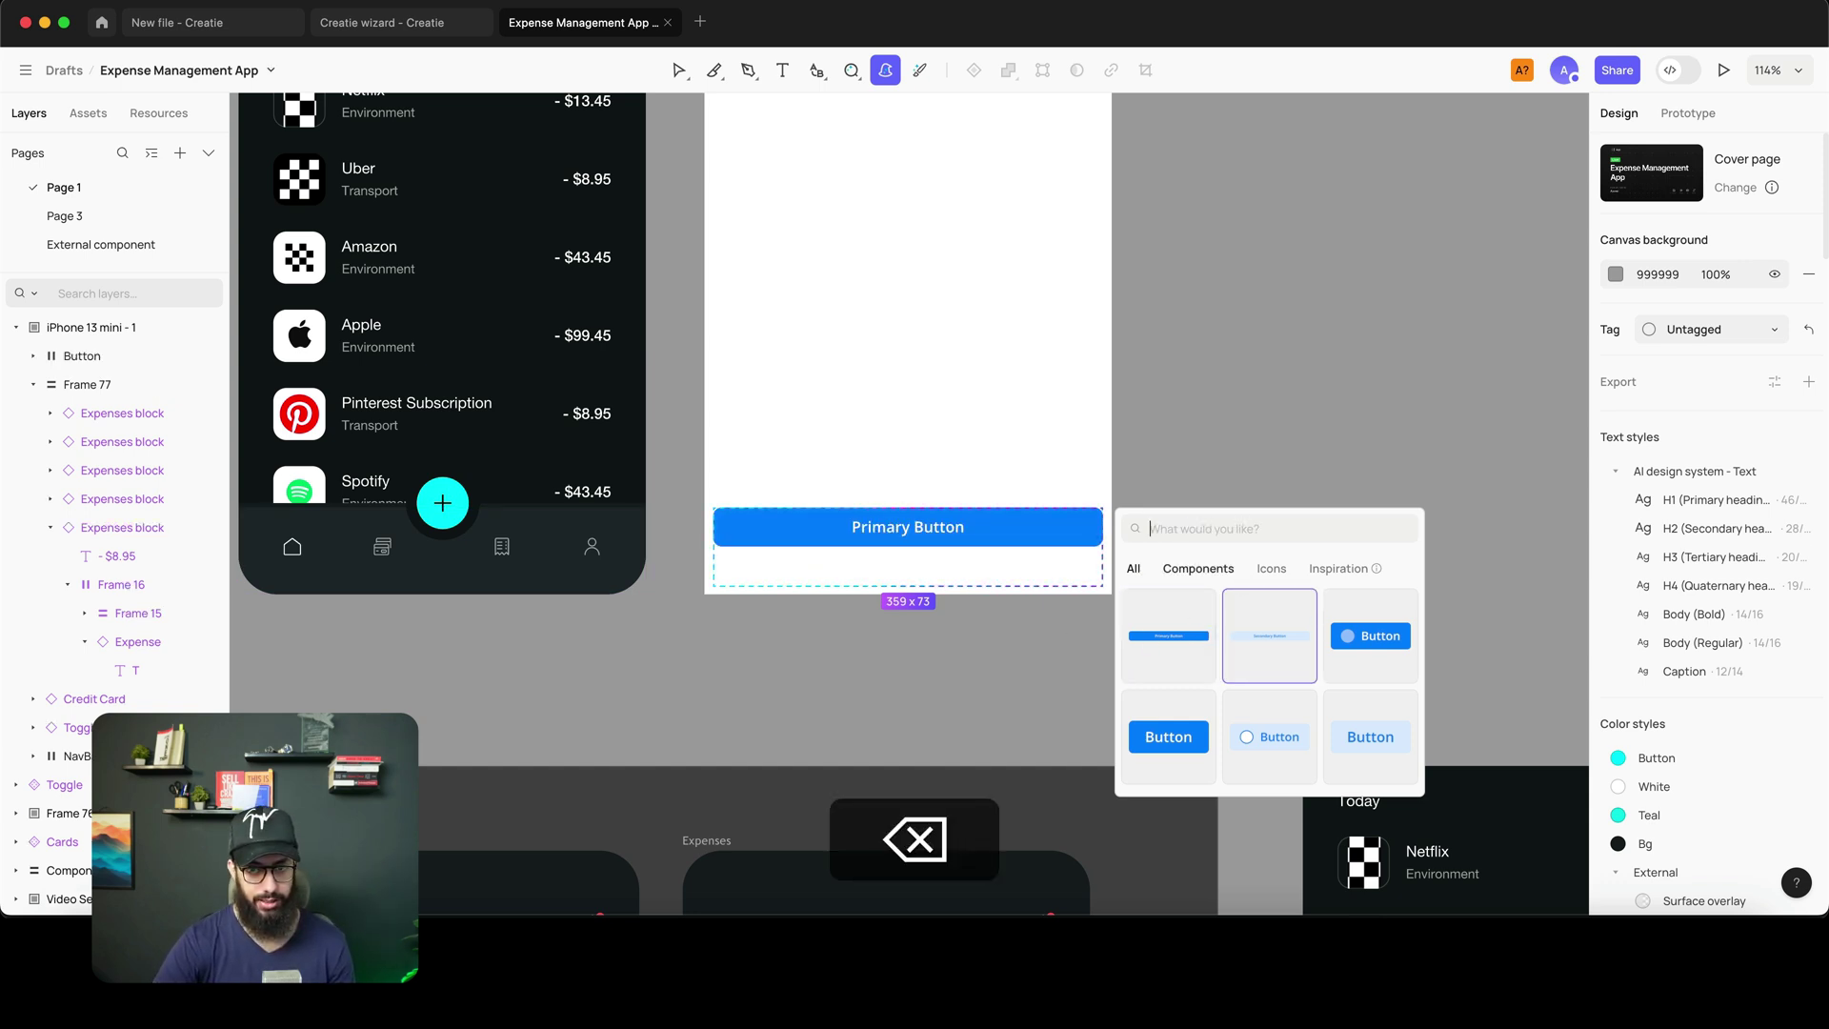
- Insert the TabBar variant without labels and with a dot under the active item, found with "bar", and center it horizontally
type("bar")
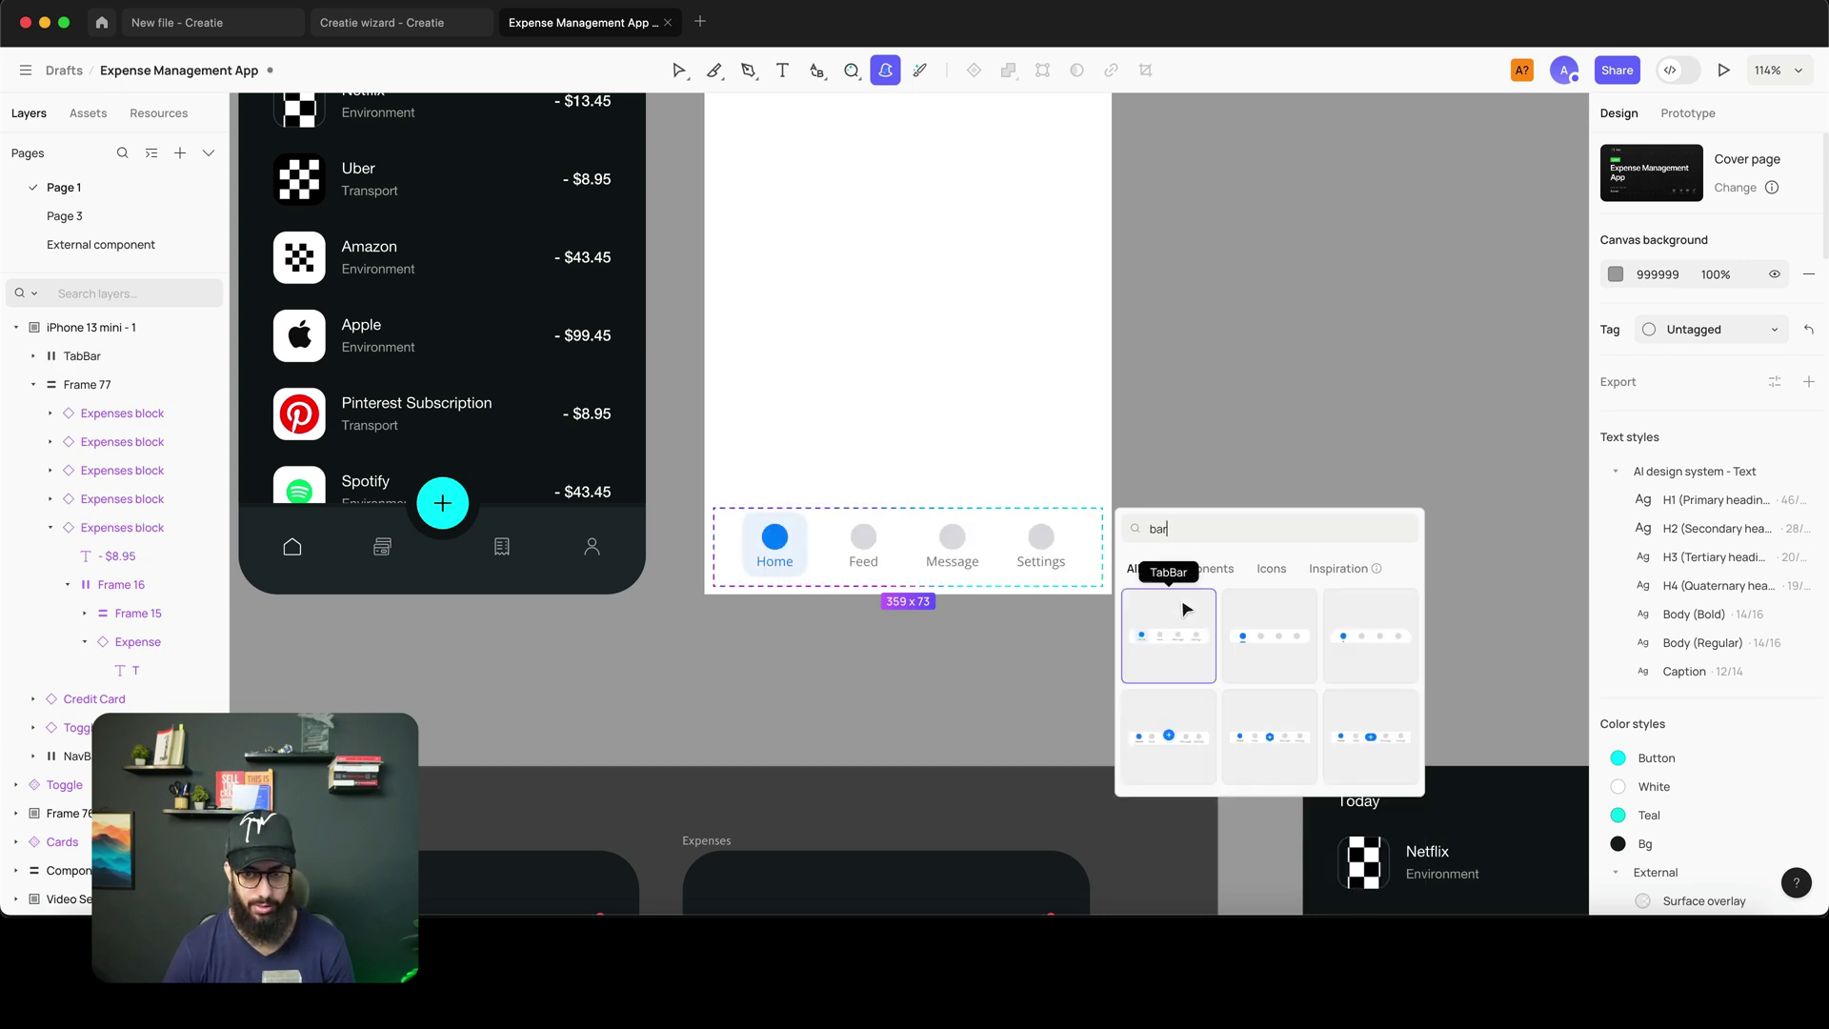
left_click(1369, 637)
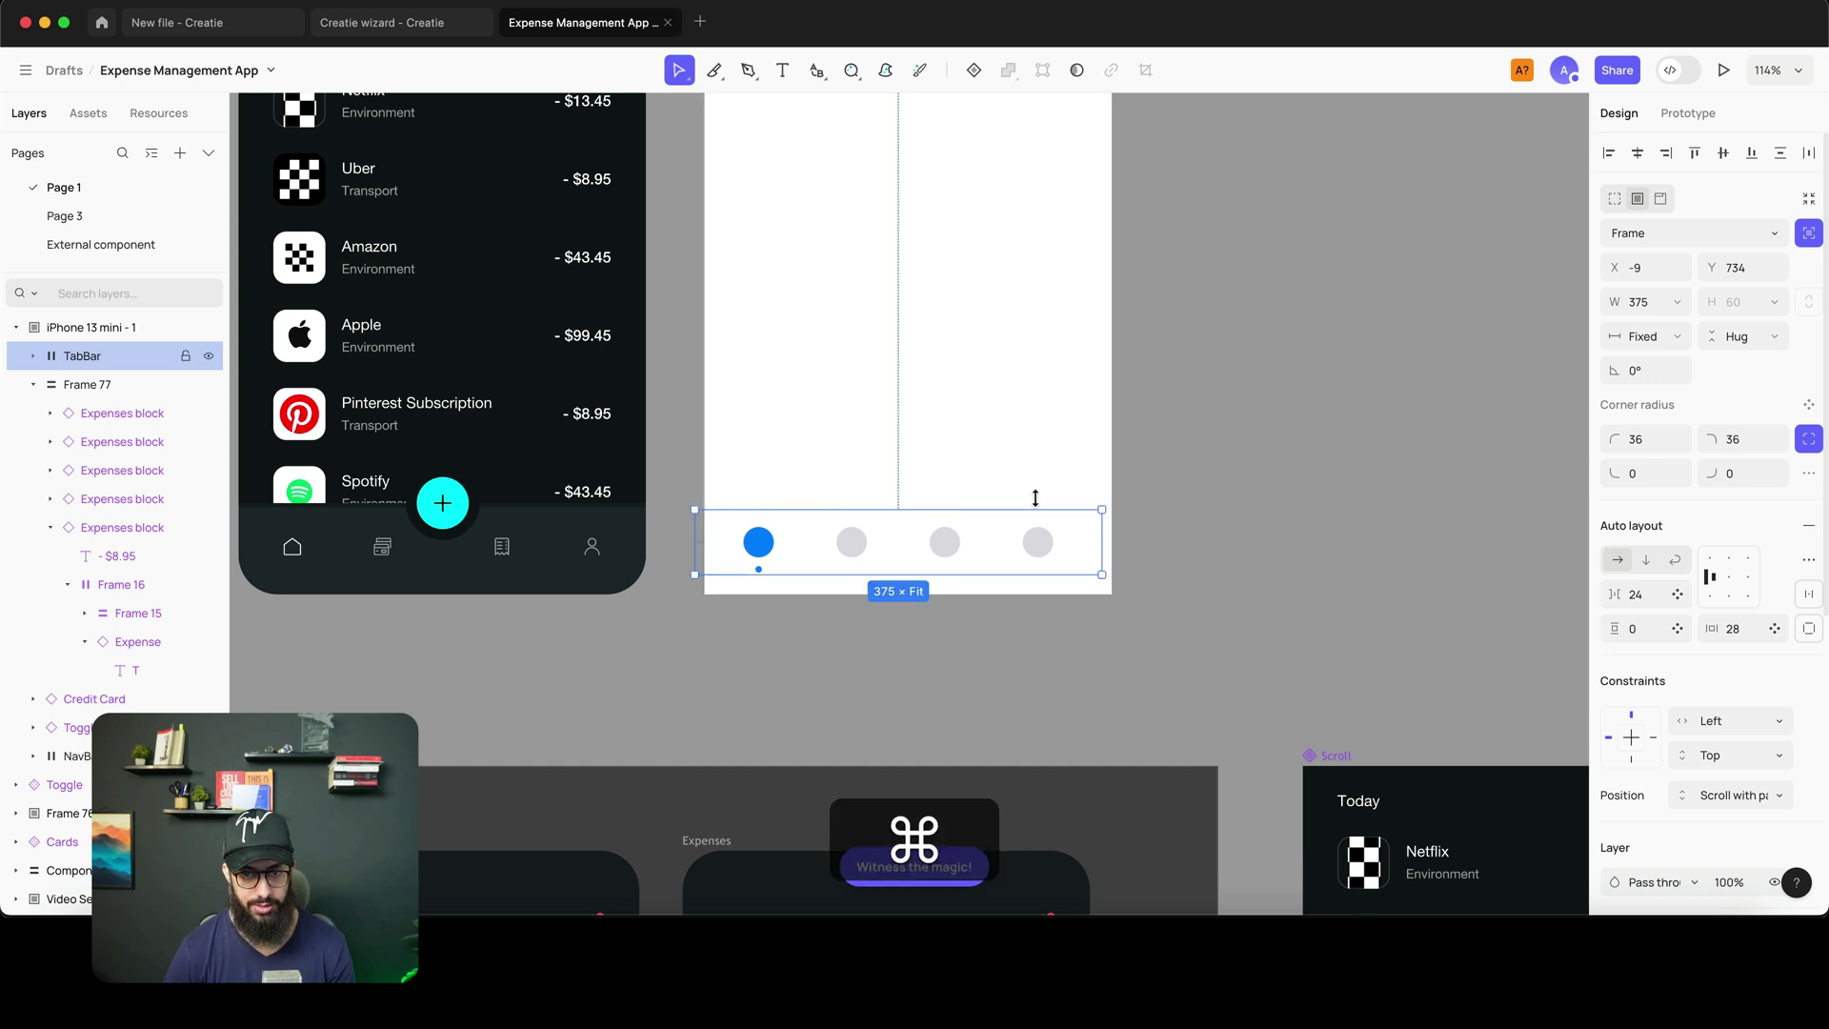
scroll(1035, 498, "down", 3)
key("alt+super+h")
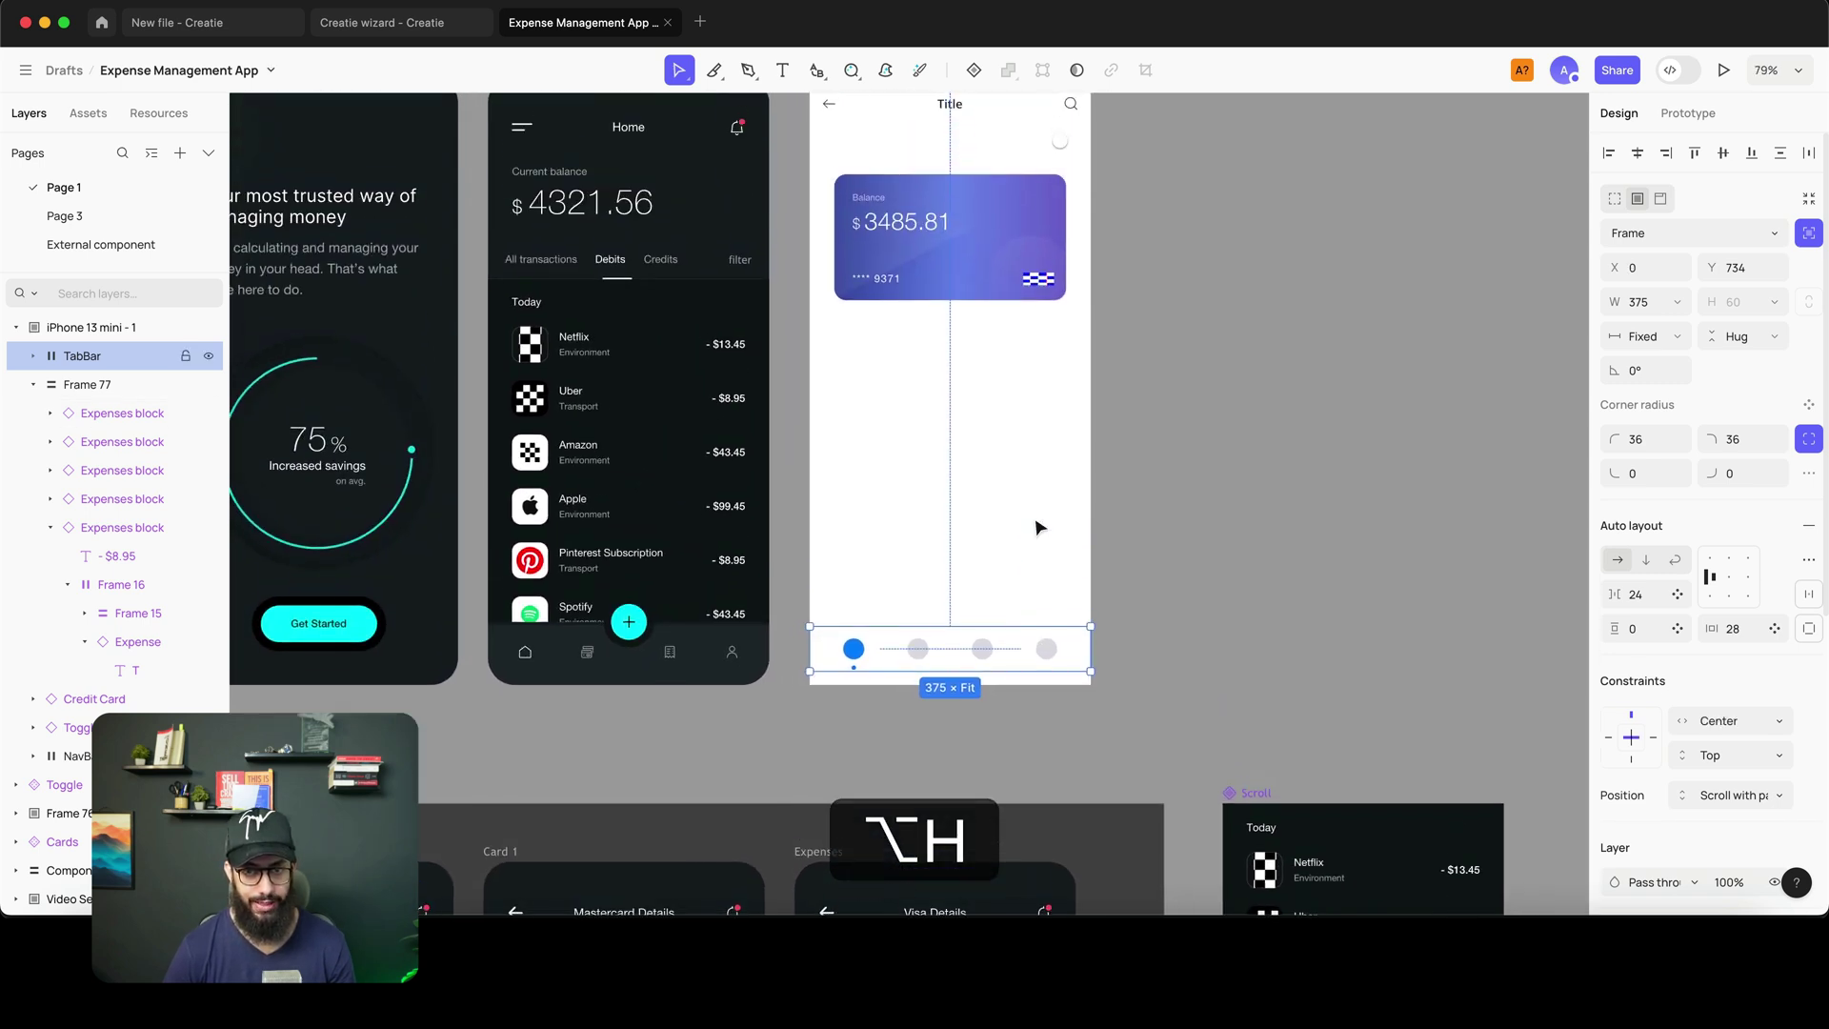
- Set the iPhone 13 mini frame's fill to the External Base color style
scroll(1038, 527, "down", 3)
left_click(1036, 524)
scroll(1095, 400, "up", 5)
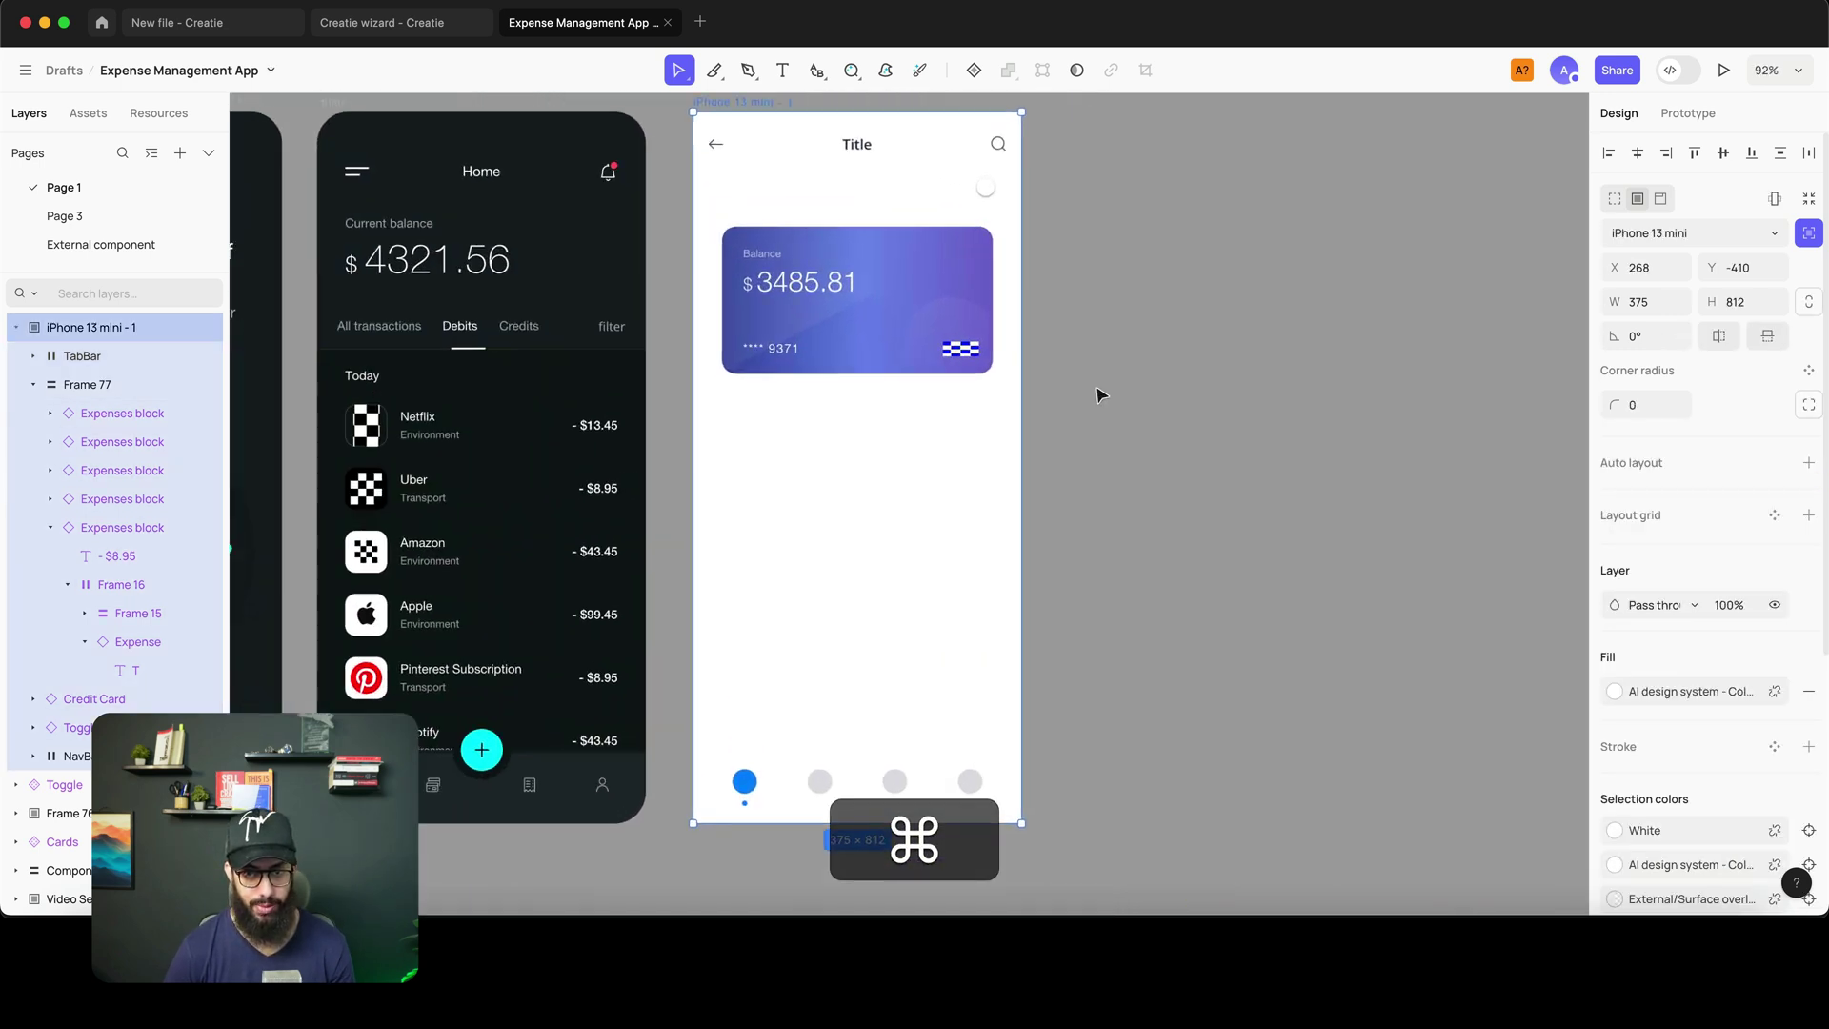
left_click(1615, 691)
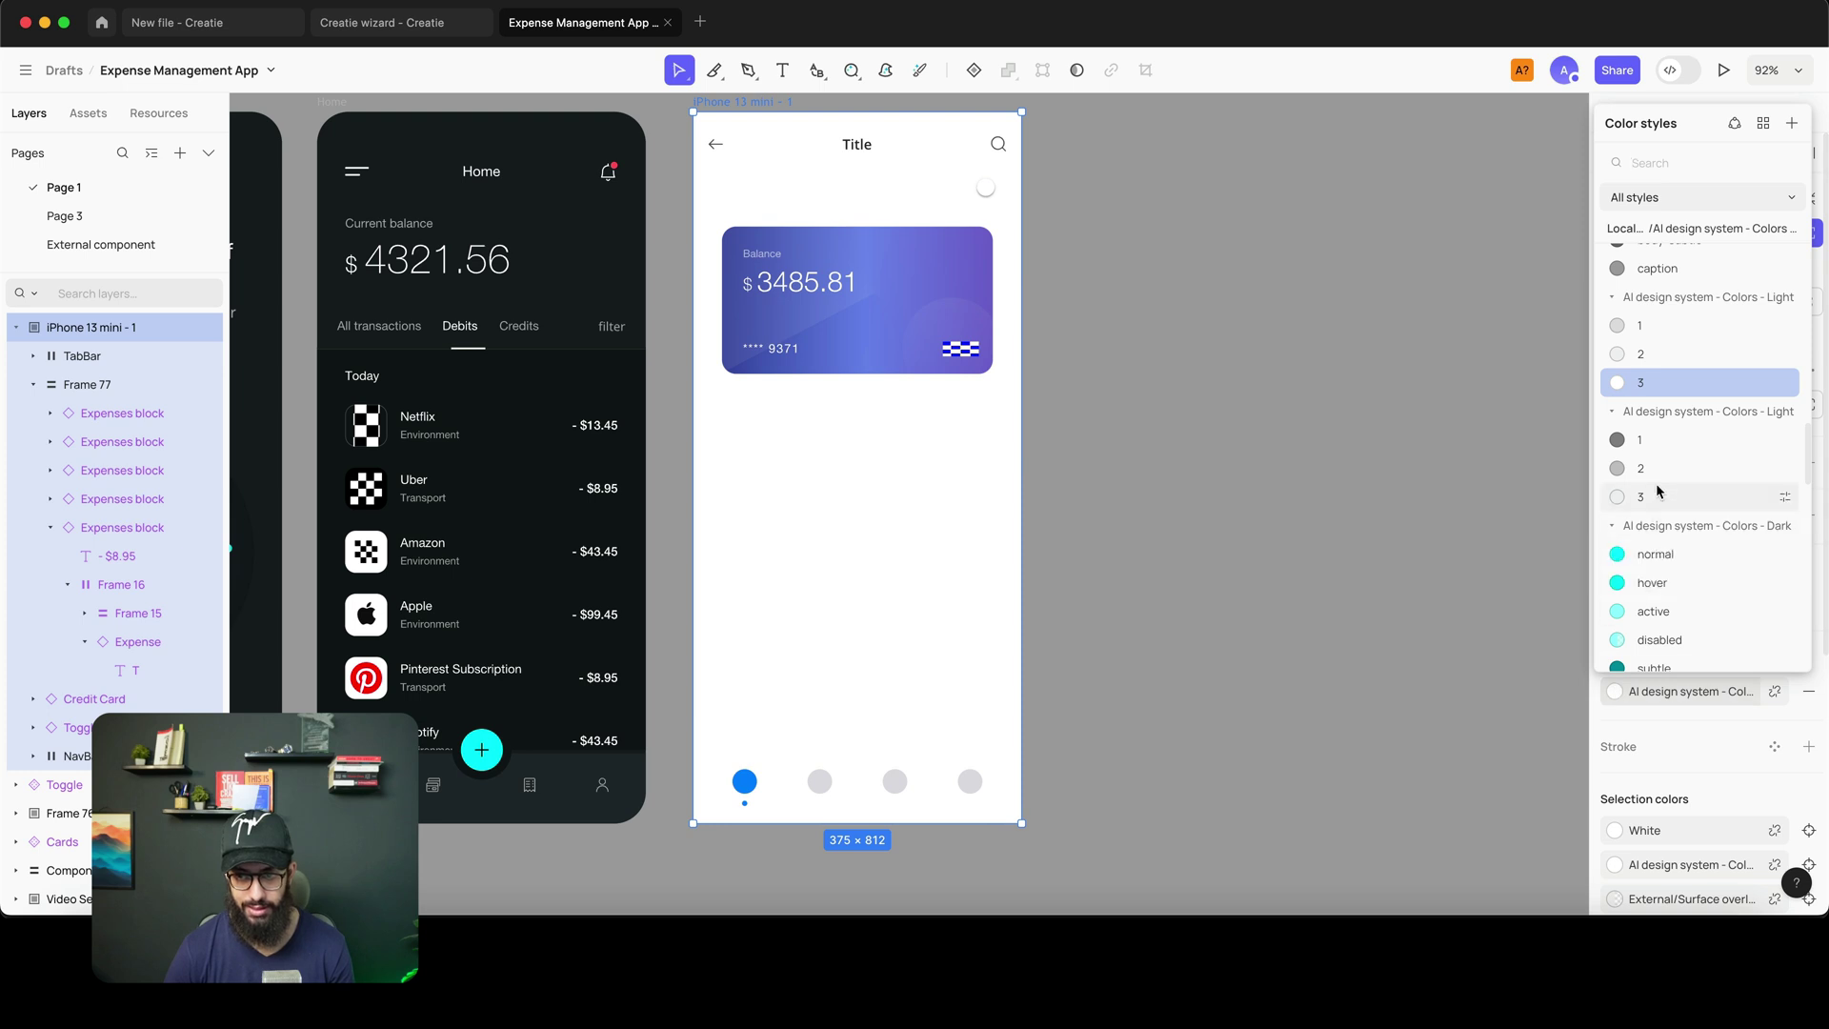
scroll(1643, 286, "down", 5)
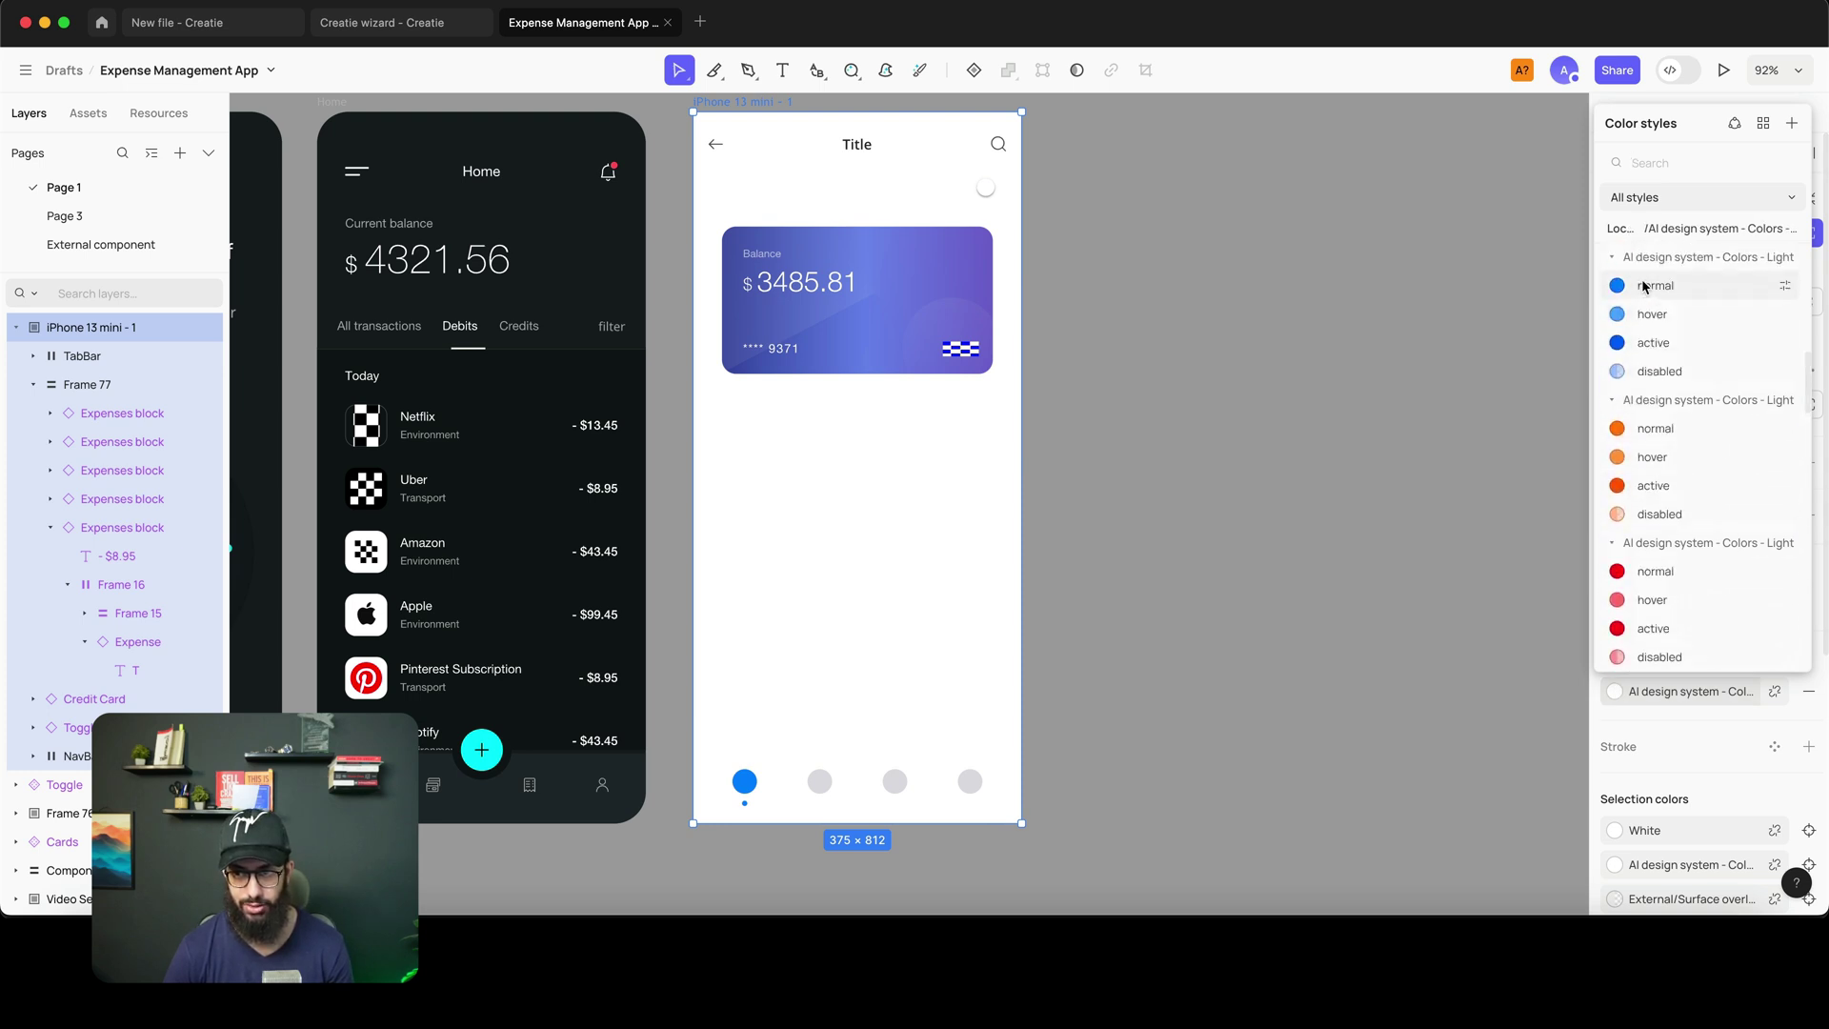
scroll(1648, 305, "down", 3)
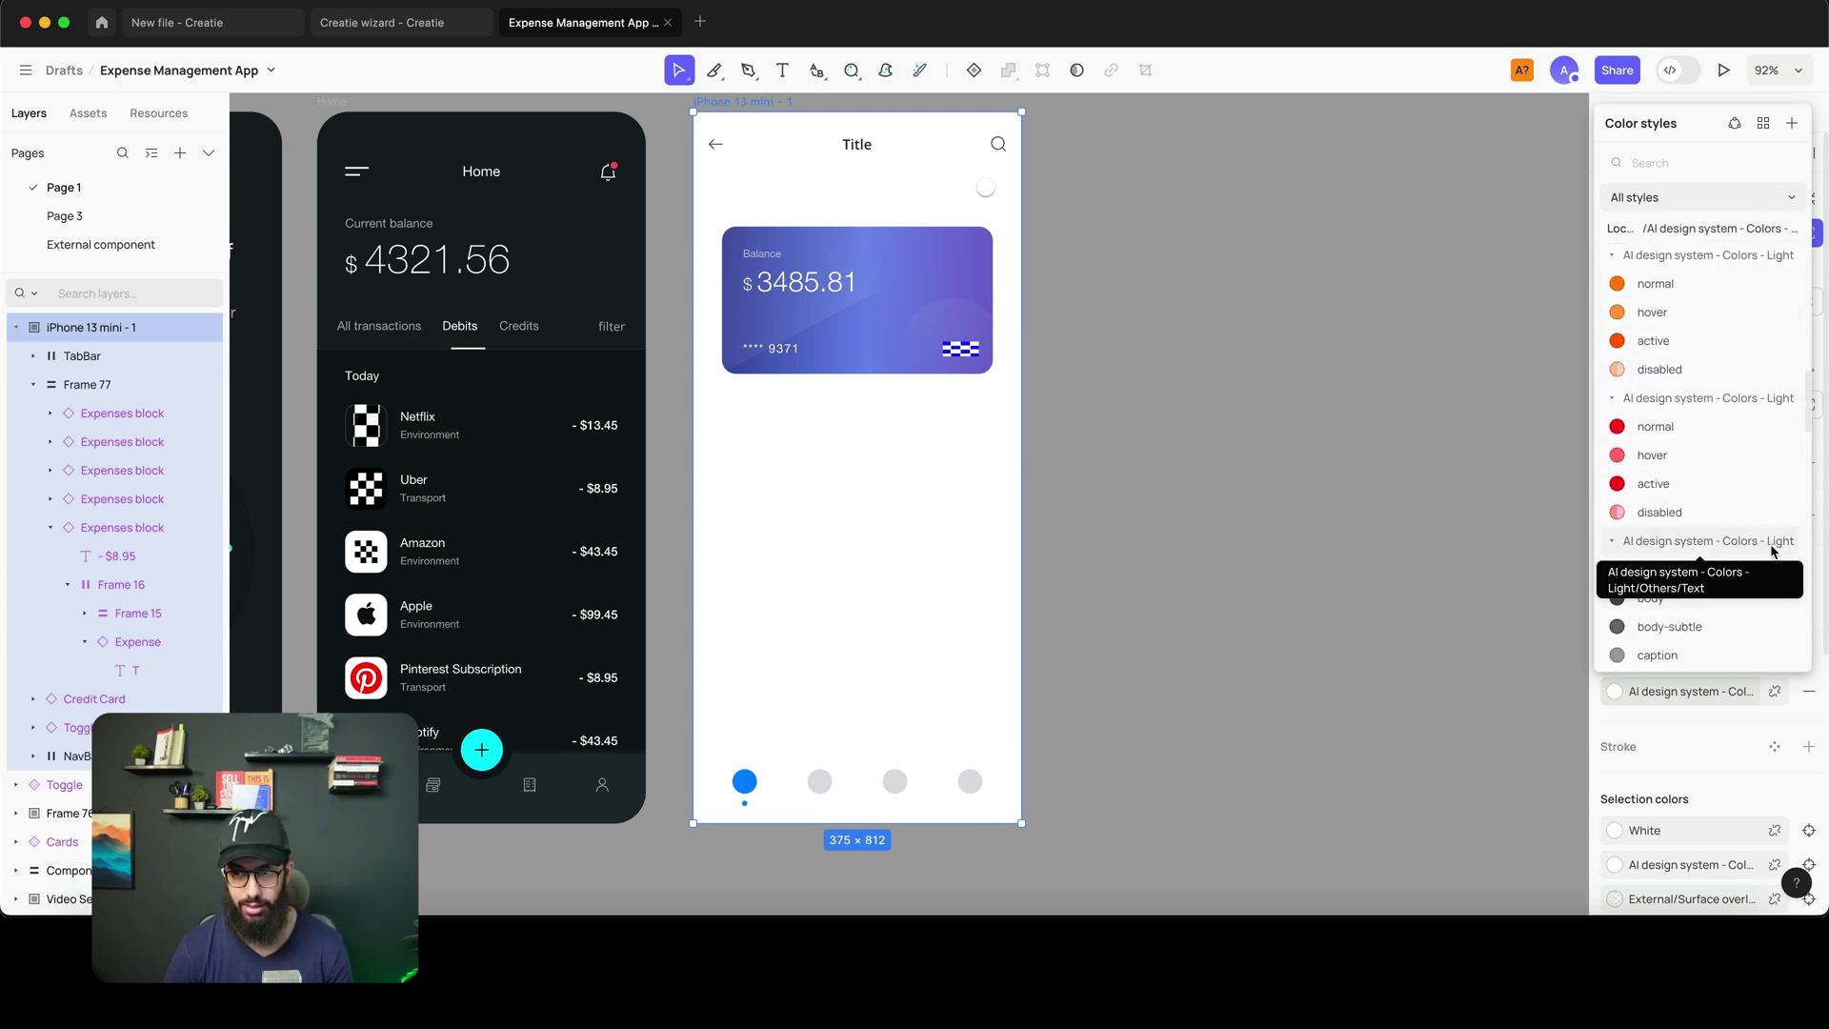
scroll(1774, 551, "up", 10)
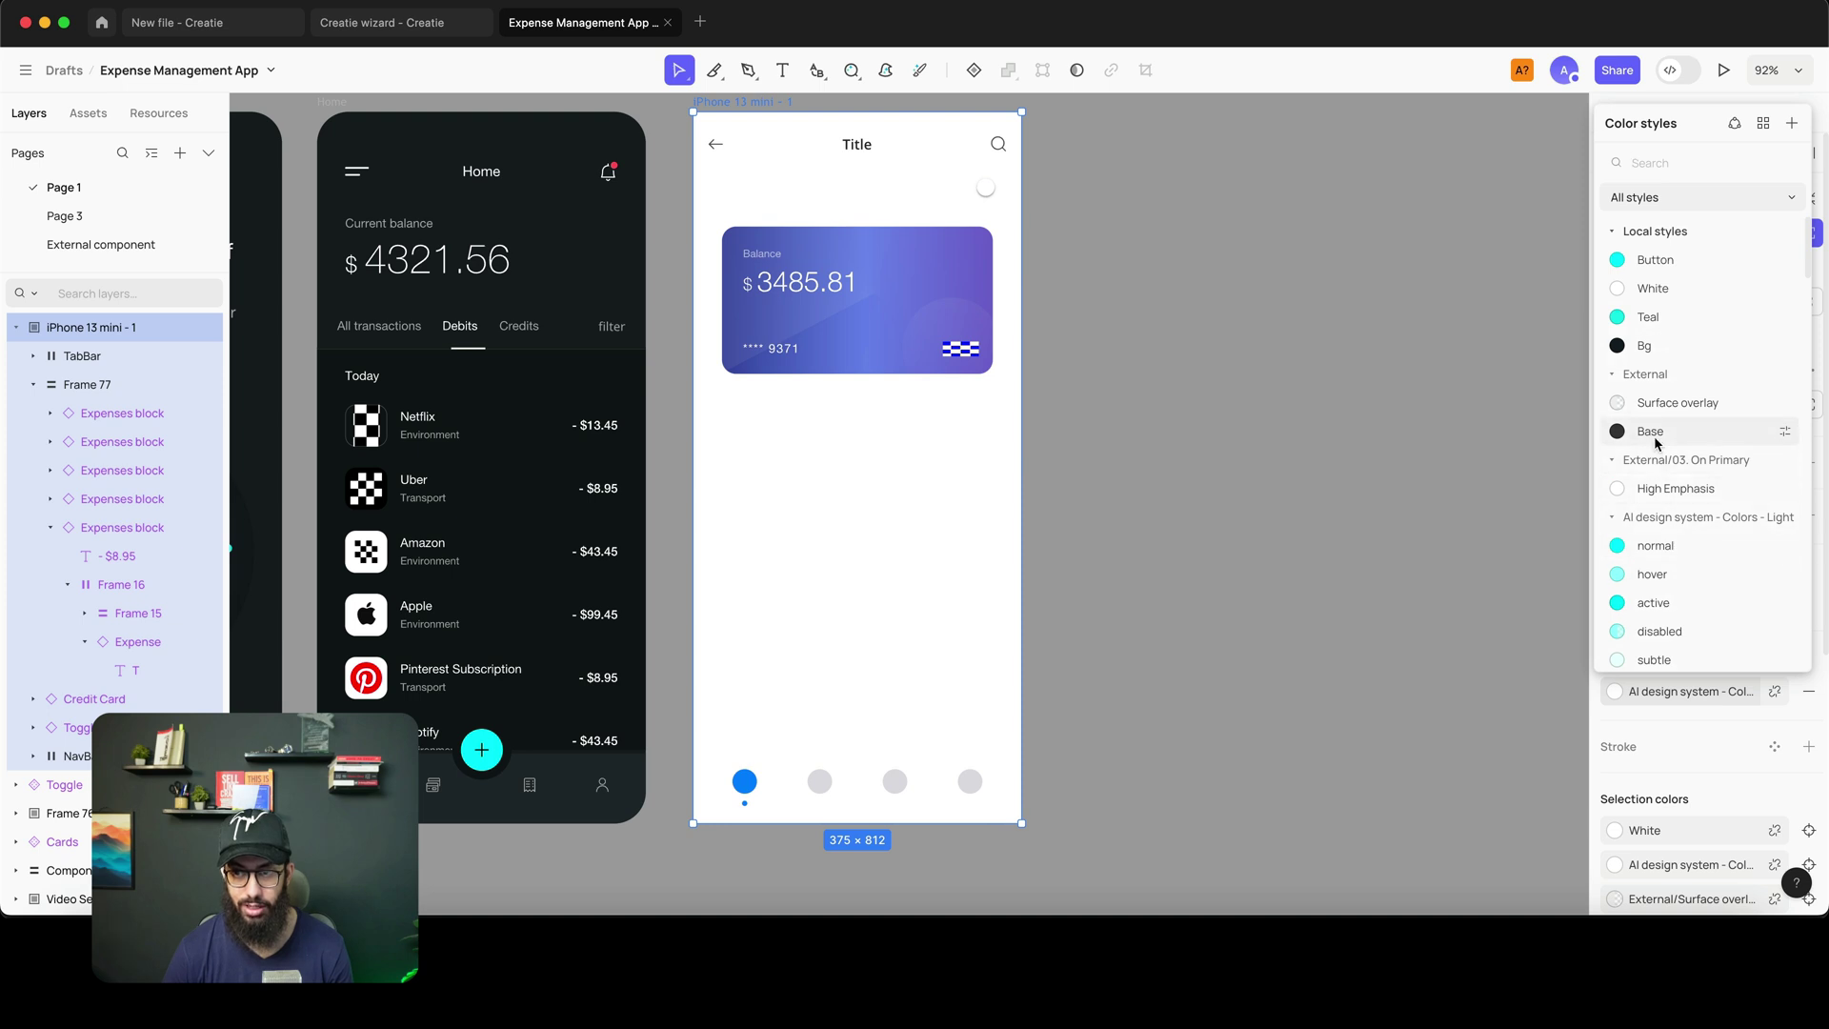
left_click(1652, 433)
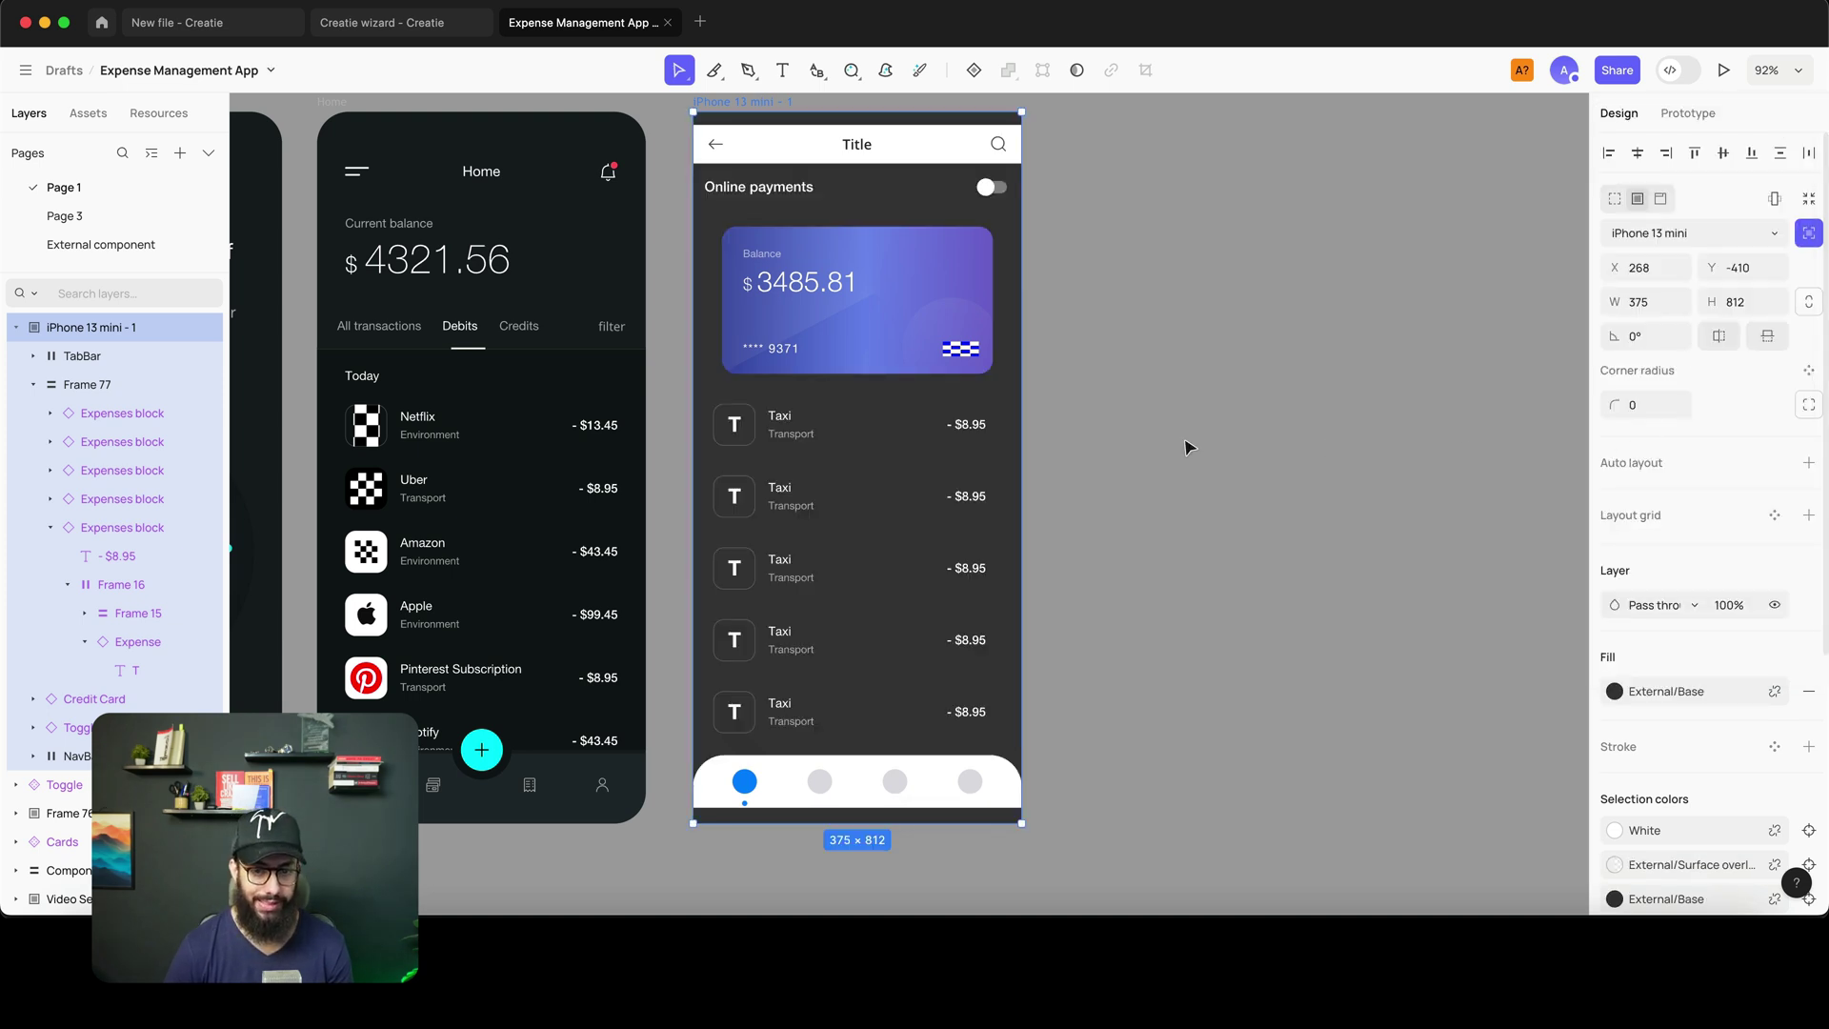
- Undo the Base fill on the iPhone 13 mini frame together with the TabBar's centering and insertion
key("super+z")
key("super+z")
key("super+z")
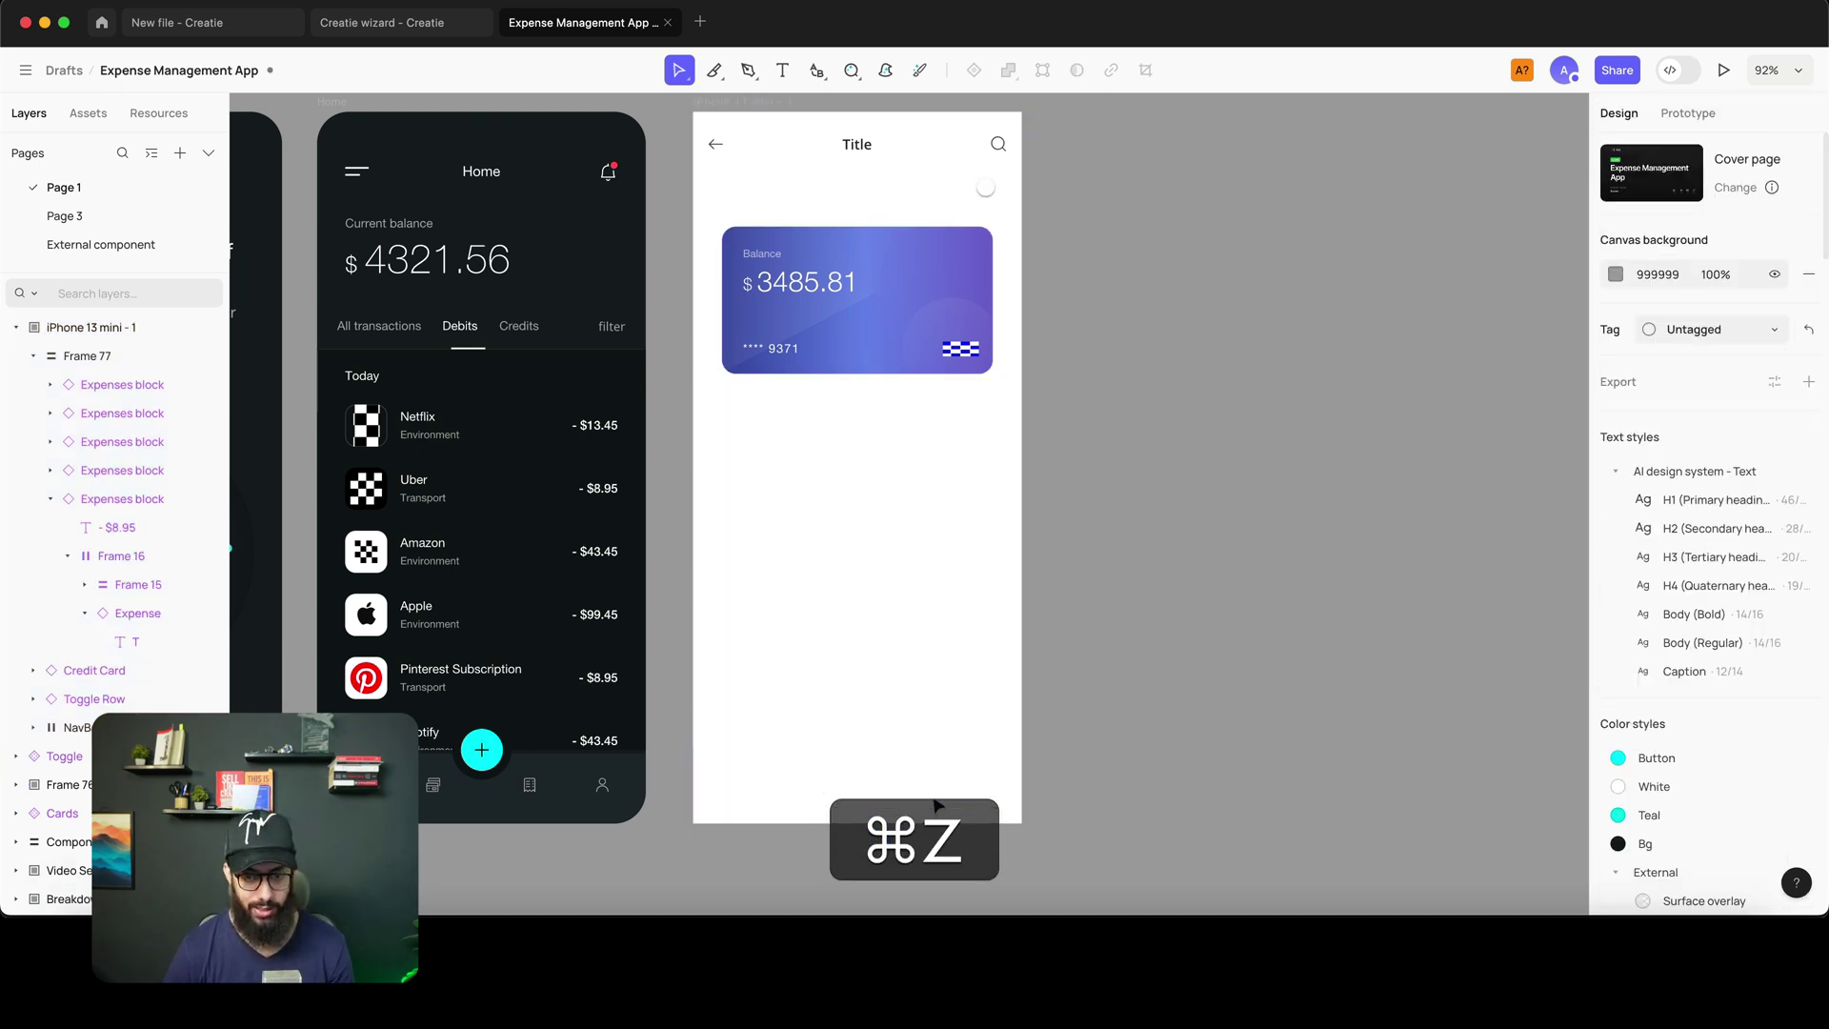
key("a")
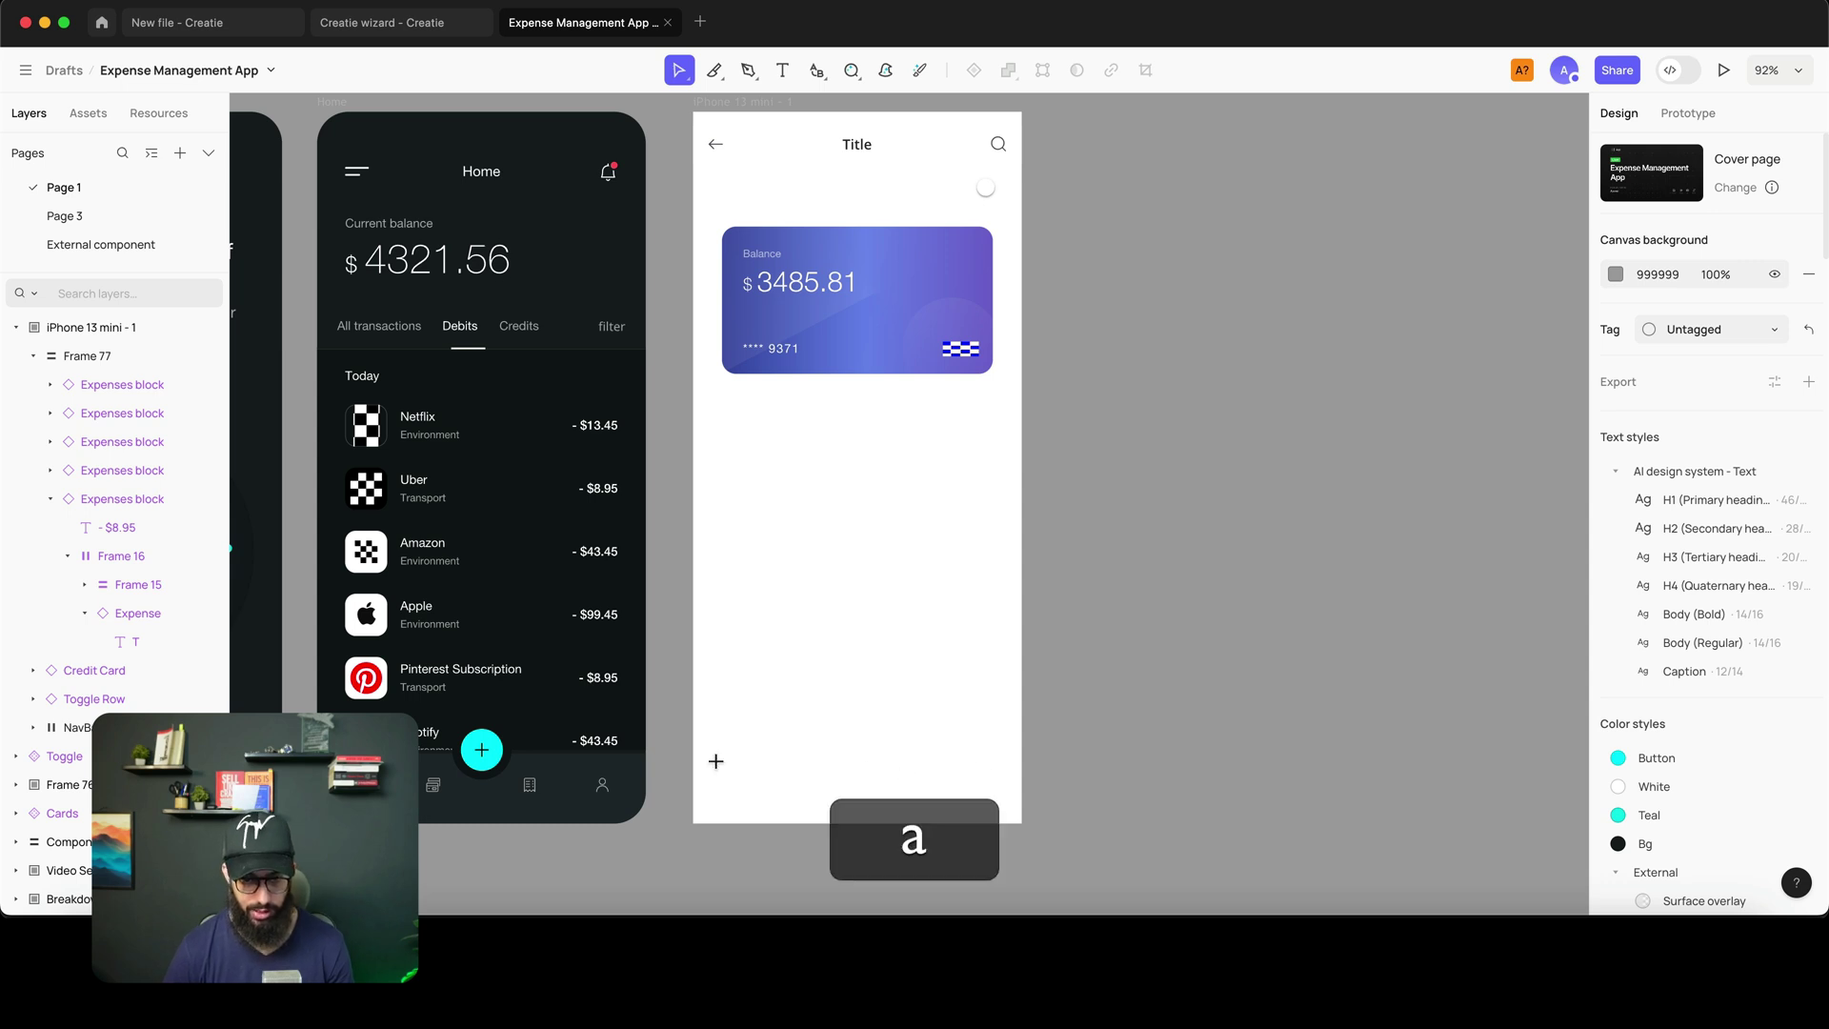
left_click_drag(699, 759, 914, 791)
key("super+z")
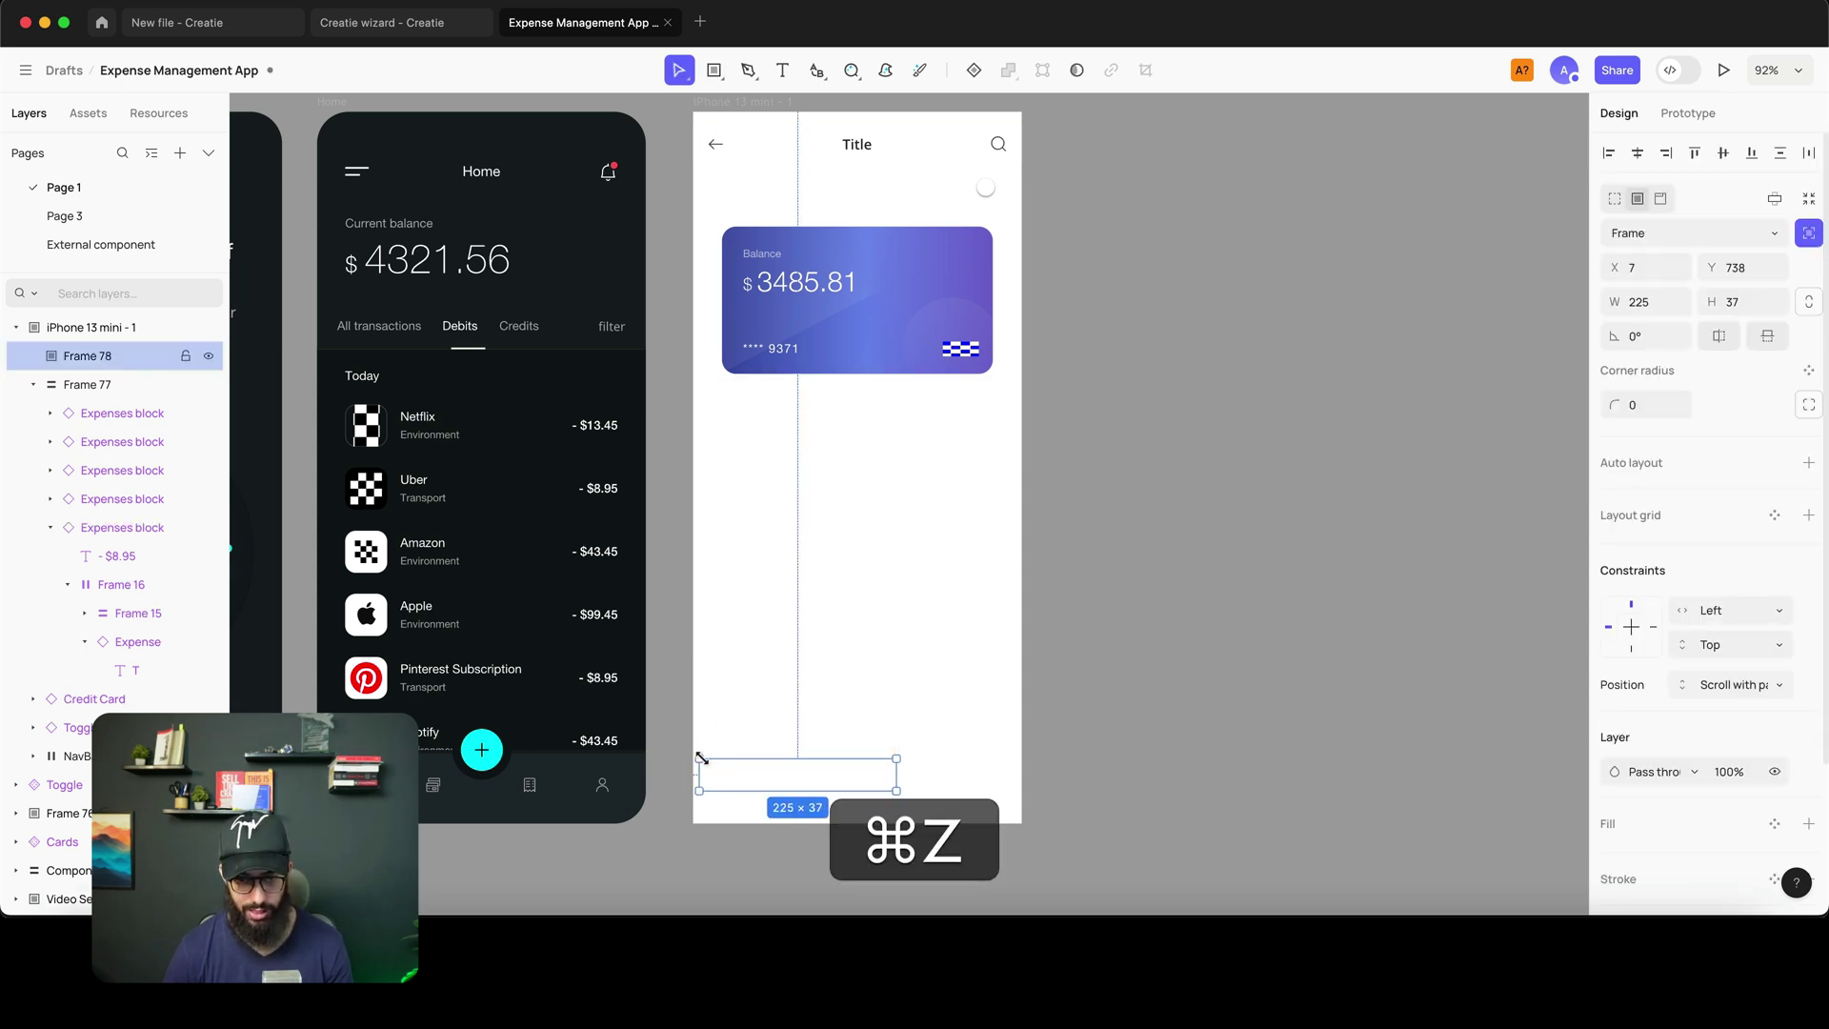
- Mark out an area of about 366 x 68 along the iPhone 13 mini frame's bottom and insert the "tabbar" variant with labels and an in-bar plus button
key("w")
left_click_drag(696, 761, 1020, 823)
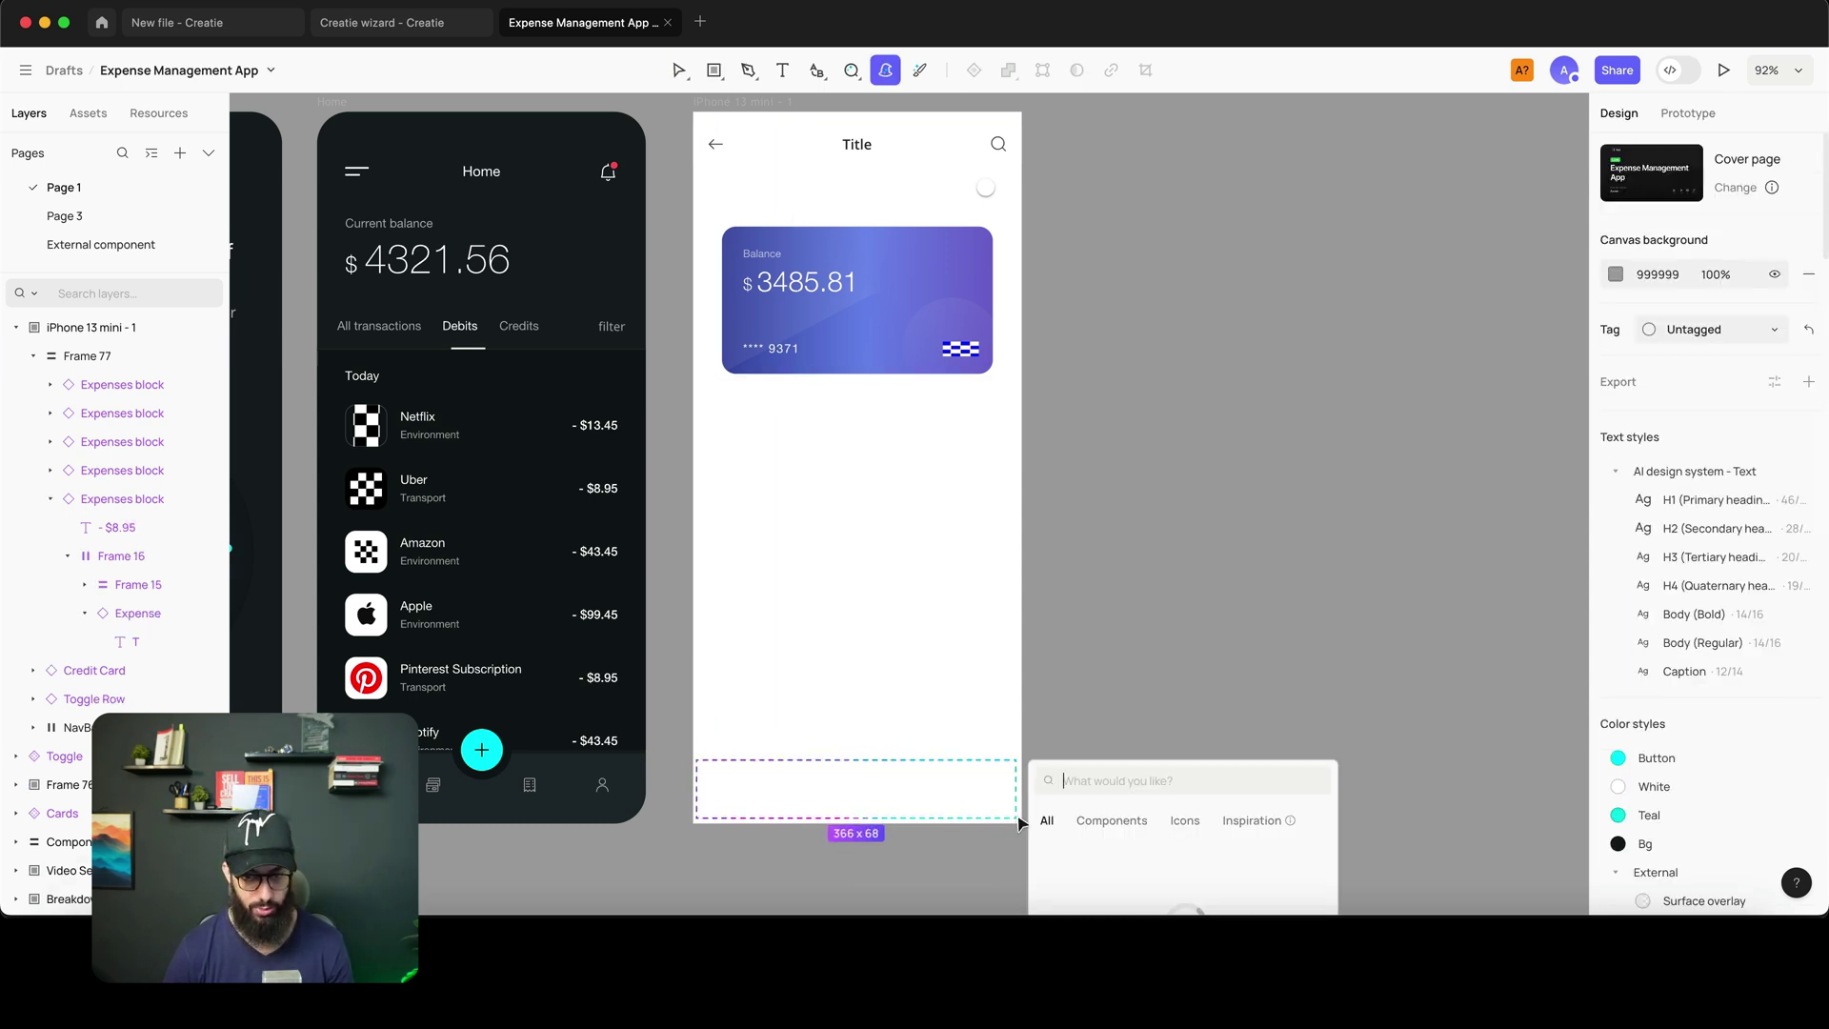
type("tab")
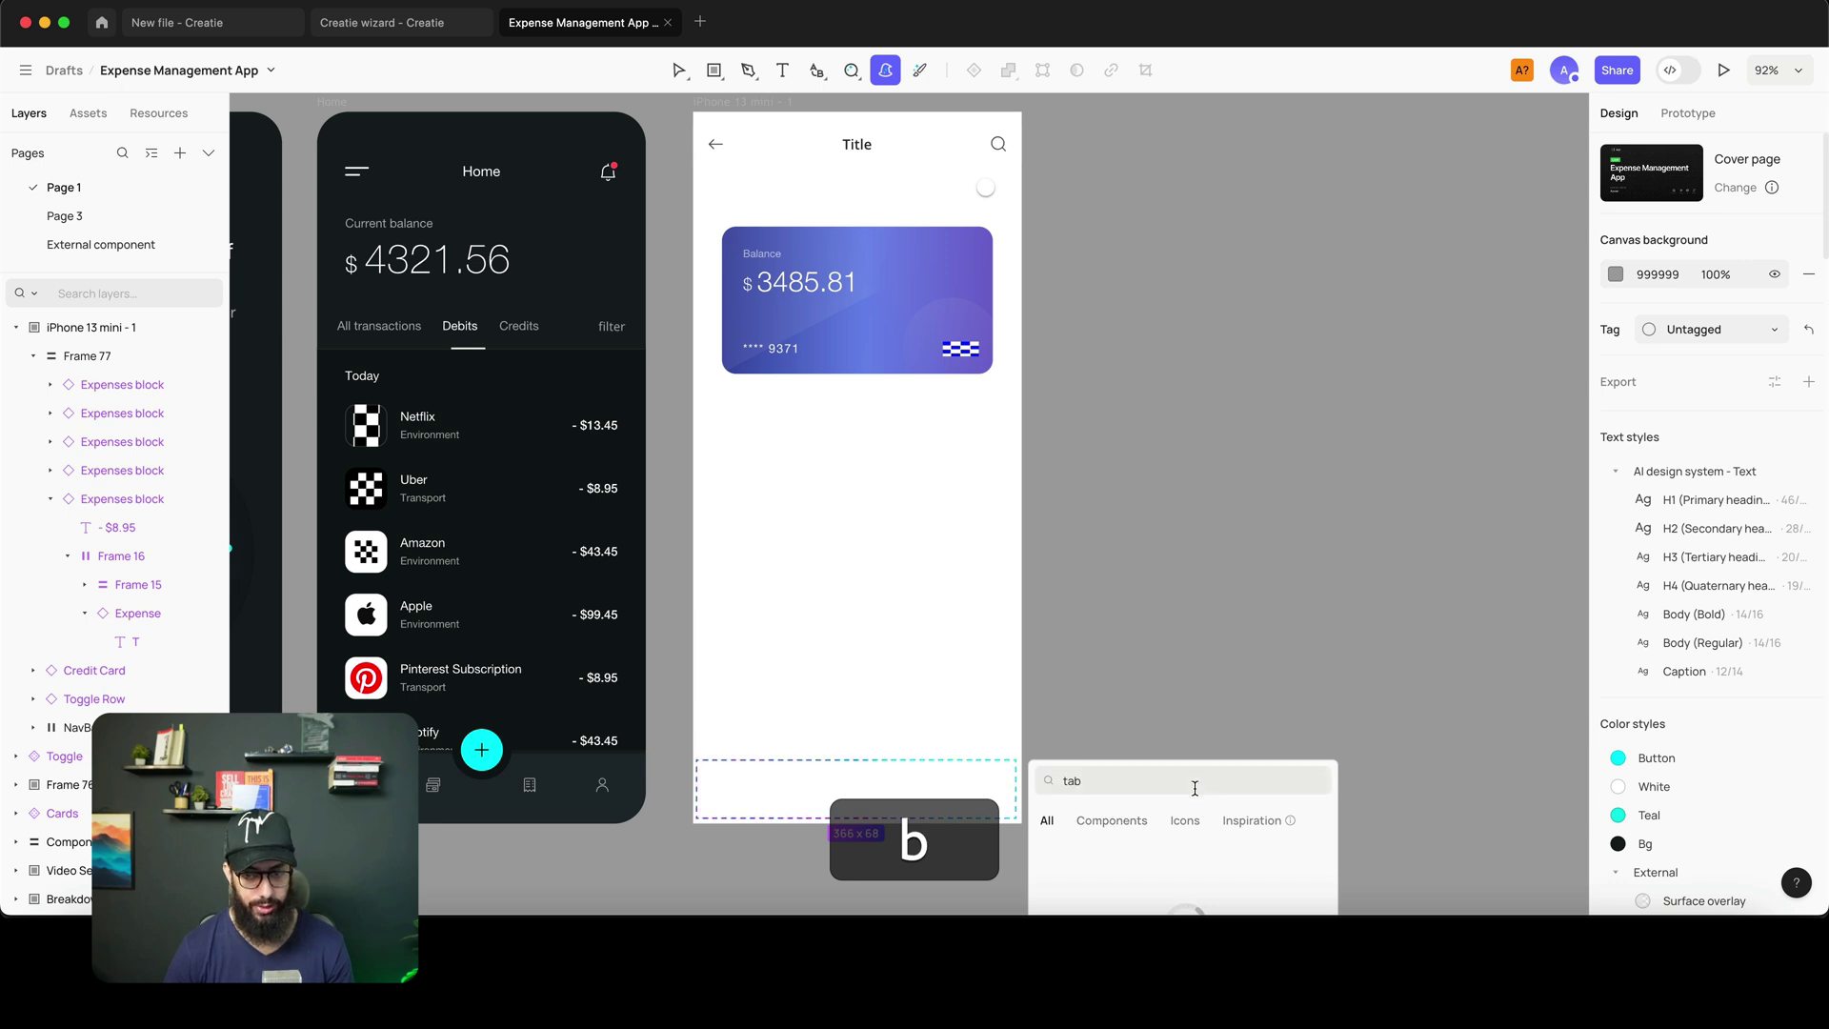
scroll(1229, 600, "down", 3)
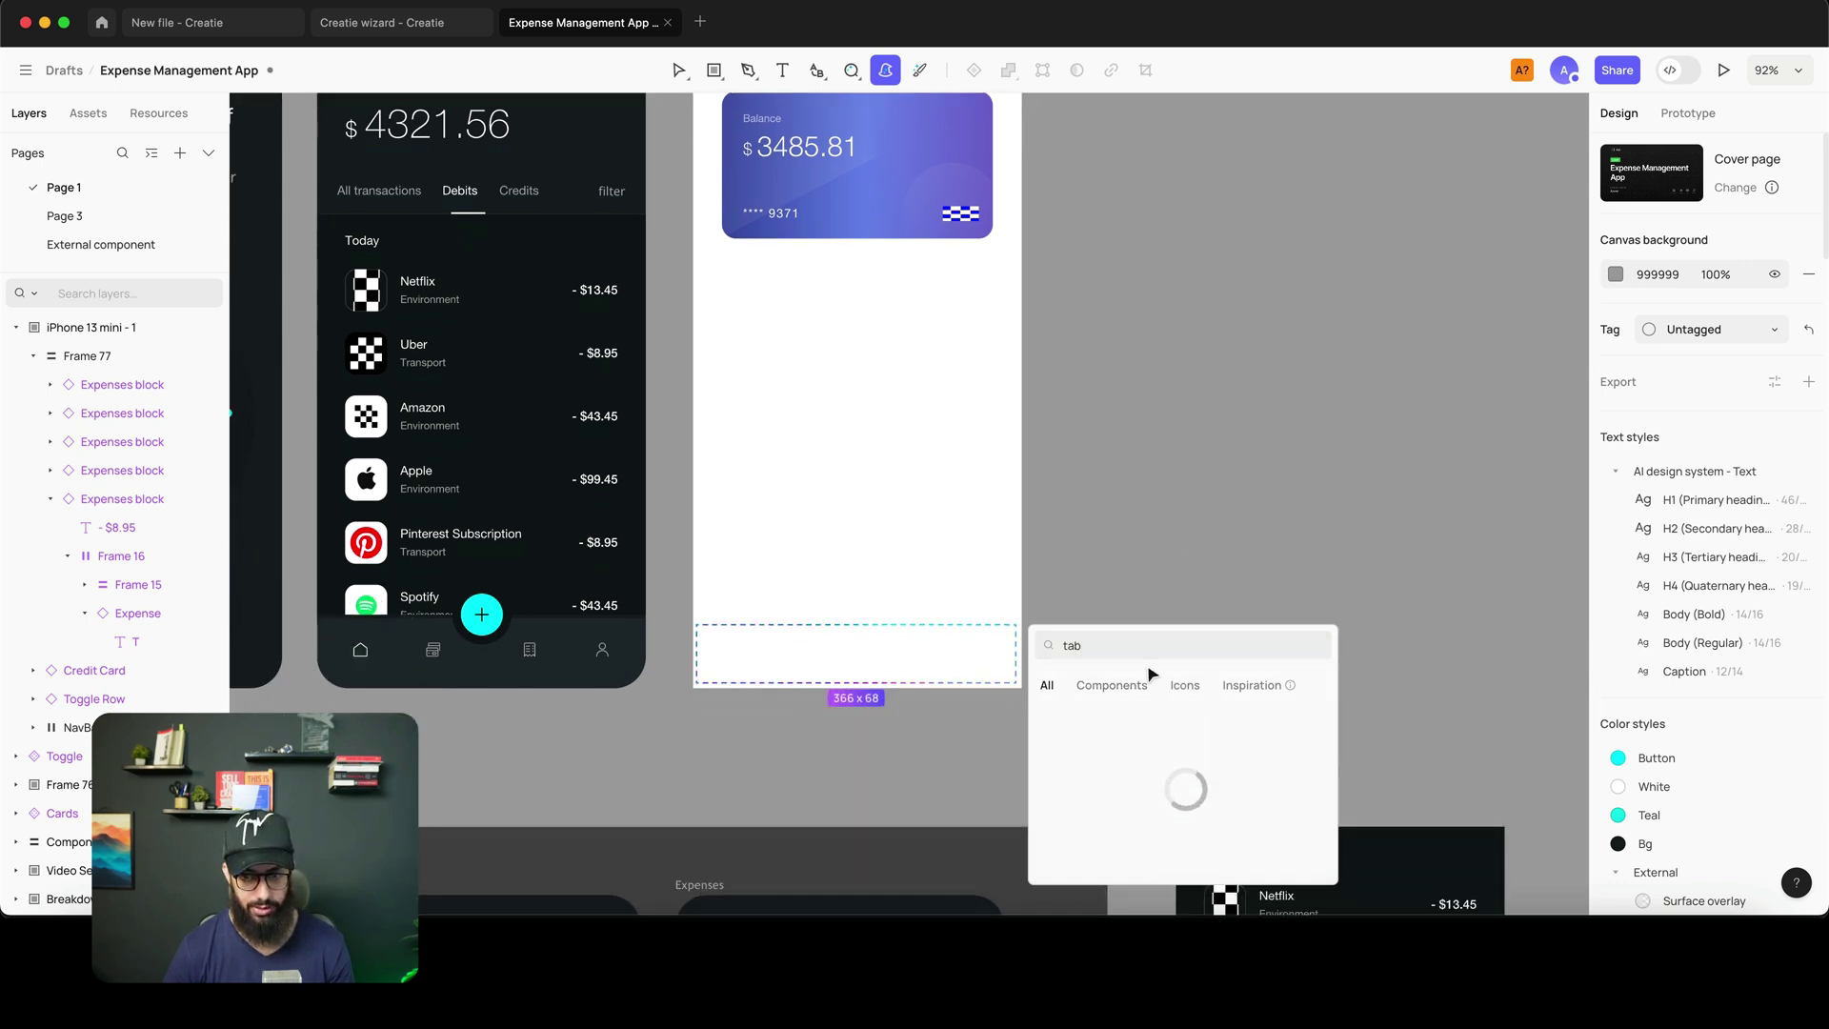
type("bbar")
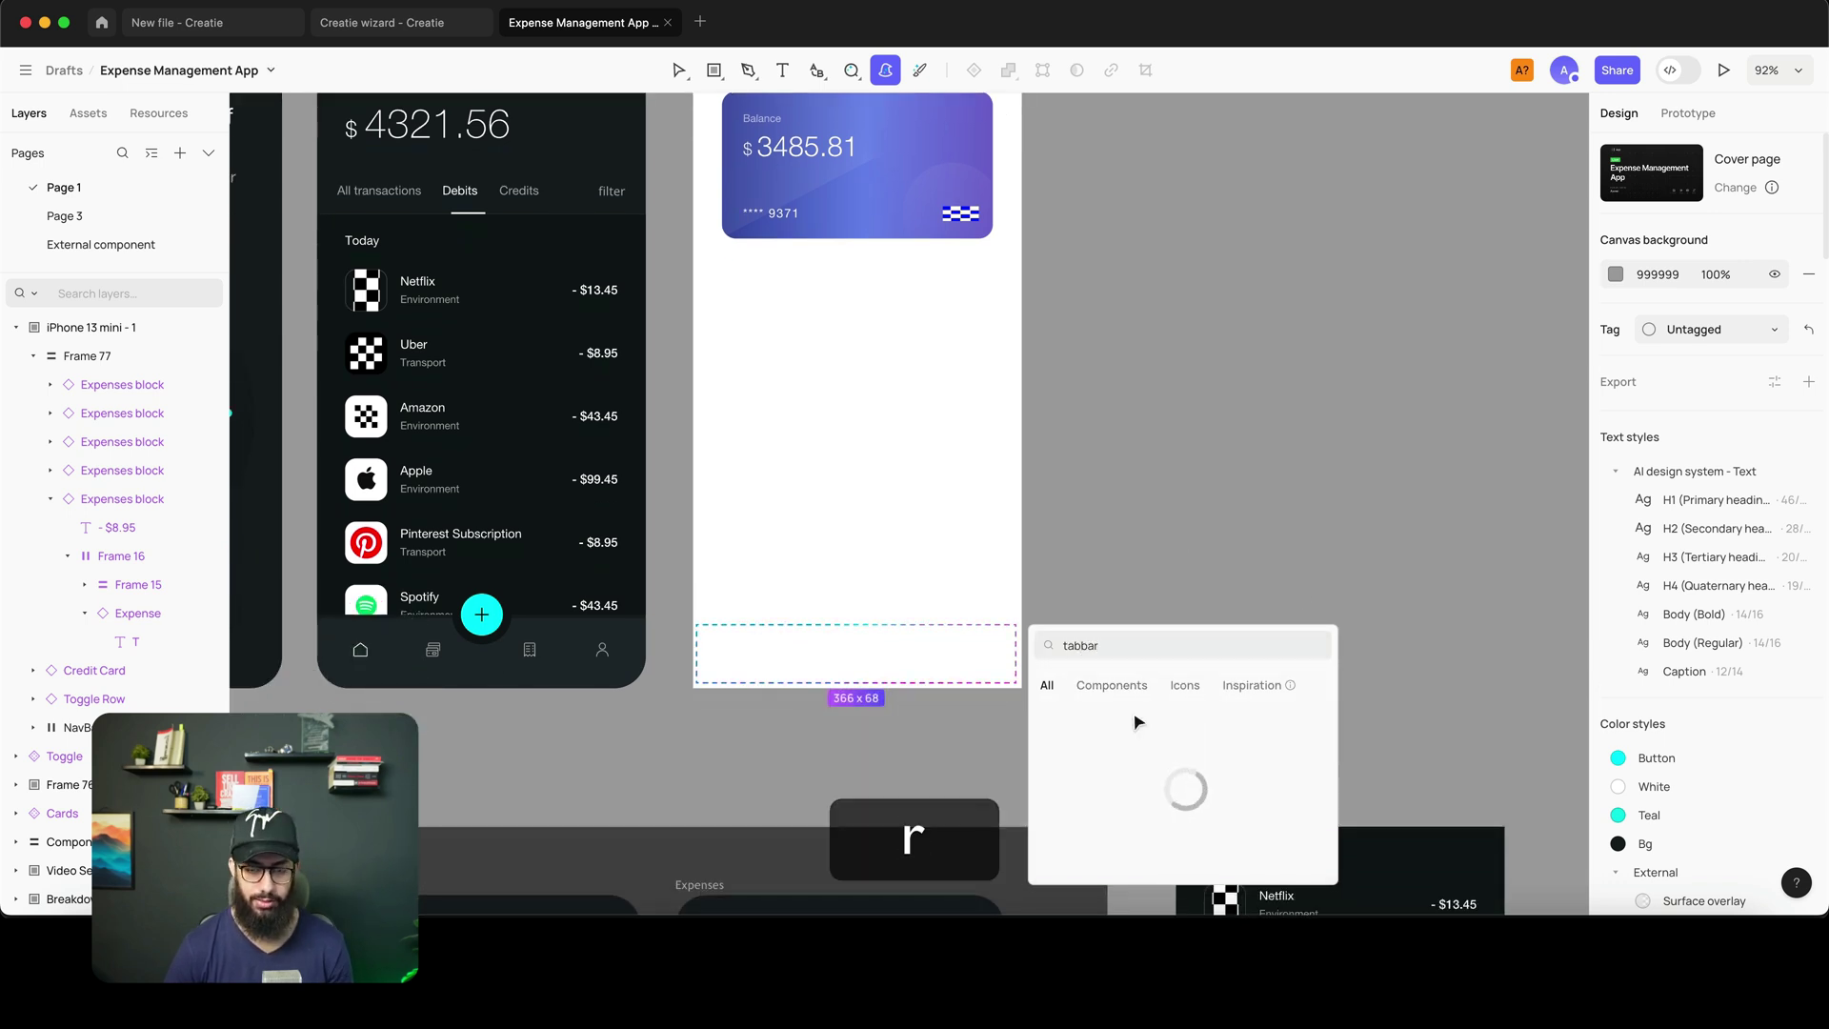
left_click(1177, 747)
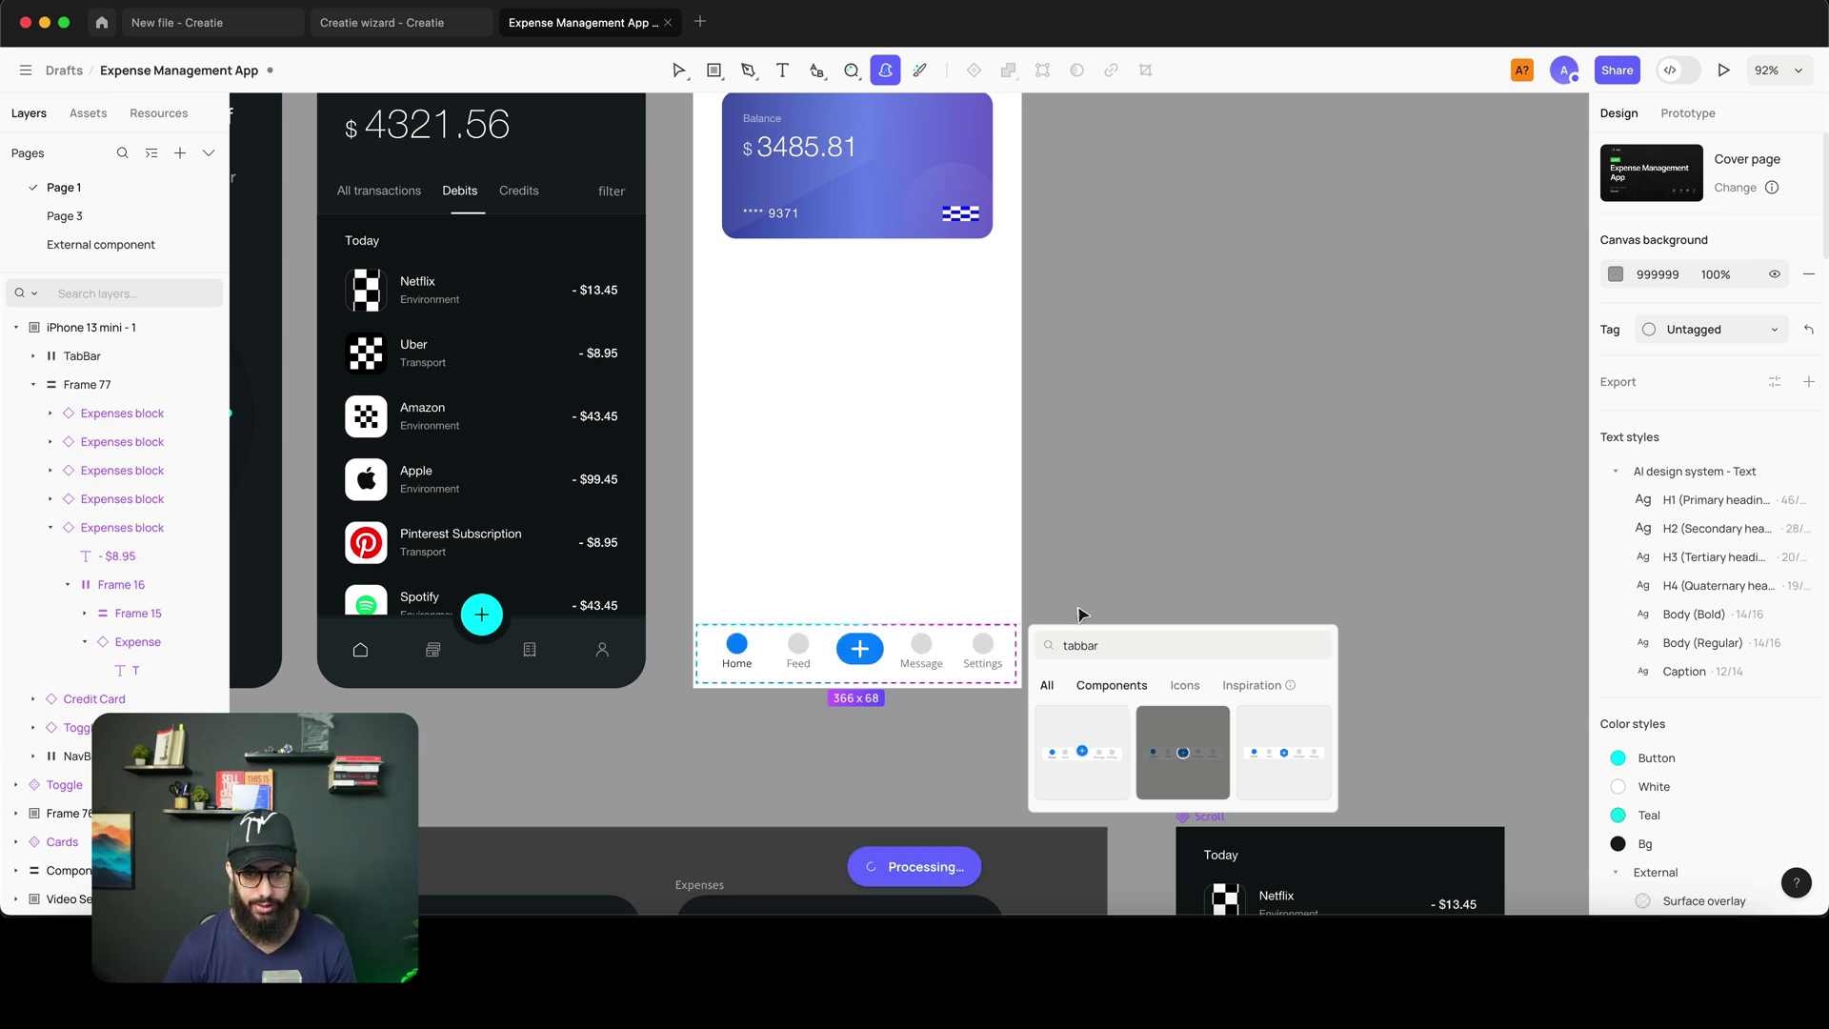
scroll(1029, 625, "up", 3)
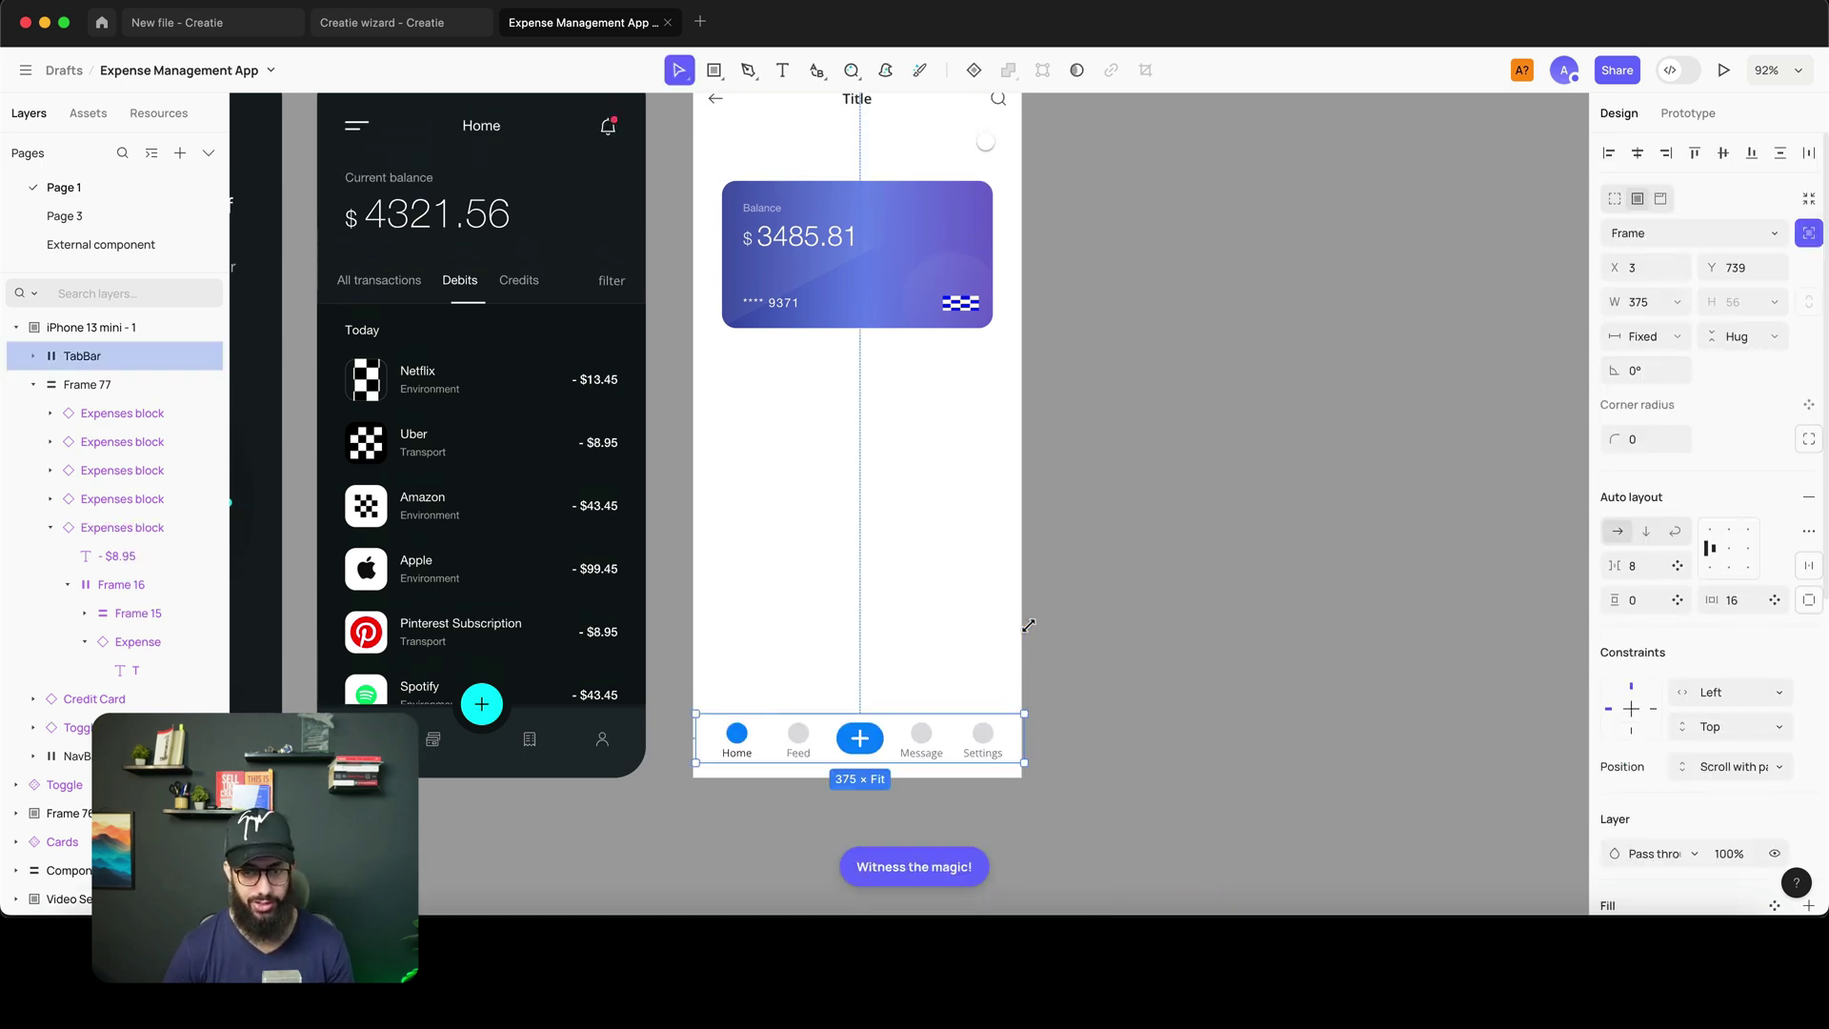
scroll(1031, 630, "up", 1)
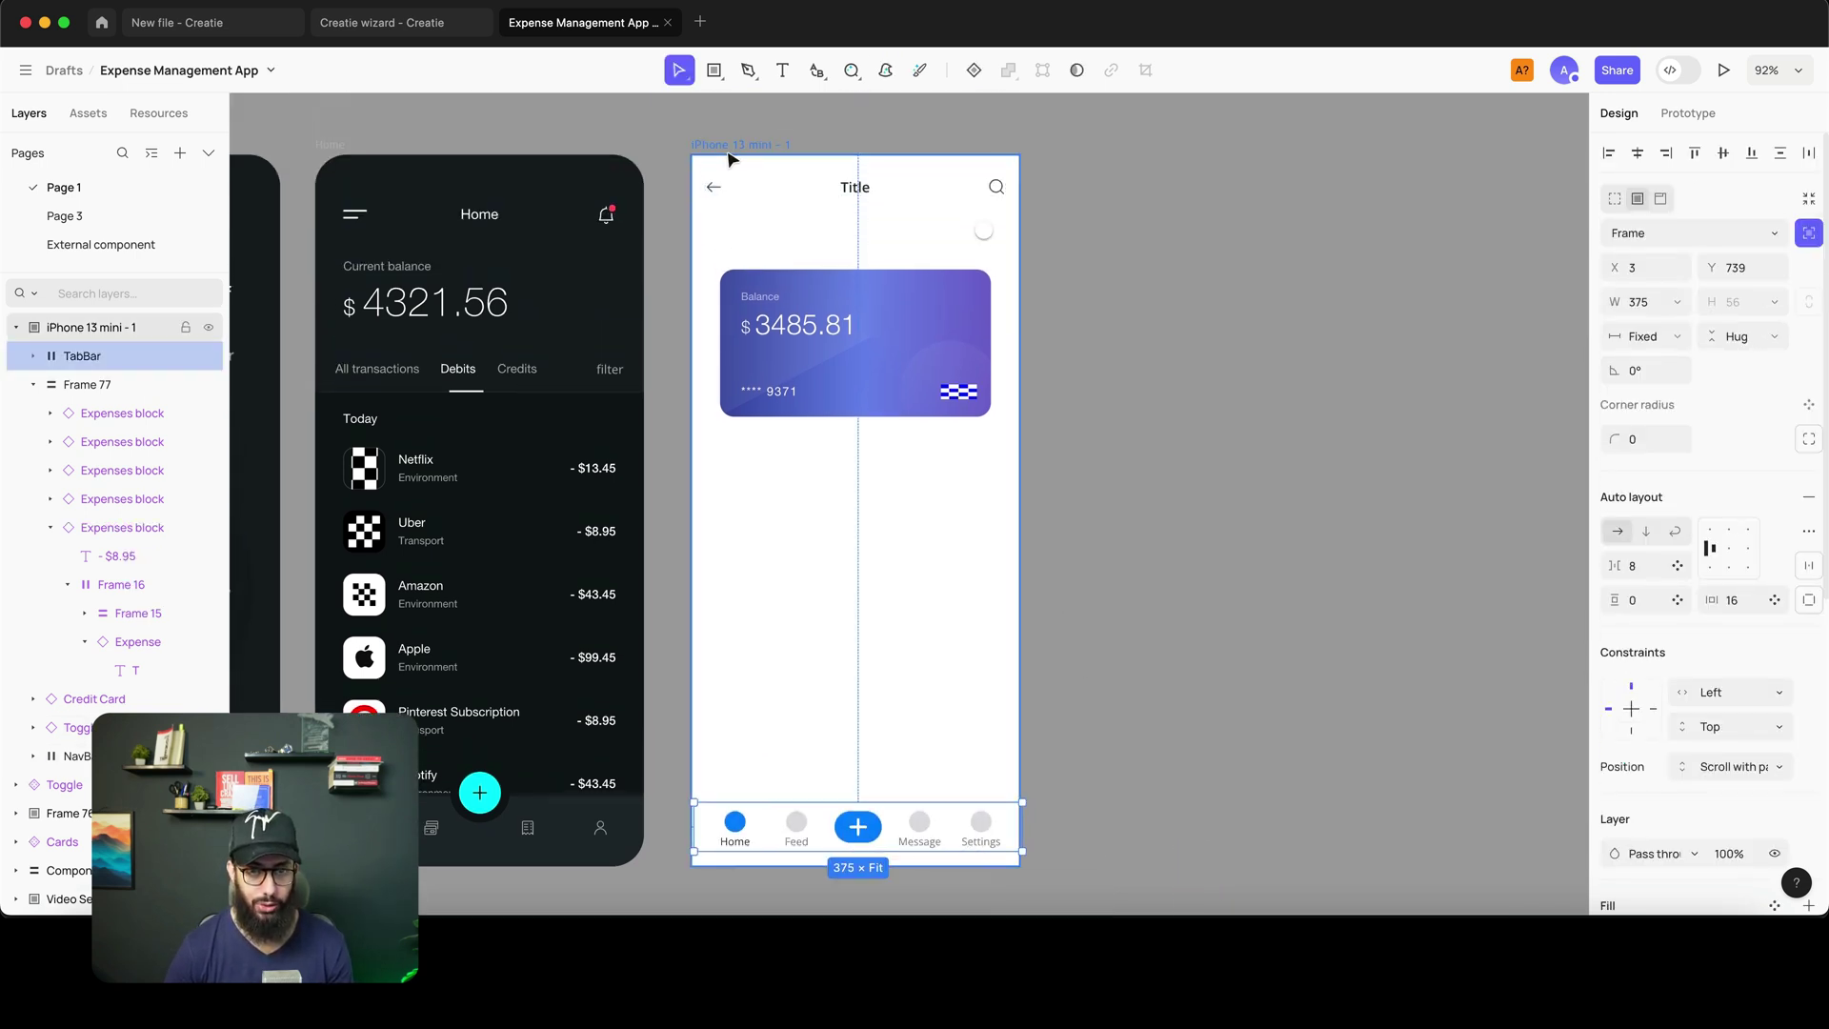
left_click(1086, 163)
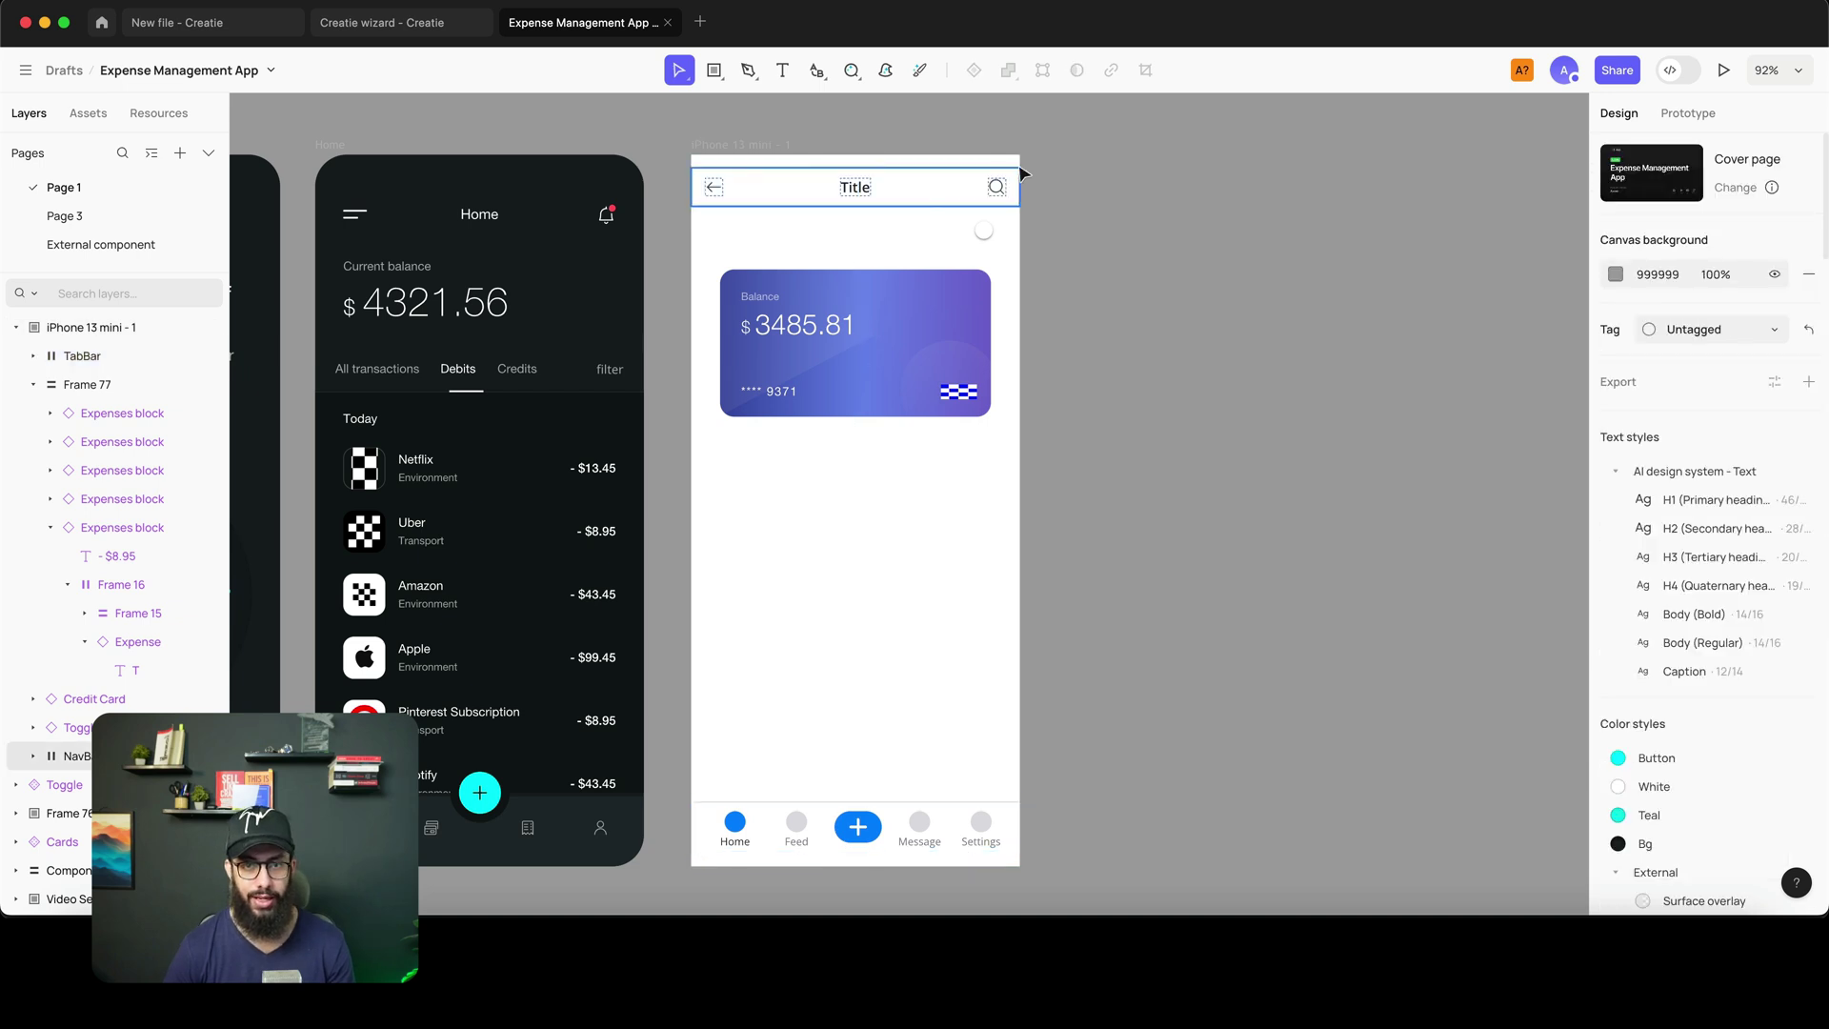
- Audit the iPhone 13 mini frame's design styles against the local libraries, with all style elements included and 100% identical adherence
key("j")
left_click(719, 147)
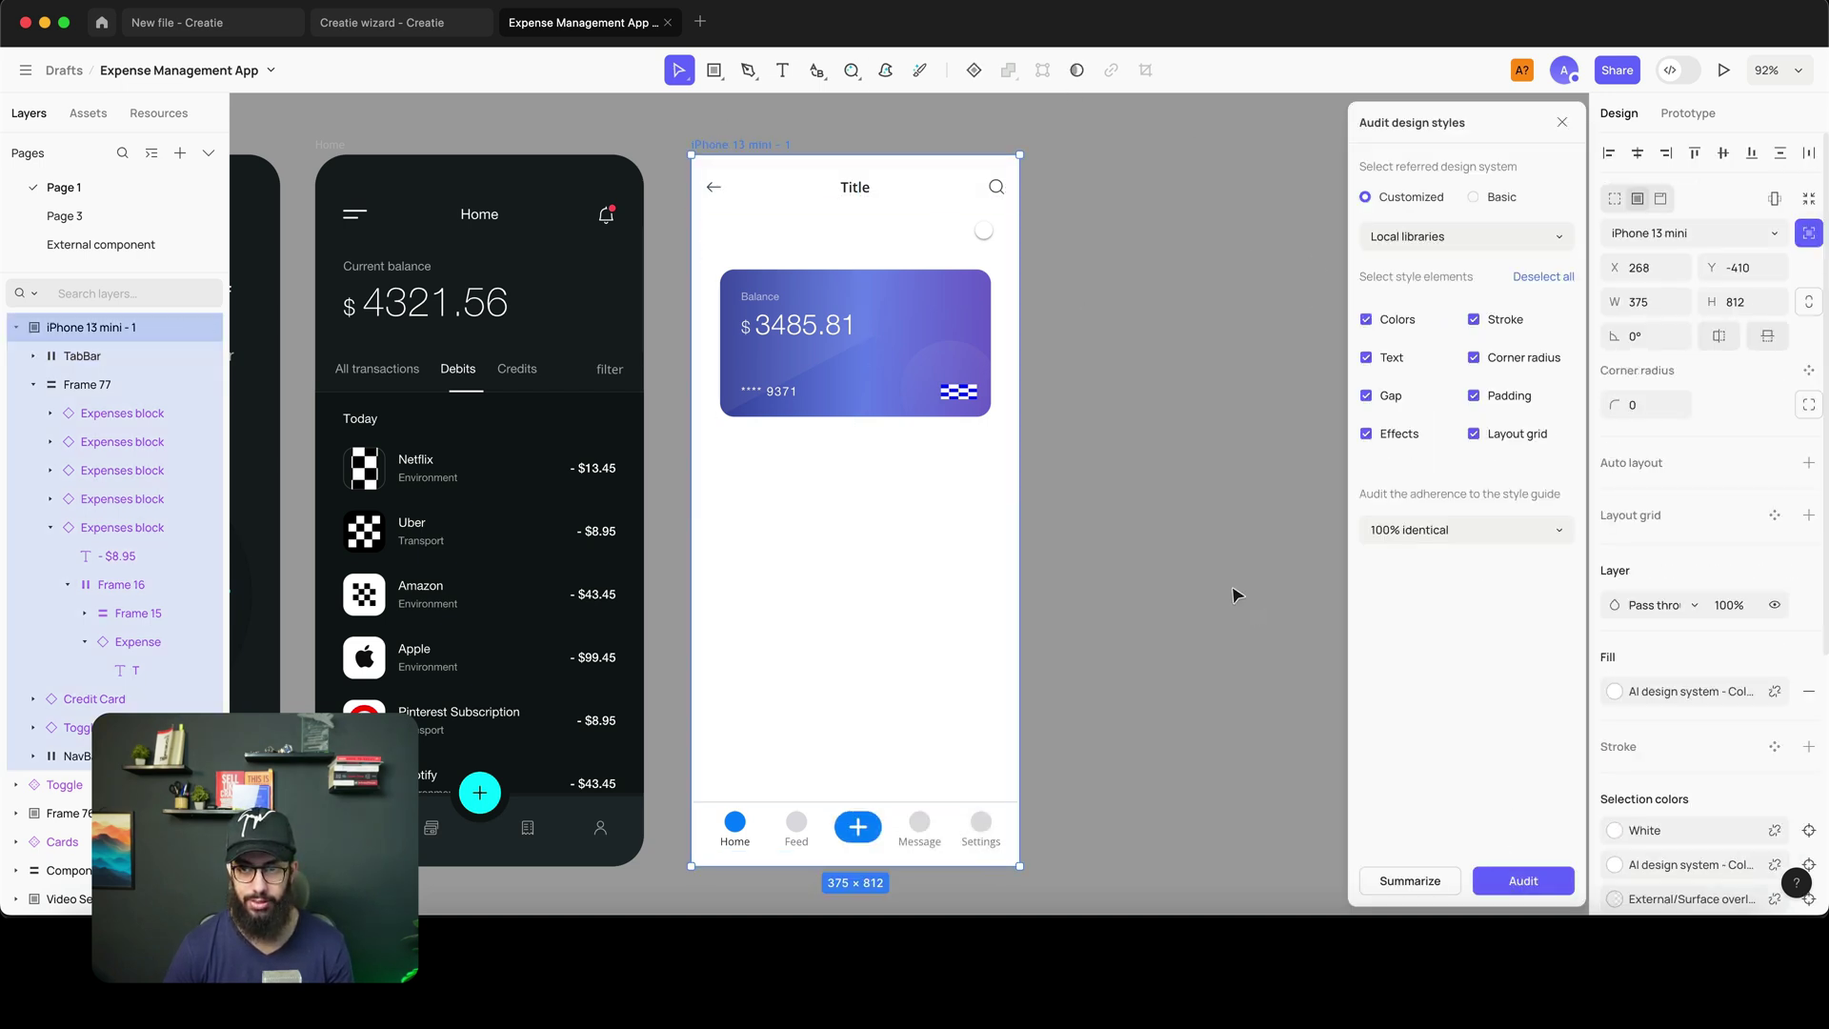
left_click(1433, 242)
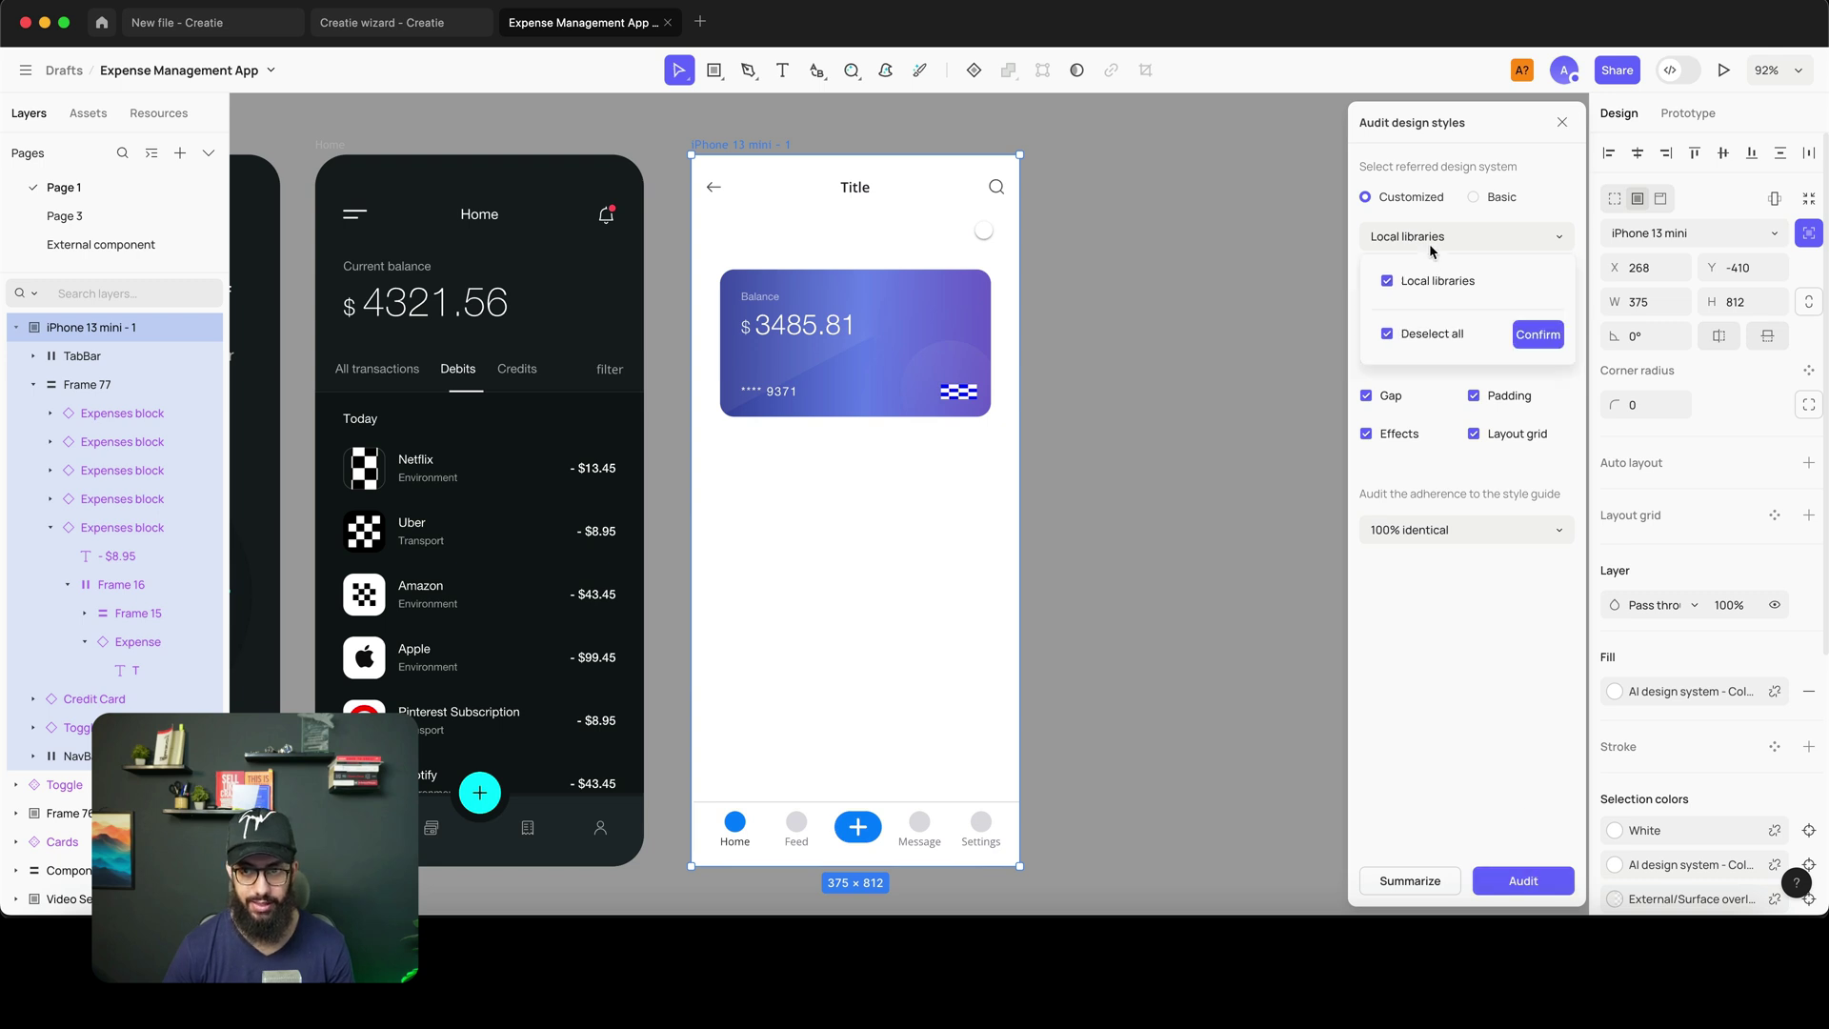
left_click(1445, 244)
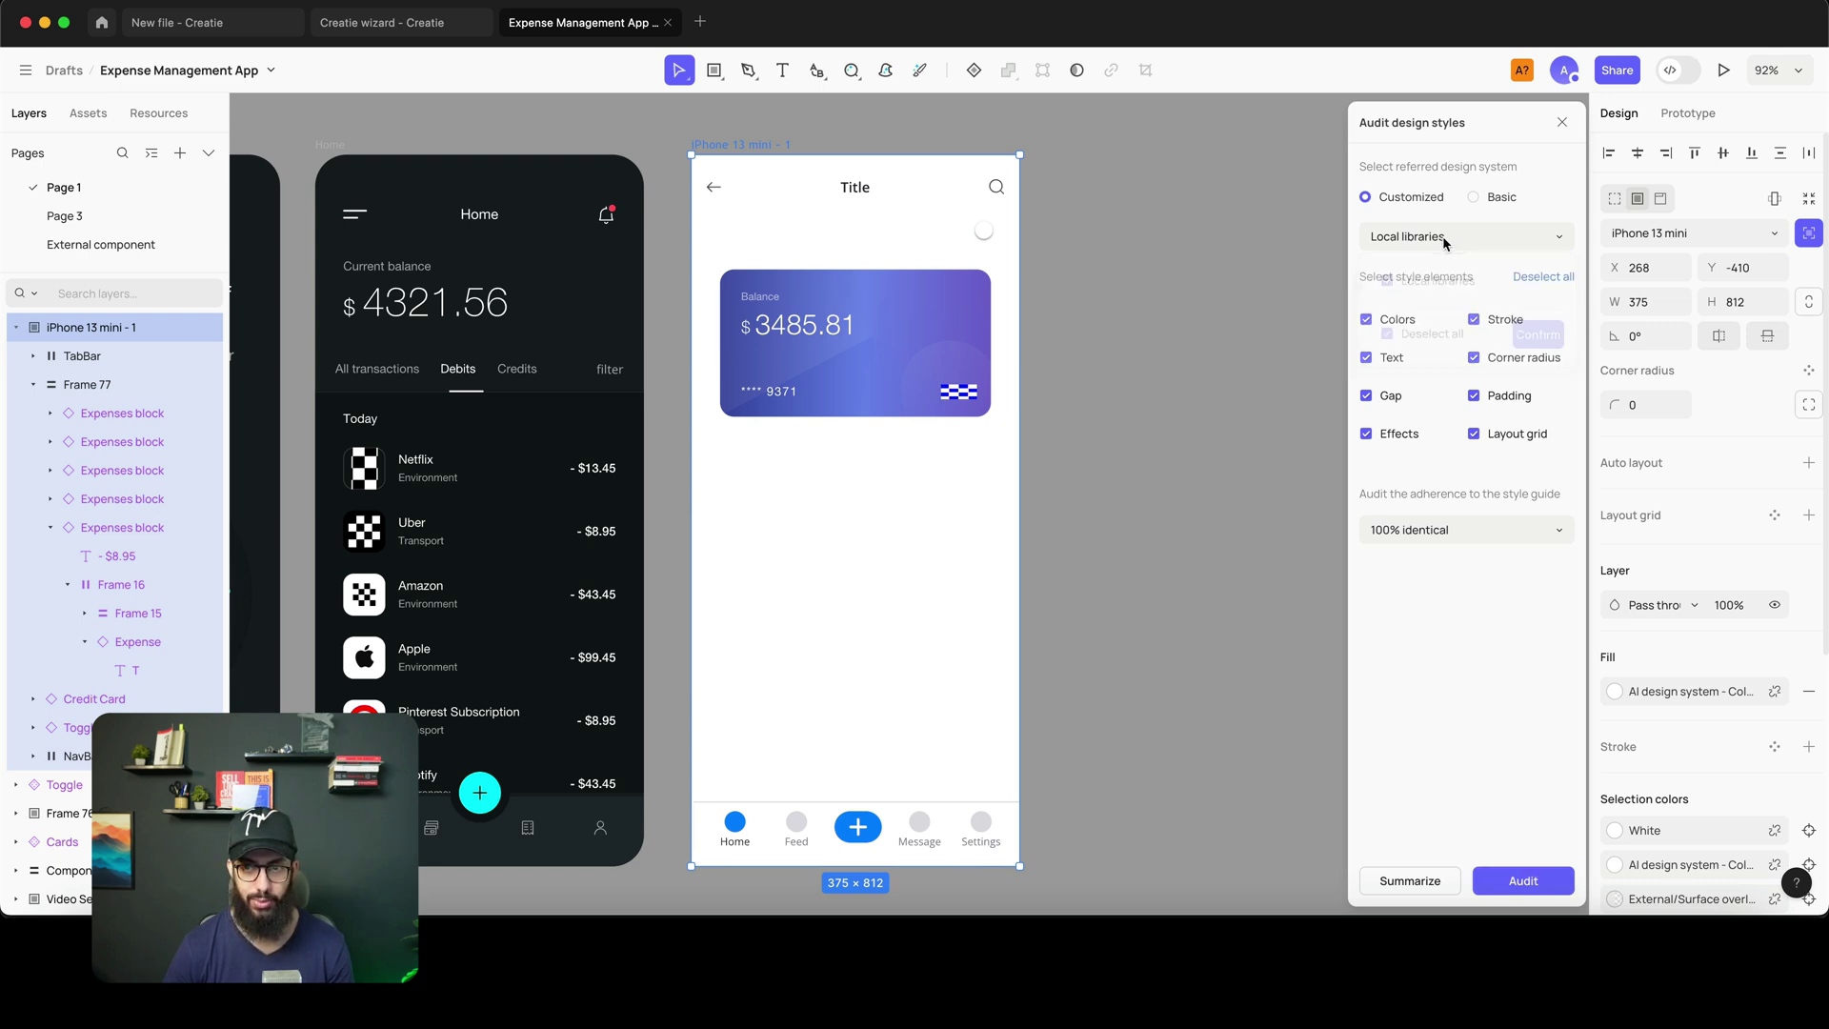
left_click(1522, 881)
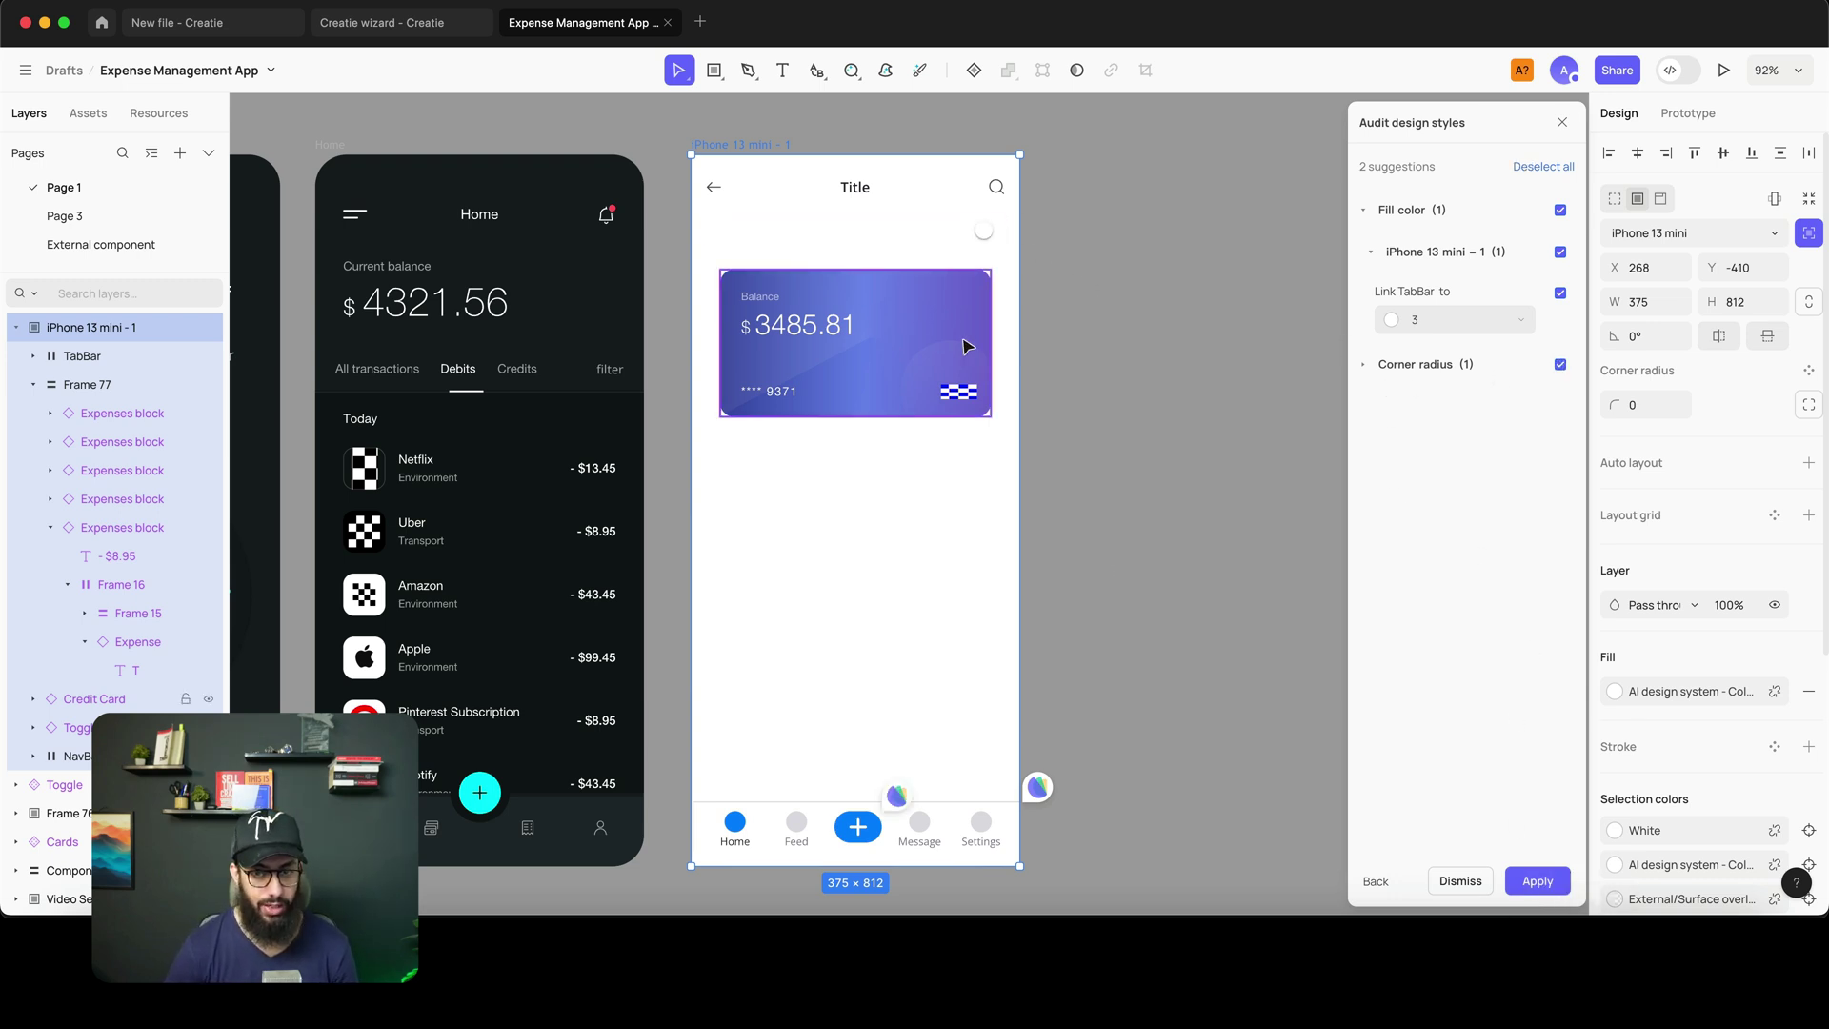
- Compare the audited screen with the other card screens and apply the suggested fill color and corner radius fixes
scroll(1000, 381, "down", 5)
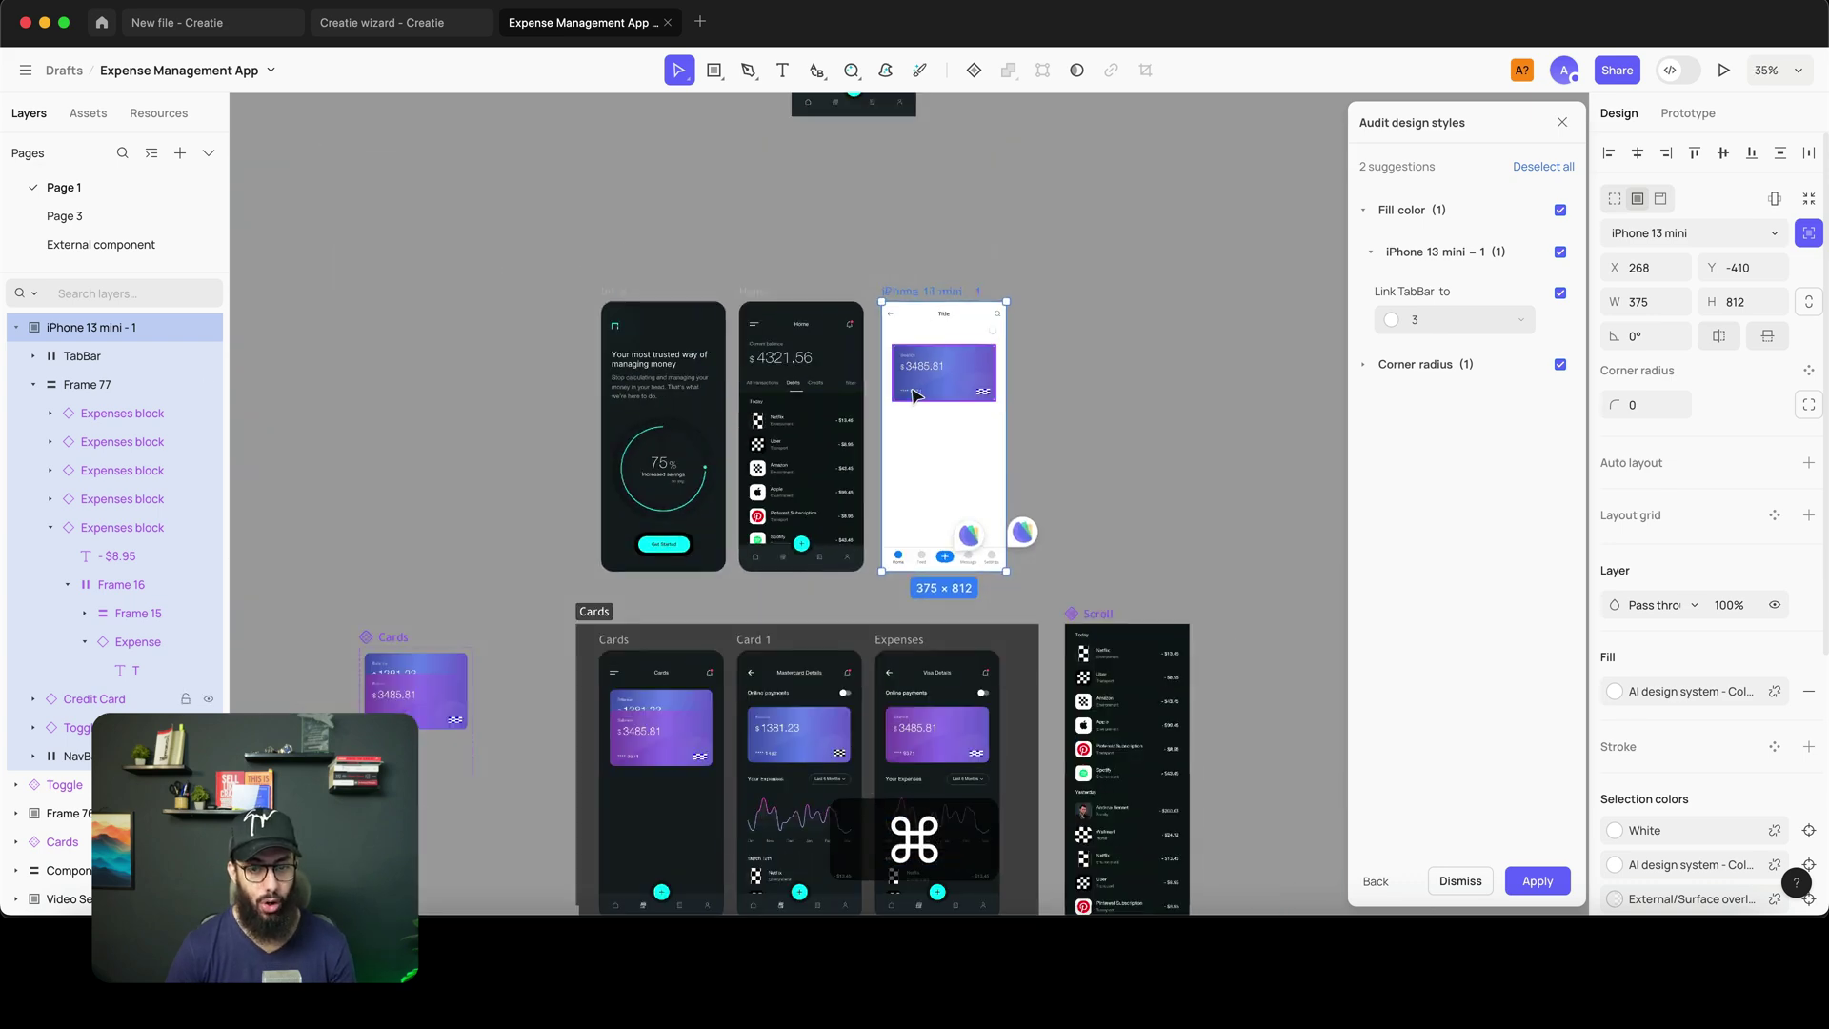
scroll(953, 470, "down", 5)
scroll(952, 469, "down", 2)
scroll(951, 463, "up", 5)
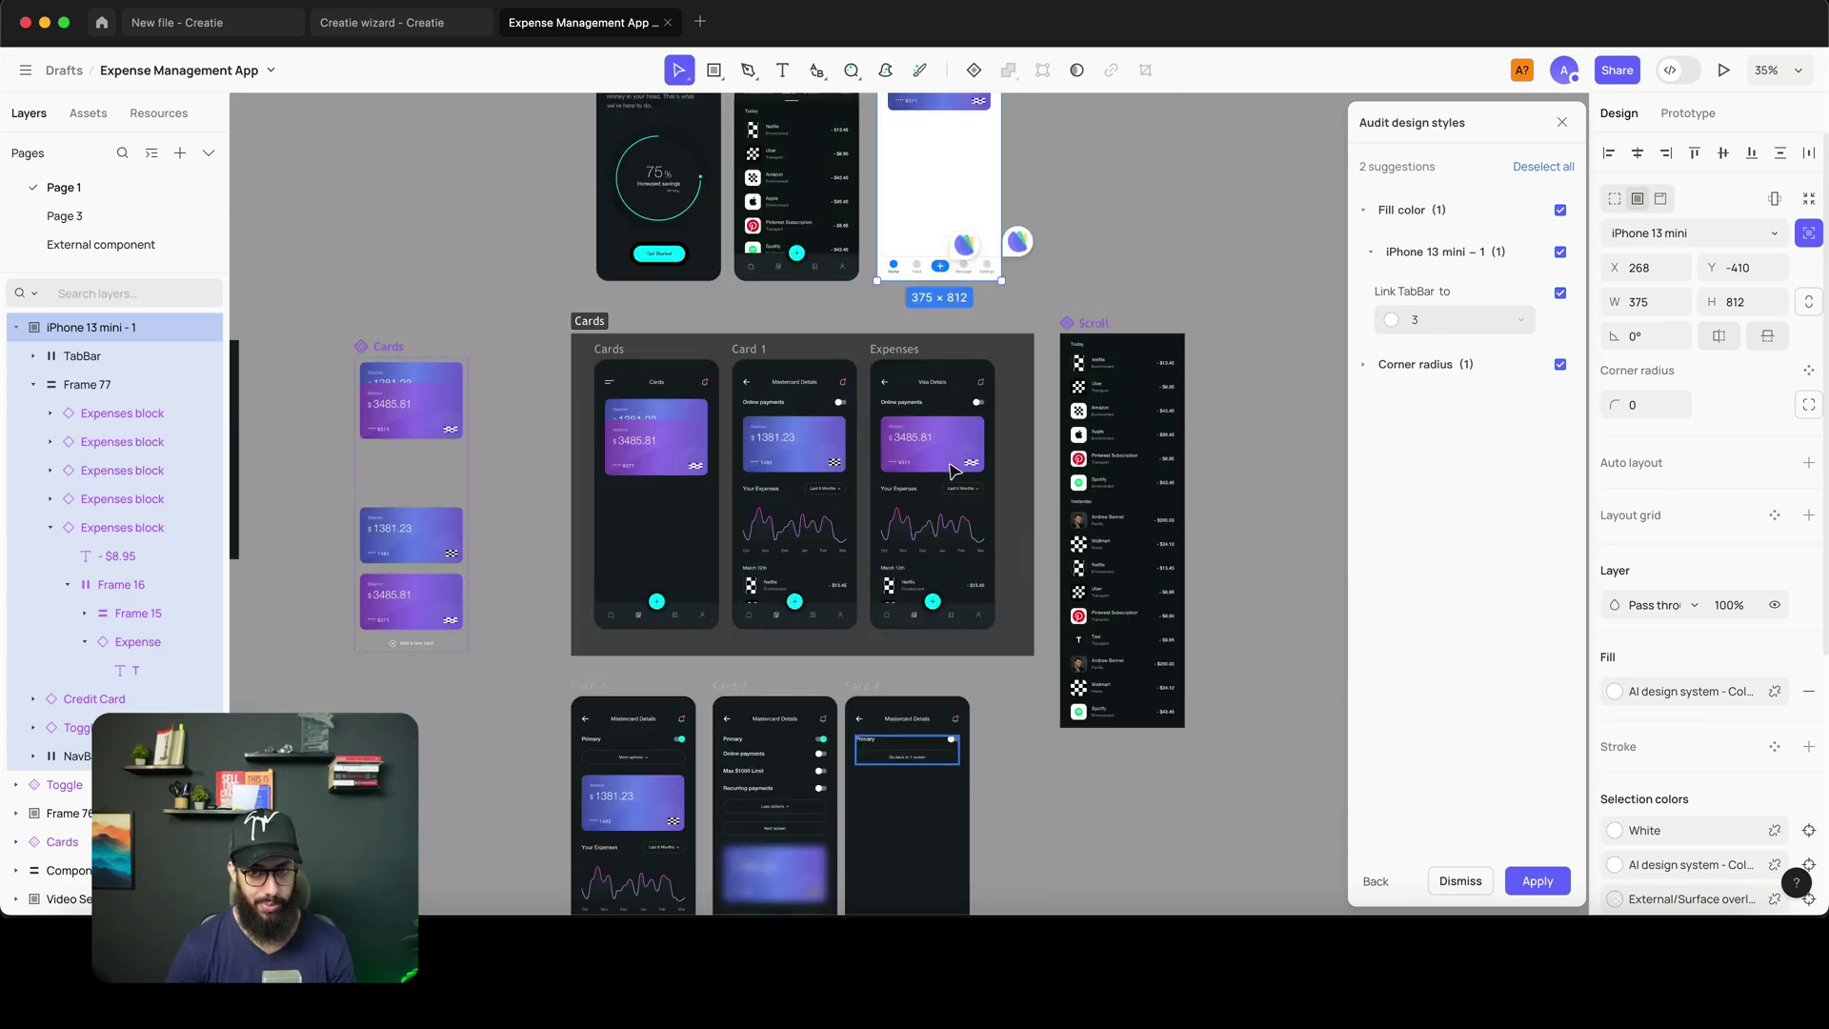
scroll(943, 419, "up", 5)
scroll(910, 323, "up", 3)
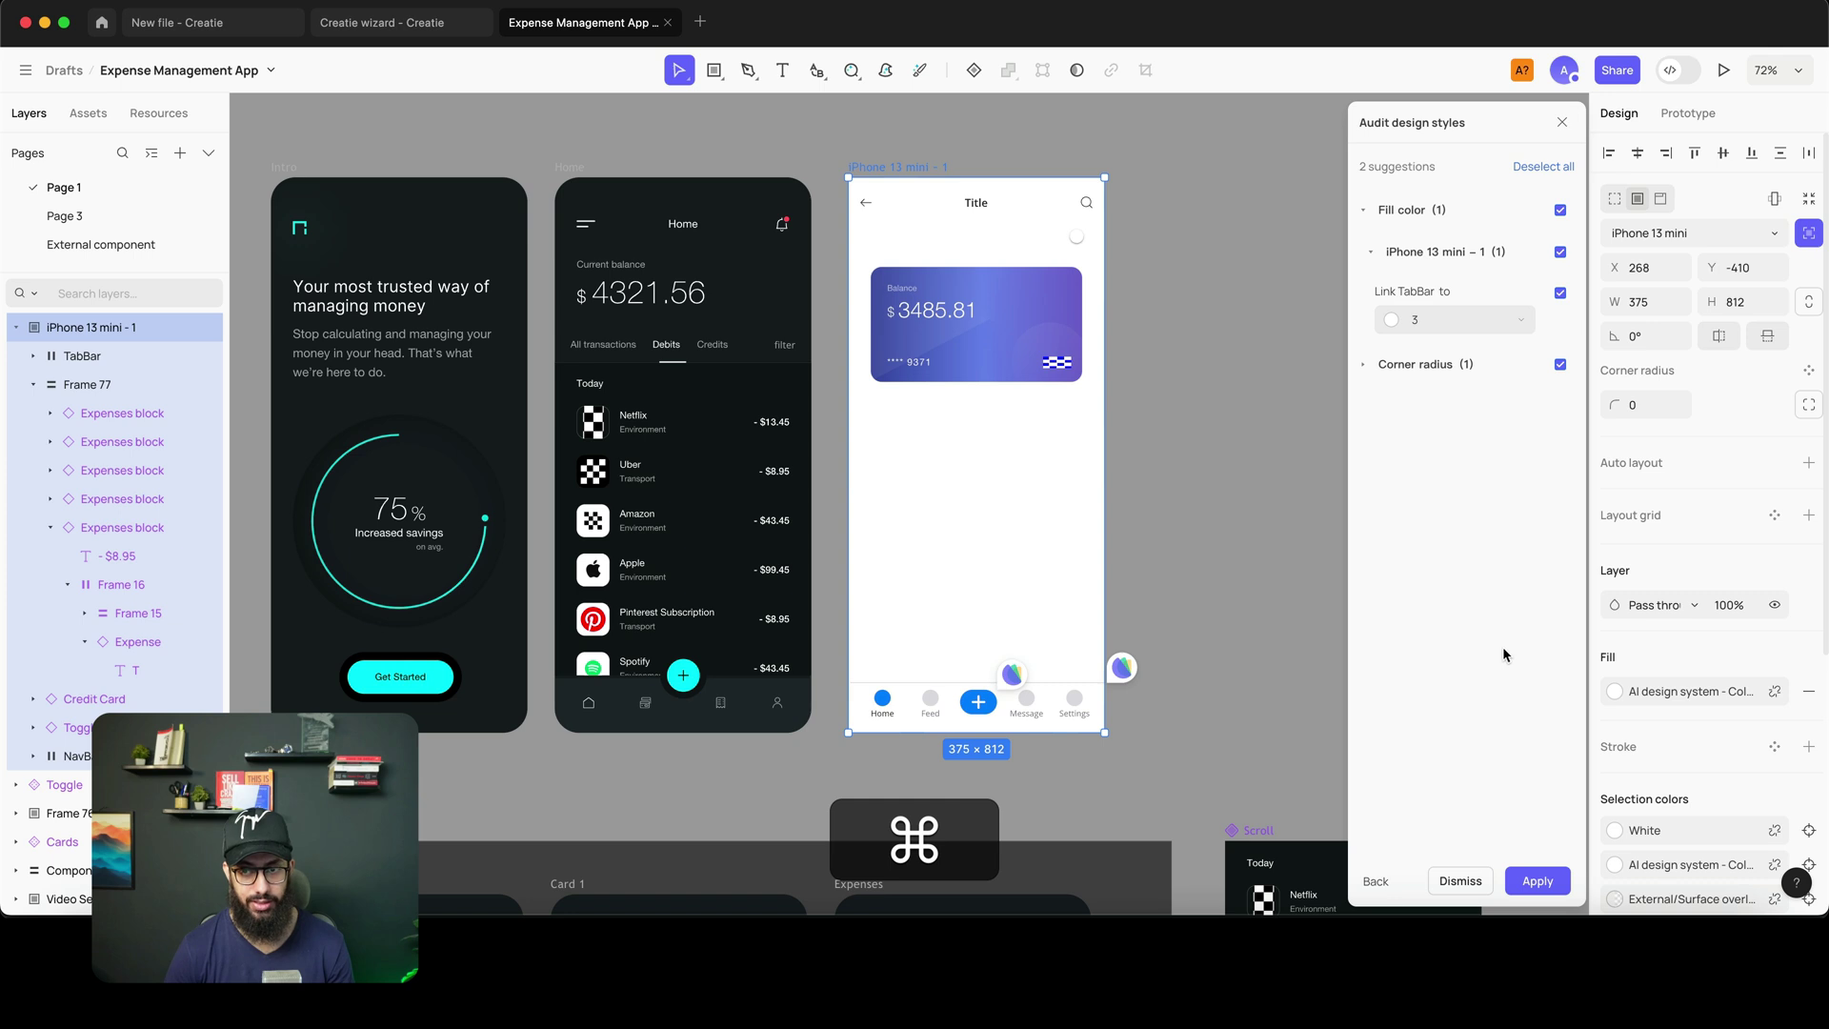
left_click(1537, 881)
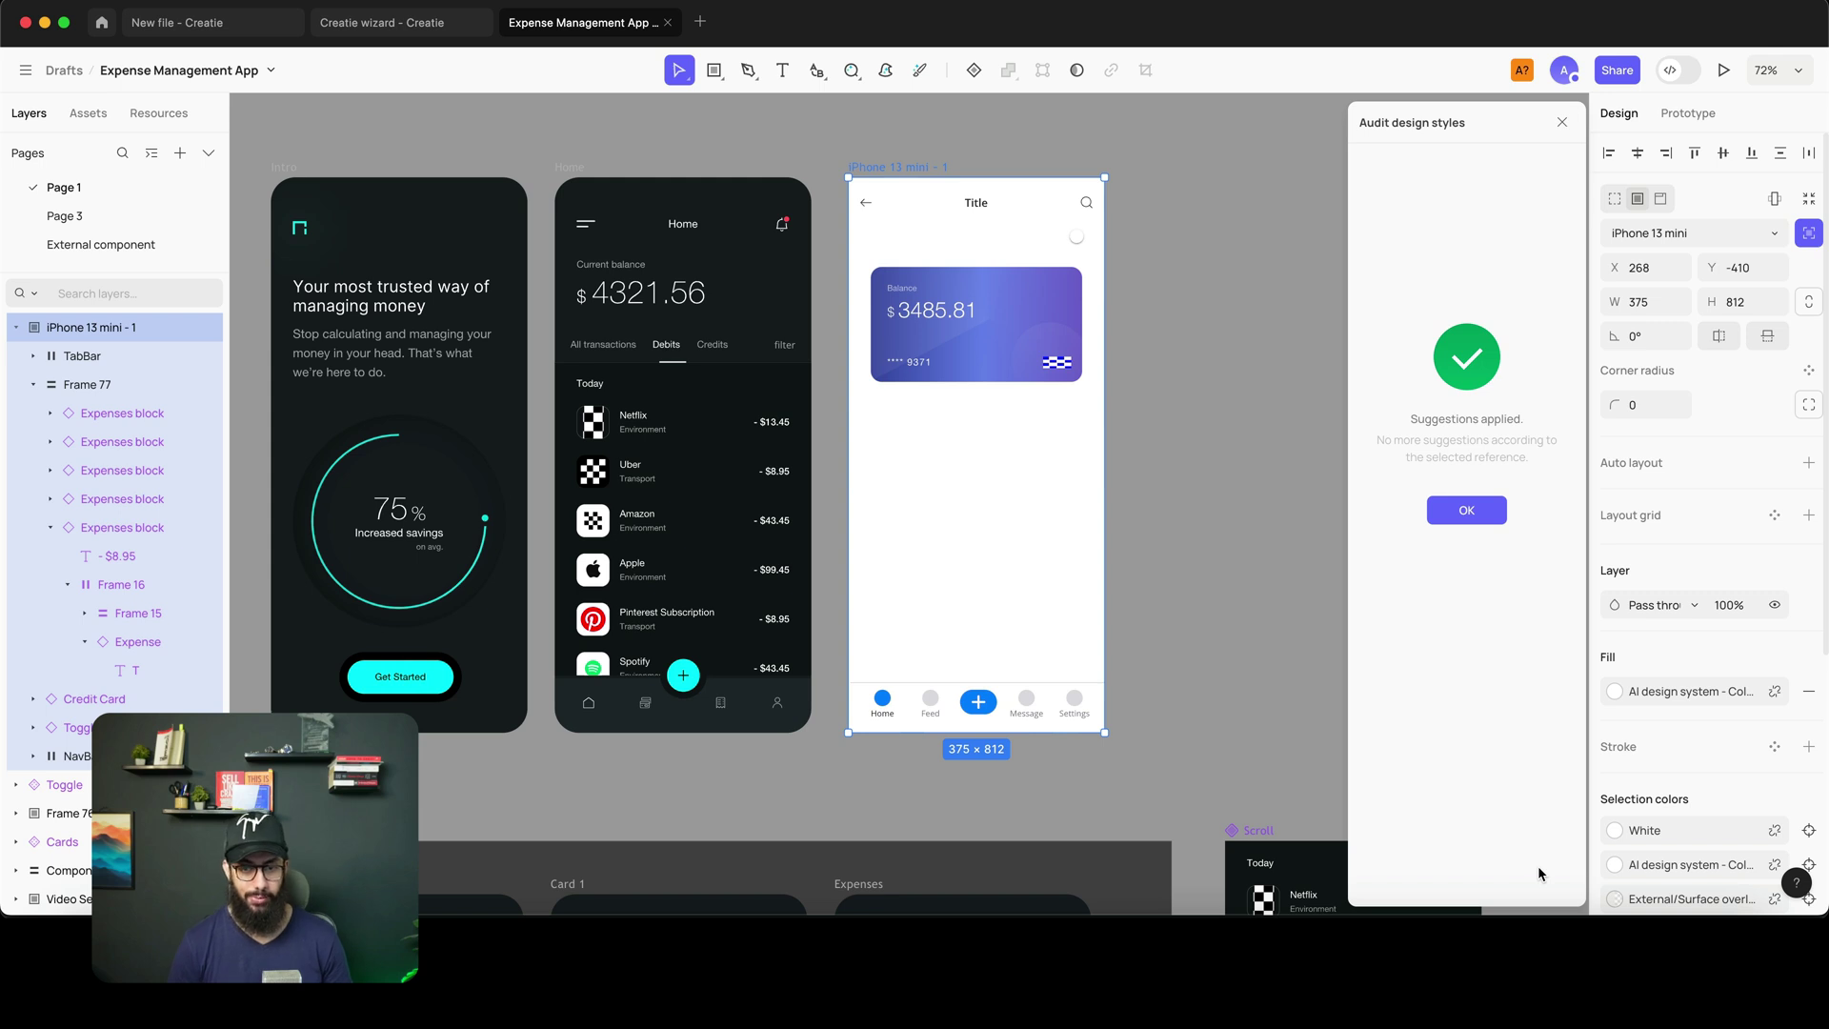
- Inspect the TabBar and the credit card after the audit, and delete the TabBar from the iPhone 13 mini frame
left_click(1041, 699)
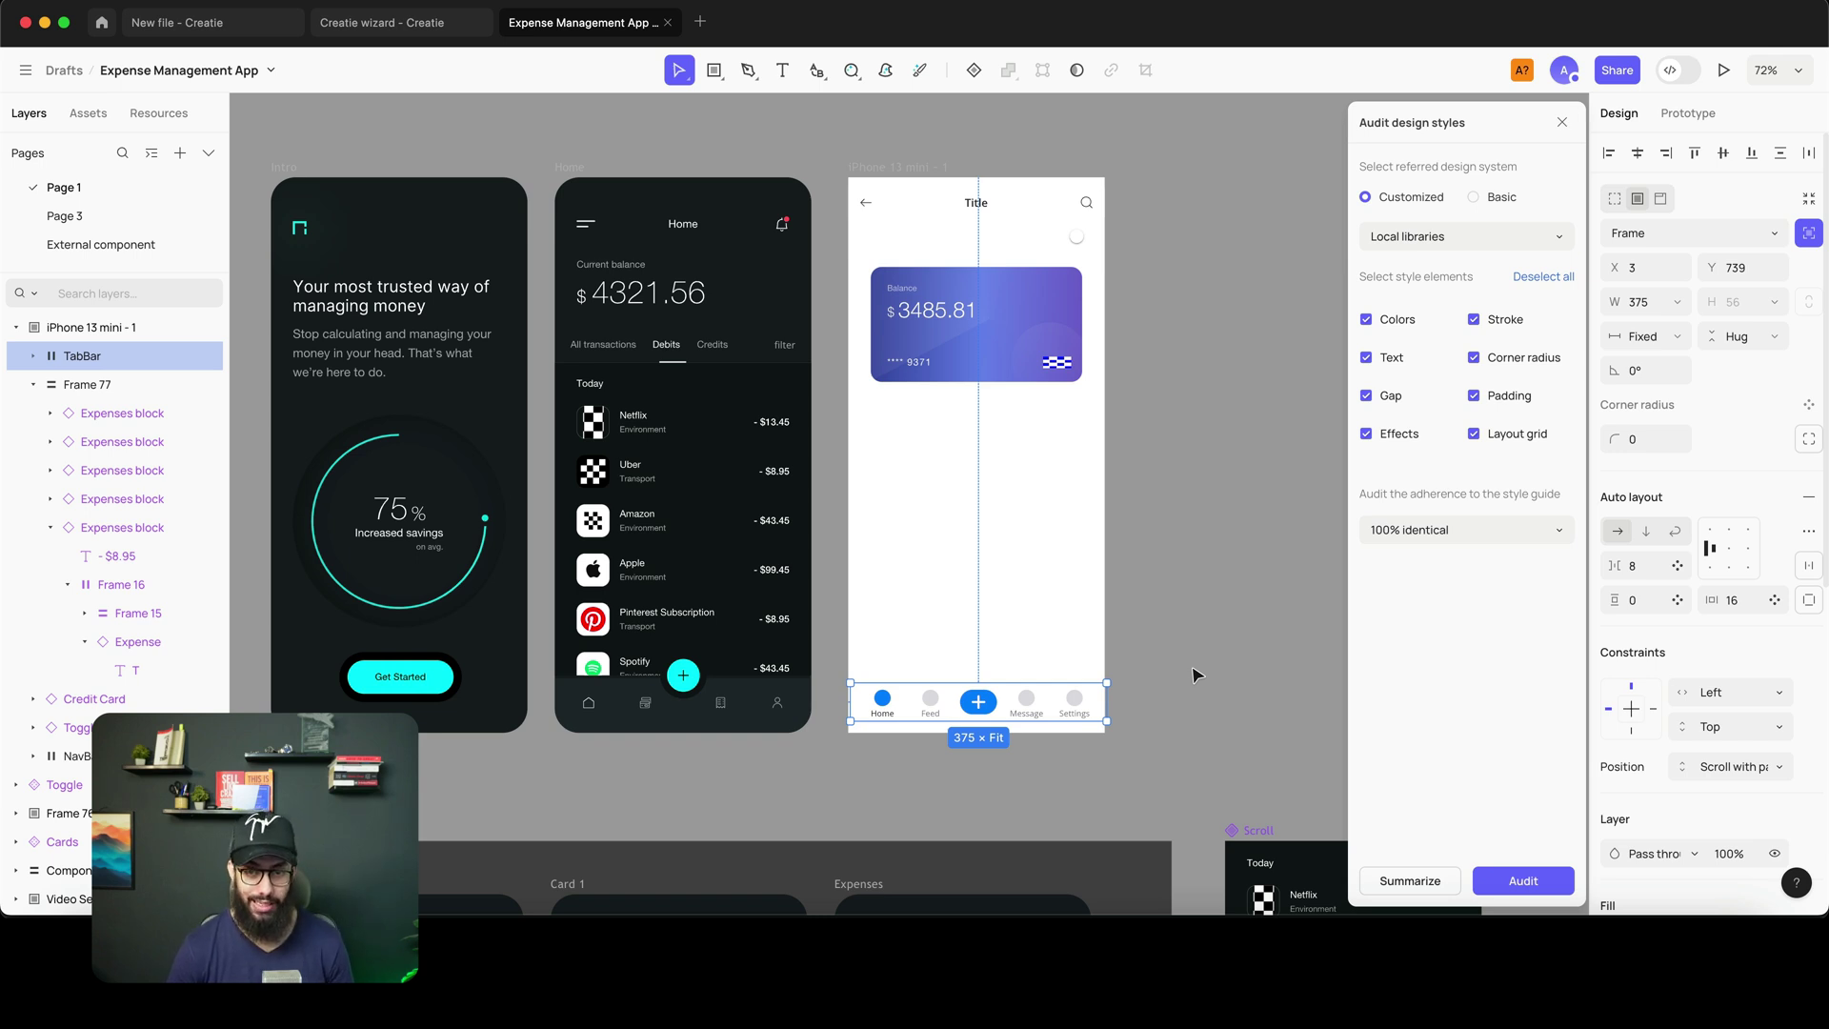
left_click(1013, 347)
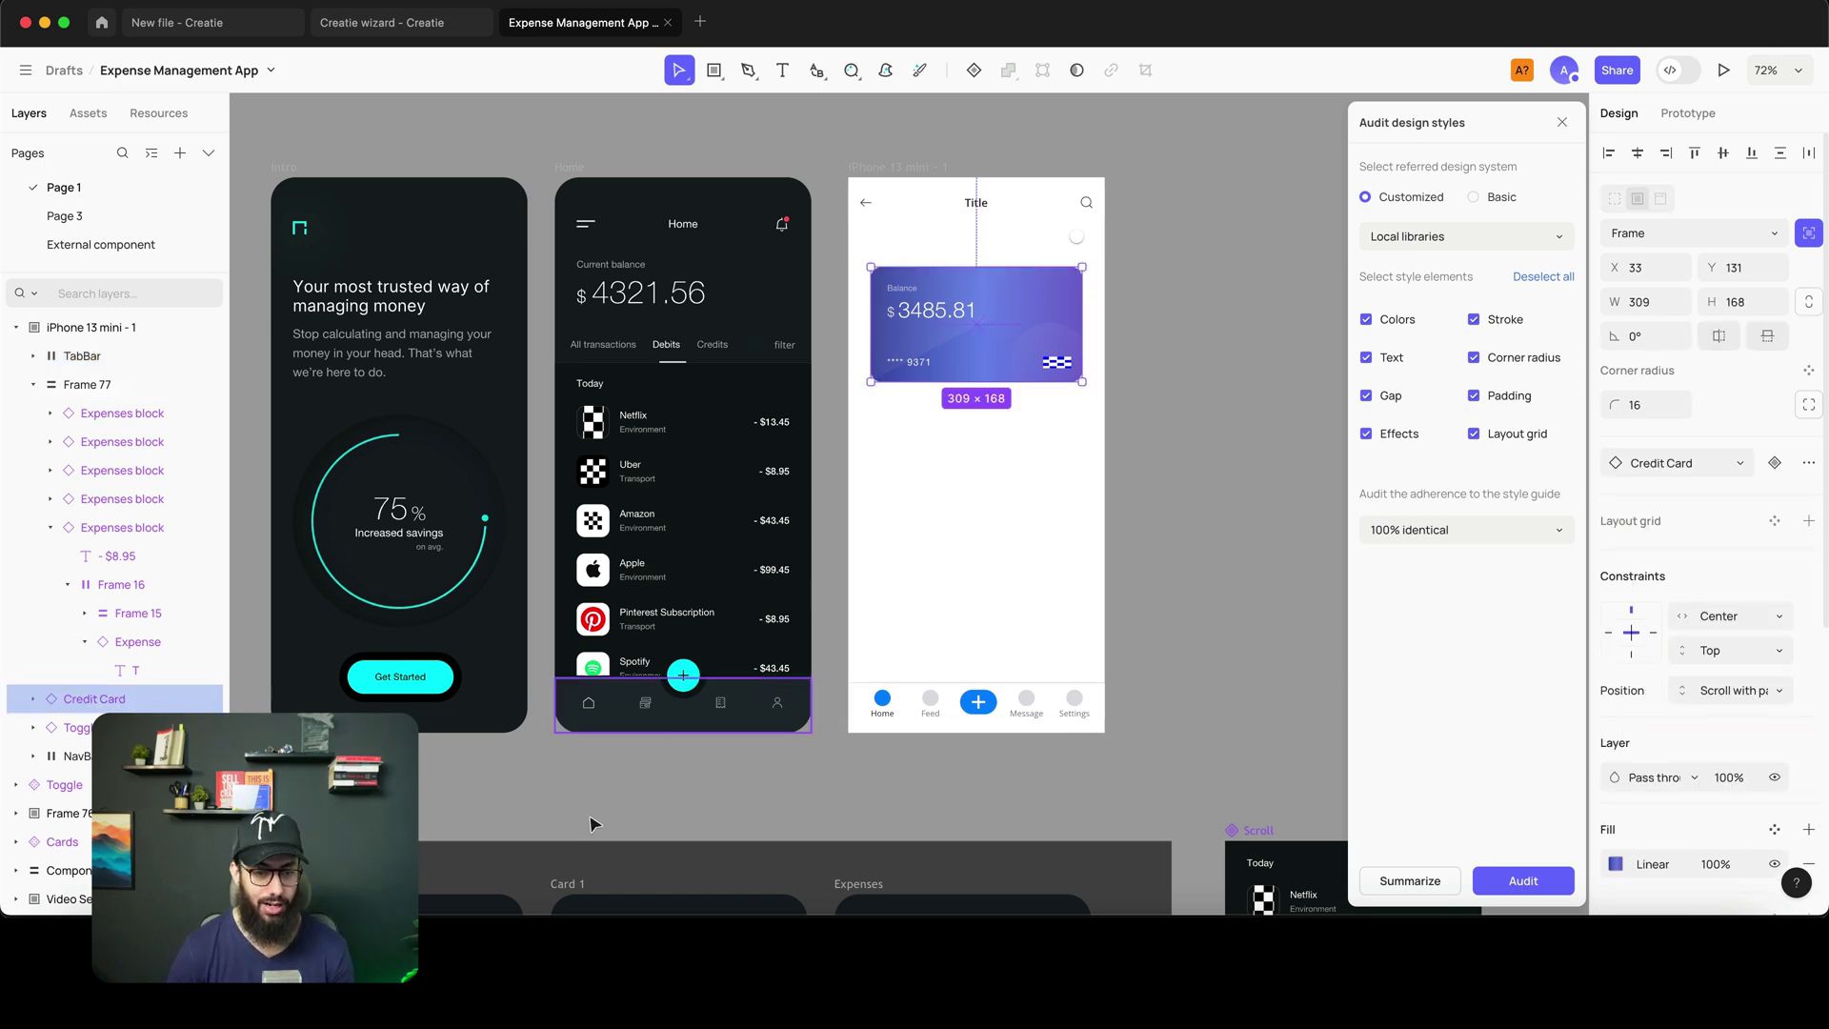
left_click(990, 684)
key("BackSpace")
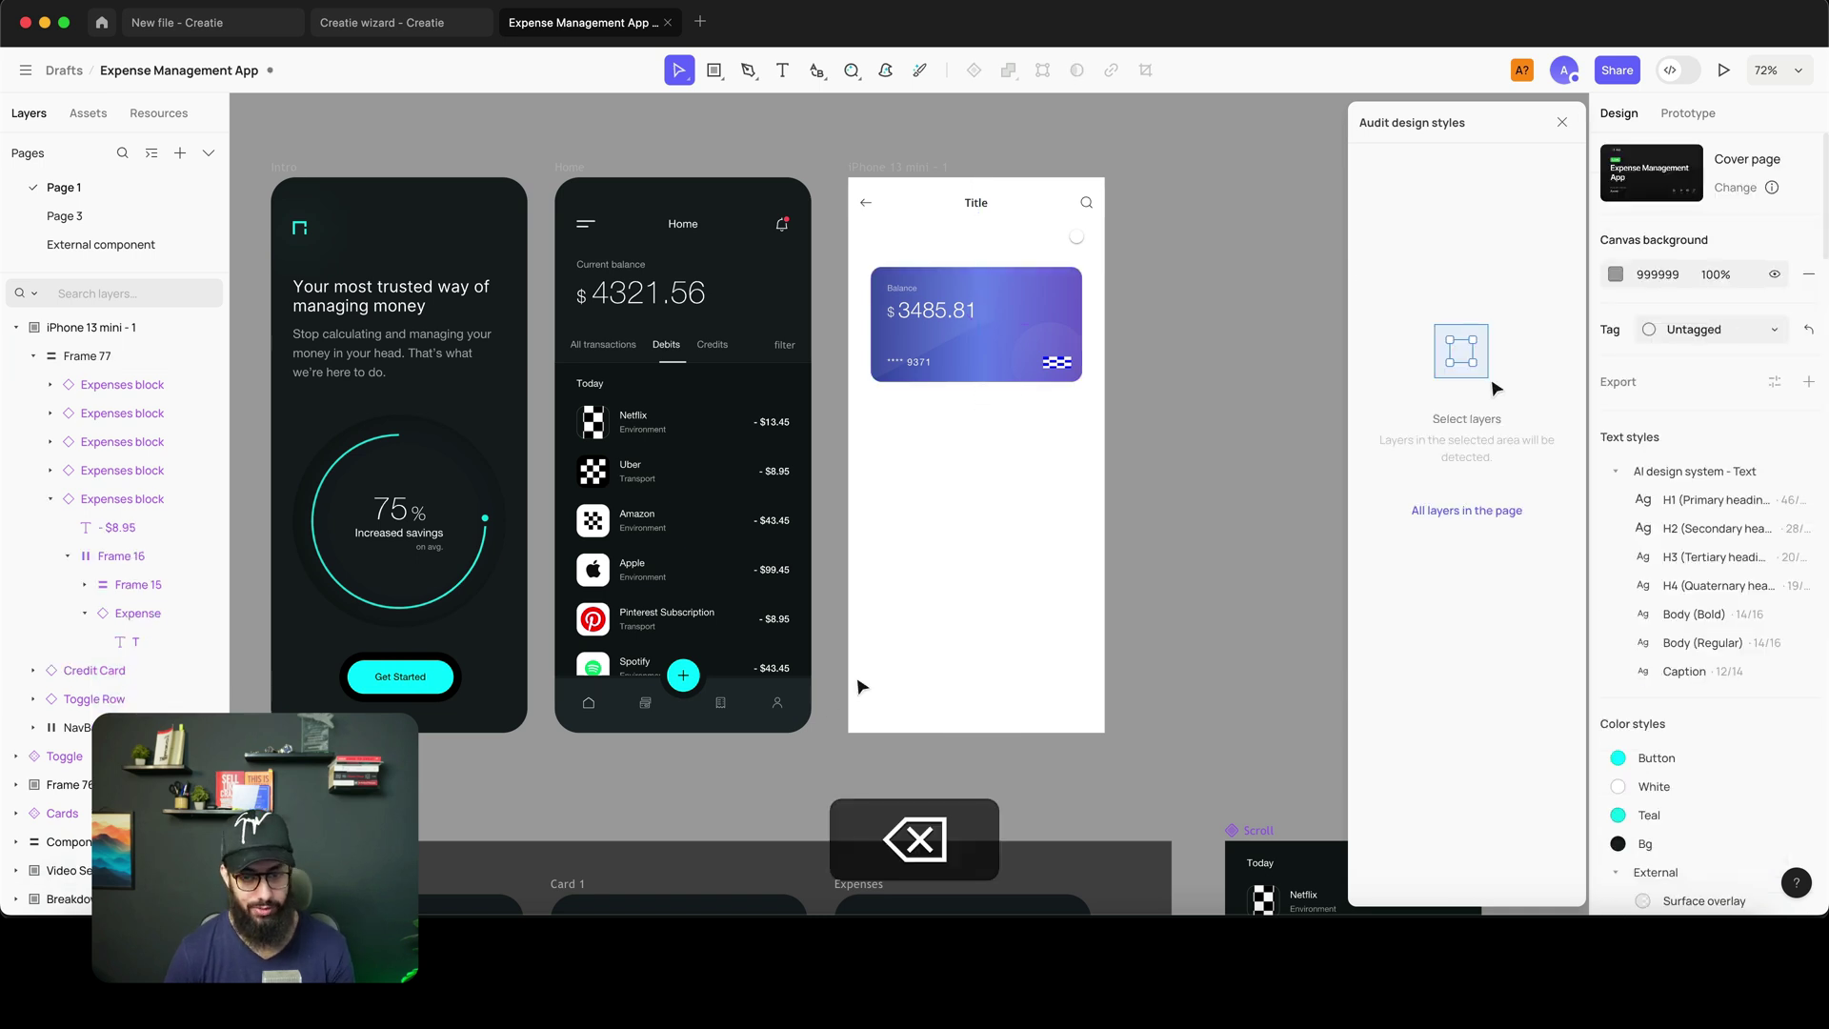
- Mark out an area of about 371 x 70 along the bottom of the iPhone 13 mini frame and search for "footer" components
key("w")
left_click_drag(849, 682, 1104, 730)
type("f")
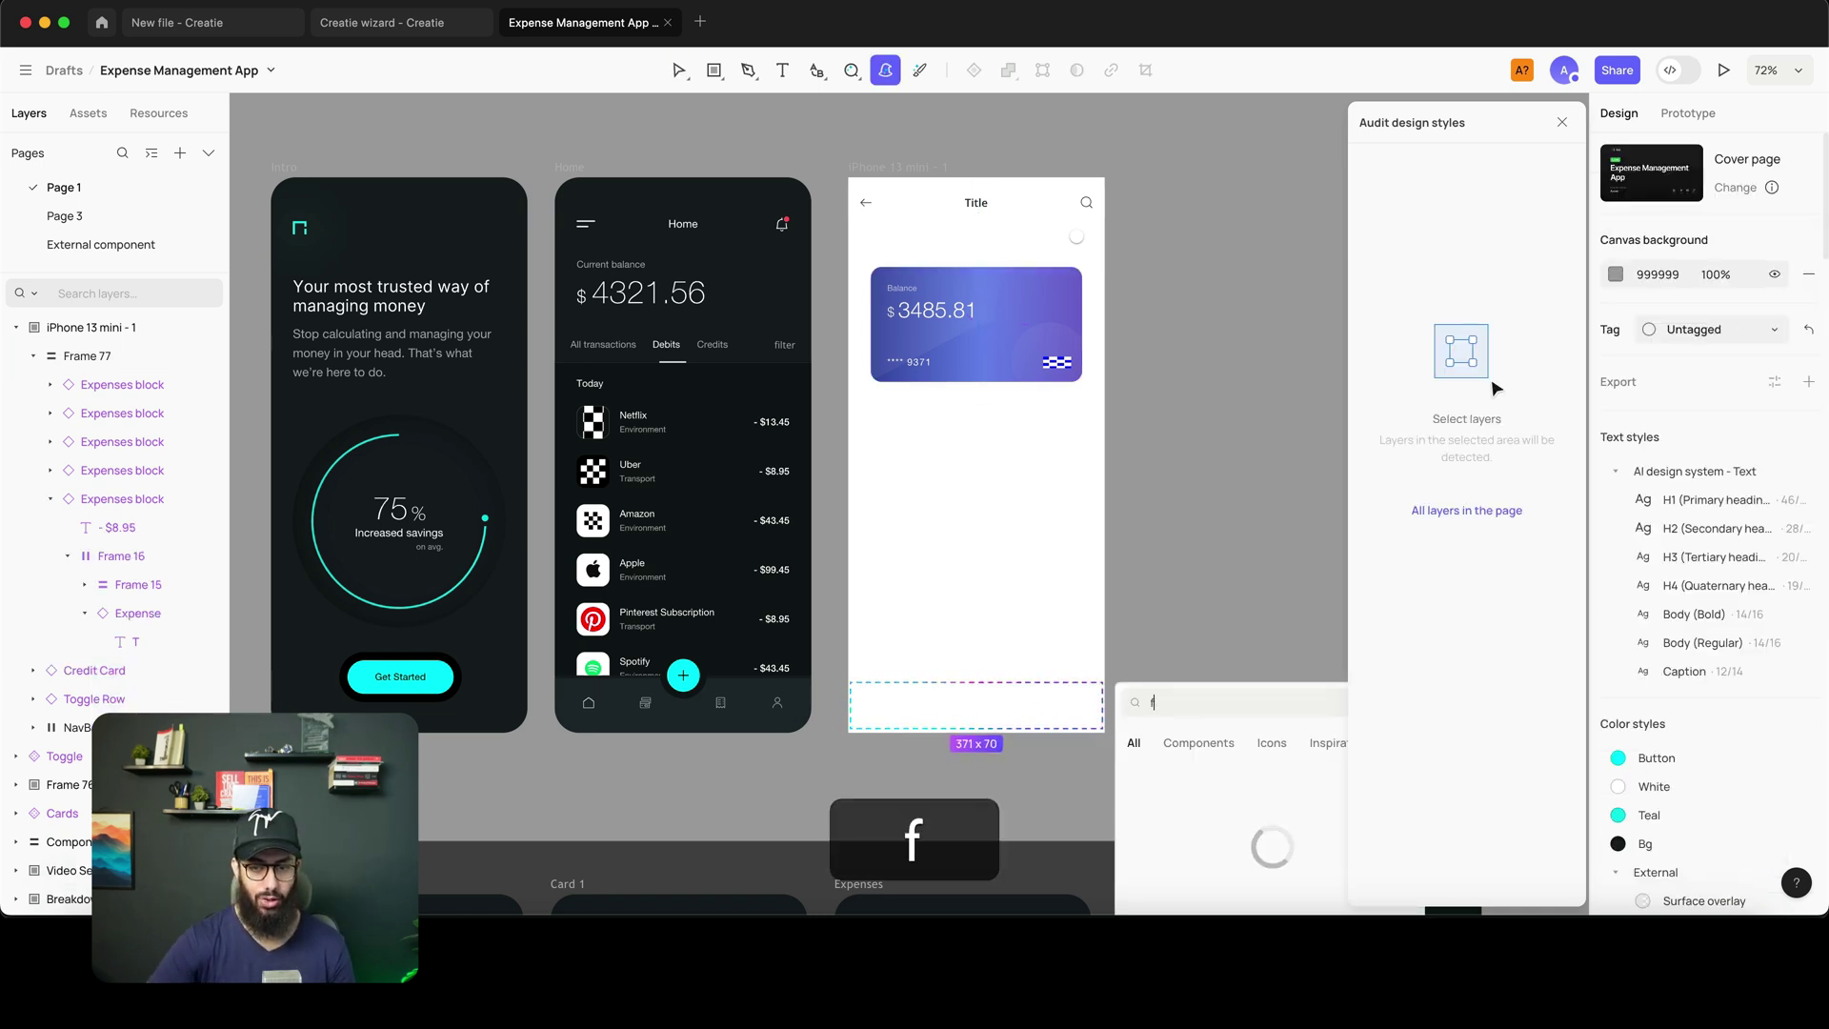
type("ooter")
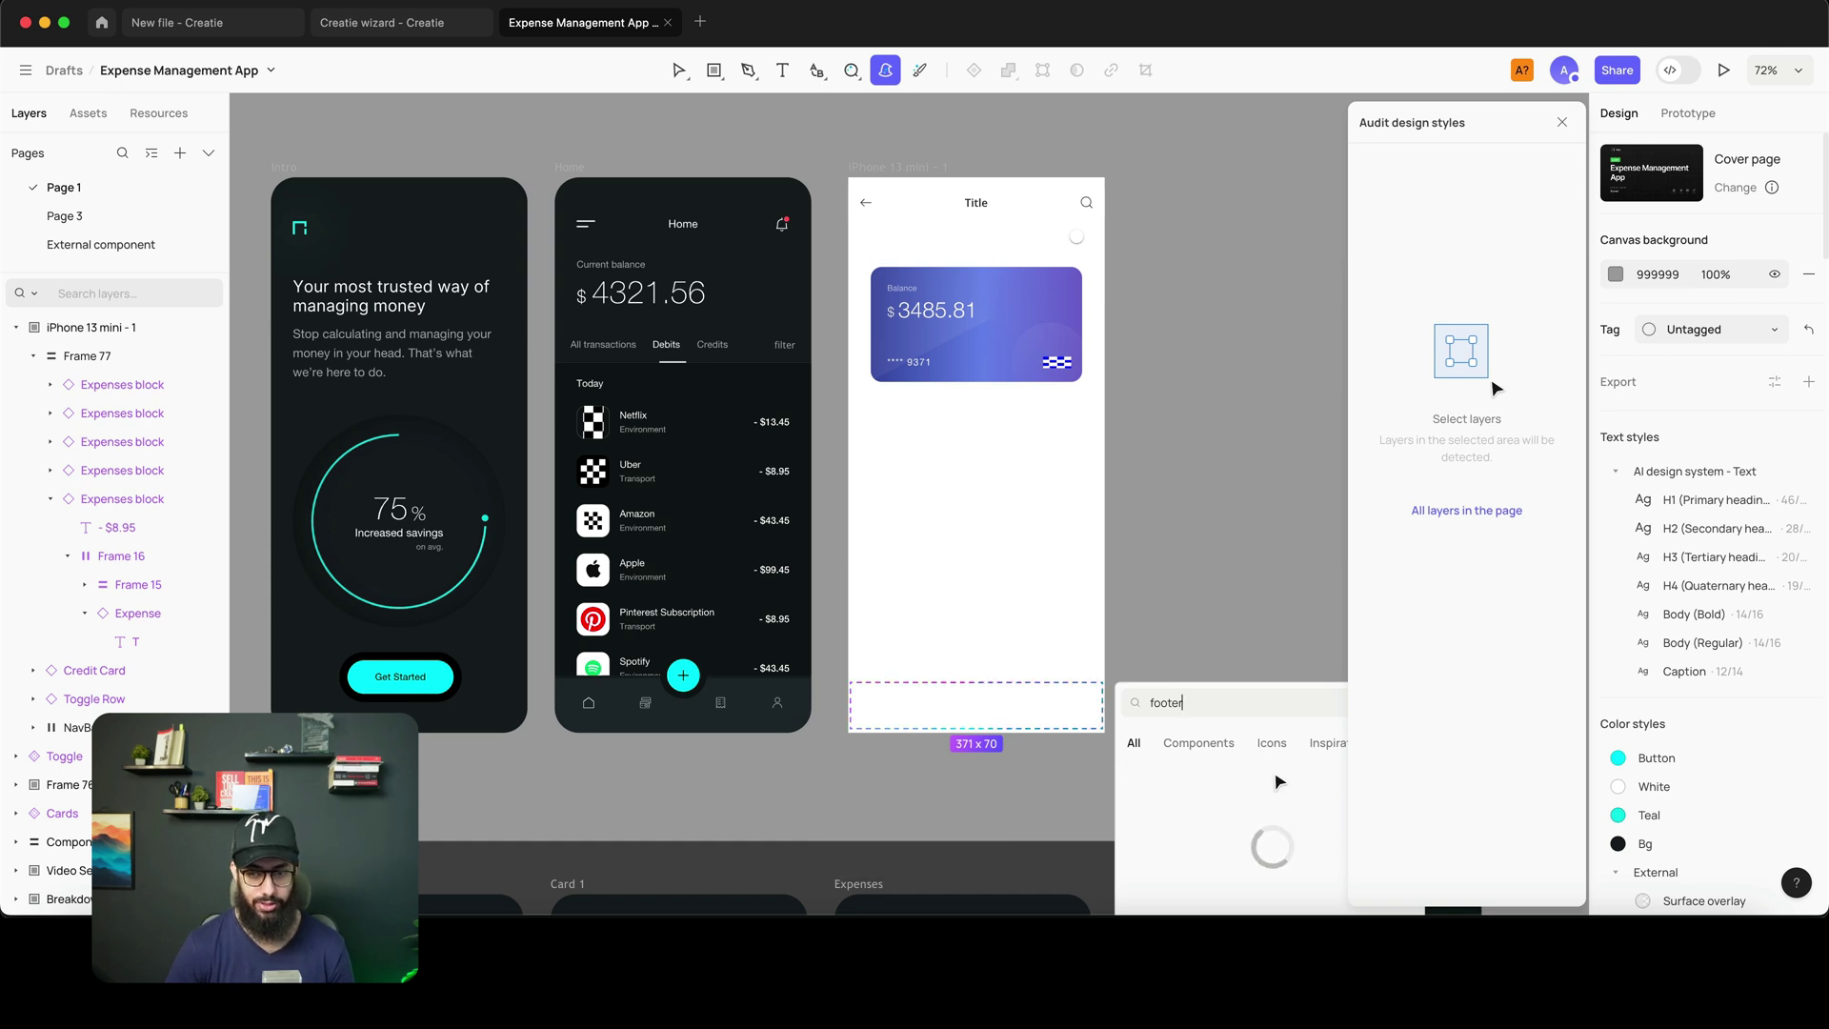
scroll(1148, 610, "down", 2)
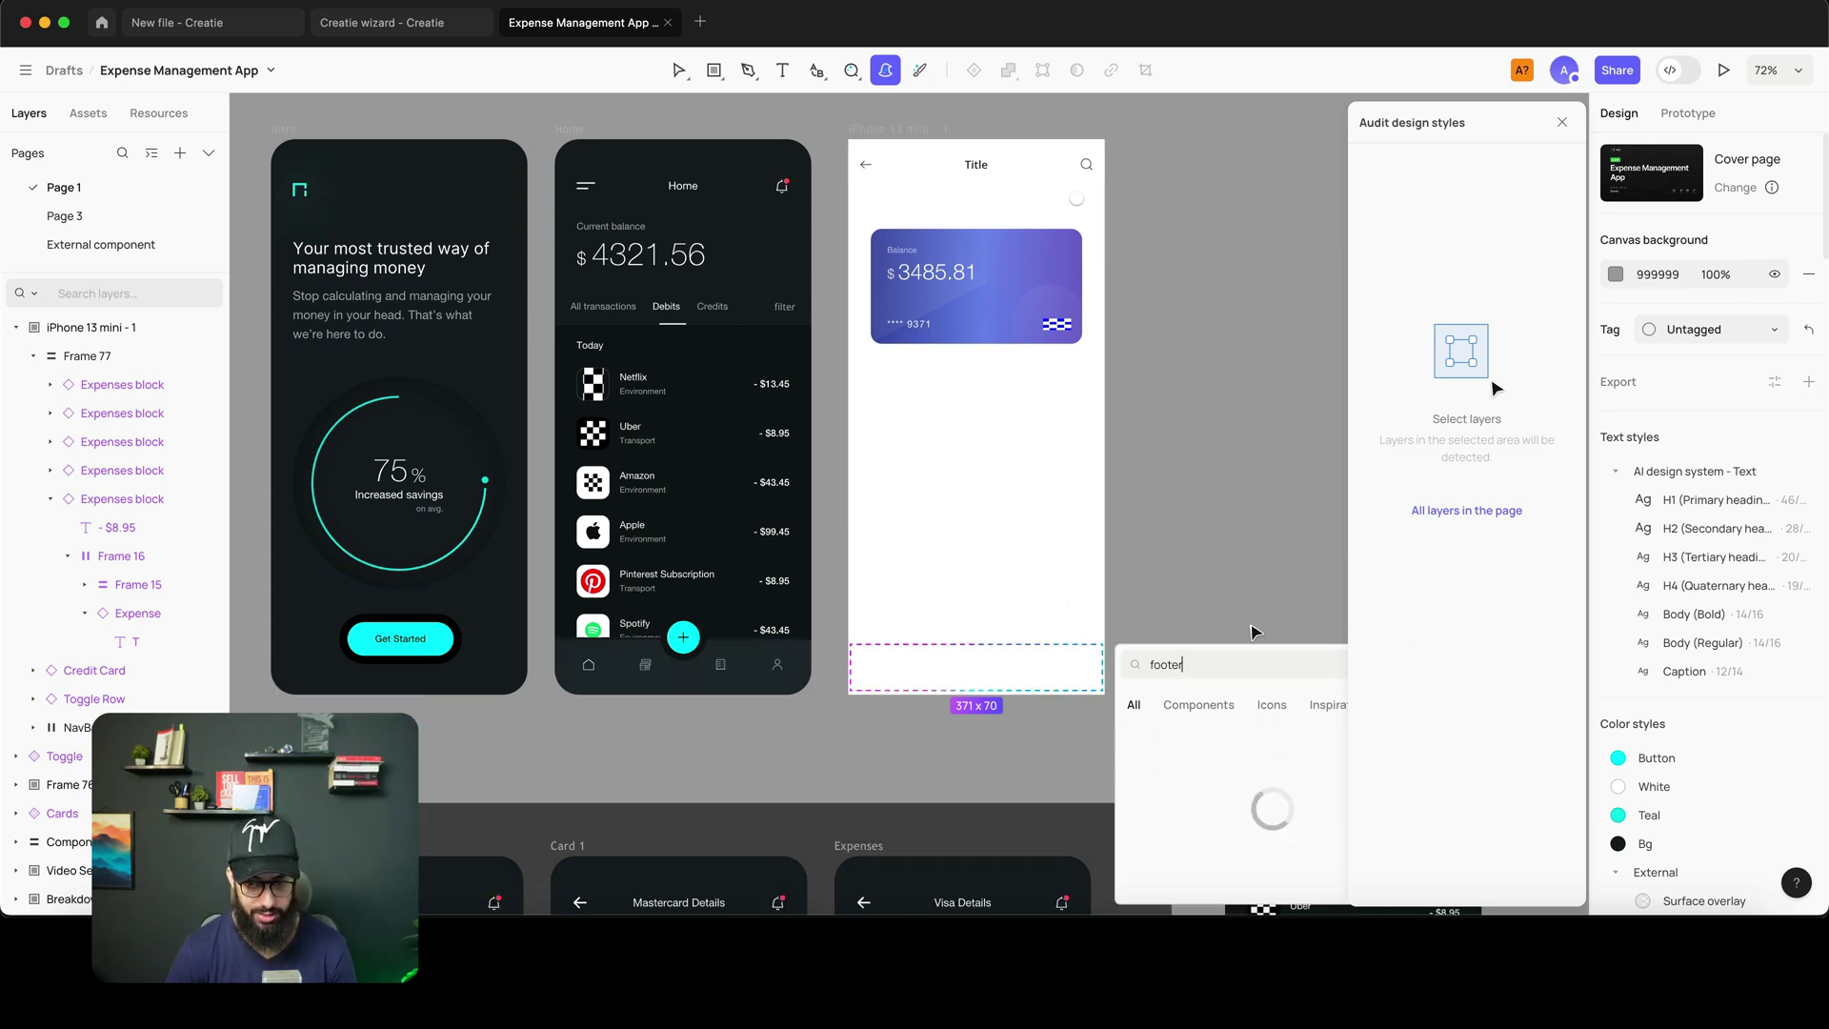
left_click(1167, 743)
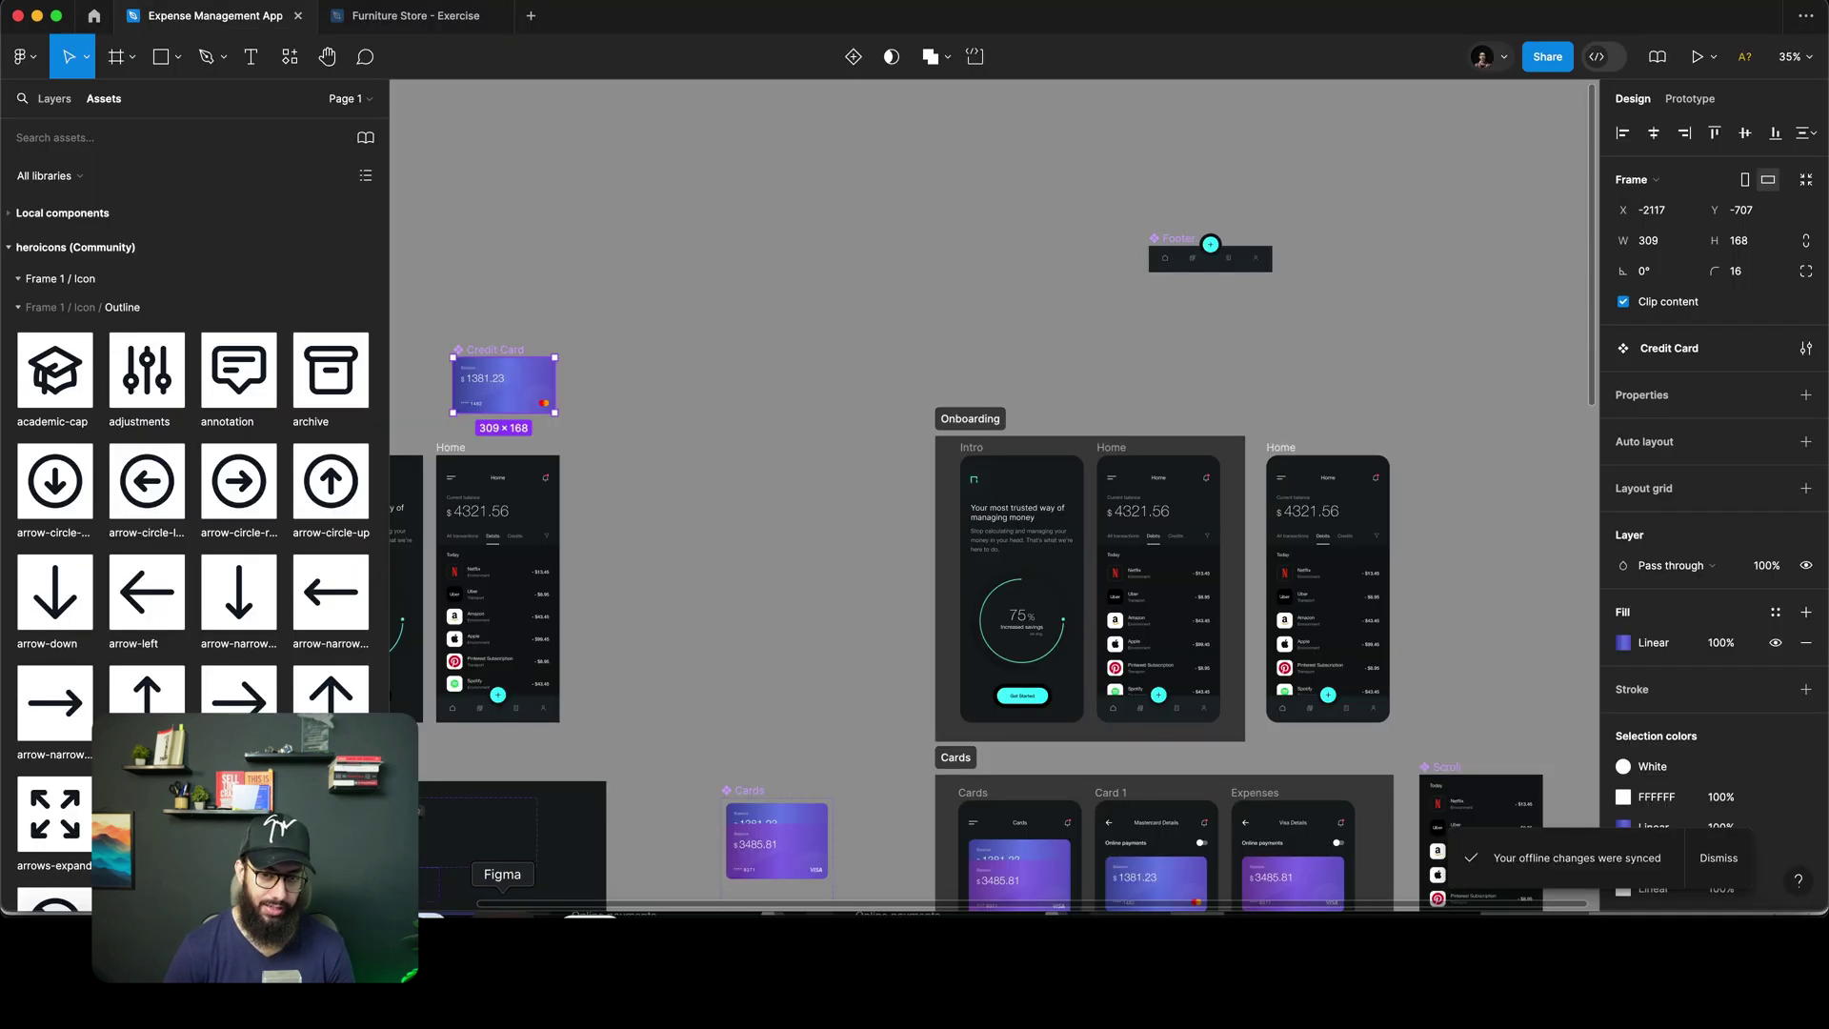
- Draw a new frame of about 379 x 836 on the canvas to the right of the standalone Home screen
scroll(1119, 664, "right", 4)
scroll(1191, 633, "up", 5)
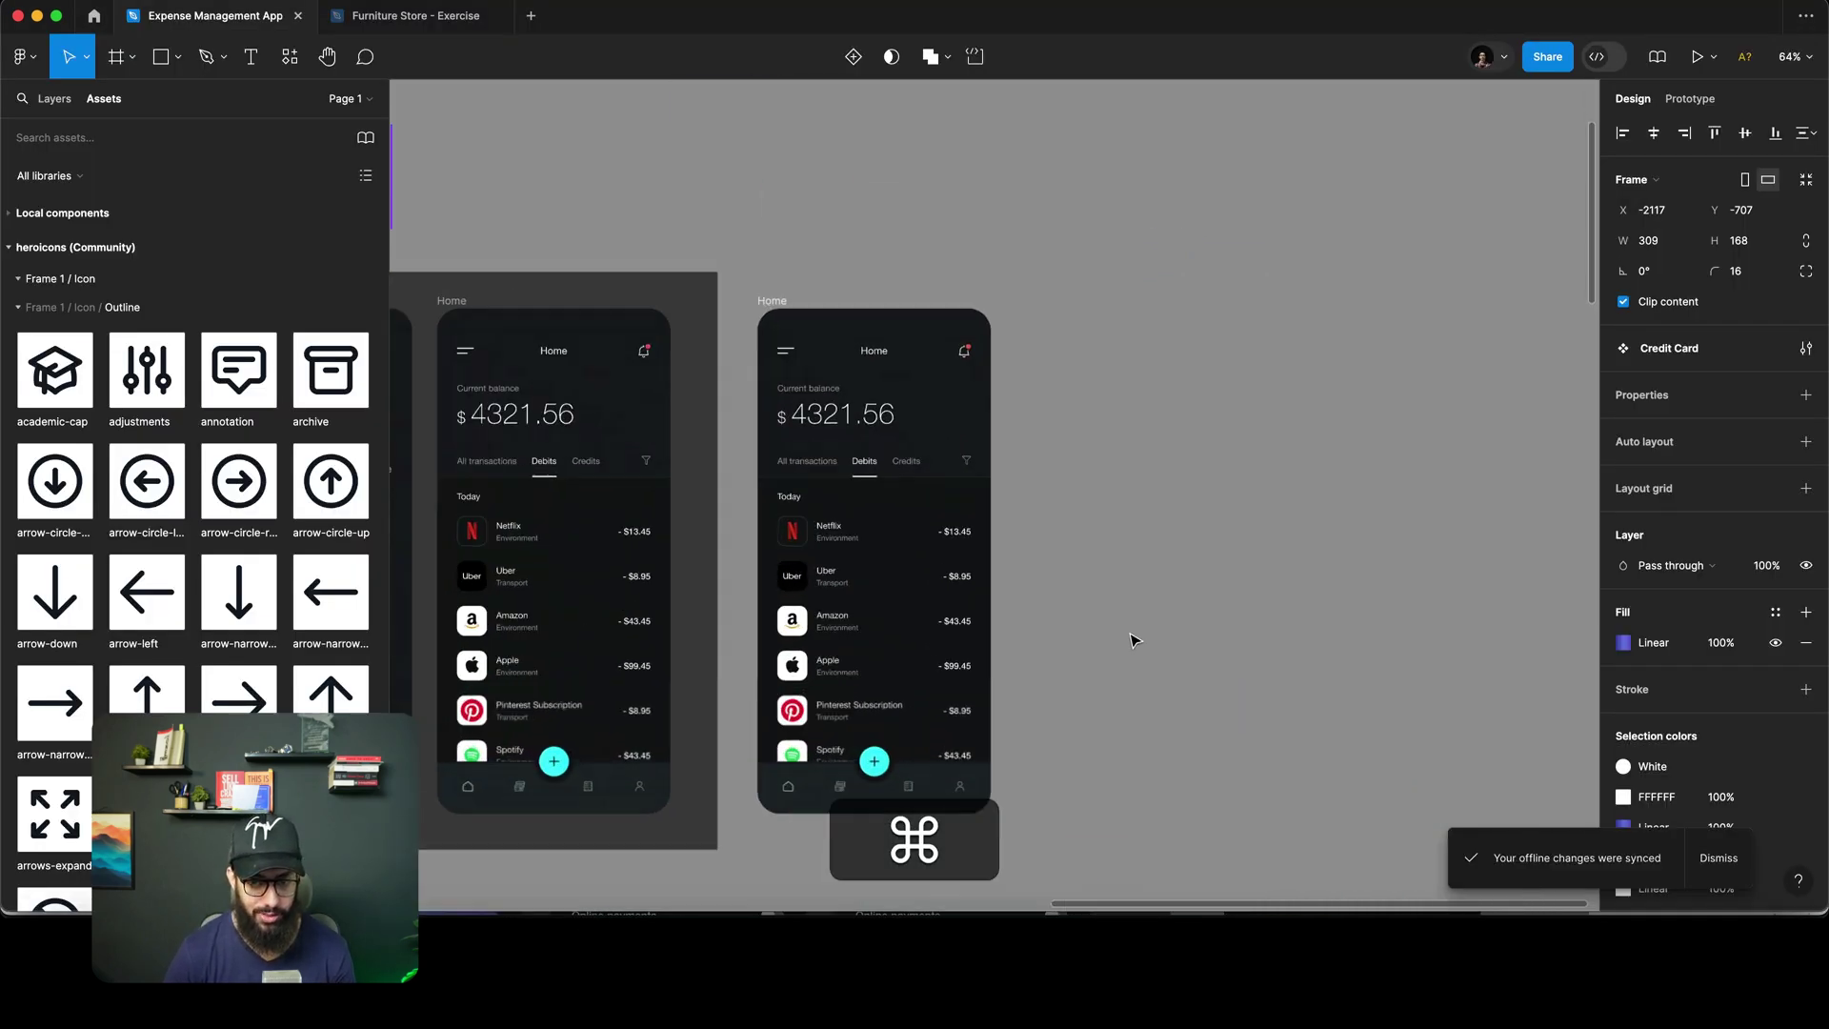
key("a")
left_click_drag(1098, 283, 1348, 829)
scroll(1323, 763, "right", 3)
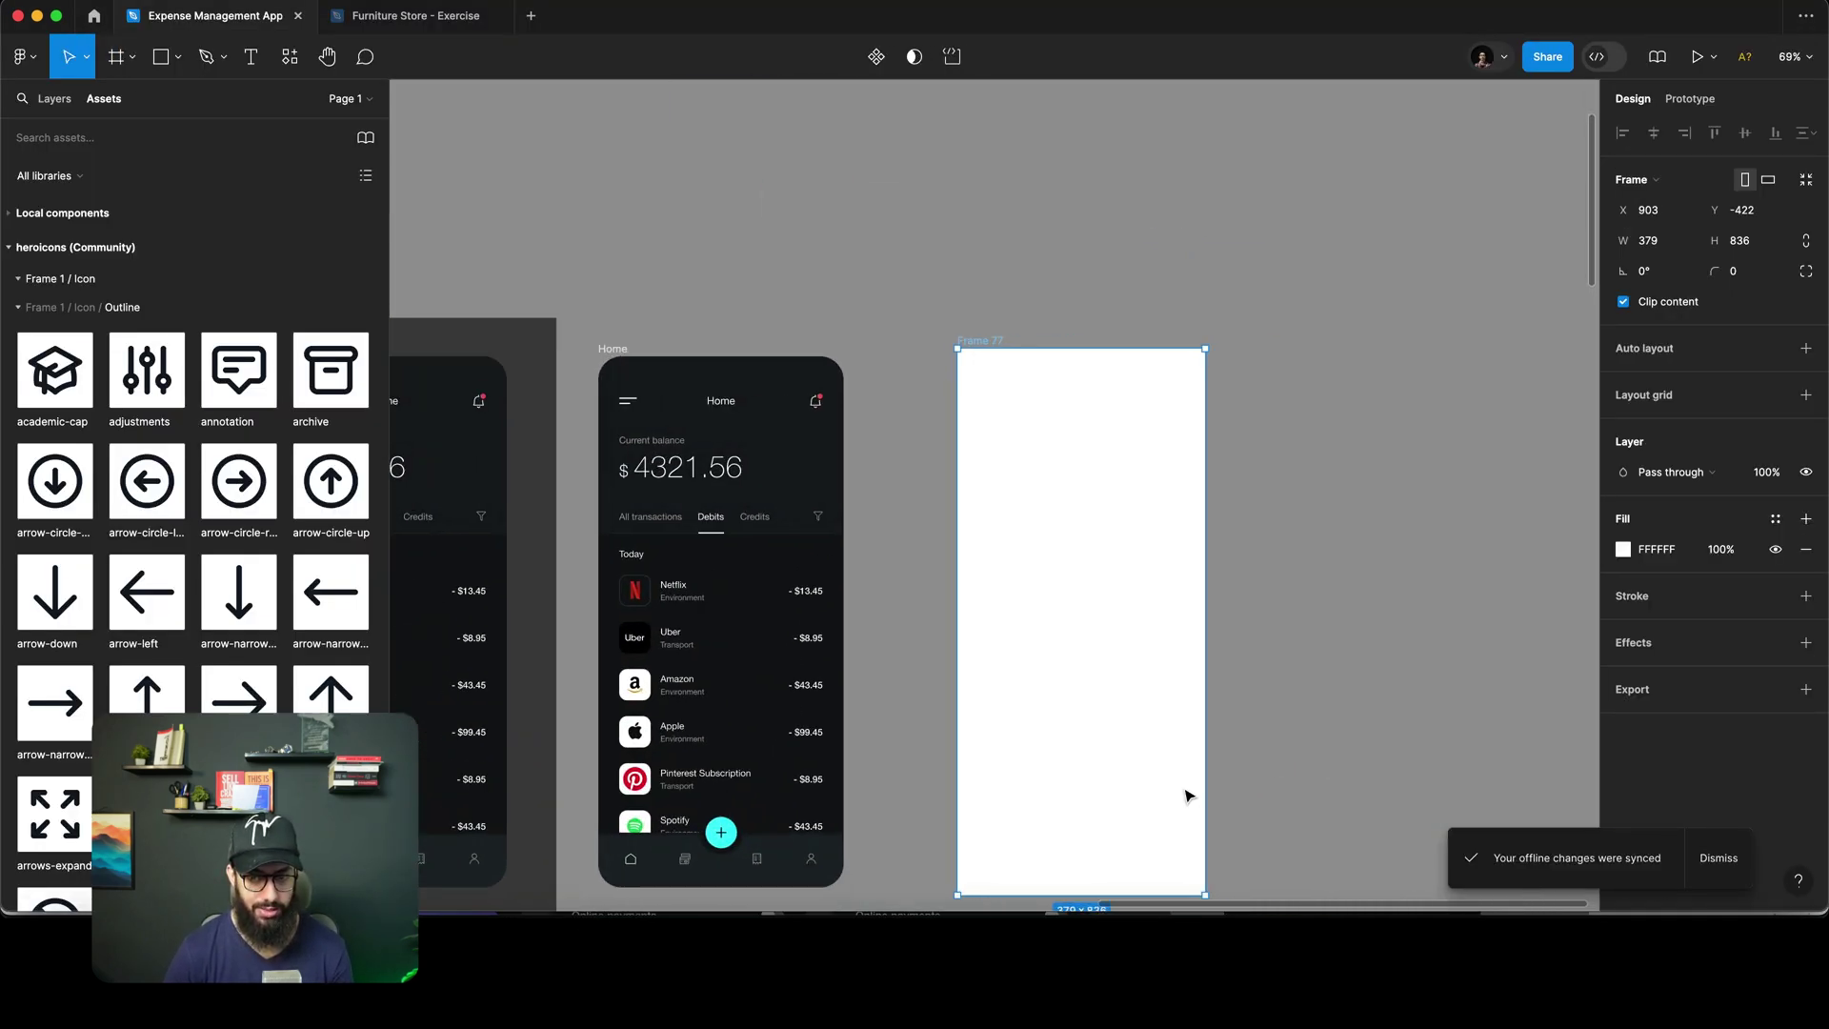
- Search the local components for "card" and place the Credit Card component centred near the top of the new 379 x 836 frame
scroll(1188, 796, "down", 4)
key("shift+i")
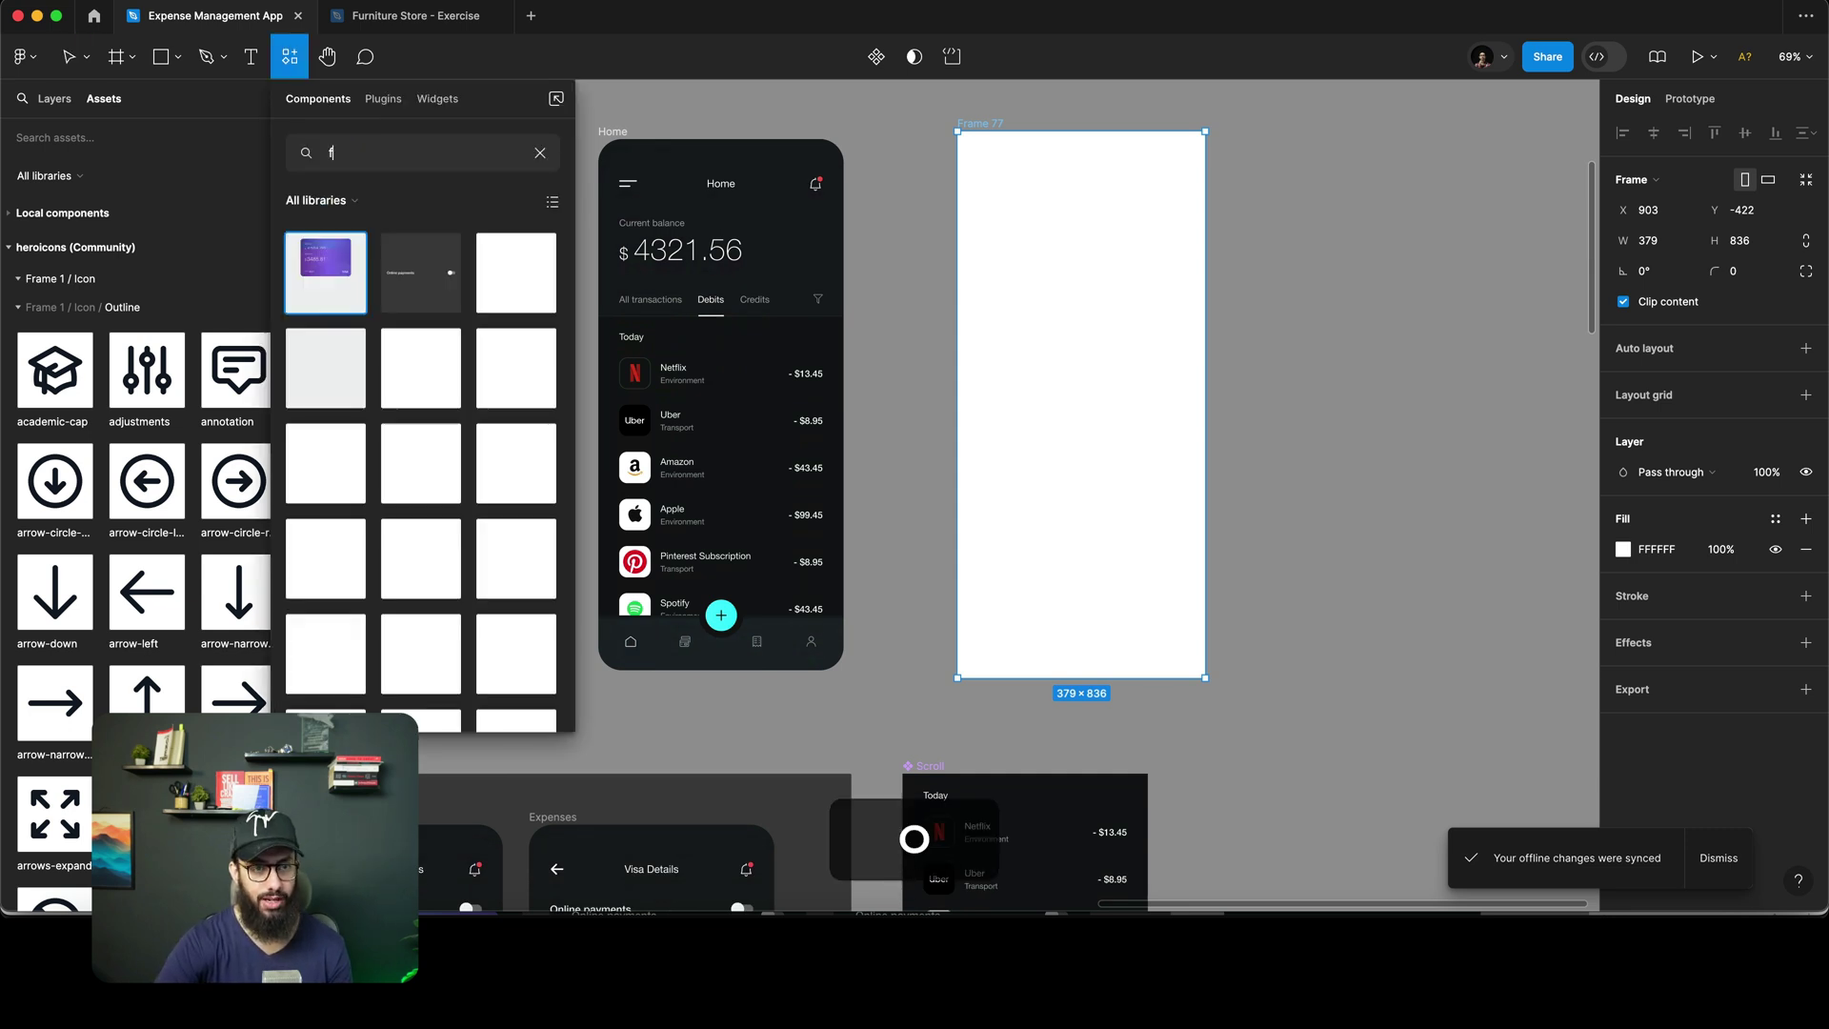
key("super+a")
type("card")
scroll(662, 319, "left", 1)
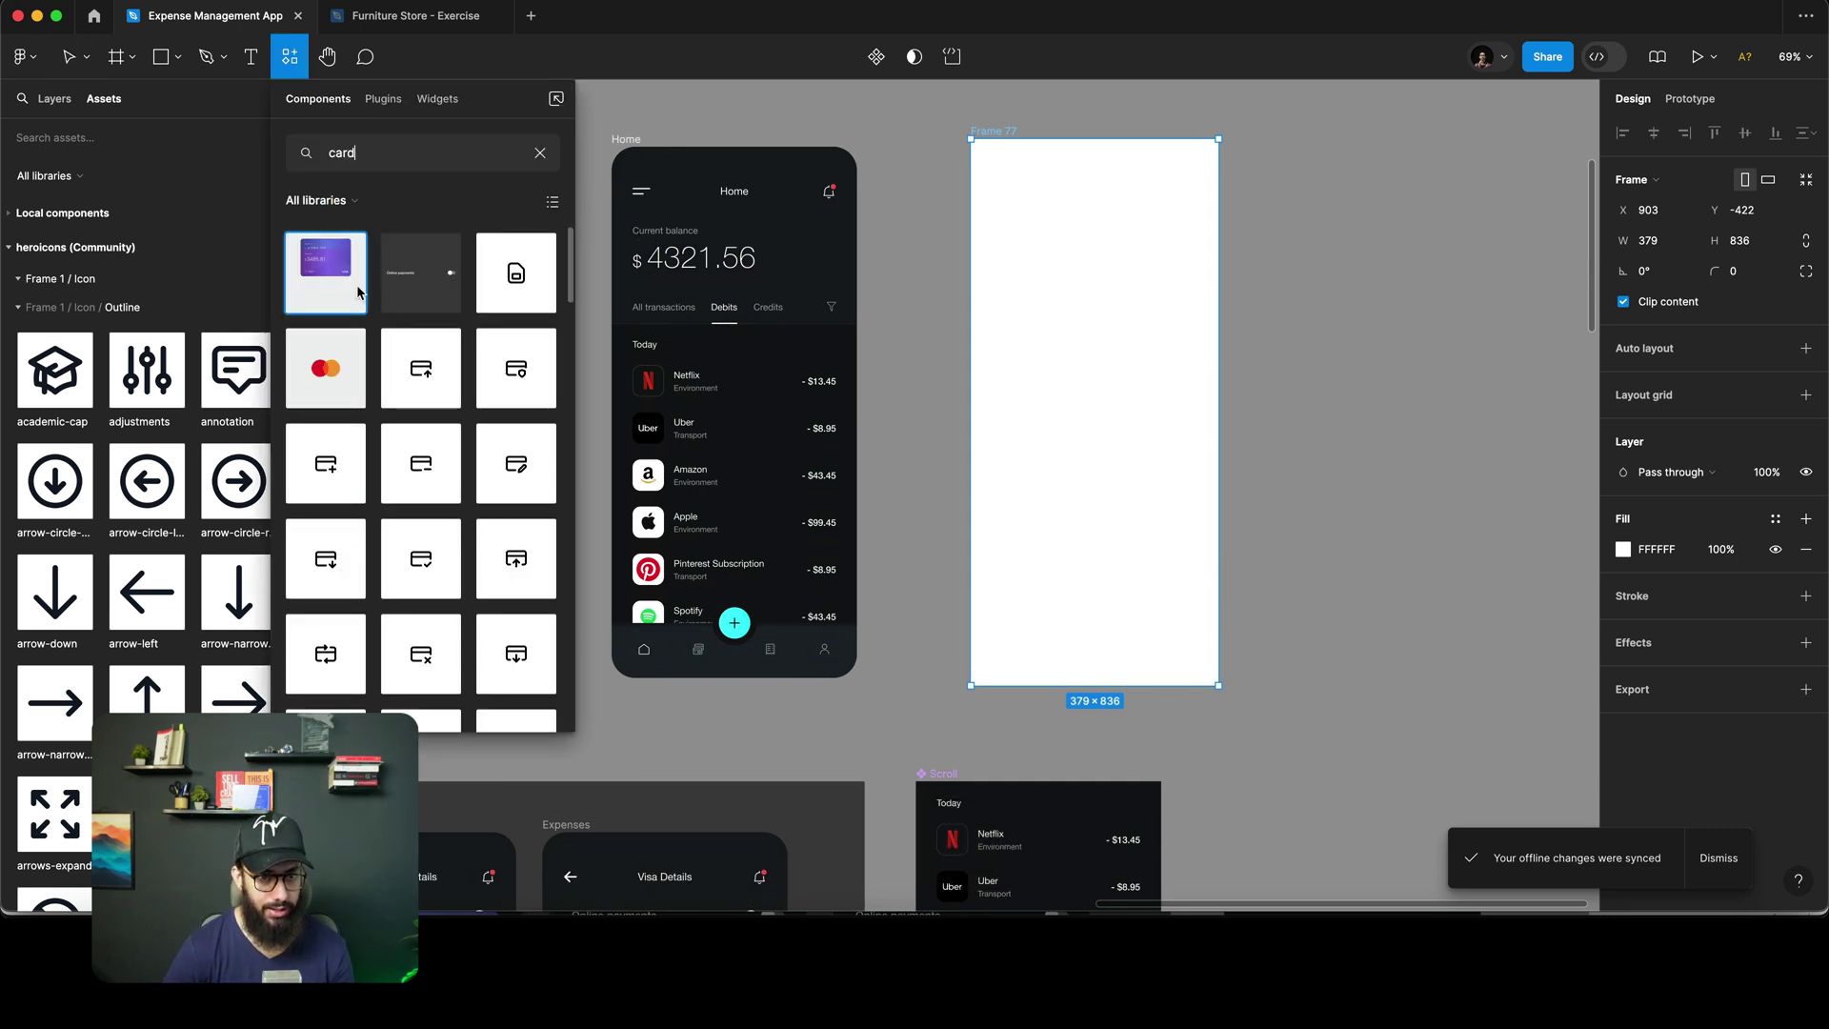
left_click(319, 200)
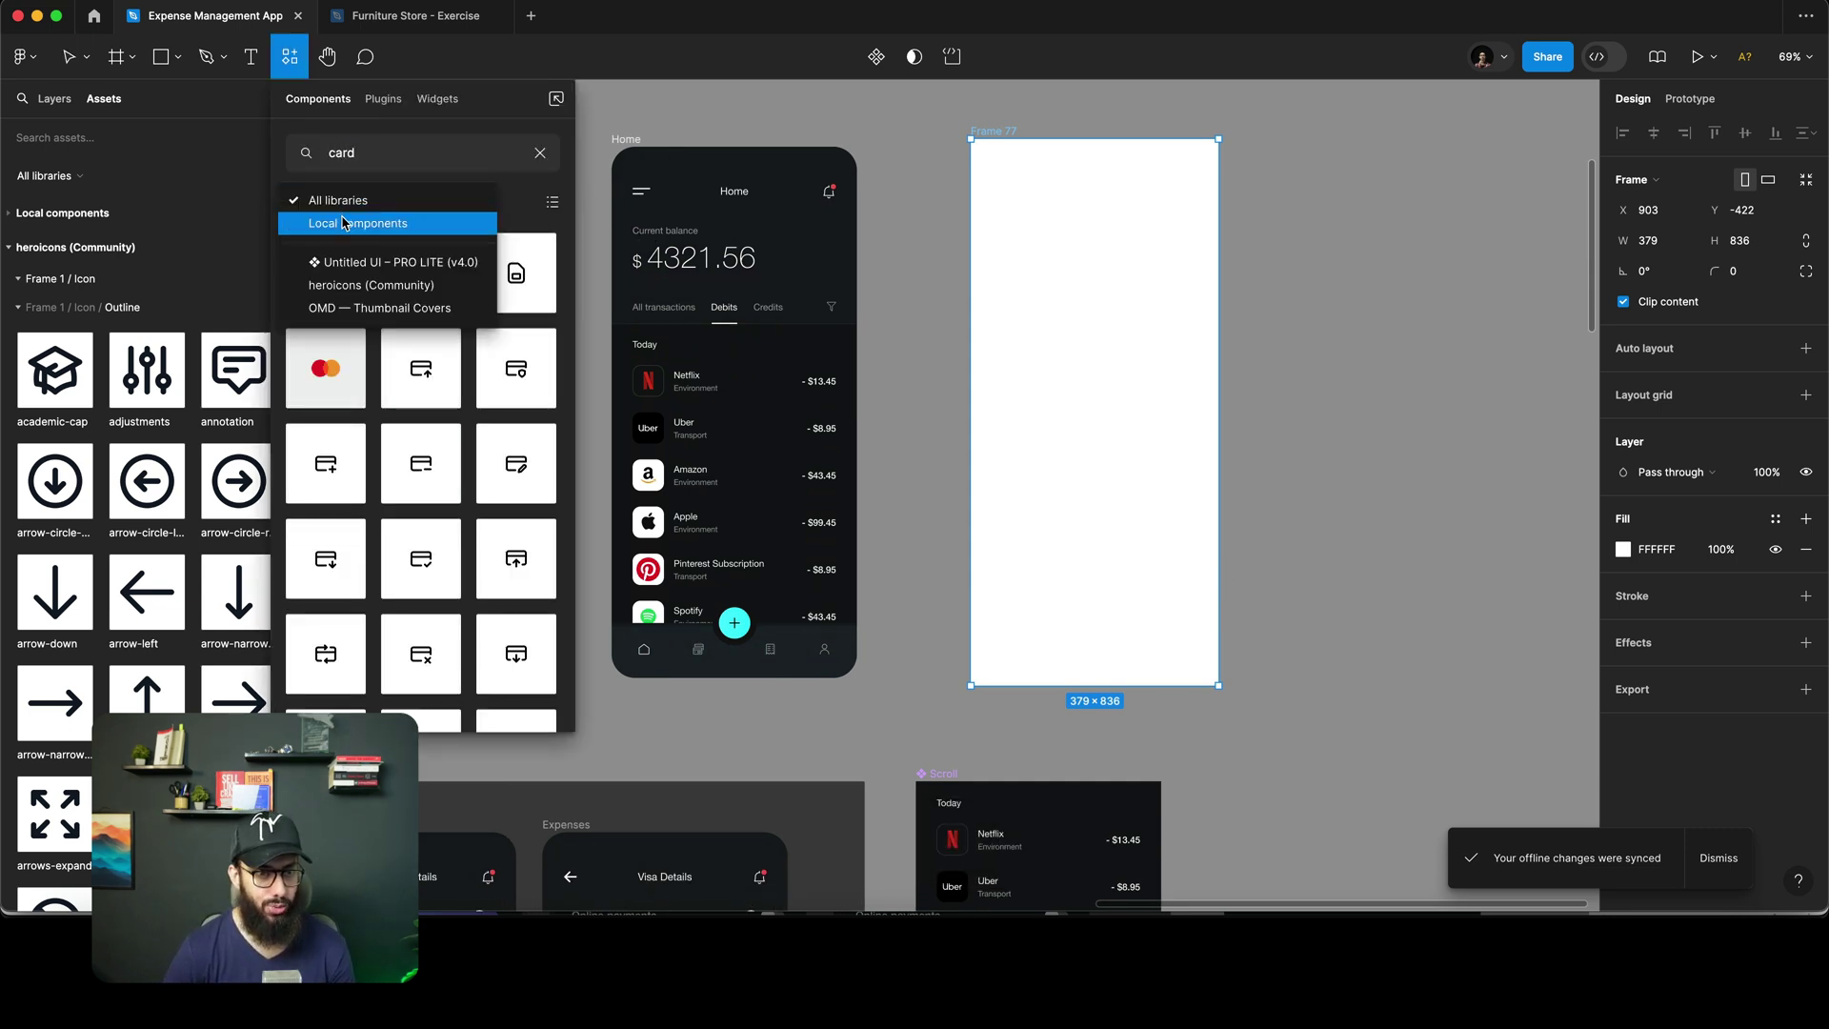
left_click(335, 221)
left_click_drag(515, 273, 1096, 286)
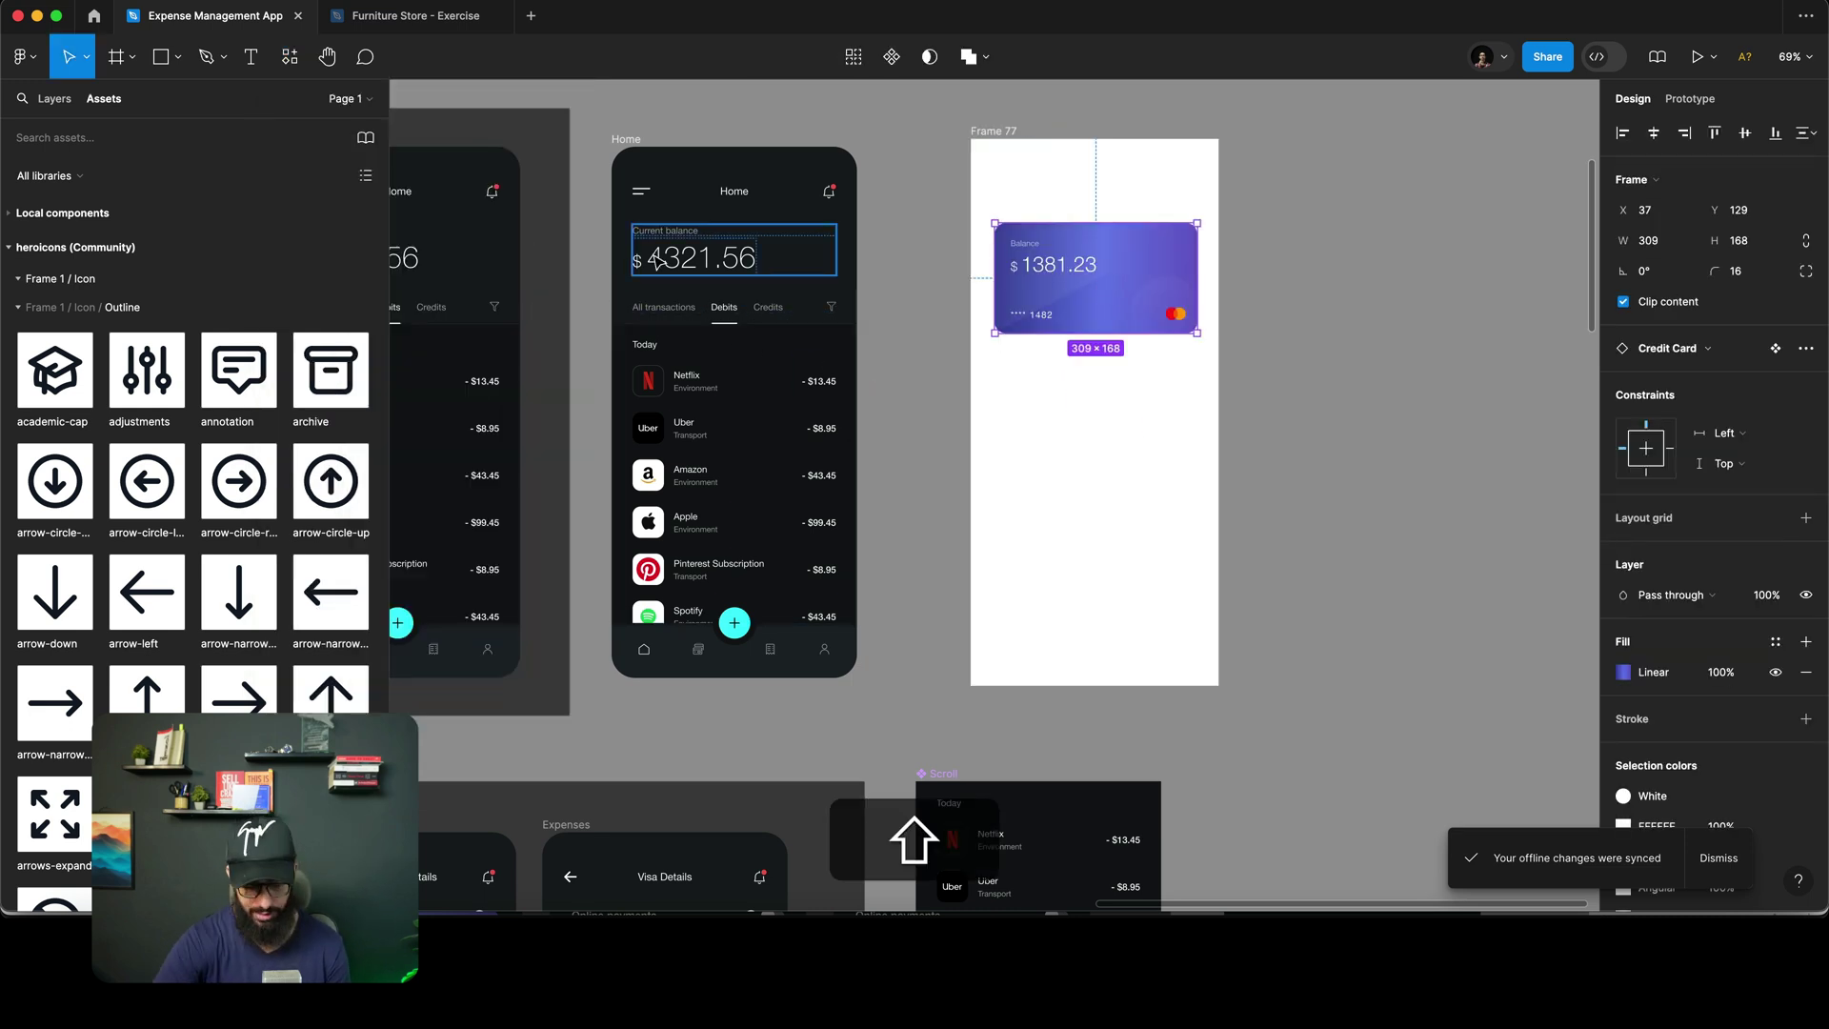
- Search for "footer", place the Footer component along the bottom edge of the new frame, and switch to Creatie
key("shift+i")
type("footer")
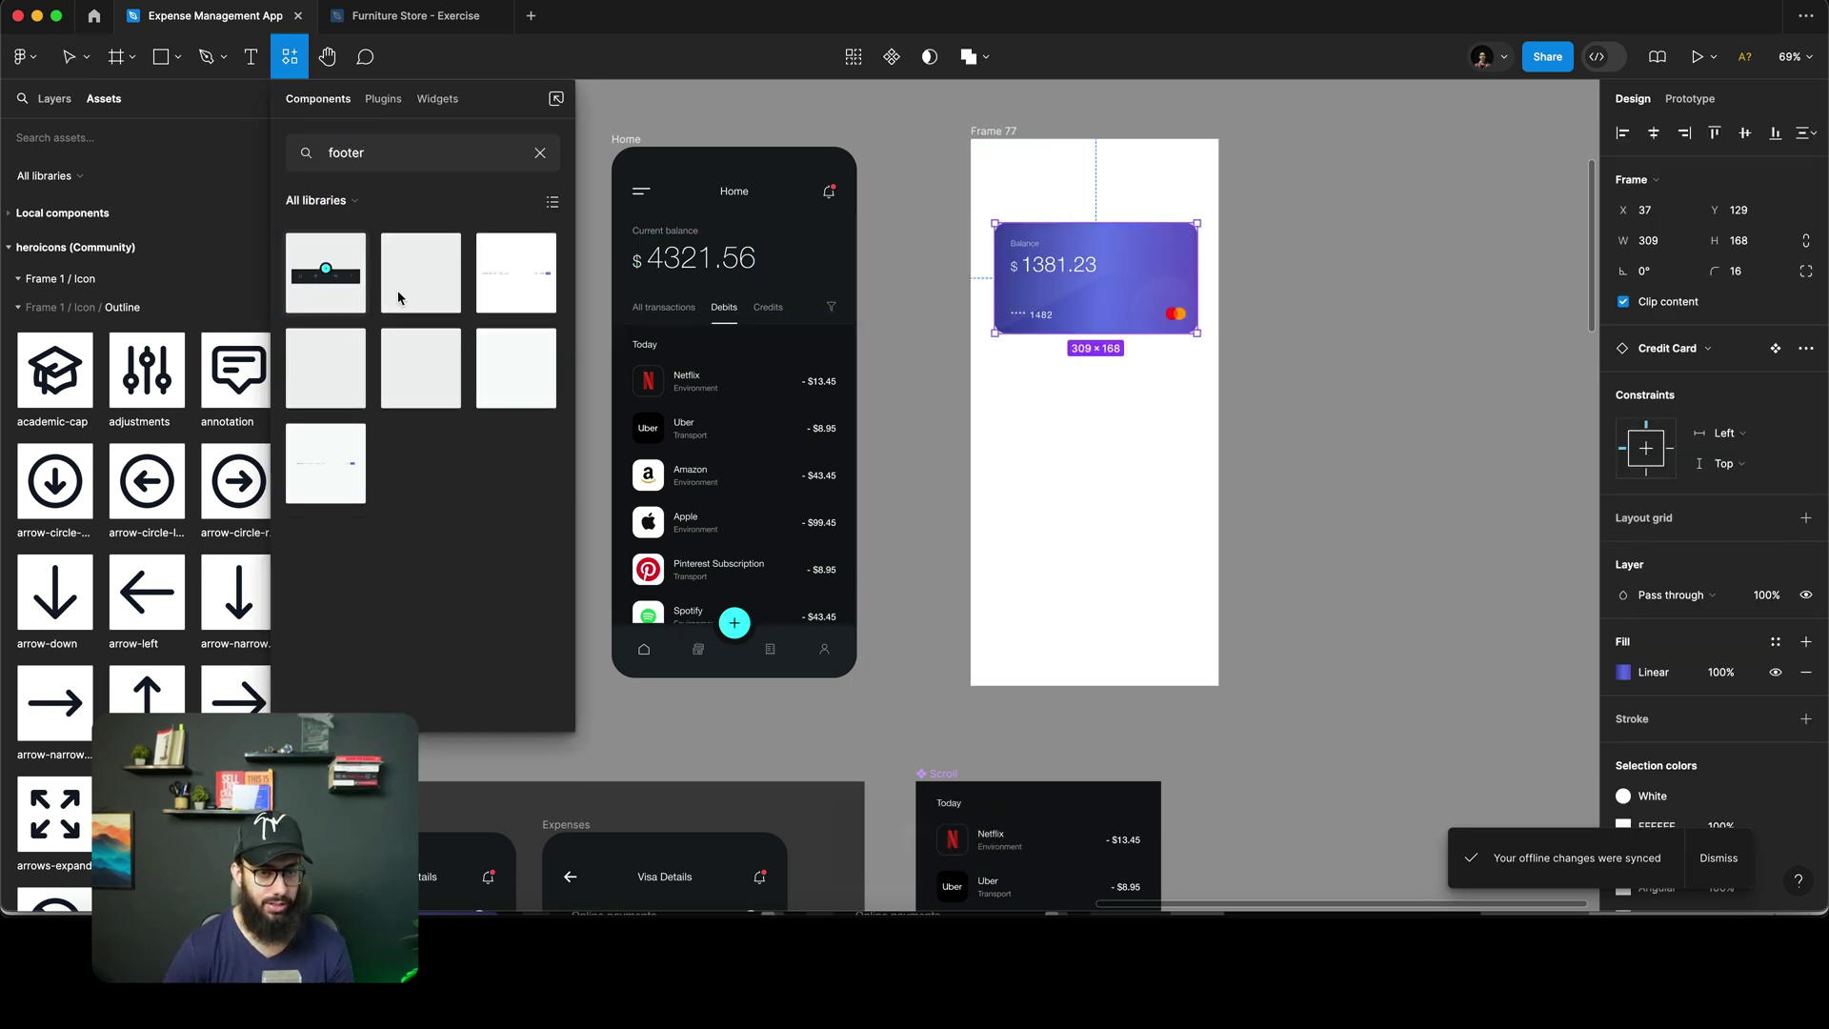
left_click_drag(325, 273, 1025, 659)
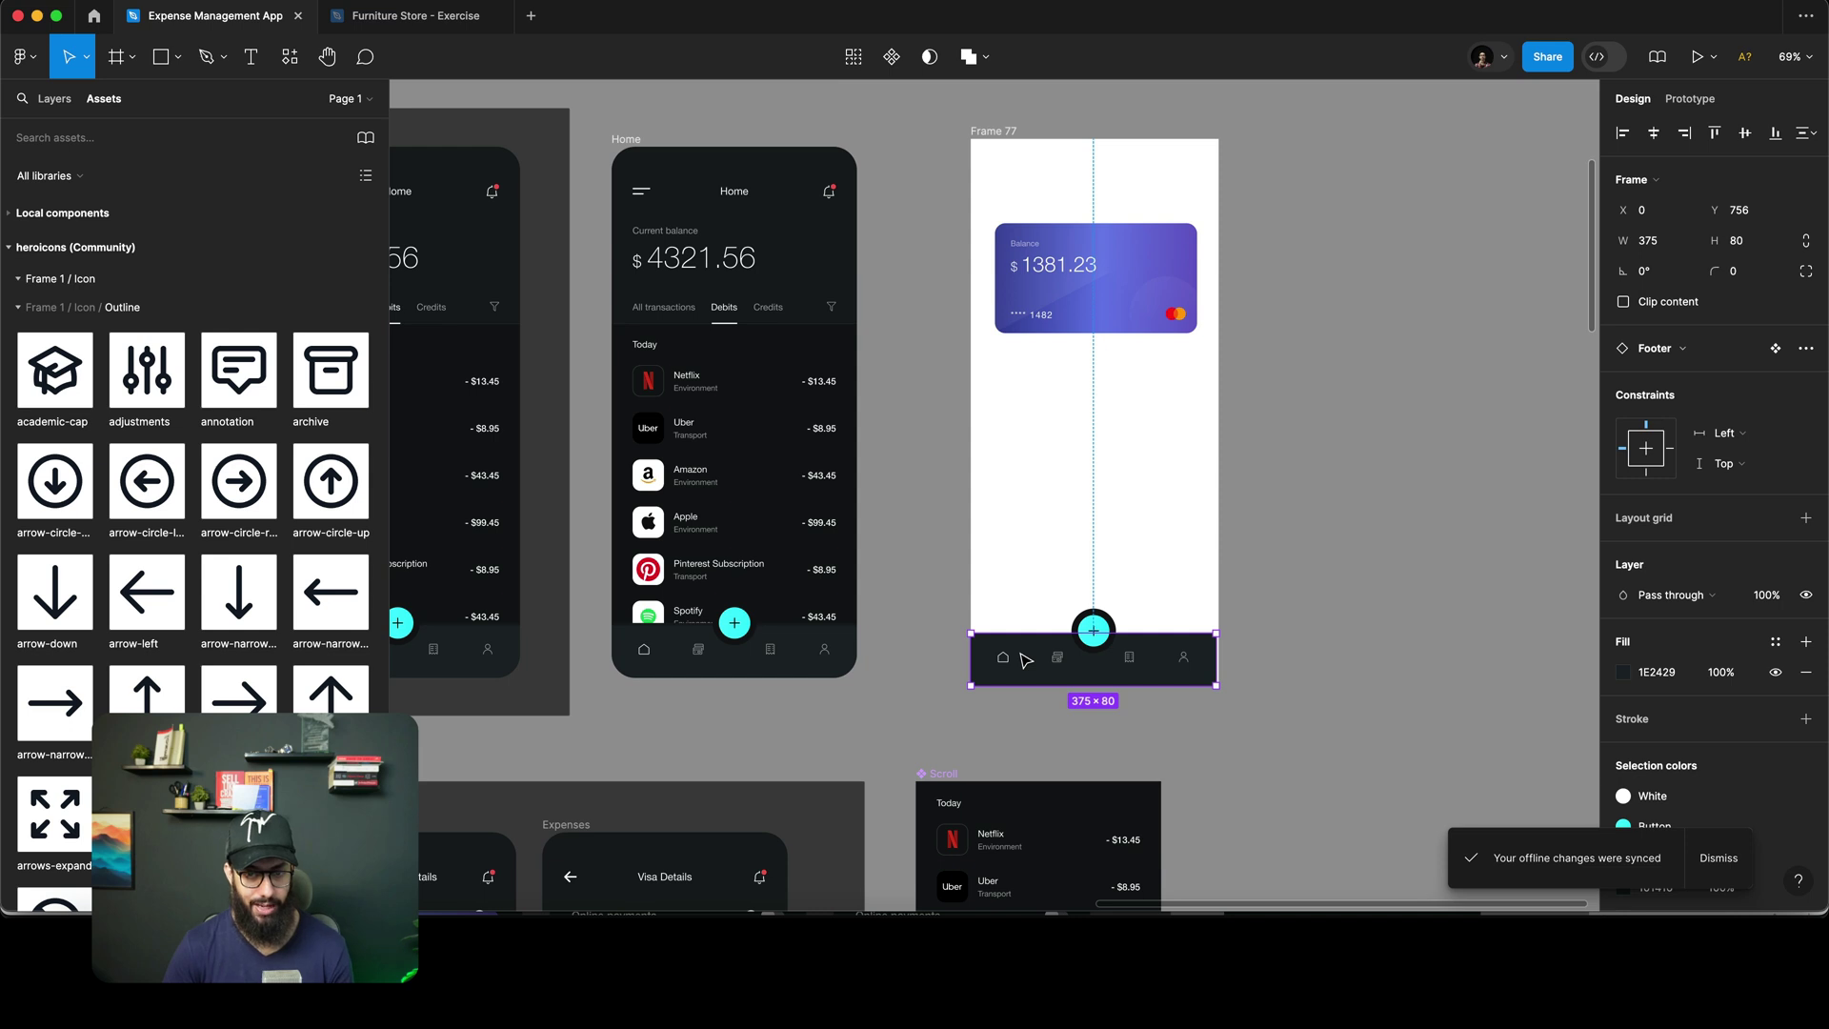
key("super+Tab")
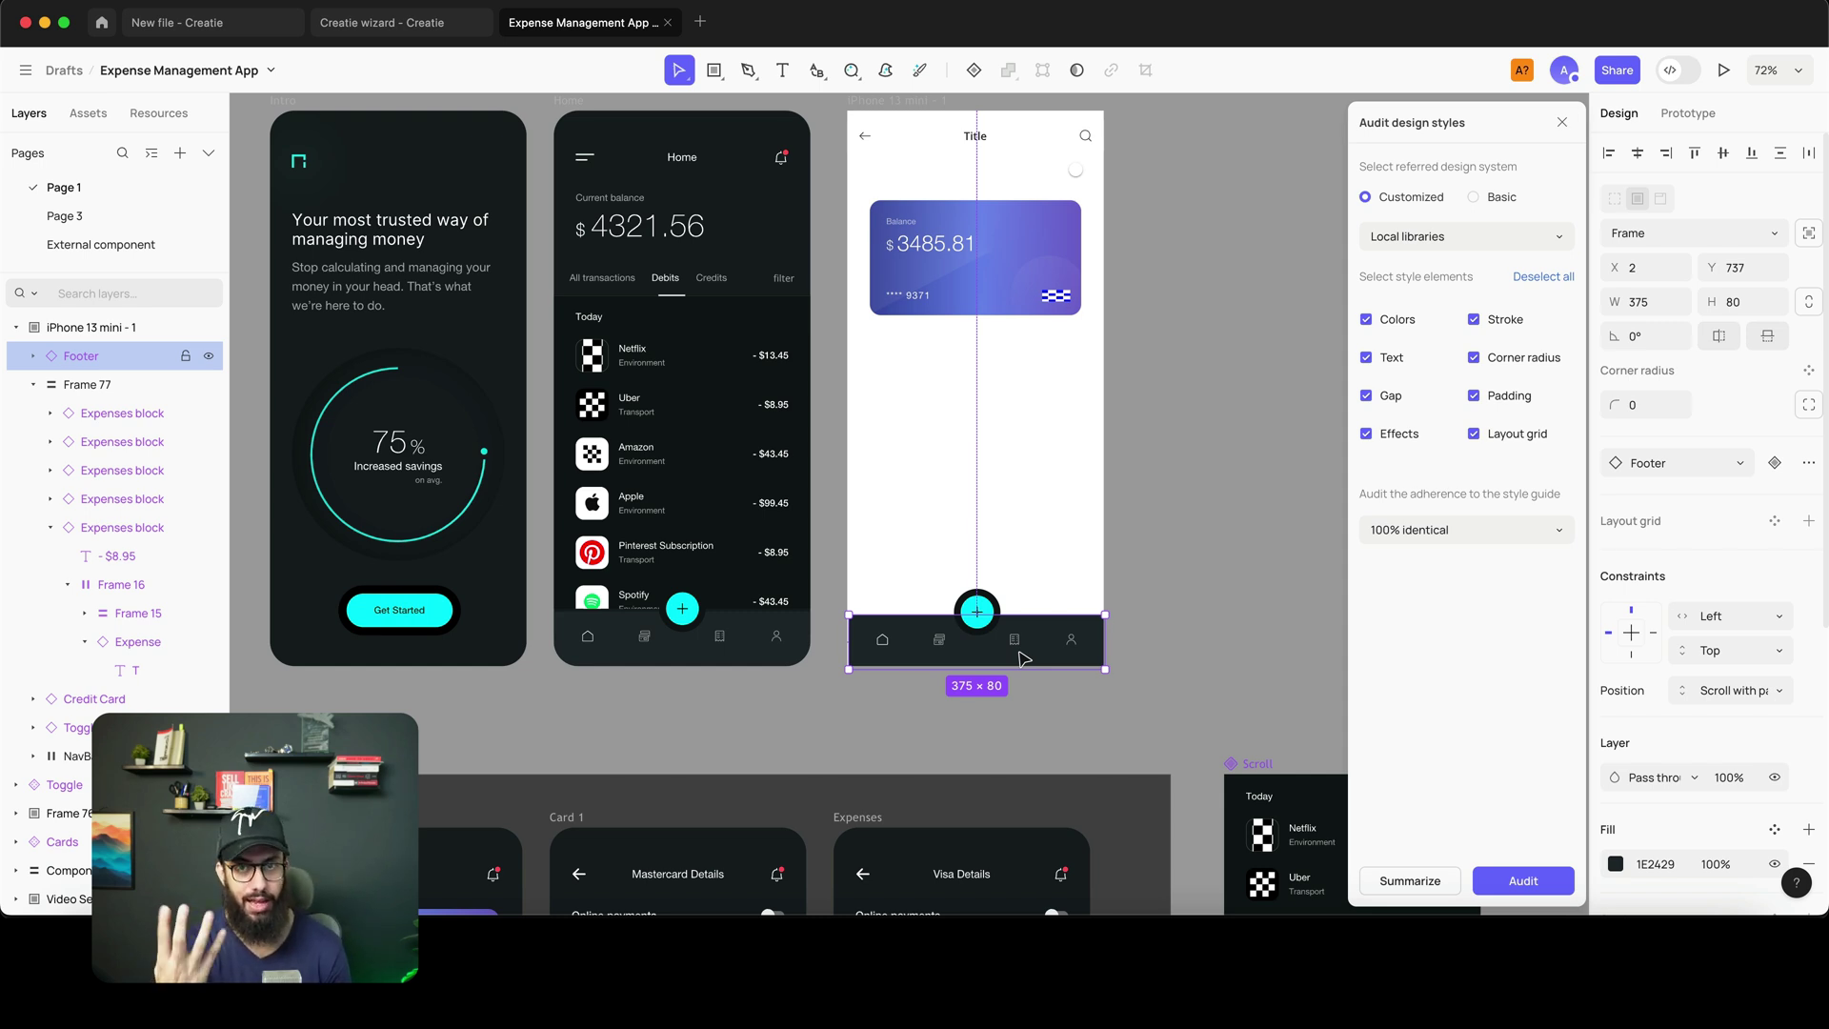
key("w")
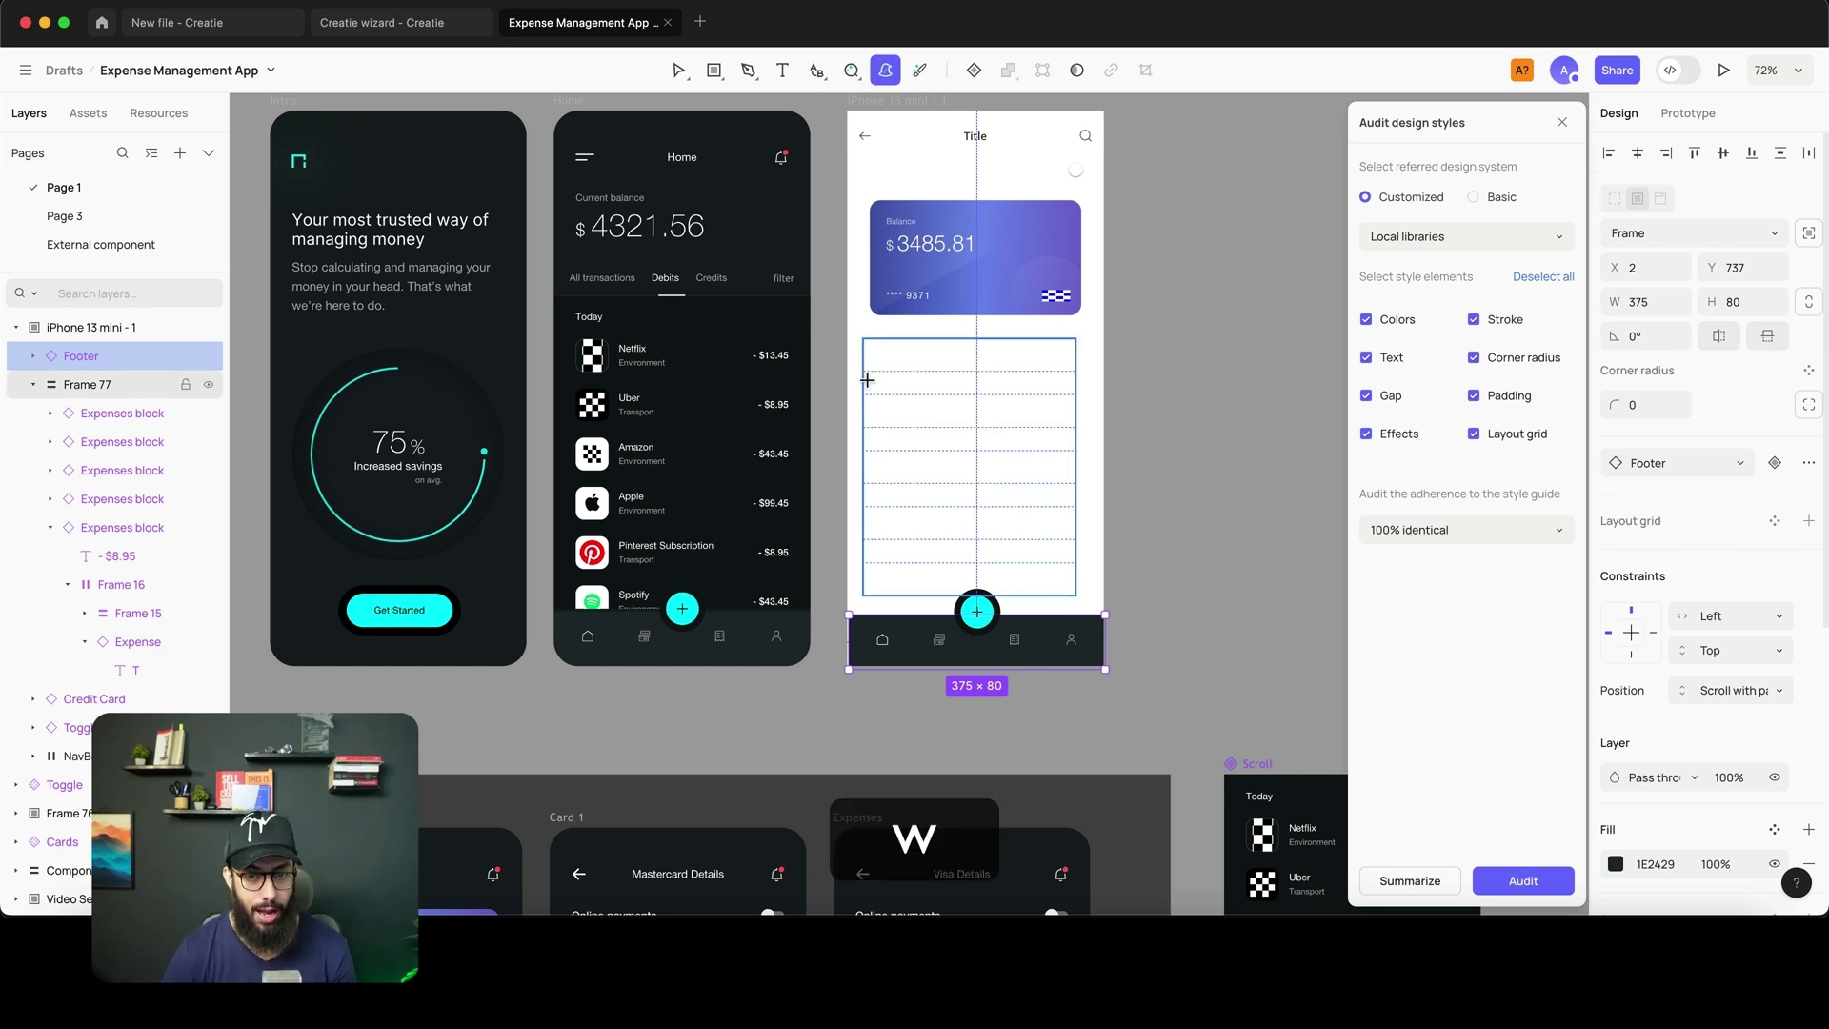
left_click_drag(1151, 315, 1326, 464)
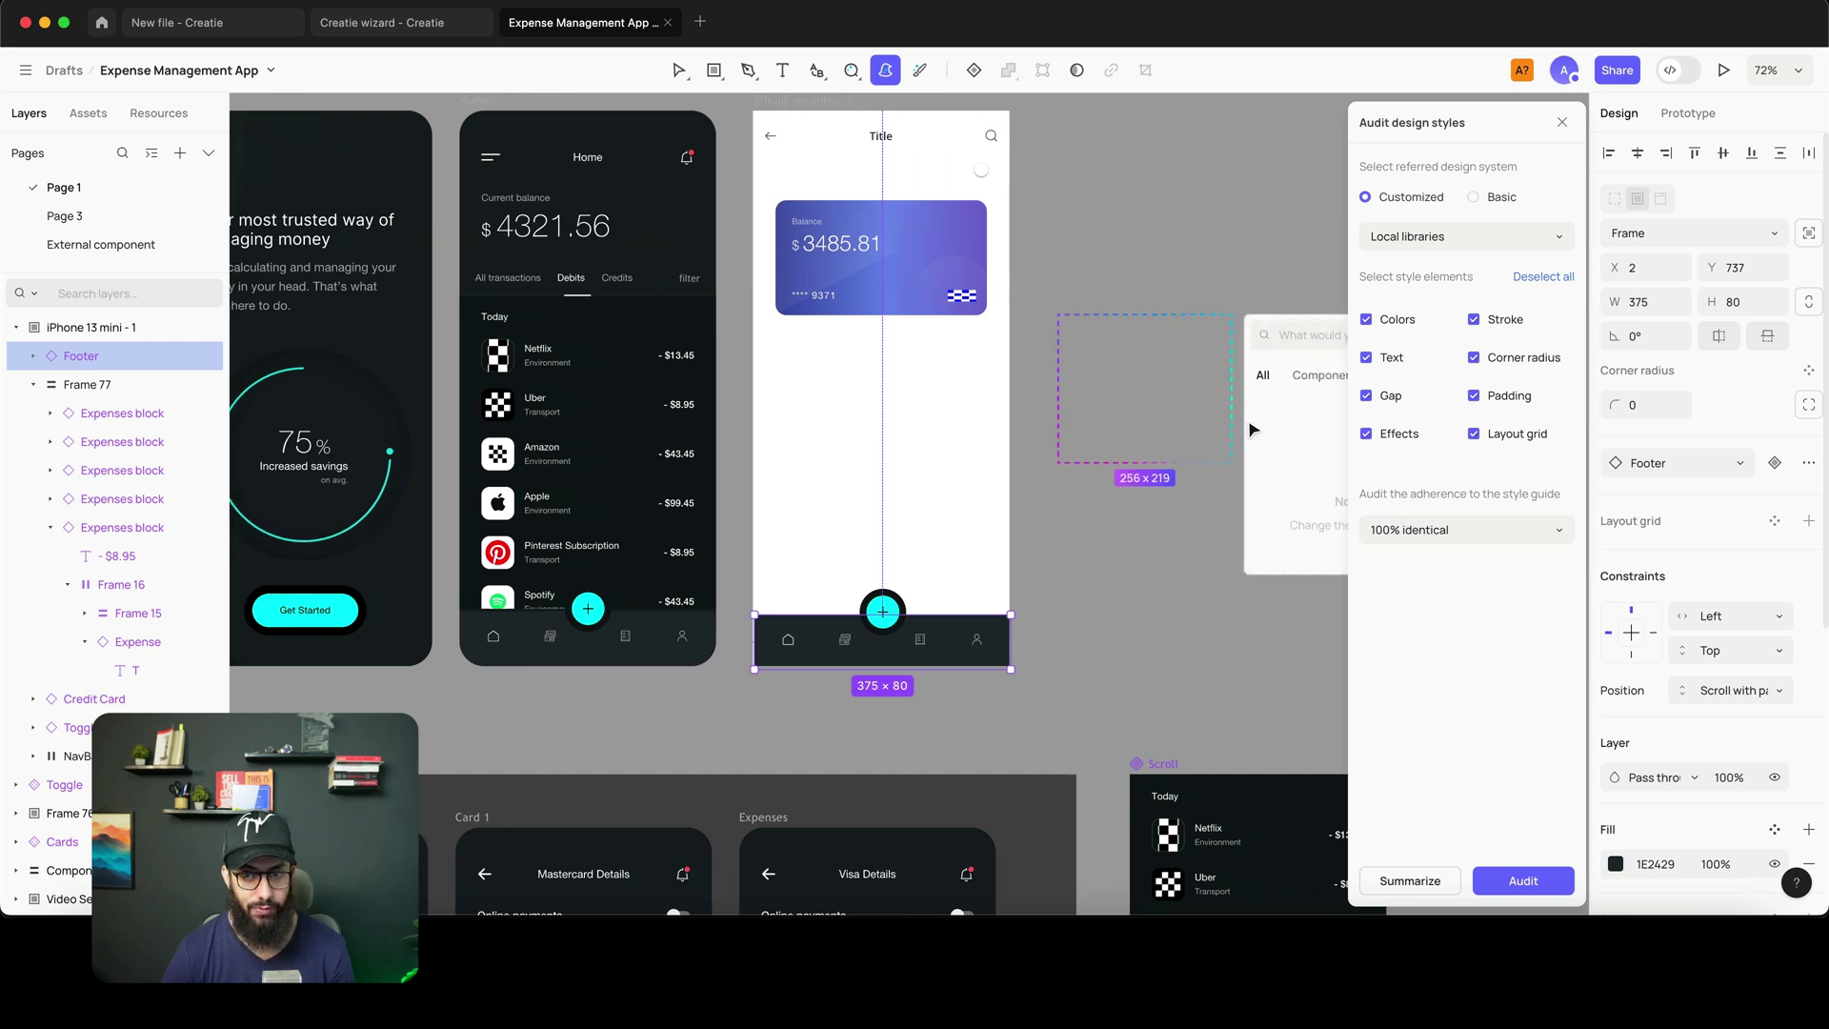
key("Escape")
- Delete the Footer and the Frame 77 list of expenses blocks from the iPhone 13 mini frame
key("BackSpace")
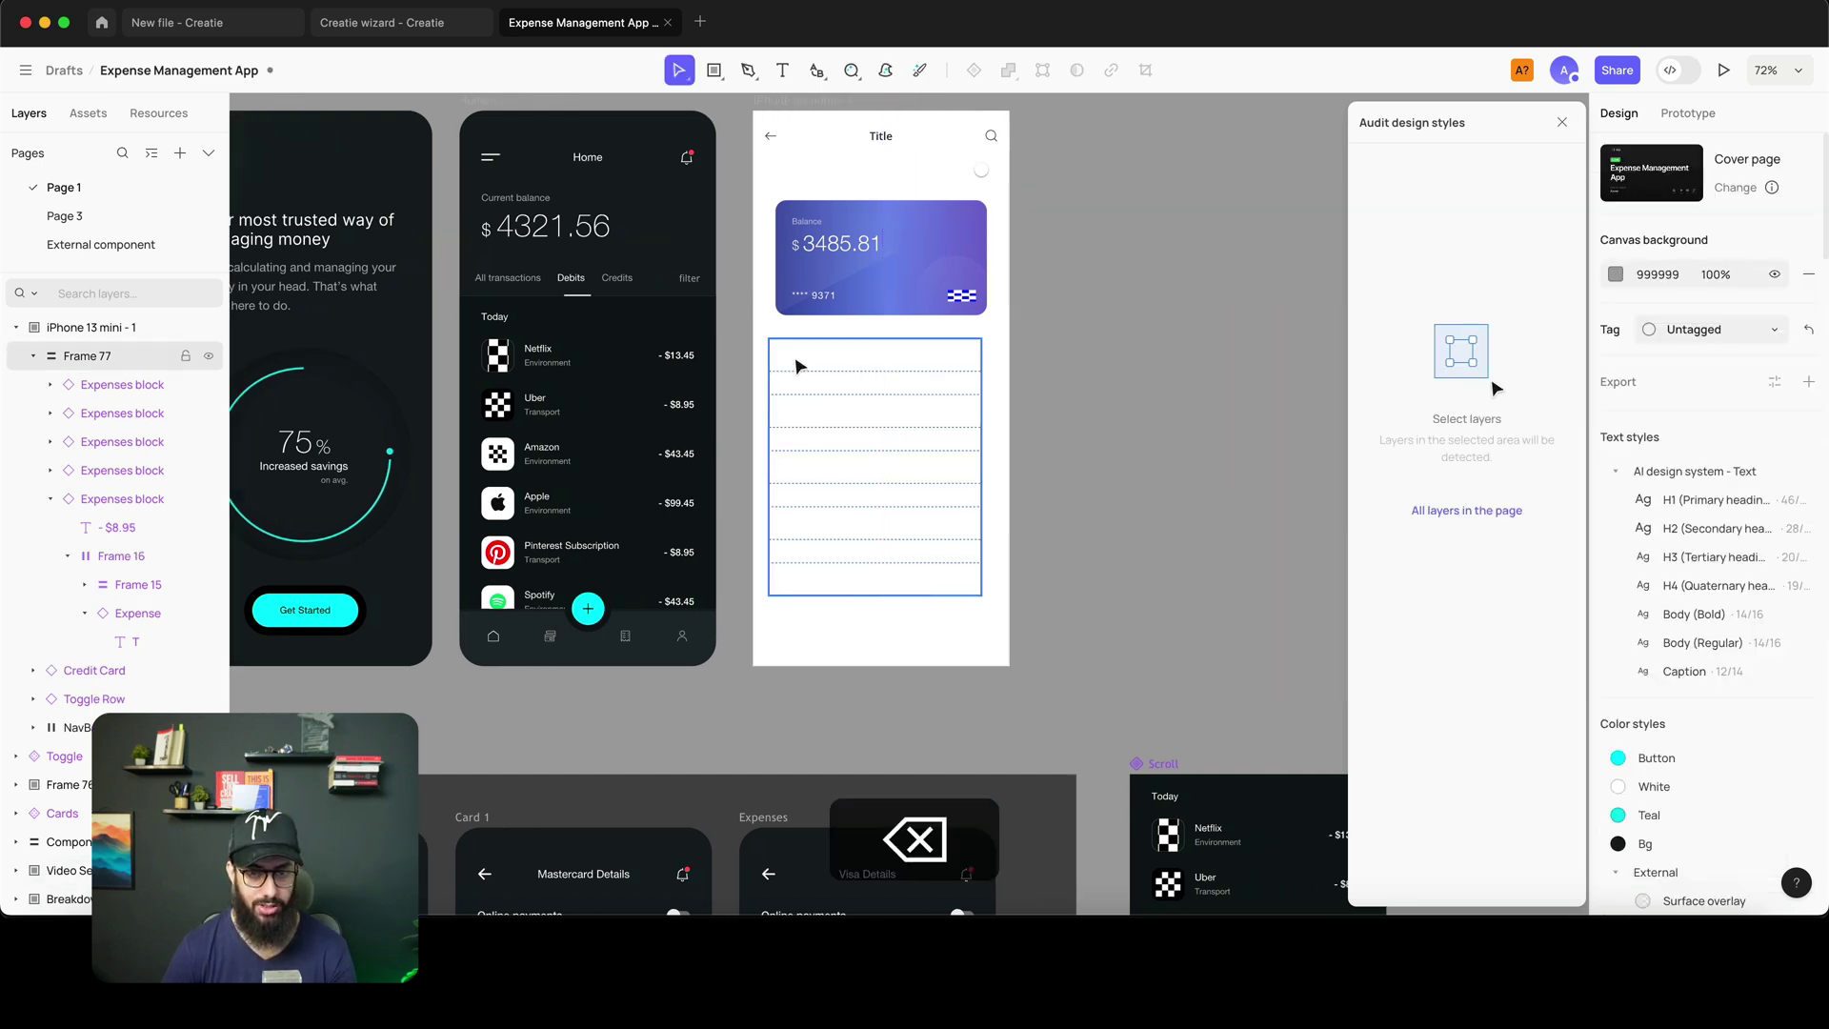
key("w")
key("BackSpace")
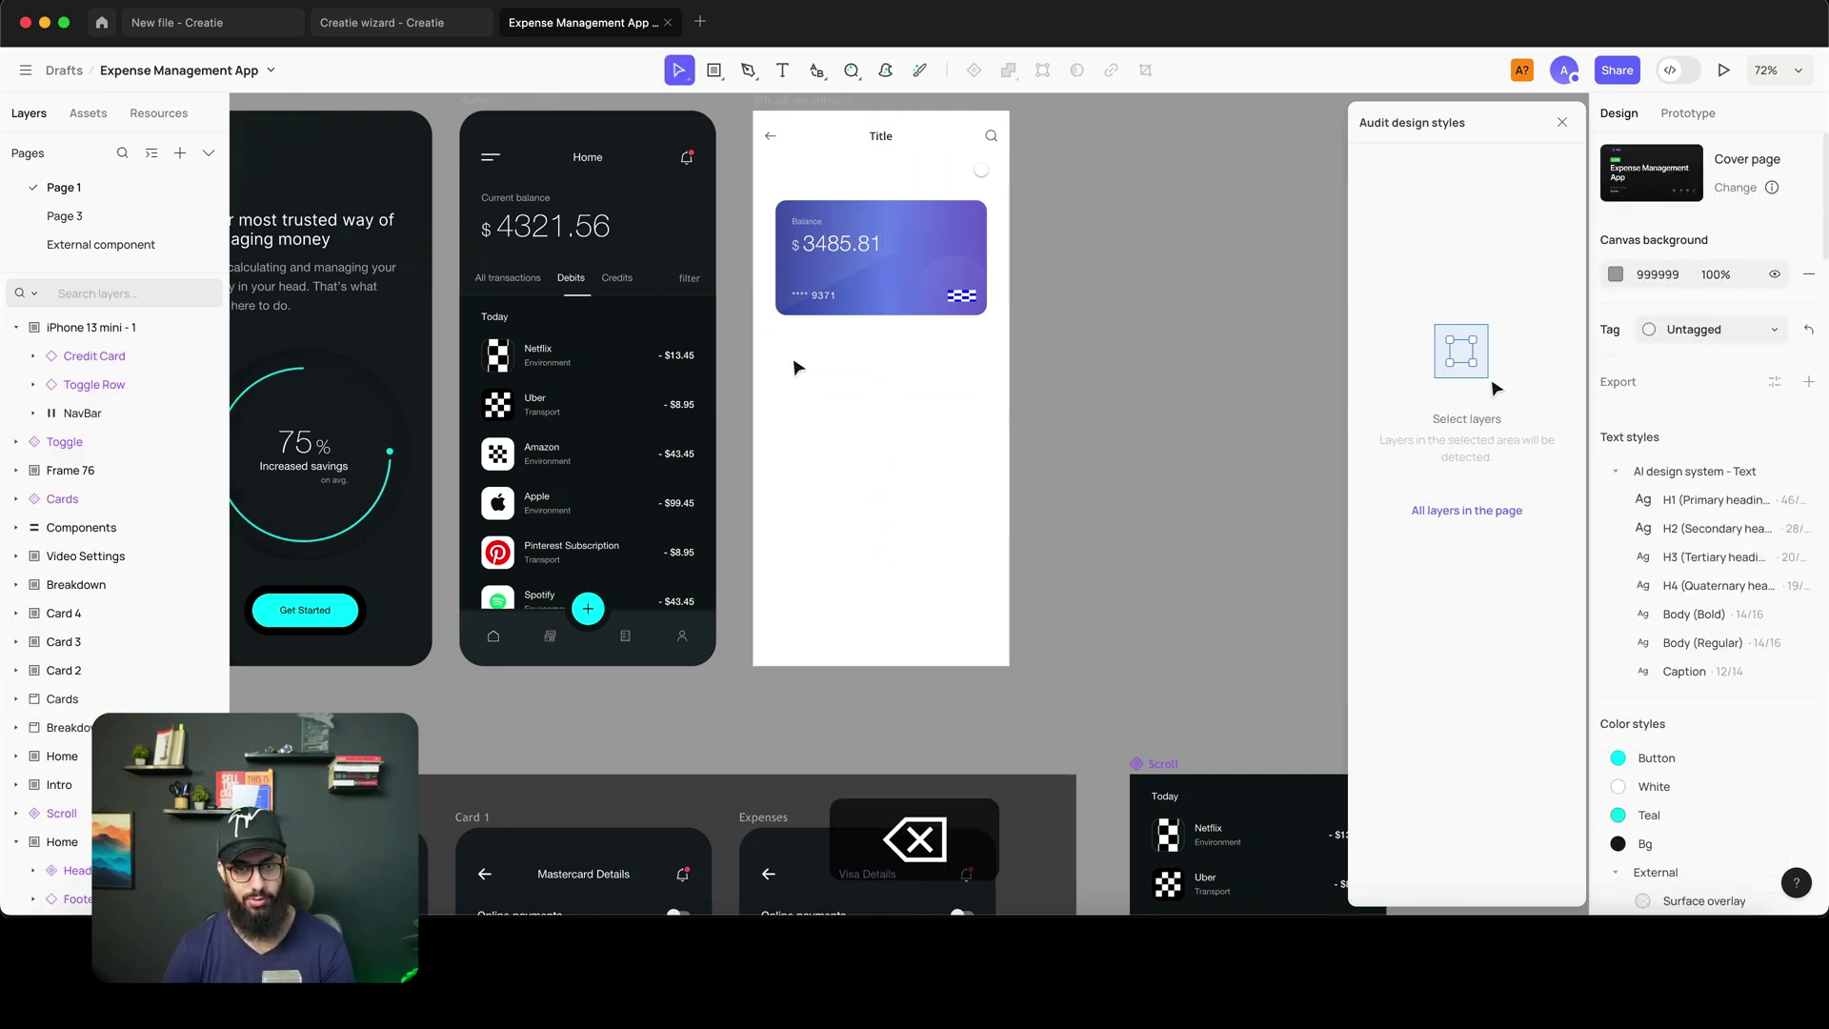
- Mark out an area of about 312 x 285 below the credit card and search for "header" components
key("w")
left_click_drag(773, 351, 986, 545)
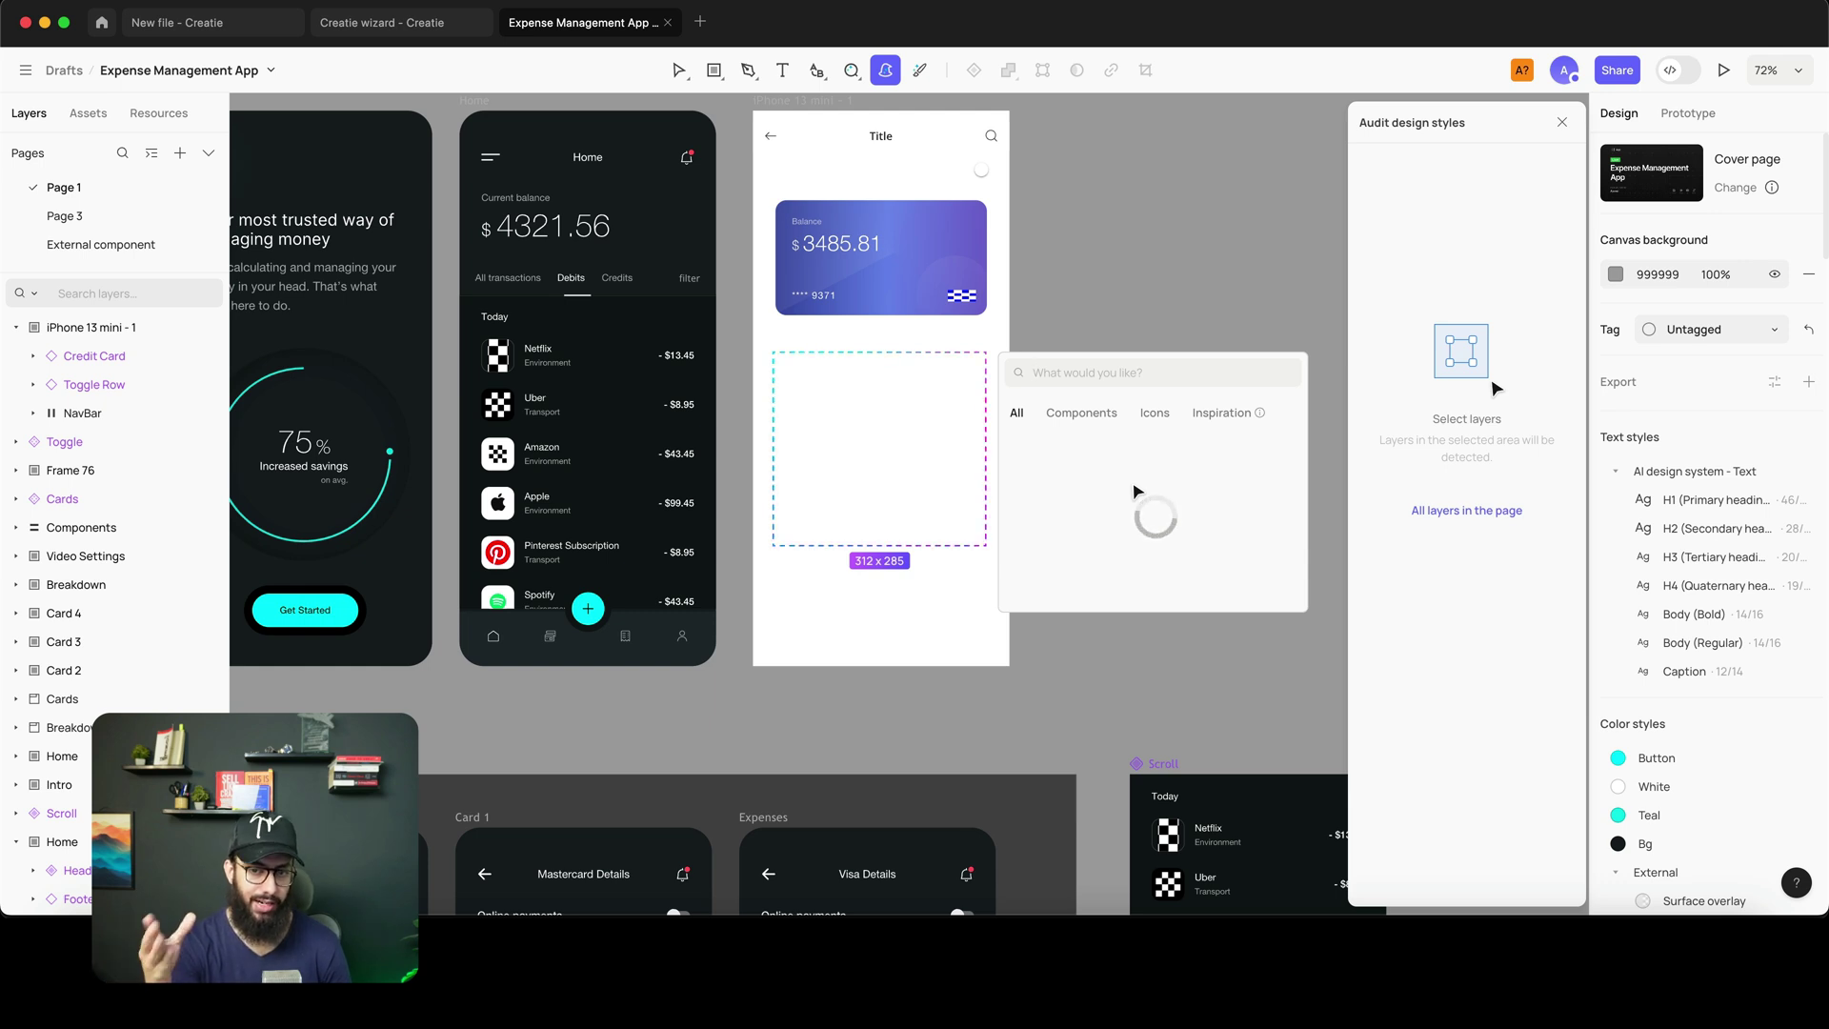
mouse_move(1136, 491)
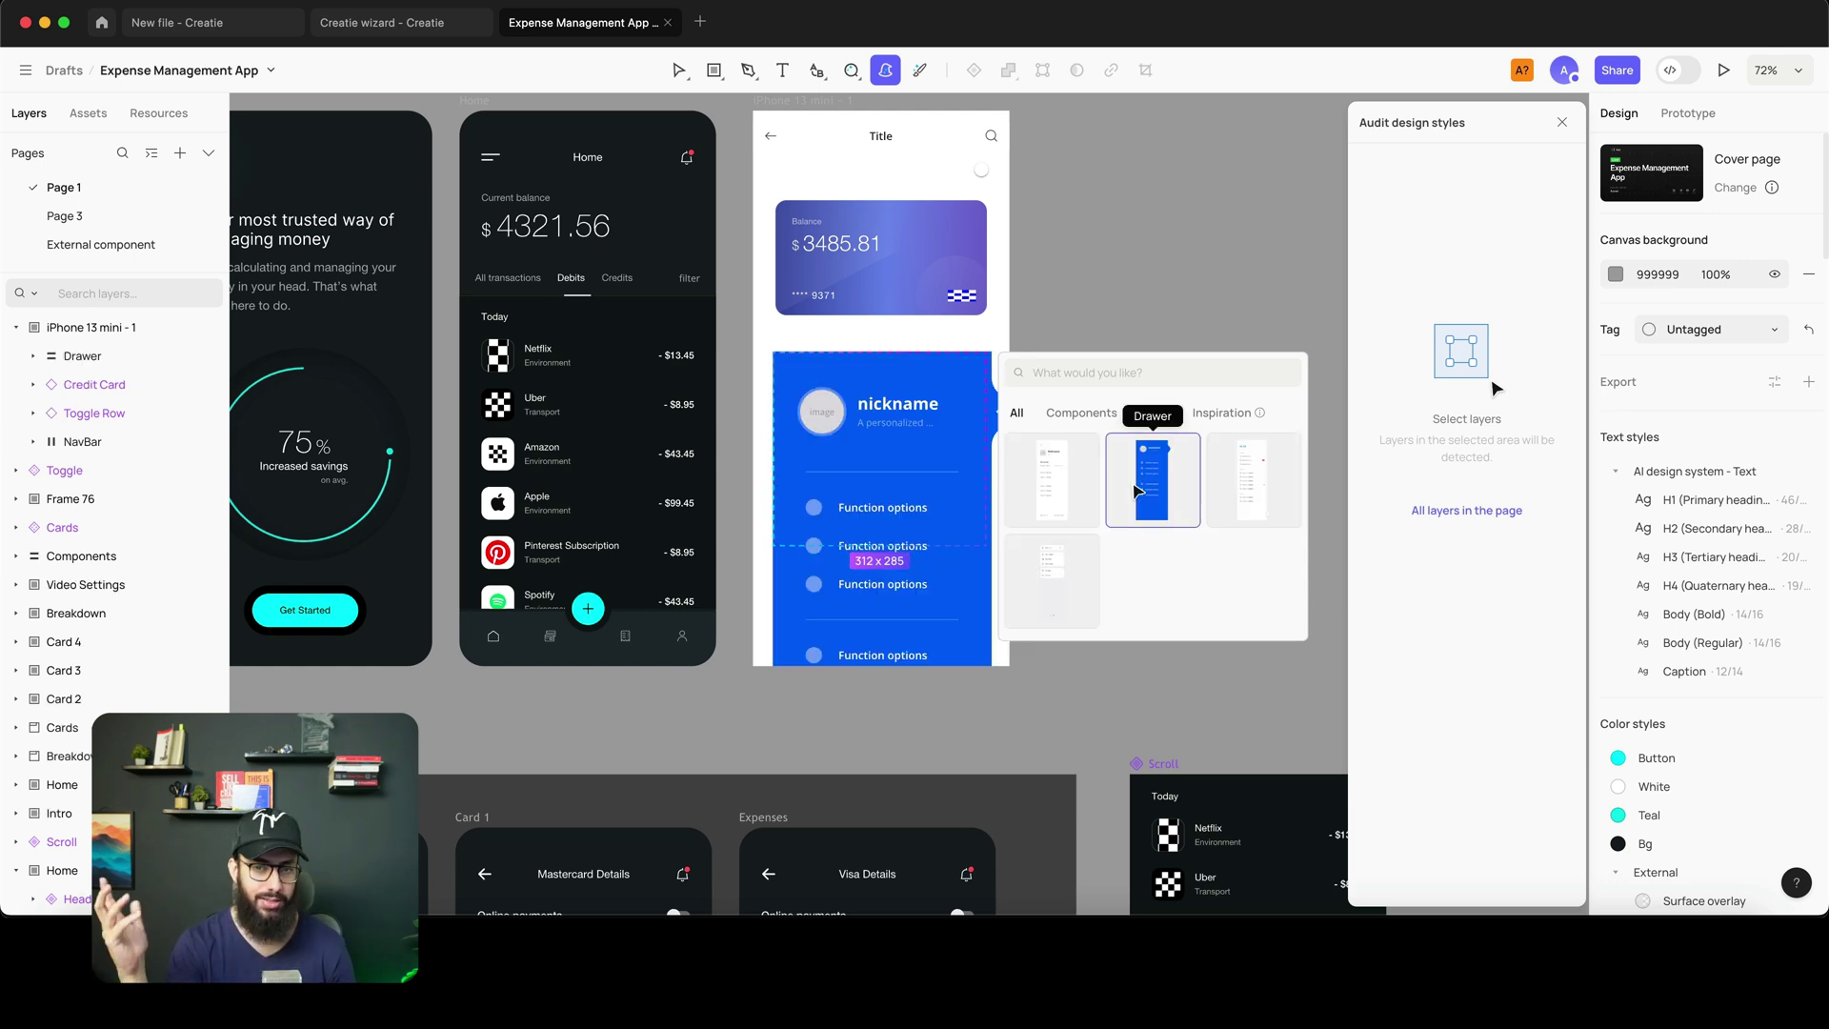
type("header")
key("Return")
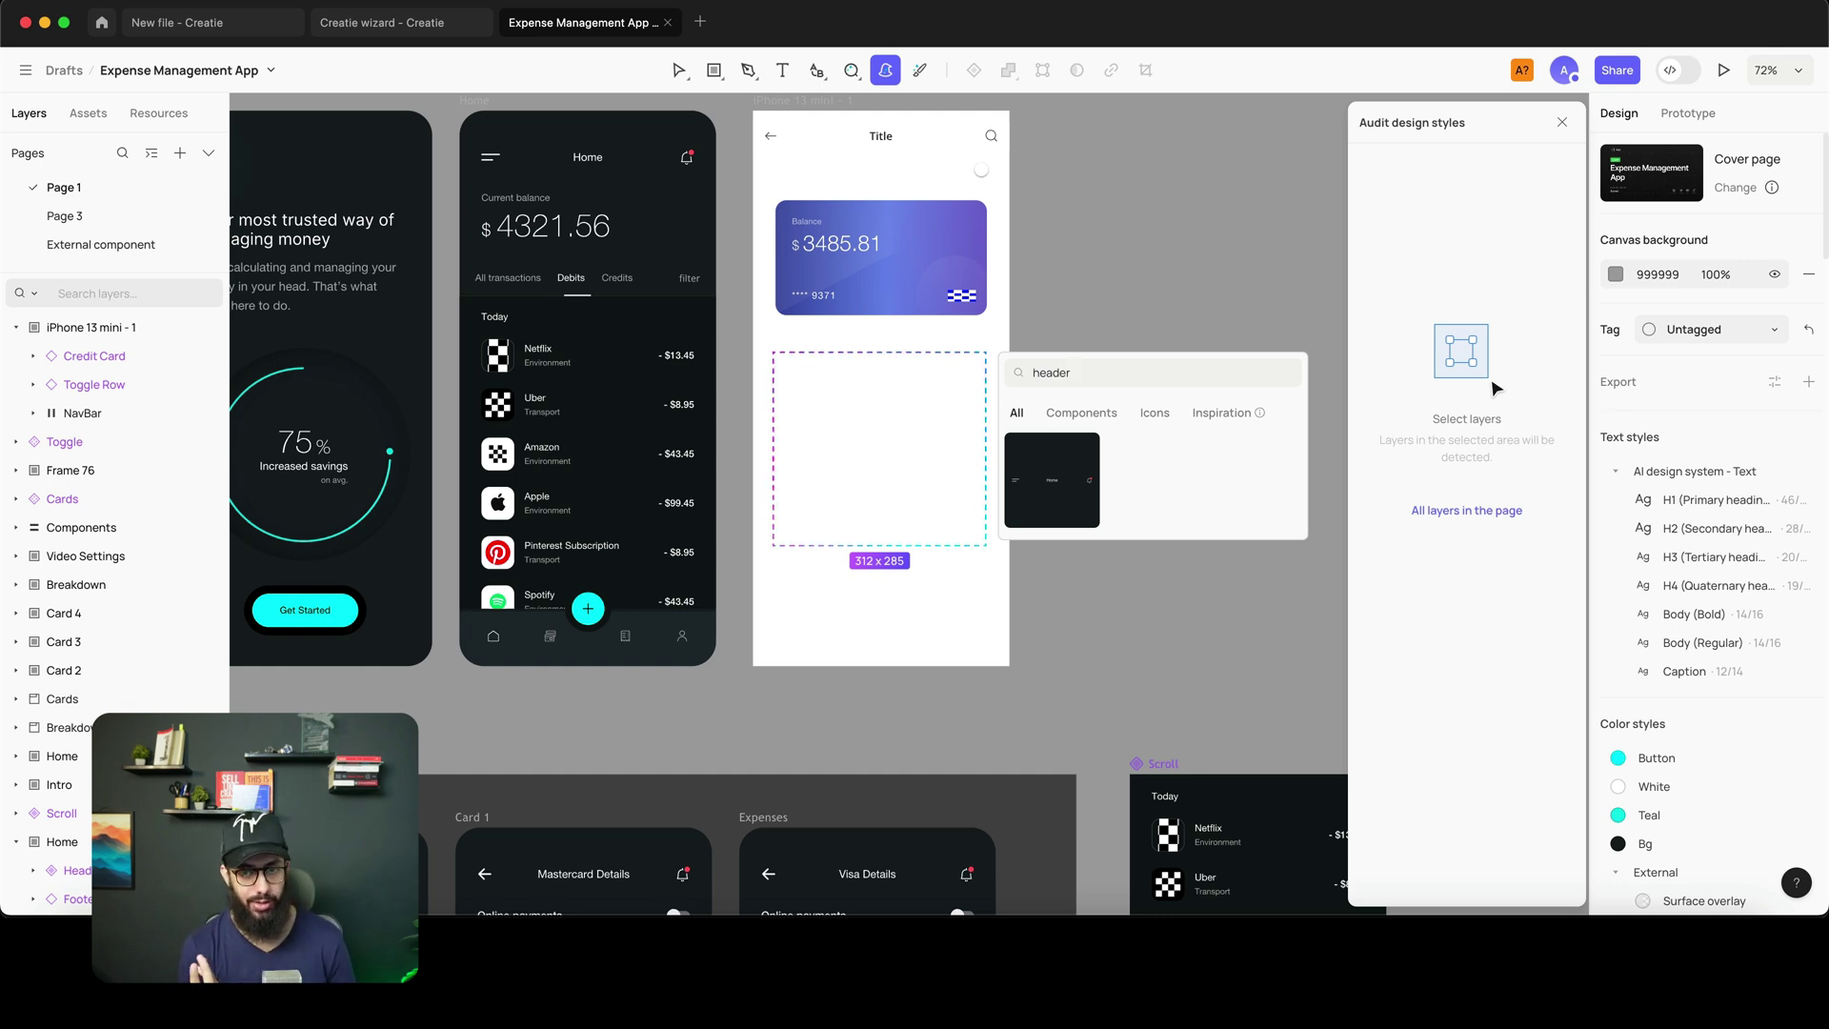
- Switch to Figma, deselect the footer, collapse the heroicons library and expand the Untitled UI – PRO LITE (v4.0) library
key("super+Tab")
key("super+Tab")
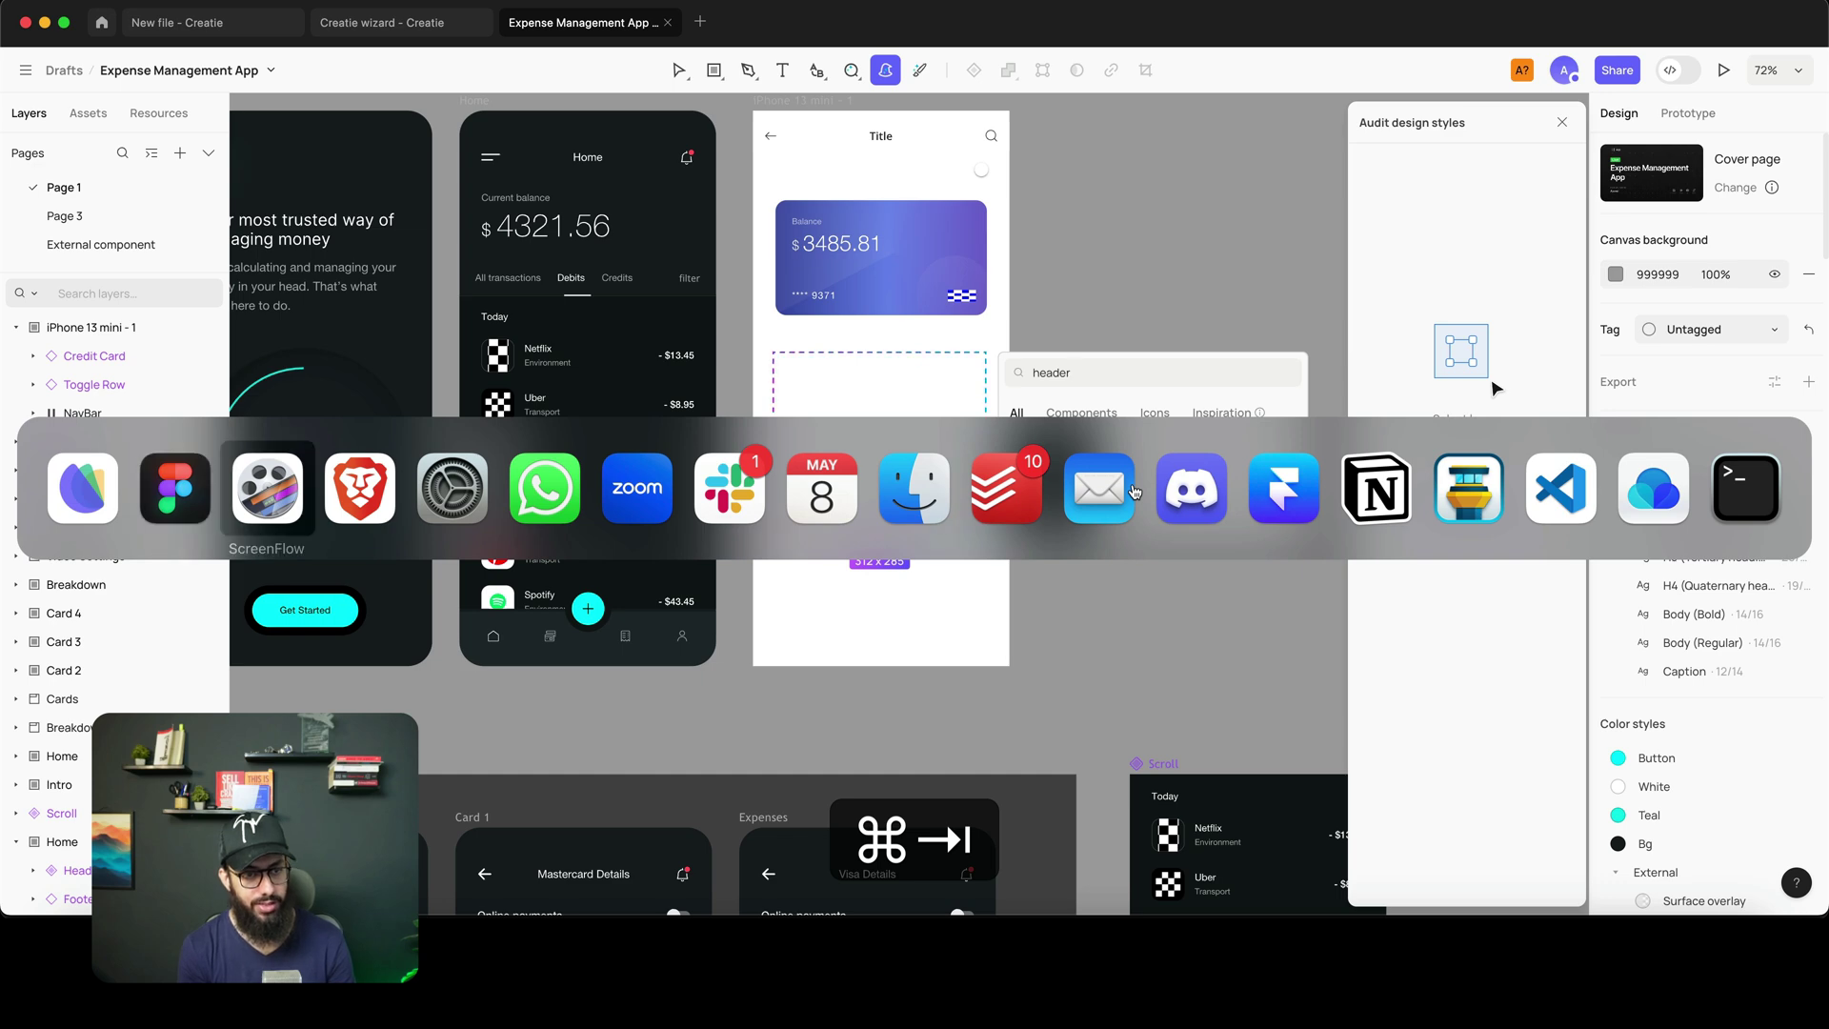
key("super+shift+Tab")
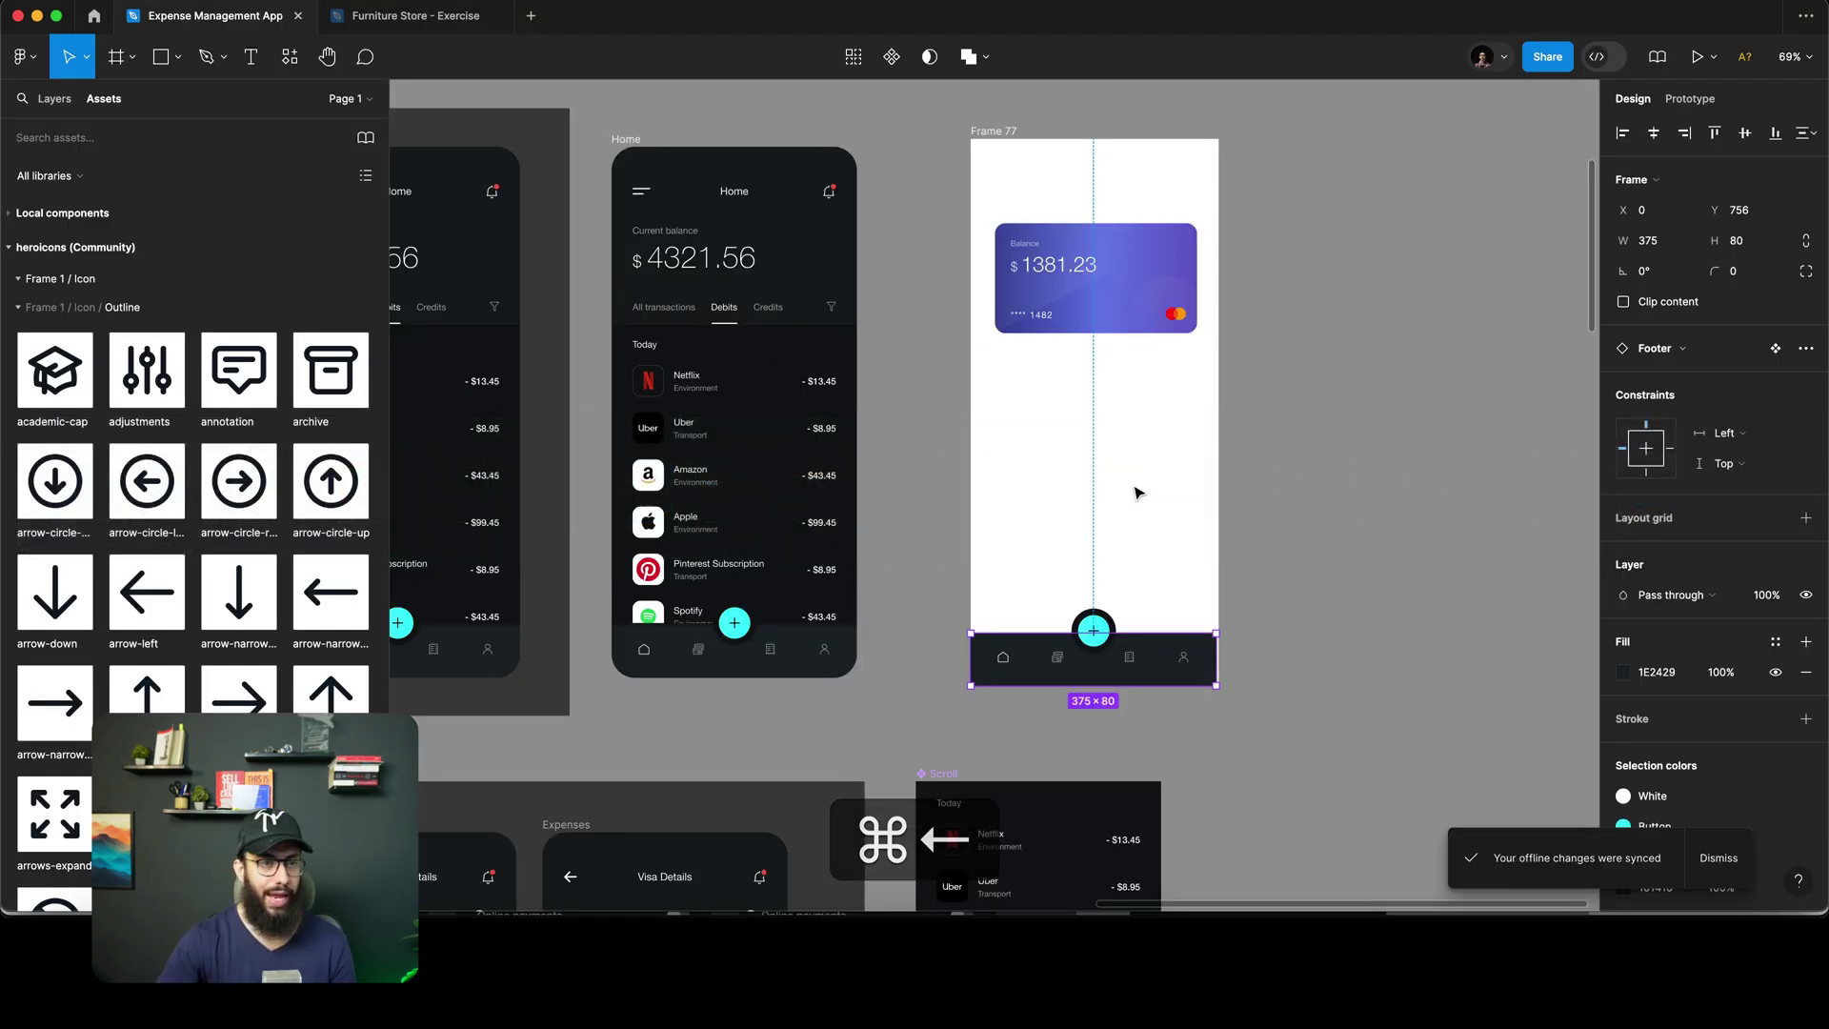
left_click(1147, 159)
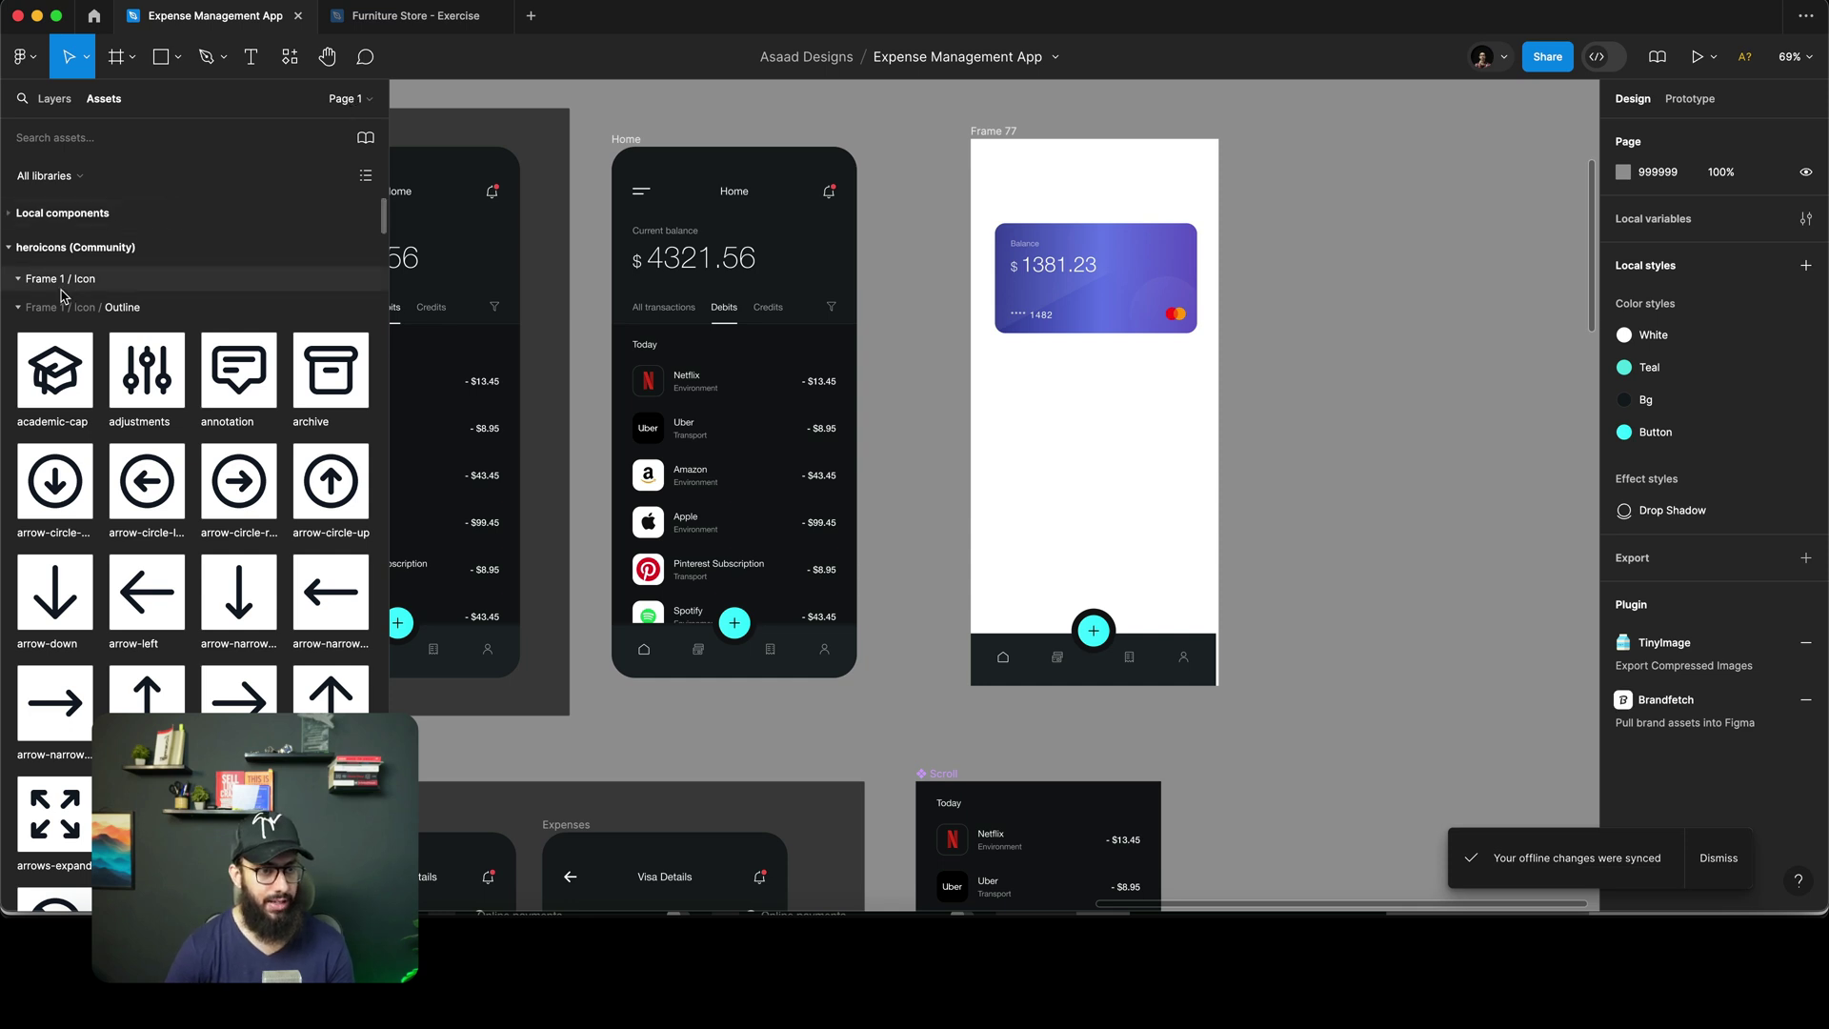
left_click(57, 249)
left_click(84, 317)
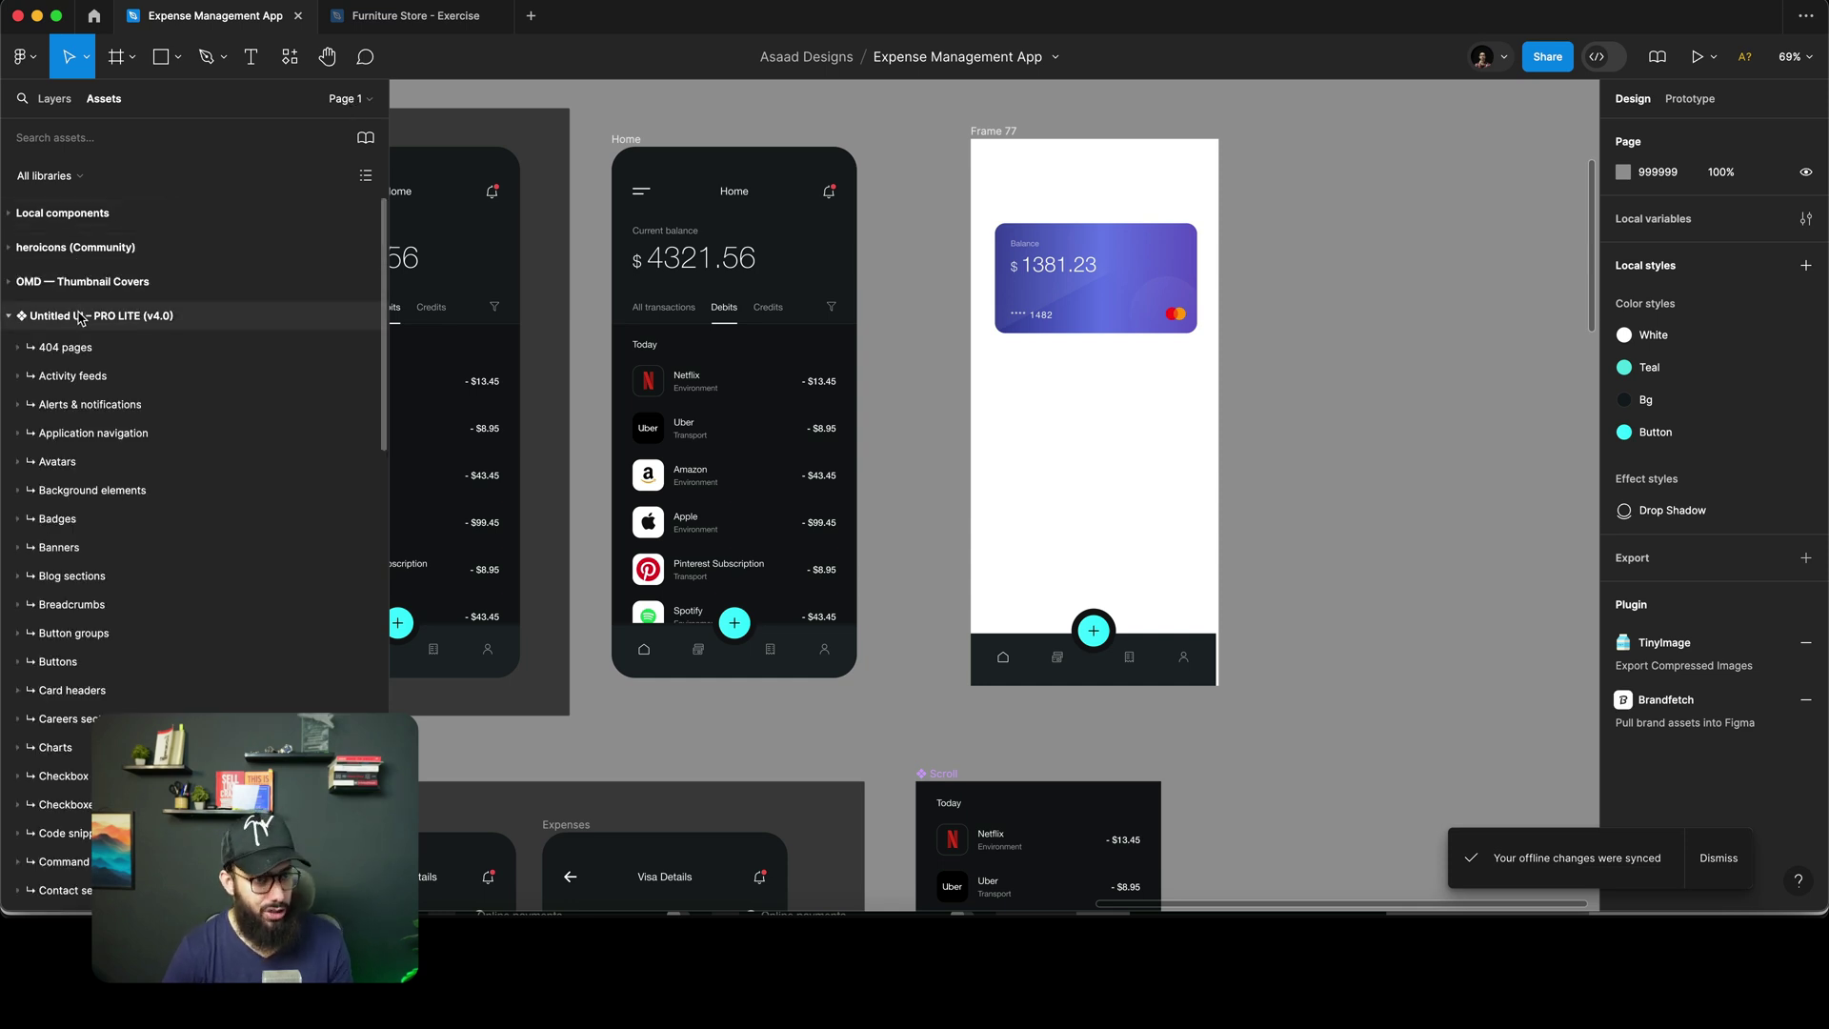
- Search all libraries for "header" and insert the Pricing page header component on the canvas beside the new frame
key("shift+i")
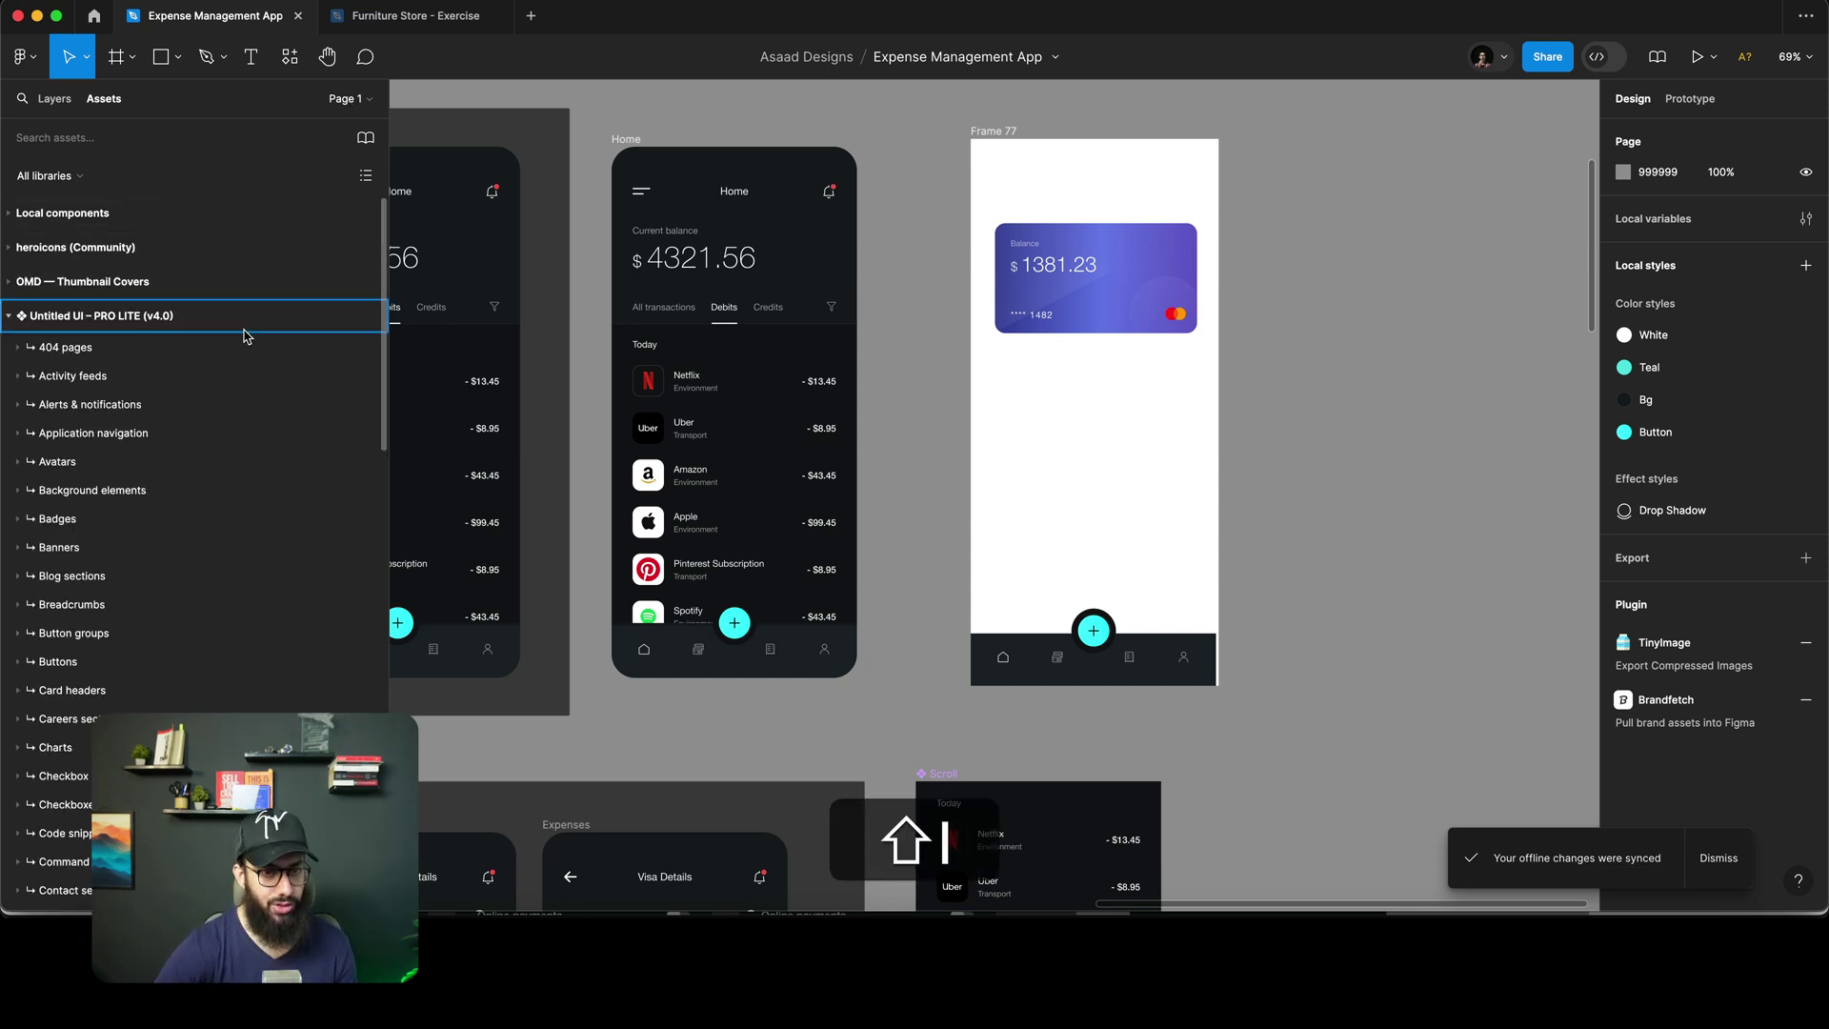
key("shift+i")
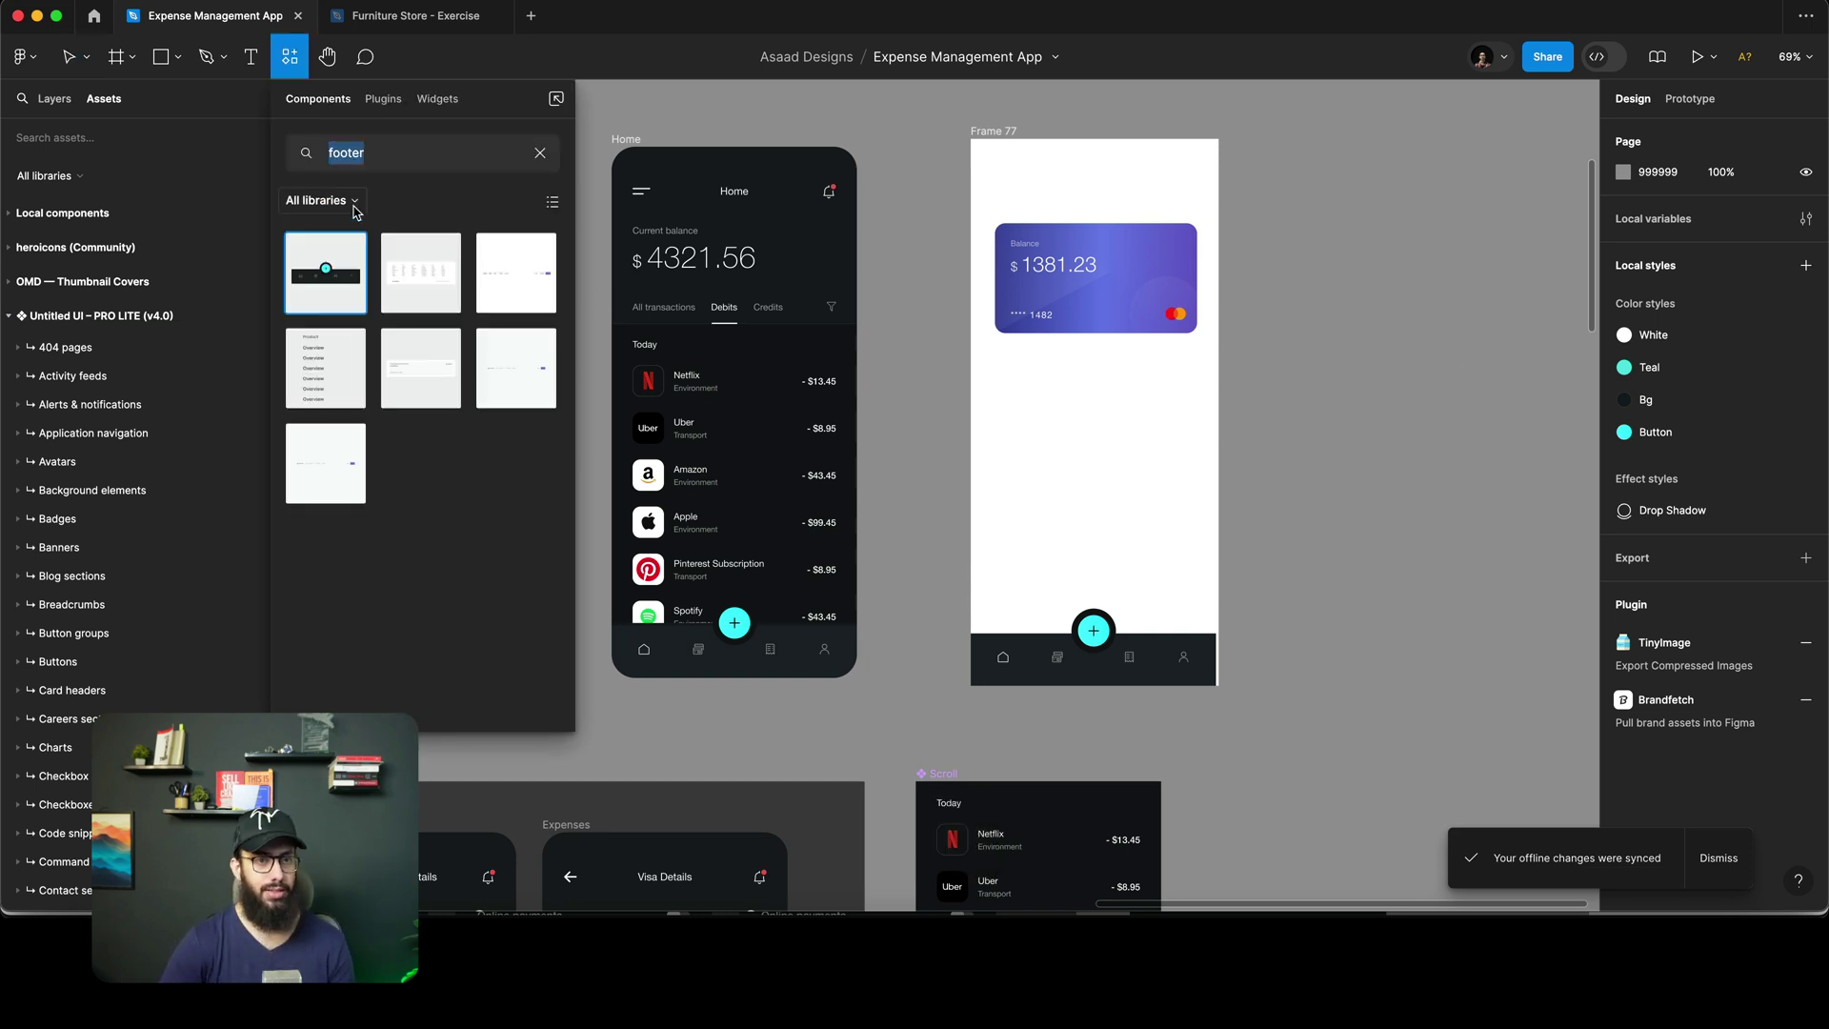
type("header")
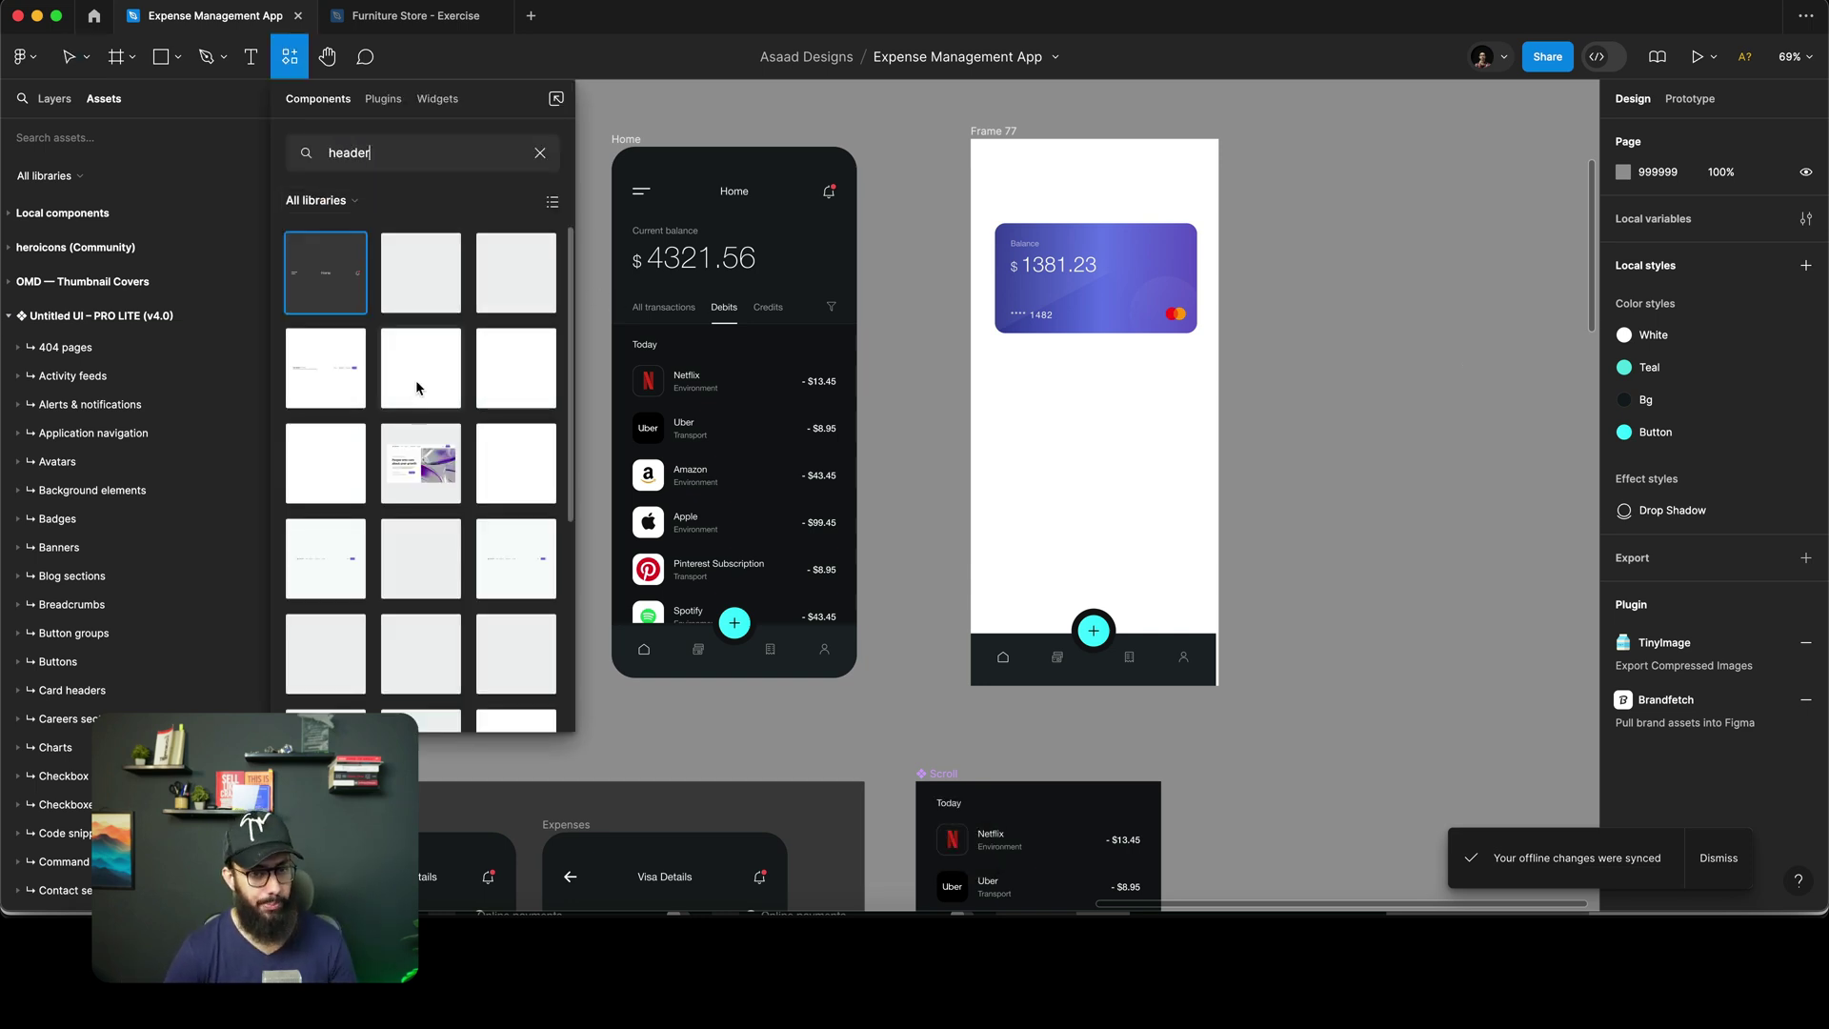
scroll(407, 465, "down", 5)
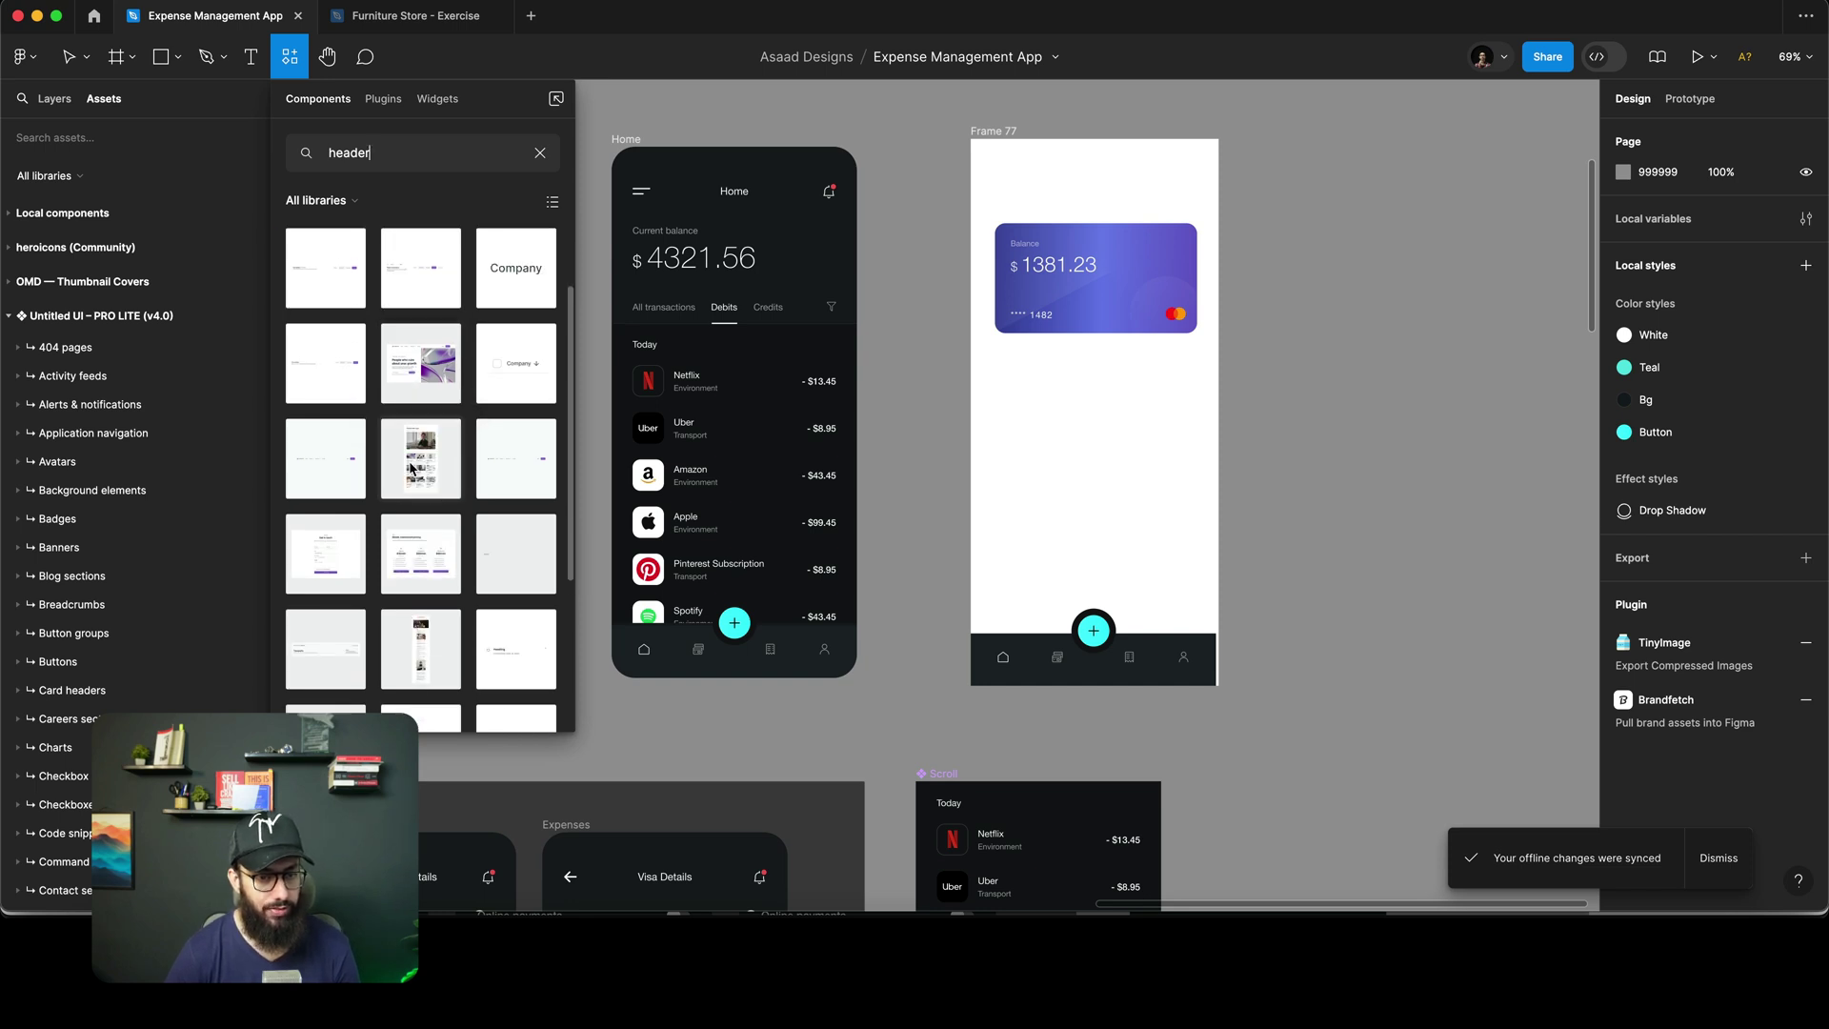
left_click_drag(412, 438, 1400, 408)
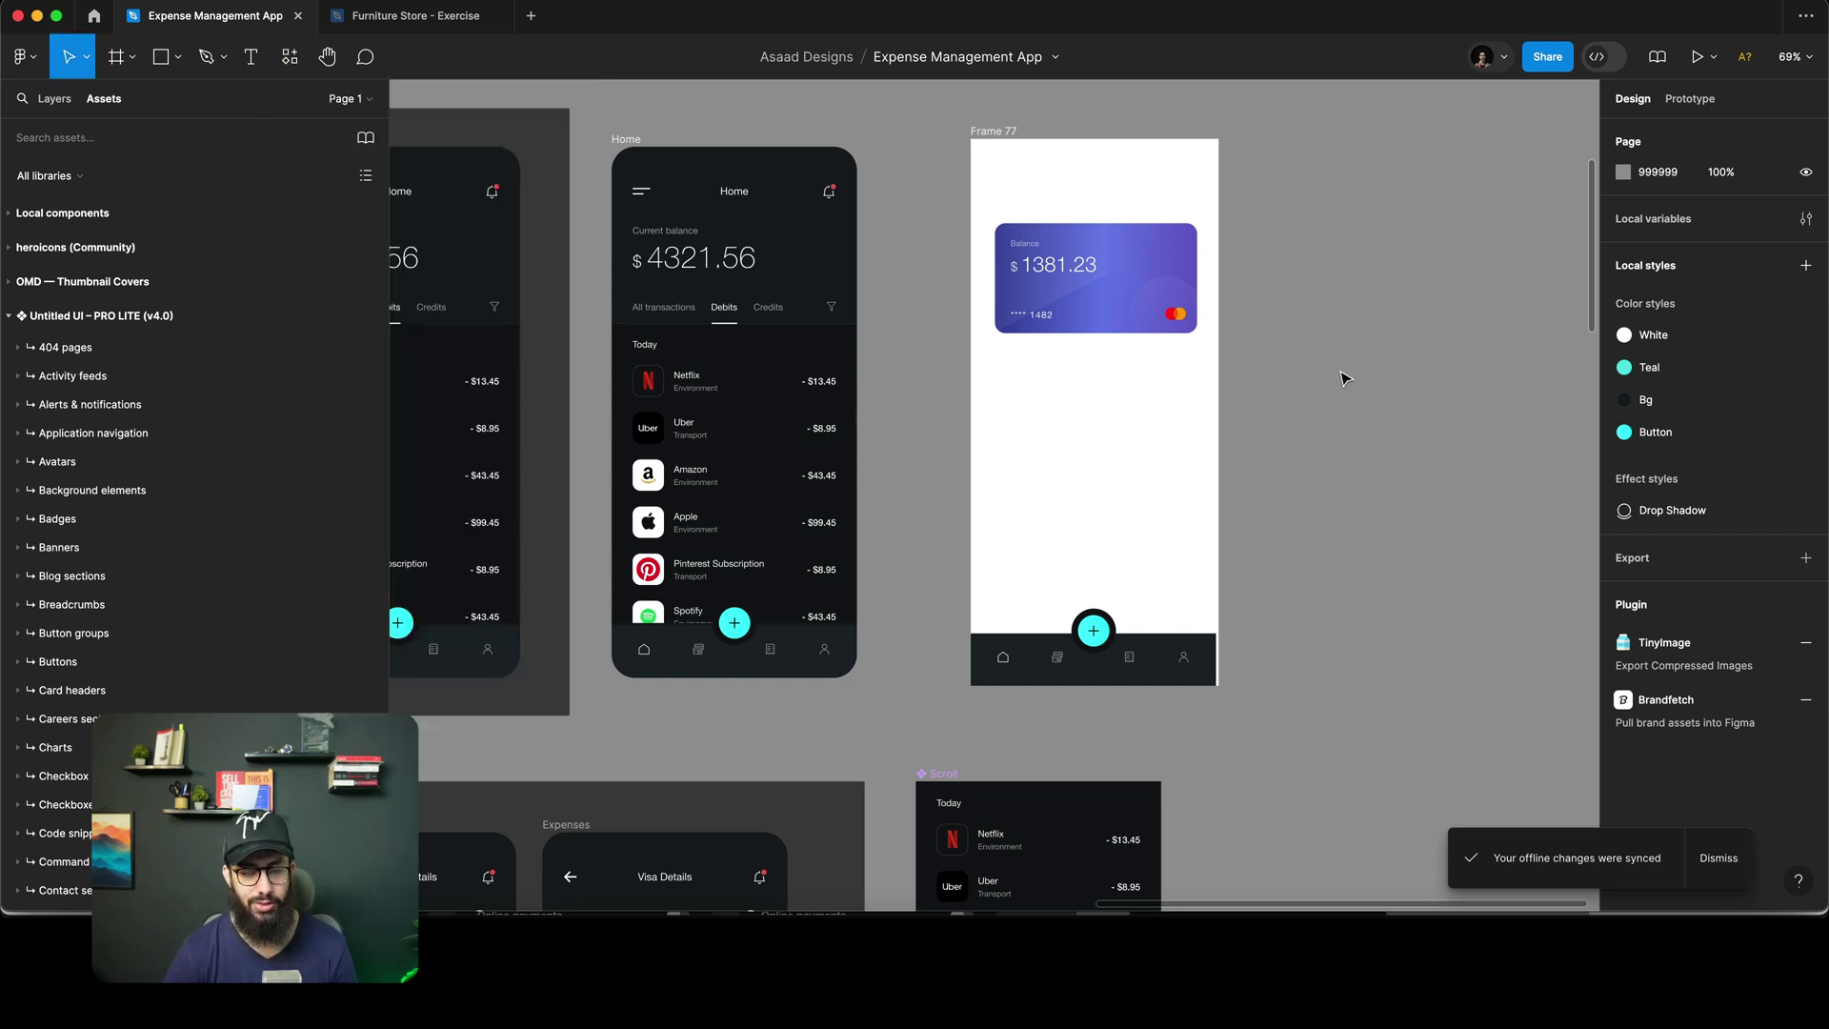
scroll(1170, 360, "down", 3)
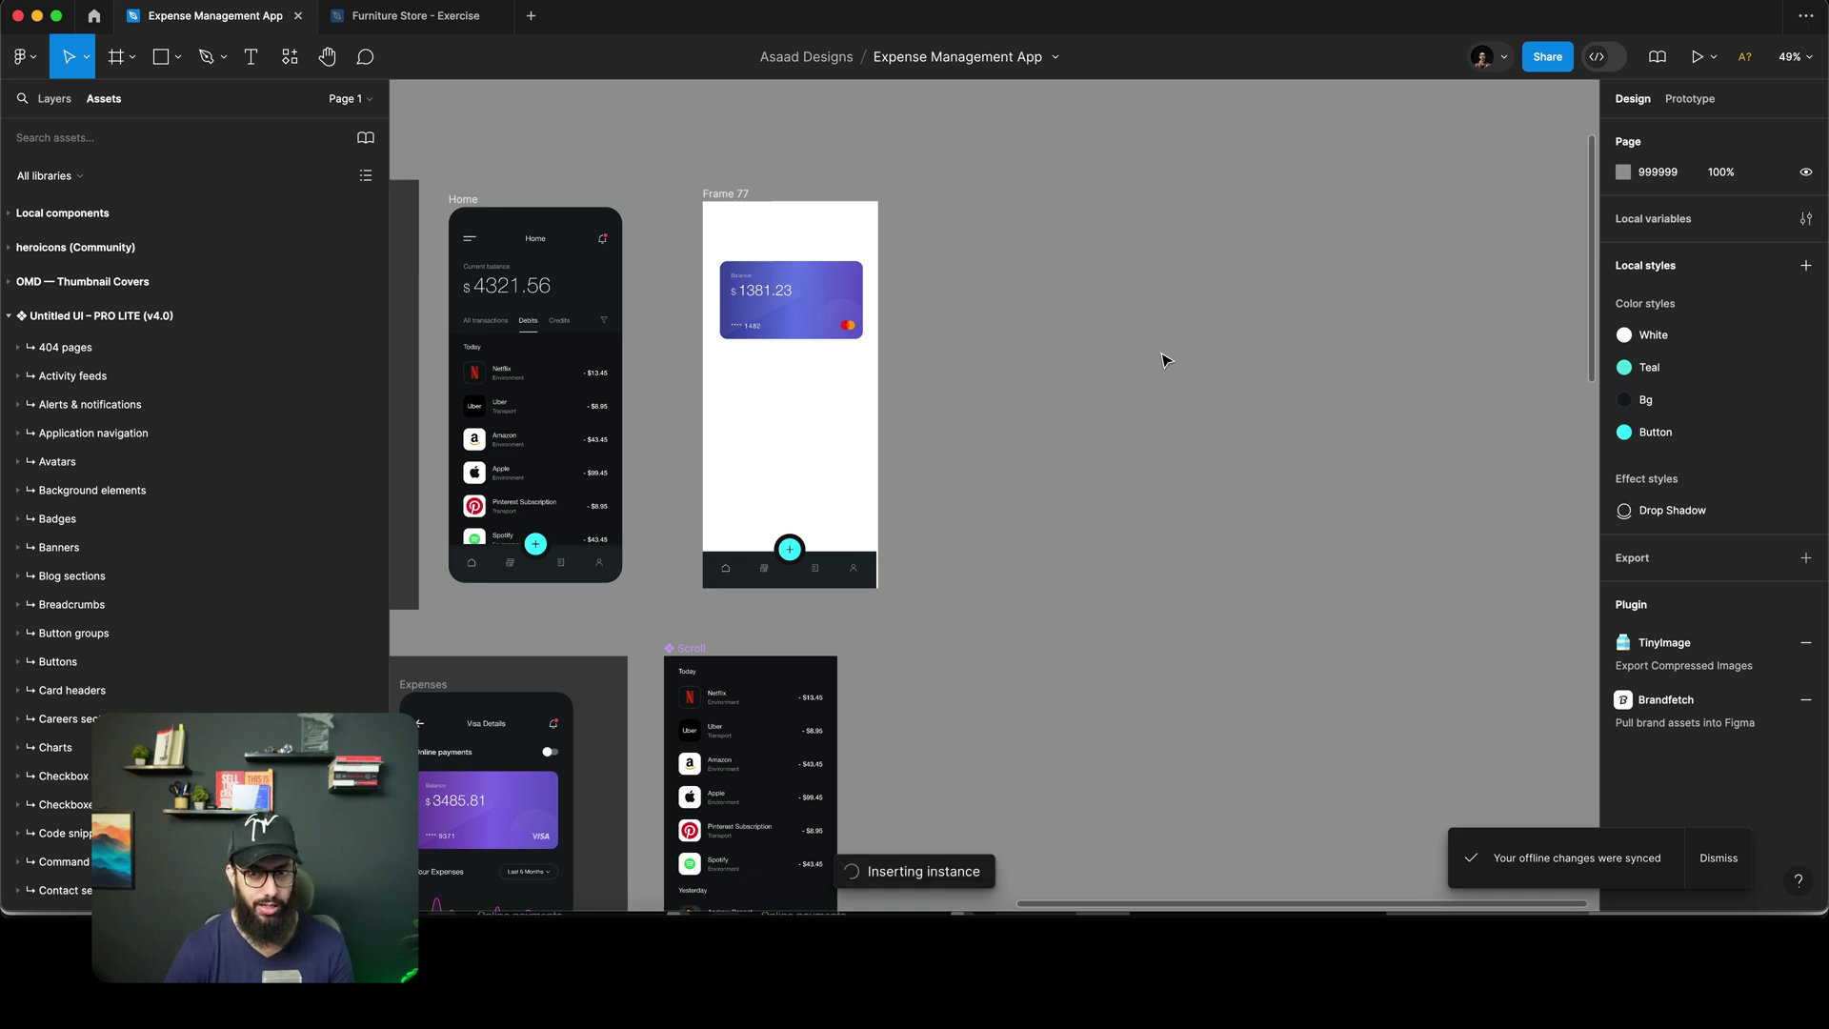
scroll(1163, 360, "up", 2)
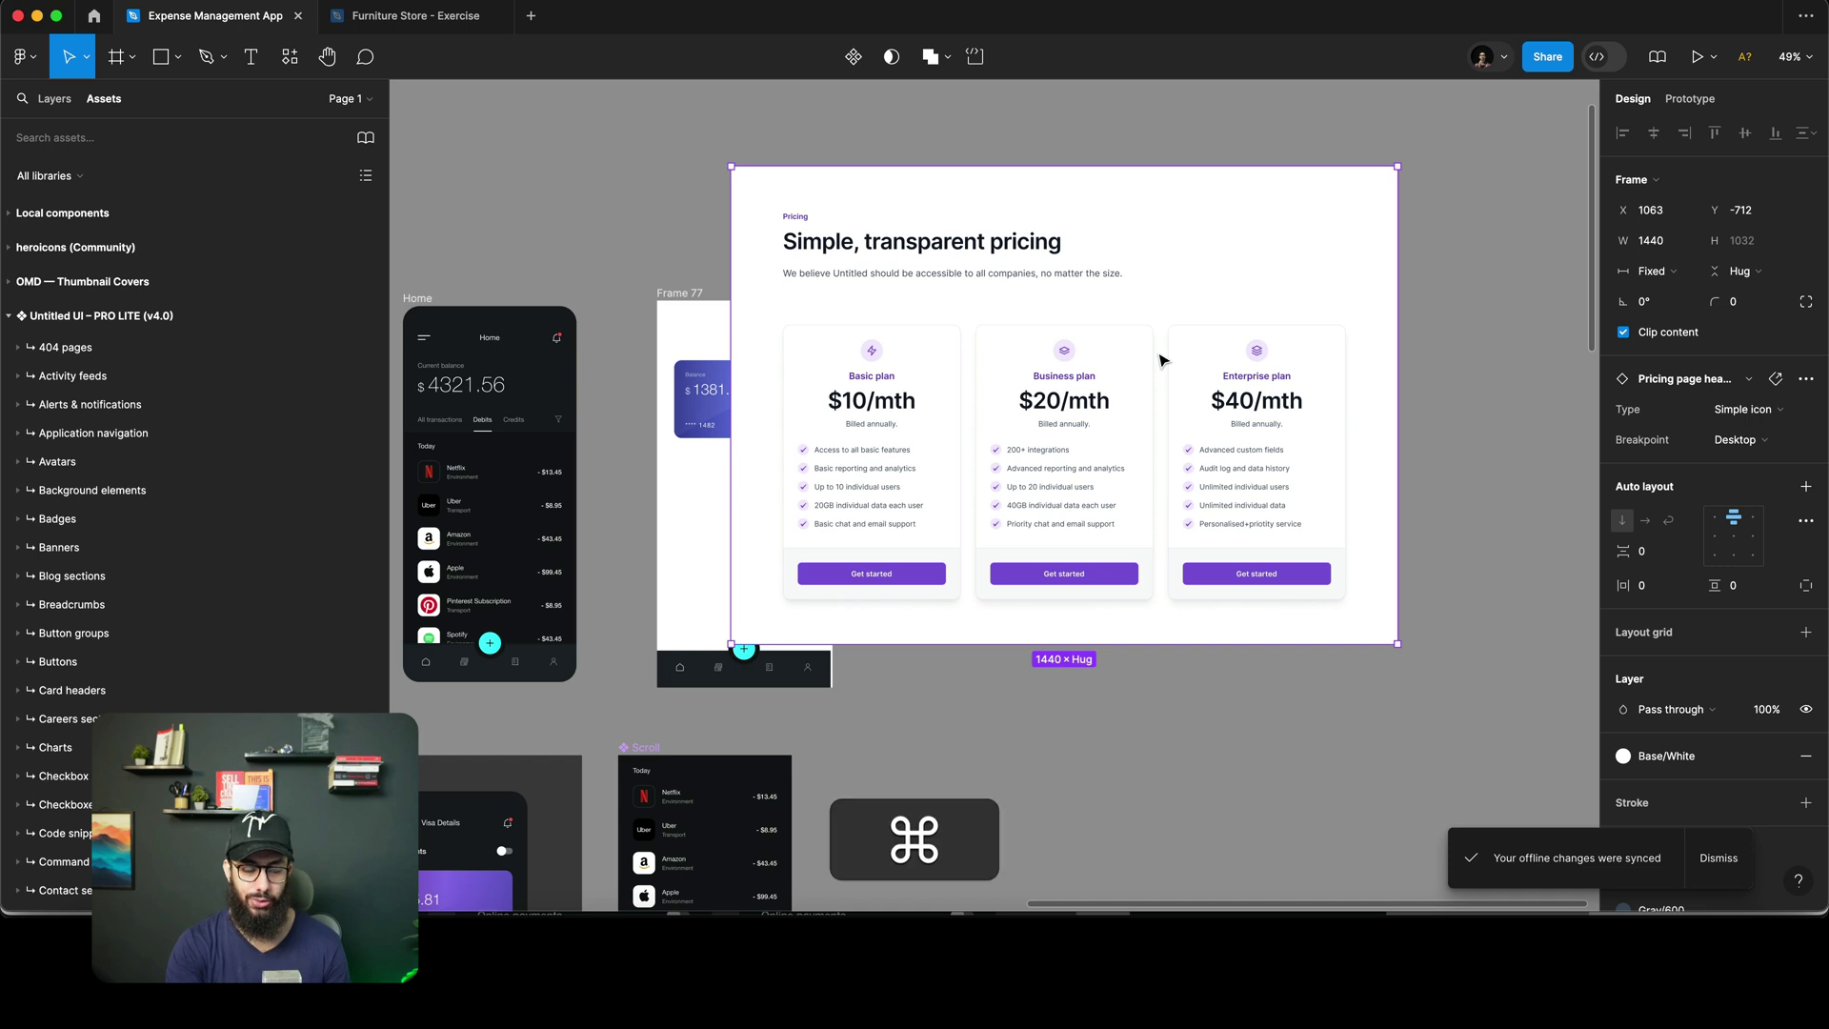
- Visit the Creatie website in the browser, return to Figma and delete the inserted pricing page header
key("super+Tab")
key("super+Tab")
key("super+Tab")
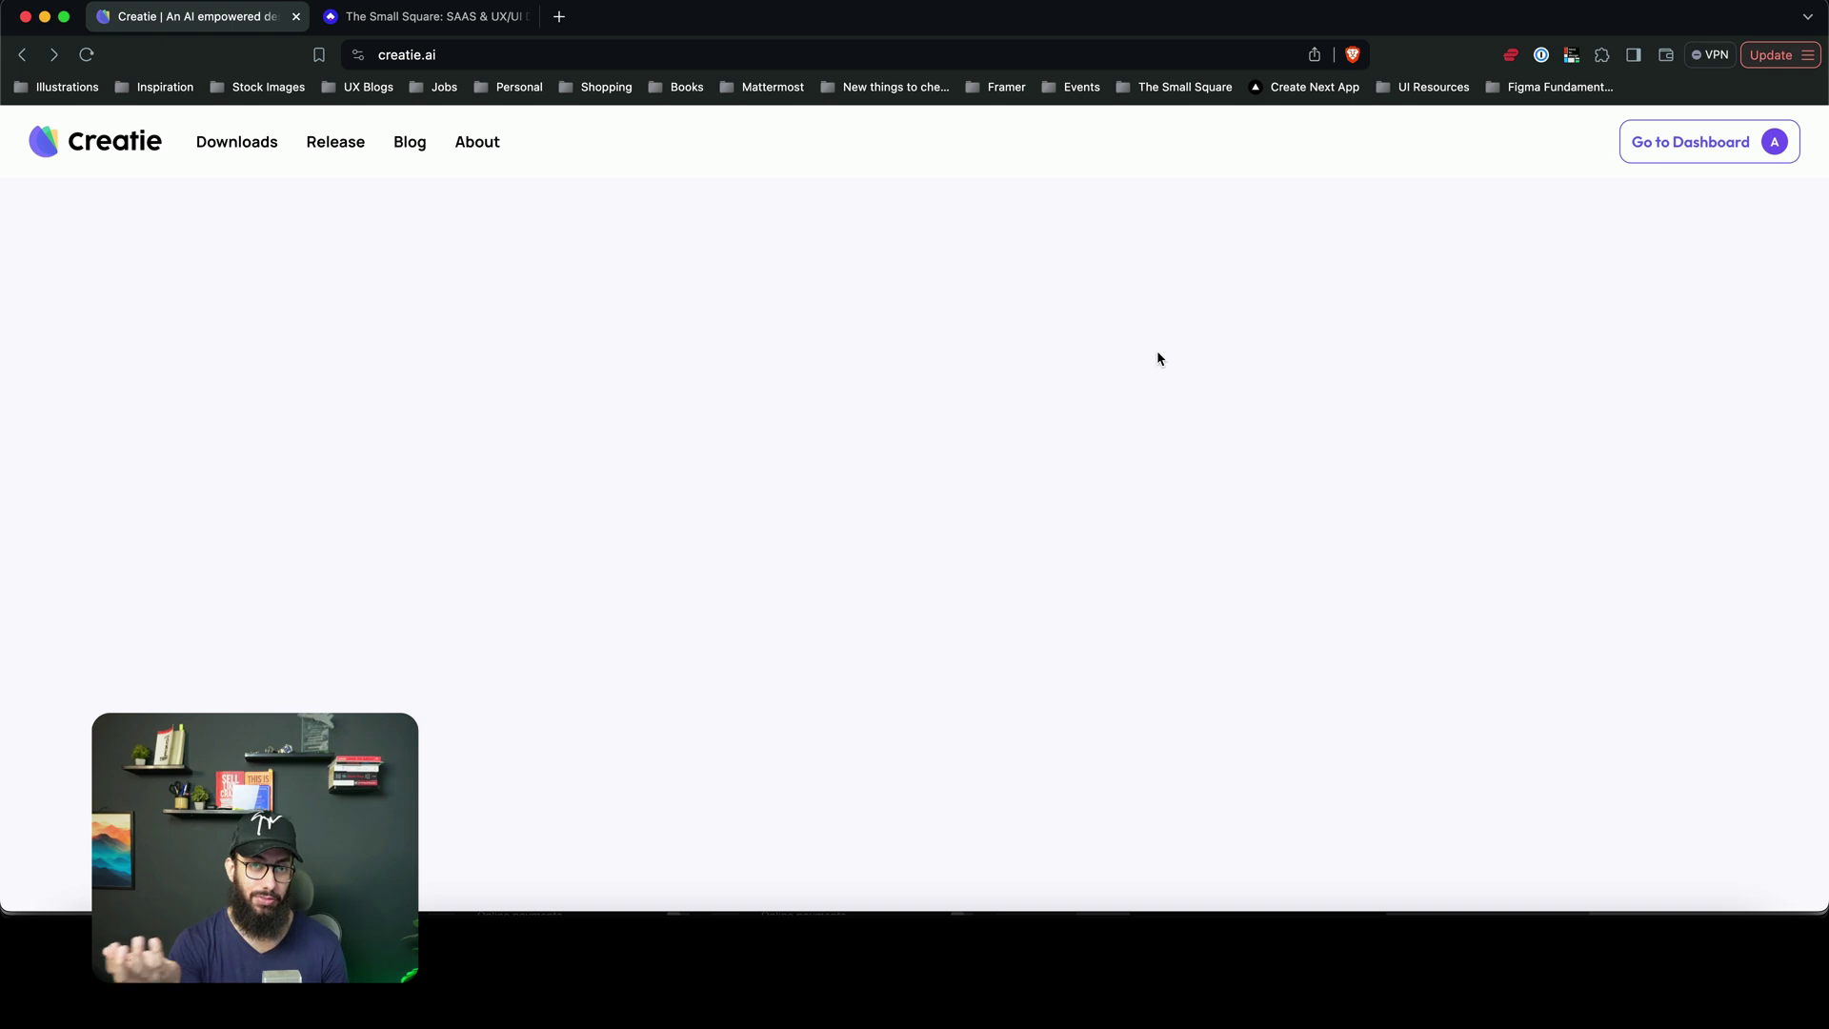
key("super+Tab")
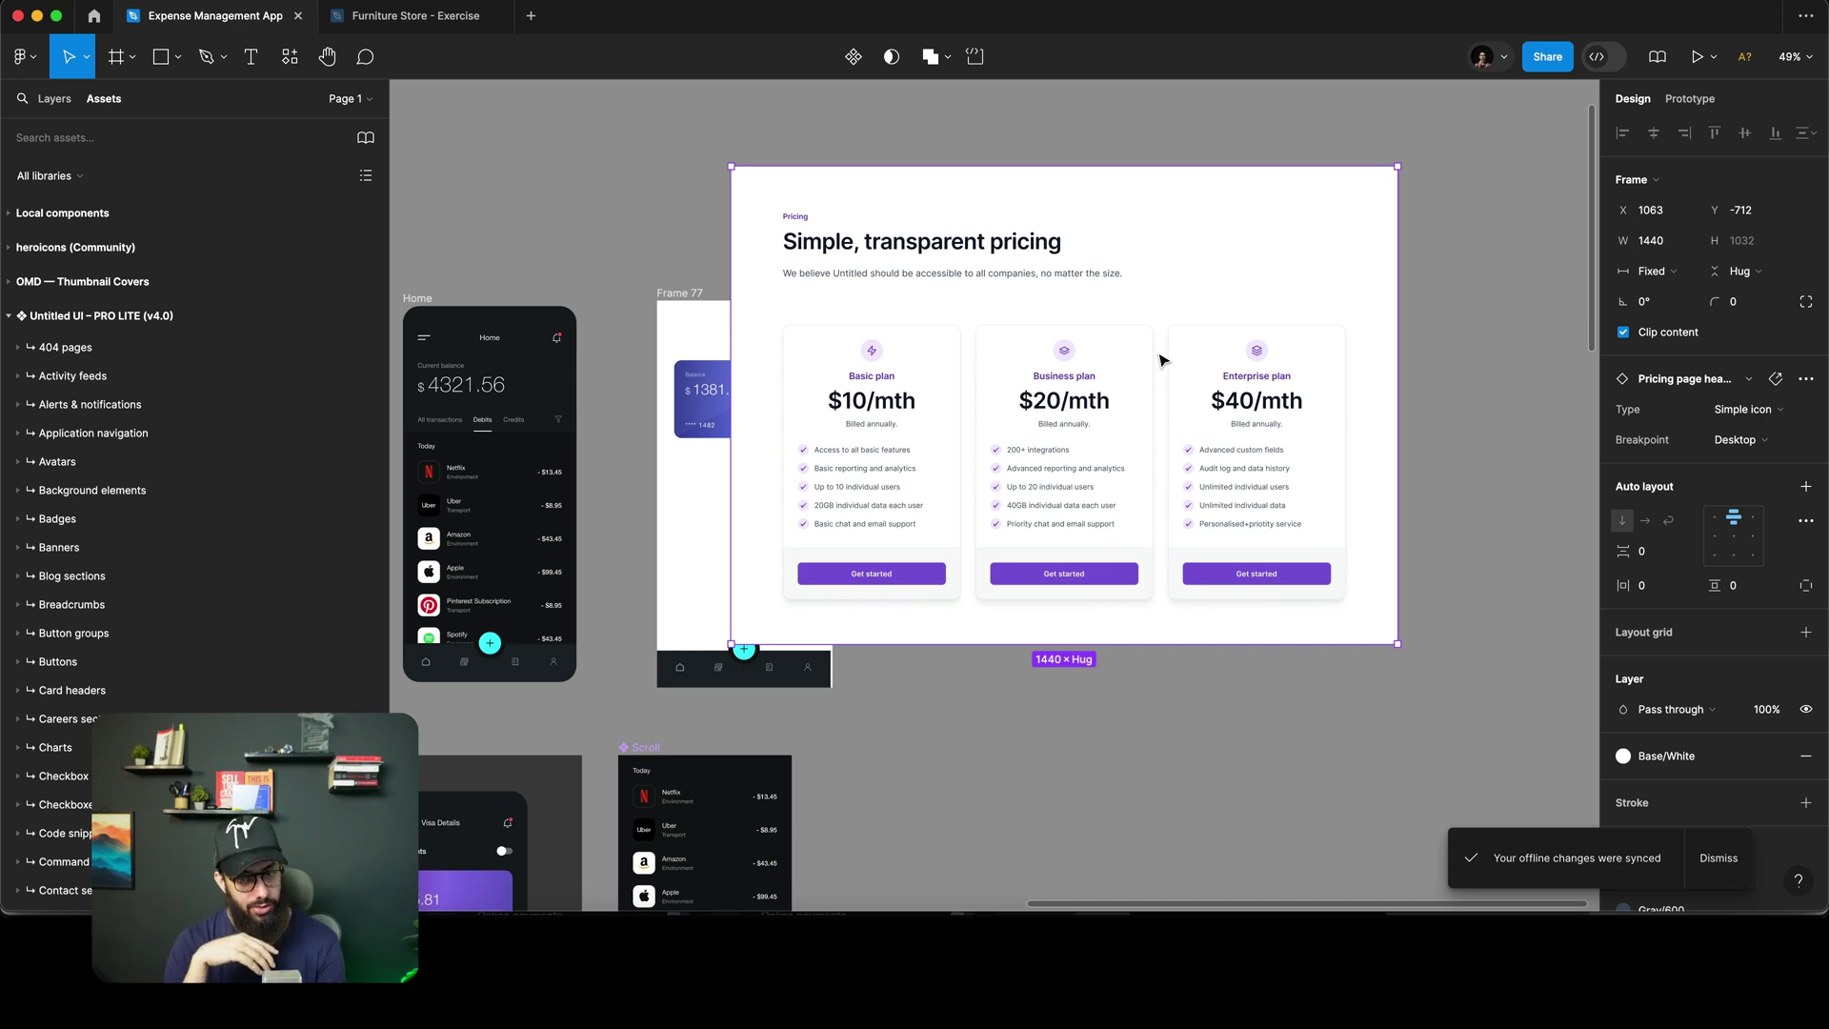
key("BackSpace")
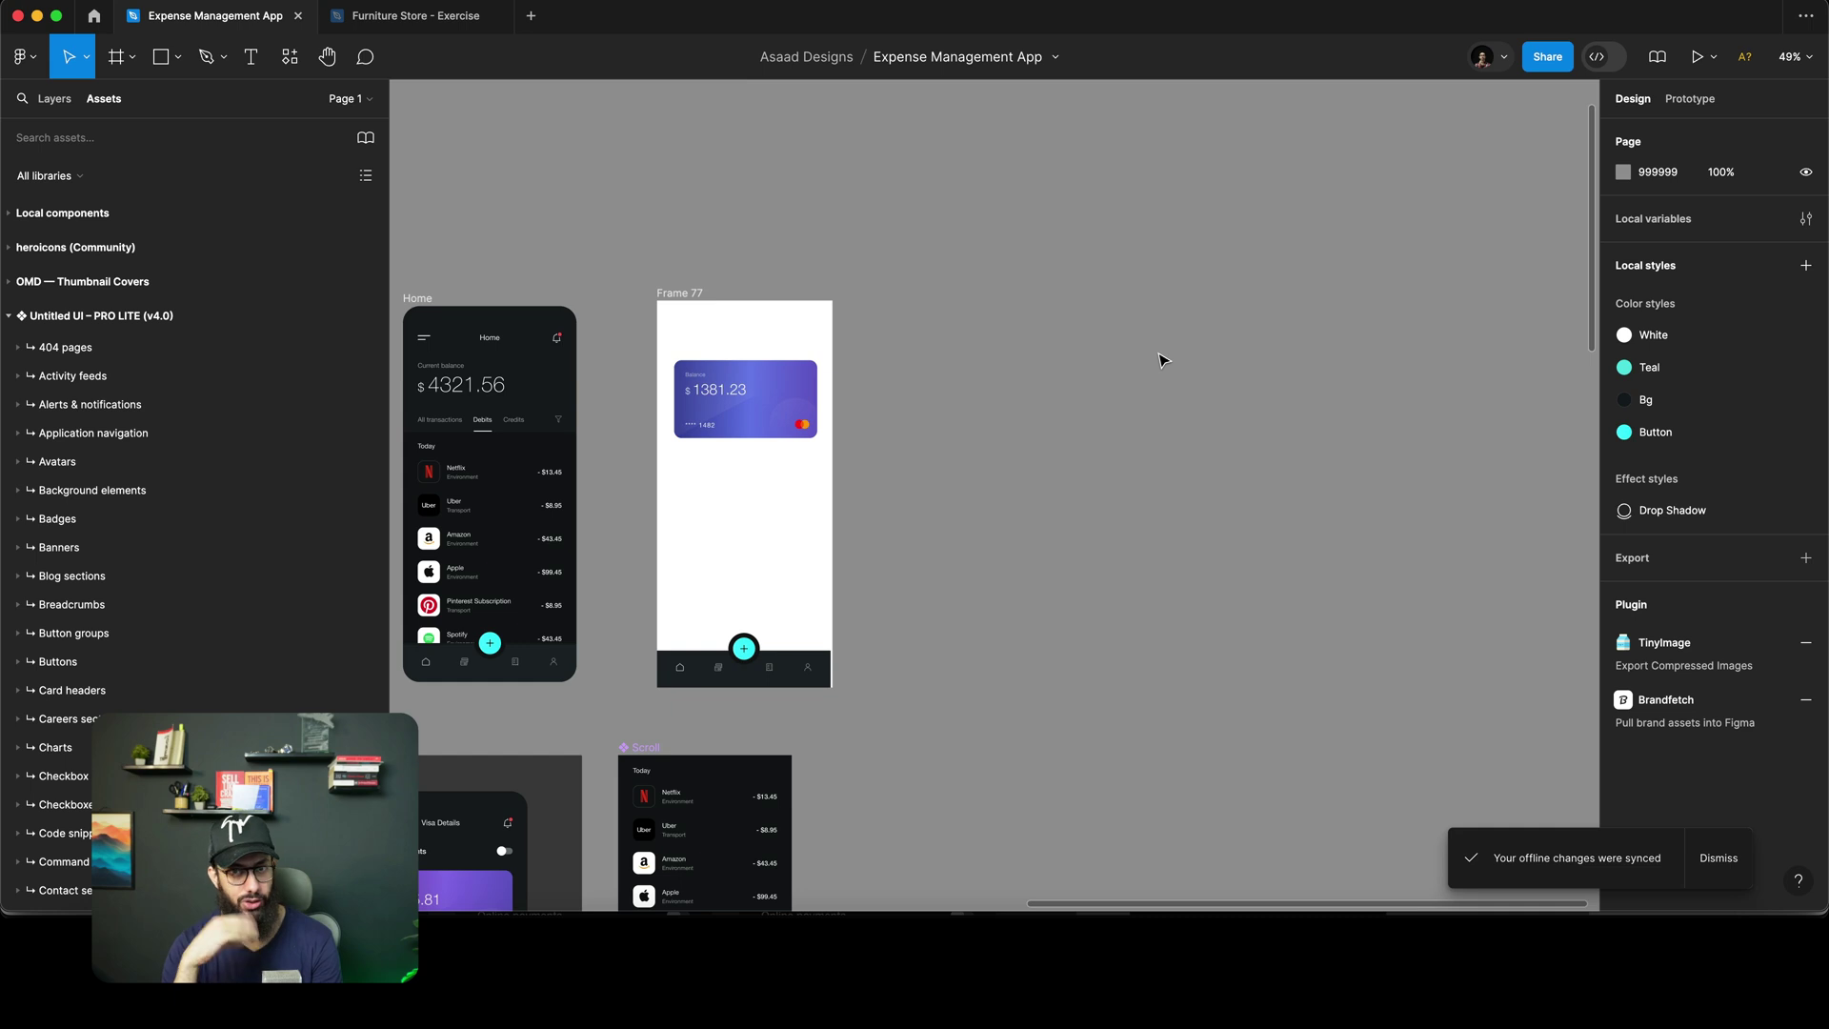